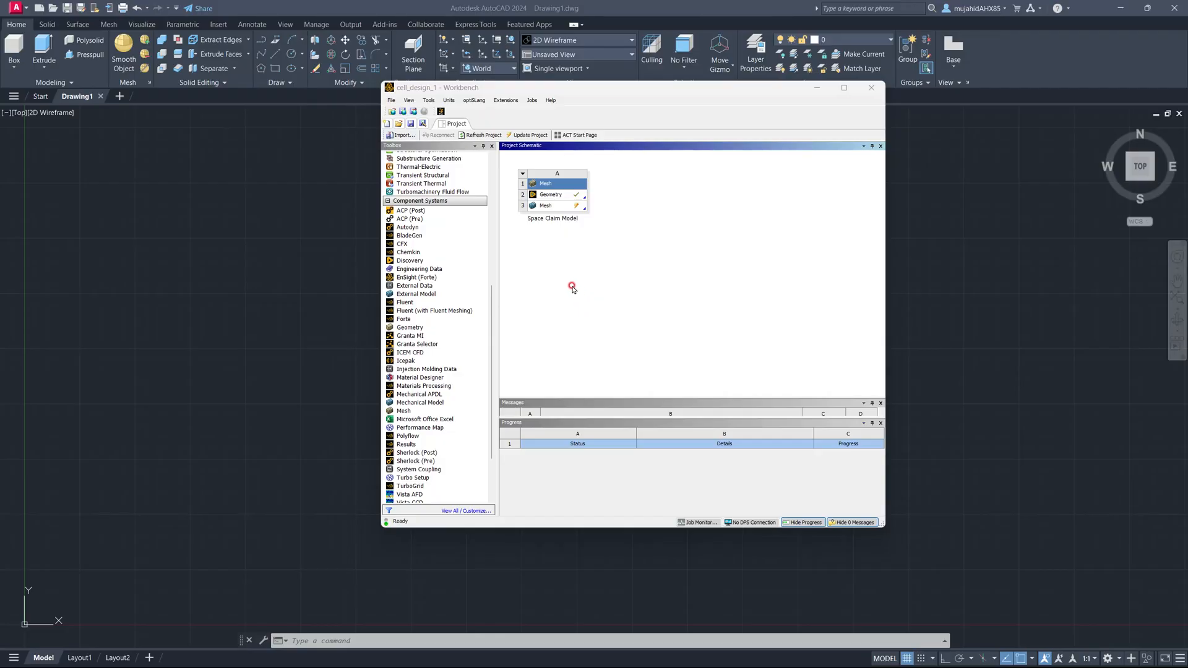
# Switch to AutoCAD and view the list of available workspaces.
pyautogui.click(283, 170)
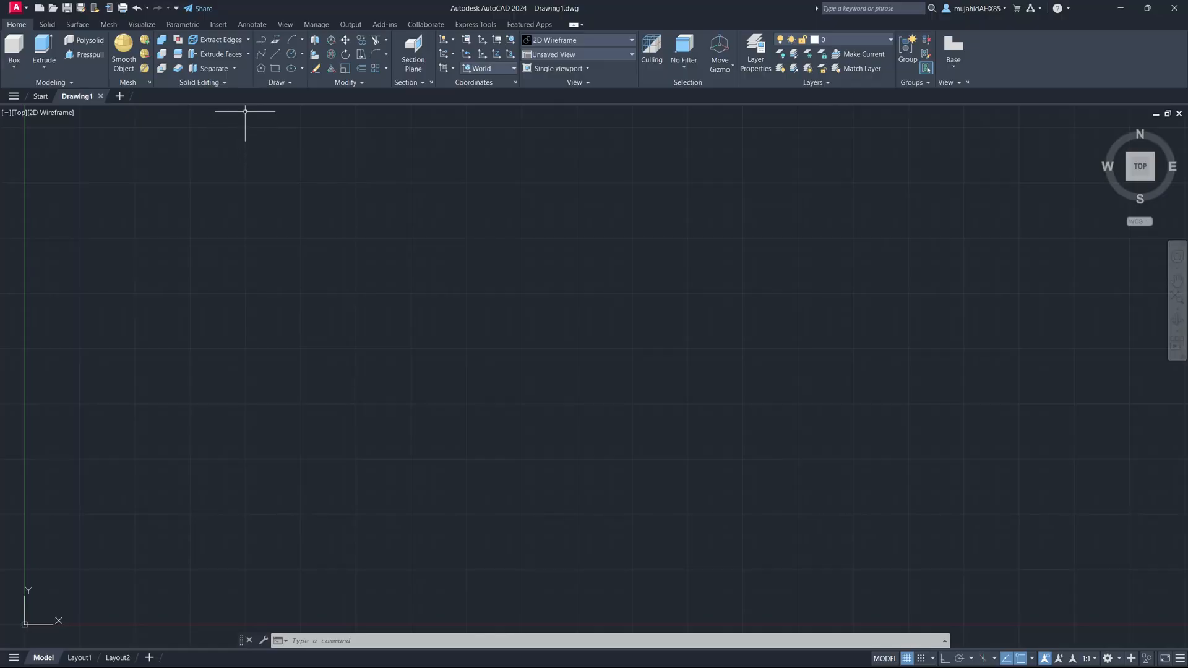
pyautogui.click(1110, 659)
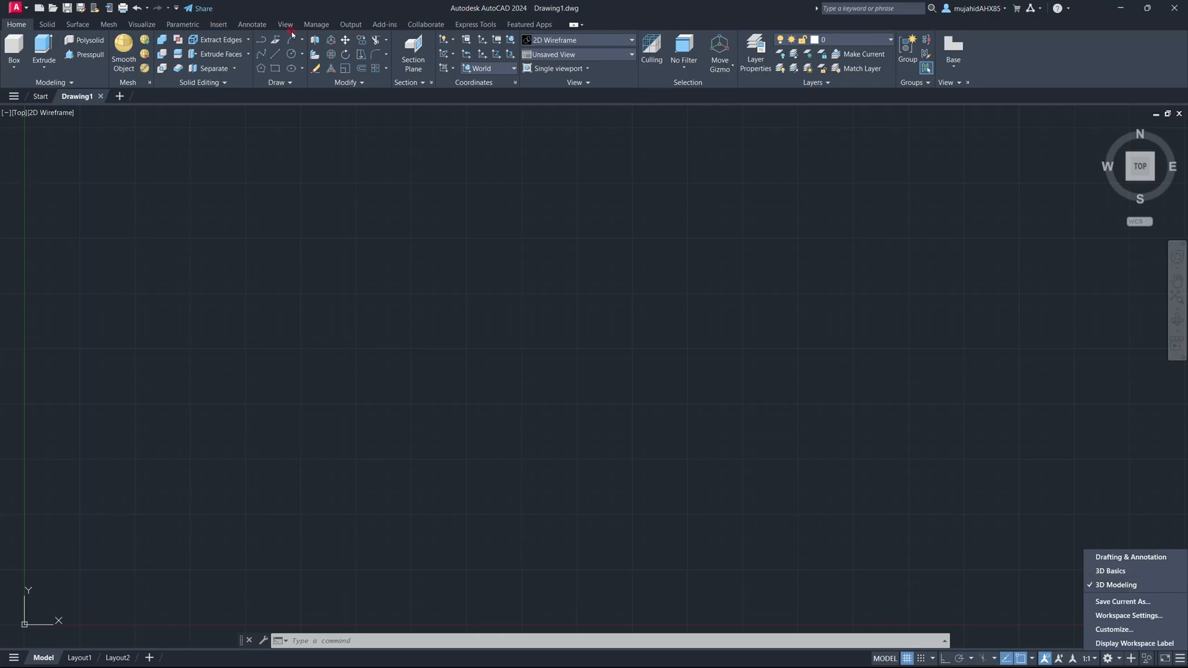
# Begin saving the drawing under a new name, browsing on Research Work (F:) to the autocad folder inside the Session 5 Geometry folder.
pyautogui.click(29, 12)
pyautogui.click(29, 11)
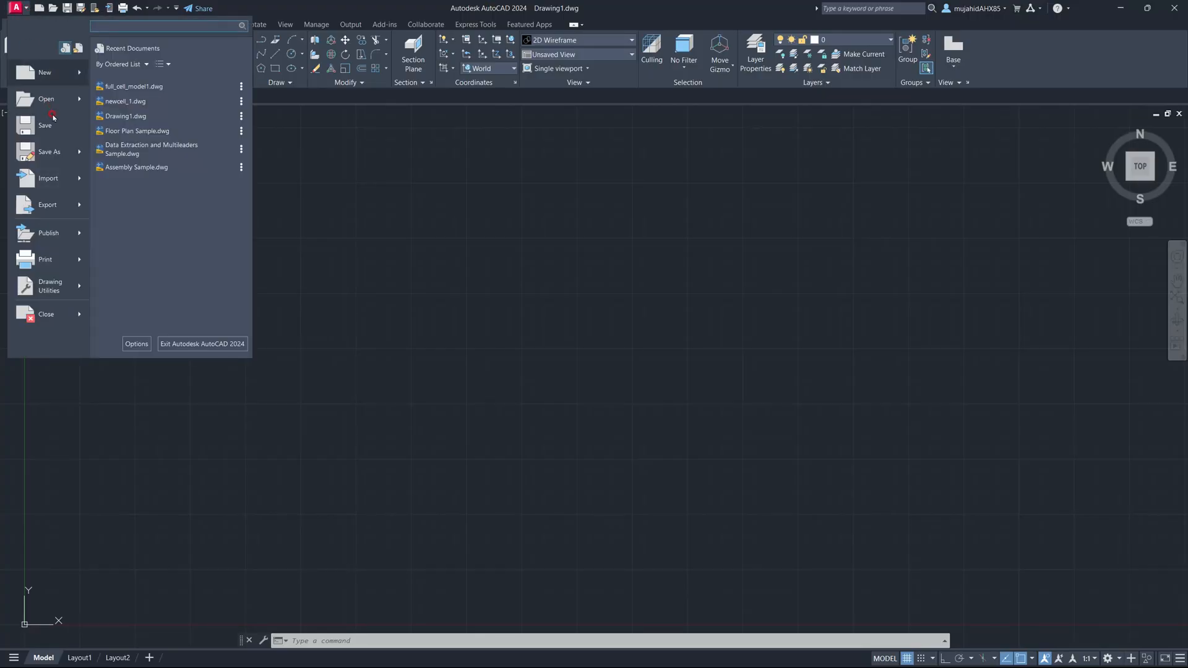
pyautogui.click(53, 154)
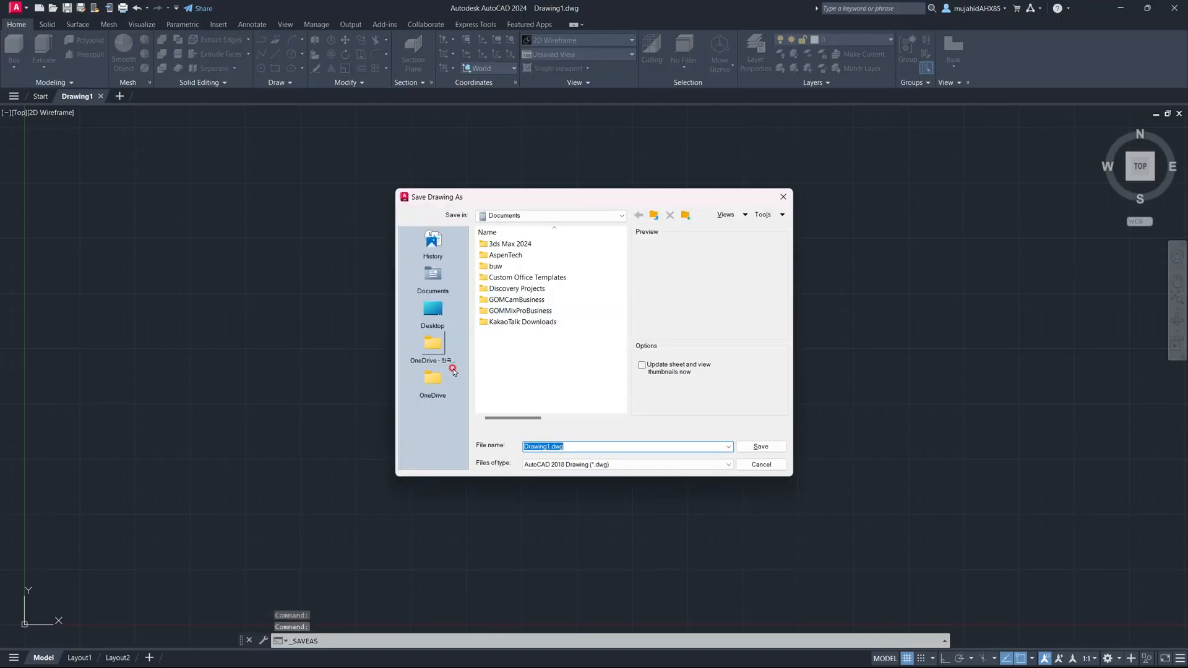
pyautogui.click(432, 312)
pyautogui.doubleClick(511, 347)
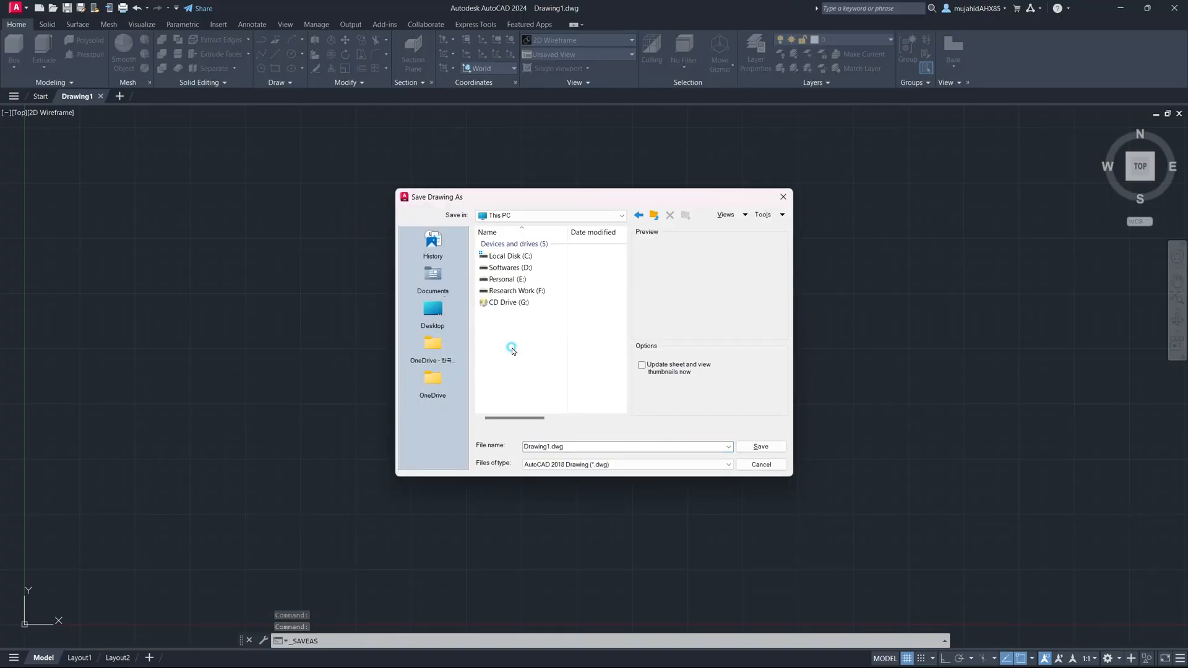
pyautogui.doubleClick(521, 298)
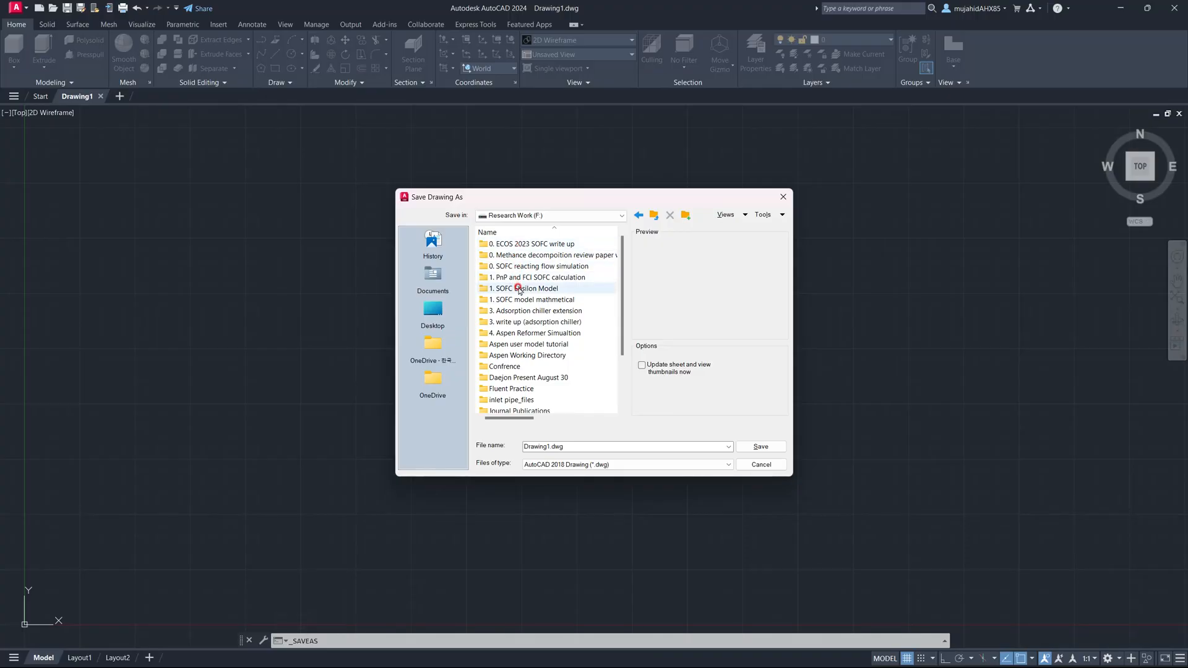
pyautogui.doubleClick(518, 267)
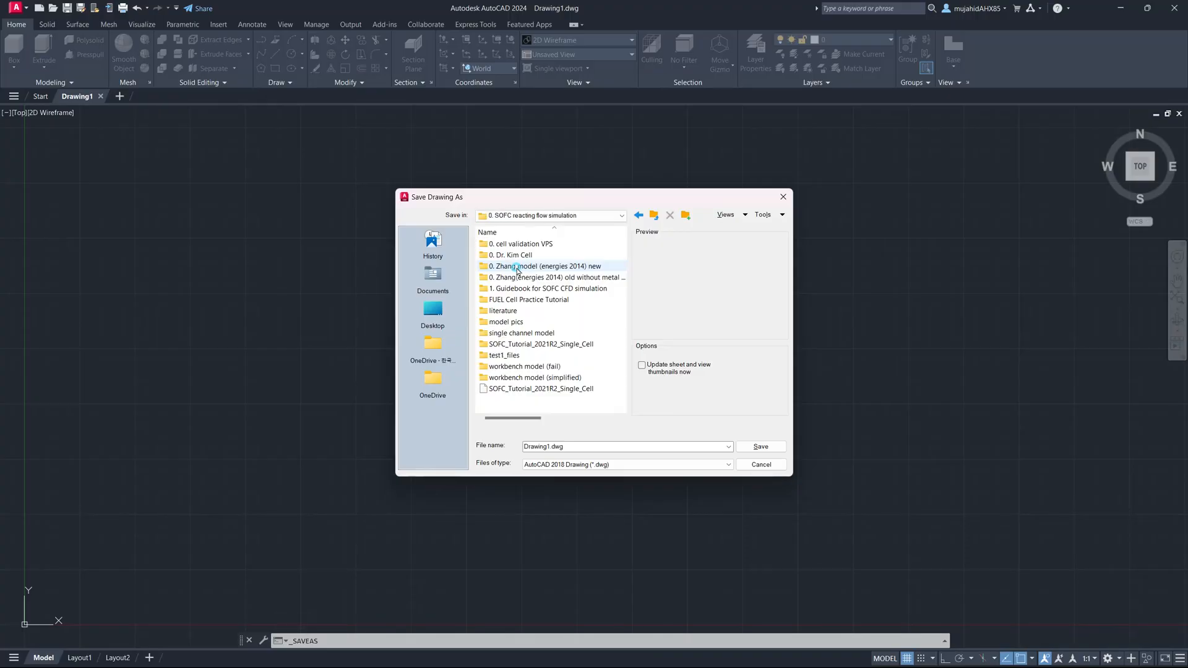
pyautogui.doubleClick(519, 289)
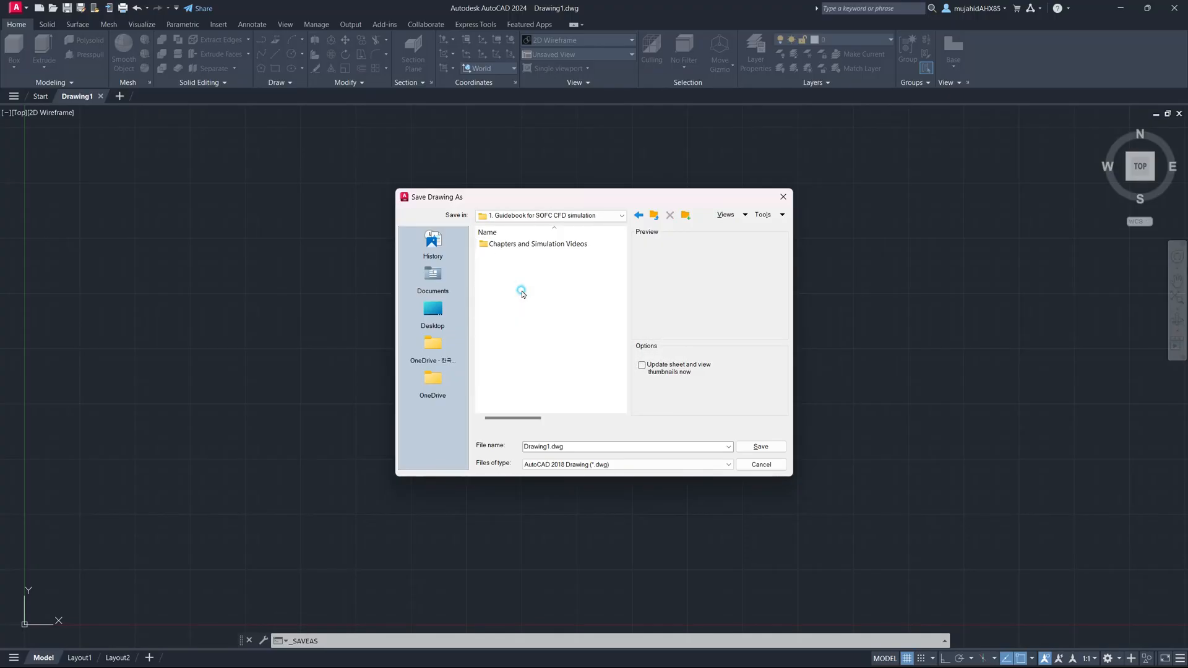
pyautogui.doubleClick(517, 247)
pyautogui.doubleClick(517, 289)
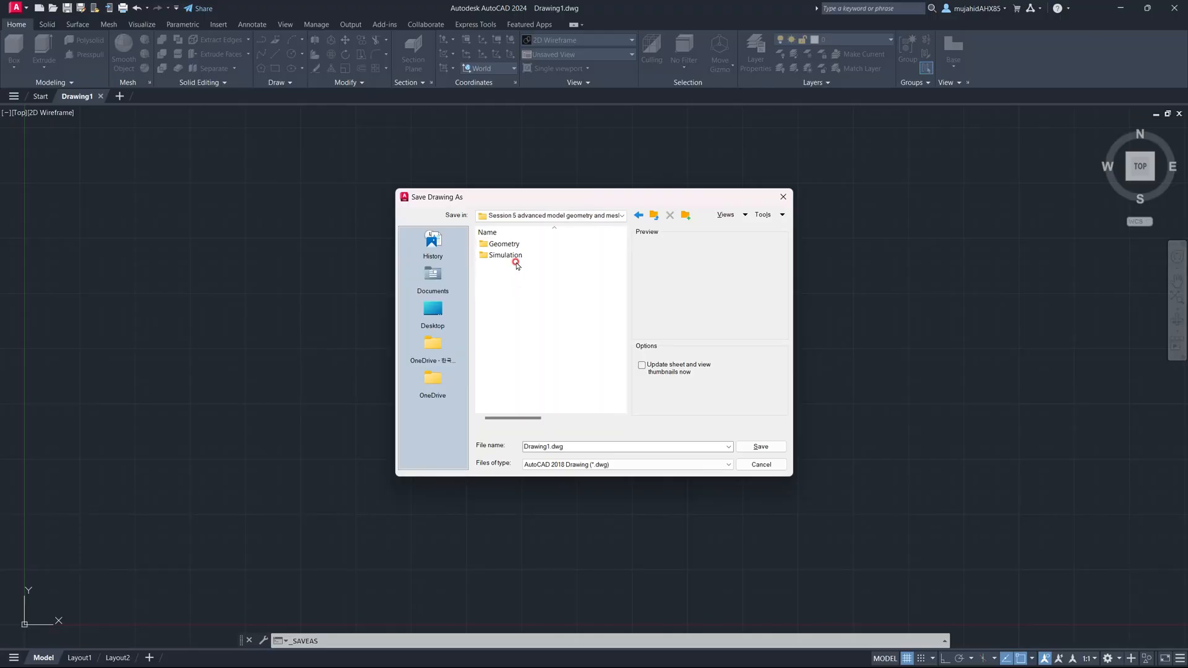
pyautogui.doubleClick(506, 246)
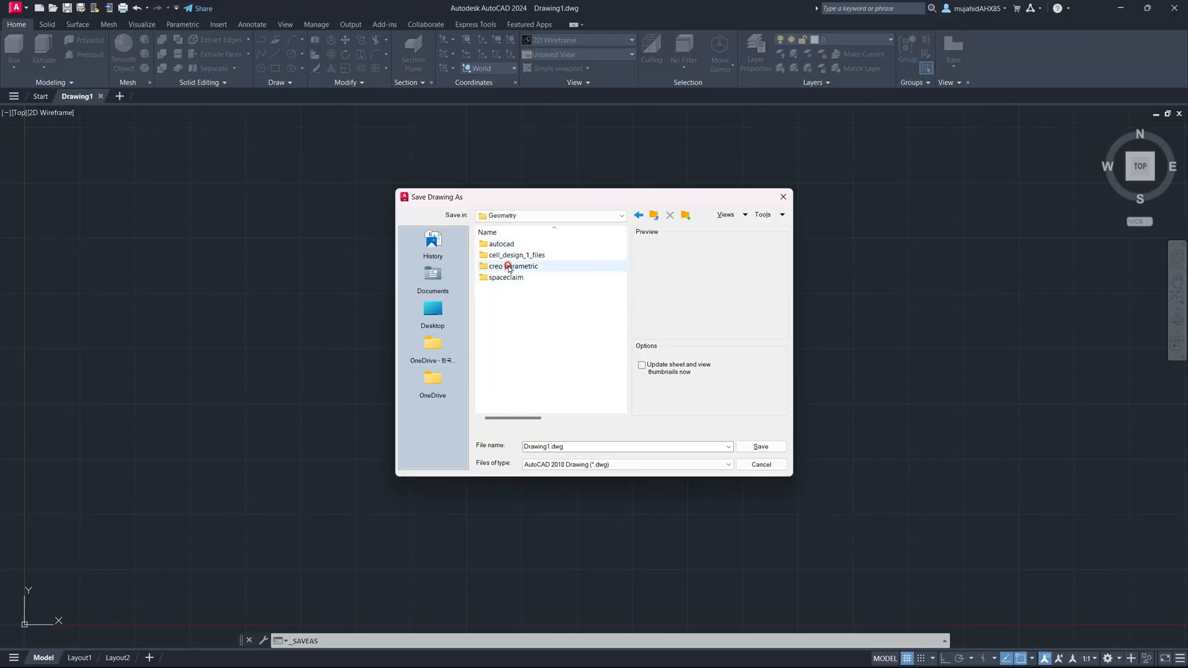
pyautogui.doubleClick(505, 244)
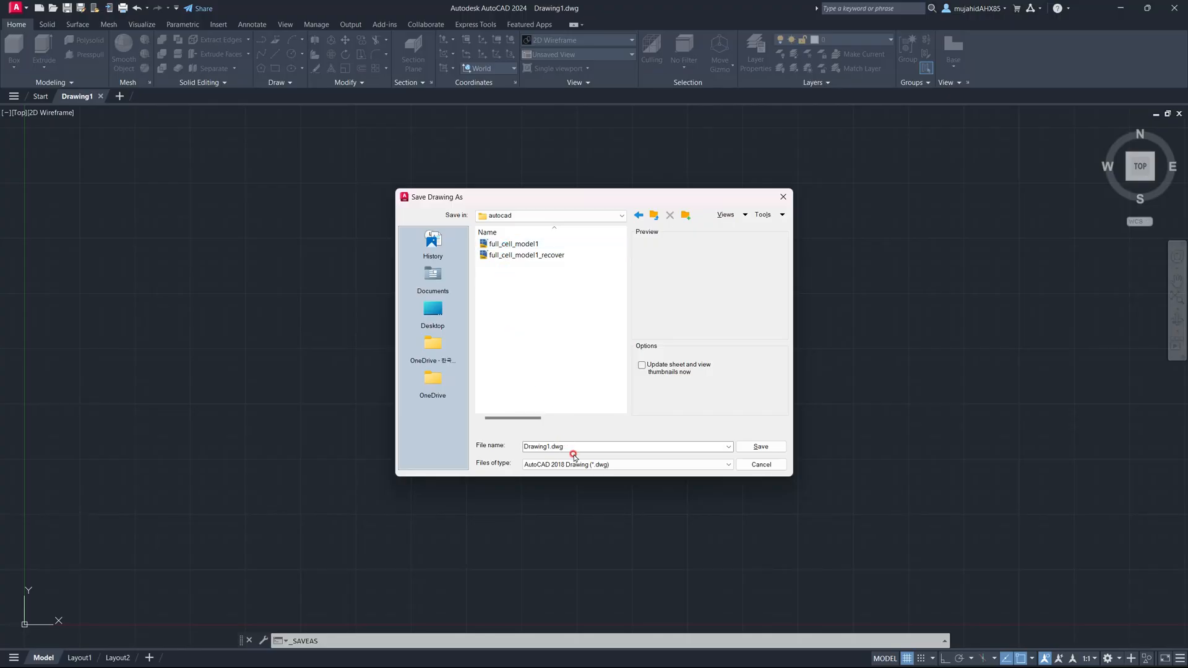
# Reuse the existing full_cell_model1 name, change it to full_cell_model2, and save the drawing as a .dwg file.
pyautogui.click(514, 243)
pyautogui.doubleClick(573, 447)
pyautogui.click(574, 447)
pyautogui.press('BackSpace')
pyautogui.write('3')
pyautogui.press('BackSpace')
pyautogui.write('2')
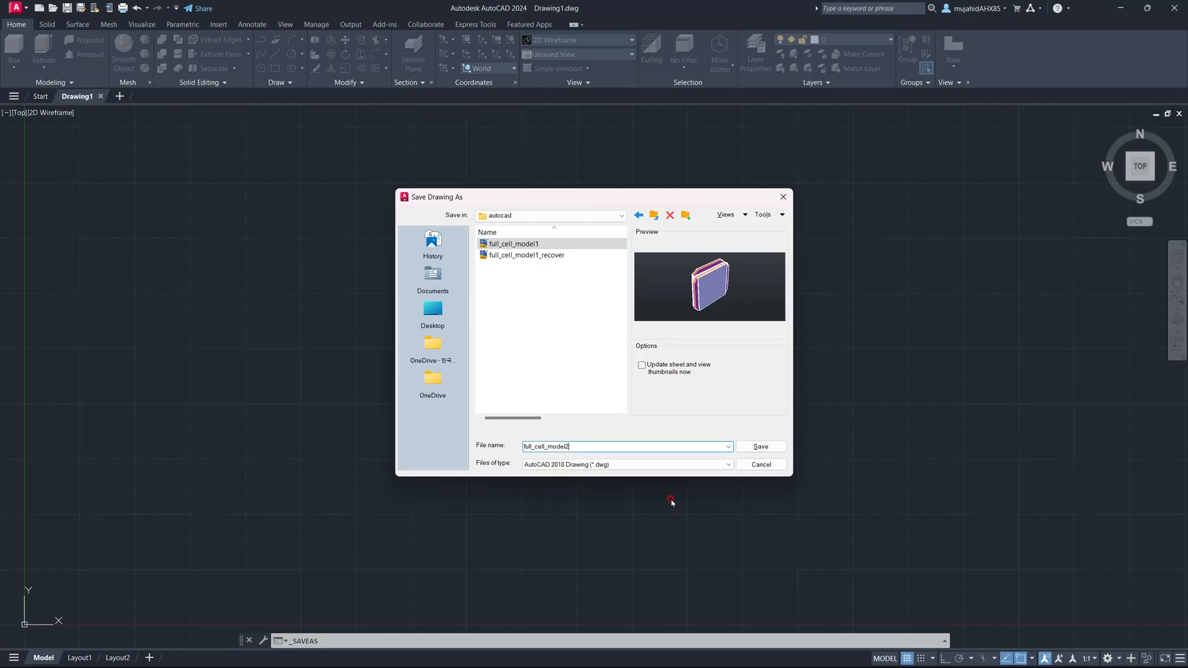
pyautogui.click(762, 447)
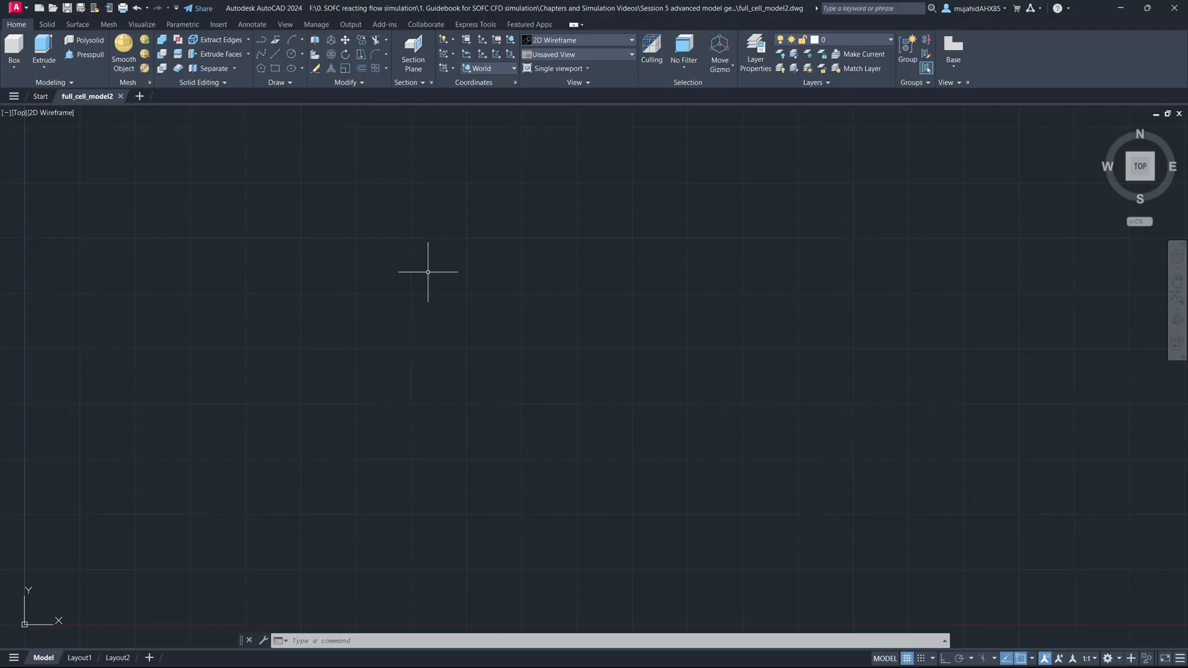
# Set the drawing units' insertion scale to Millimeters using the UNITS command.
pyautogui.scroll(-5, 287, 244)
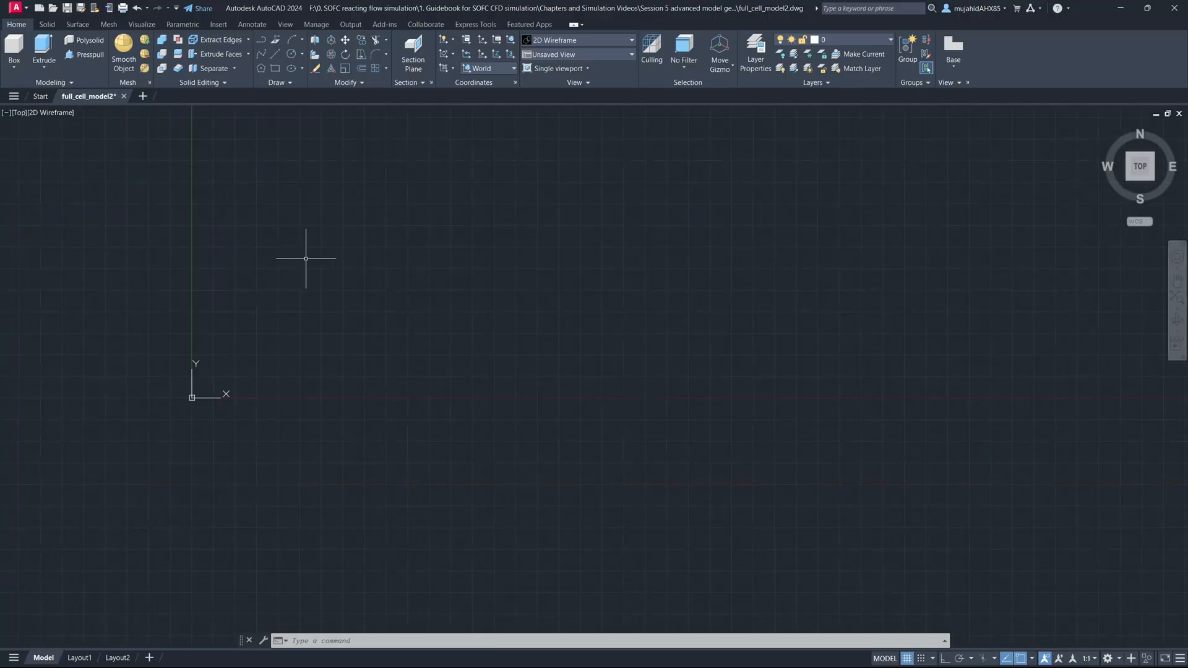
pyautogui.click(16, 7)
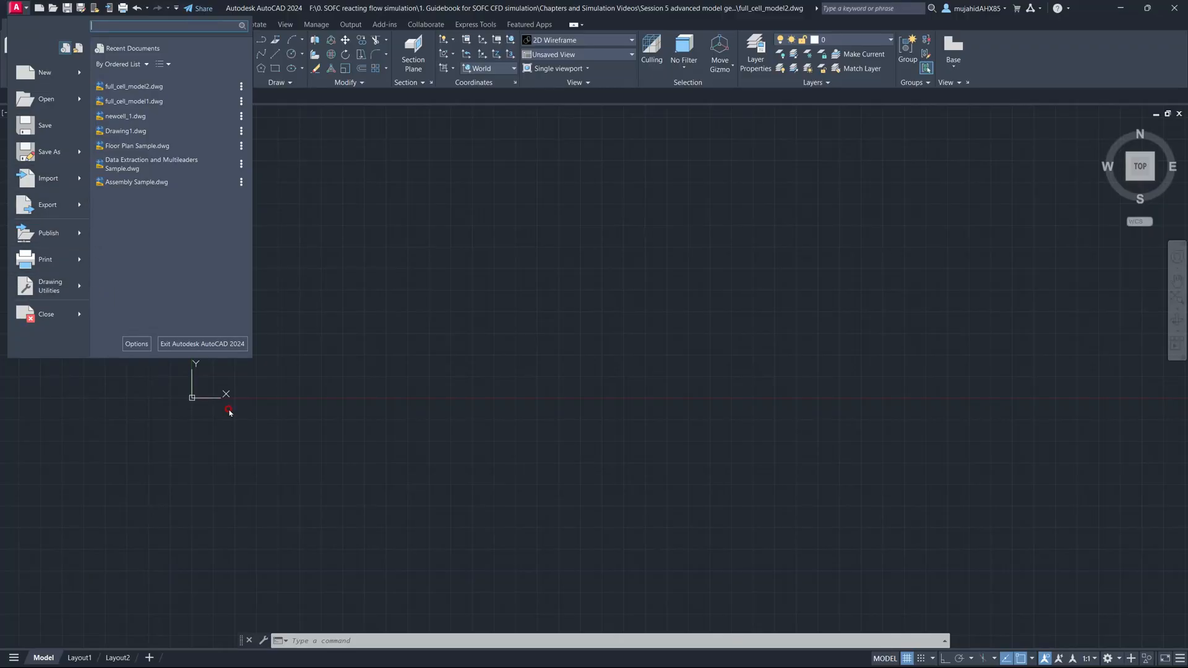
pyautogui.click(376, 631)
pyautogui.click(377, 639)
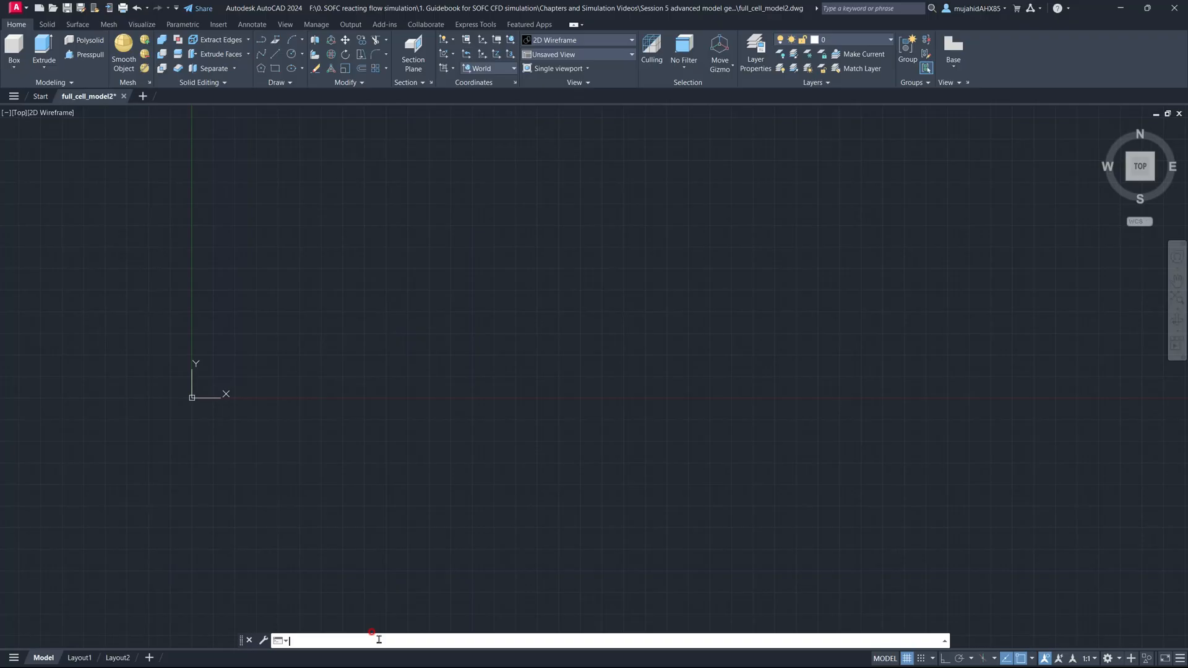
pyautogui.write('uni')
pyautogui.press('Return')
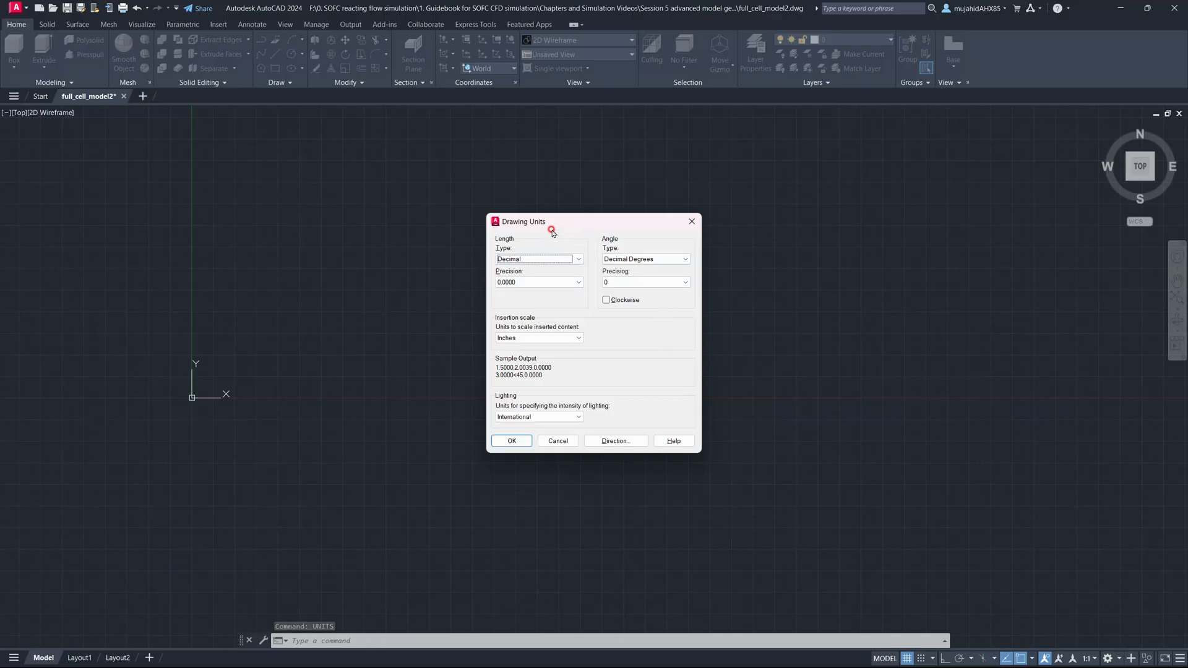
pyautogui.click(579, 417)
pyautogui.click(526, 426)
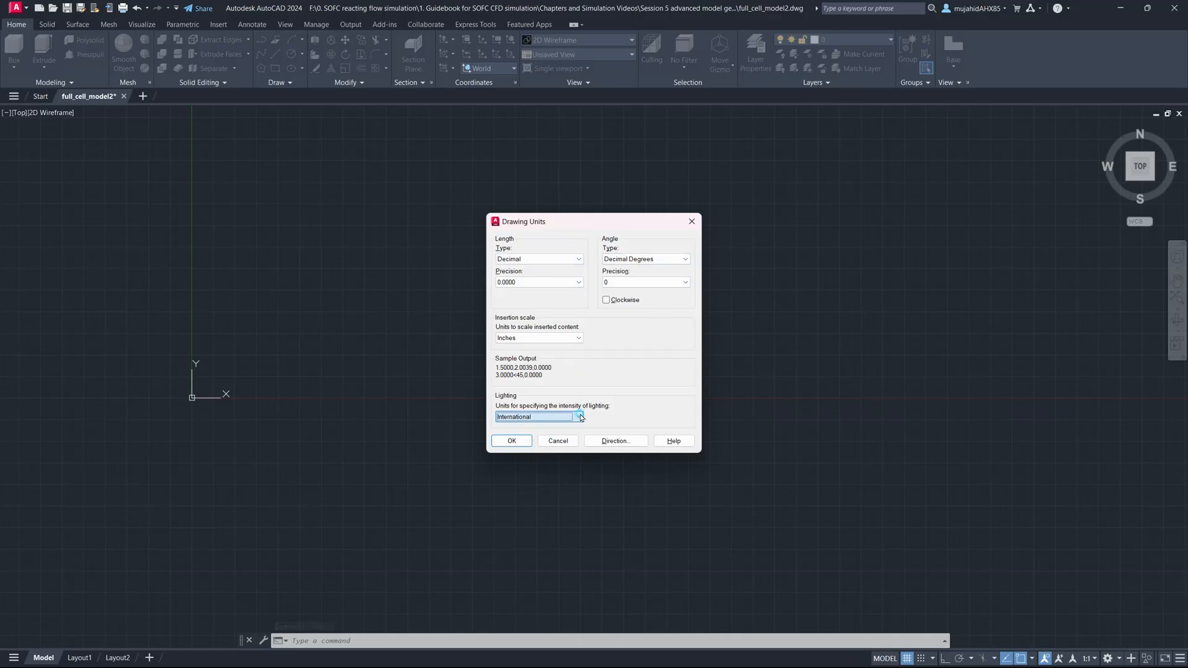
pyautogui.click(572, 338)
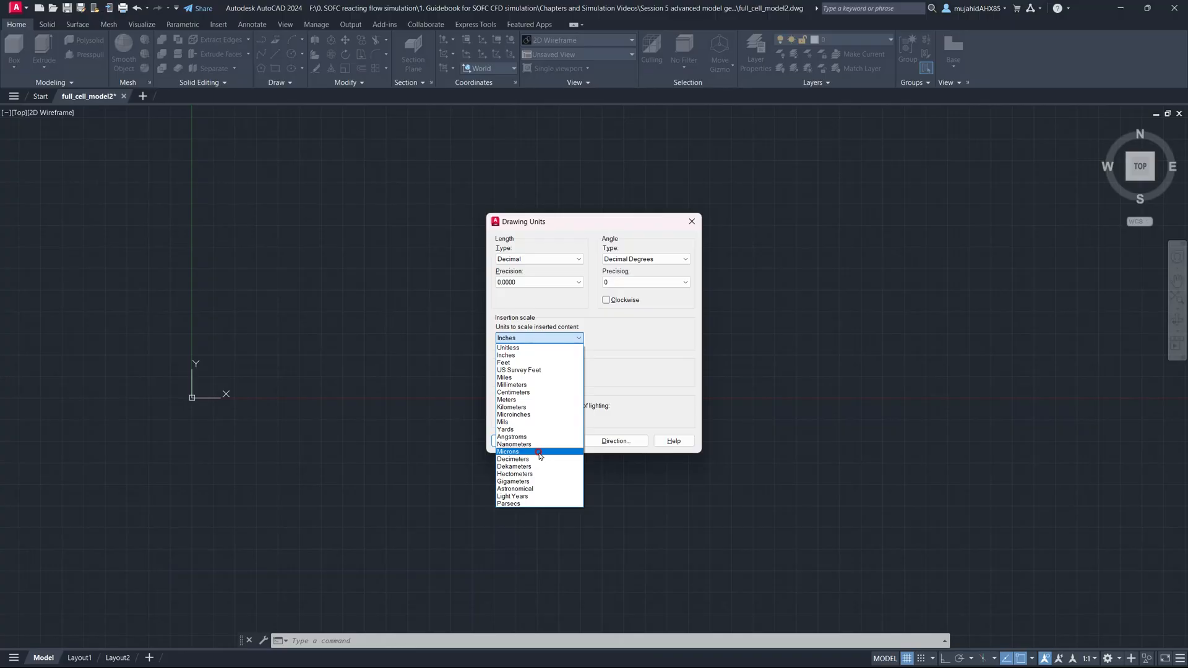
pyautogui.click(538, 385)
pyautogui.click(531, 439)
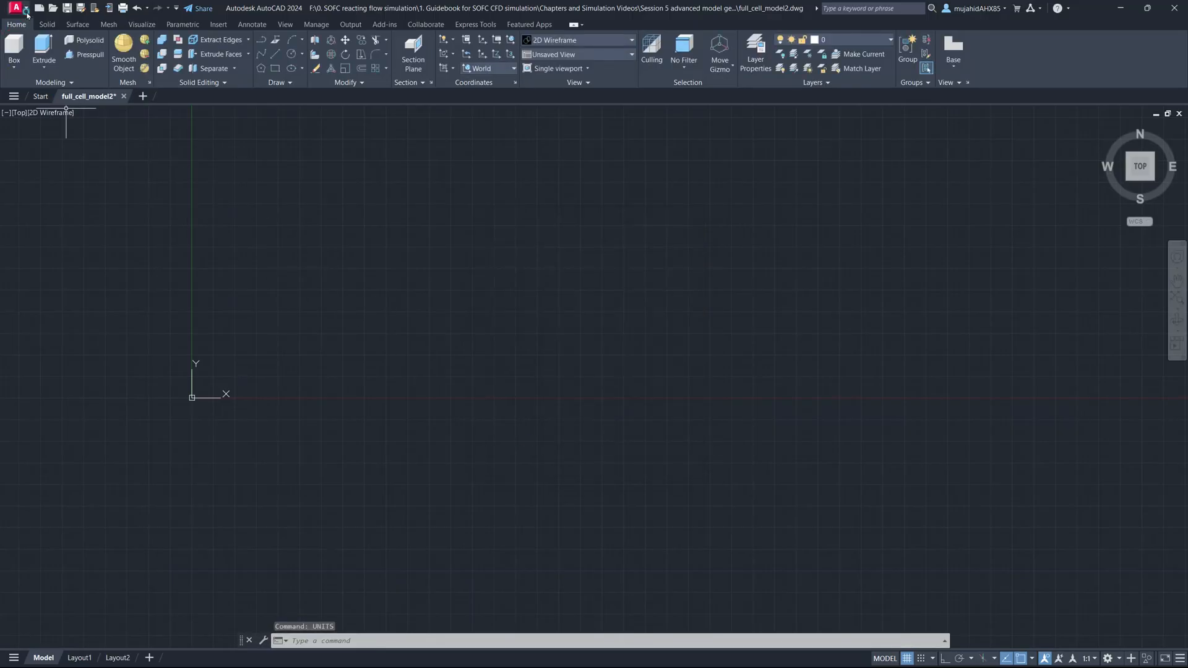
pyautogui.click(26, 12)
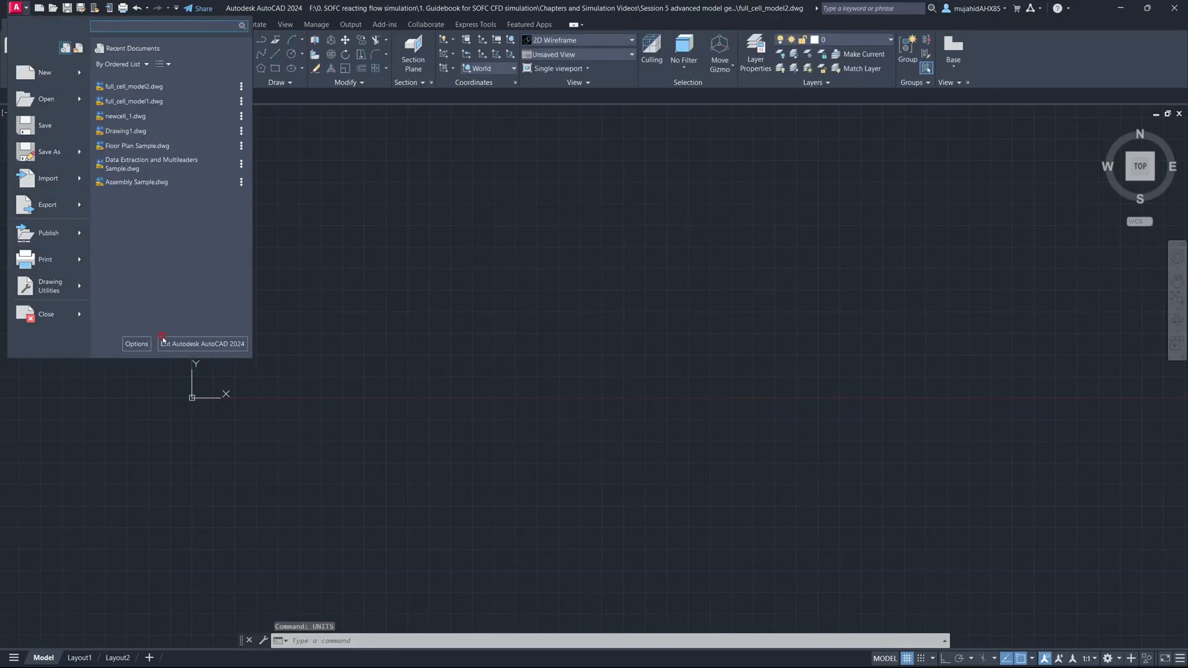
pyautogui.click(136, 343)
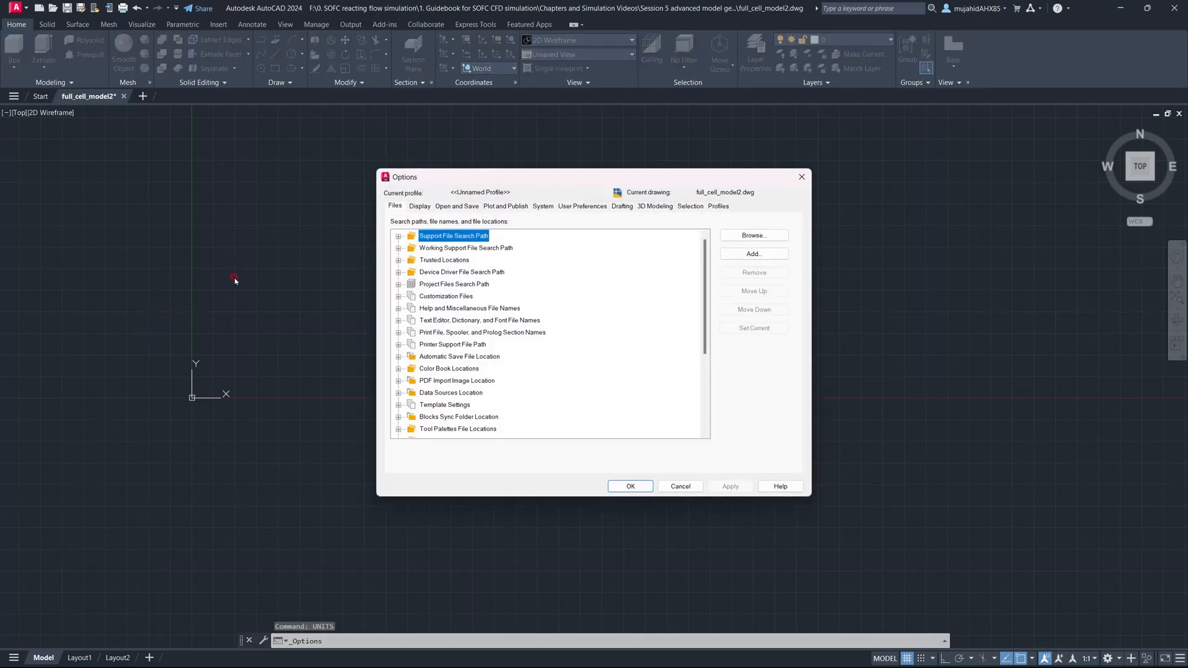
pyautogui.click(802, 177)
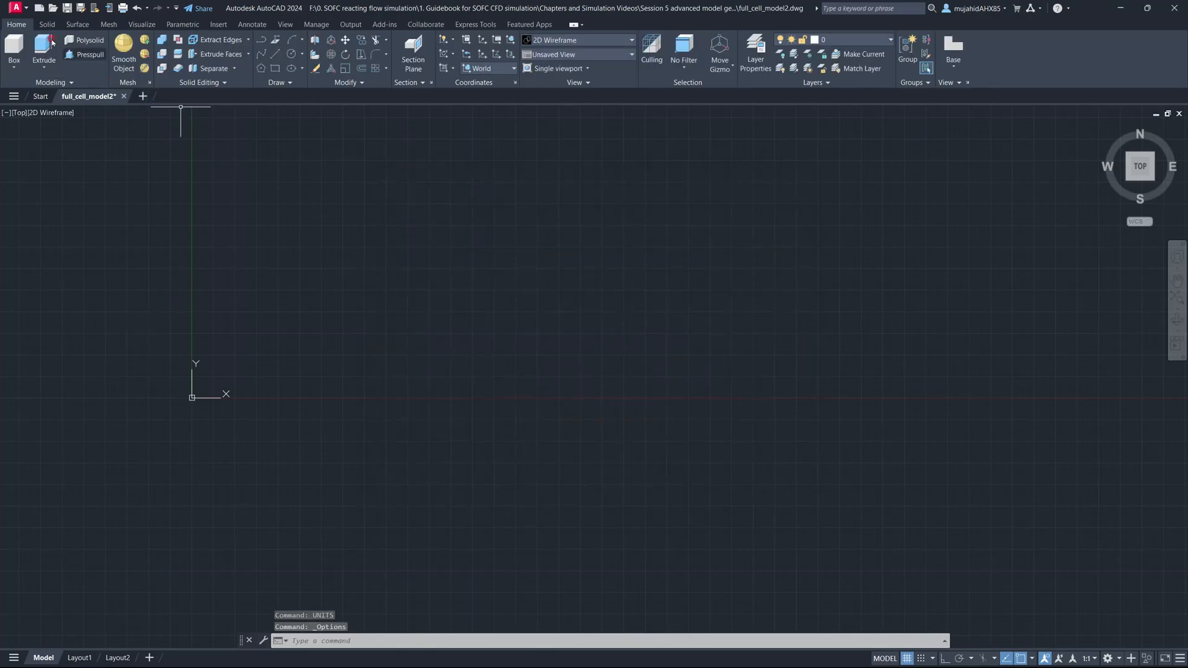
# Reopen the drawing units settings, review the insertion scale and angle precision choices, and close them without changes.
pyautogui.click(25, 8)
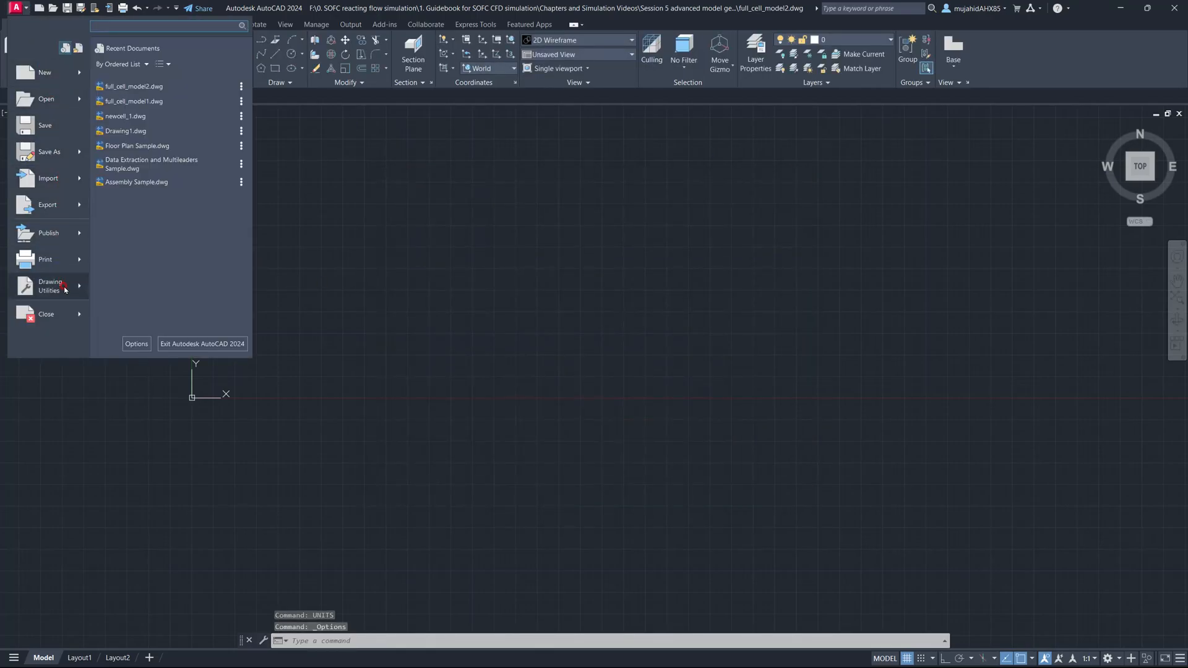
pyautogui.moveTo(65, 289)
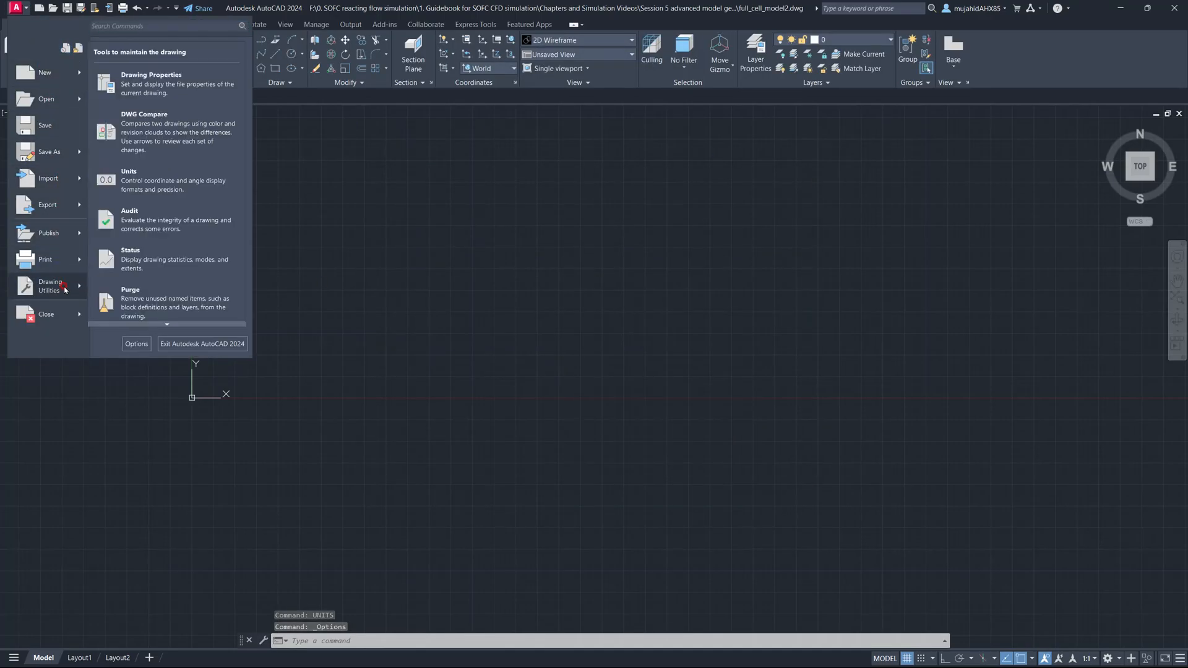
pyautogui.click(152, 188)
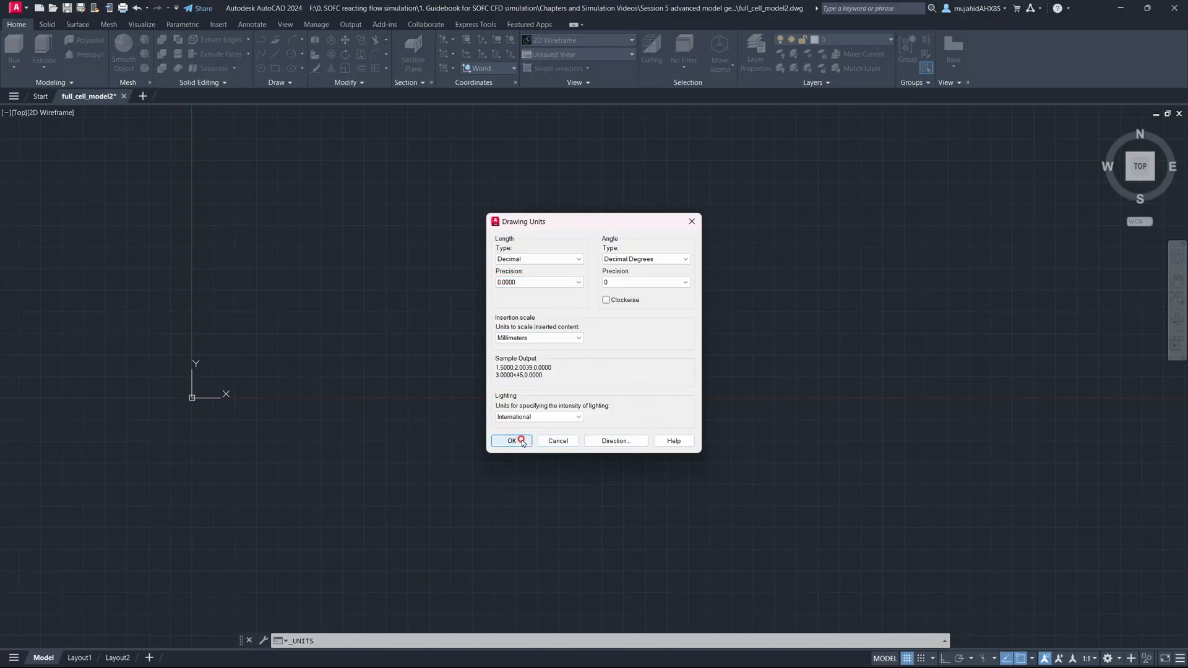
pyautogui.click(688, 283)
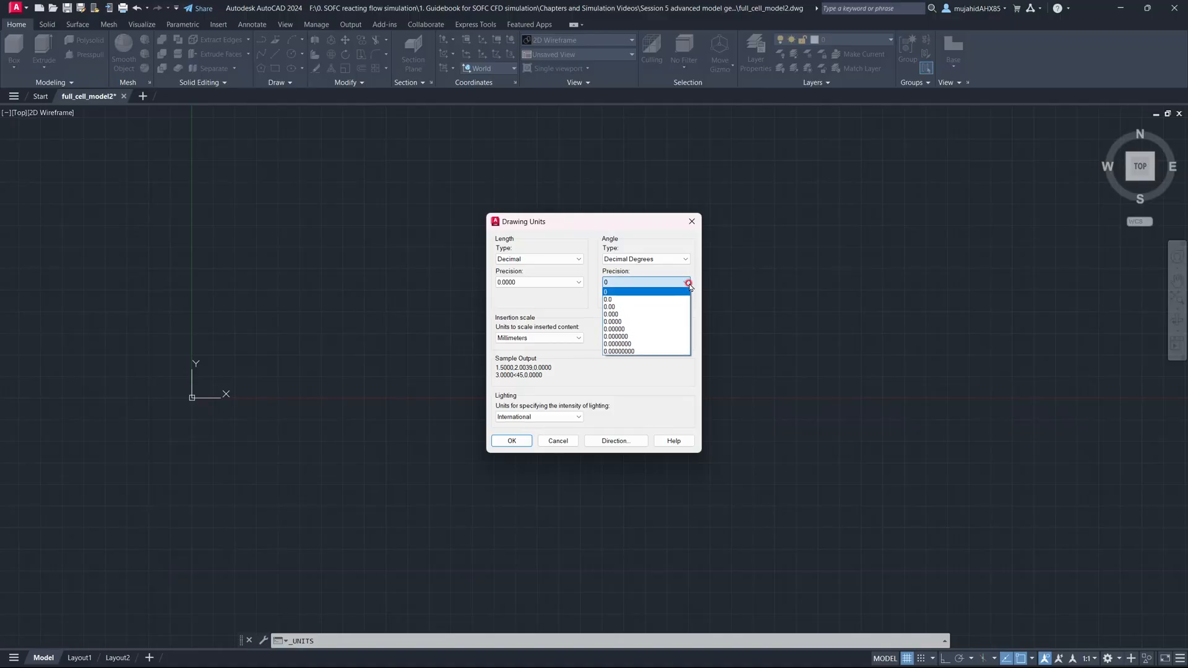
pyautogui.click(688, 283)
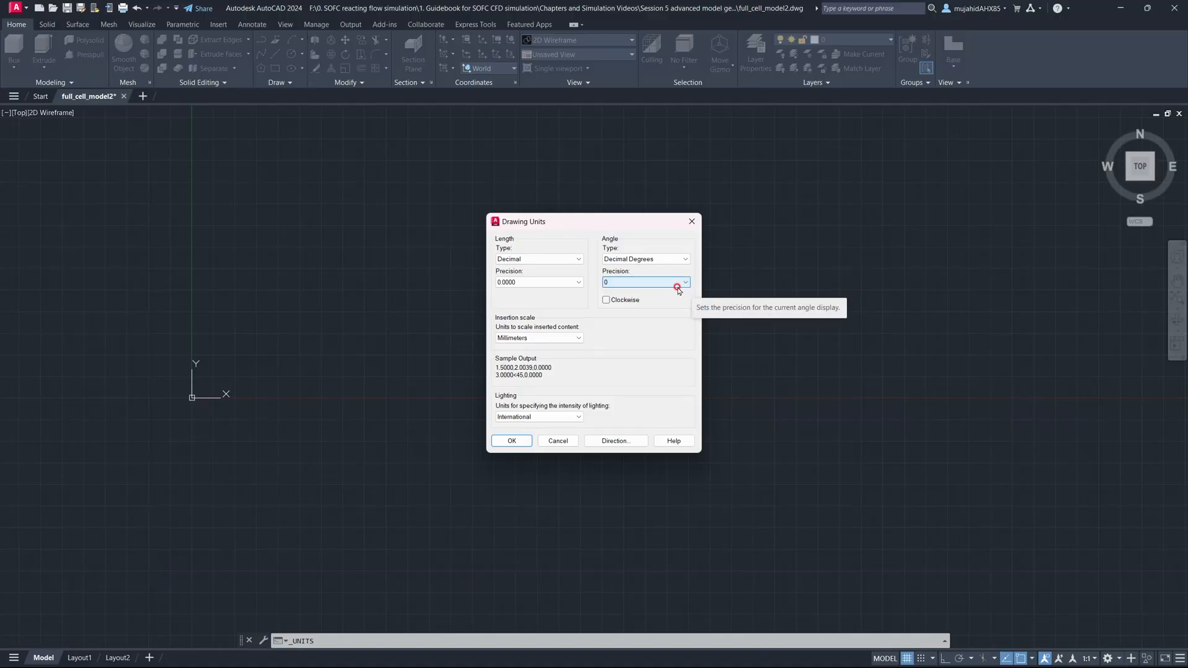
pyautogui.click(689, 221)
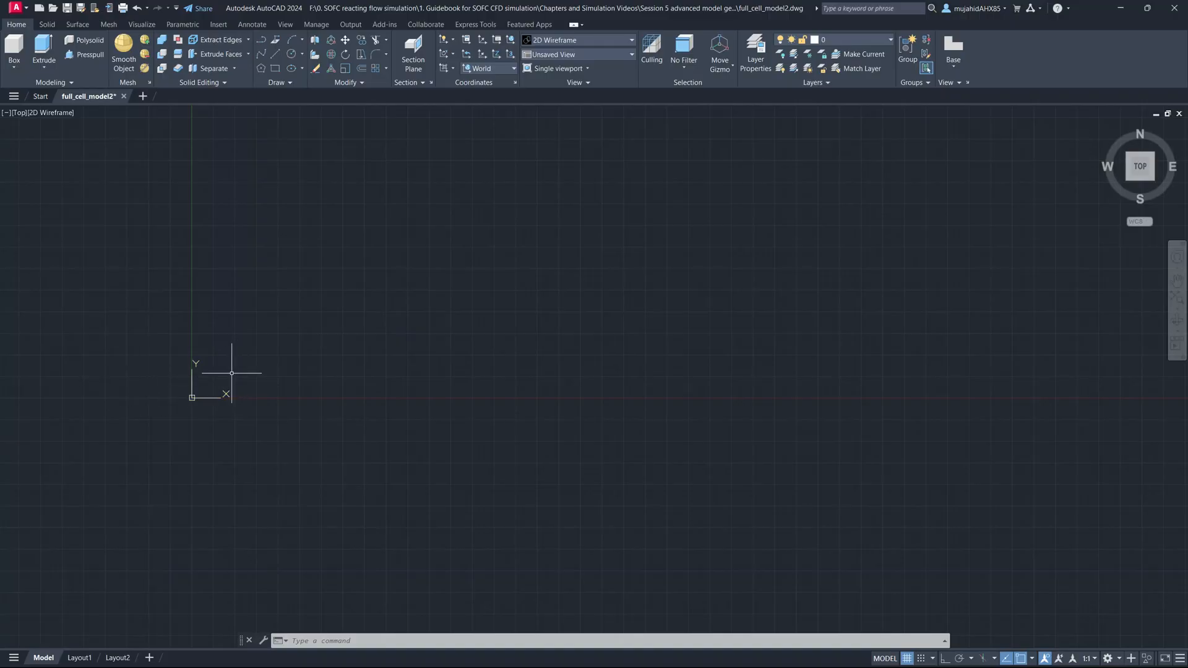
# Switch to the PowerPoint slide with the planar cell's geometric parameters to review the dimensions, and return to AutoCAD.
pyautogui.moveTo(0, 210); pyautogui.dragTo(474, 3)
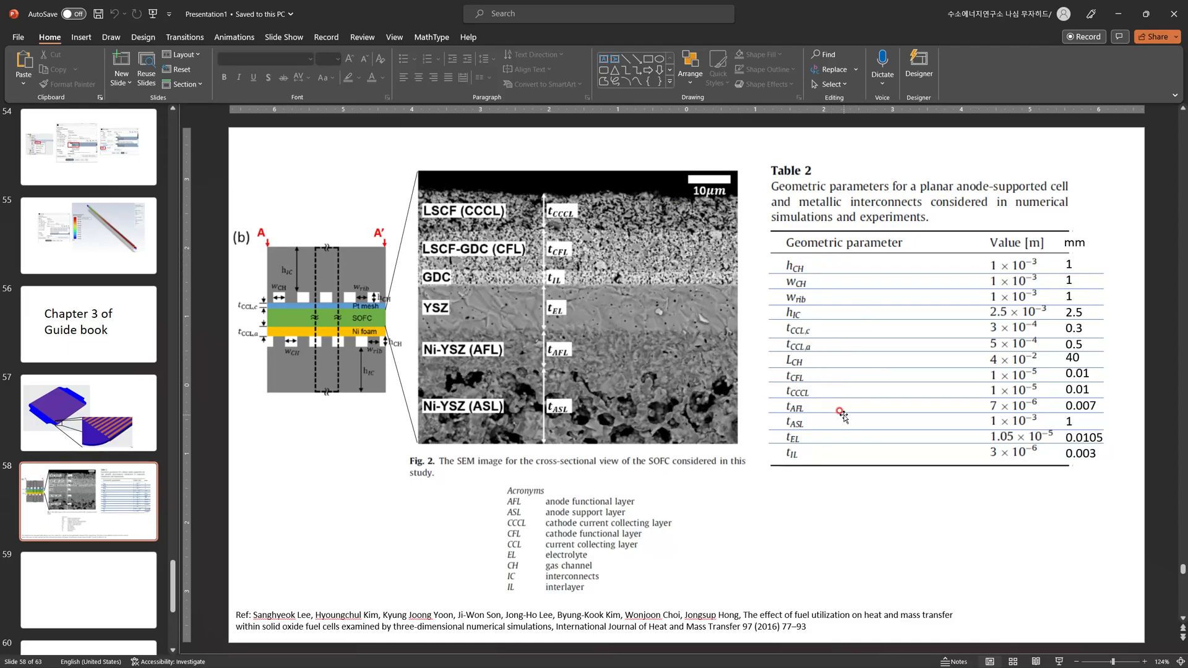
pyautogui.click(564, 288)
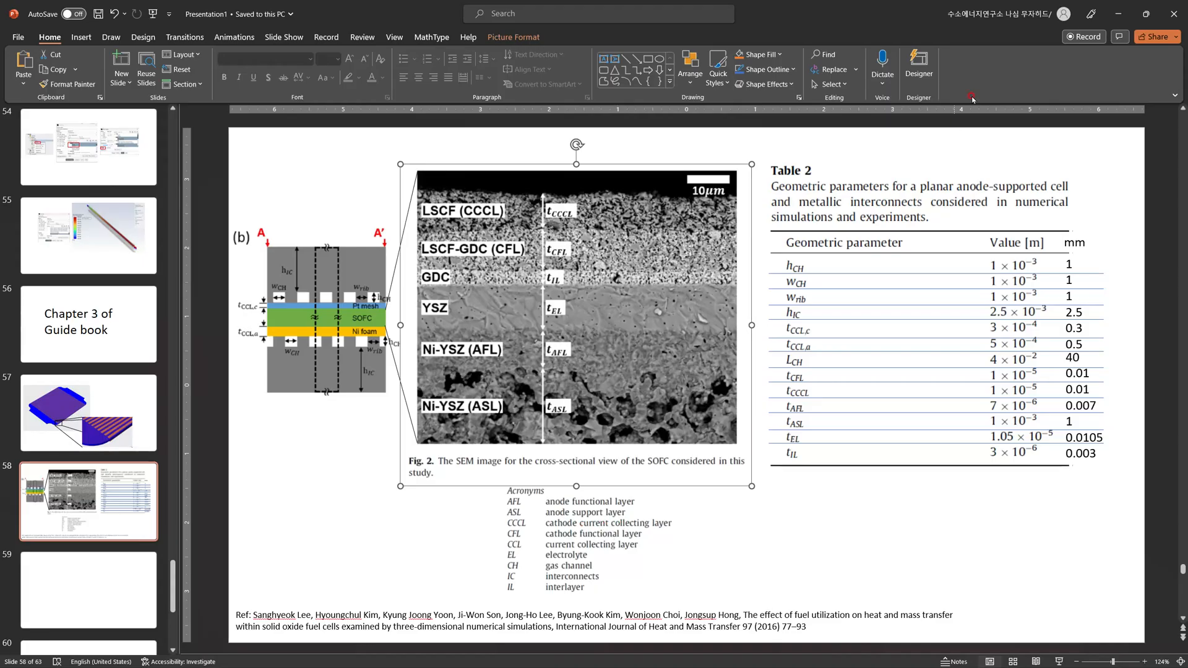
pyautogui.click(1119, 14)
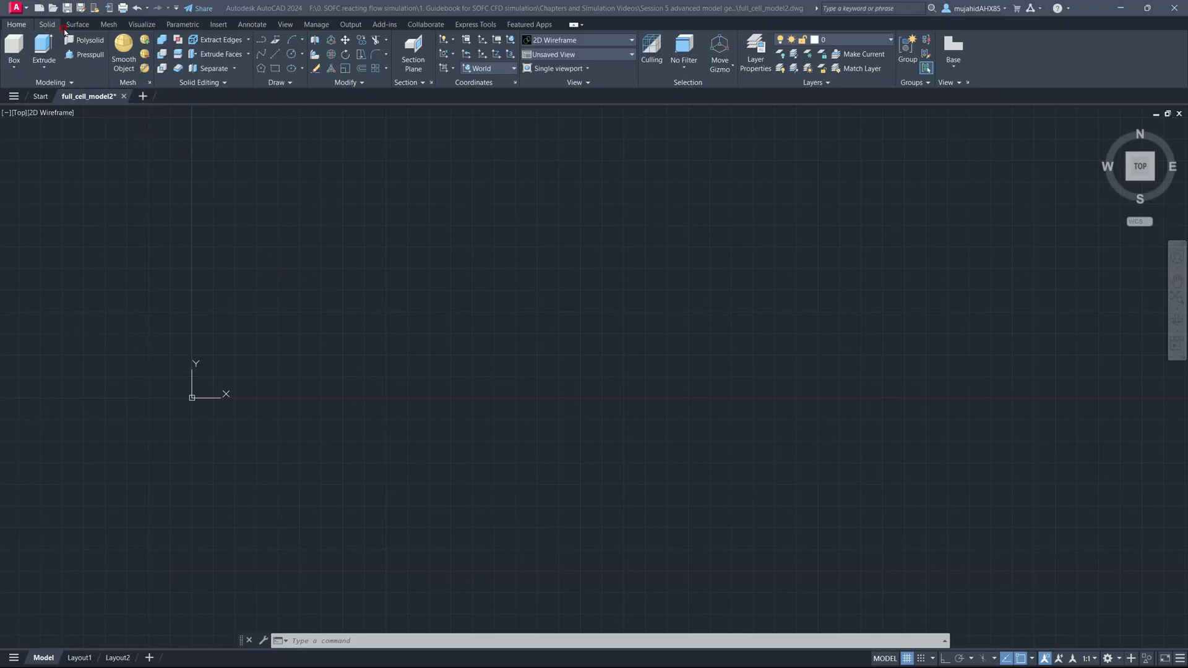
pyautogui.click(291, 83)
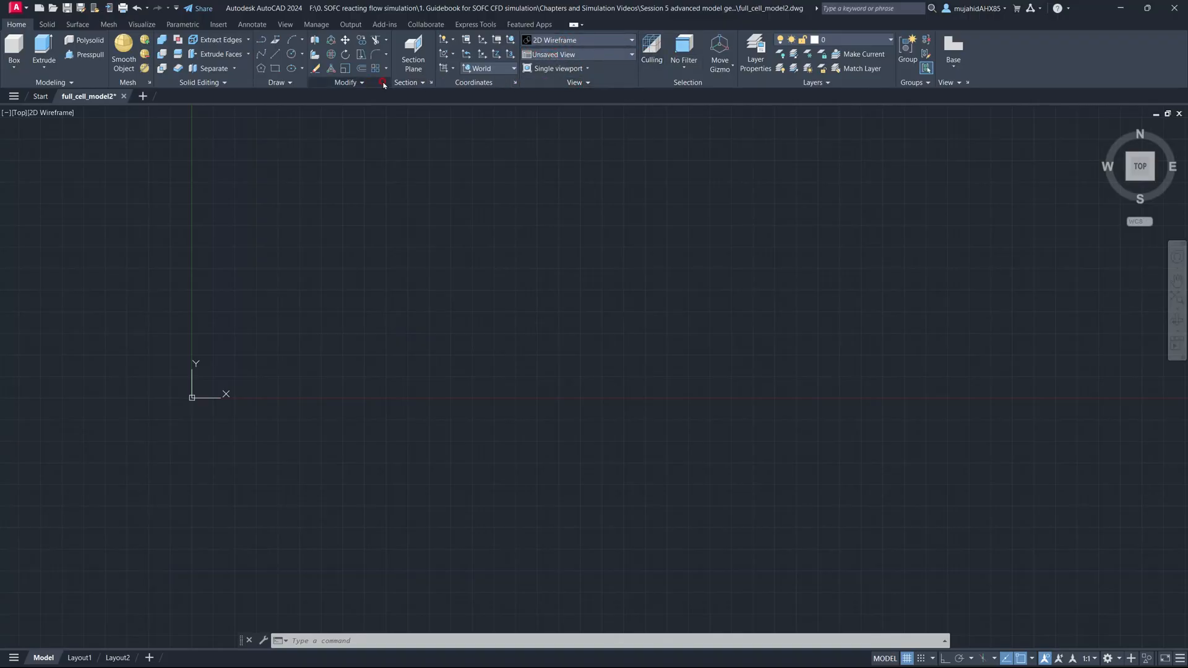
pyautogui.click(297, 84)
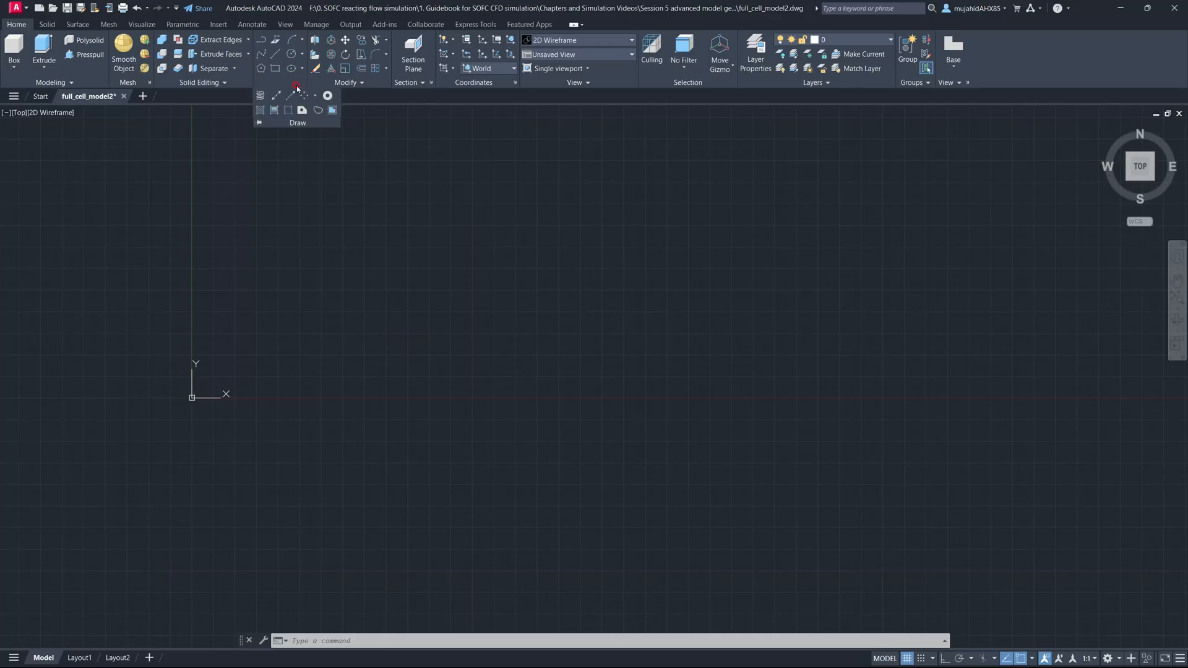
pyautogui.click(293, 40)
pyautogui.click(278, 69)
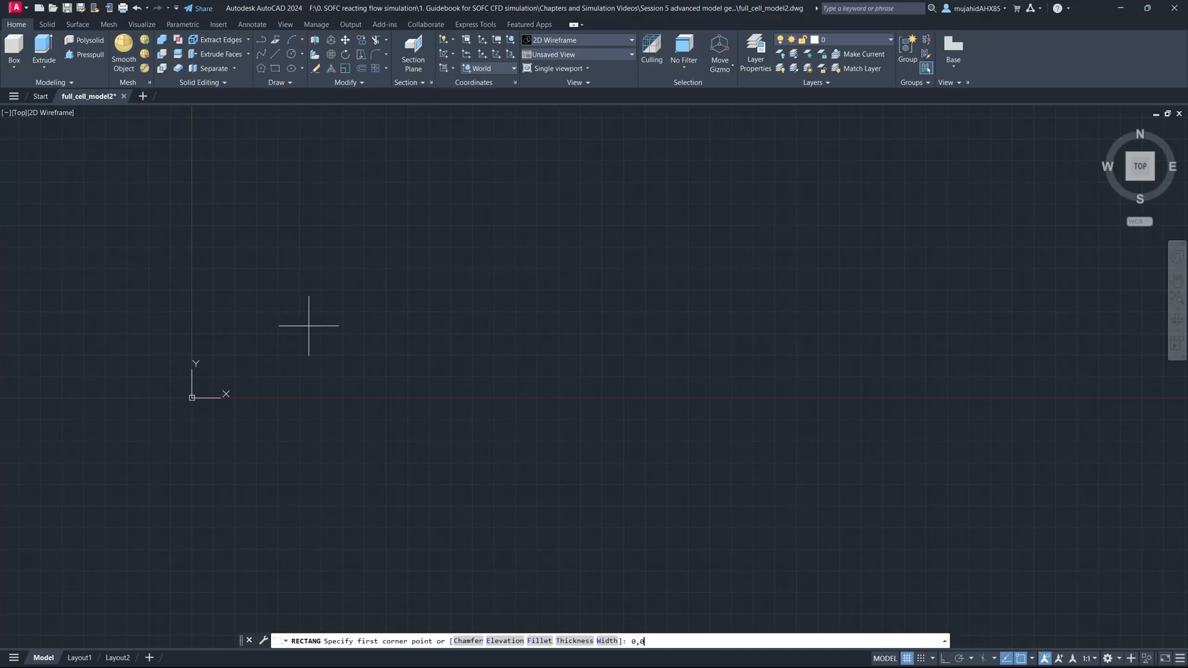
pyautogui.write('0,0')
pyautogui.press('Escape')
pyautogui.press('Escape')
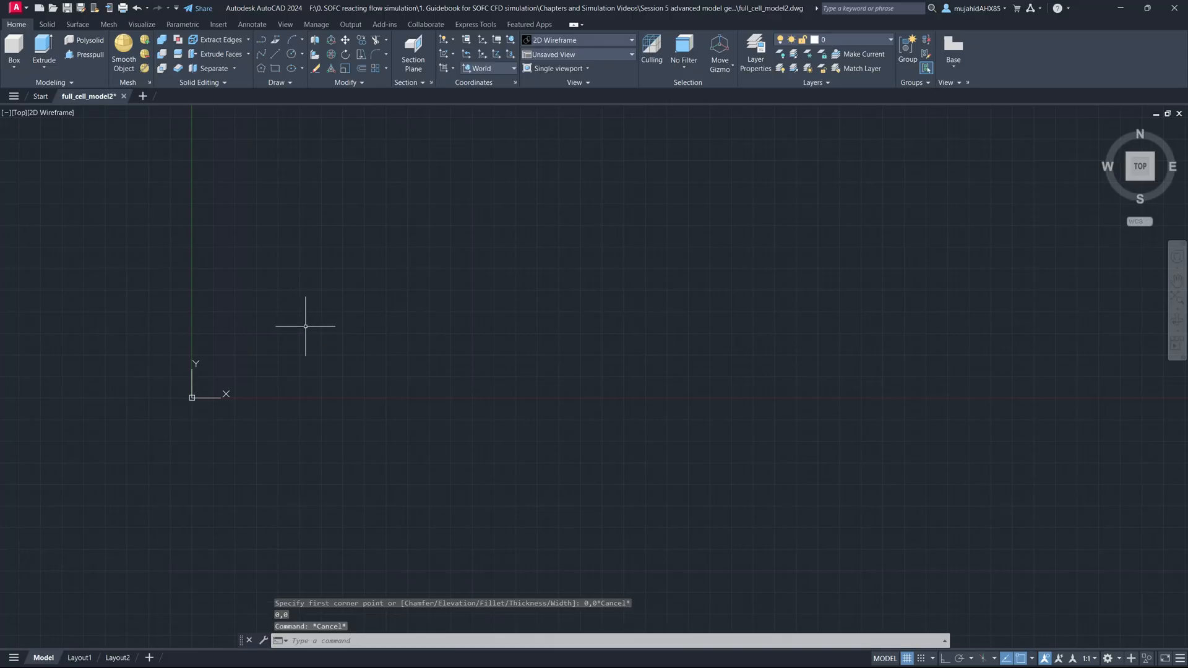
pyautogui.press('Escape')
pyautogui.press('Escape')
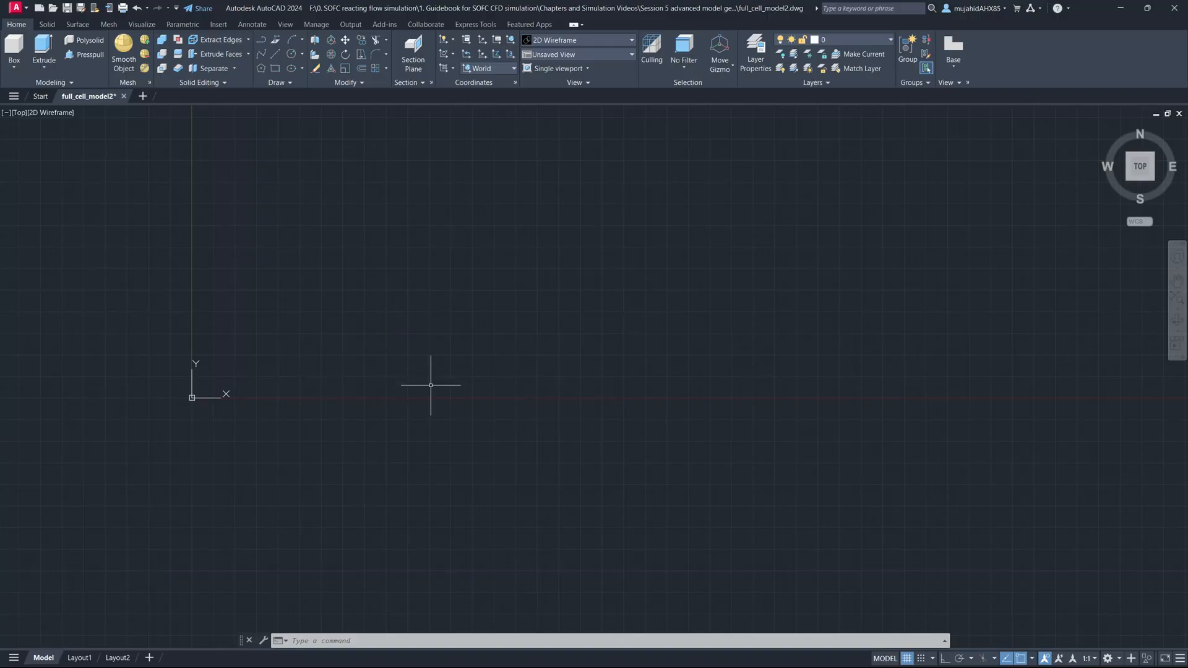
# Orbit the empty drawing in 3D to examine how the X, Y and Z axes are oriented.
pyautogui.moveTo(312, 358)
pyautogui.keyDown('ctrl'); pyautogui.keyDown('shift'); pyautogui.mouseDown(button='middle')
pyautogui.moveTo(329, 385)
pyautogui.moveTo(421, 396)
pyautogui.moveTo(318, 368)
pyautogui.mouseUp(button='middle'); pyautogui.keyUp('shift'); pyautogui.keyUp('ctrl')
pyautogui.keyDown('ctrl'); pyautogui.keyDown('shift'); pyautogui.moveTo(297, 329); pyautogui.dragTo(195, 423, button='middle'); pyautogui.keyUp('shift'); pyautogui.keyUp('ctrl')
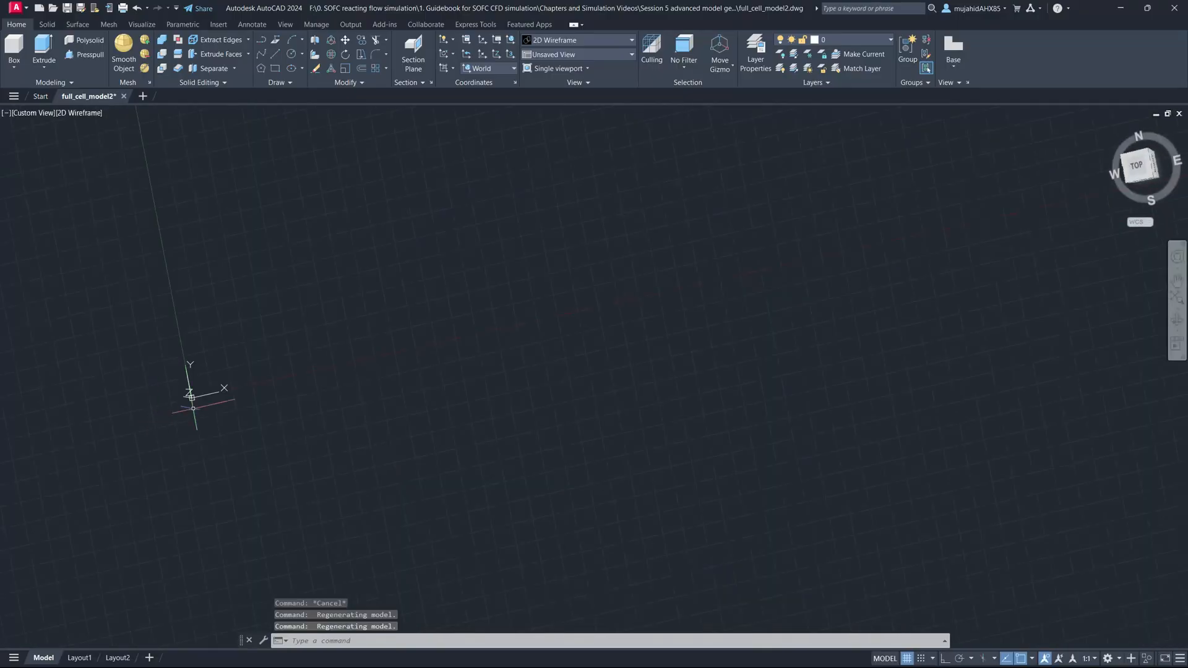
pyautogui.keyDown('ctrl'); pyautogui.keyDown('shift'); pyautogui.moveTo(407, 315); pyautogui.dragTo(780, 357, button='middle'); pyautogui.keyUp('shift'); pyautogui.keyUp('ctrl')
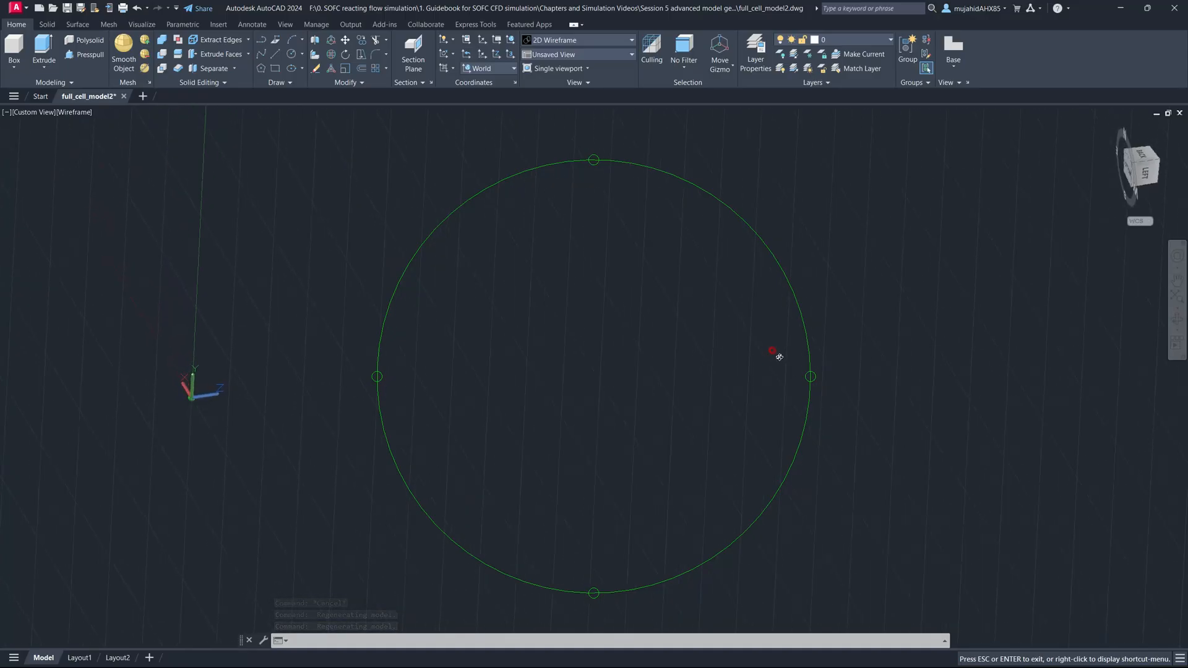
pyautogui.press('Escape')
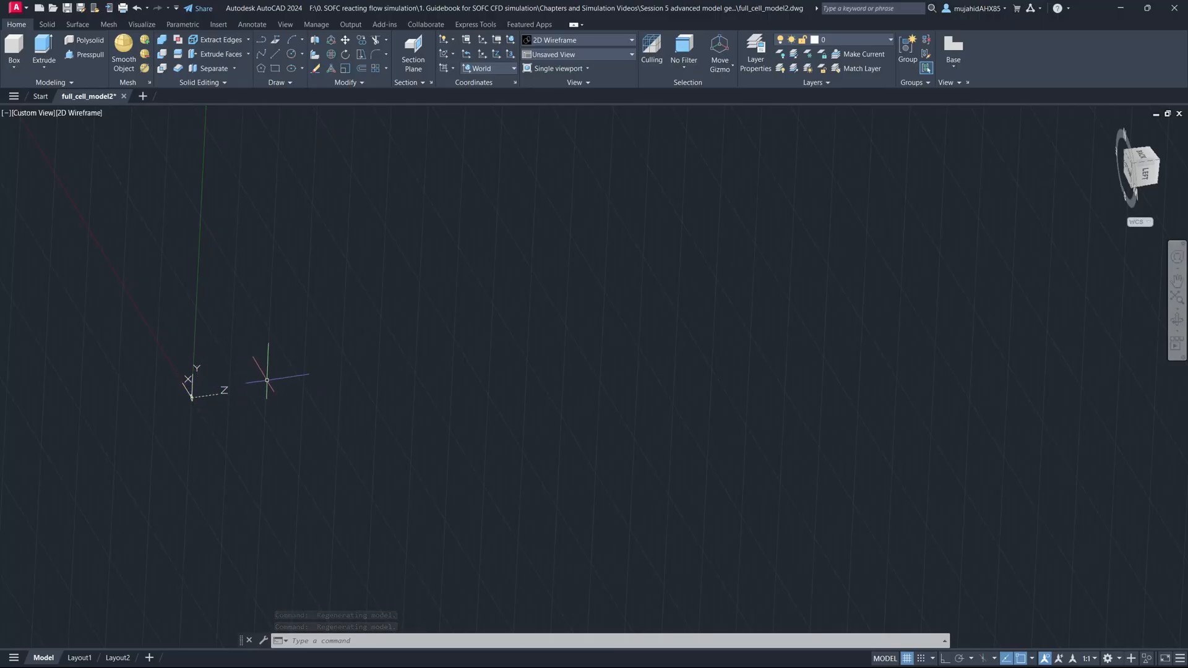
pyautogui.keyDown('ctrl'); pyautogui.keyDown('shift'); pyautogui.moveTo(286, 389); pyautogui.dragTo(132, 313, button='middle'); pyautogui.keyUp('shift'); pyautogui.keyUp('ctrl')
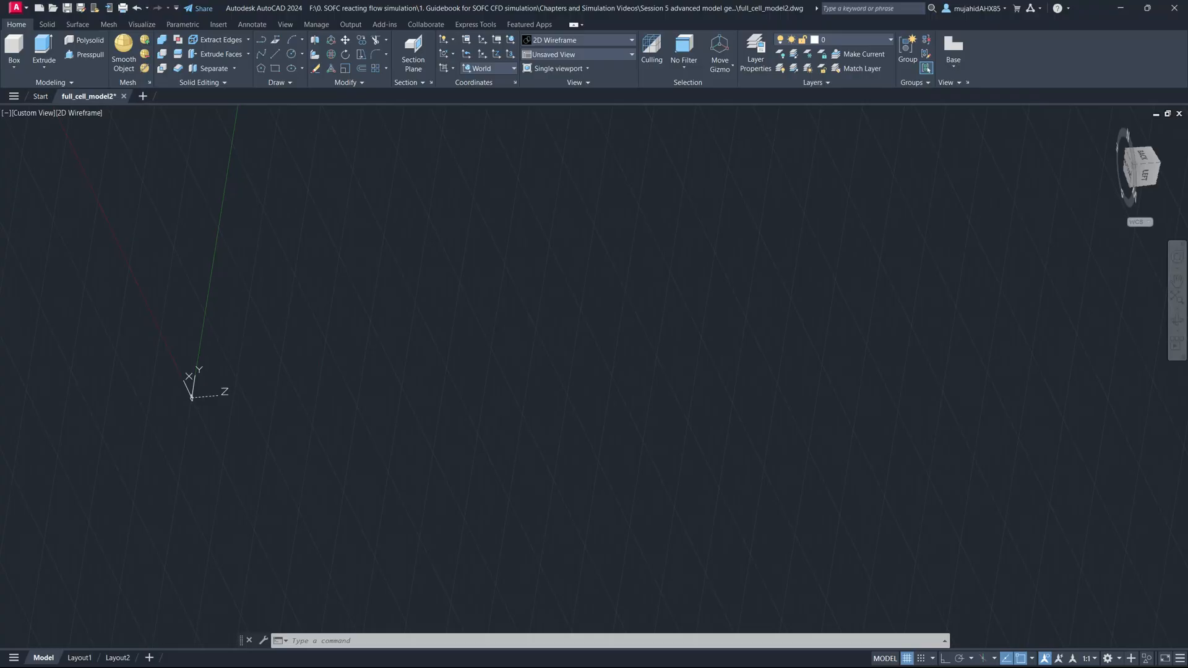
pyautogui.keyDown('shift'); pyautogui.moveTo(368, 336); pyautogui.dragTo(353, 358, button='middle'); pyautogui.keyUp('shift')
pyautogui.keyDown('shift'); pyautogui.moveTo(722, 305); pyautogui.dragTo(625, 291, button='middle'); pyautogui.keyUp('shift')
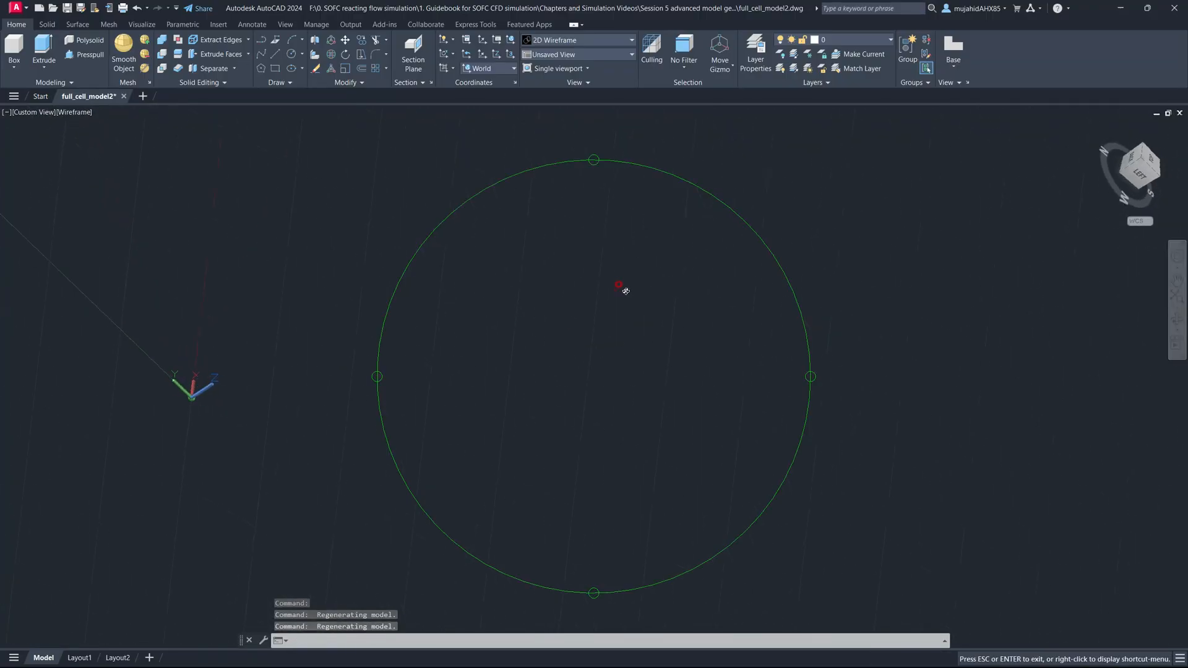
# Return the orbited view to the Top view with north up, looking straight at the XY plane.
pyautogui.click(1152, 162)
pyautogui.click(1152, 161)
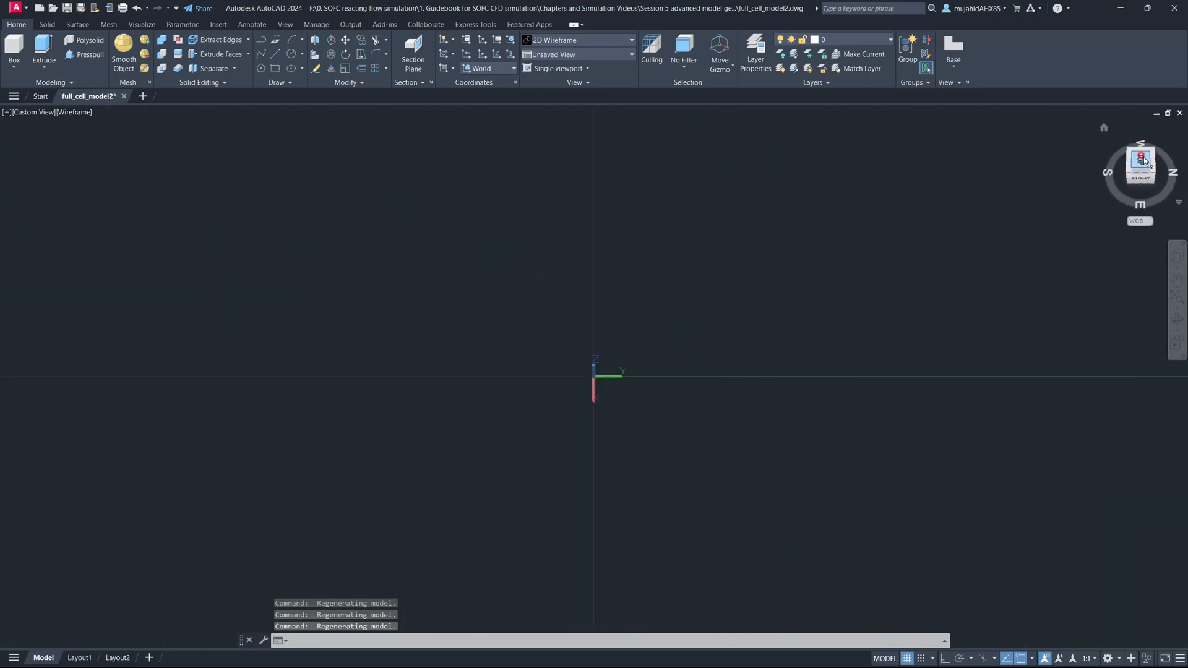
pyautogui.click(1143, 159)
pyautogui.moveTo(1138, 165); pyautogui.dragTo(1140, 166)
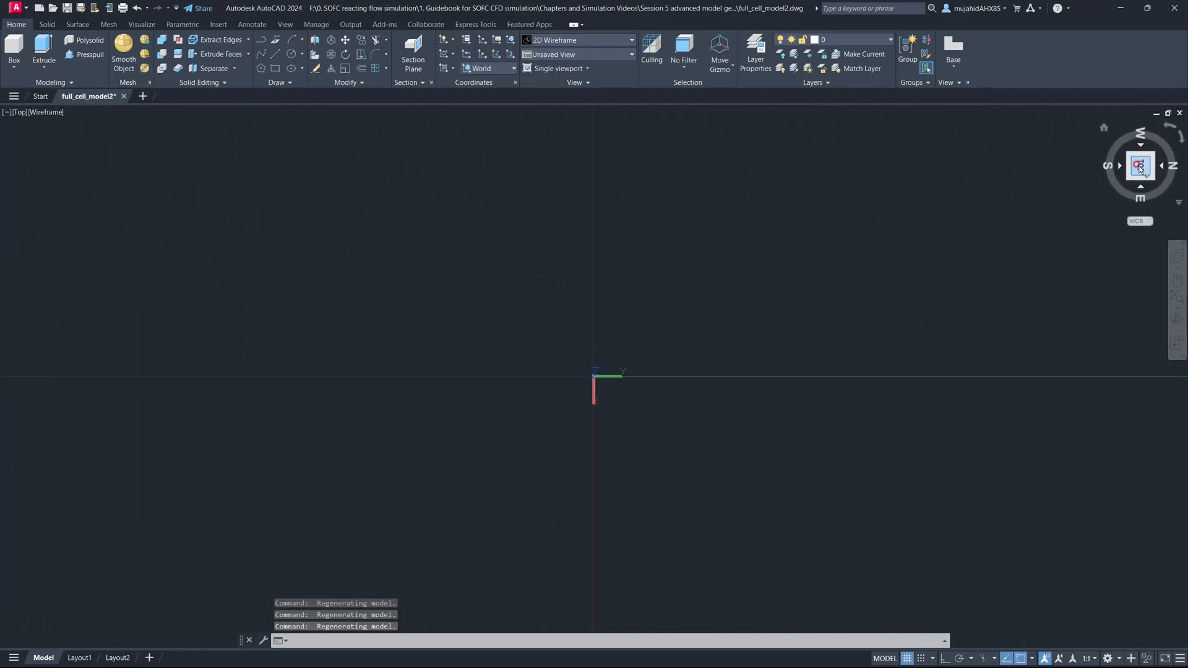
pyautogui.moveTo(516, 354)
pyautogui.keyDown('shift'); pyautogui.mouseDown(button='middle')
pyautogui.moveTo(562, 413)
pyautogui.moveTo(491, 467)
pyautogui.moveTo(390, 417)
pyautogui.moveTo(737, 379)
pyautogui.moveTo(751, 265)
pyautogui.moveTo(552, 169)
pyautogui.mouseUp(button='middle'); pyautogui.keyUp('shift')
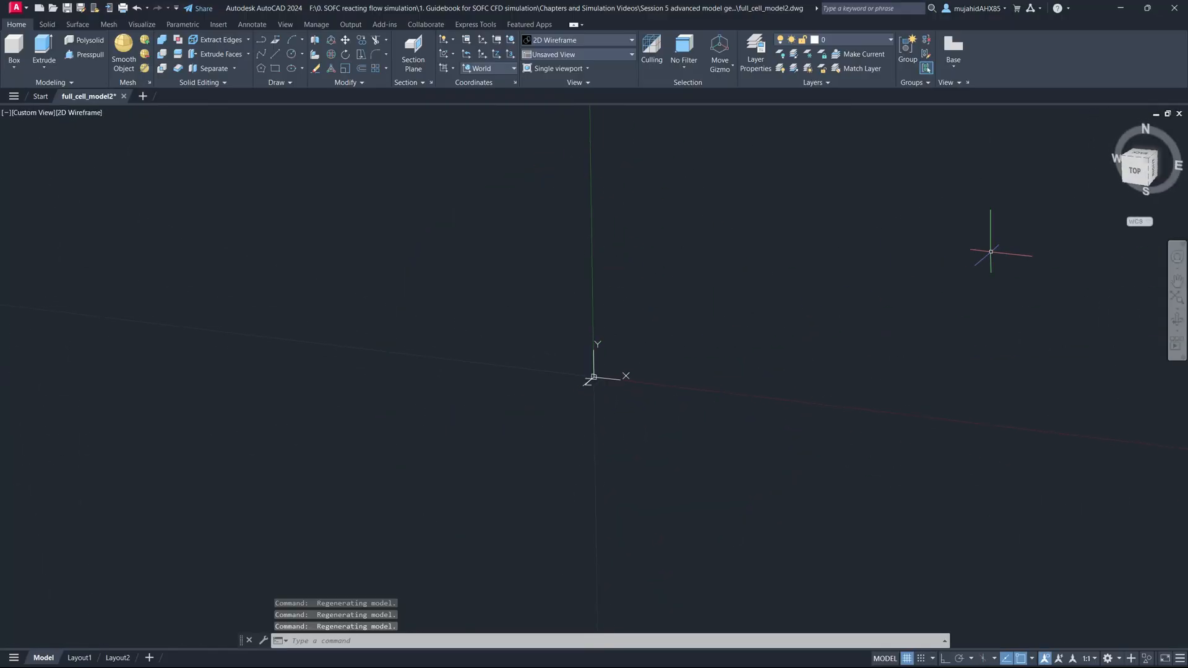
pyautogui.click(1137, 170)
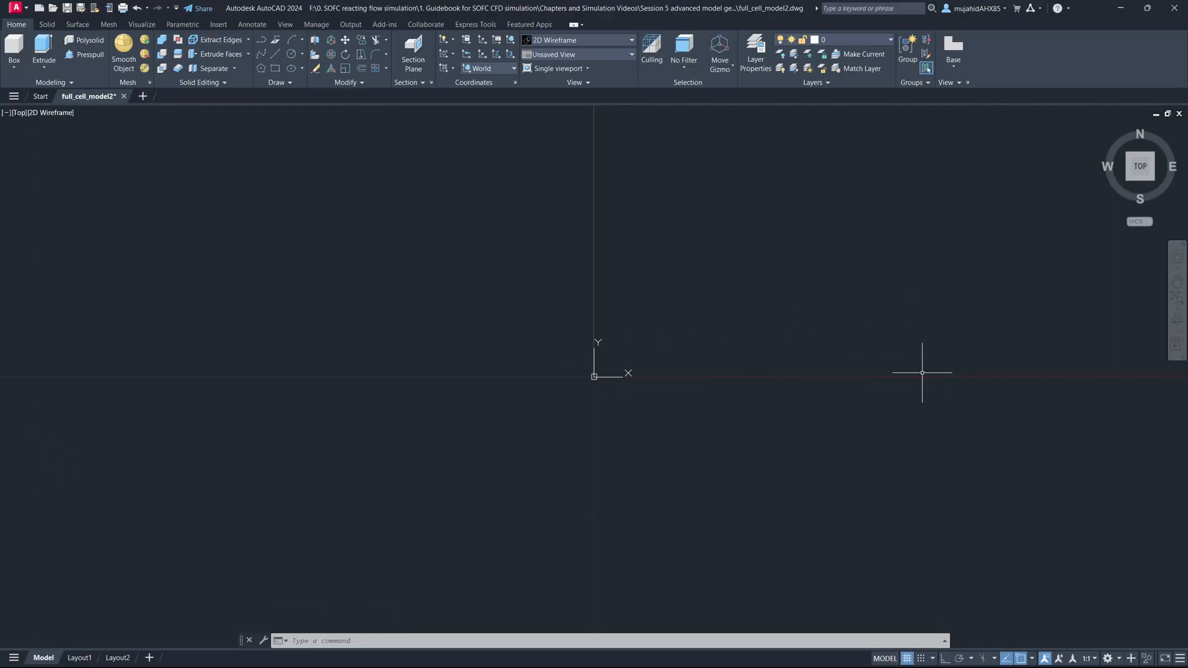
# Draw a rectangle from the origin 0,0 to the opposite corner 19,0.01.
pyautogui.write('RECTANG')
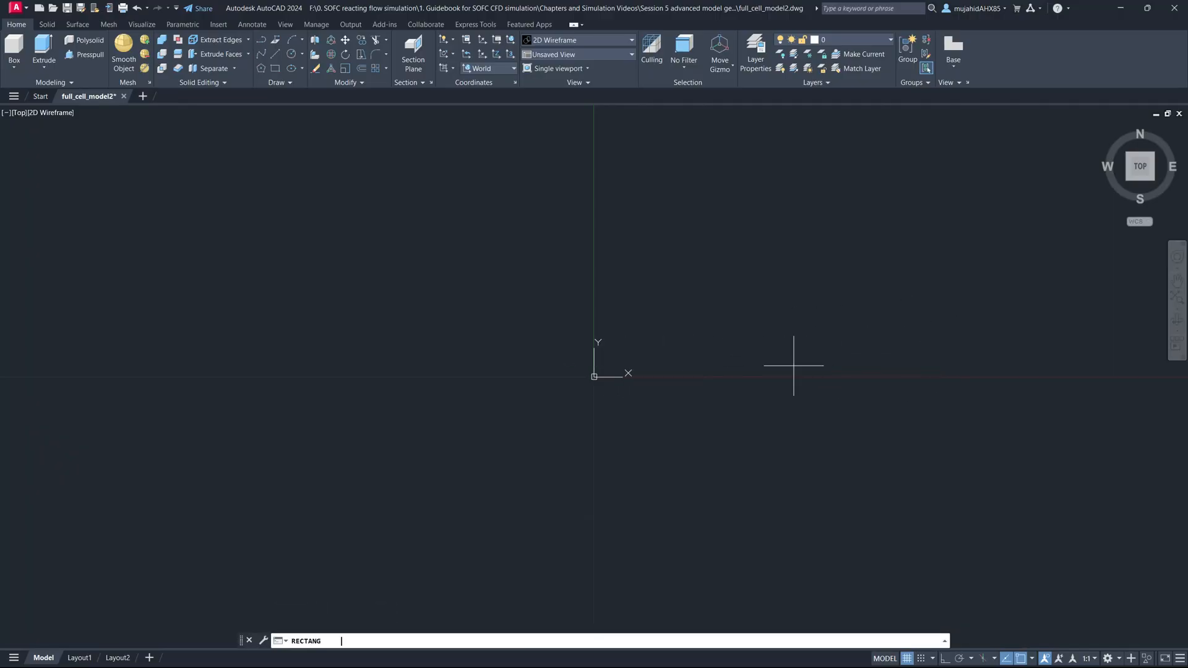
pyautogui.press('Return')
pyautogui.write('0,')
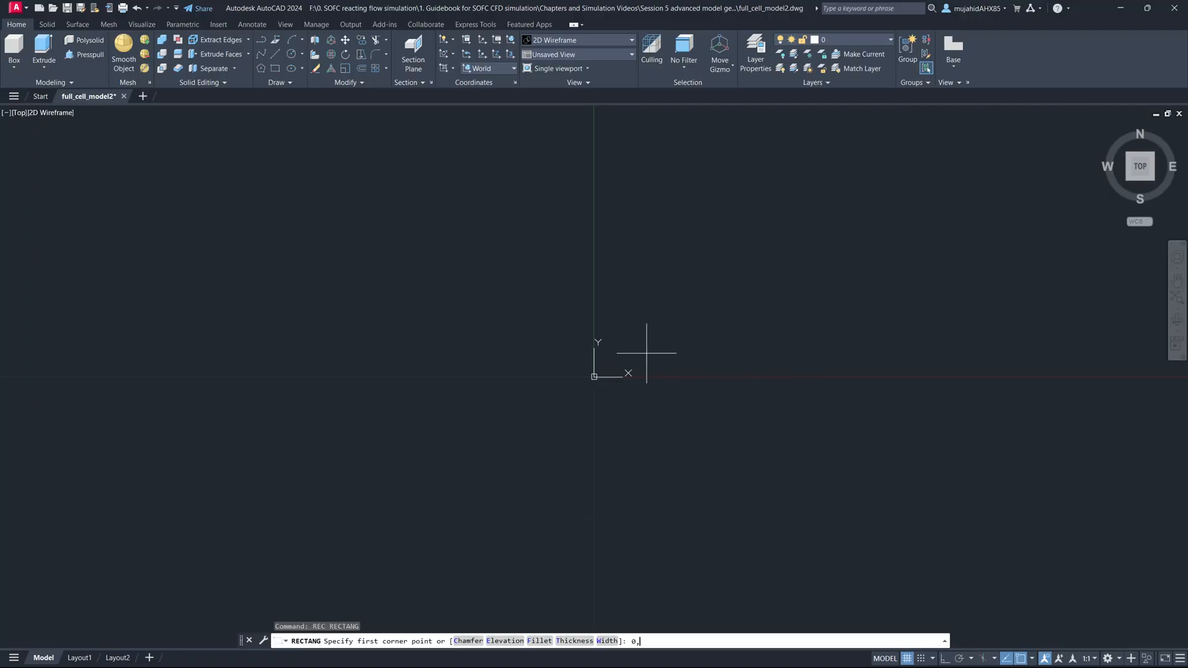
pyautogui.write('0')
pyautogui.press('Return')
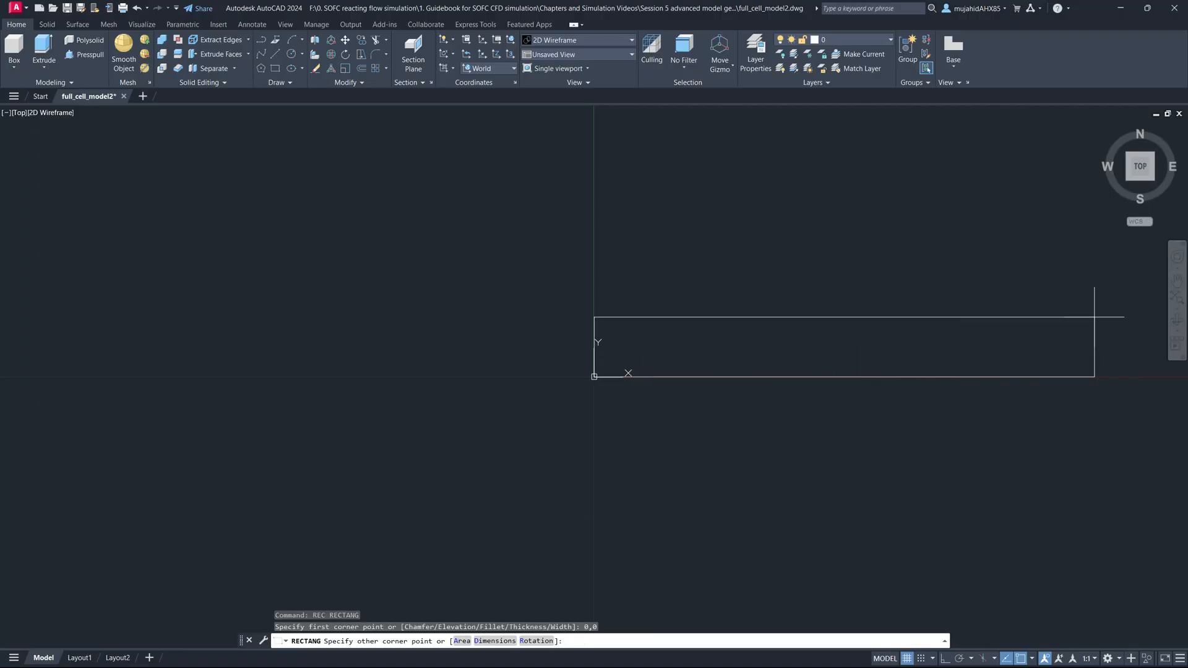
pyautogui.scroll(-9, 603, 335)
pyautogui.scroll(5, 812, 319)
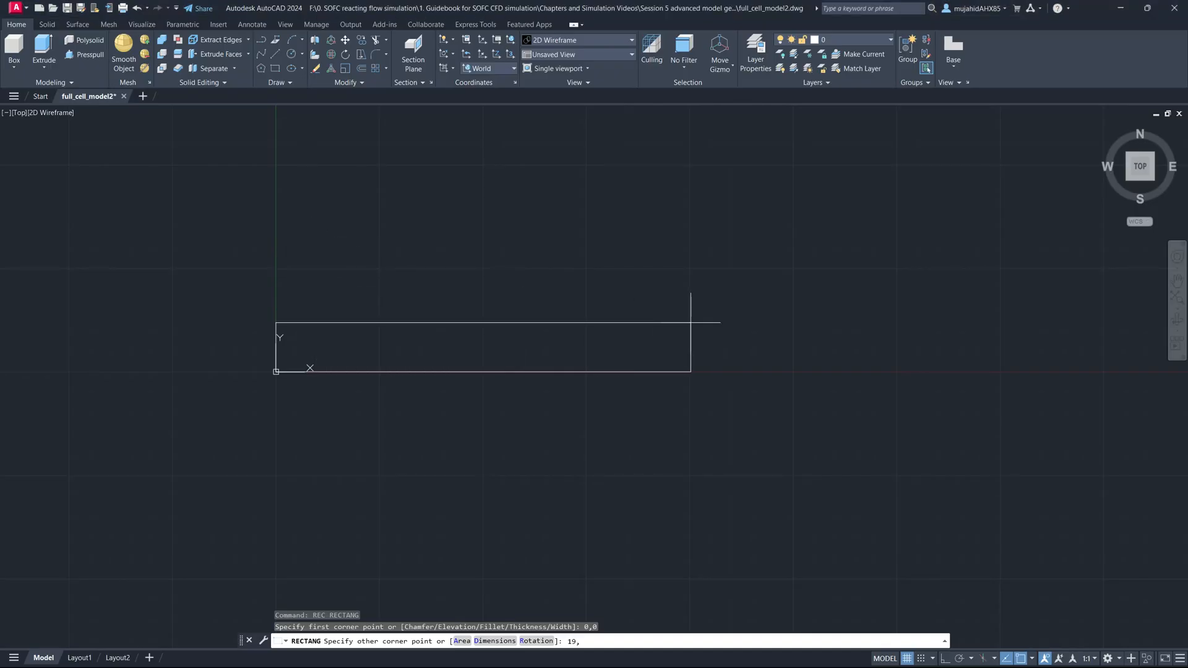
pyautogui.press('Return')
pyautogui.scroll(1, 278, 378)
pyautogui.scroll(3, 258, 364)
pyautogui.scroll(3, 332, 371)
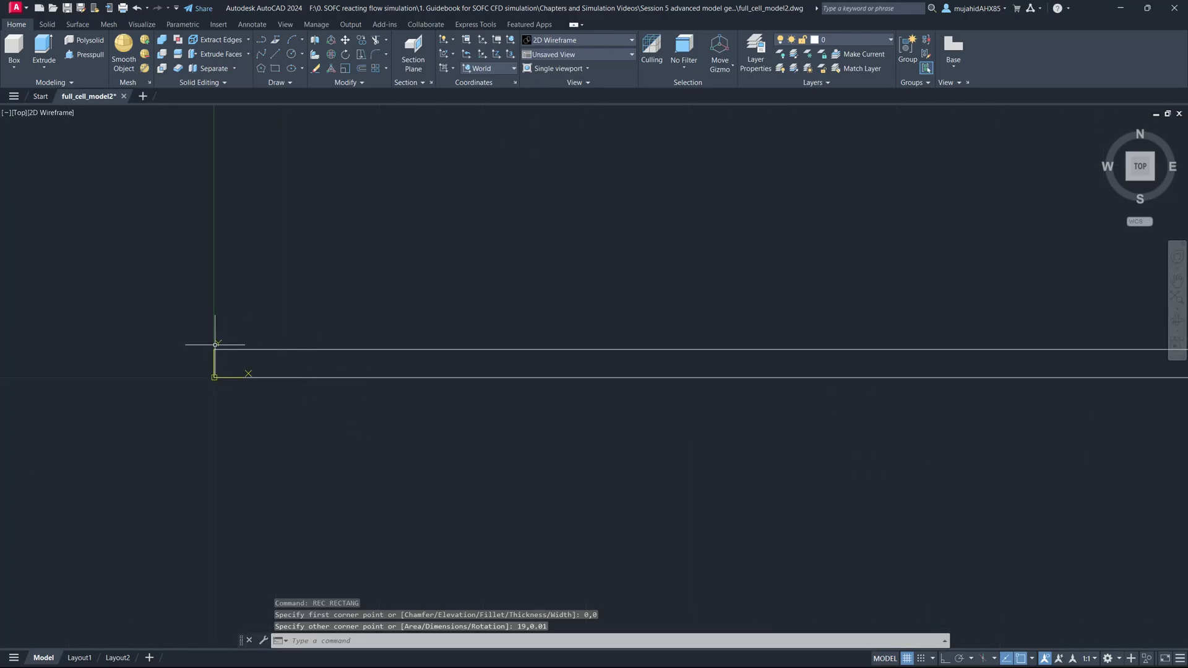
pyautogui.scroll(3, 214, 347)
pyautogui.scroll(3, 206, 347)
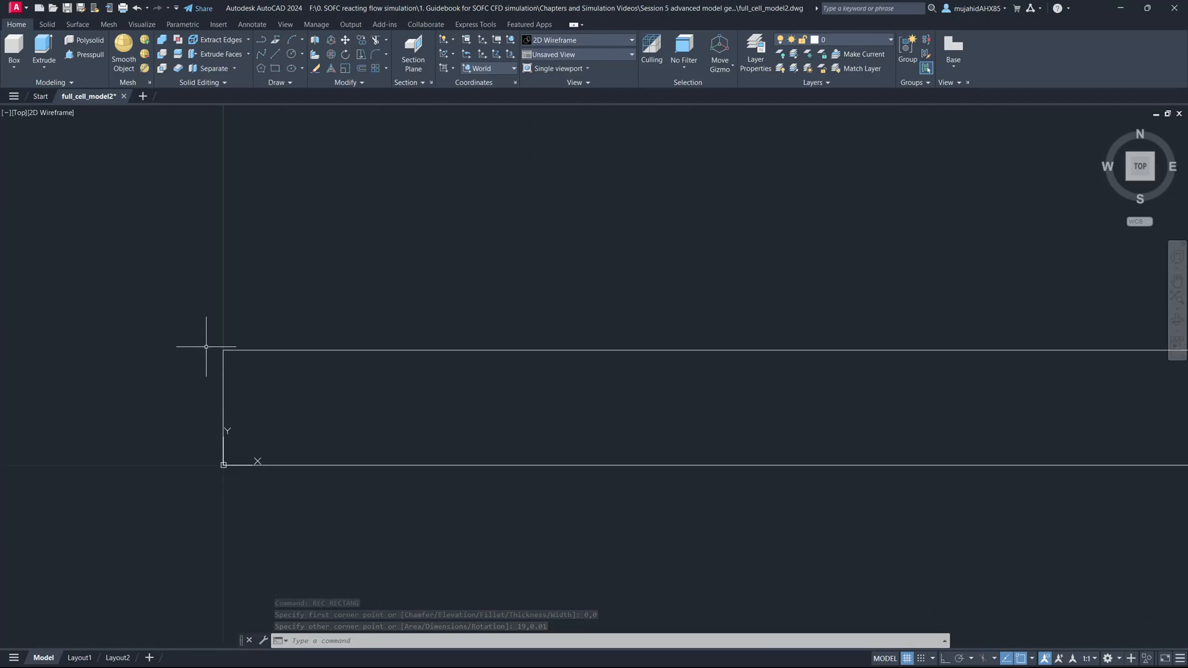
pyautogui.write('rec')
pyautogui.press('Return')
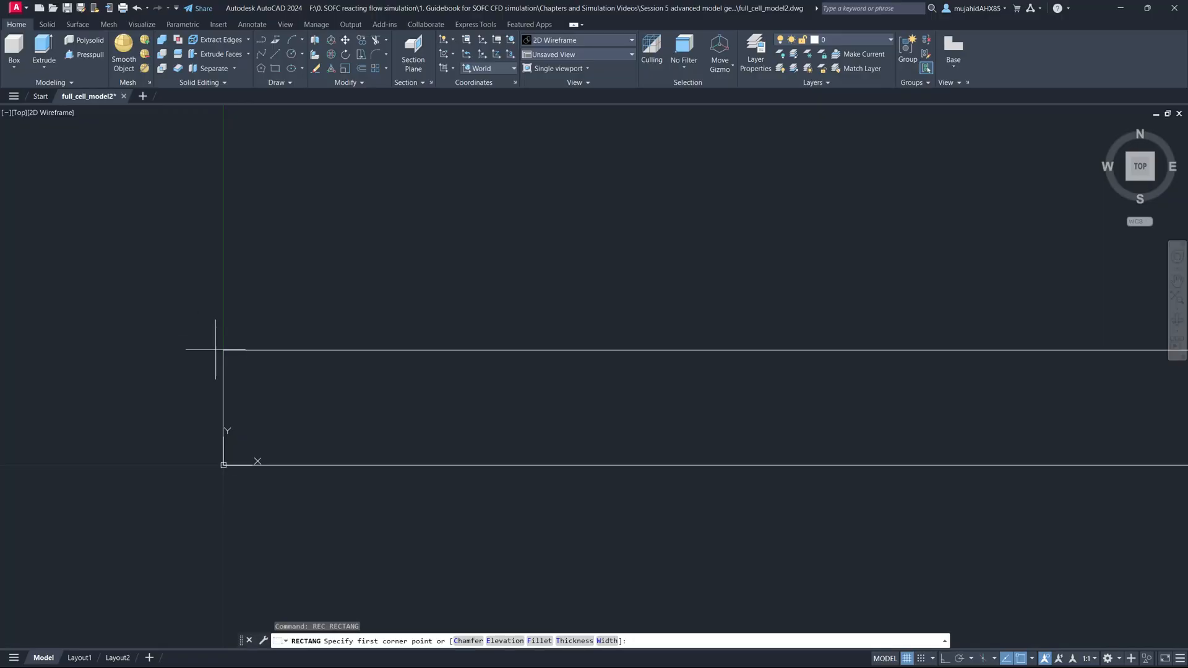
pyautogui.click(224, 350)
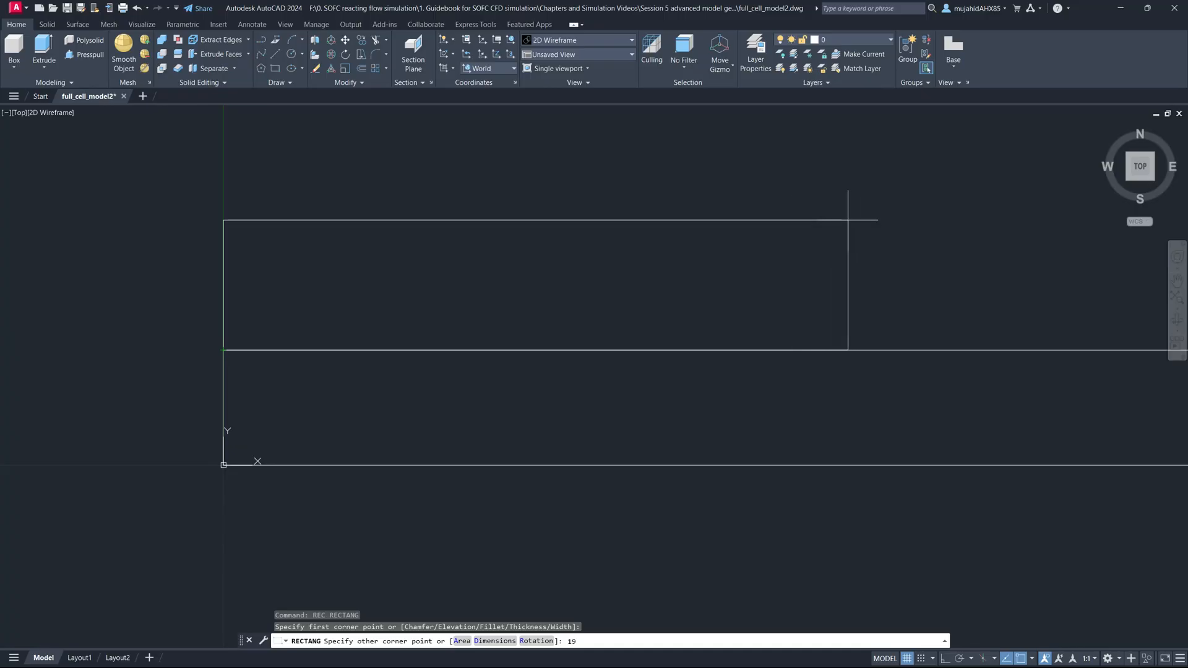
pyautogui.scroll(-4, 953, 241)
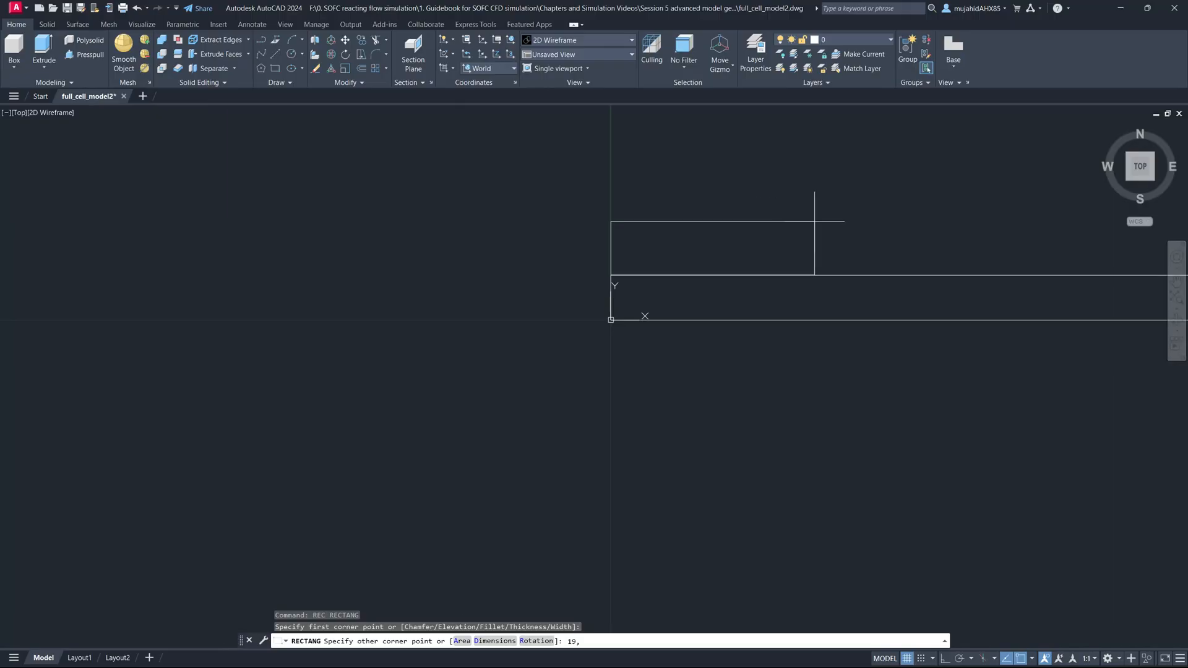
pyautogui.write('0.0')
pyautogui.press('Return')
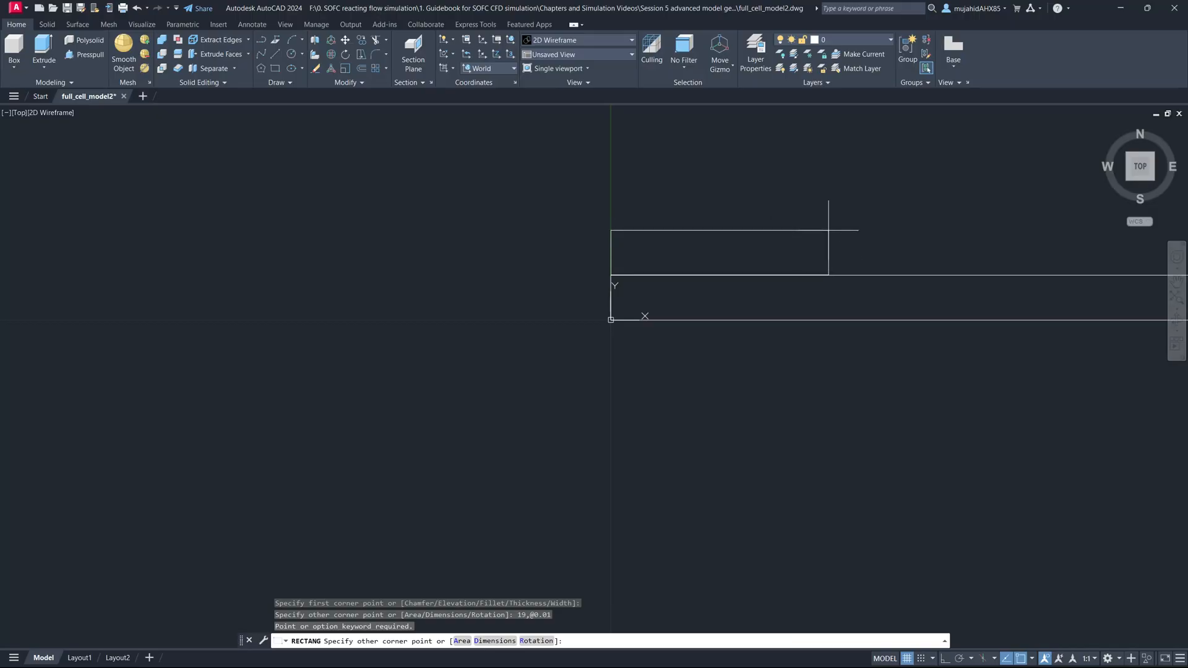
pyautogui.press('F8')
pyautogui.write('@')
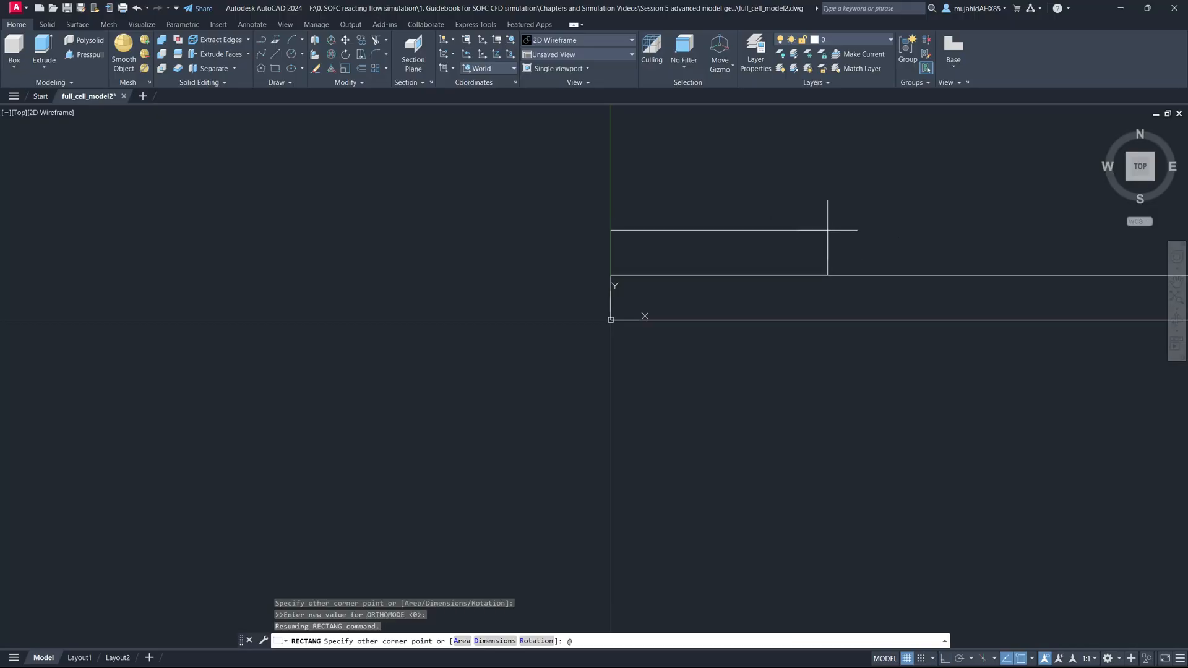
pyautogui.write('19,0.01')
pyautogui.press('Return')
# Examine both ends of the two thin stacked rectangles.
pyautogui.scroll(-6, 514, 235)
pyautogui.scroll(-5, 502, 230)
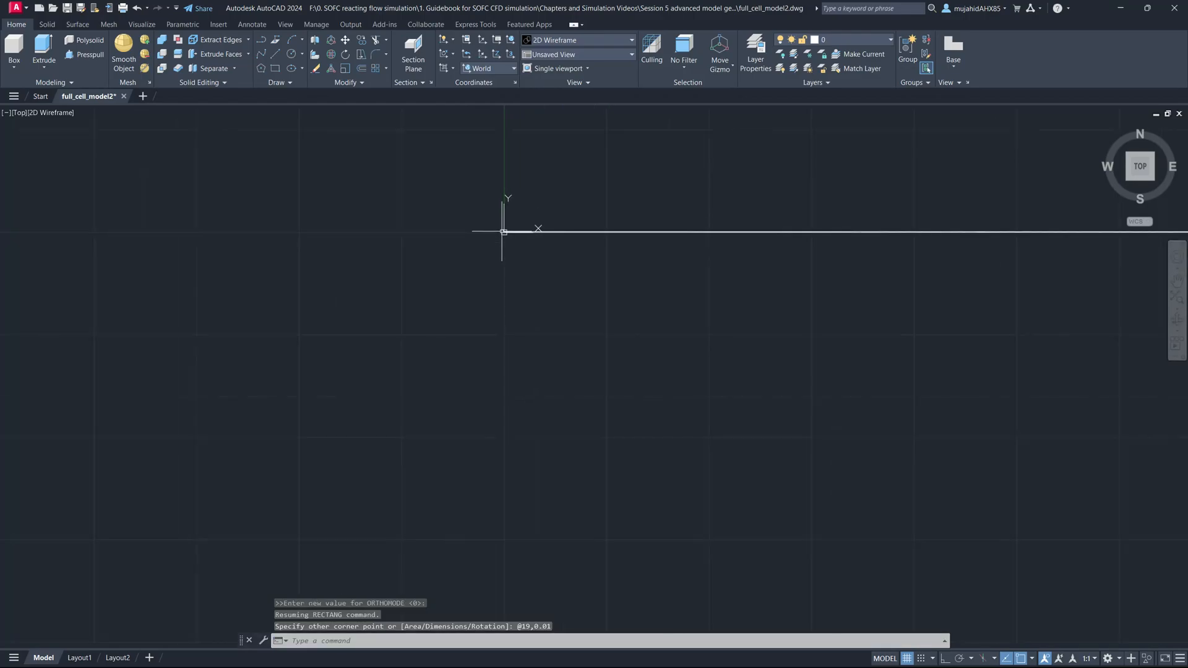
pyautogui.scroll(8, 684, 239)
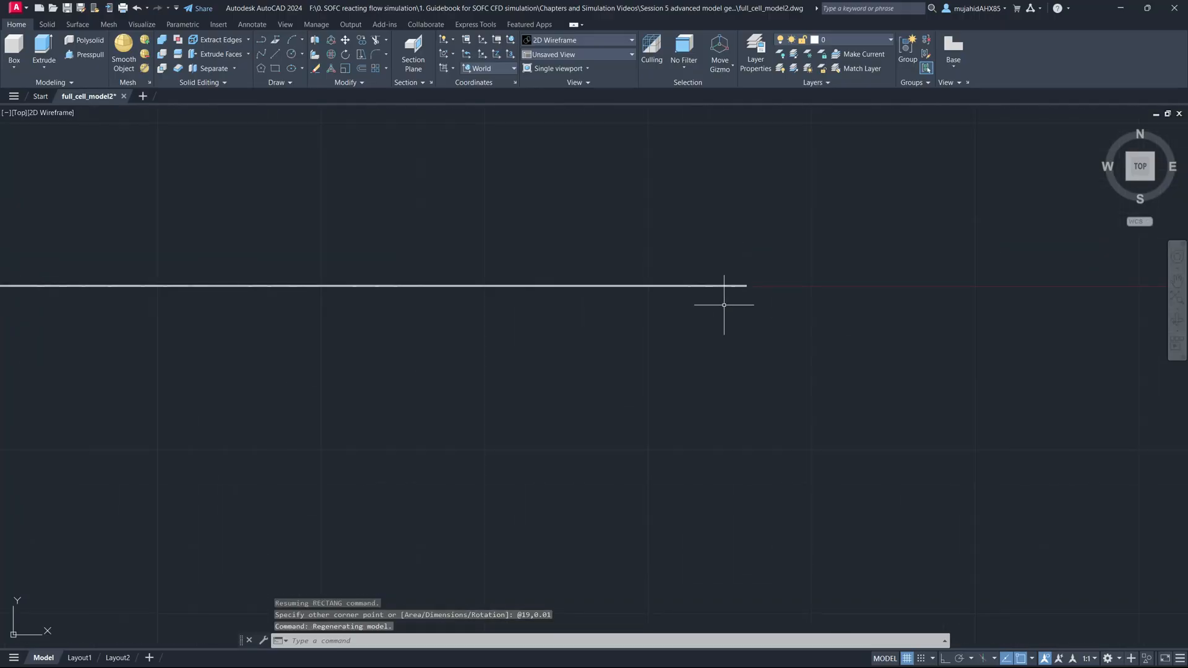
pyautogui.scroll(-3, 833, 251)
pyautogui.scroll(-3, 287, 225)
pyautogui.scroll(3, 105, 228)
pyautogui.scroll(3, 105, 228)
pyautogui.scroll(3, 334, 273)
pyautogui.scroll(4, 231, 273)
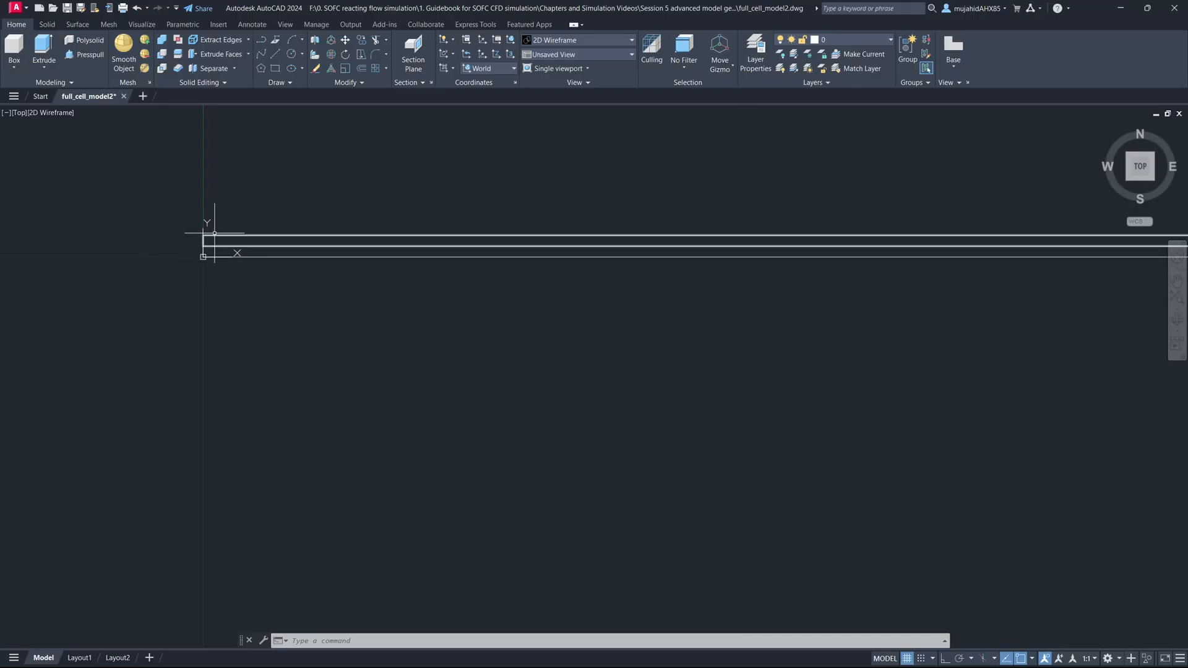
pyautogui.write('rec')
pyautogui.press('Return')
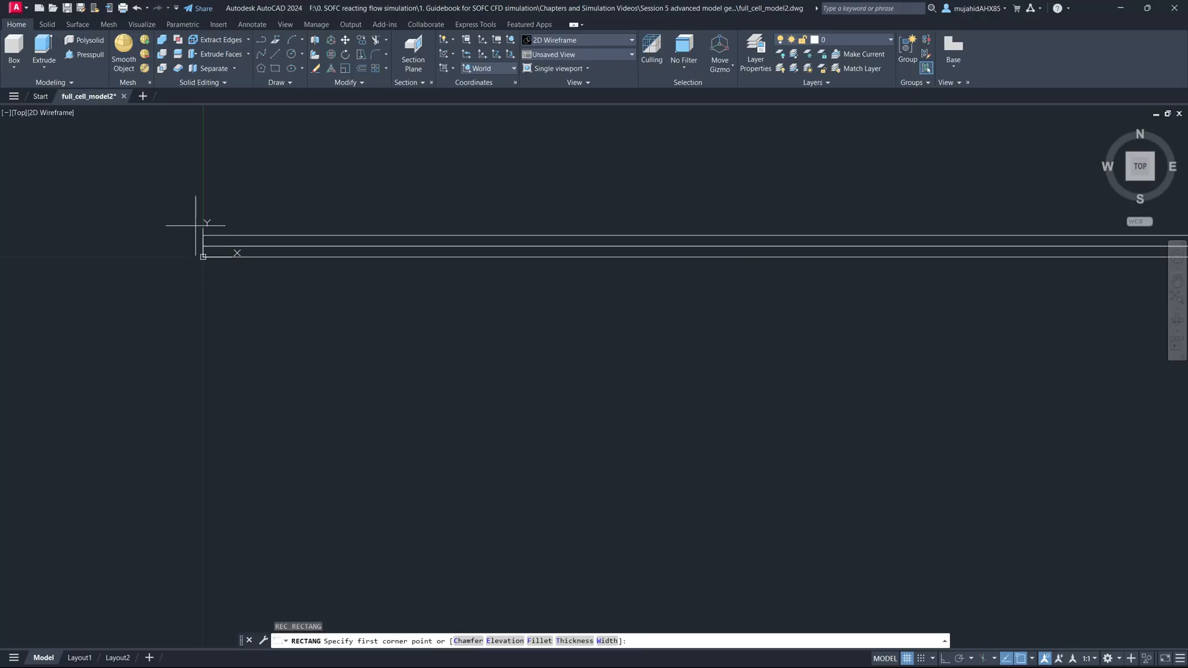
pyautogui.click(203, 235)
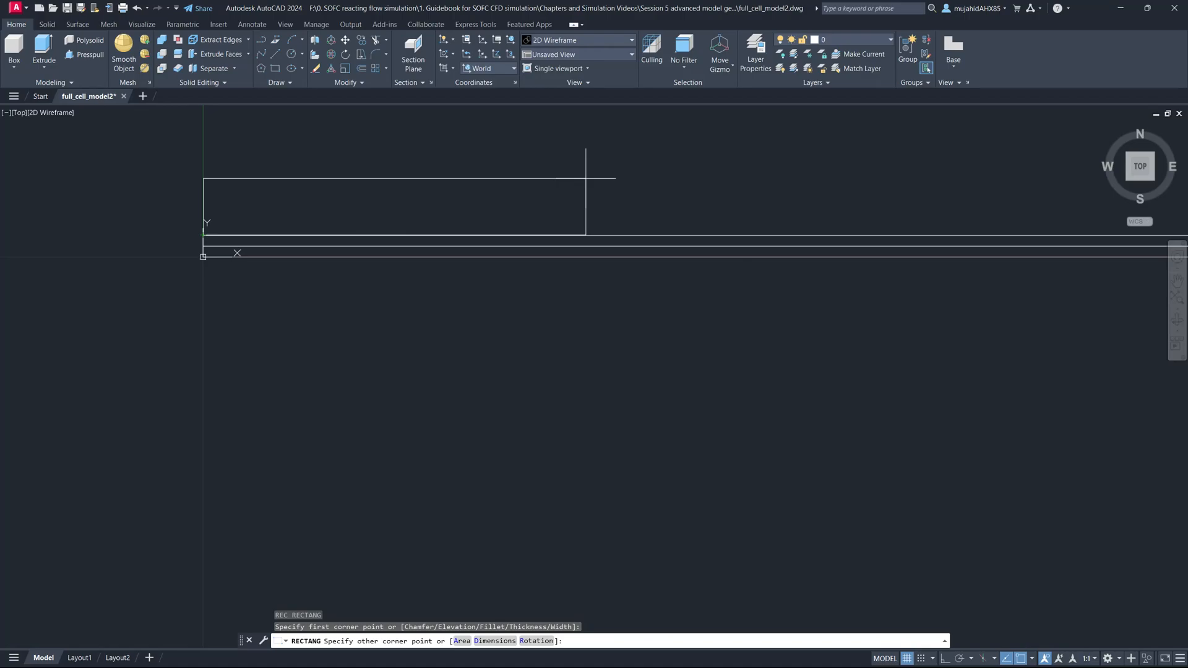
pyautogui.write('@19,0.3')
pyautogui.press('Return')
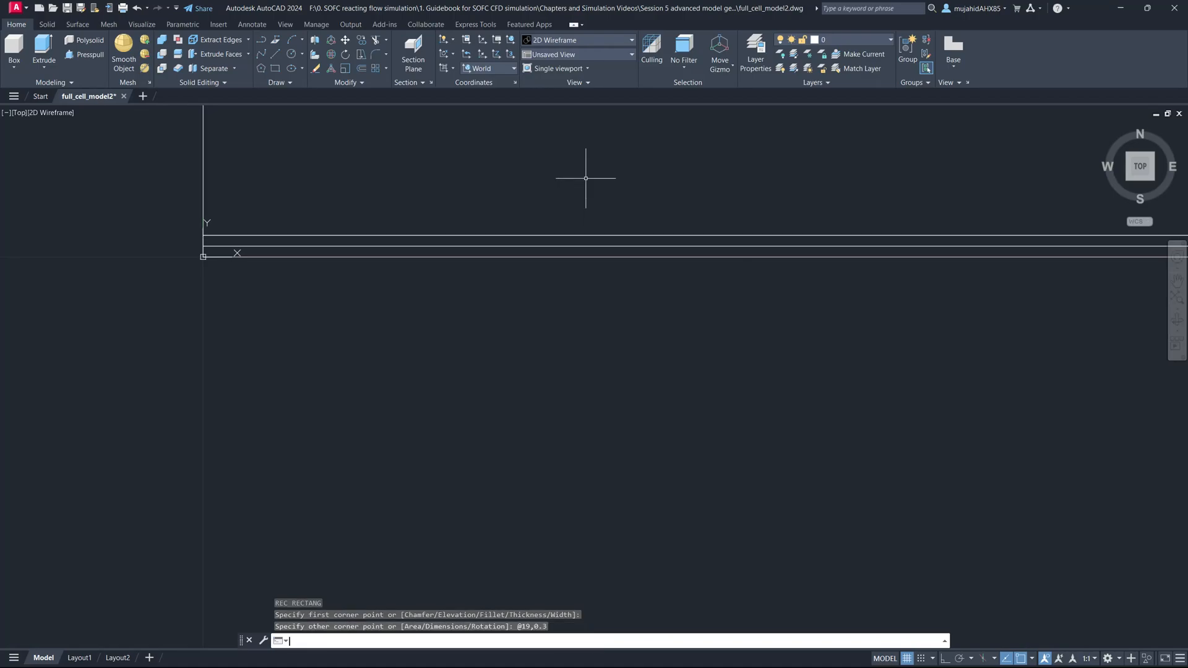
pyautogui.scroll(3, 309, 304)
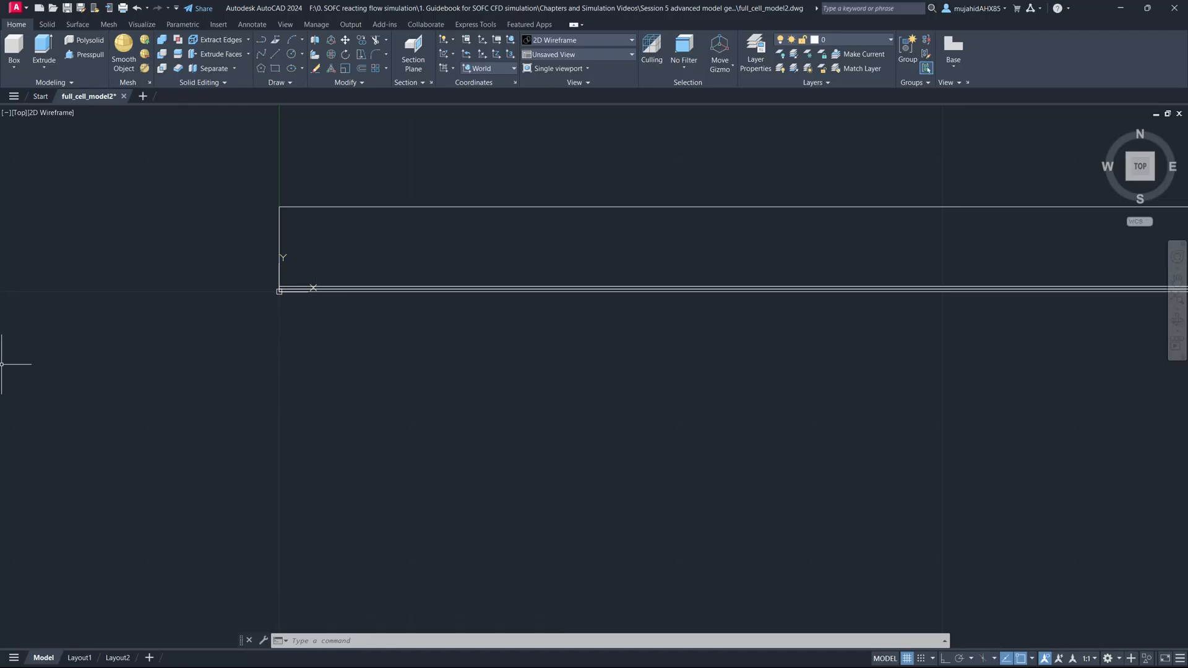
pyautogui.scroll(1, 242, 276)
pyautogui.scroll(5, 307, 313)
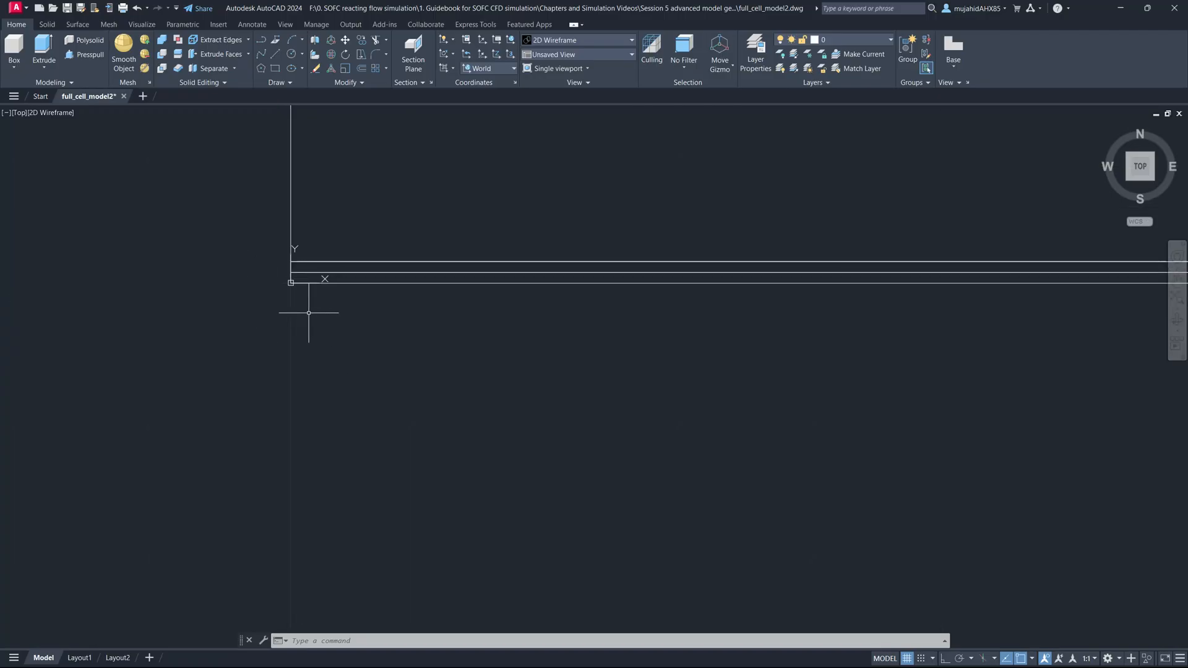
pyautogui.write('rec')
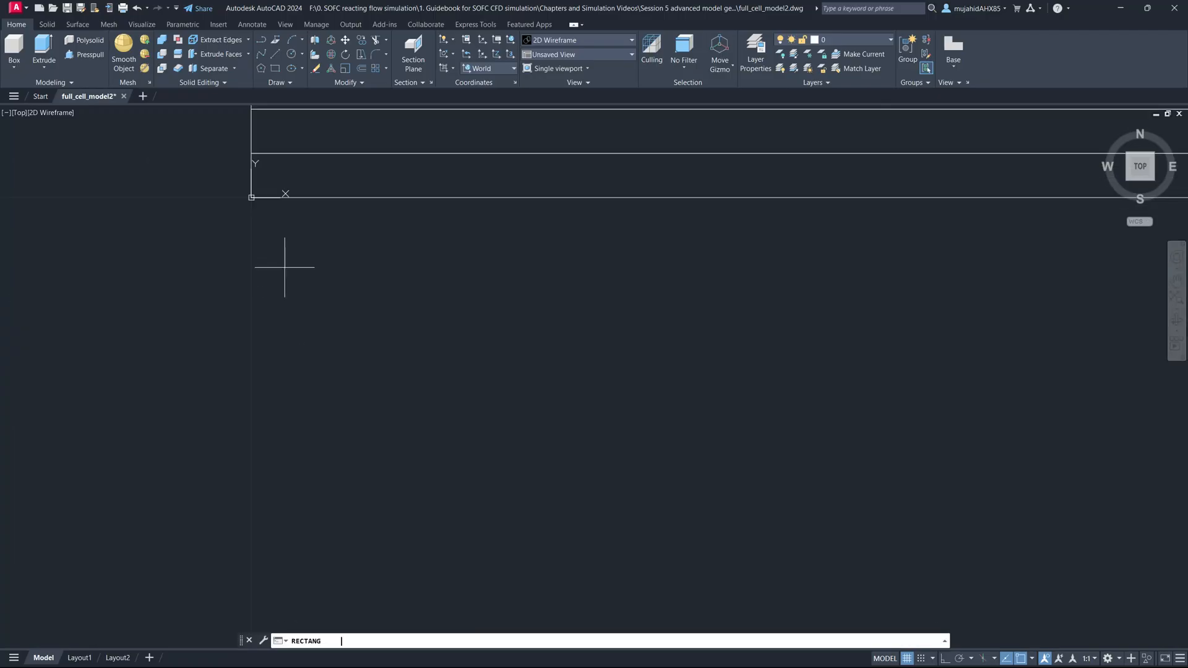
pyautogui.press('Return')
pyautogui.write('0,0')
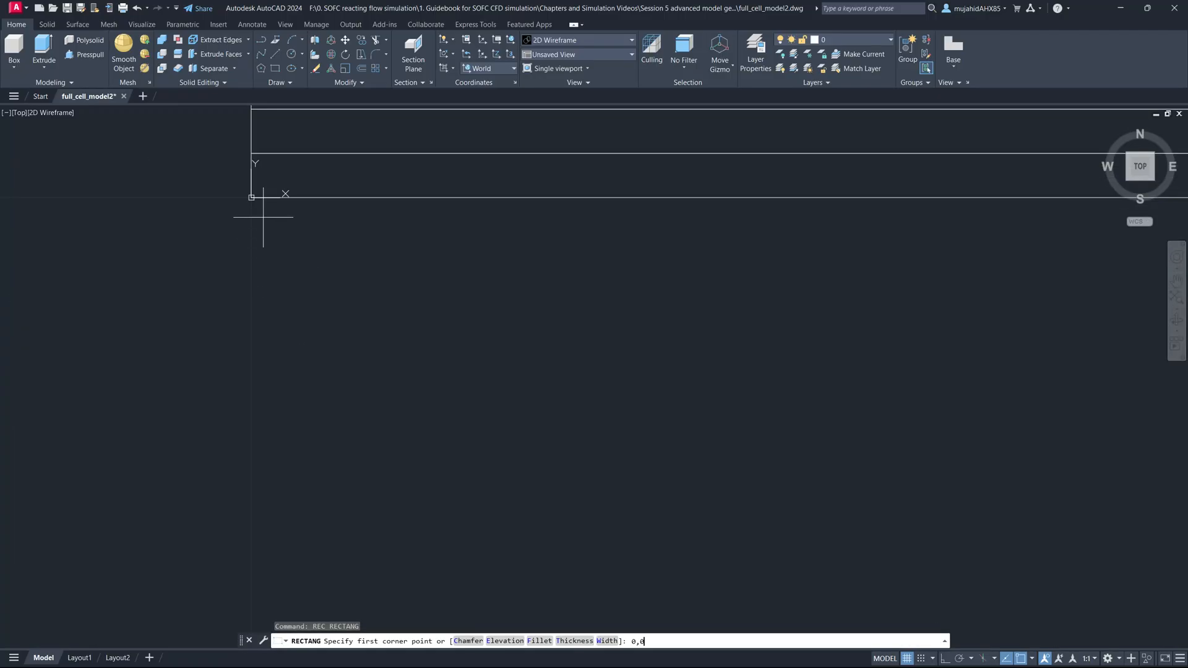
pyautogui.press('Return')
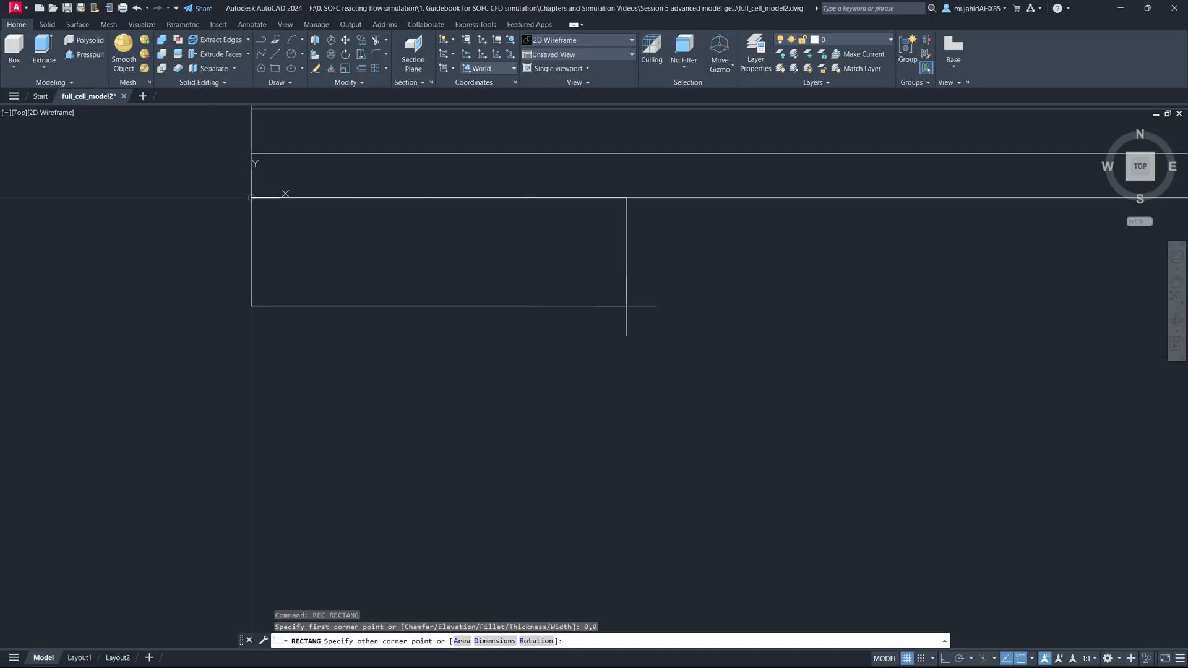
pyautogui.write('@19')
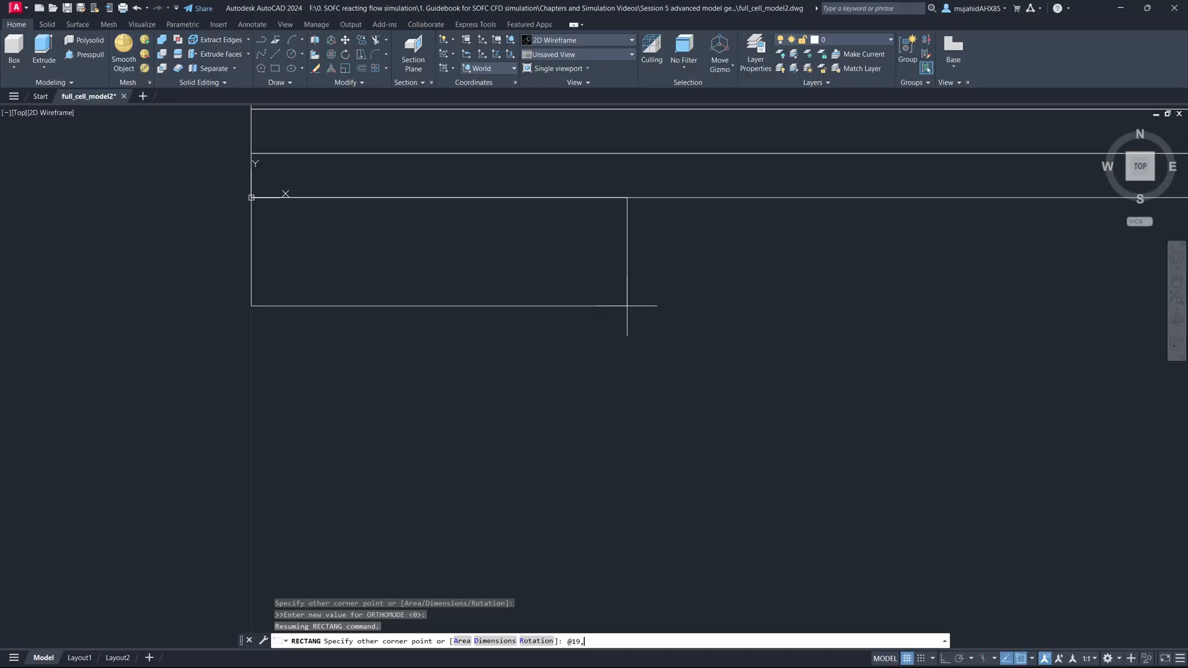
pyautogui.write(',-0.007')
pyautogui.press('Return')
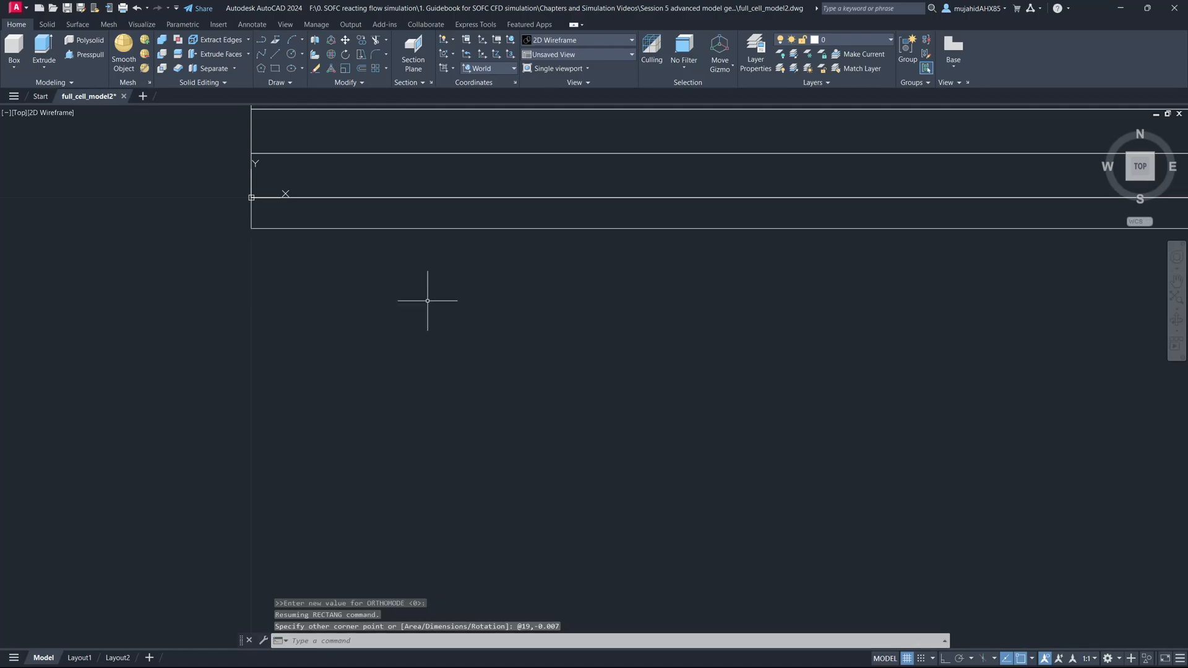
pyautogui.write('rec')
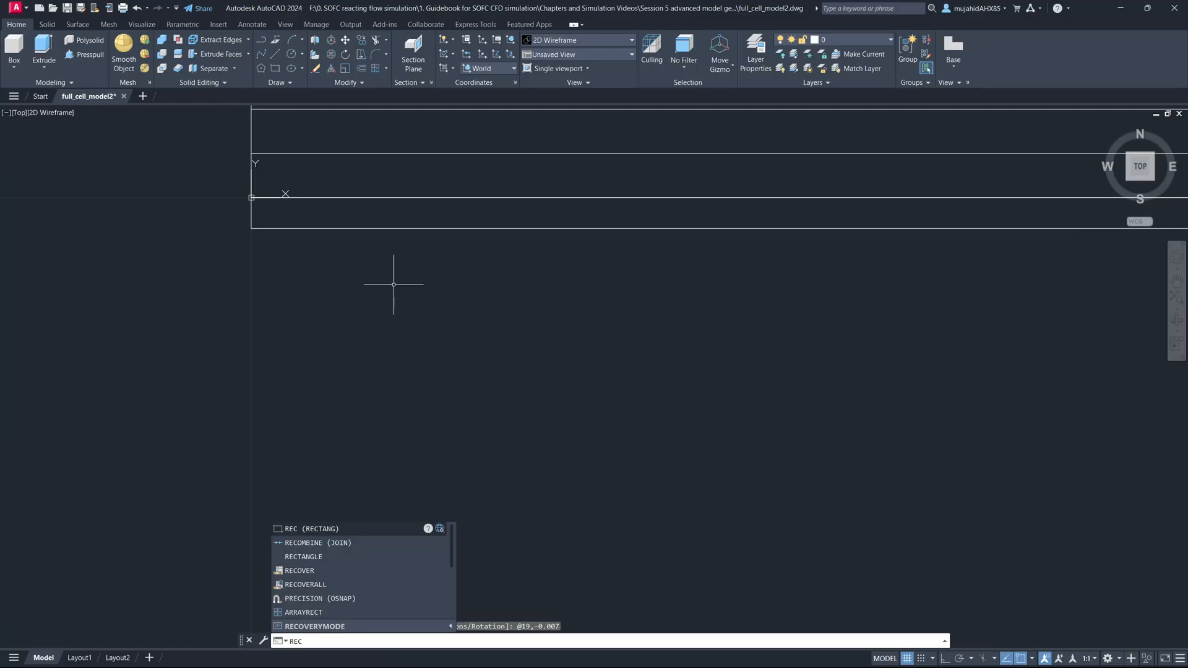
pyautogui.press('Return')
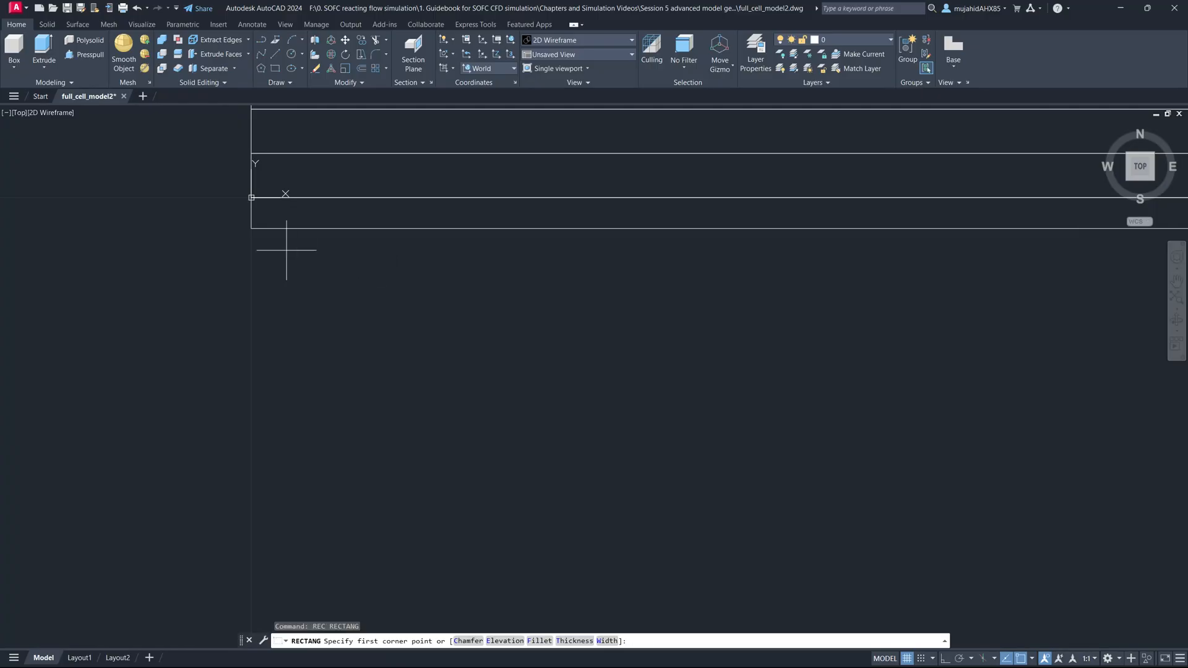
pyautogui.click(251, 228)
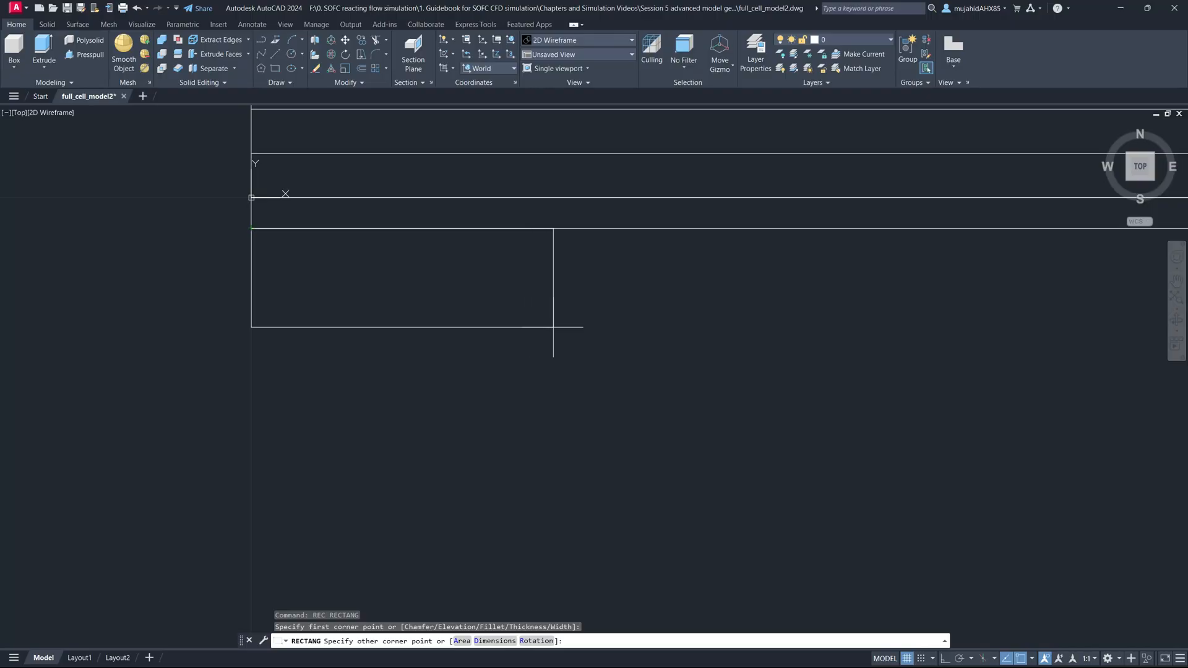
pyautogui.write('@19')
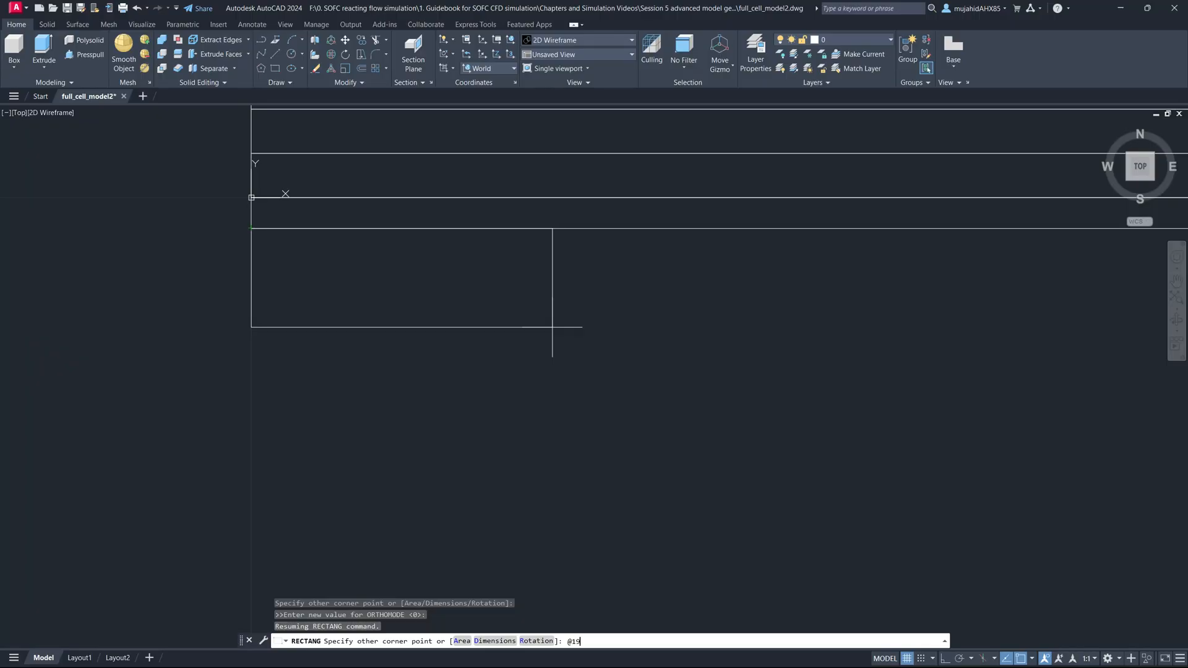
pyautogui.write(',-1')
pyautogui.press('Return')
pyautogui.scroll(4, 323, 288)
pyautogui.scroll(-2, 322, 288)
pyautogui.scroll(4, 317, 401)
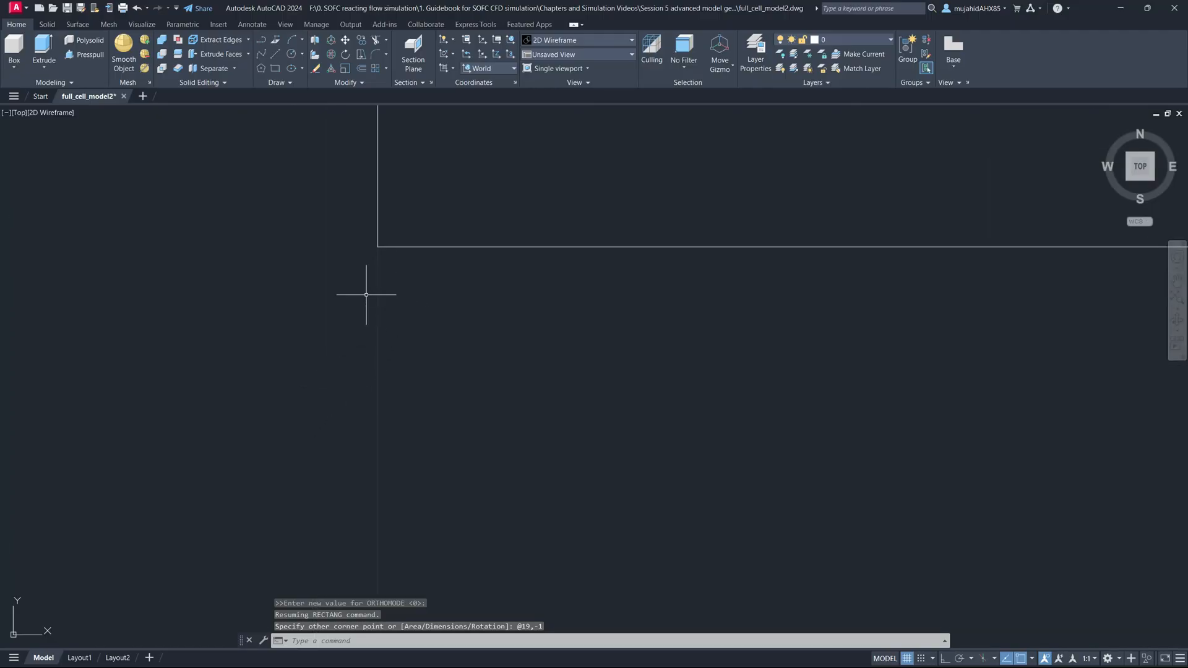
pyautogui.write('rec')
pyautogui.press('Return')
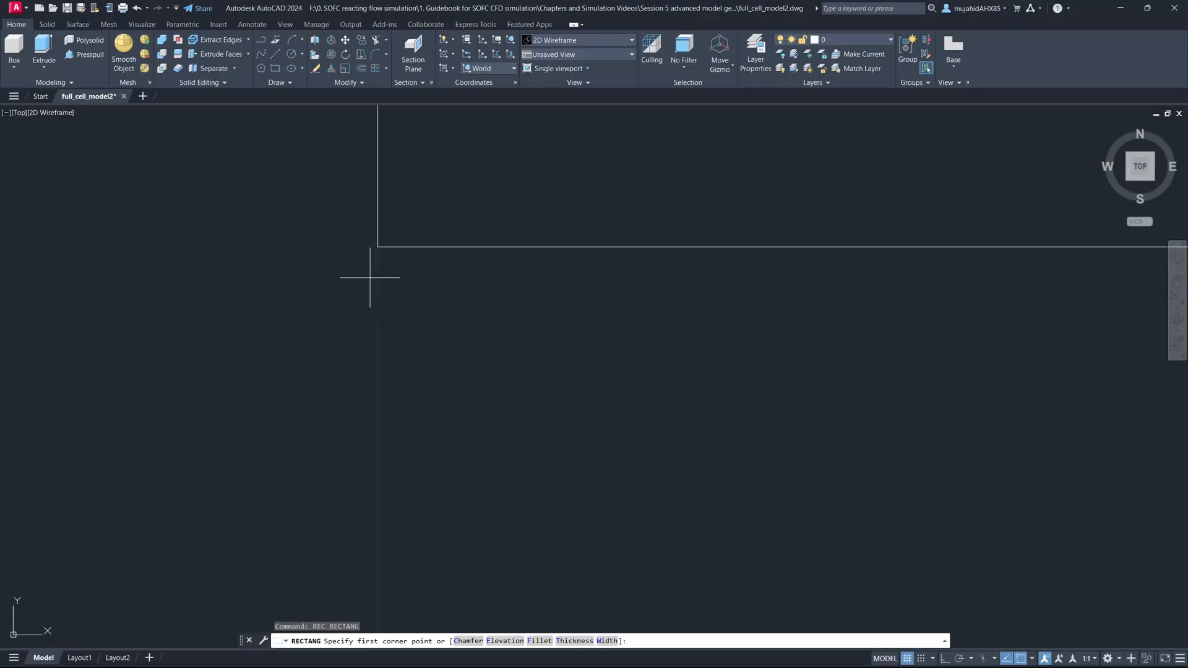
pyautogui.click(378, 247)
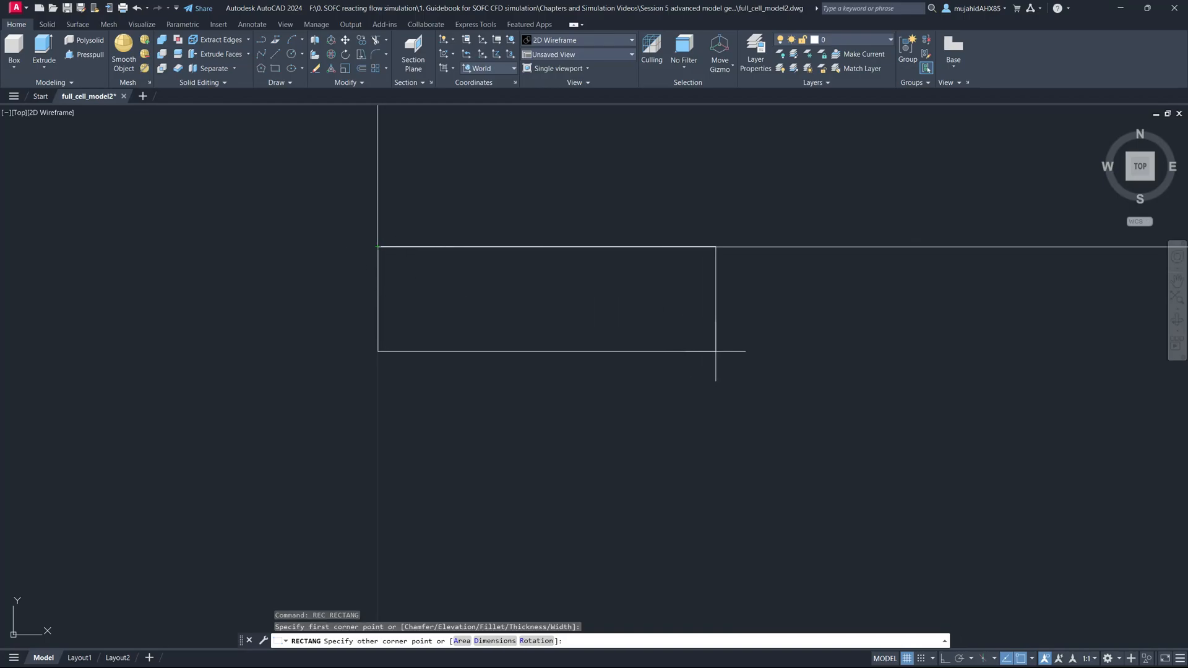
pyautogui.write('@19,-0.5')
pyautogui.press('Return')
# Orbit to a tilted 3D view and extrude the lowest rectangle, the 0.5 mm layer, to a height of 19 mm.
pyautogui.scroll(-5, 478, 337)
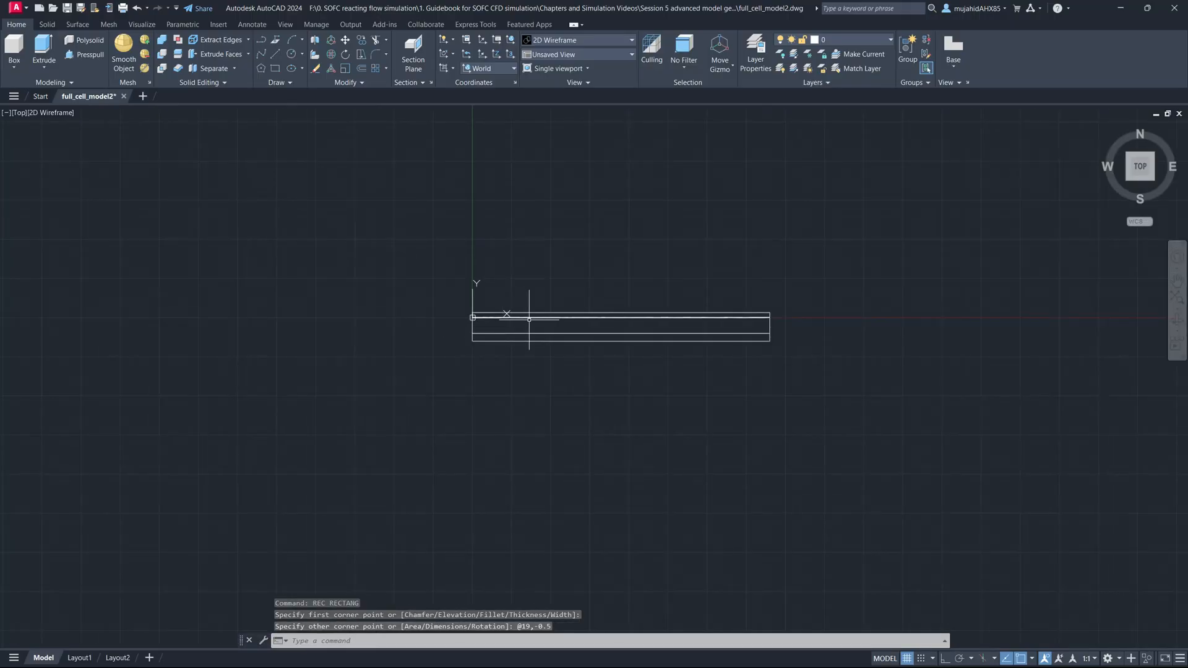
pyautogui.scroll(4, 530, 321)
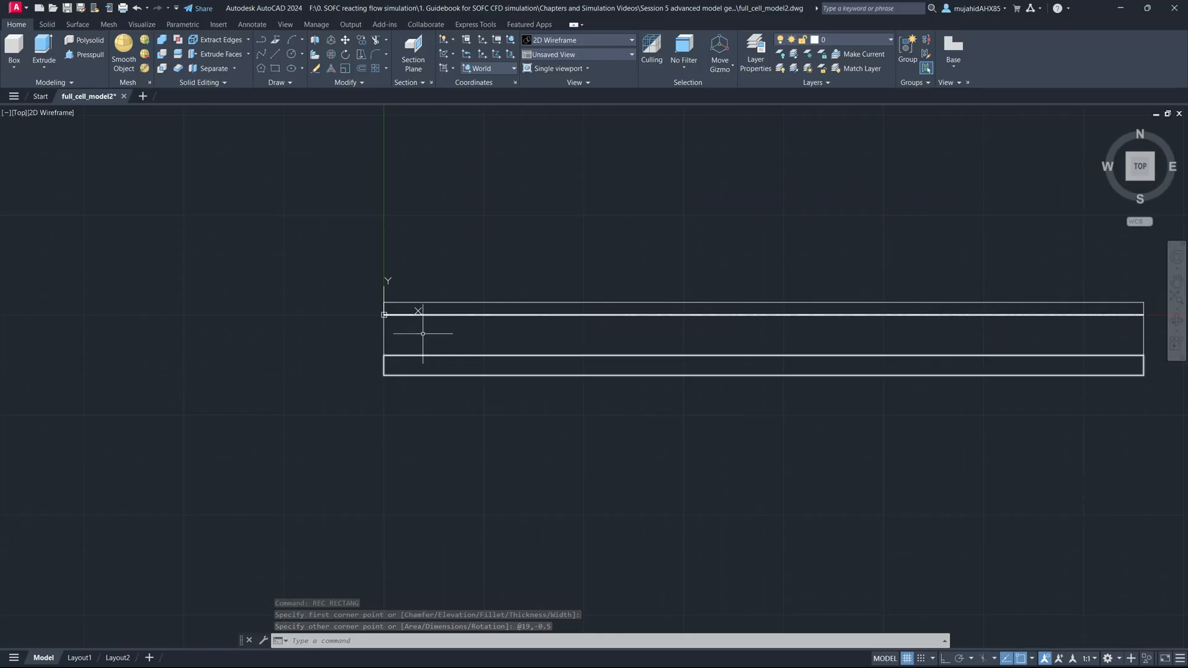
pyautogui.moveTo(411, 354)
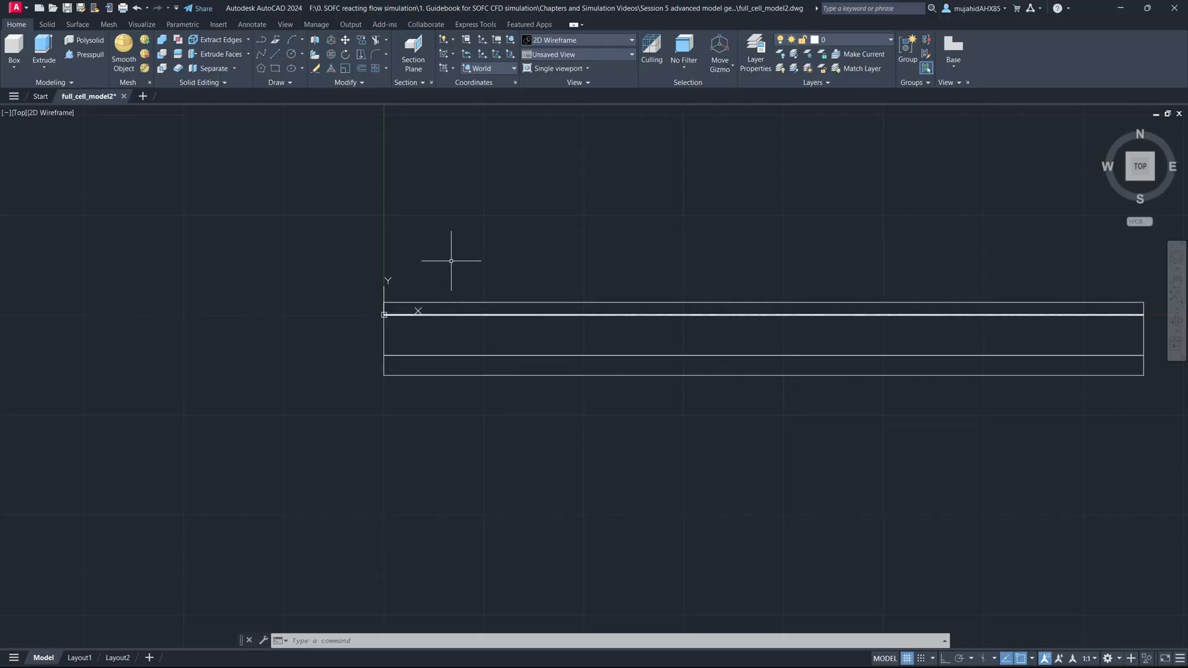
pyautogui.keyDown('ctrl'); pyautogui.keyDown('shift'); pyautogui.moveTo(456, 258); pyautogui.dragTo(529, 328, button='middle'); pyautogui.keyUp('shift'); pyautogui.keyUp('ctrl')
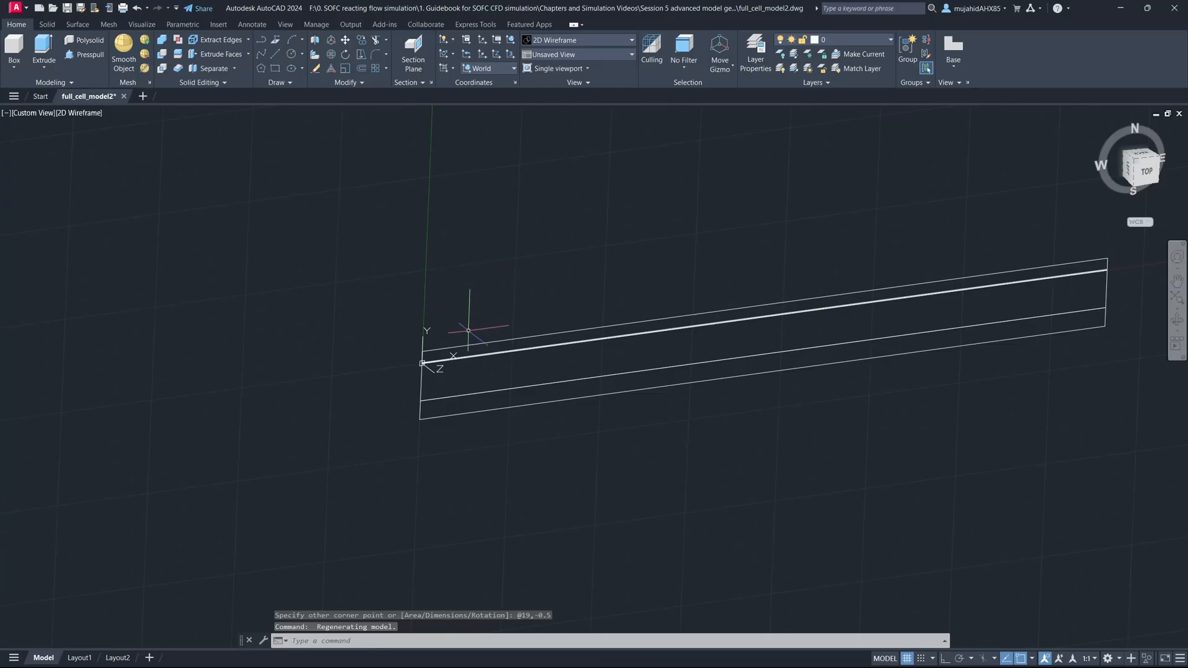
pyautogui.write('ext')
pyautogui.press('Return')
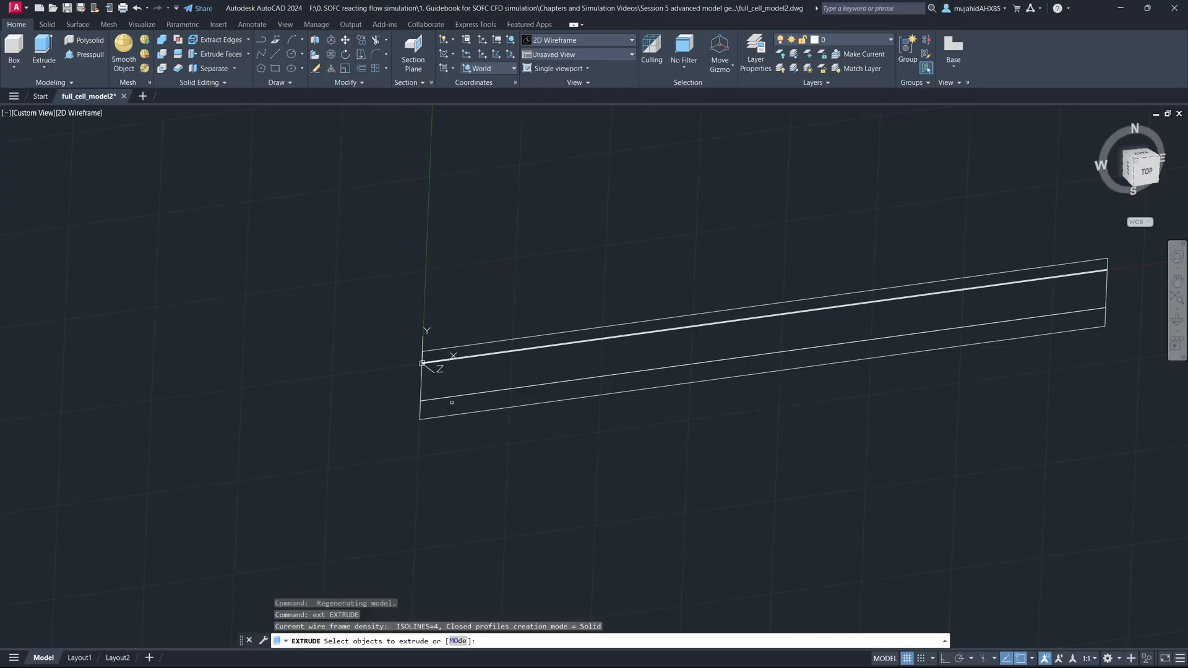
pyautogui.click(452, 414)
pyautogui.press('Return')
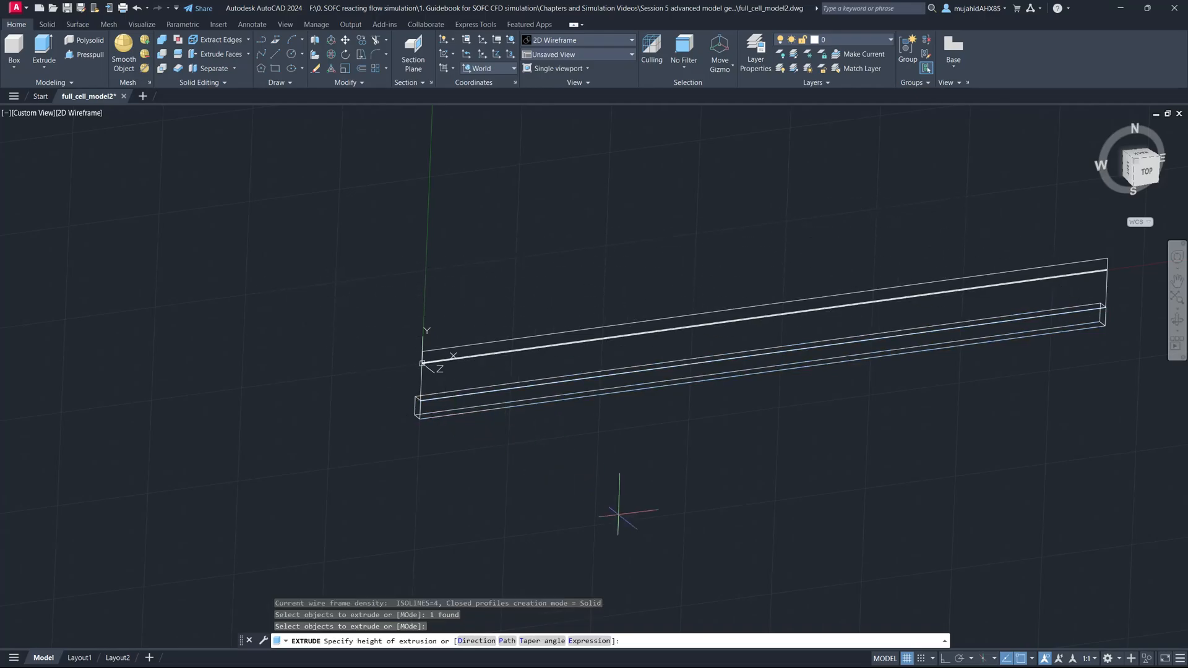
pyautogui.write('19')
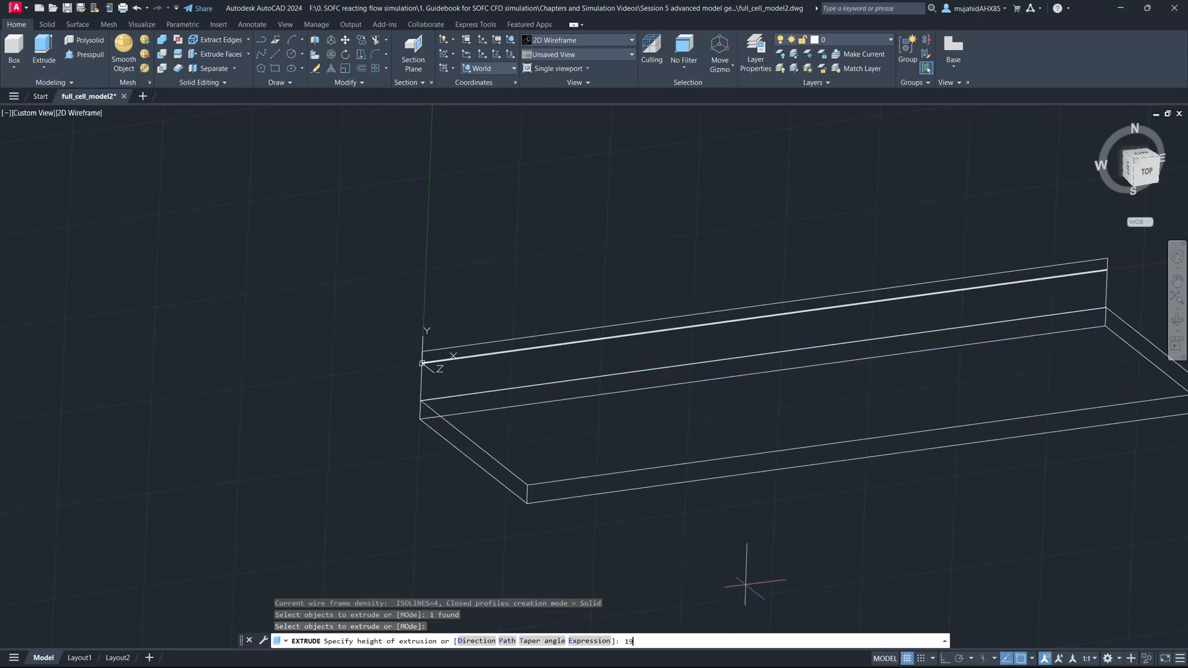
pyautogui.press('Return')
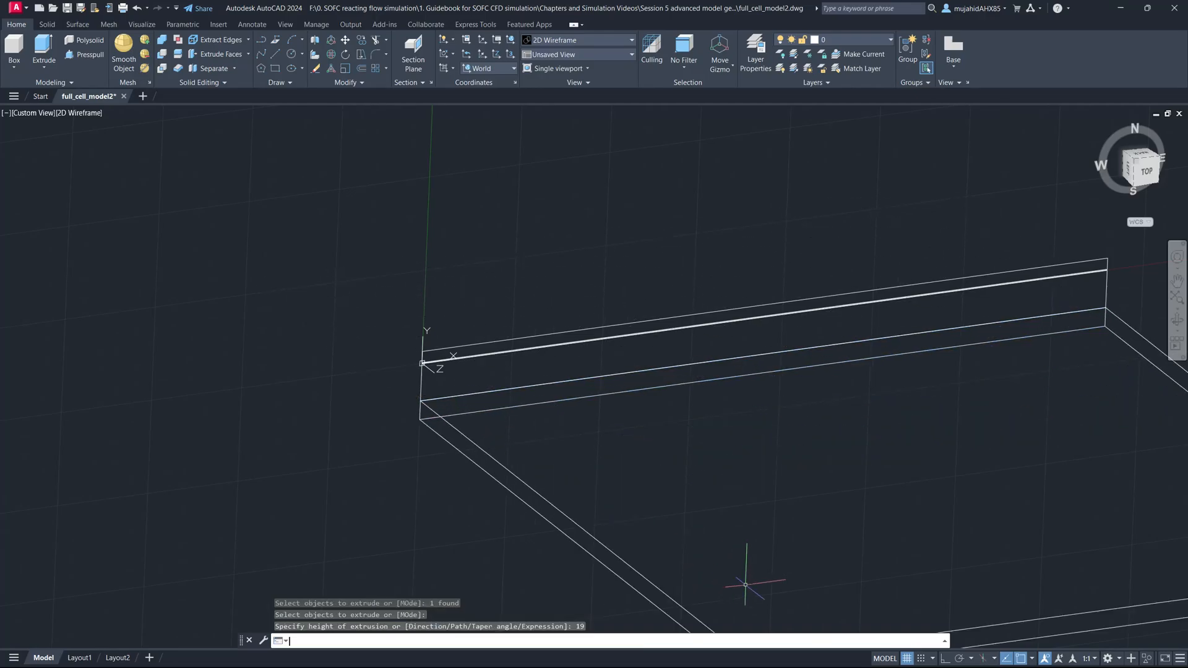
# Extrude the 1 mm thick rectangle above the bottom layer to a height of 19 mm.
pyautogui.write('ext')
pyautogui.press('Return')
pyautogui.click(422, 380)
pyautogui.press('Return')
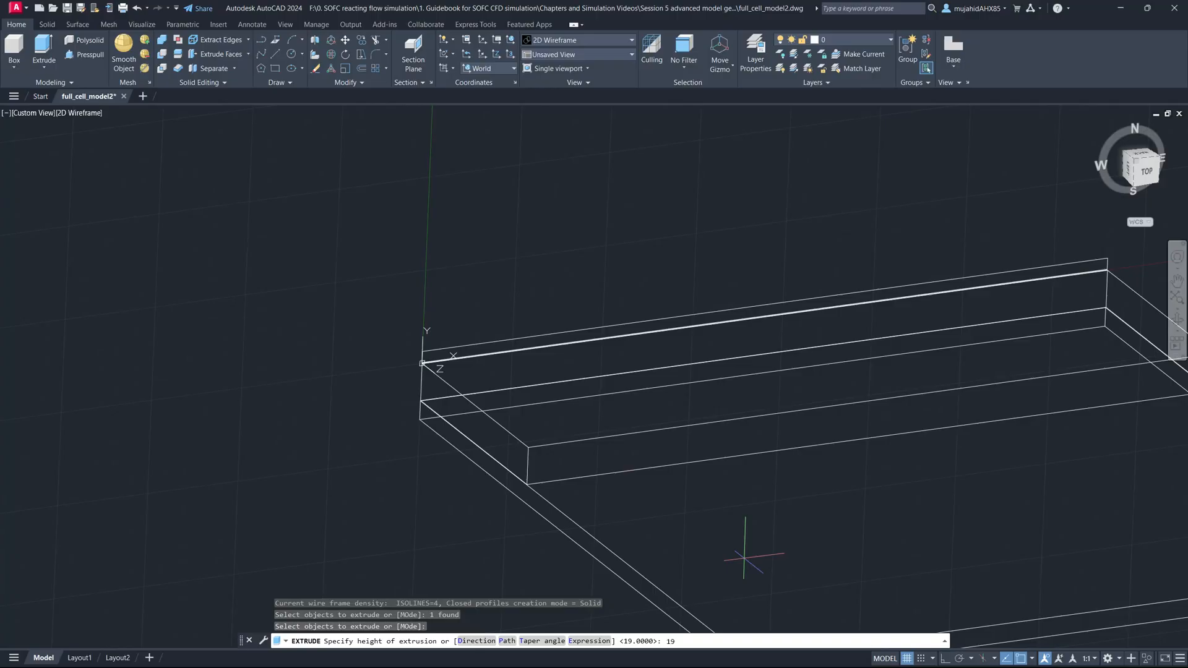
pyautogui.write('19')
pyautogui.press('Return')
# Extrude the 0.007 mm rectangle directly below the origin by 19 mm toward the same side as the finished solids.
pyautogui.scroll(4, 433, 362)
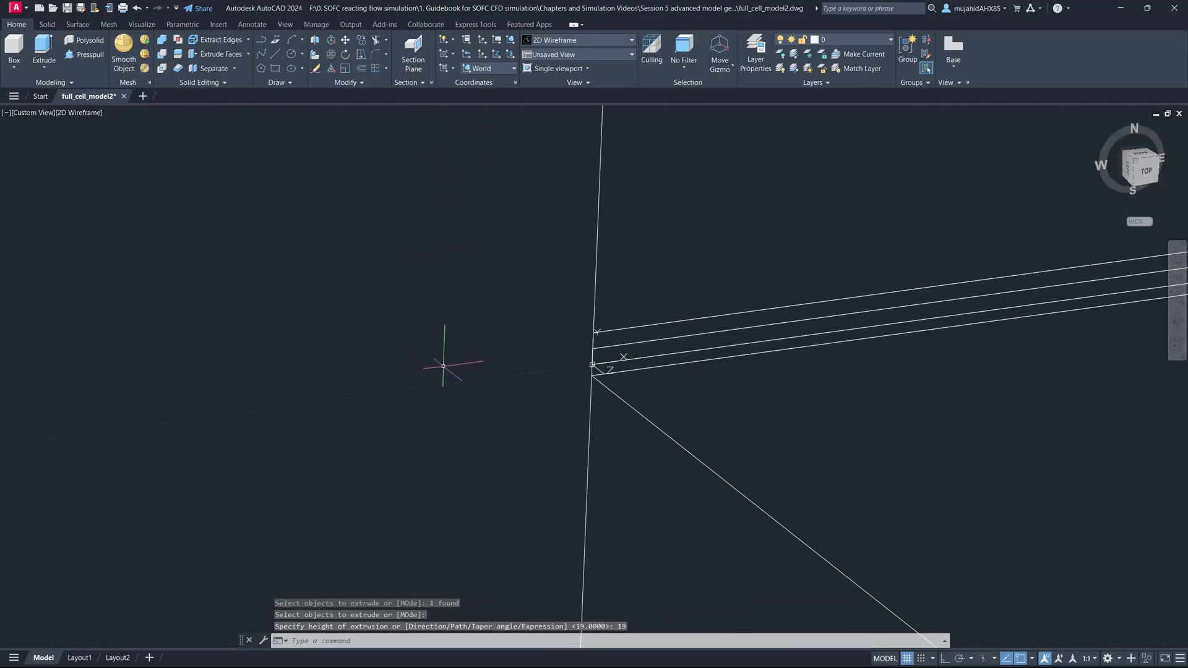
pyautogui.scroll(5, 644, 356)
pyautogui.write('ex')
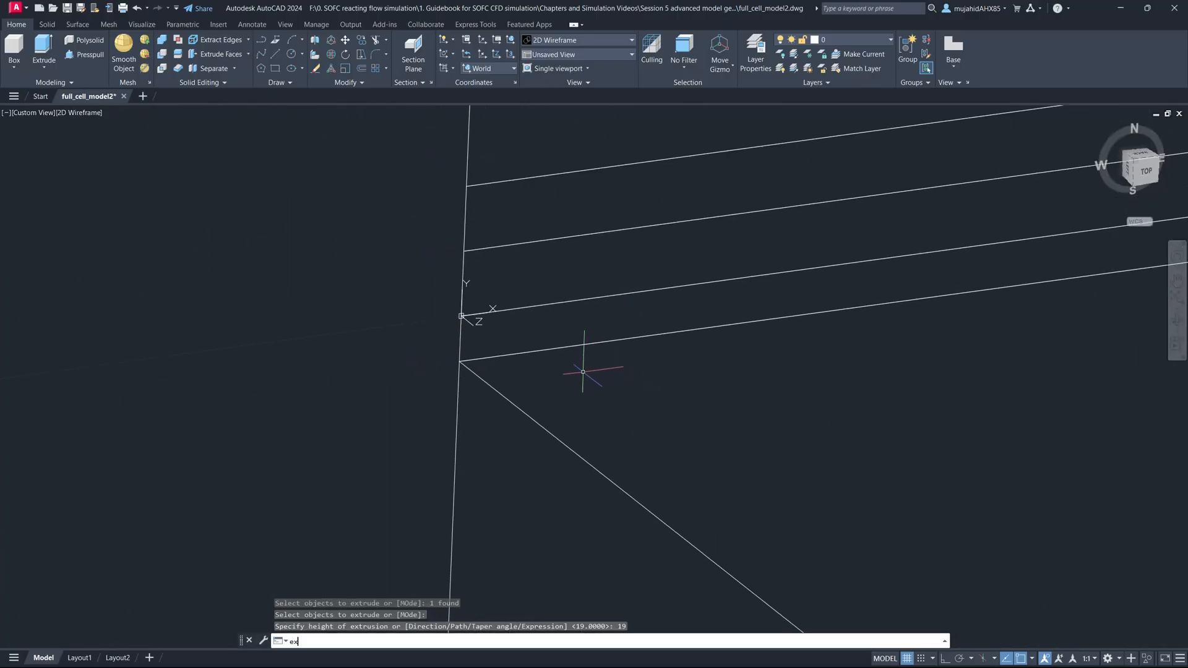
pyautogui.write('t')
pyautogui.press('Return')
pyautogui.click(510, 364)
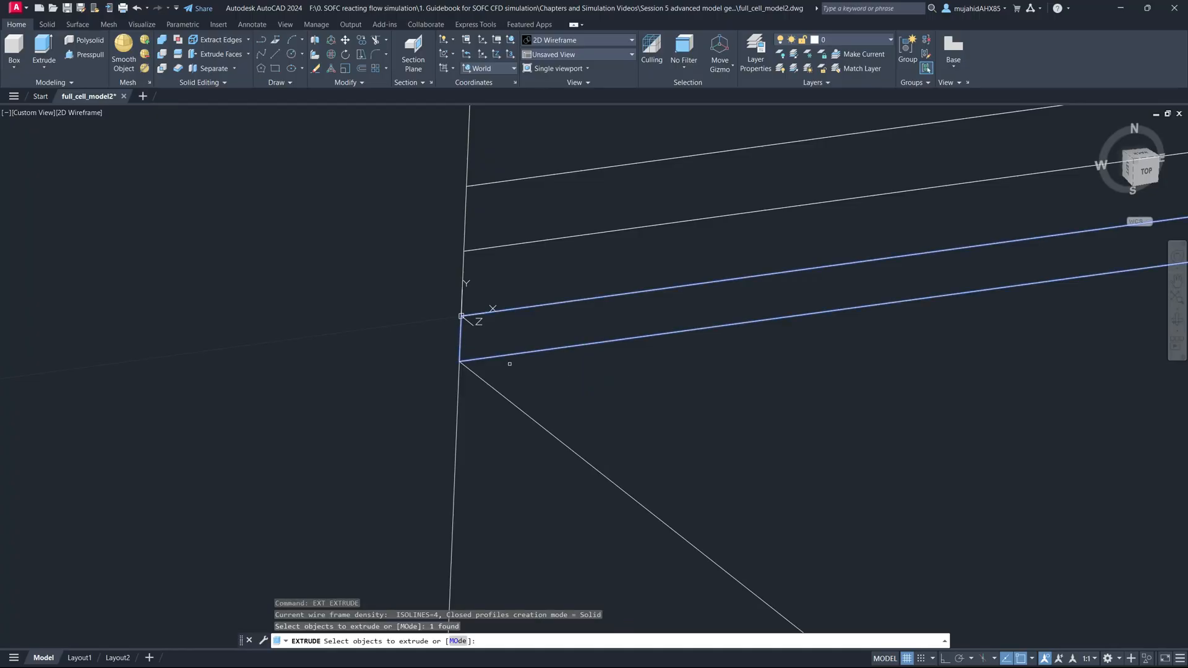
pyautogui.press('Return')
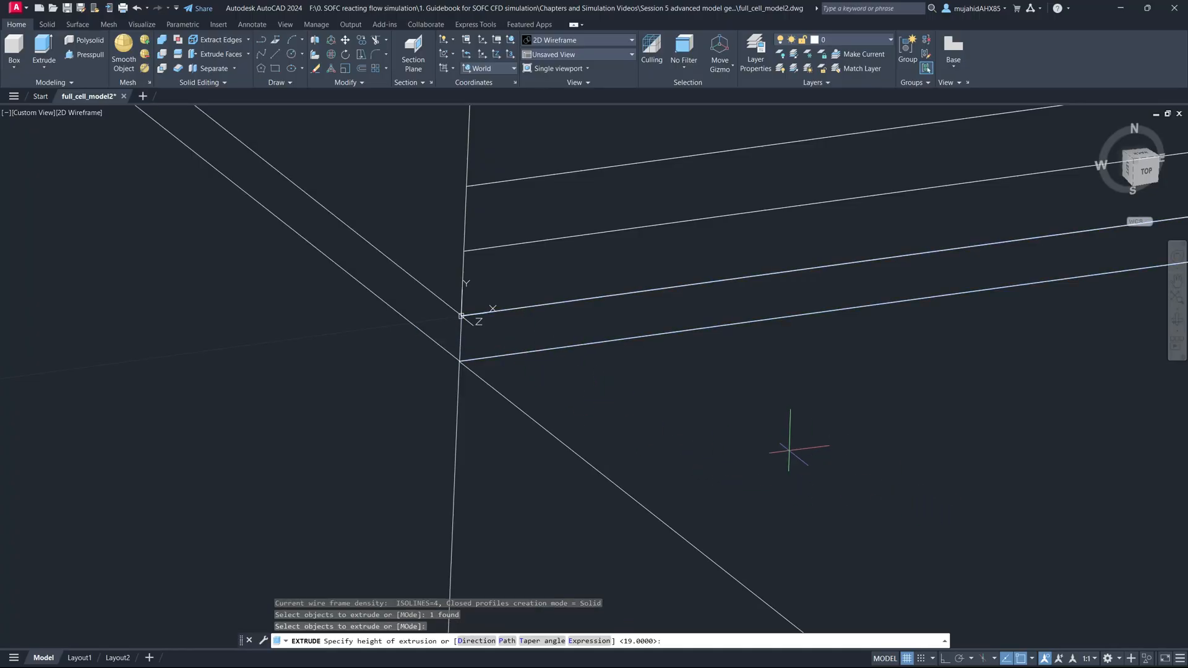
pyautogui.scroll(2, 419, 305)
pyautogui.scroll(-8, 420, 303)
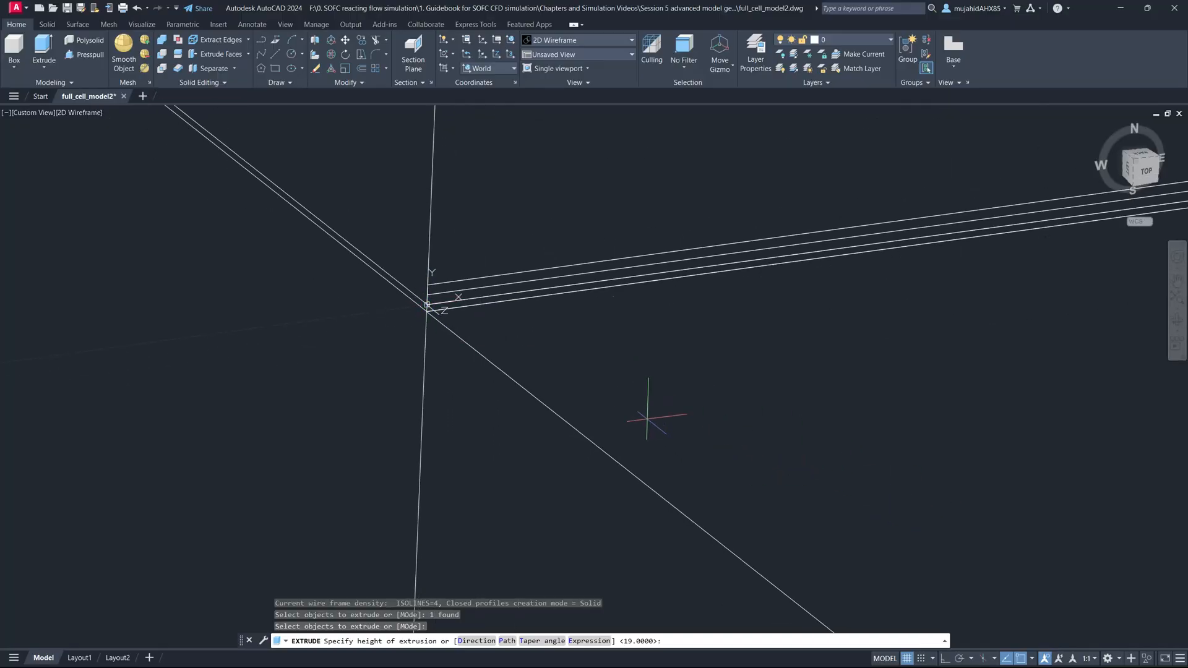
pyautogui.press('Return')
# Extrude the 0.01 mm rectangle directly above the origin by 19 mm toward the same side as the other solids.
pyautogui.scroll(3, 446, 279)
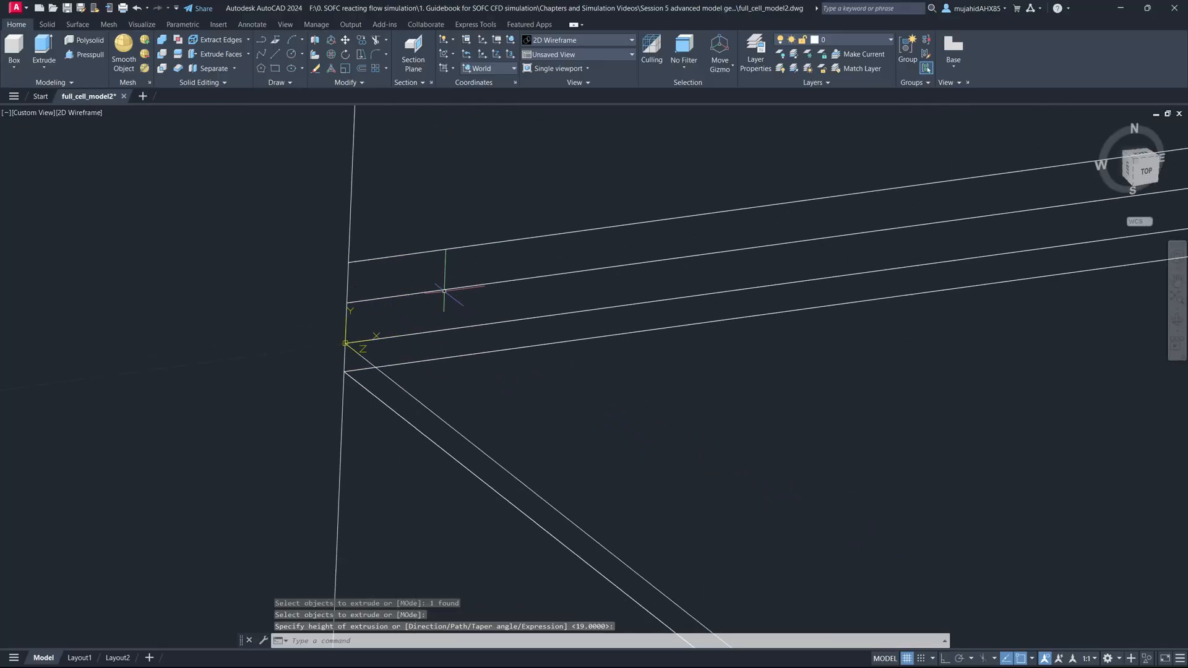
pyautogui.write('ext')
pyautogui.press('Return')
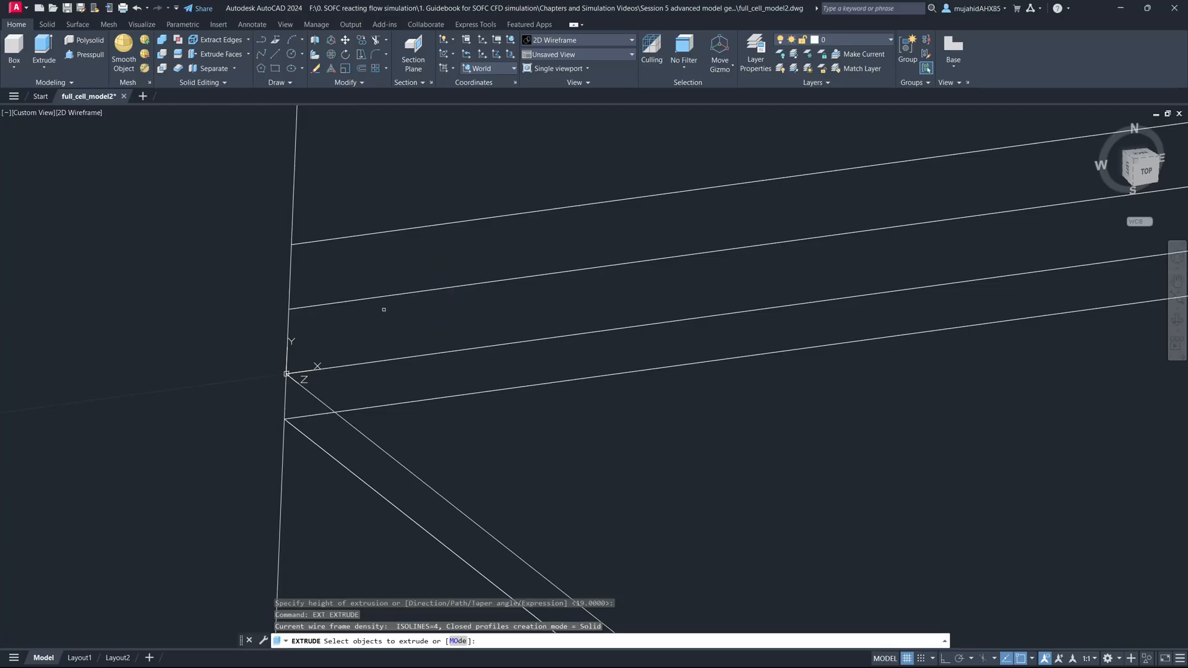
pyautogui.click(296, 320)
pyautogui.press('Return')
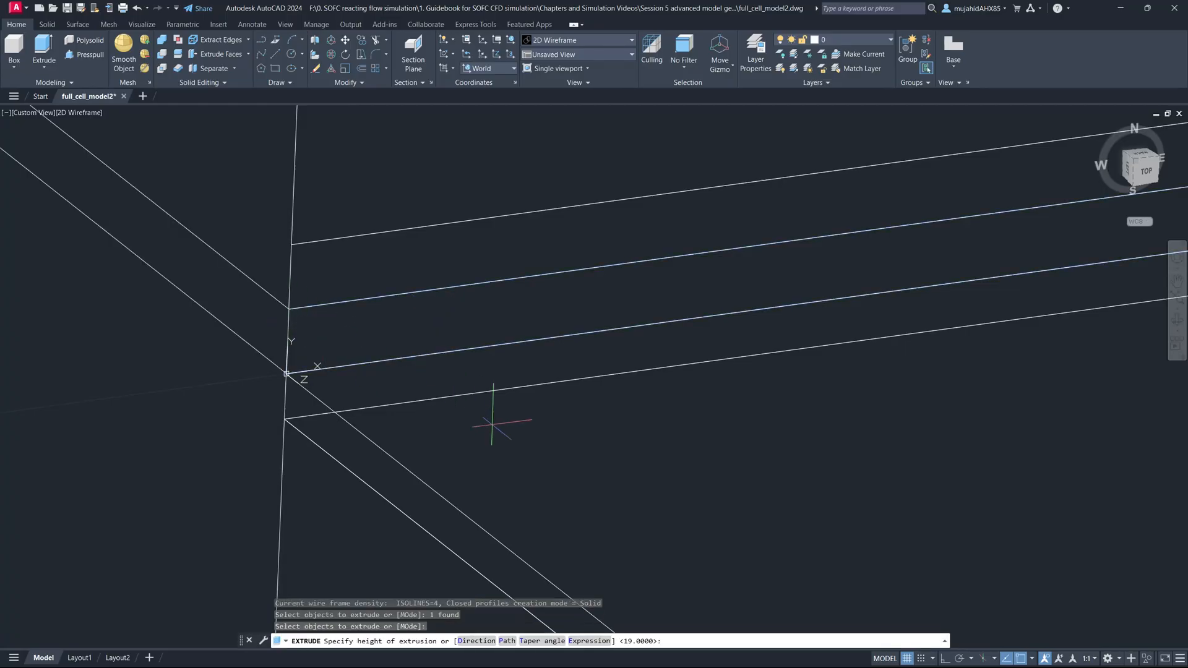
# Extrude the second 0.01 mm rectangle, just beneath the 0.3 mm top layer, by 19 mm.
pyautogui.write('ext')
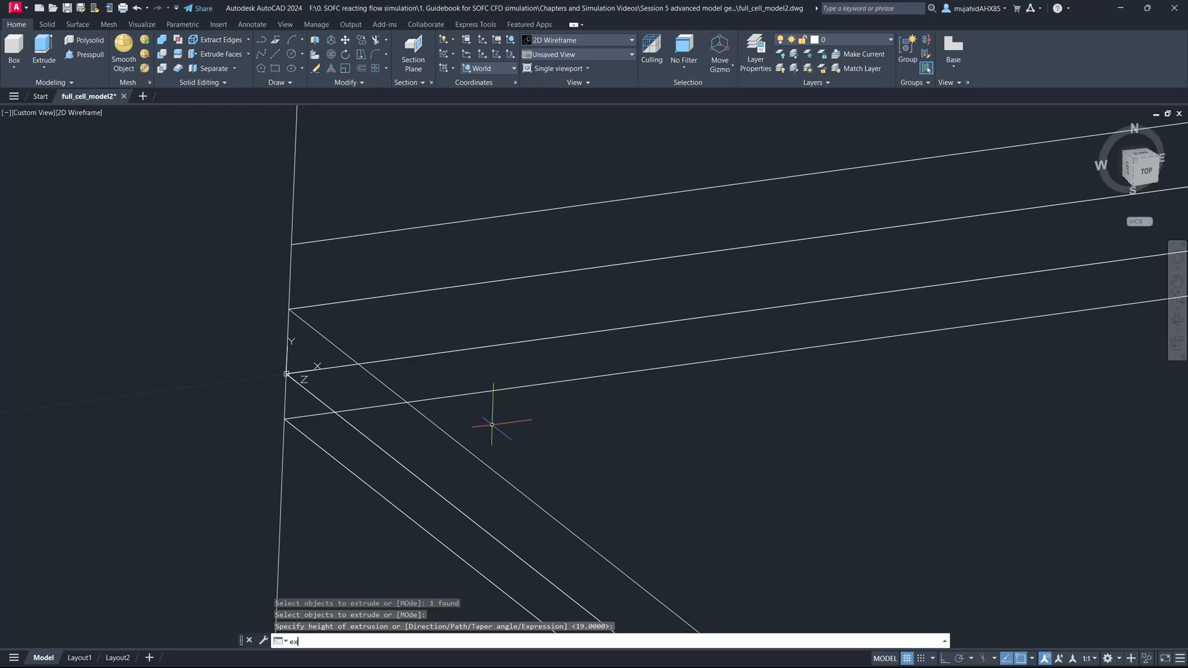
pyautogui.press('Return')
pyautogui.click(291, 272)
pyautogui.press('Return')
pyautogui.press('Escape')
# Extrude the topmost rectangle, the 0.3 mm layer, by 19 mm in line with the other solids.
pyautogui.write('ext')
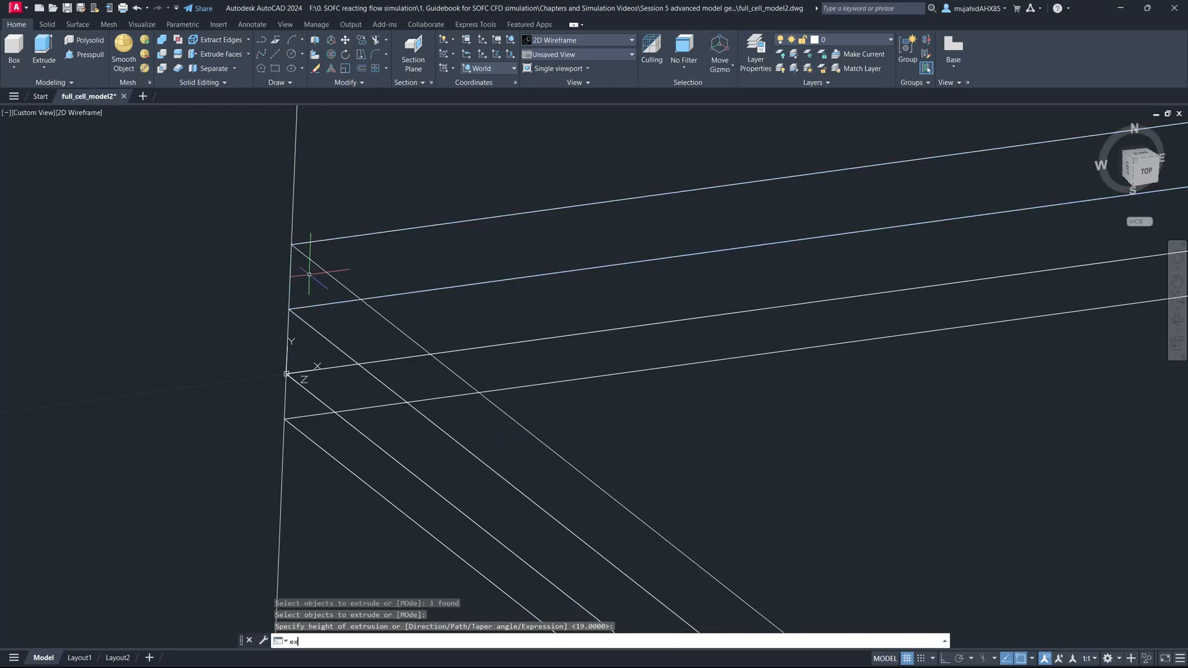
pyautogui.press('Return')
pyautogui.click(291, 229)
pyautogui.press('Return')
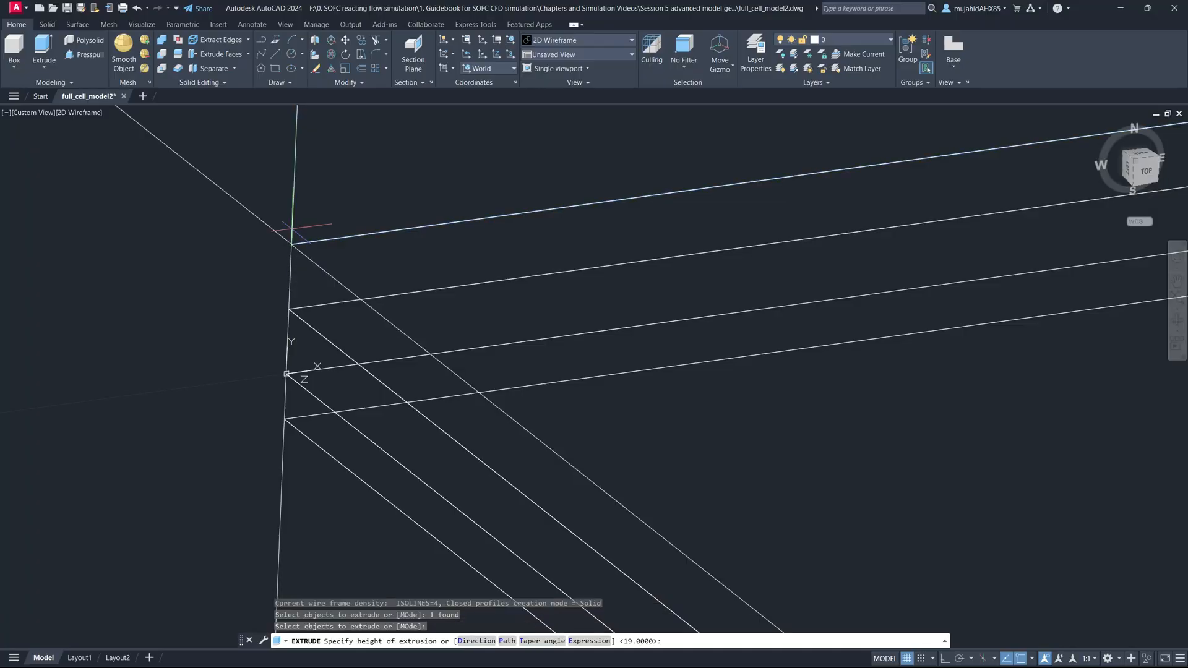
pyautogui.press('Return')
pyautogui.scroll(5, 406, 270)
pyautogui.scroll(-3, 406, 270)
pyautogui.scroll(4, 404, 270)
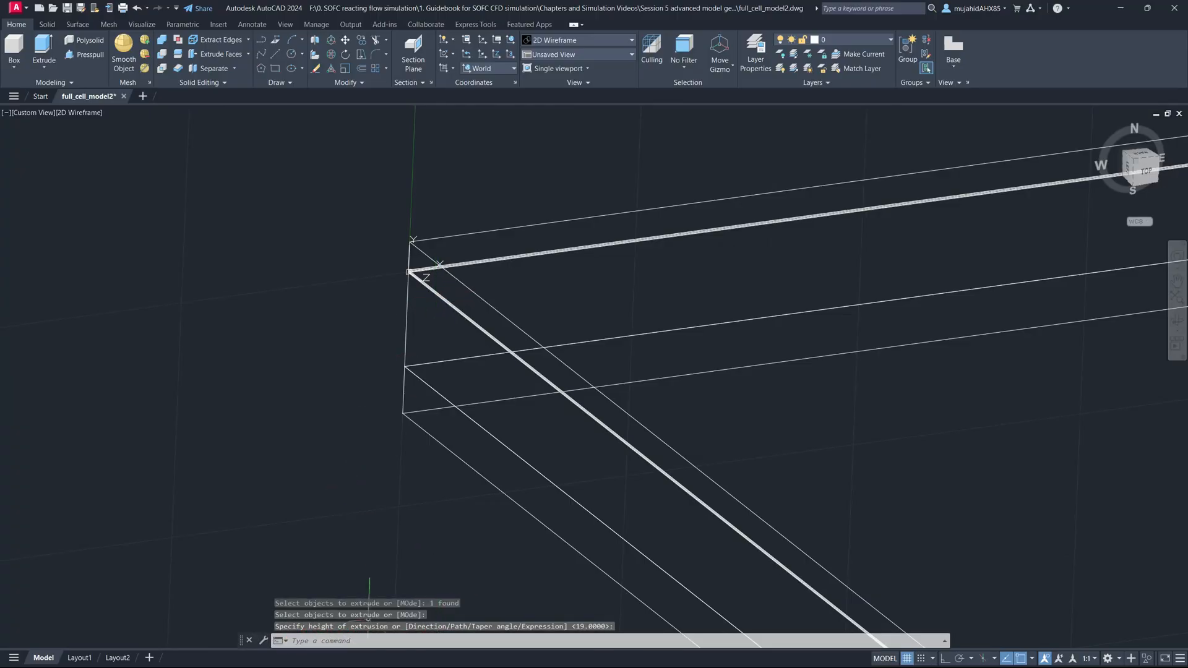
pyautogui.scroll(-10, 438, 279)
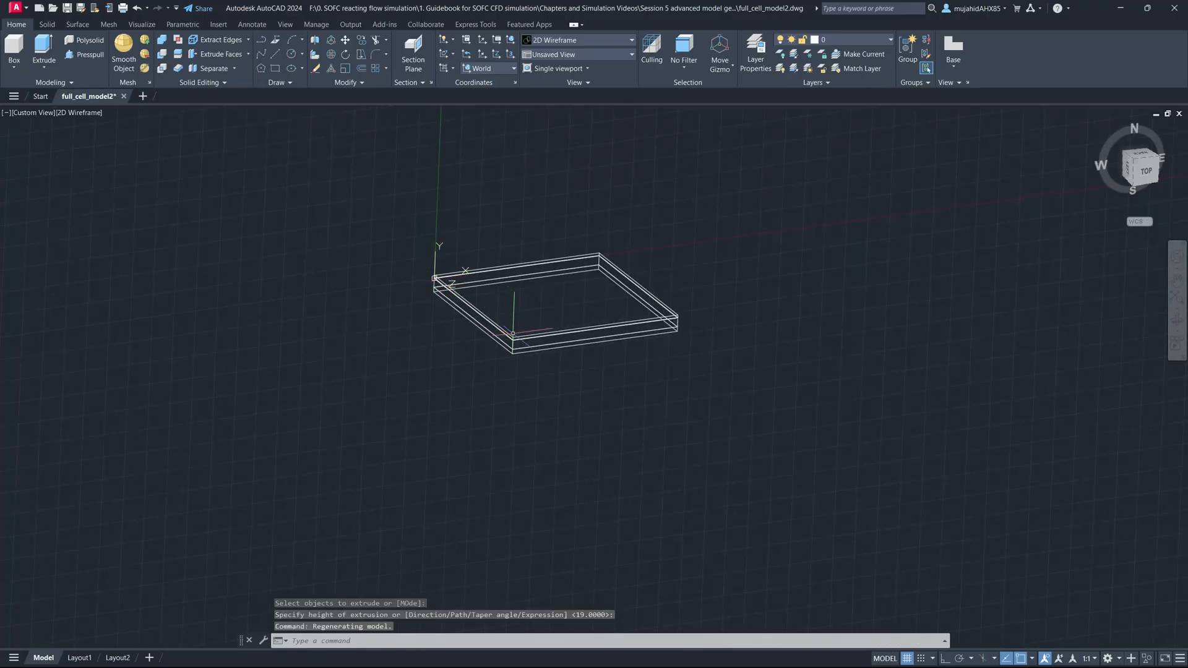
pyautogui.moveTo(481, 275)
pyautogui.keyDown('shift'); pyautogui.mouseDown(button='middle')
pyautogui.moveTo(469, 267)
pyautogui.moveTo(489, 283)
pyautogui.moveTo(480, 276)
pyautogui.mouseUp(button='middle'); pyautogui.keyUp('shift')
pyautogui.scroll(5, 480, 276)
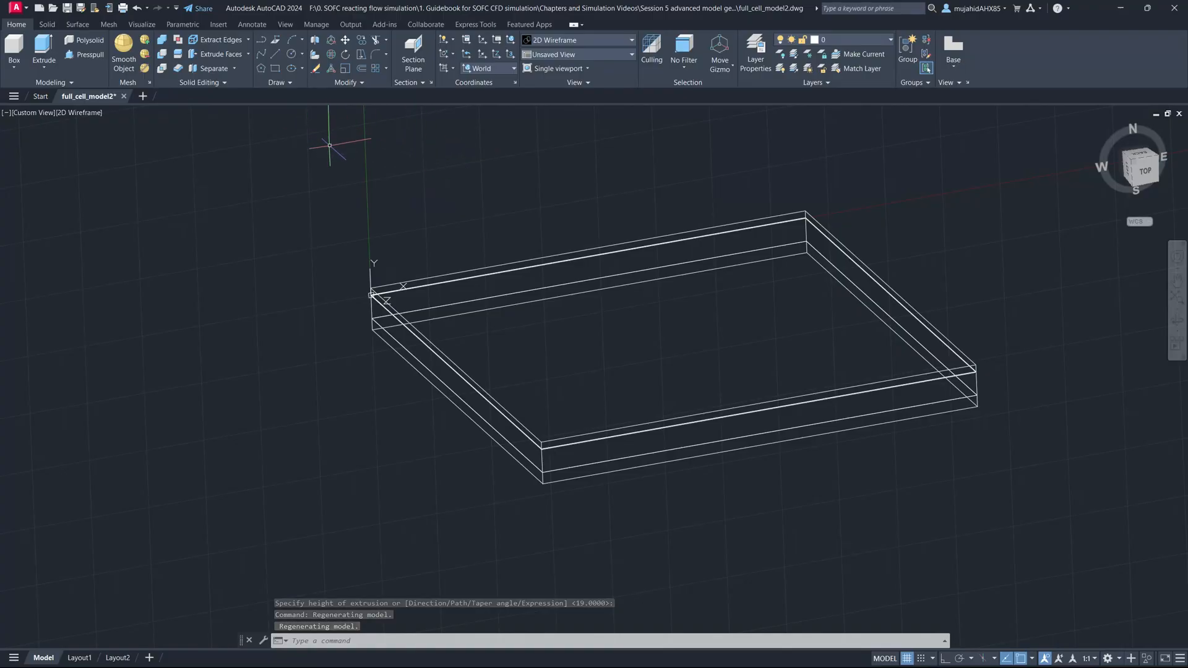
pyautogui.click(396, 197)
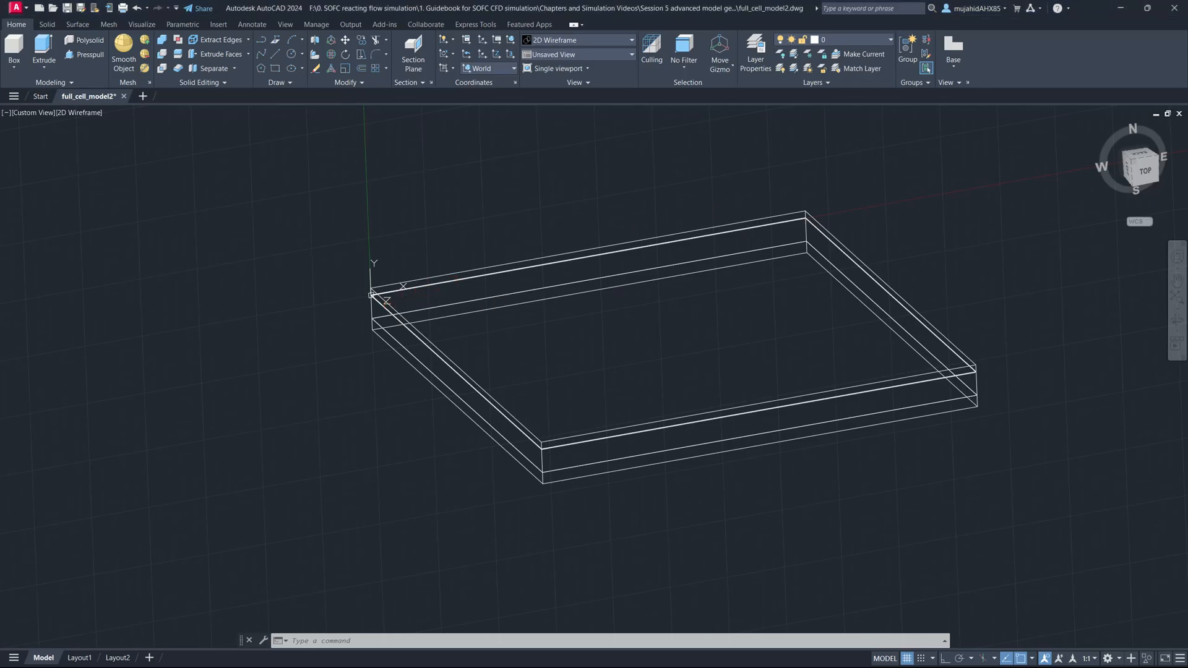
pyautogui.keyDown('ctrl'); pyautogui.keyDown('shift'); pyautogui.moveTo(584, 331); pyautogui.dragTo(520, 279, button='middle'); pyautogui.keyUp('shift'); pyautogui.keyUp('ctrl')
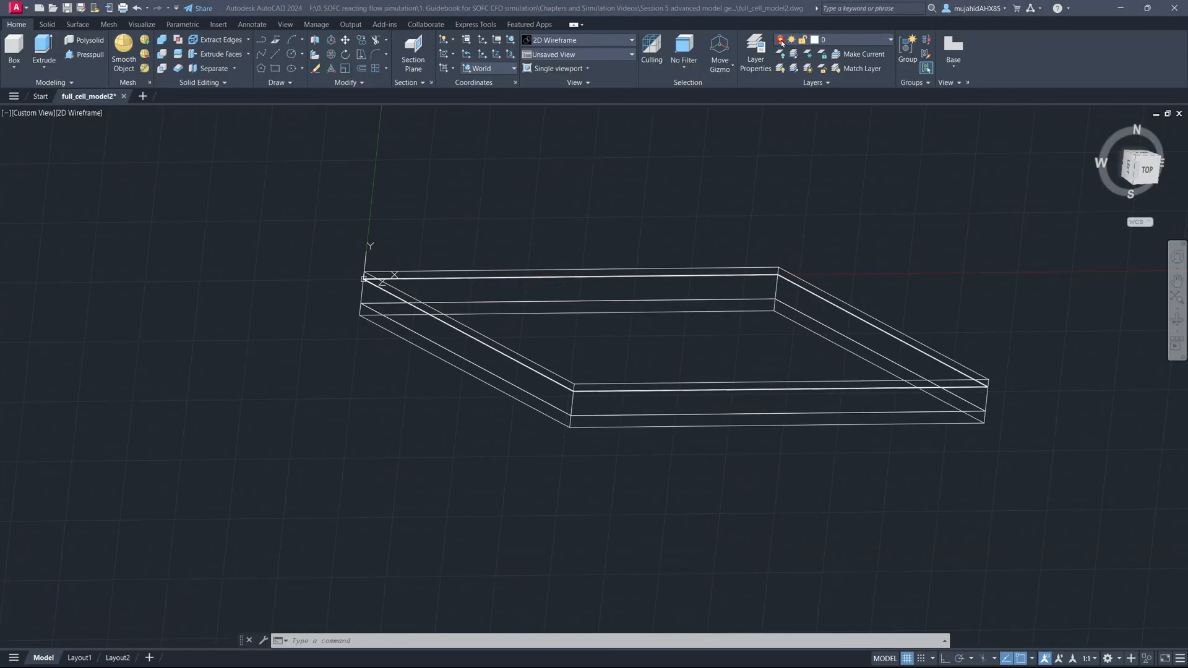
# Open the layer properties and create two new layers named CFL and CCCL.
pyautogui.click(751, 61)
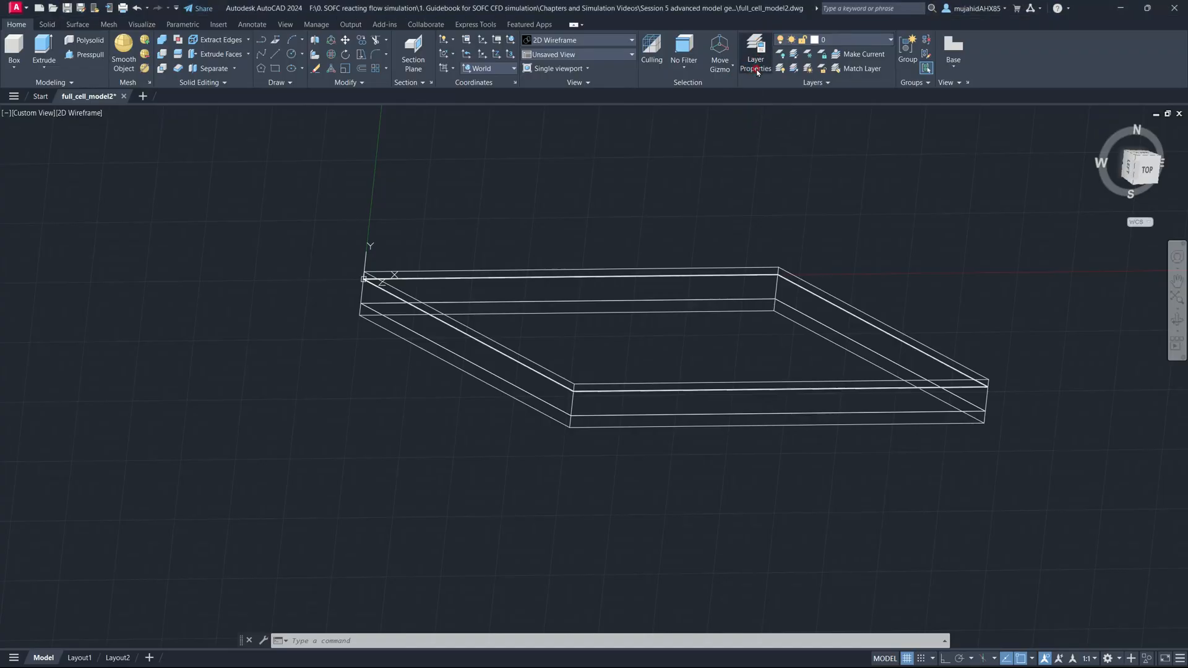
pyautogui.click(316, 180)
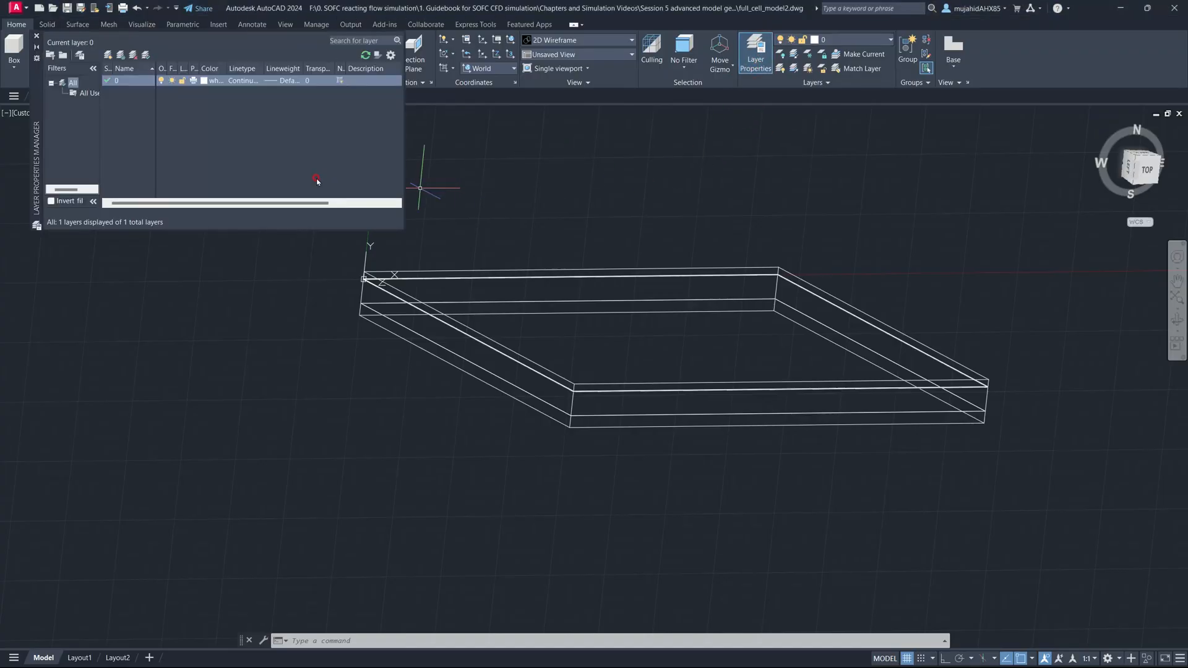
pyautogui.click(108, 55)
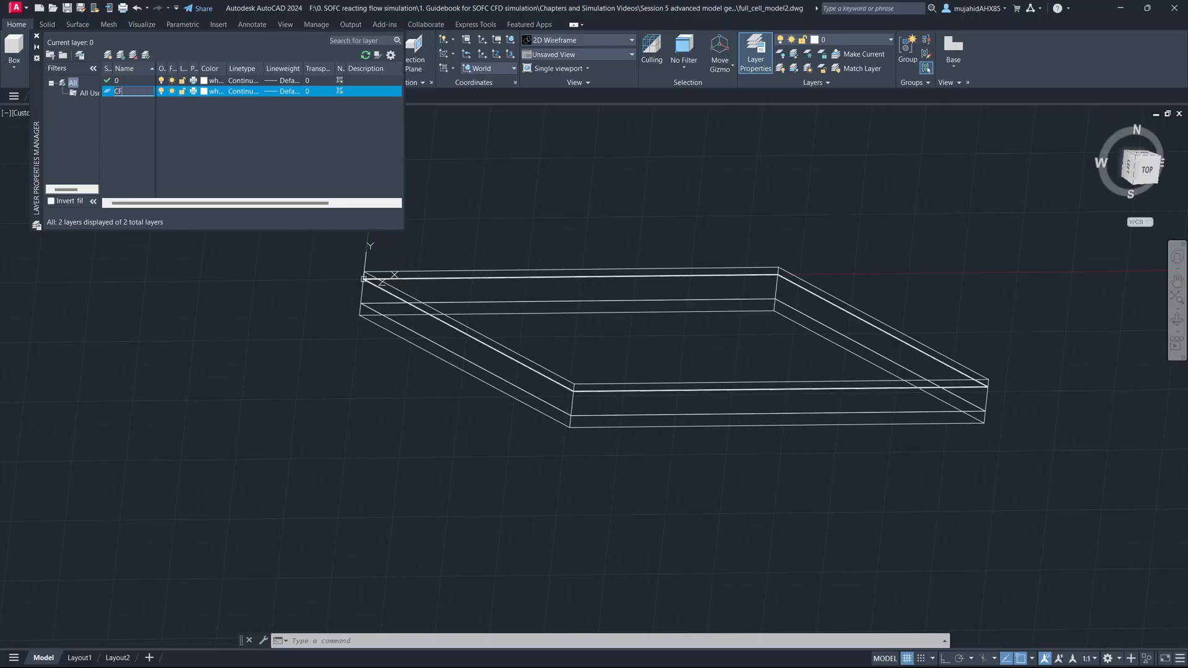
pyautogui.press('Return')
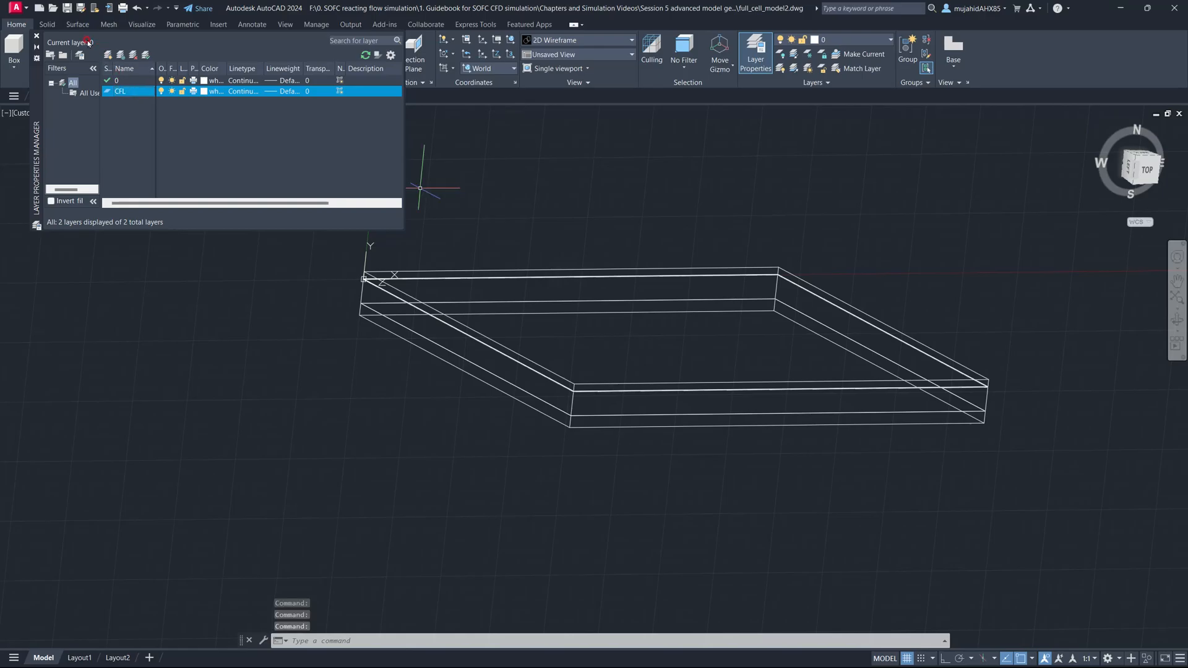
pyautogui.click(109, 56)
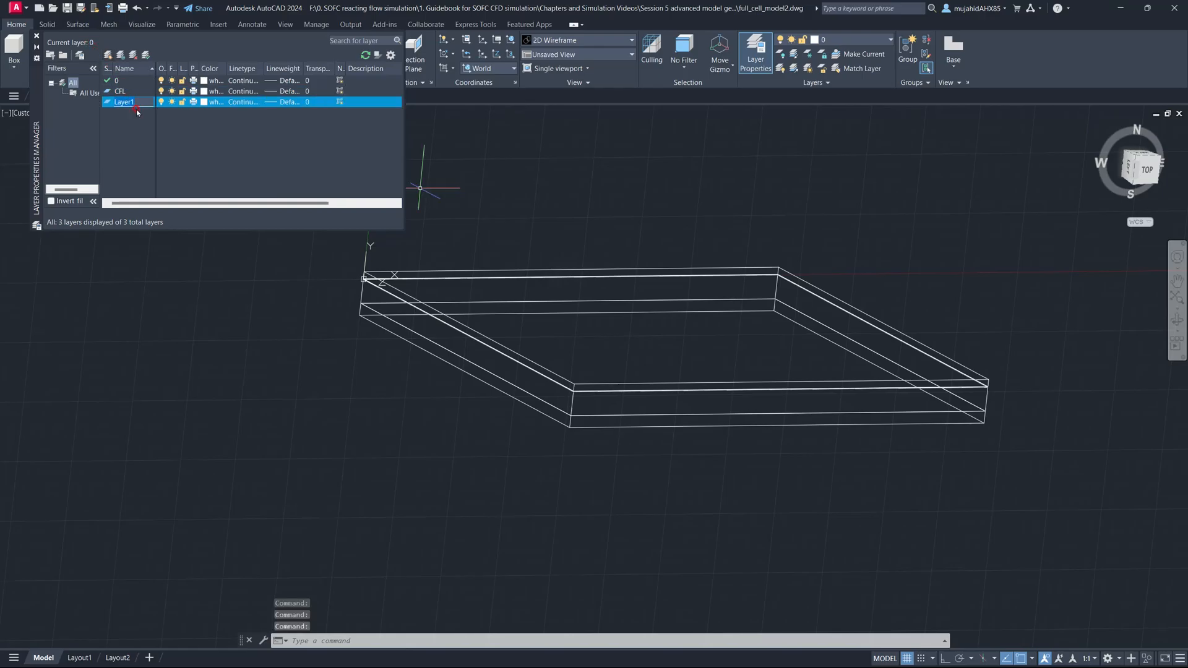
pyautogui.write('CC')
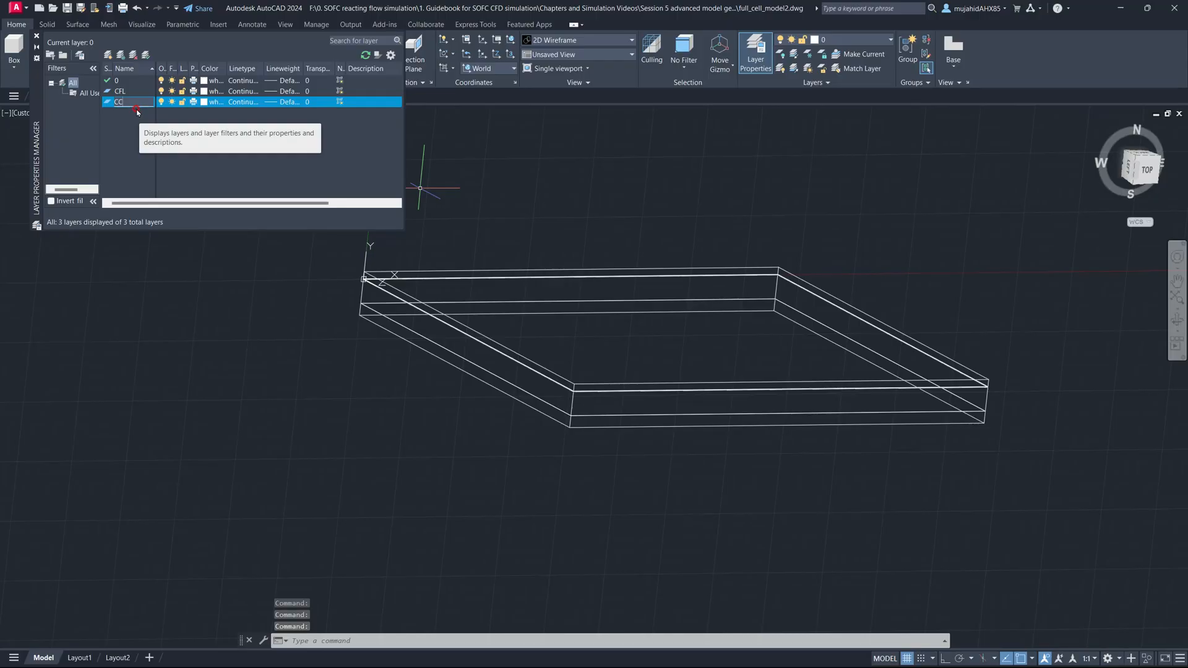
pyautogui.write('CL')
pyautogui.press('Return')
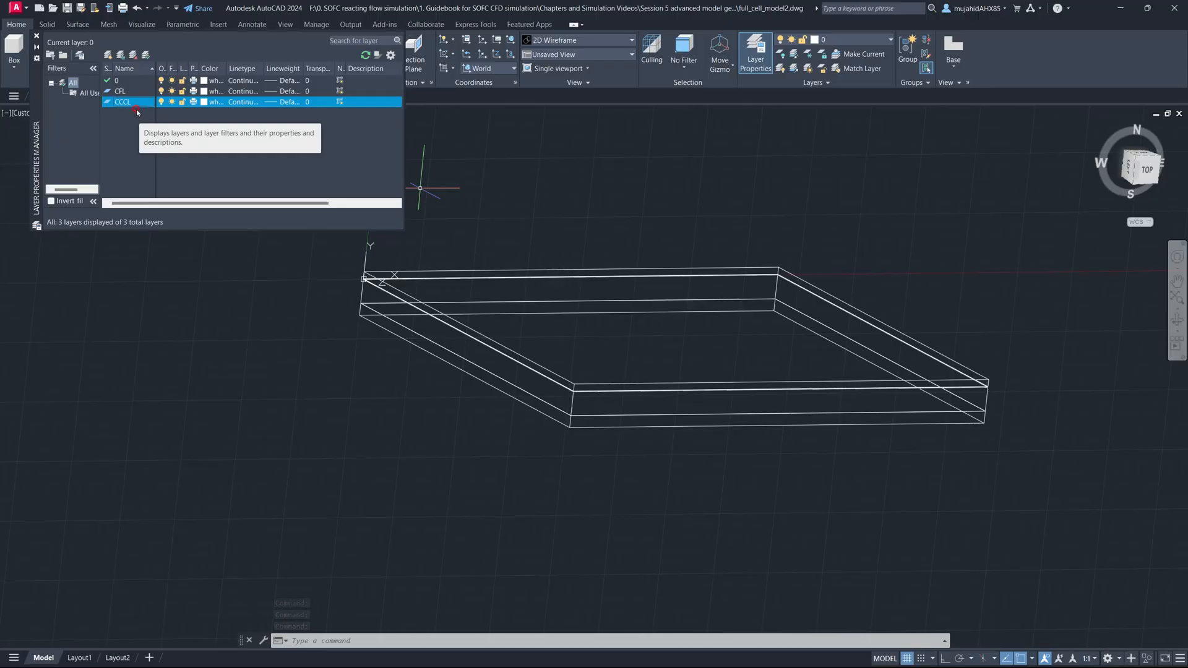
# Create two more layers named AFL and ASL.
pyautogui.click(108, 56)
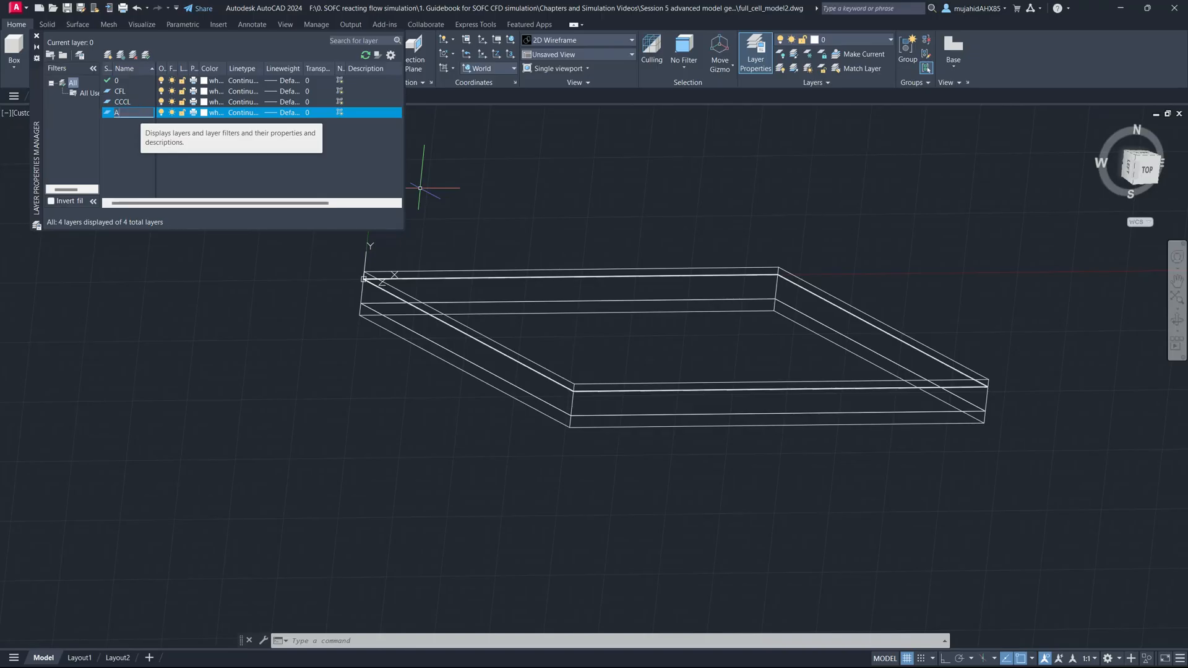
pyautogui.press('Return')
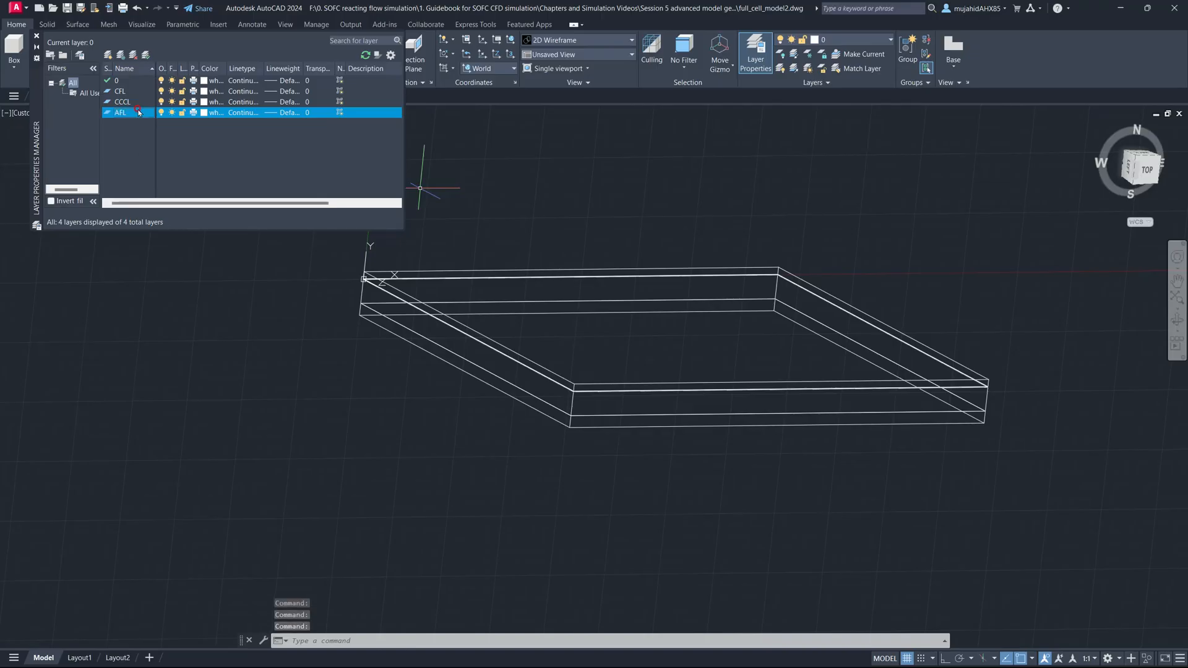
pyautogui.click(108, 56)
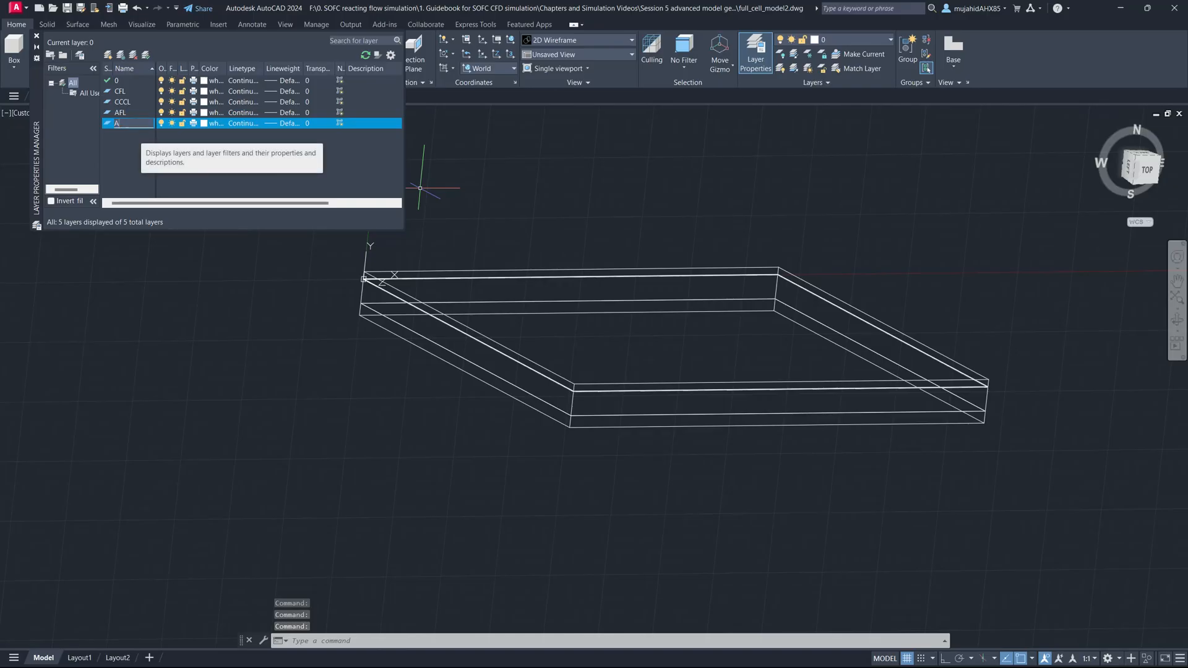
pyautogui.press('Return')
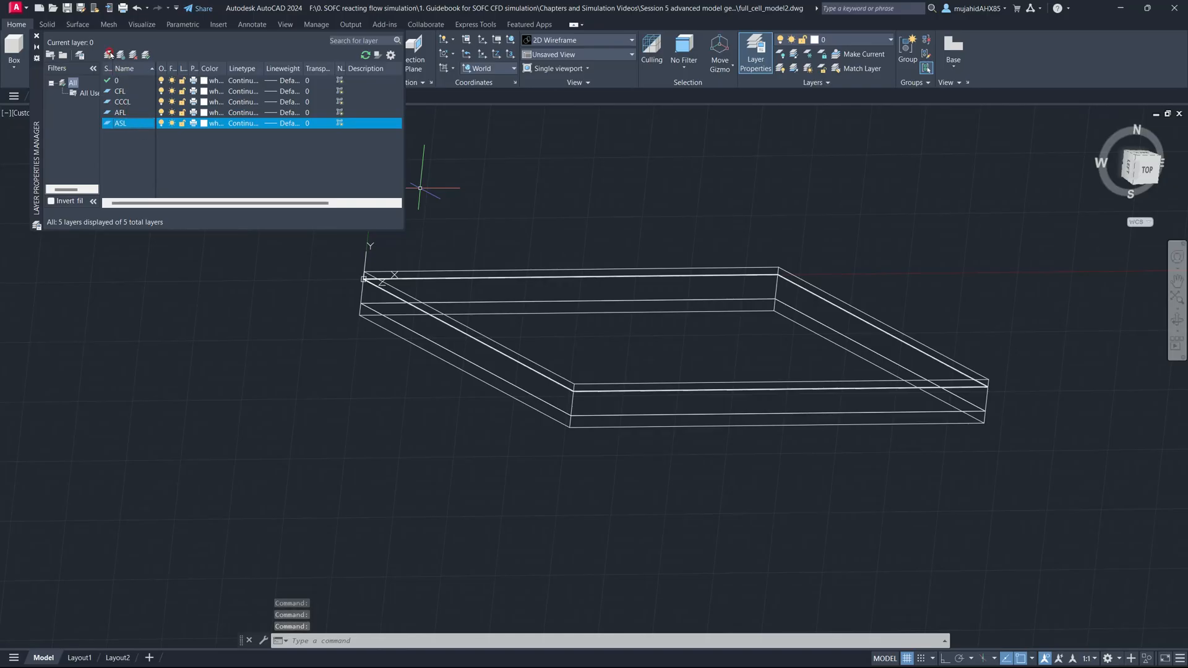
# Add a layer named meshes and another named gas_channels.
pyautogui.click(110, 54)
pyautogui.write('meshes')
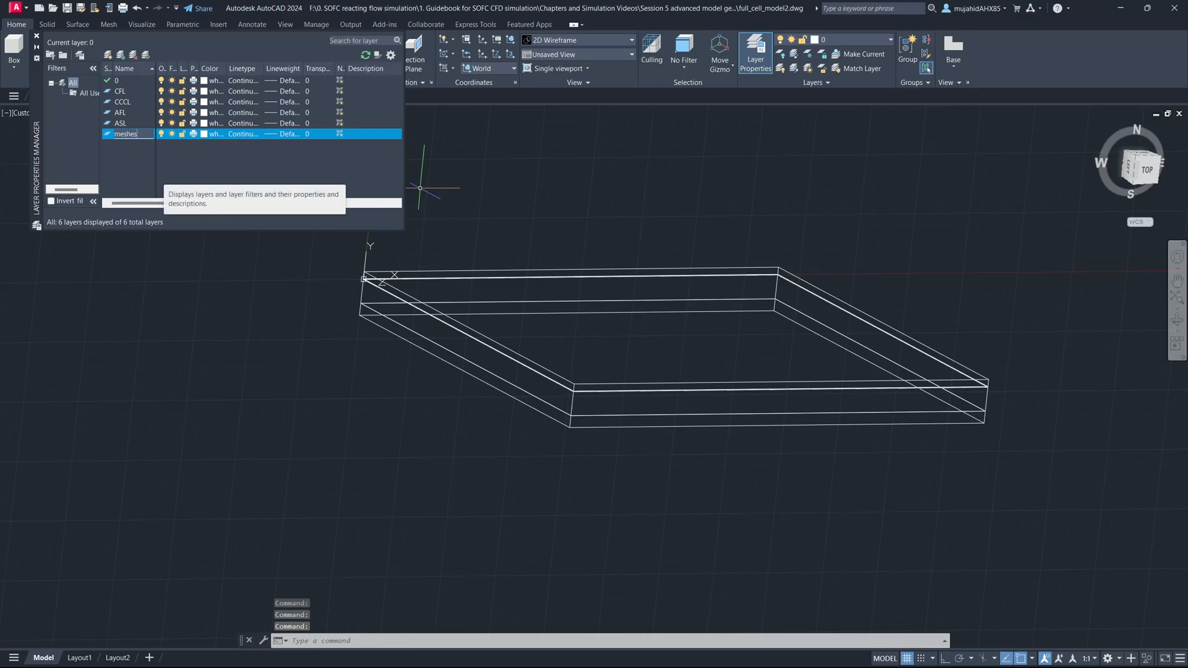
pyautogui.press('Return')
pyautogui.click(109, 56)
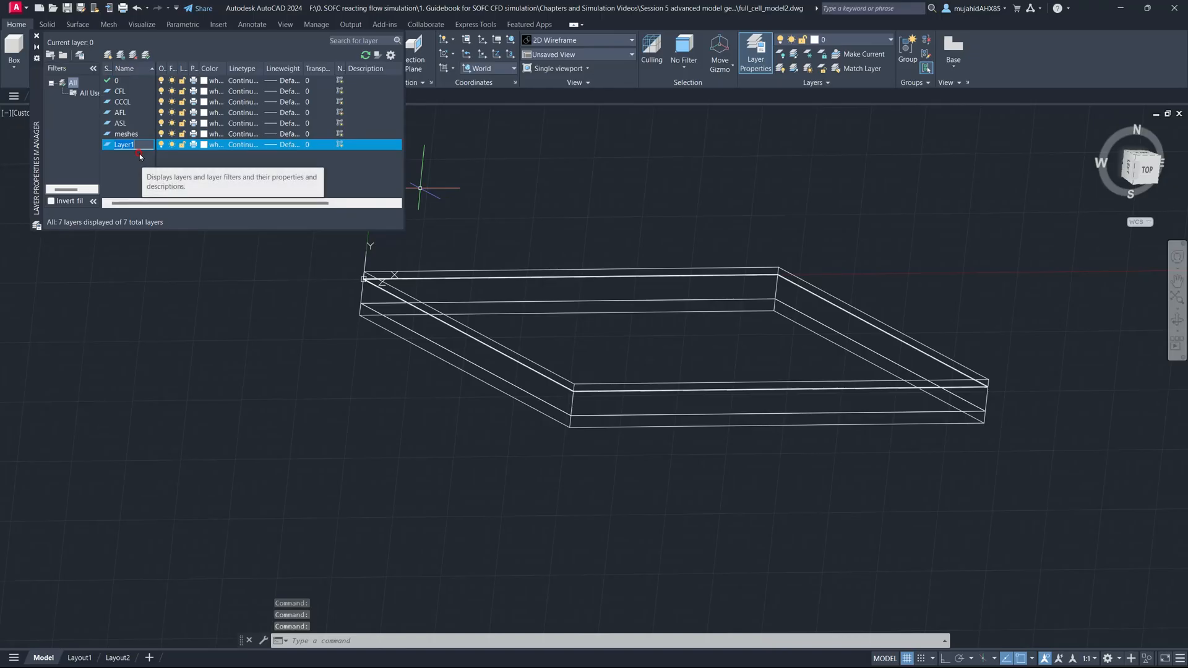
pyautogui.write('gas')
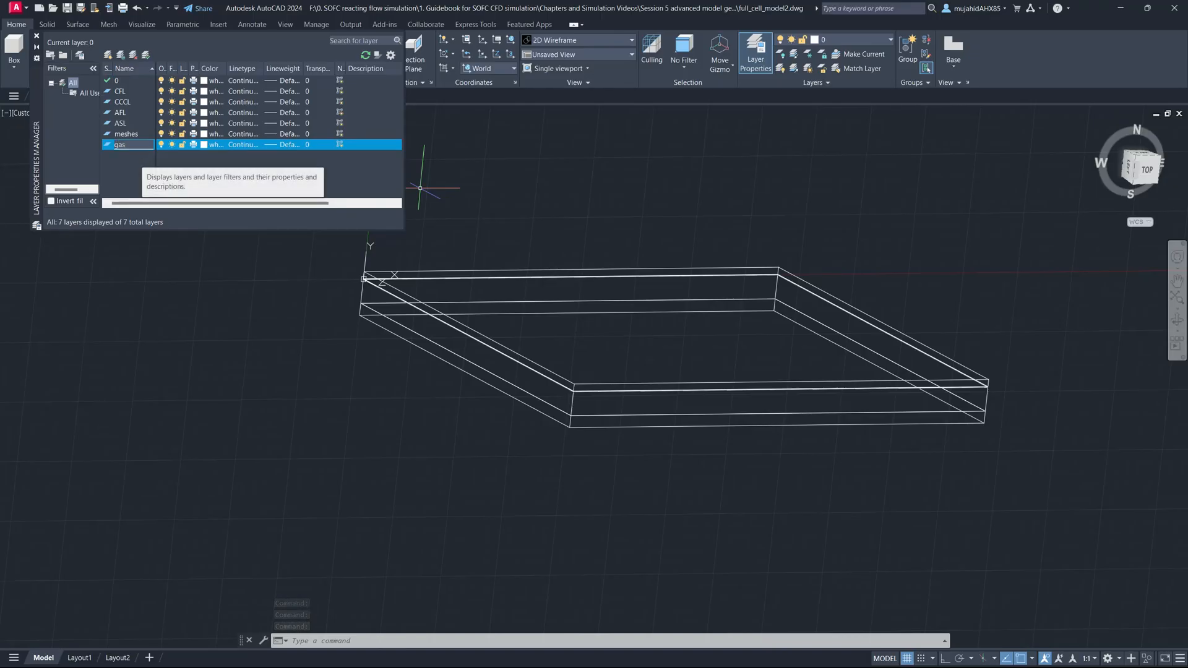
pyautogui.write('_channels')
pyautogui.click(109, 55)
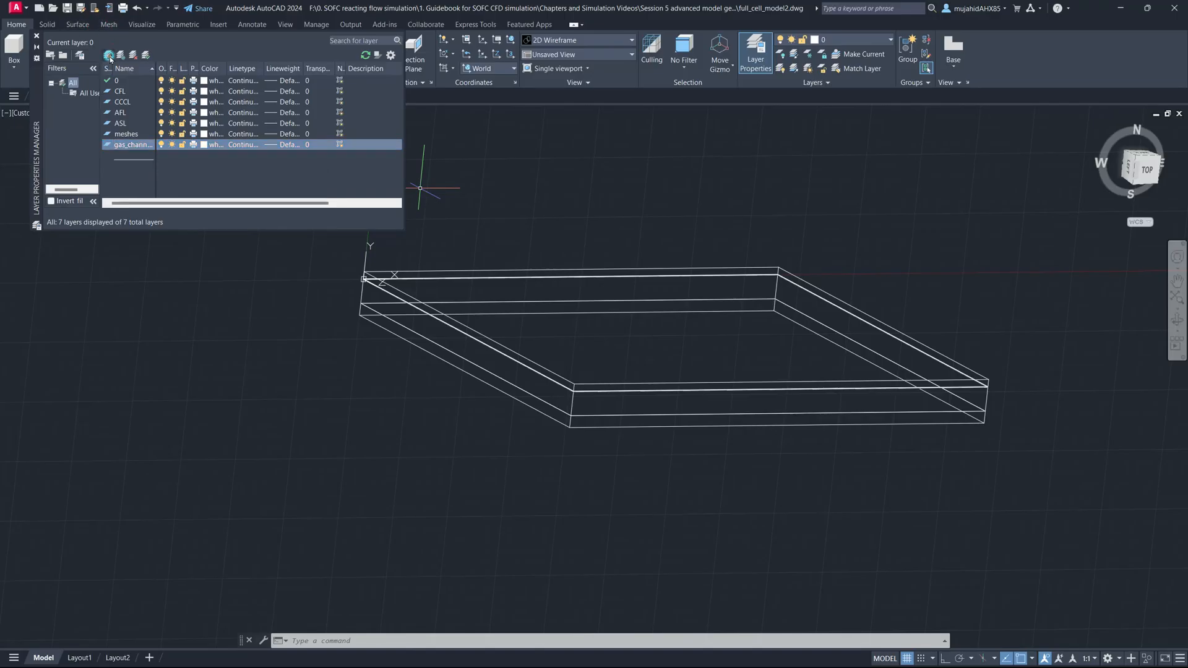
# Add a layer named interconnect as the last entry in the layer list.
pyautogui.click(109, 56)
pyautogui.write('interconnect')
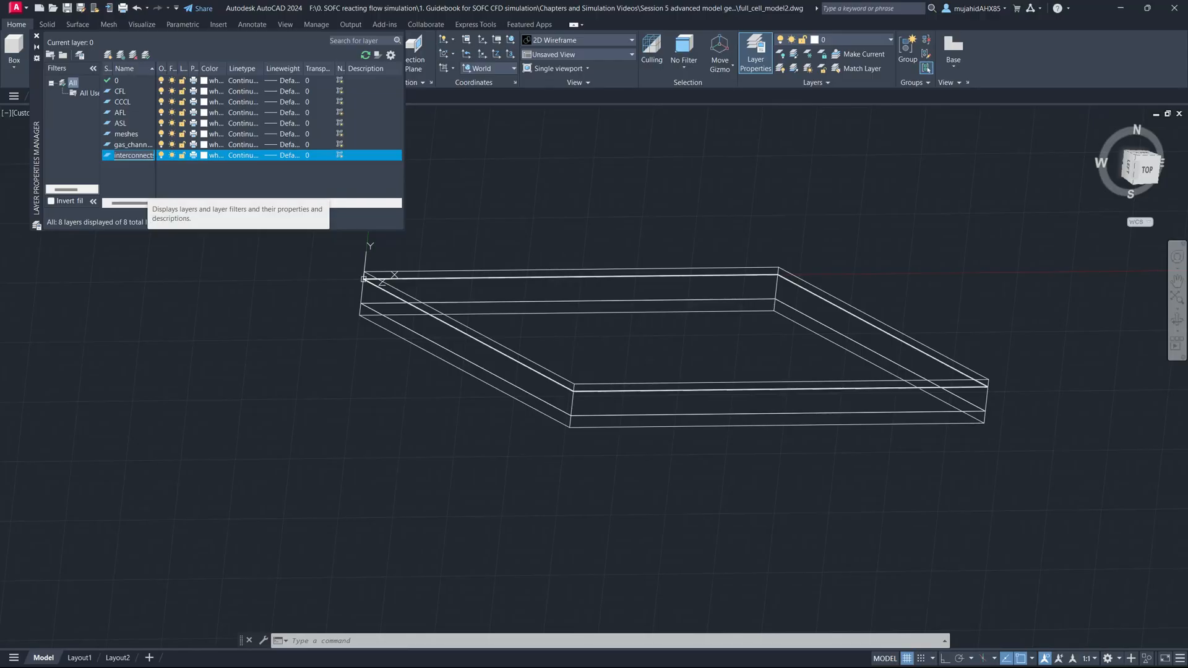
pyautogui.click(144, 186)
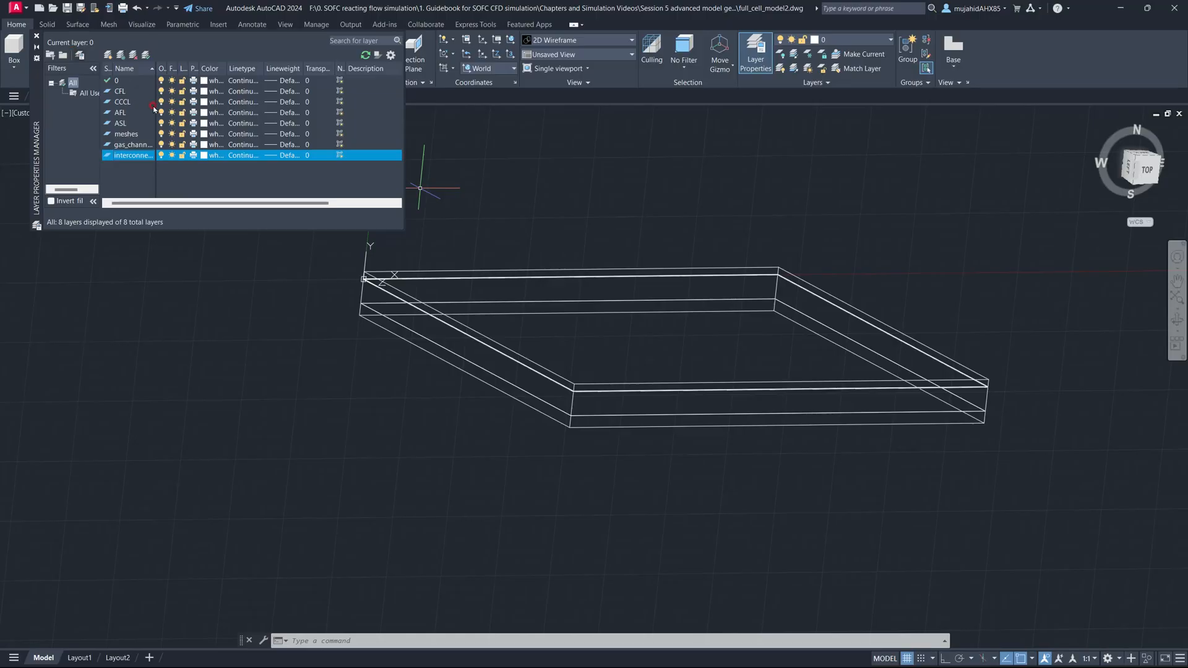
# Set the CFL layer's color to index 242 and the CCCL layer's color to index 182.
pyautogui.click(205, 91)
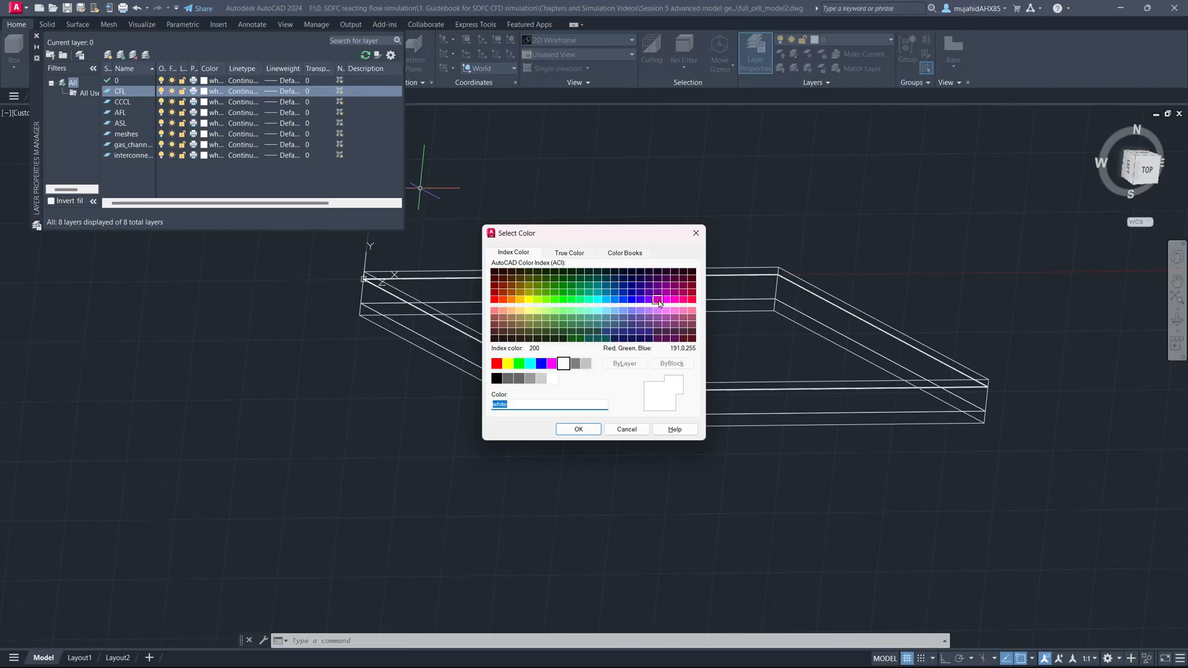
pyautogui.click(692, 292)
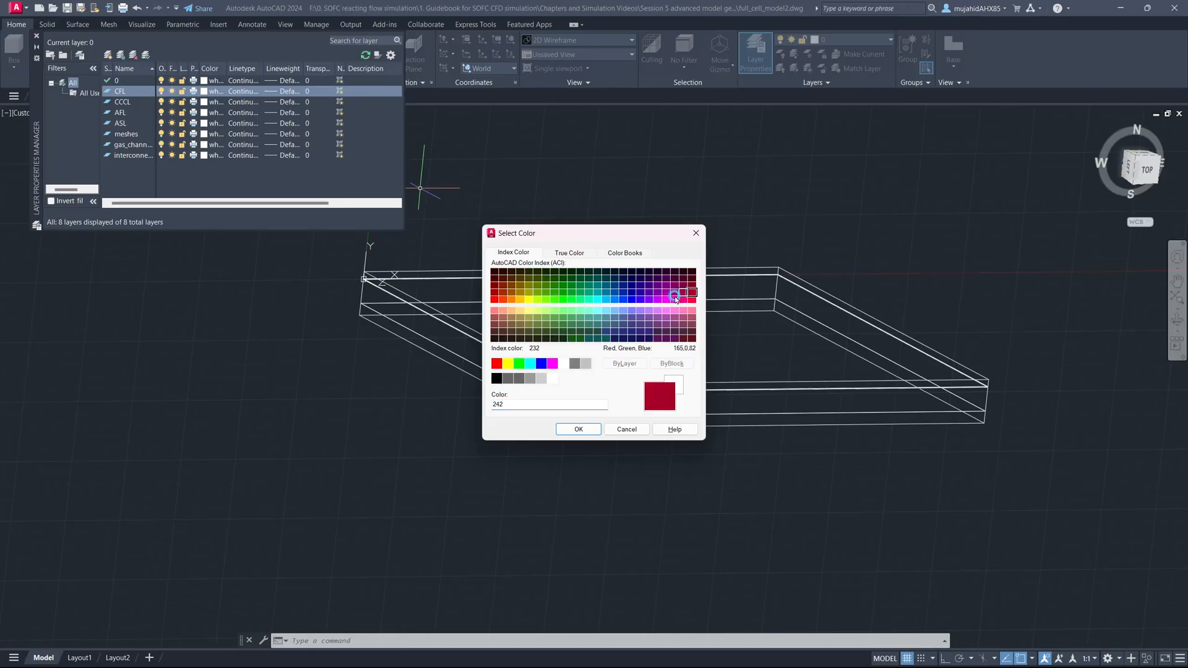
pyautogui.click(579, 429)
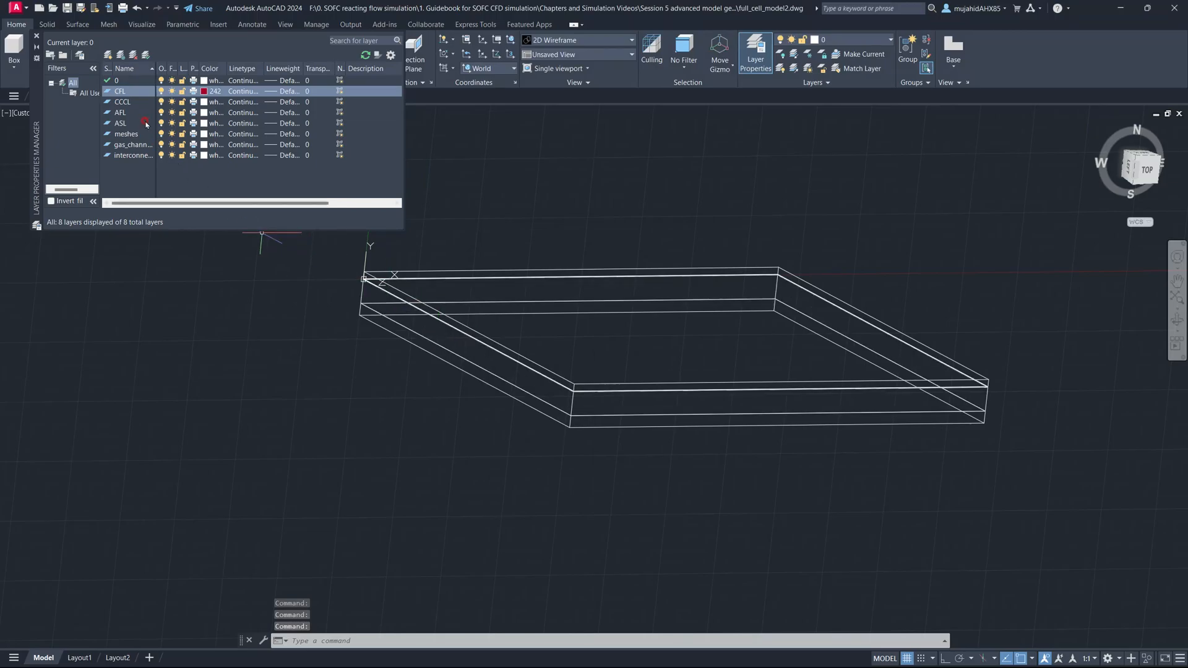
pyautogui.click(209, 102)
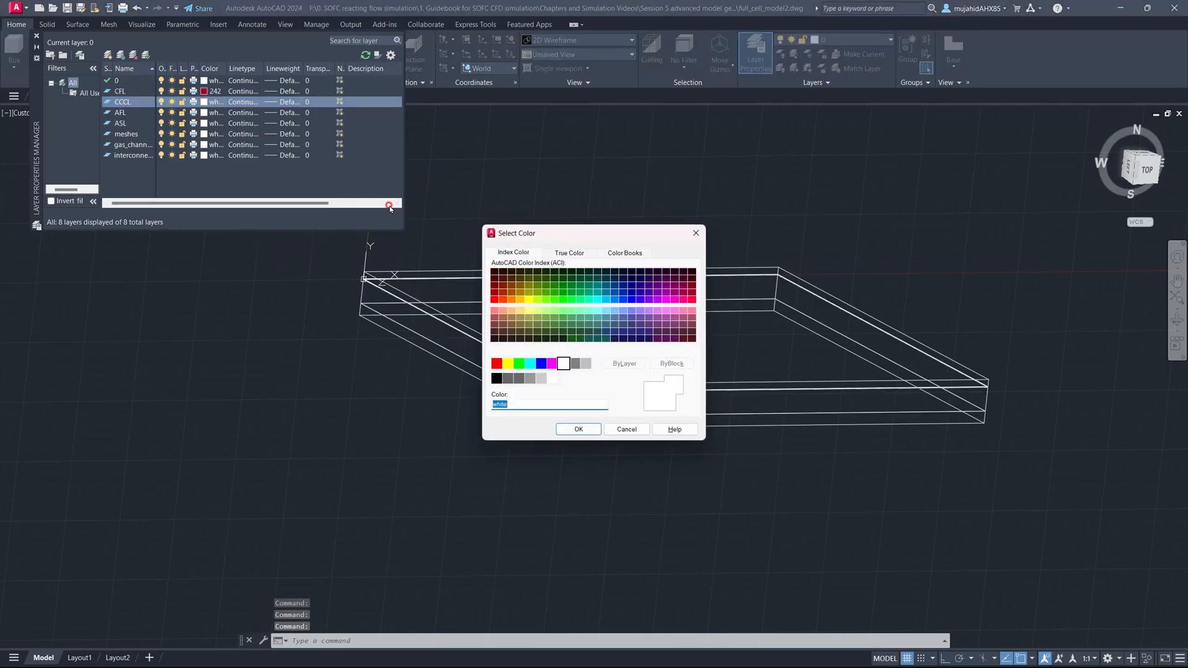
pyautogui.click(650, 295)
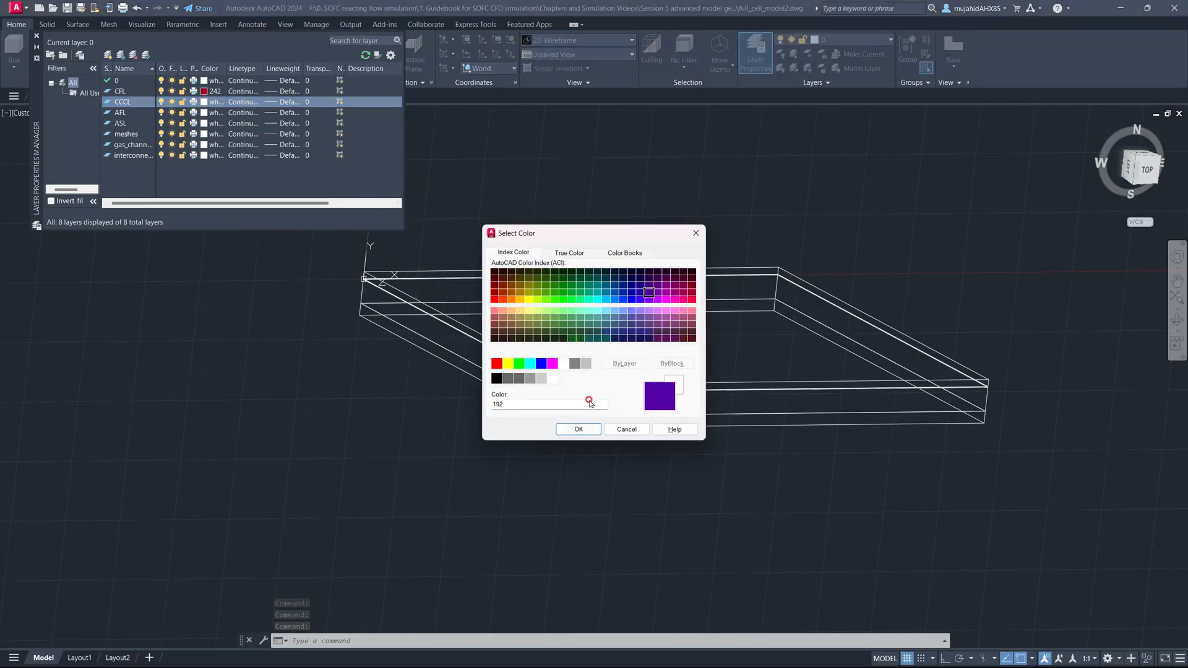
pyautogui.click(642, 296)
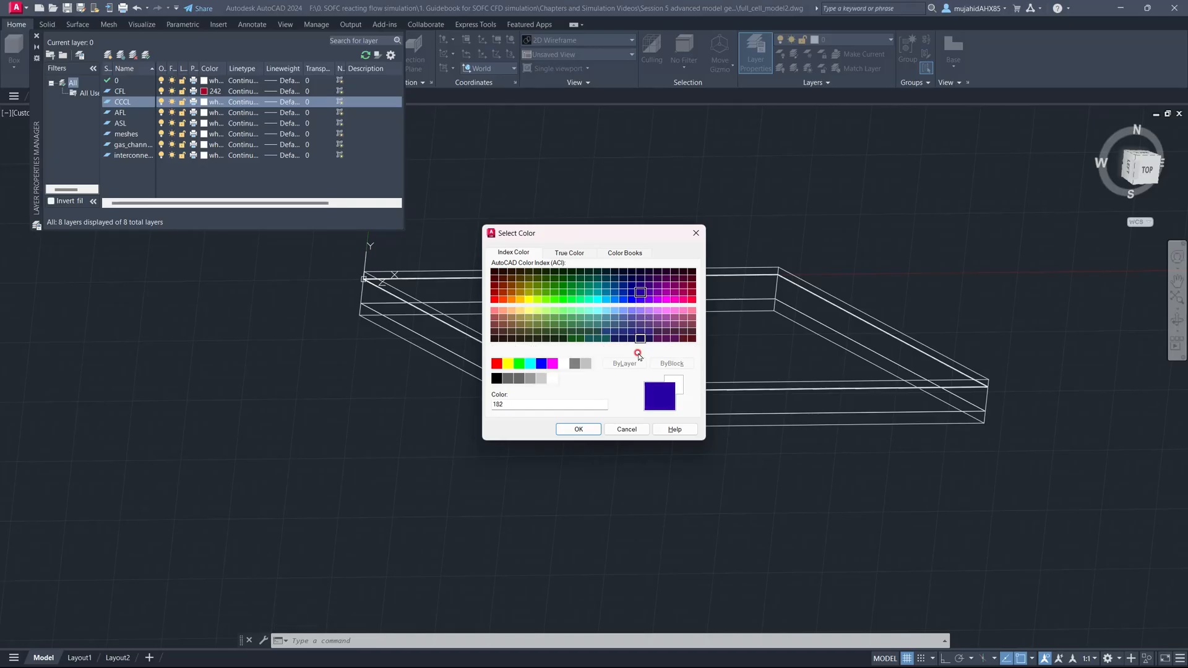
pyautogui.click(579, 429)
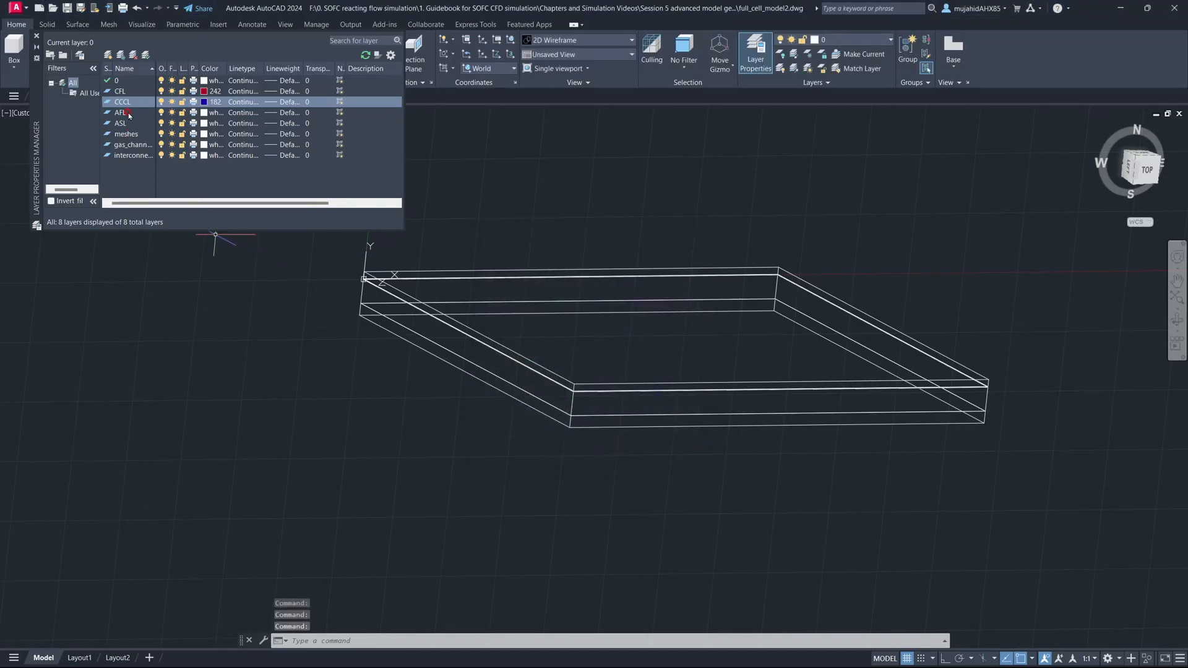
# Set the AFL layer's color to index 125 and the ASL layer's color to index 41.
pyautogui.click(202, 113)
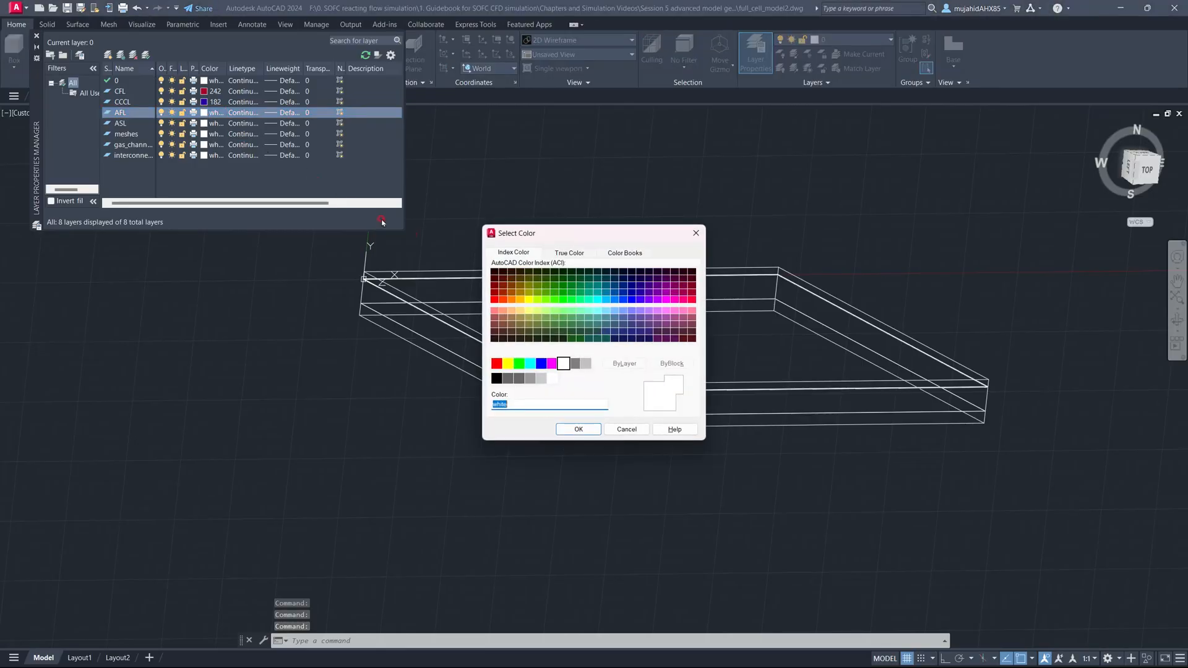
pyautogui.click(590, 324)
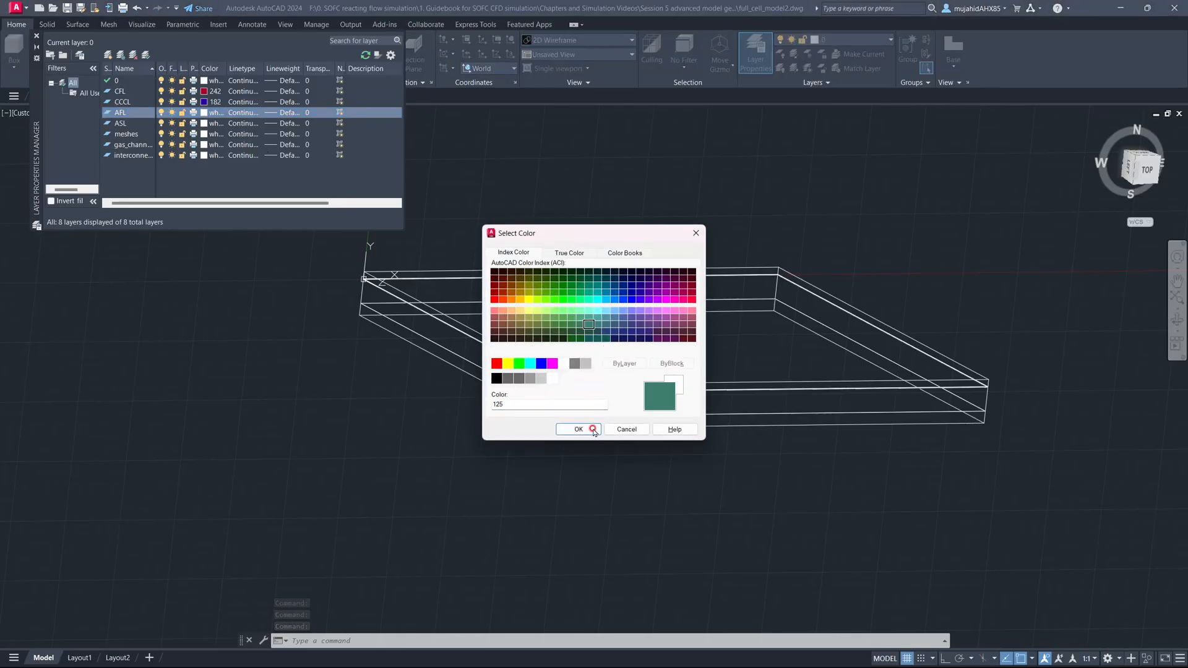
pyautogui.click(578, 429)
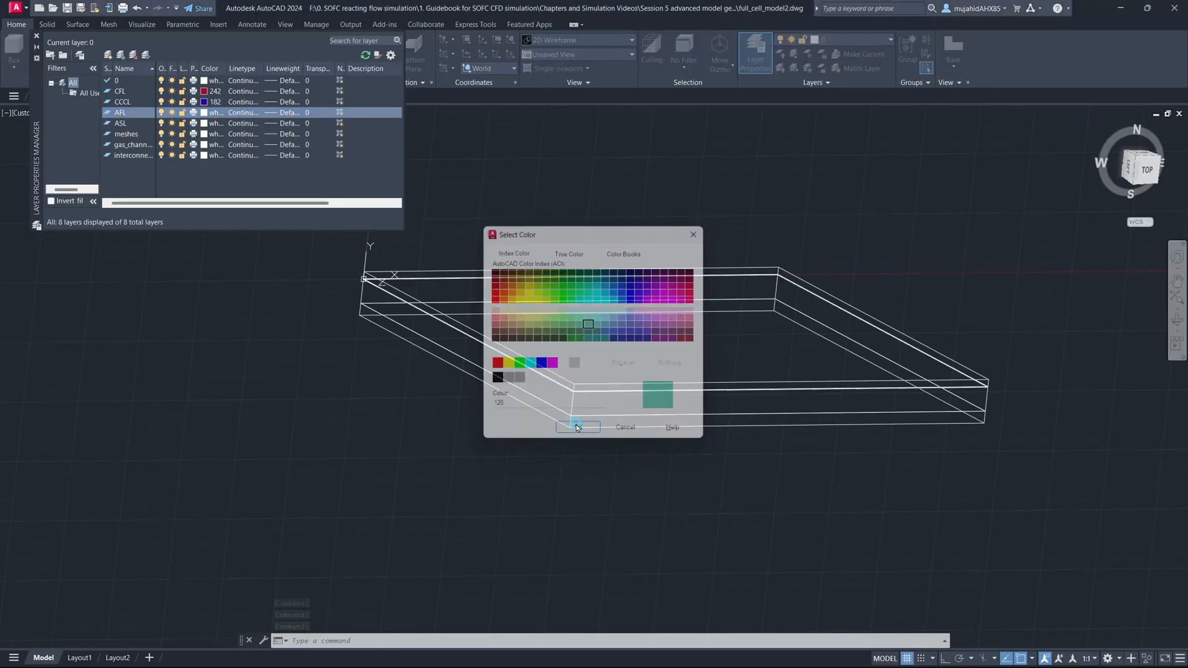
pyautogui.click(204, 124)
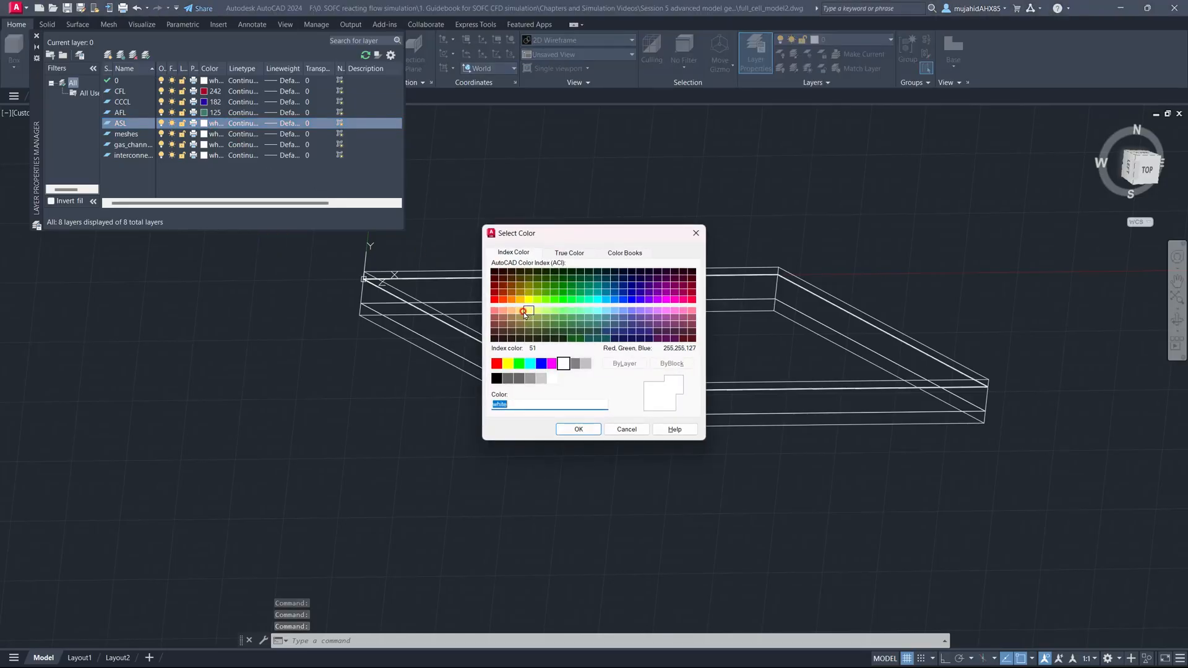
pyautogui.click(520, 312)
pyautogui.click(579, 429)
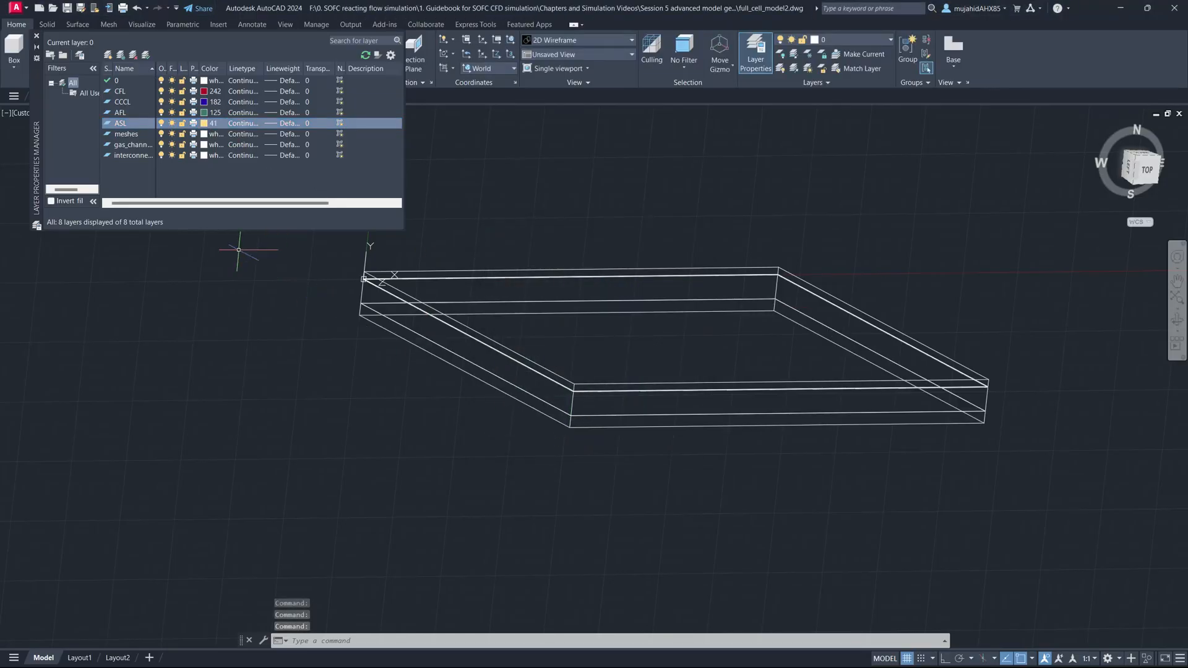
# Set the meshes layer's color to index 9 and the gas_channels layer's color to index 64.
pyautogui.click(204, 134)
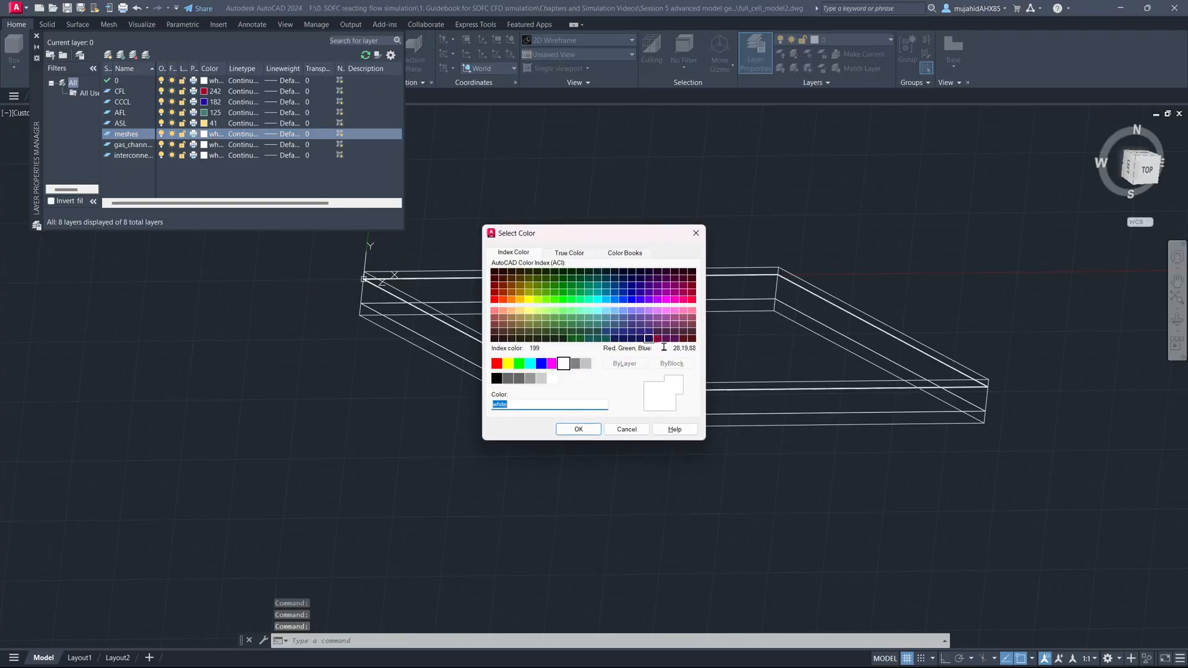
pyautogui.click(585, 363)
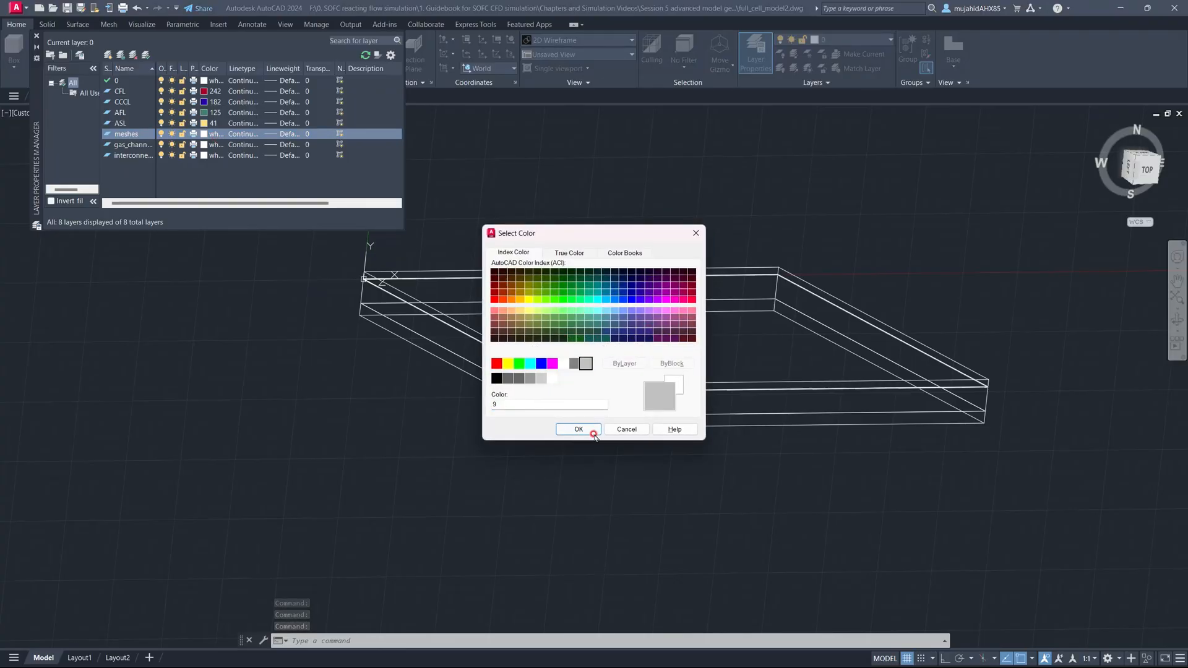
pyautogui.click(579, 429)
pyautogui.click(171, 191)
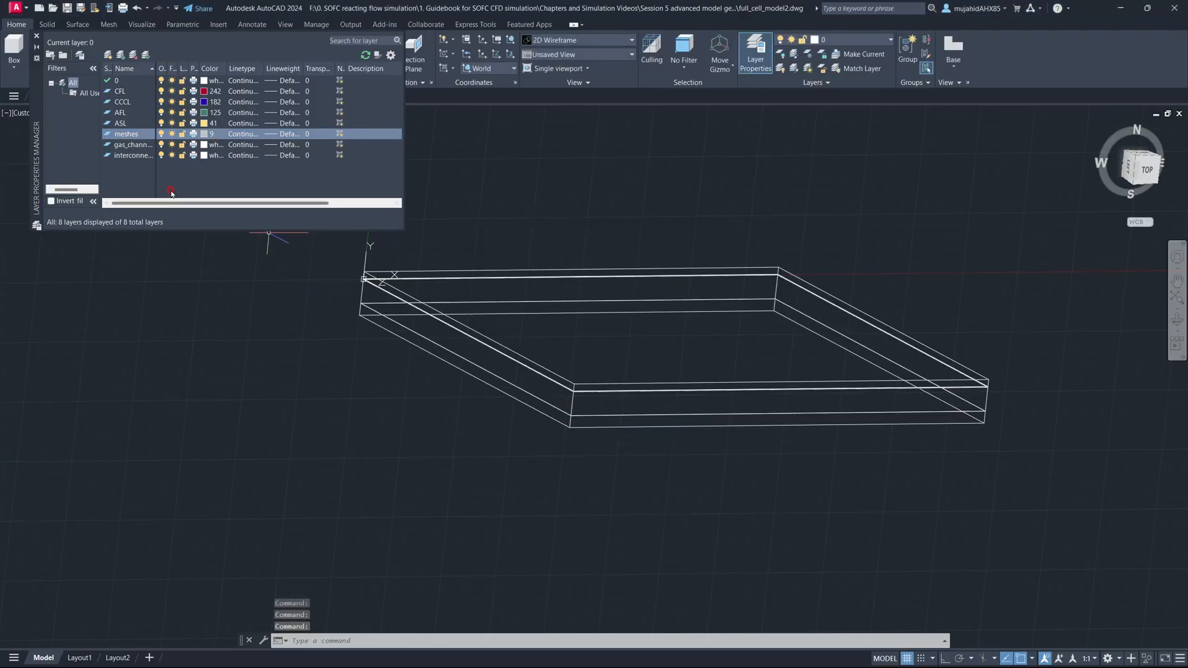
pyautogui.click(205, 146)
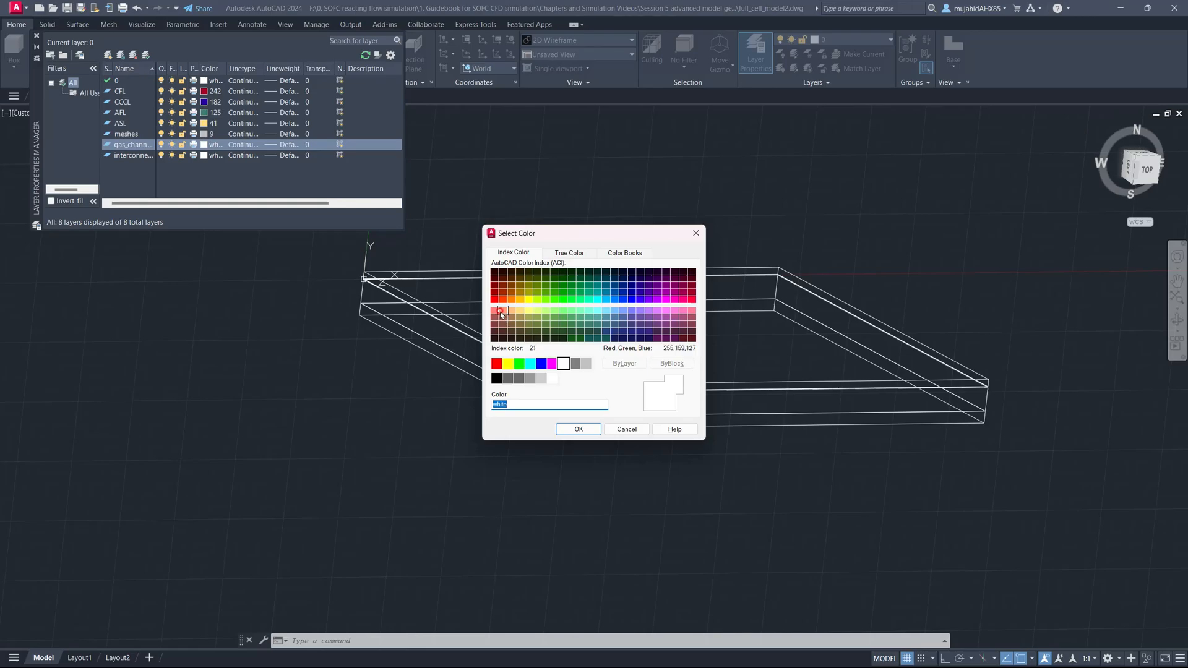
pyautogui.click(509, 313)
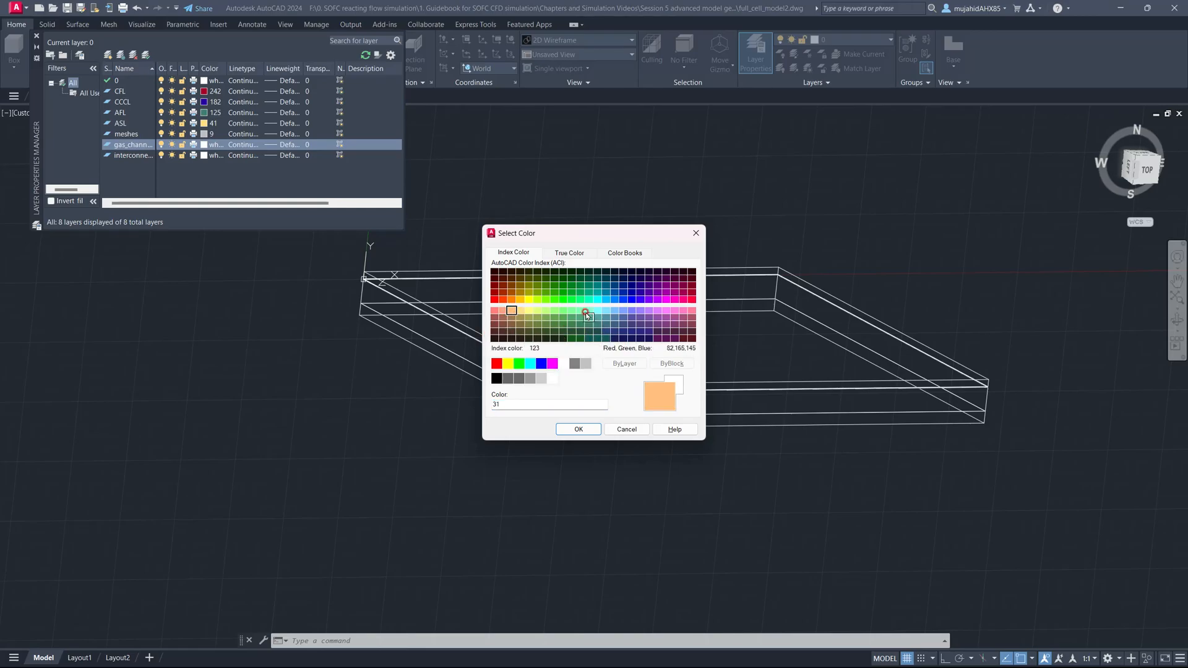
pyautogui.click(537, 289)
pyautogui.click(576, 428)
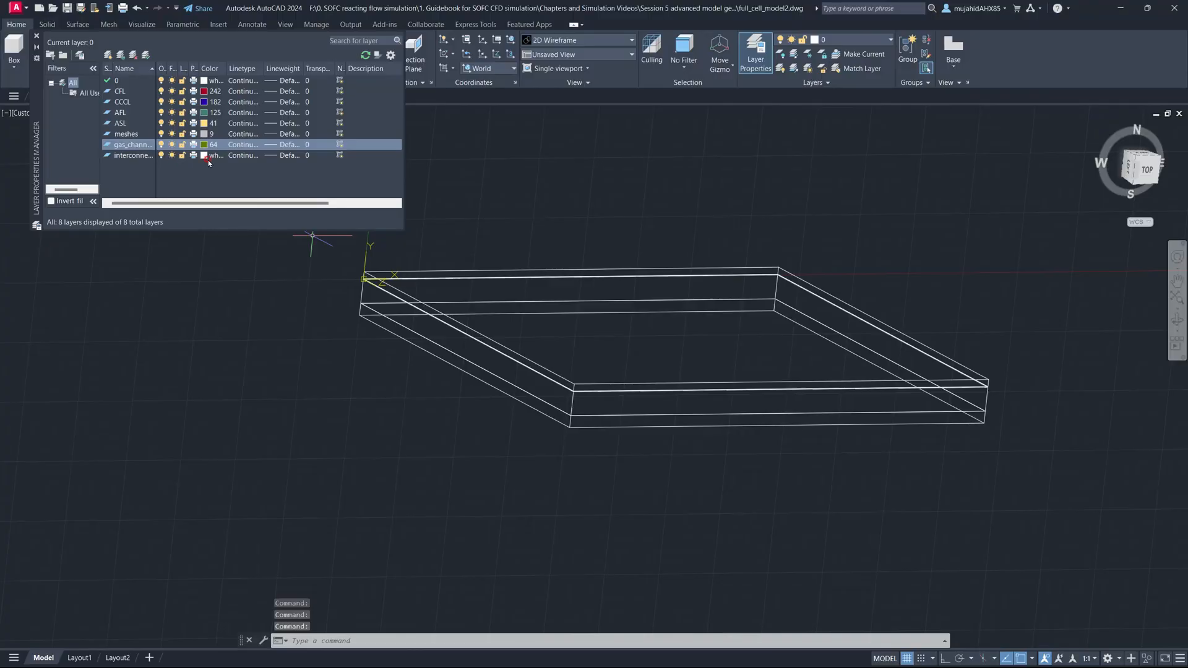
# Set the interconnects layer's color to index 8 and close the layer manager.
pyautogui.click(205, 156)
pyautogui.click(575, 363)
pyautogui.click(591, 432)
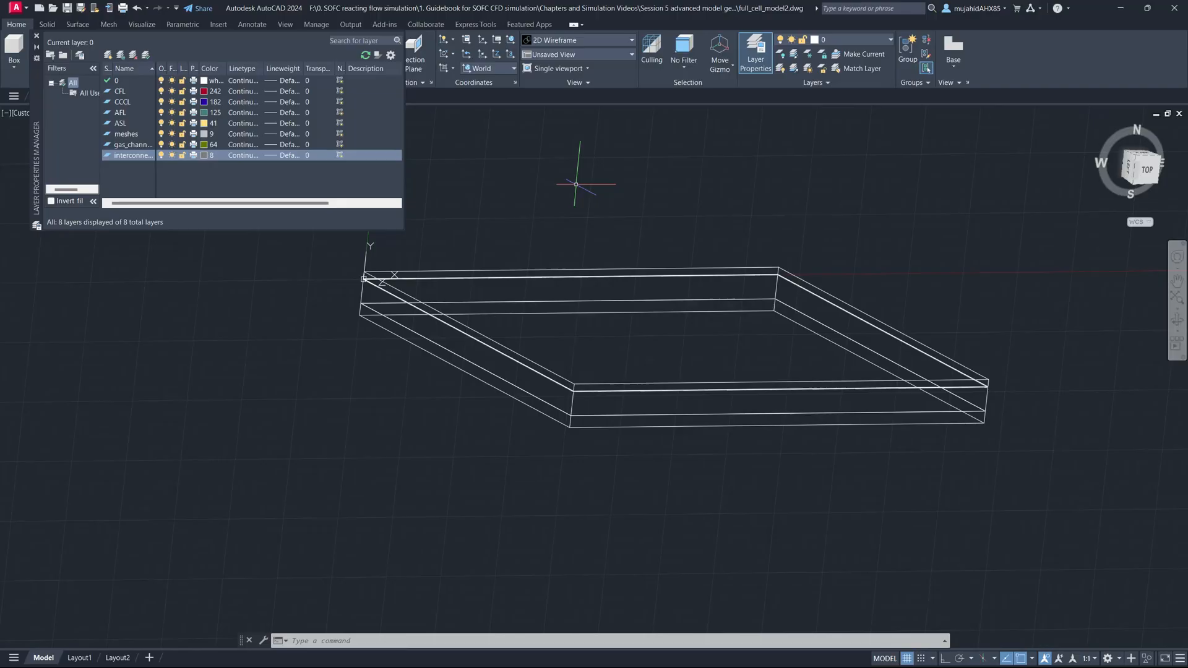
pyautogui.click(423, 183)
pyautogui.press('Escape')
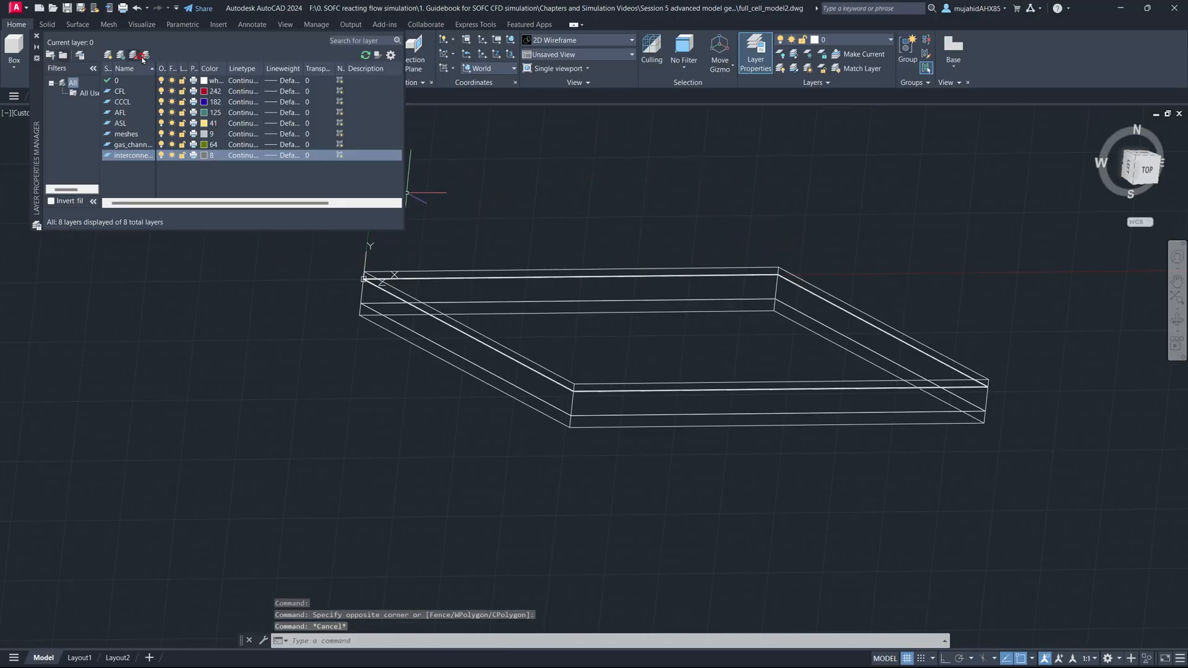
pyautogui.click(37, 36)
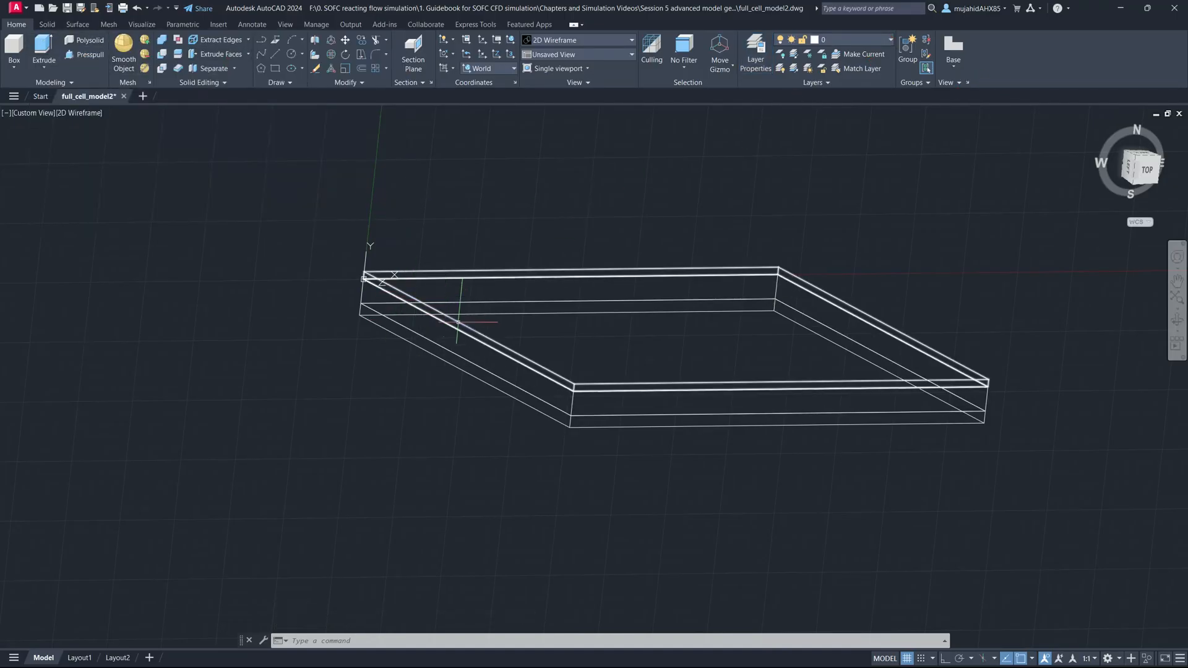
# Assign the topmost slab of the cell stack to the meshes layer.
pyautogui.keyDown('shift'); pyautogui.moveTo(415, 316); pyautogui.dragTo(414, 336, button='middle'); pyautogui.keyUp('shift')
pyautogui.scroll(-4, 378, 306)
pyautogui.scroll(6, 374, 304)
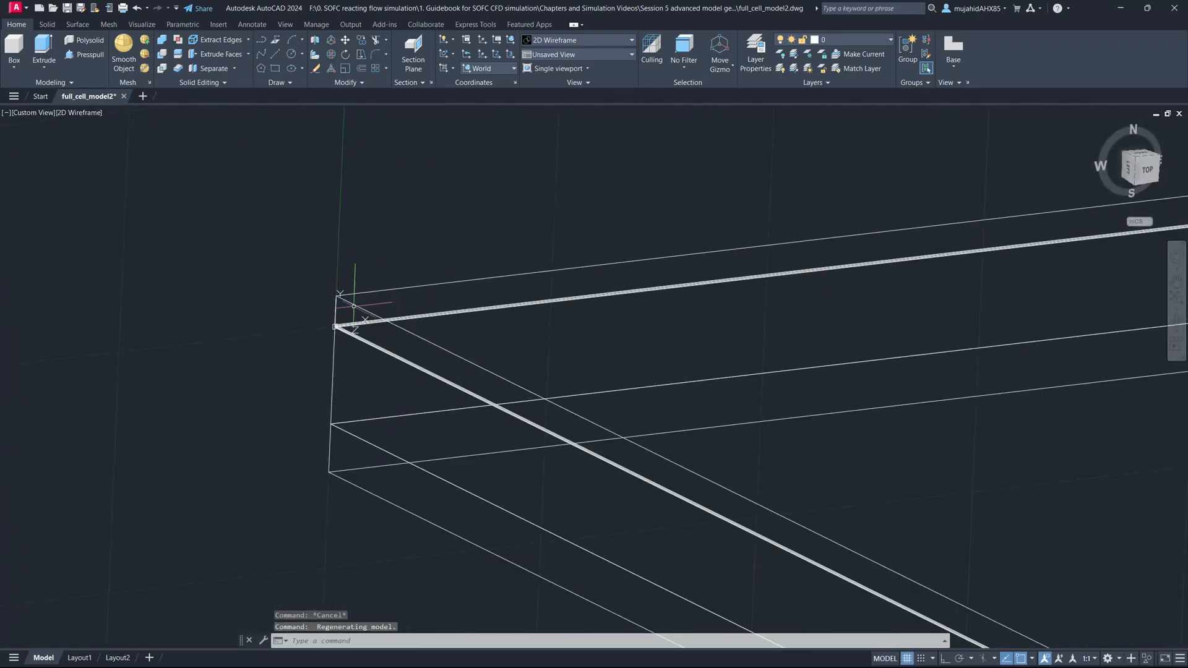
pyautogui.click(357, 276)
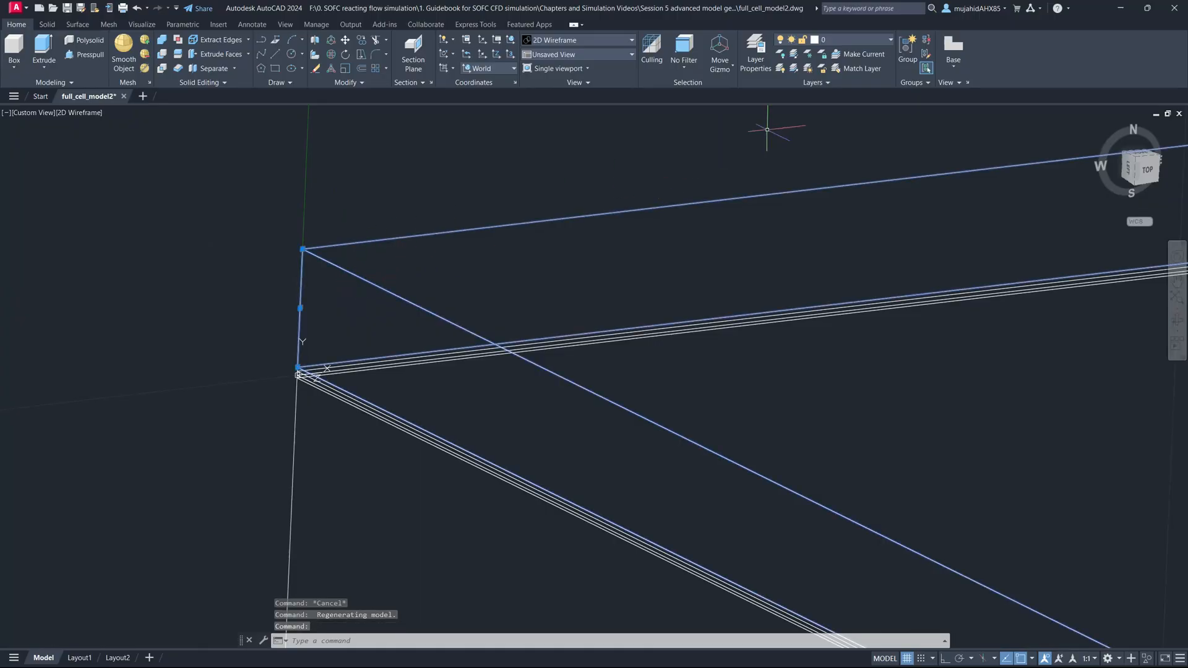
pyautogui.click(889, 39)
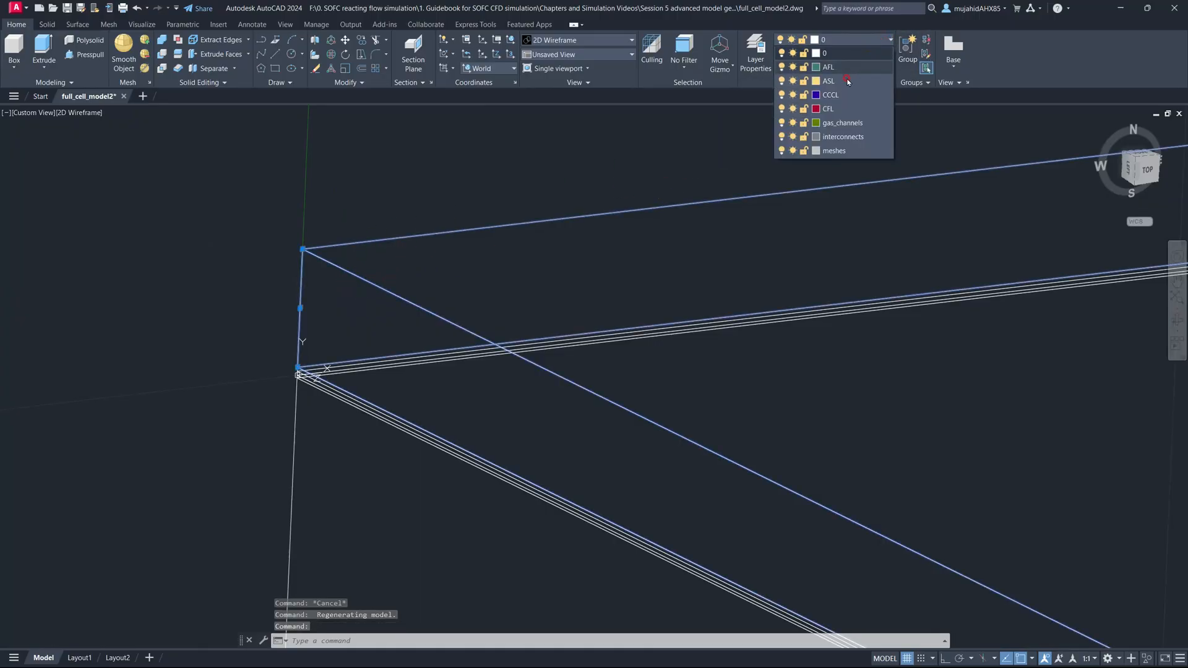
pyautogui.click(834, 150)
pyautogui.press('Escape')
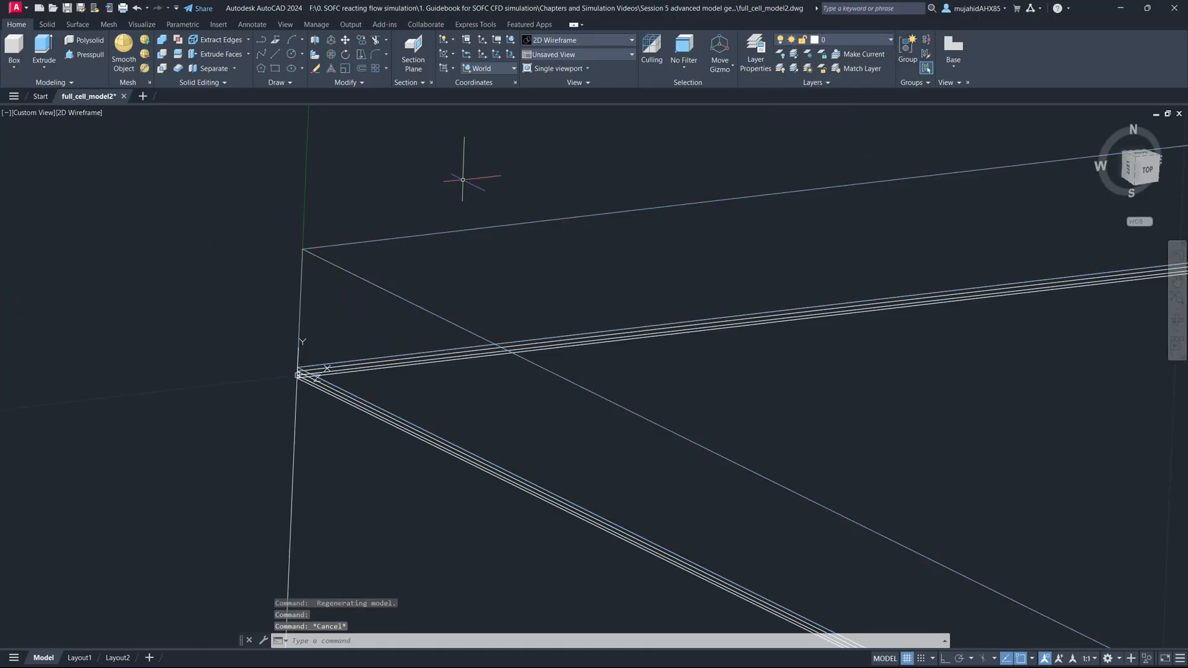
# Assign the bottommost slab of the cell stack to the meshes layer.
pyautogui.scroll(5, 467, 180)
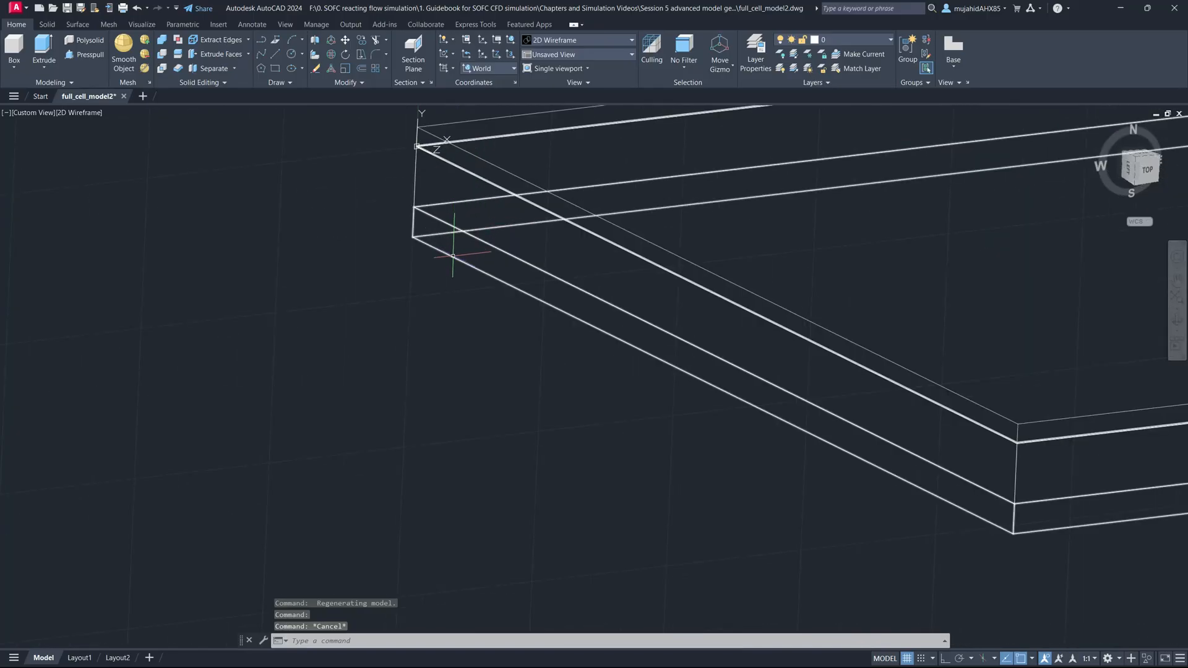
pyautogui.click(454, 246)
pyautogui.click(882, 42)
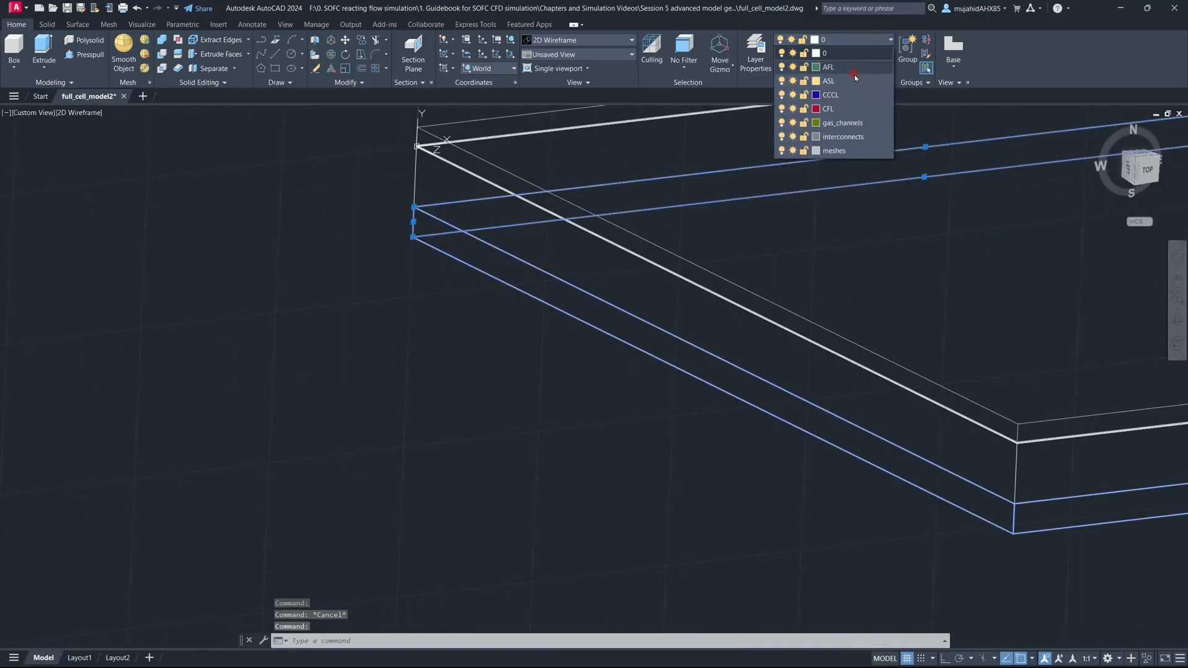
pyautogui.click(829, 151)
pyautogui.press('Escape')
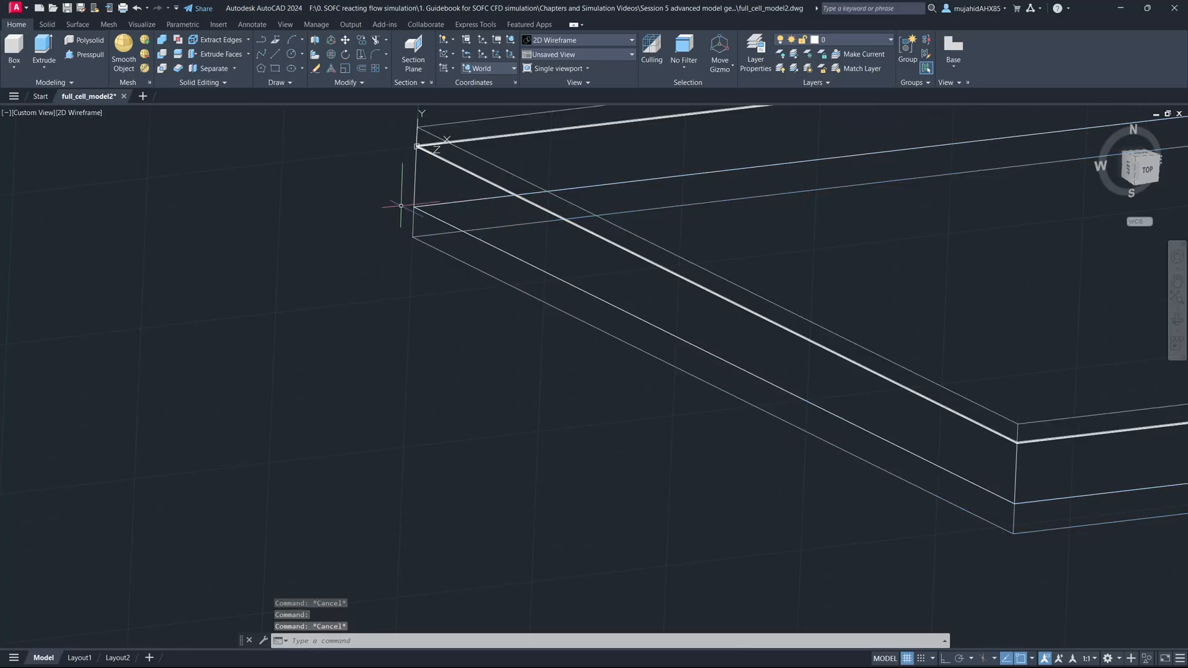
# Assign the thick slab directly above the bottom mesh to the ASL layer.
pyautogui.scroll(2, 403, 198)
pyautogui.click(423, 180)
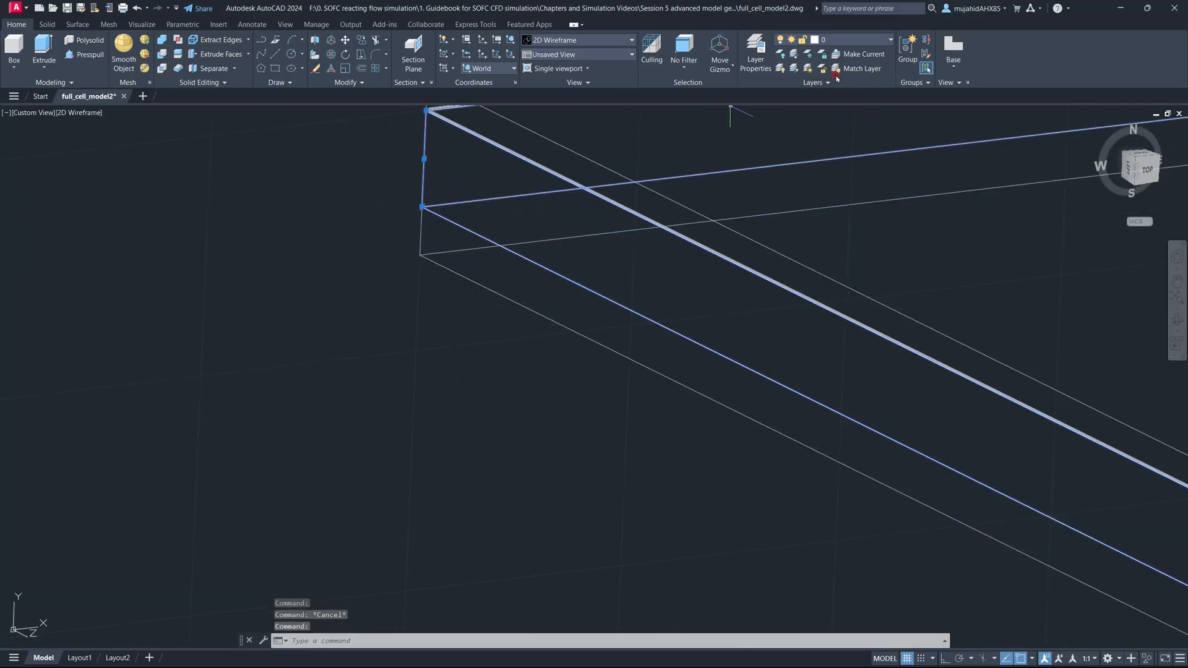
pyautogui.click(866, 40)
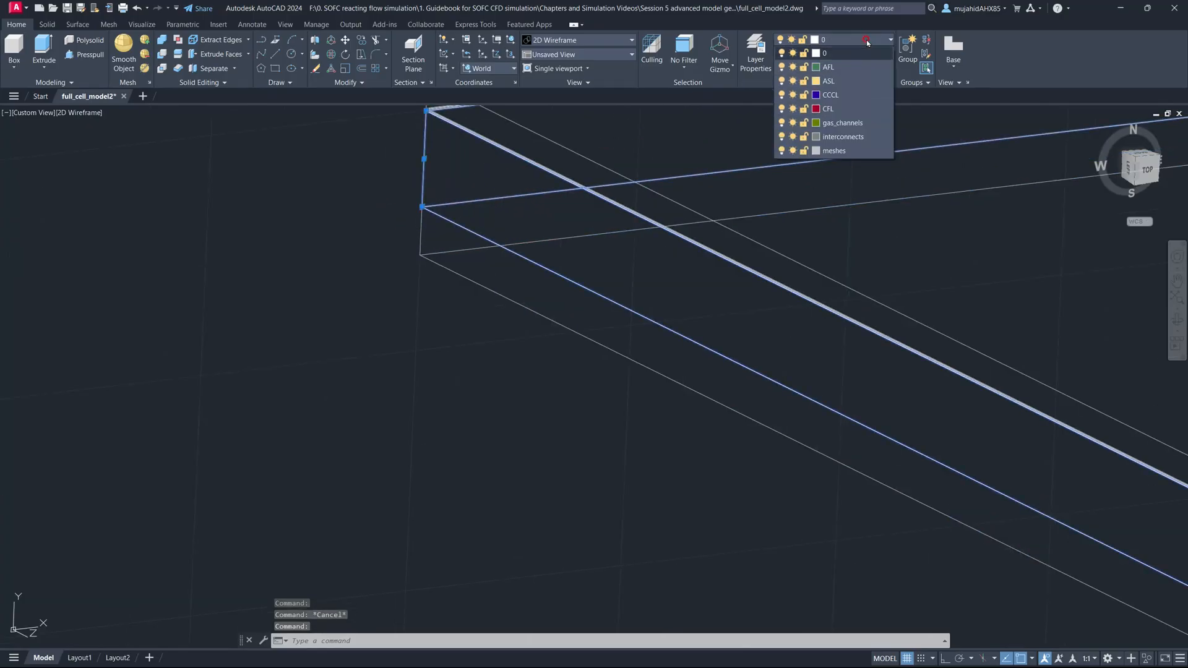
pyautogui.click(858, 71)
pyautogui.press('Escape')
# Assign the thin slab directly above the thick anode support slab to the AFL layer.
pyautogui.scroll(2, 437, 139)
pyautogui.scroll(-3, 437, 139)
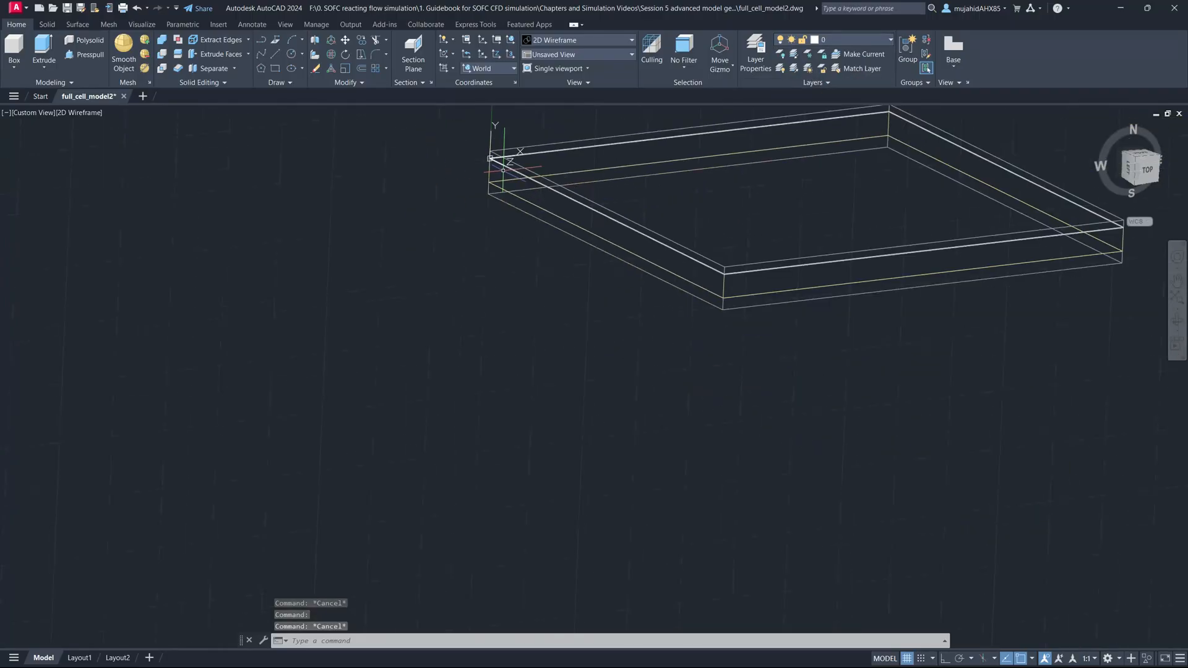
pyautogui.scroll(2, 548, 212)
pyautogui.scroll(2, 567, 311)
pyautogui.scroll(4, 539, 358)
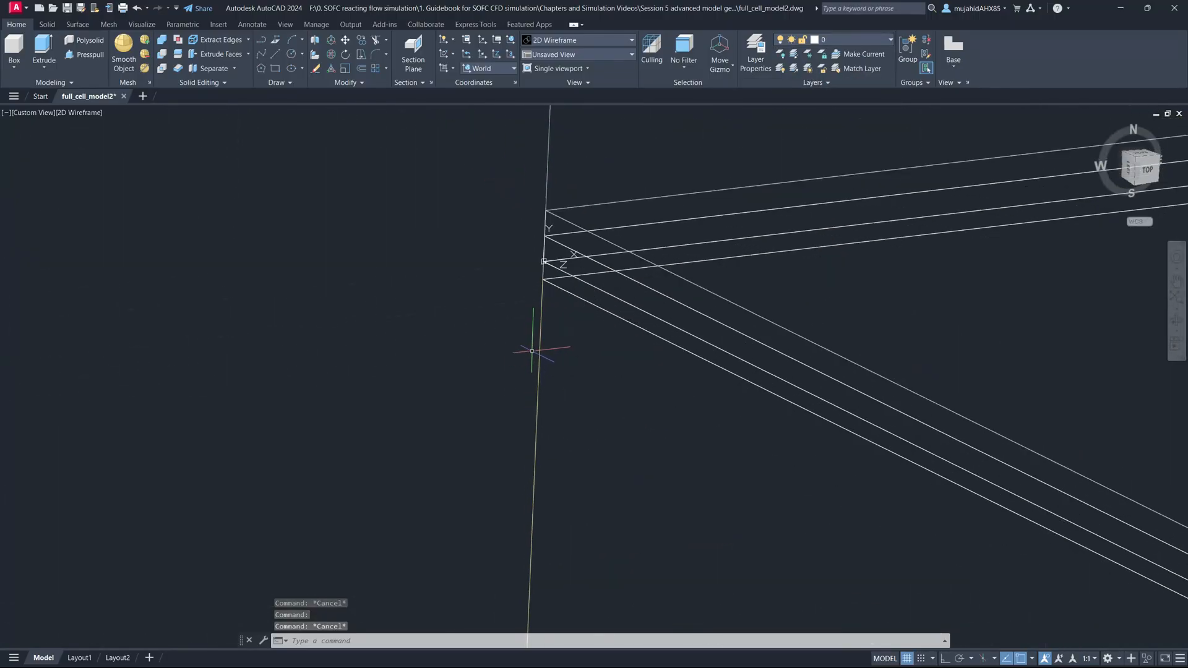
pyautogui.scroll(3, 546, 292)
pyautogui.click(553, 232)
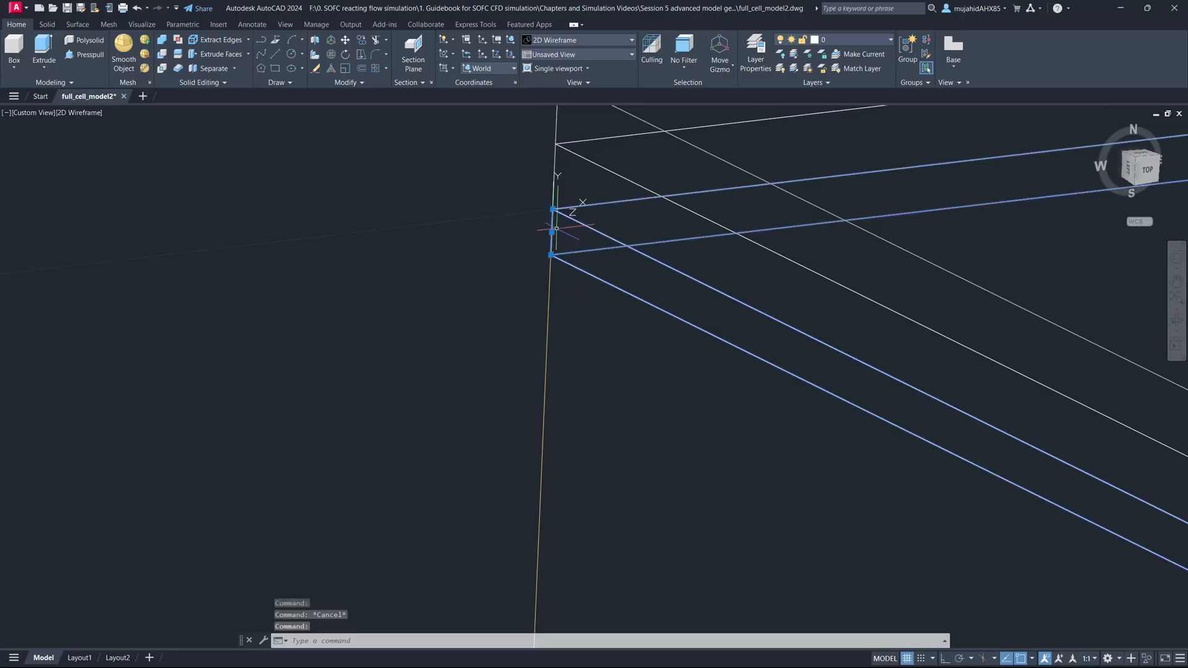
pyautogui.click(860, 45)
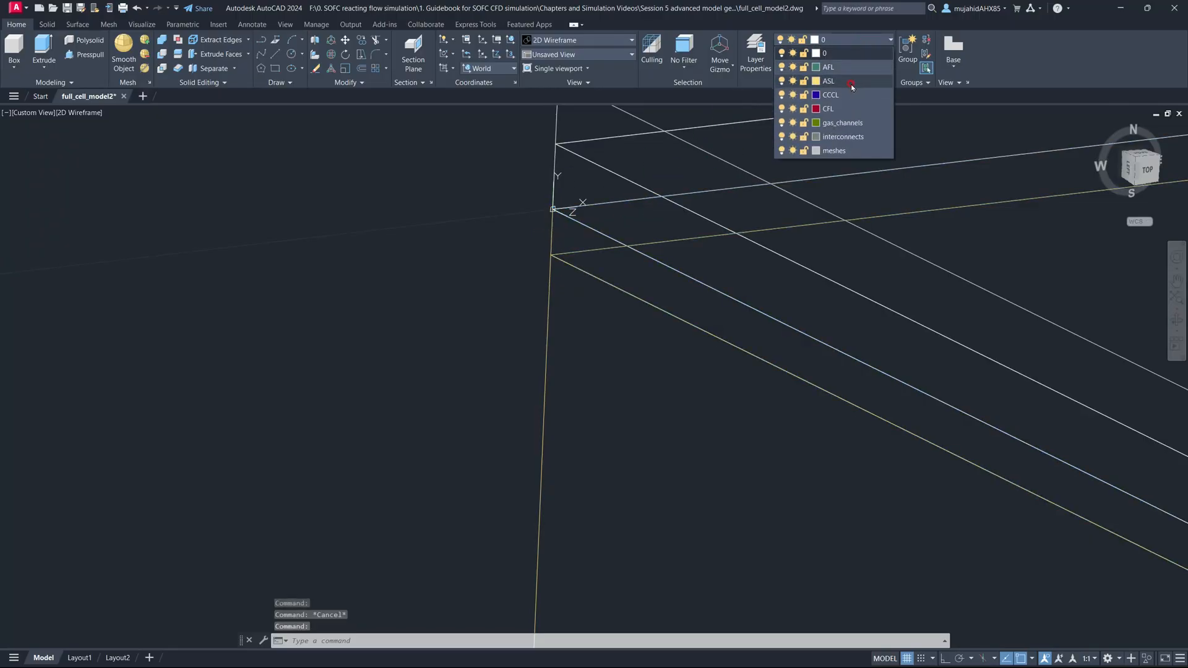
pyautogui.click(832, 67)
pyautogui.press('Escape')
# Assign the second thin slab, directly above the AFL slab, to the CFL layer.
pyautogui.click(554, 179)
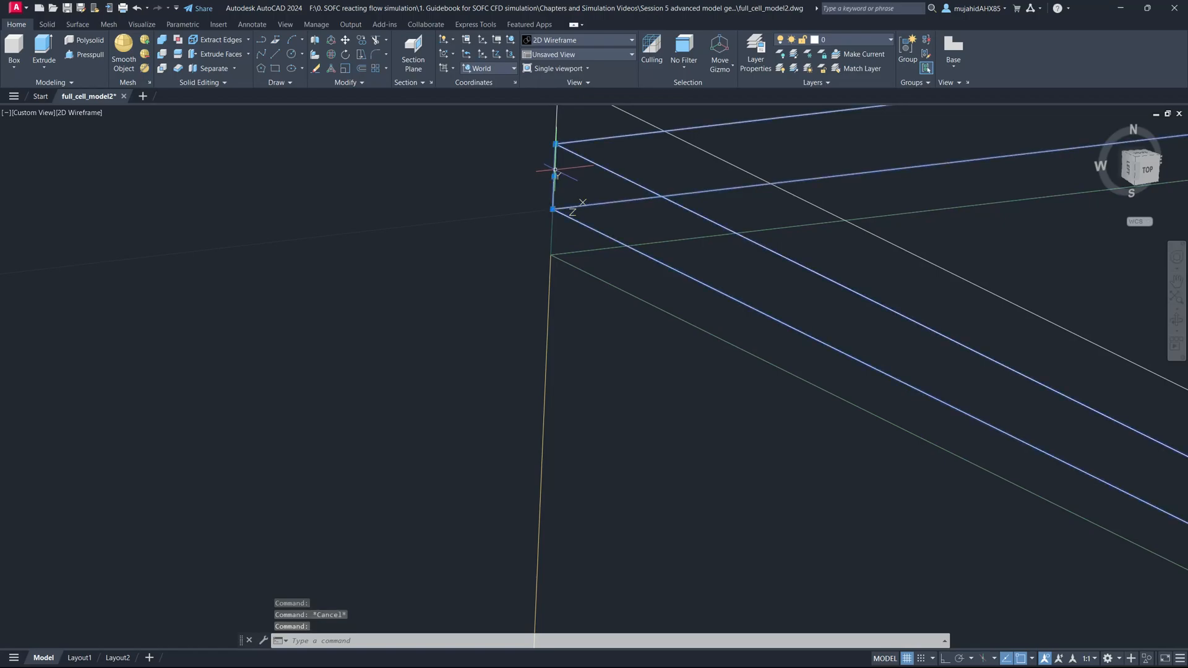
pyautogui.click(882, 42)
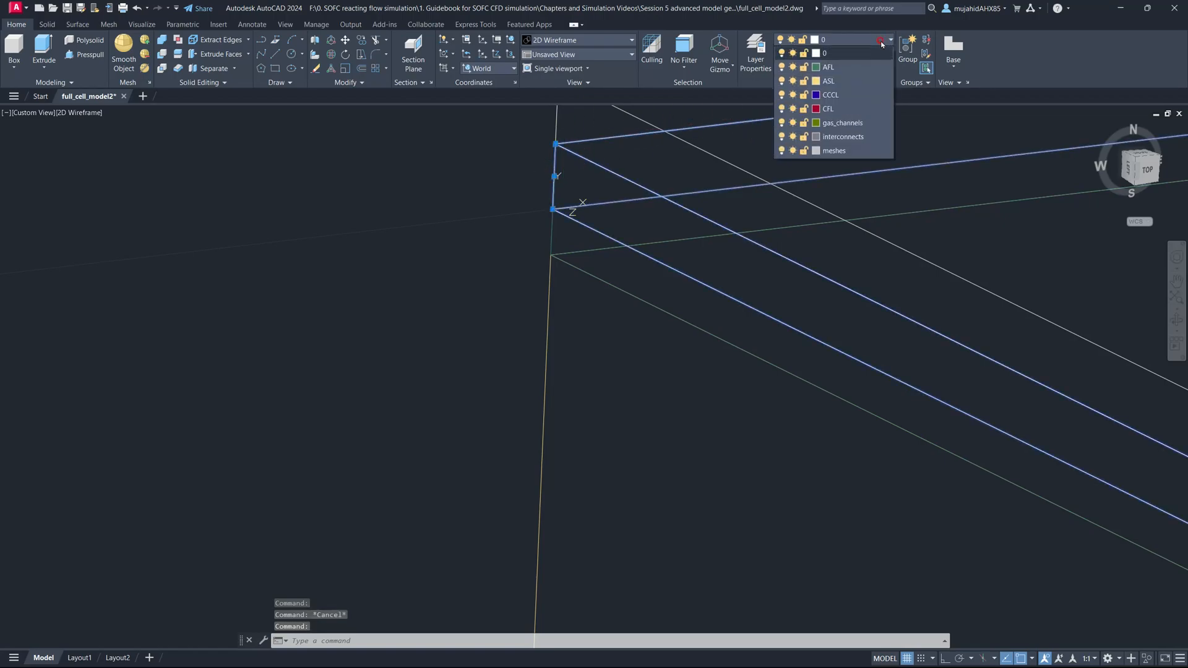
pyautogui.click(848, 109)
pyautogui.press('Escape')
# Assign the third thin slab, between the CFL slab and the top mesh, to the CCCL layer.
pyautogui.click(557, 124)
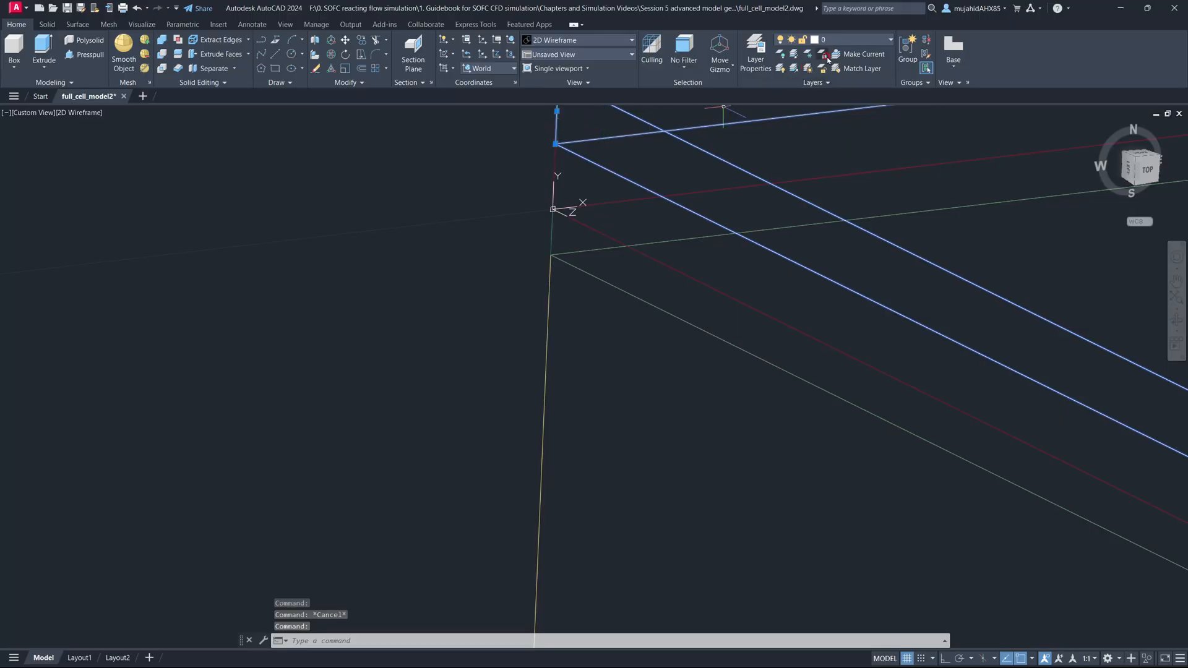
pyautogui.click(868, 44)
pyautogui.click(849, 86)
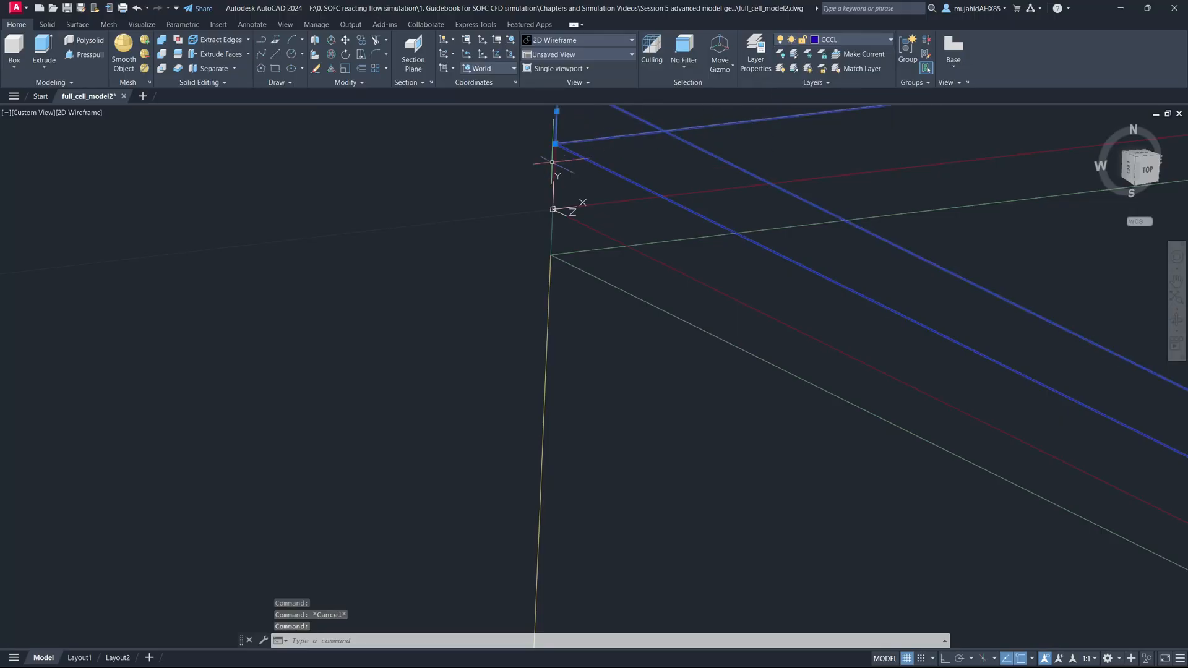
pyautogui.press('Escape')
# Switch the model's visual style to Conceptual to show the colored layers as shaded solids.
pyautogui.scroll(7, 458, 169)
pyautogui.scroll(-18, 494, 175)
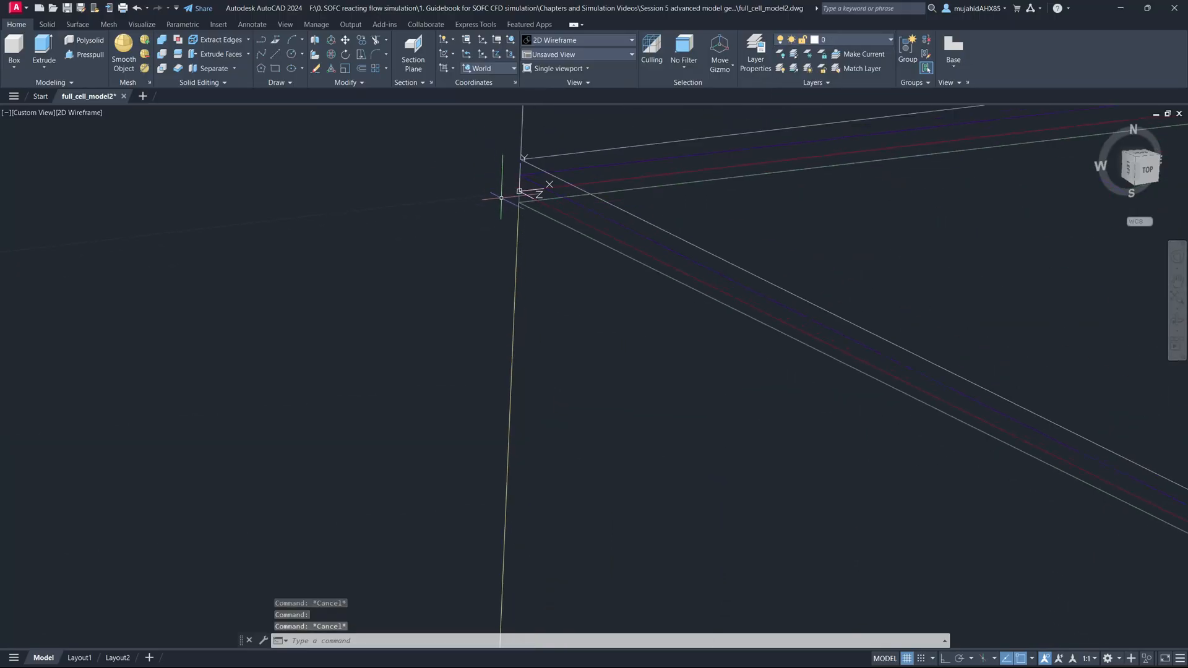
pyautogui.scroll(4, 516, 184)
pyautogui.scroll(2, 516, 184)
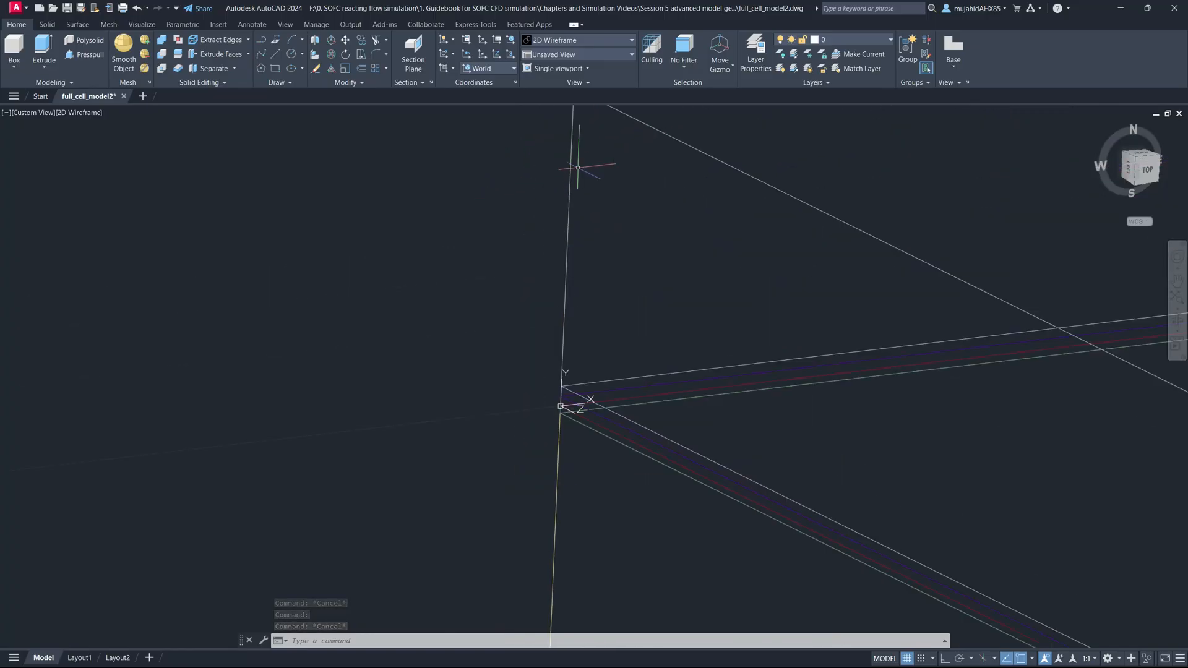
pyautogui.click(612, 41)
pyautogui.click(602, 66)
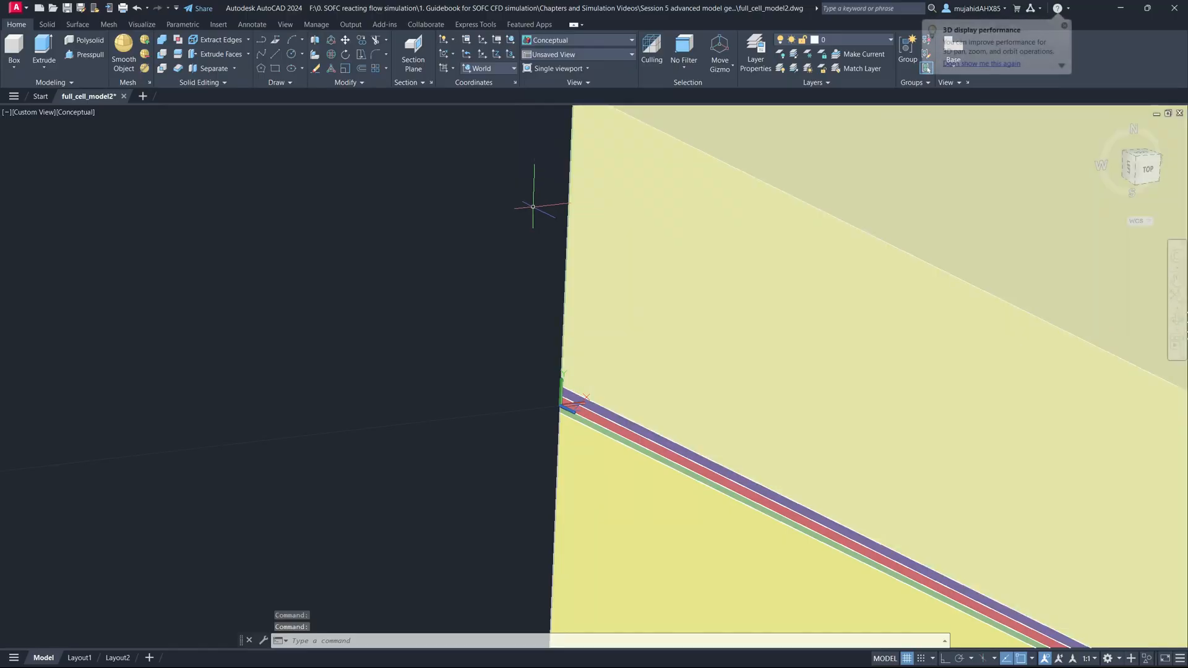
pyautogui.scroll(-8, 554, 334)
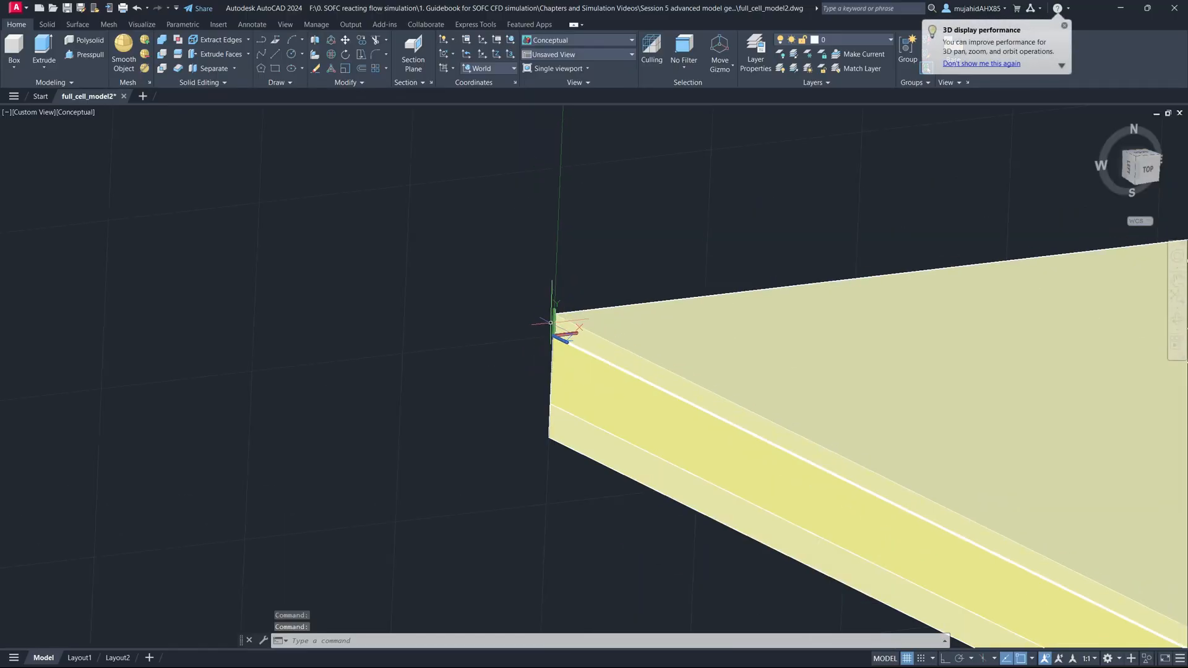
# Check which layer the thick anode support slab is assigned to and examine the slab edges near the origin corner.
pyautogui.click(662, 391)
pyautogui.press('Escape')
pyautogui.press('Escape')
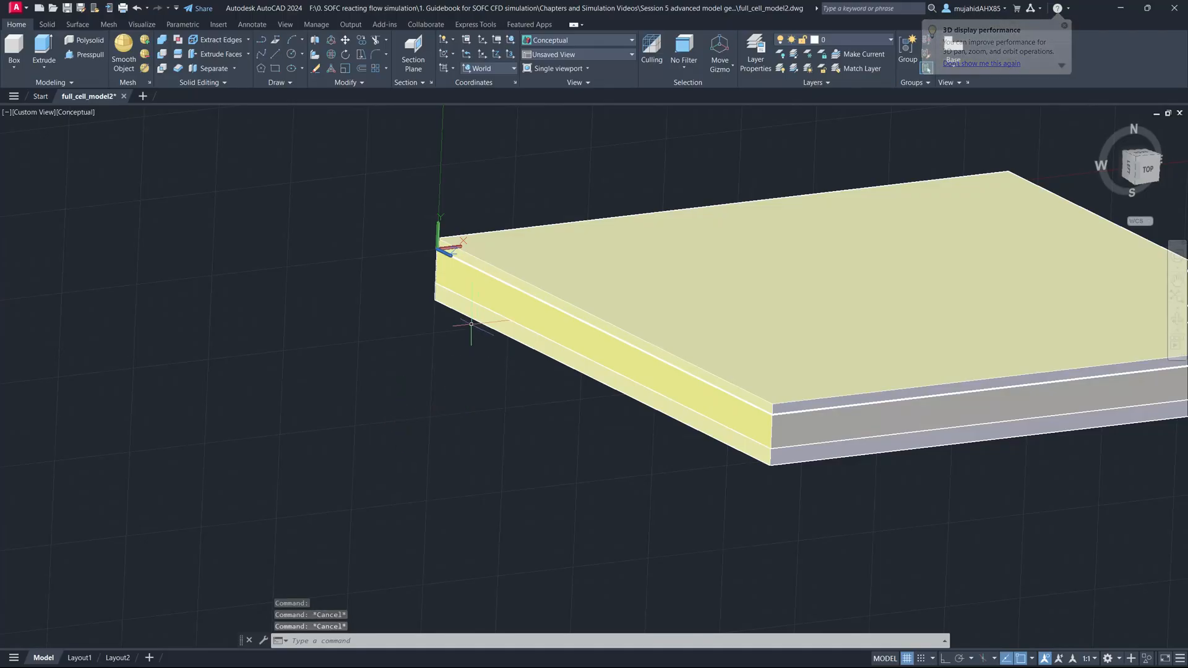
pyautogui.click(492, 284)
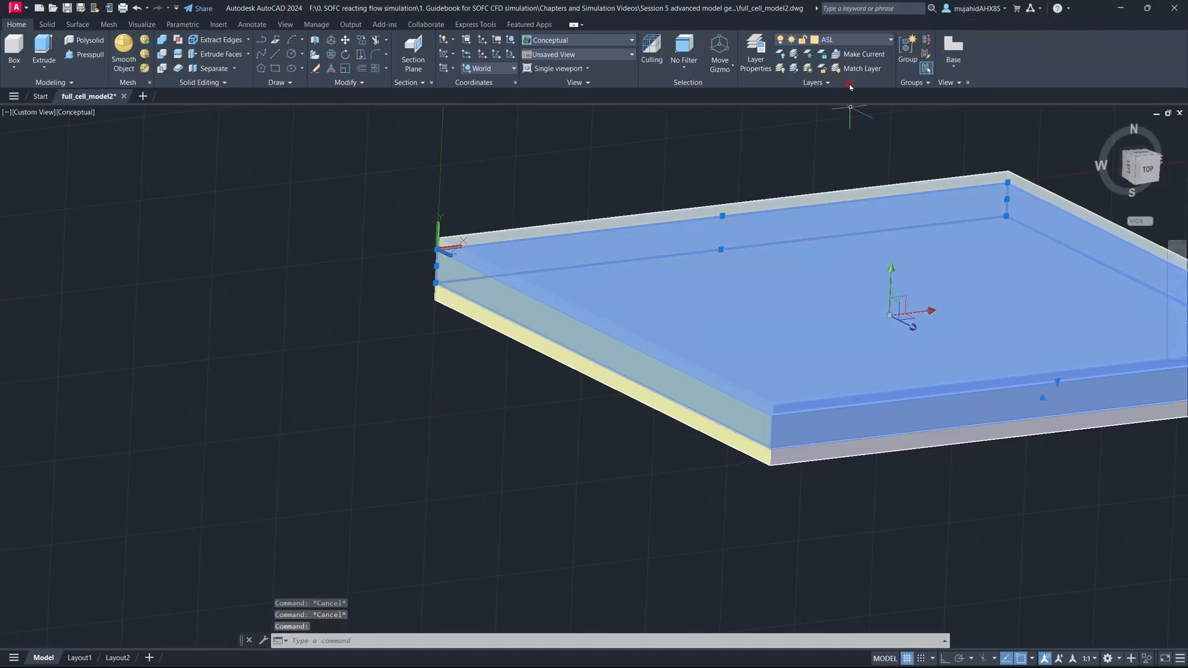
pyautogui.press('Escape')
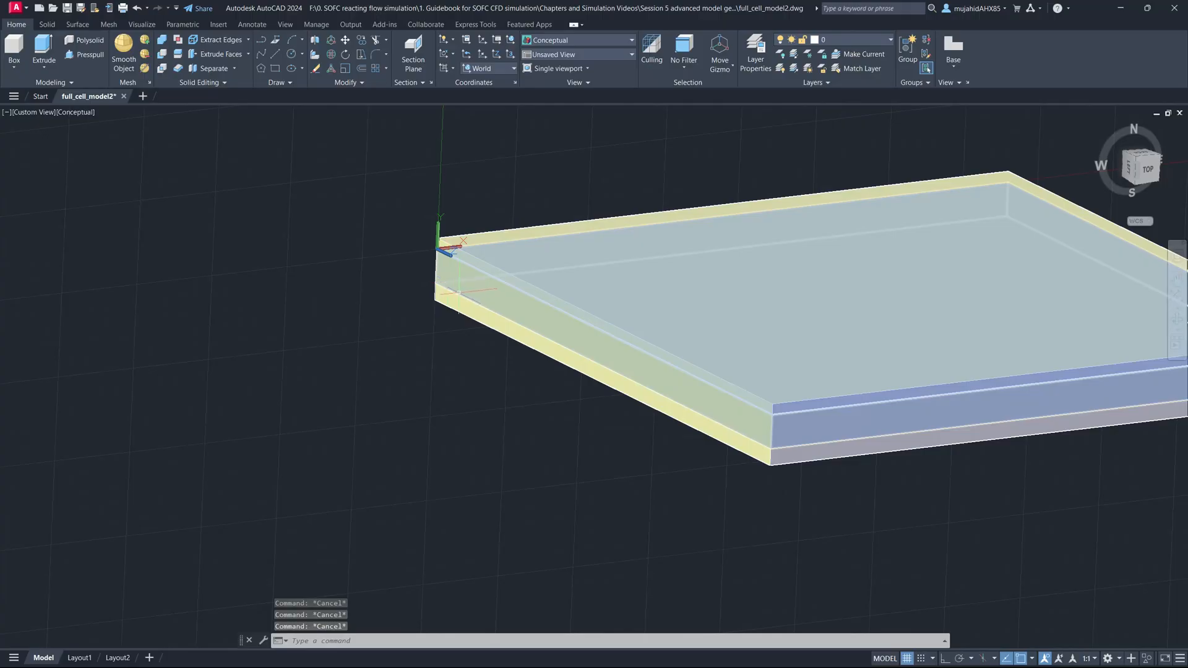
pyautogui.scroll(6, 419, 194)
pyautogui.scroll(3, 394, 183)
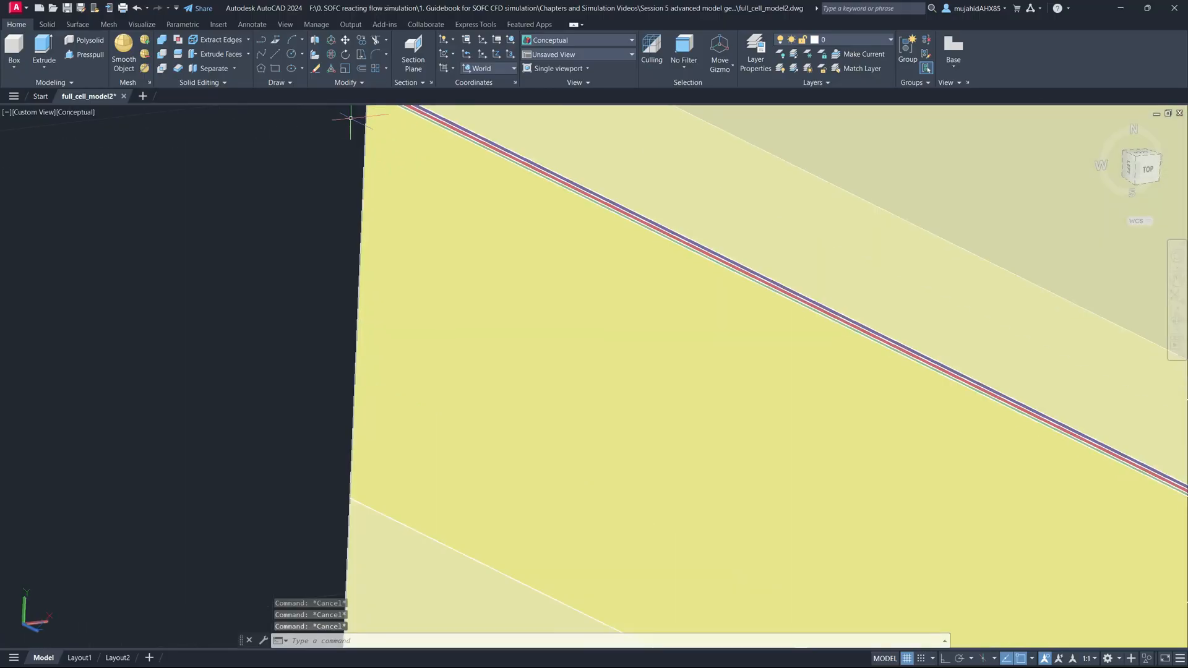
pyautogui.scroll(-5, 456, 354)
# Assign the bottom slab beneath the thick anode support slab to the meshes layer.
pyautogui.click(456, 353)
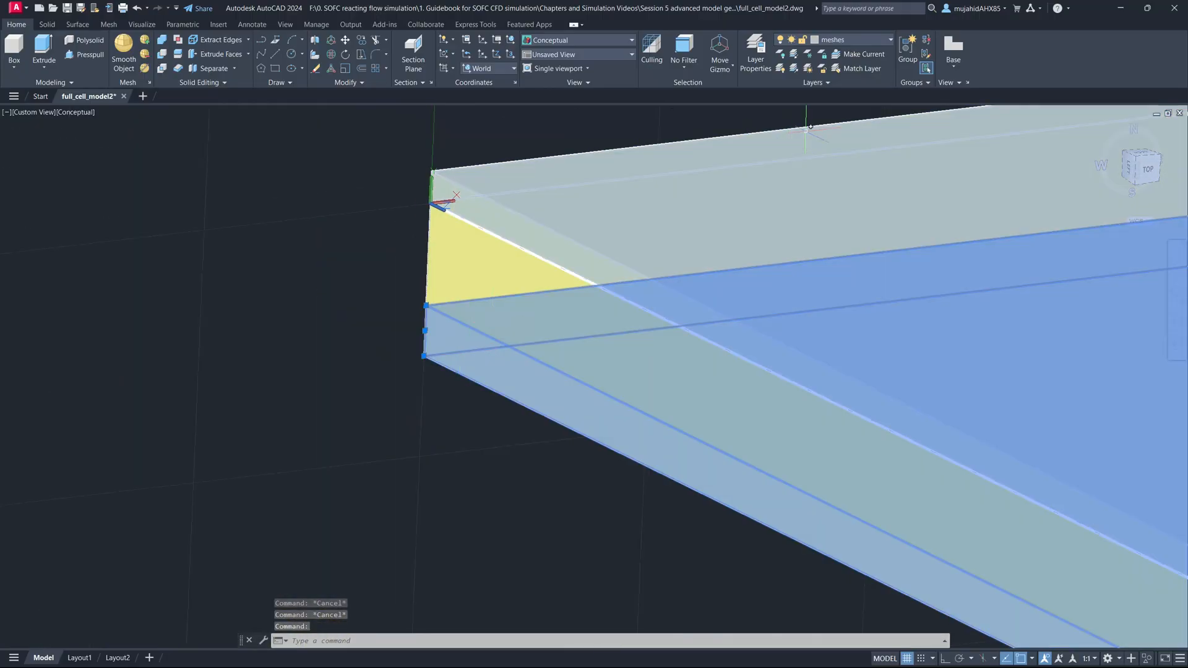
pyautogui.click(866, 40)
pyautogui.click(834, 151)
pyautogui.press('Escape')
pyautogui.click(446, 349)
pyautogui.click(860, 40)
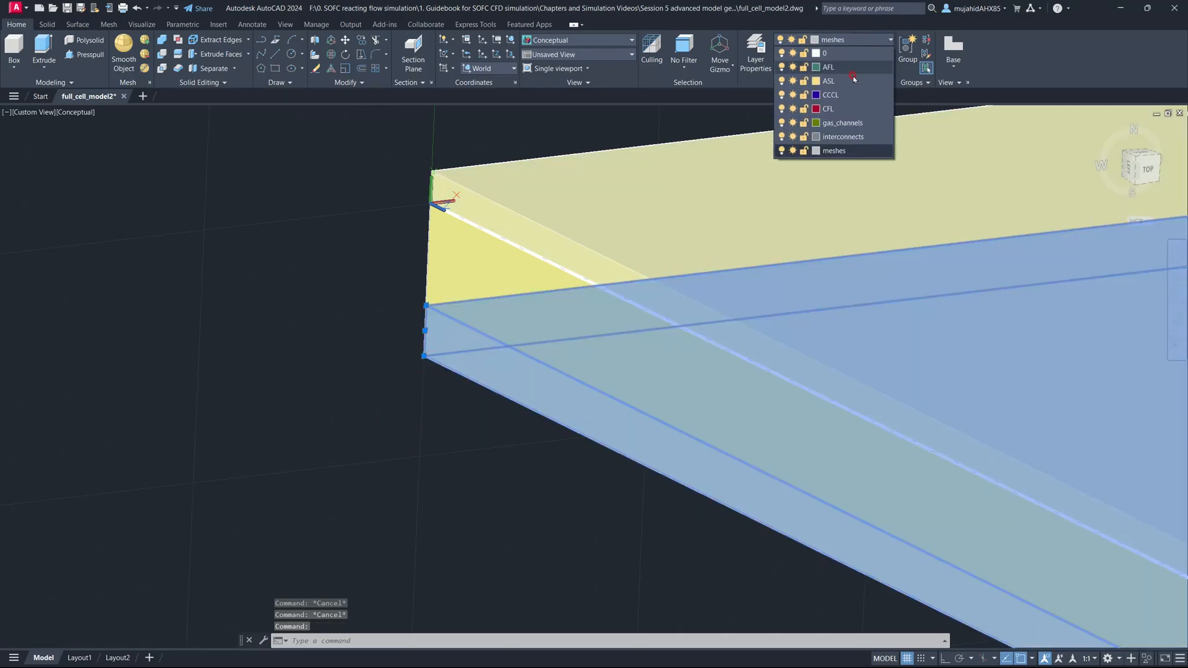
pyautogui.click(834, 151)
pyautogui.press('Escape')
# Check the layer assignments of the top mesh and thick anode support slabs, and examine the thin slabs between them.
pyautogui.click(488, 197)
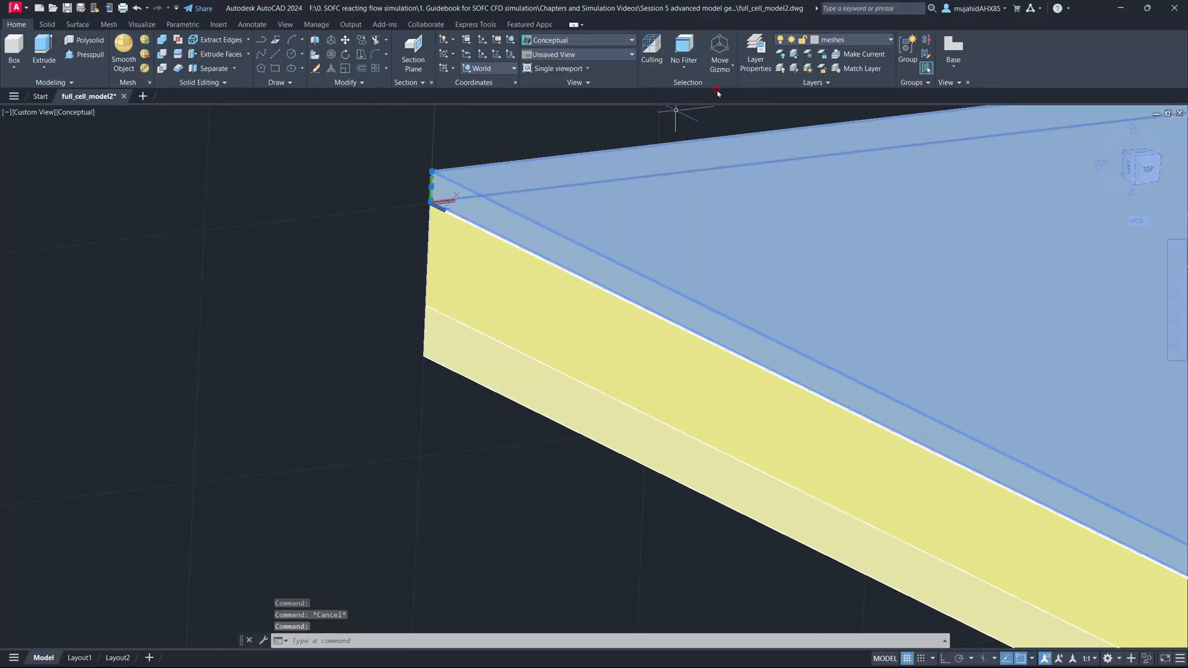
pyautogui.press('Escape')
pyautogui.scroll(2, 434, 185)
pyautogui.scroll(2, 434, 182)
pyautogui.scroll(4, 434, 182)
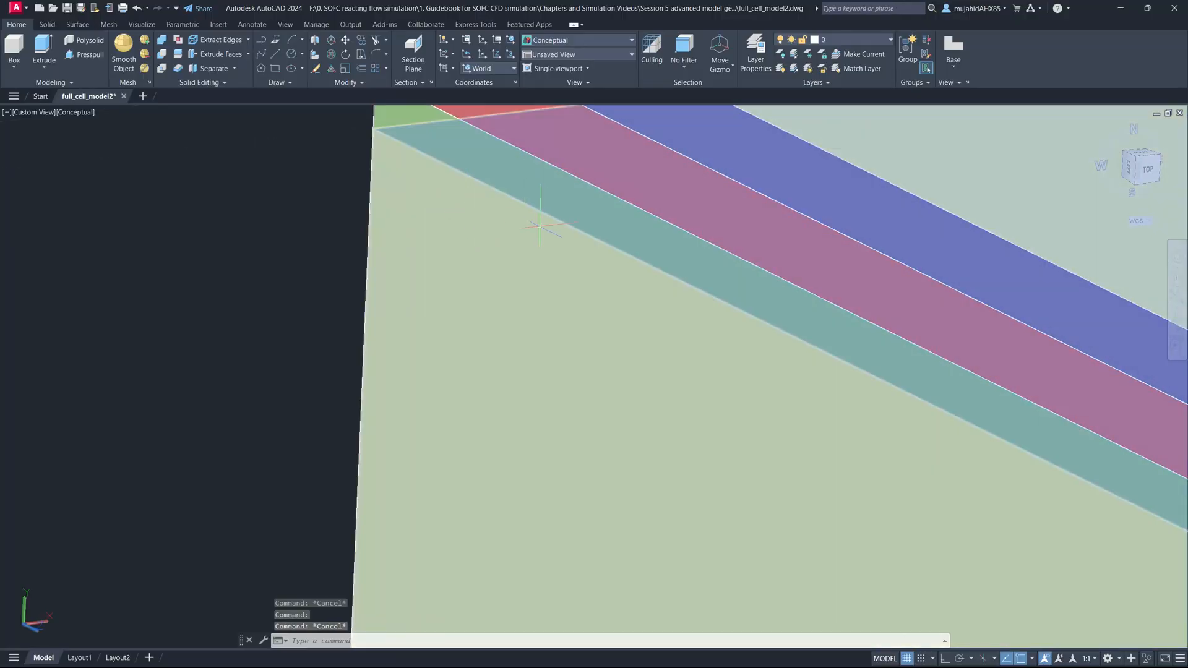
pyautogui.scroll(1, 567, 172)
pyautogui.scroll(-10, 567, 172)
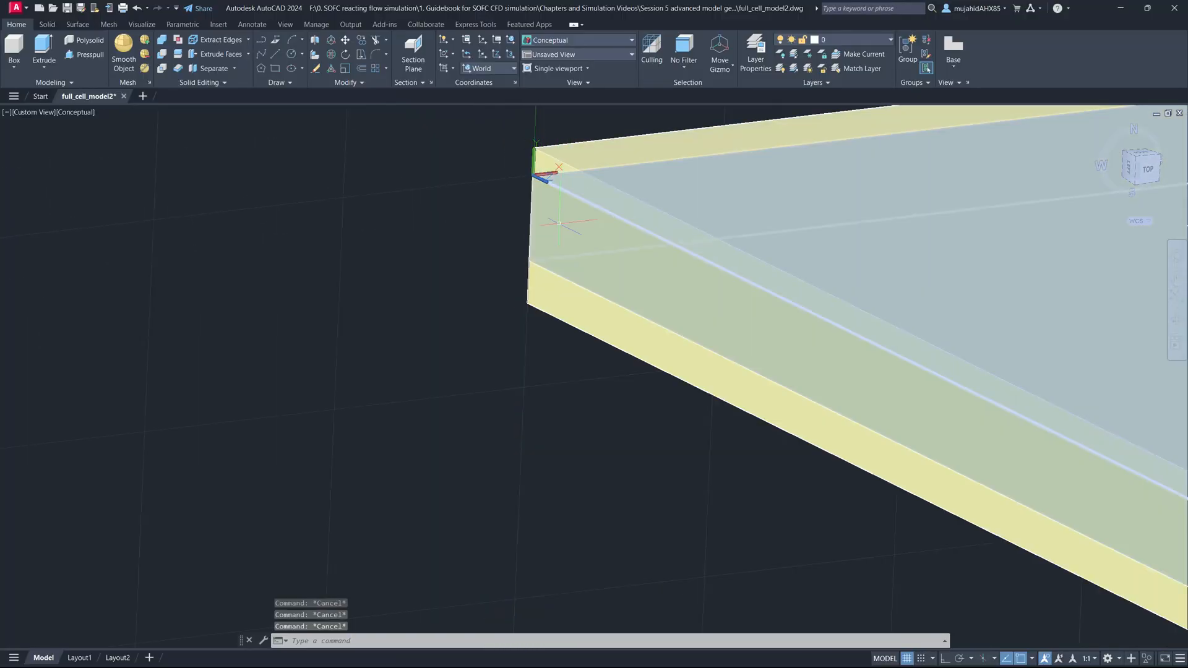
pyautogui.click(541, 176)
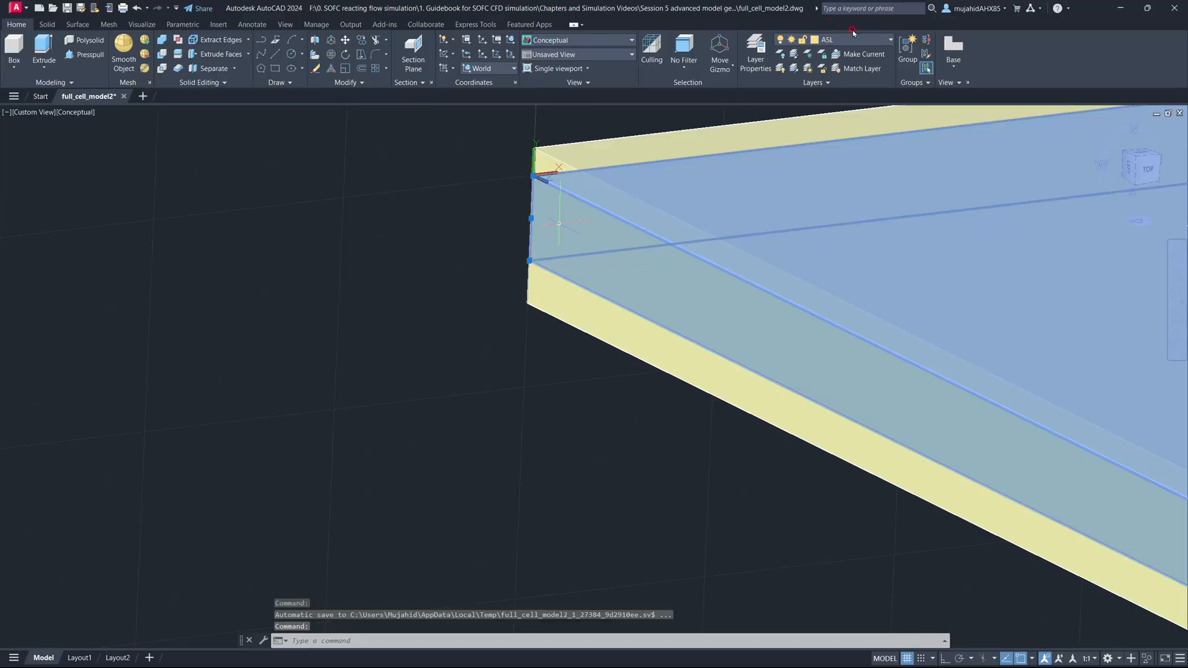
pyautogui.press('Escape')
pyautogui.scroll(6, 507, 196)
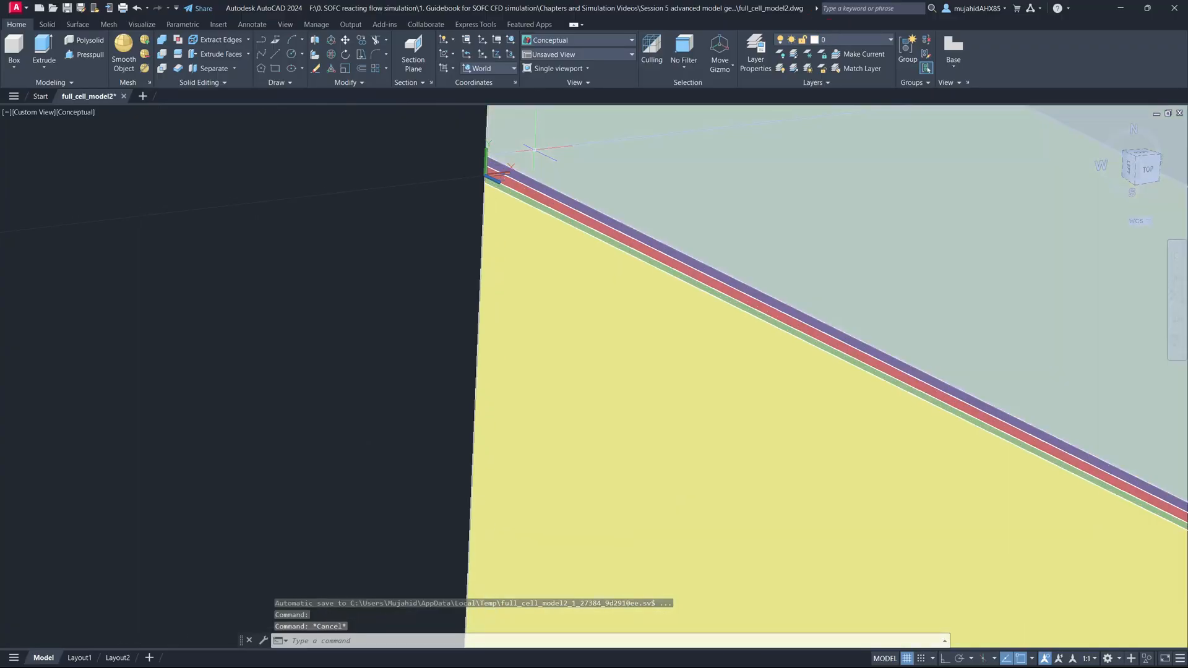
pyautogui.scroll(-8, 507, 196)
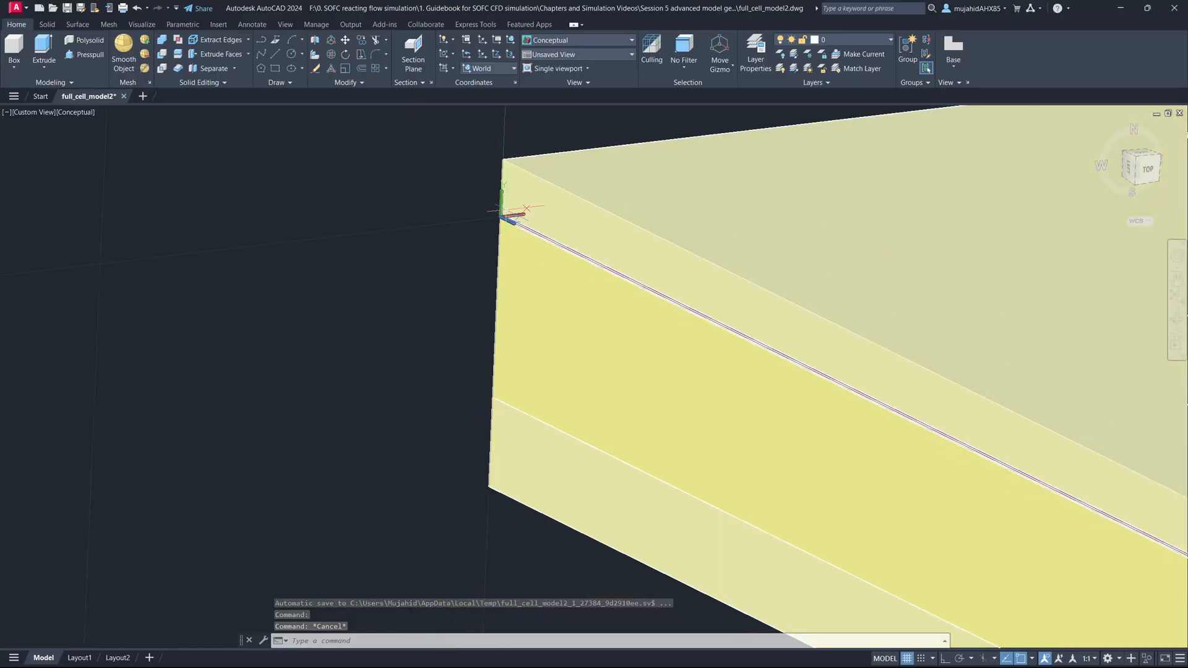
# Change the color of the meshes layer to dark gray index color 251 and close the layer properties.
pyautogui.click(757, 45)
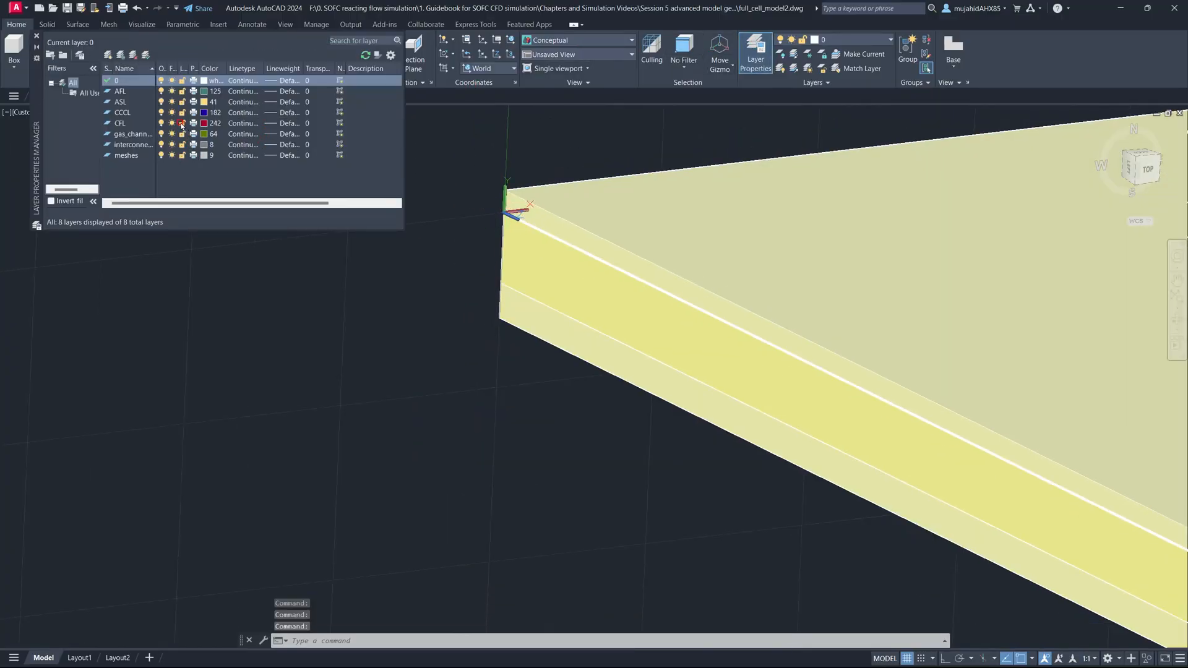
pyautogui.click(135, 156)
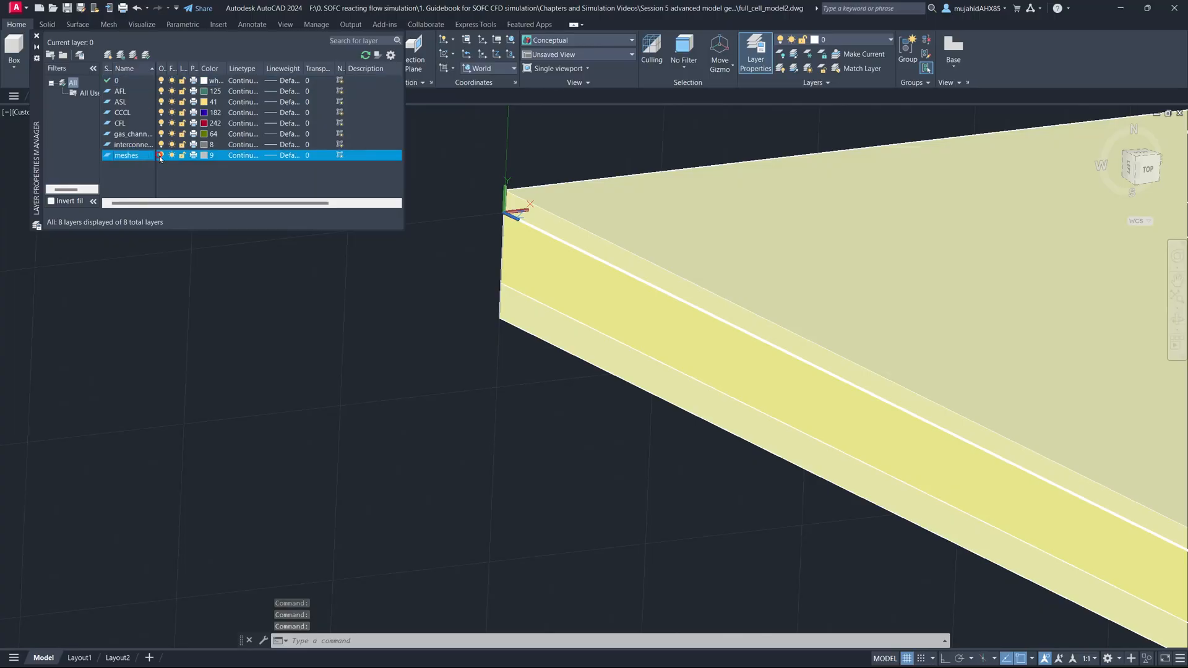
pyautogui.click(204, 155)
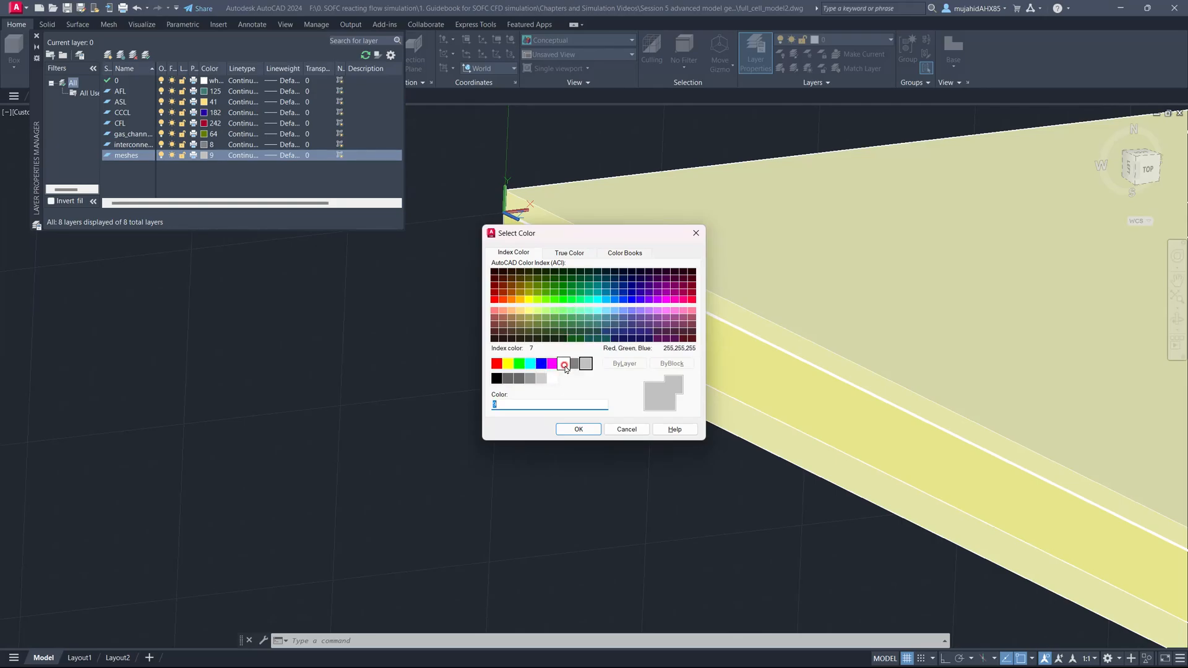
pyautogui.click(508, 380)
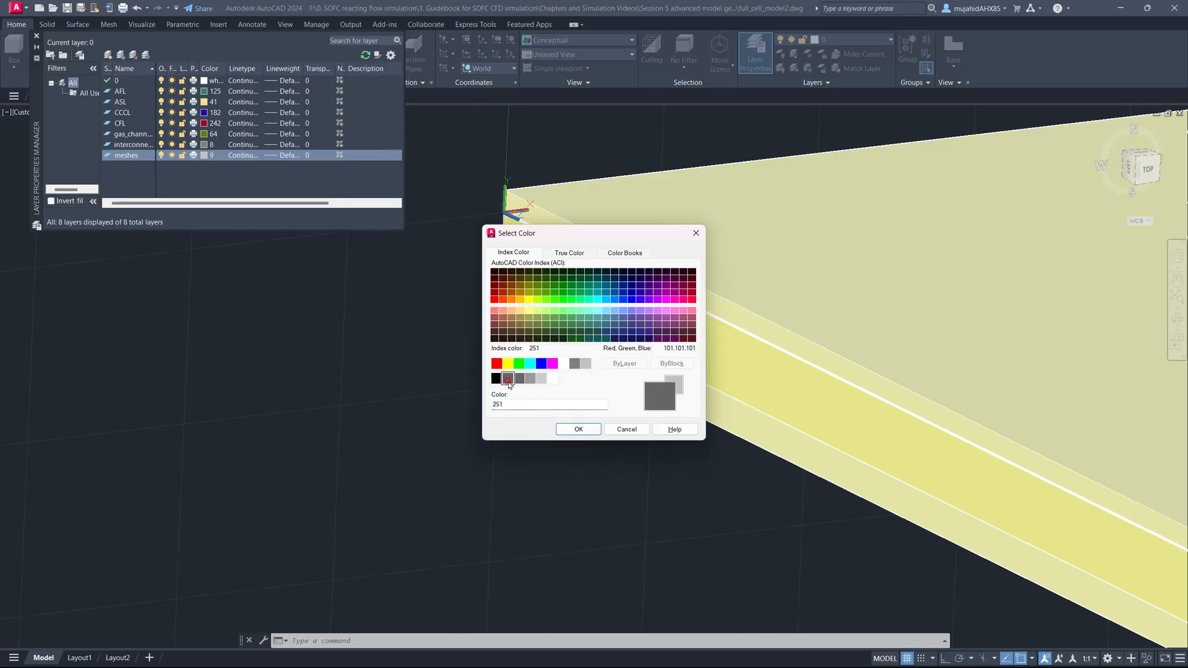
pyautogui.click(578, 429)
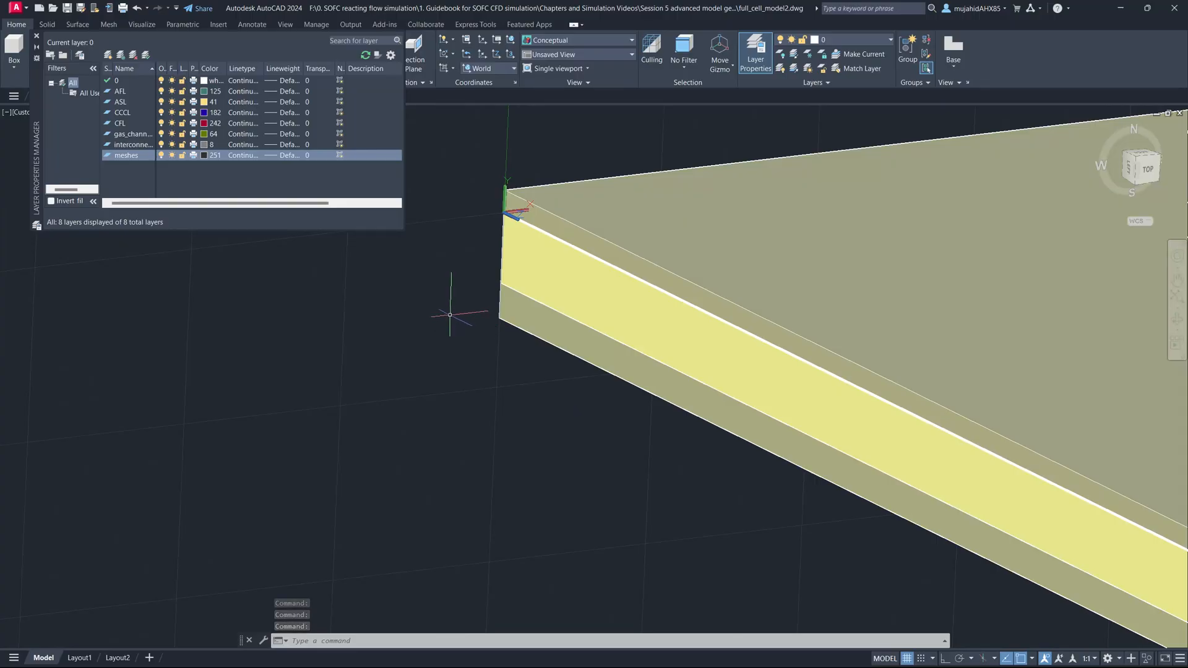
pyautogui.press('Escape')
pyautogui.click(139, 103)
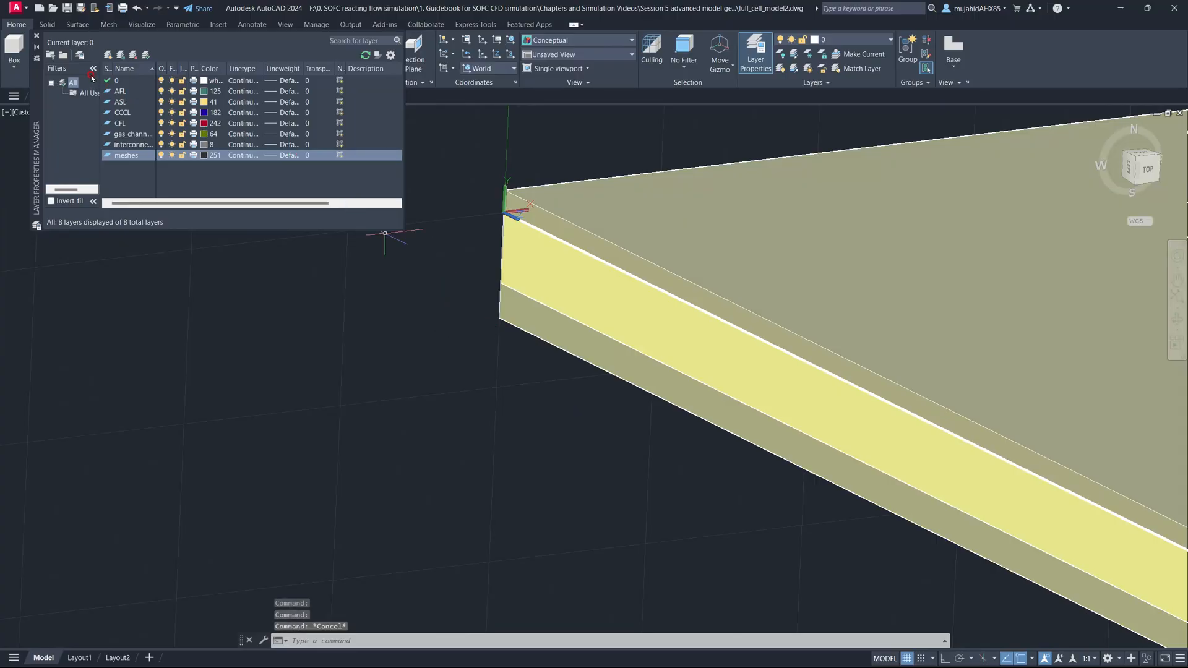
pyautogui.click(37, 37)
pyautogui.press('Escape')
# Examine the recolored mesh slabs and the stacked thin AFL, CFL and CCCL slabs up close at the origin corner.
pyautogui.scroll(2, 654, 213)
pyautogui.scroll(-6, 654, 223)
pyautogui.moveTo(862, 377)
pyautogui.keyDown('shift'); pyautogui.mouseDown(button='middle')
pyautogui.moveTo(820, 382)
pyautogui.moveTo(872, 359)
pyautogui.mouseUp(button='middle'); pyautogui.keyUp('shift')
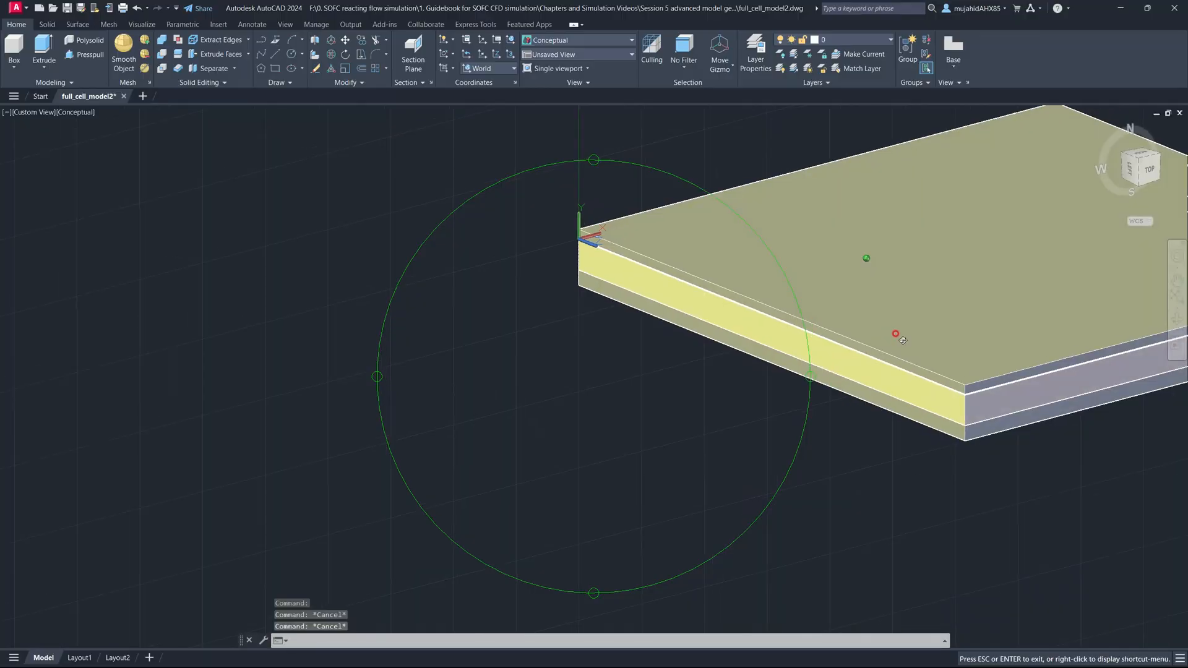
pyautogui.scroll(5, 516, 291)
pyautogui.scroll(6, 517, 291)
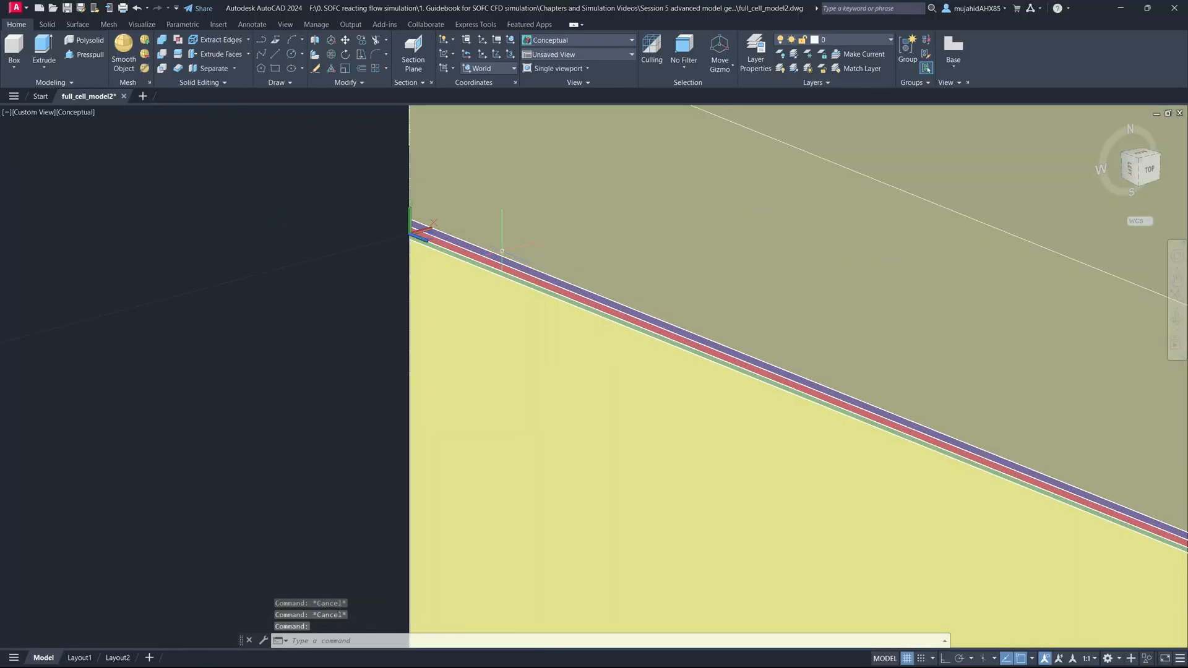
pyautogui.scroll(2, 463, 261)
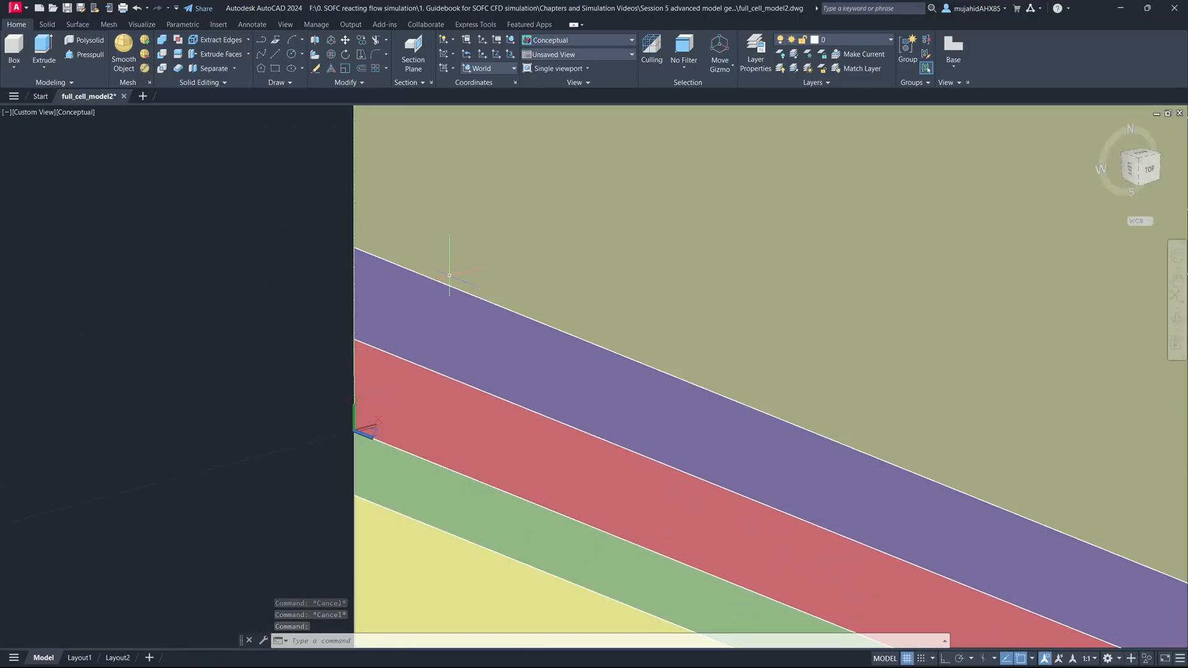
pyautogui.scroll(-5, 443, 247)
pyautogui.scroll(-4, 440, 245)
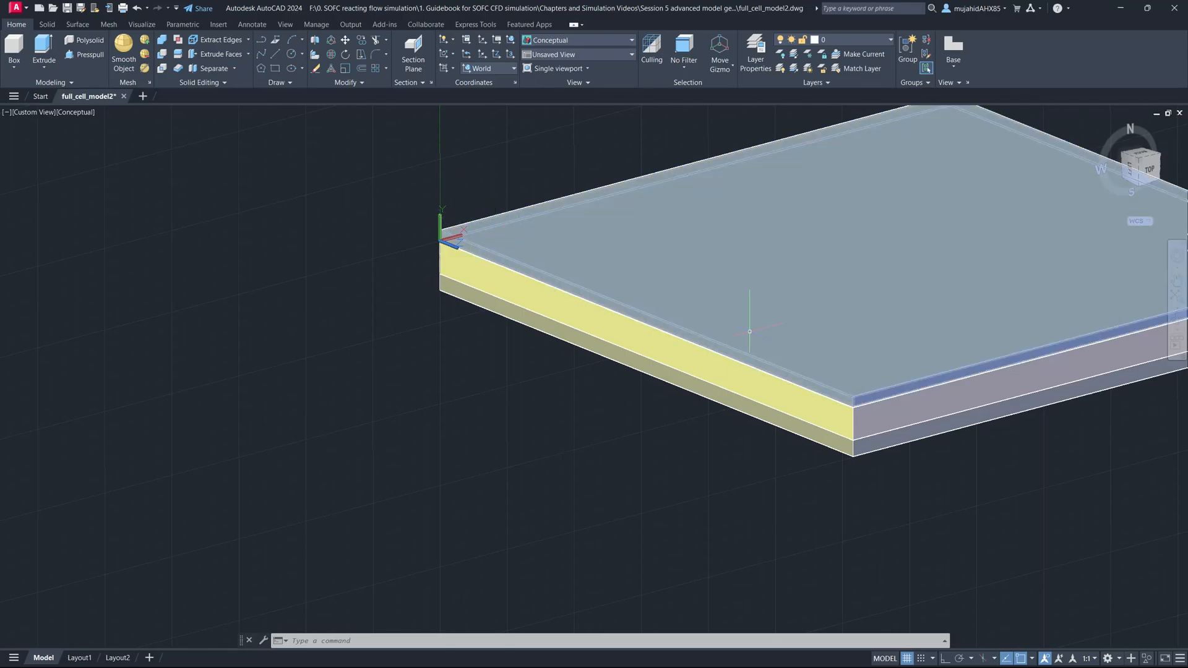
# Turn off the grid display for the shaded cell model.
pyautogui.keyDown('shift'); pyautogui.moveTo(555, 290); pyautogui.dragTo(607, 340, button='middle'); pyautogui.keyUp('shift')
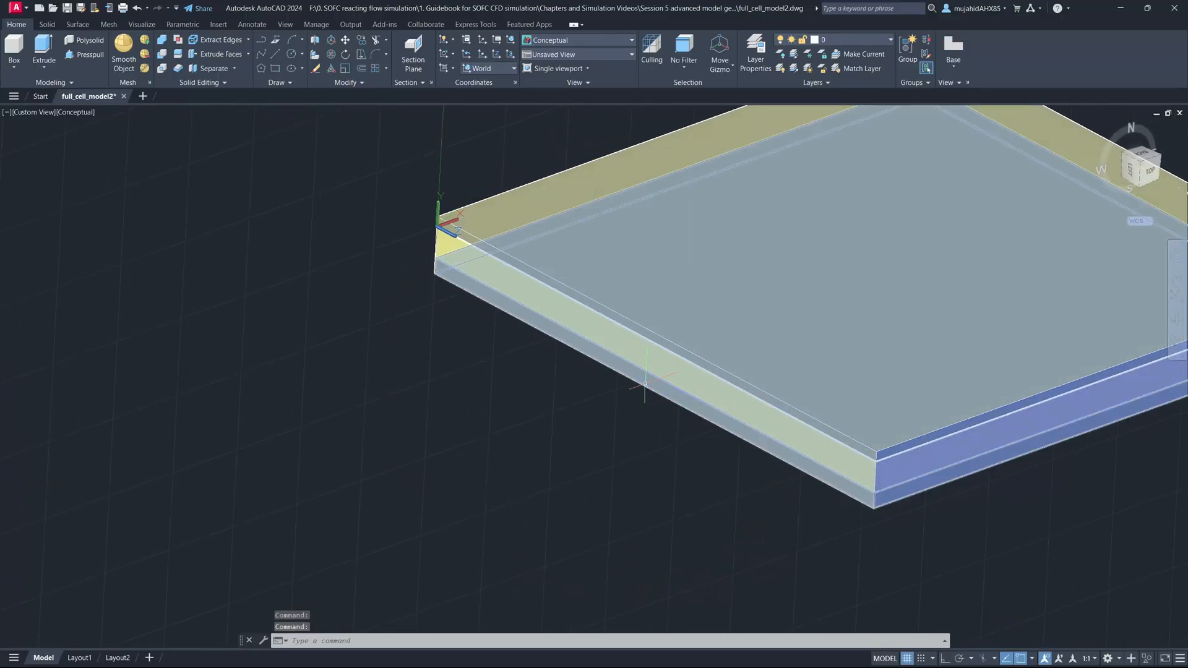
pyautogui.keyDown('shift'); pyautogui.moveTo(456, 344); pyautogui.dragTo(615, 254, button='middle'); pyautogui.keyUp('shift')
pyautogui.keyDown('shift'); pyautogui.moveTo(471, 371); pyautogui.dragTo(573, 468, button='middle'); pyautogui.keyUp('shift')
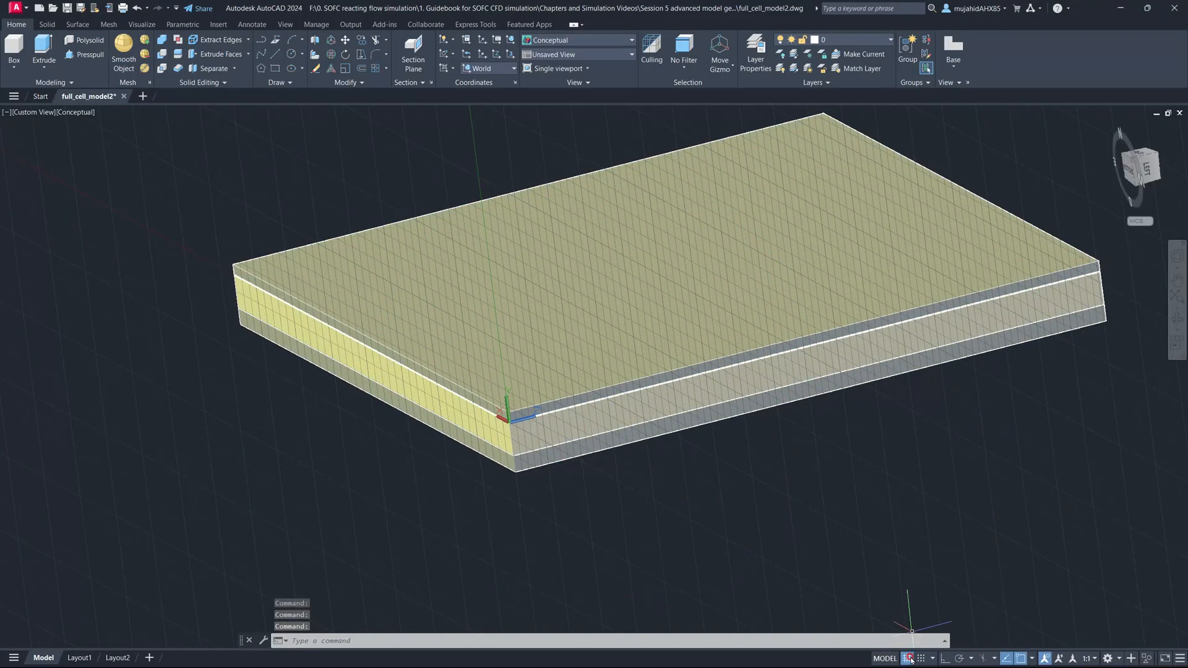
pyautogui.click(908, 658)
# Move the UCS origin to the near upper corner of the top mesh slab.
pyautogui.keyDown('shift'); pyautogui.moveTo(557, 403); pyautogui.dragTo(565, 407, button='middle'); pyautogui.keyUp('shift')
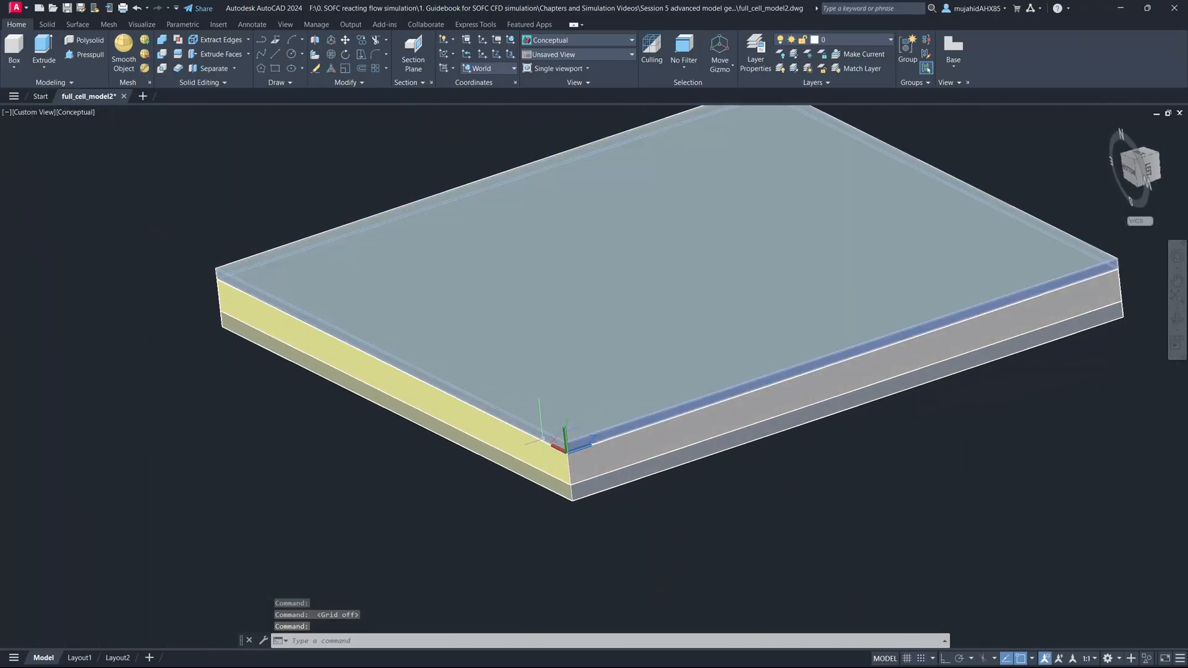
pyautogui.scroll(-6, 560, 435)
pyautogui.scroll(10, 560, 435)
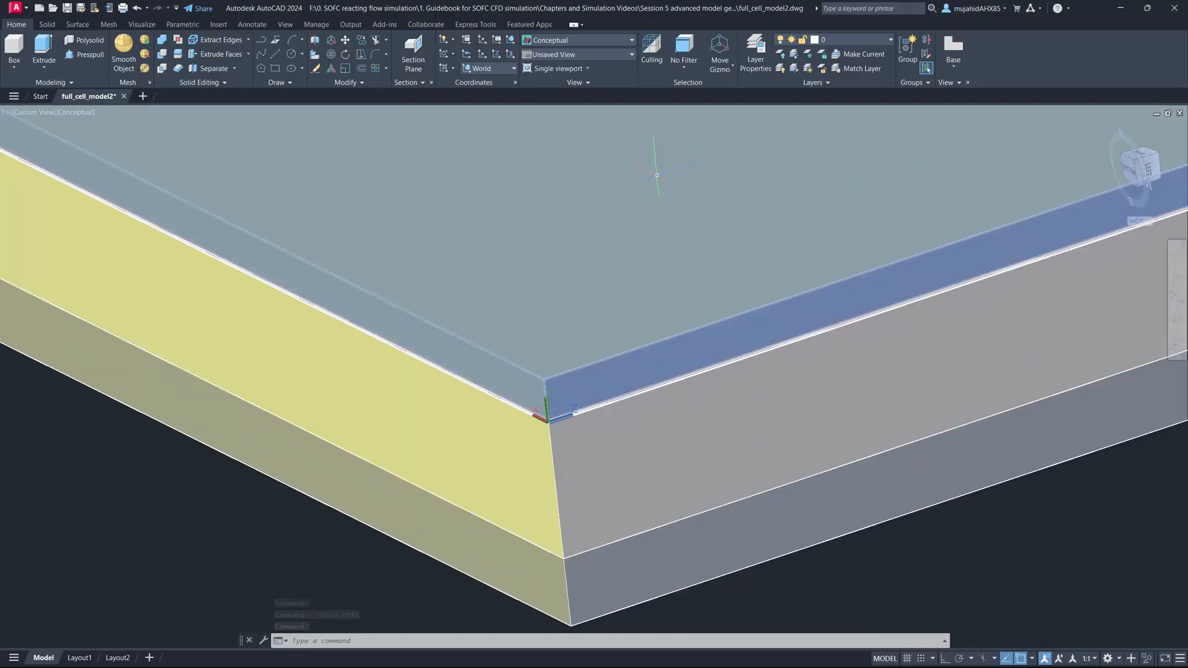
pyautogui.click(482, 55)
pyautogui.scroll(5, 545, 402)
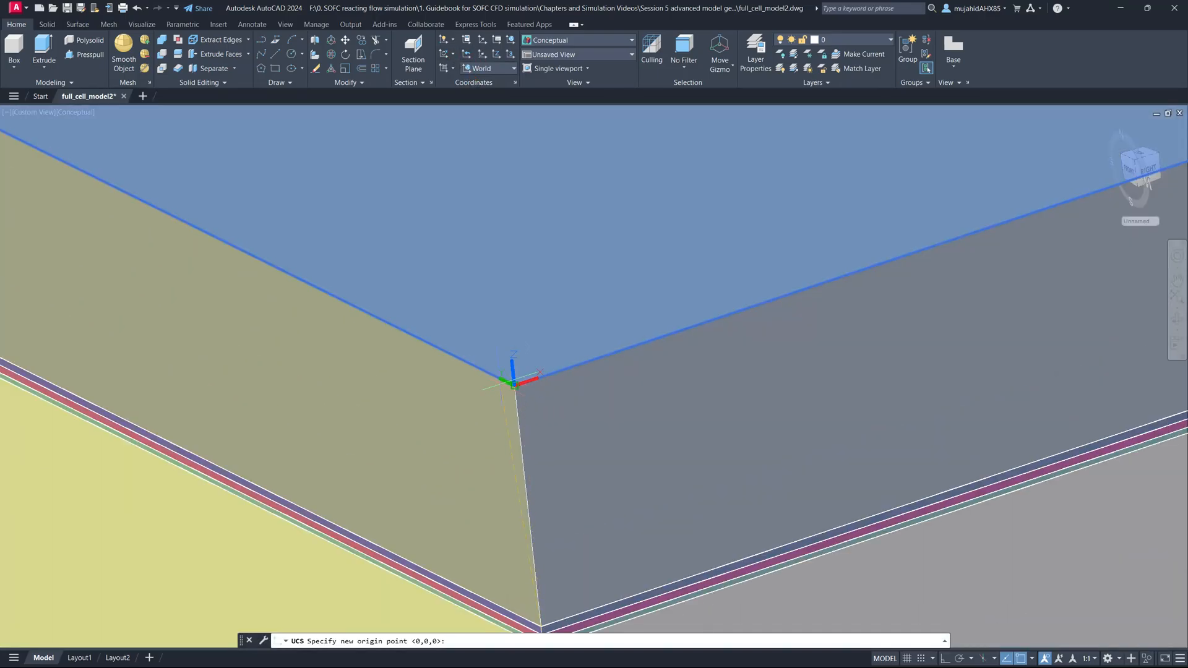
pyautogui.click(514, 386)
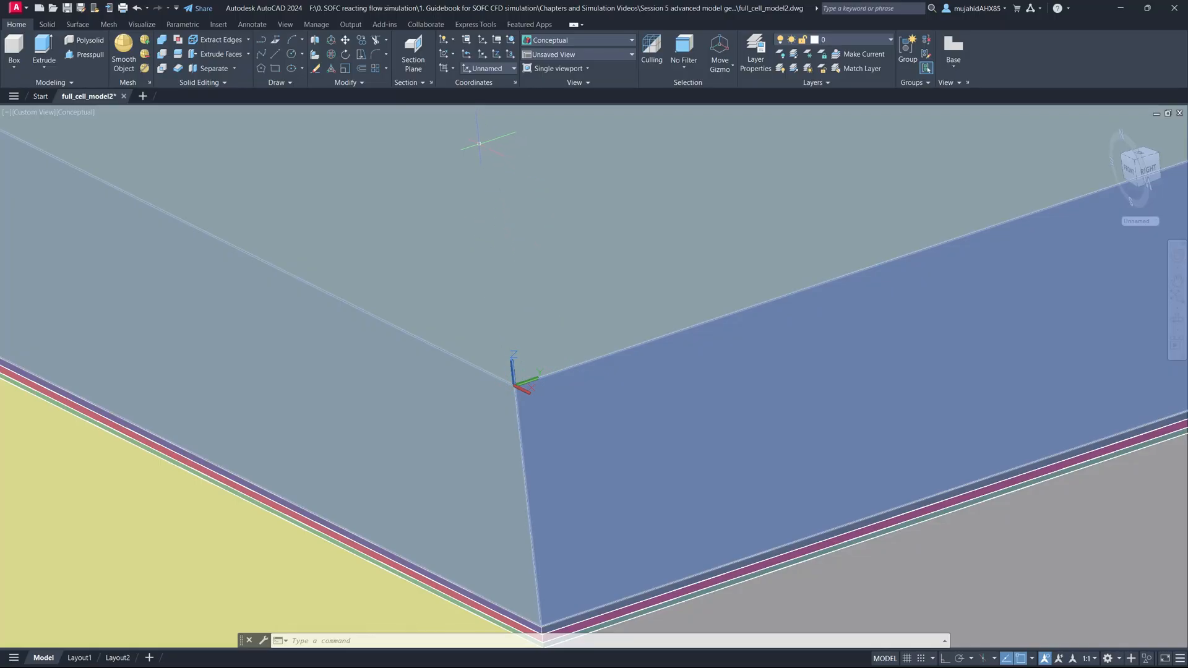
# Start rotating the UCS about its X axis.
pyautogui.click(453, 55)
pyautogui.click(452, 73)
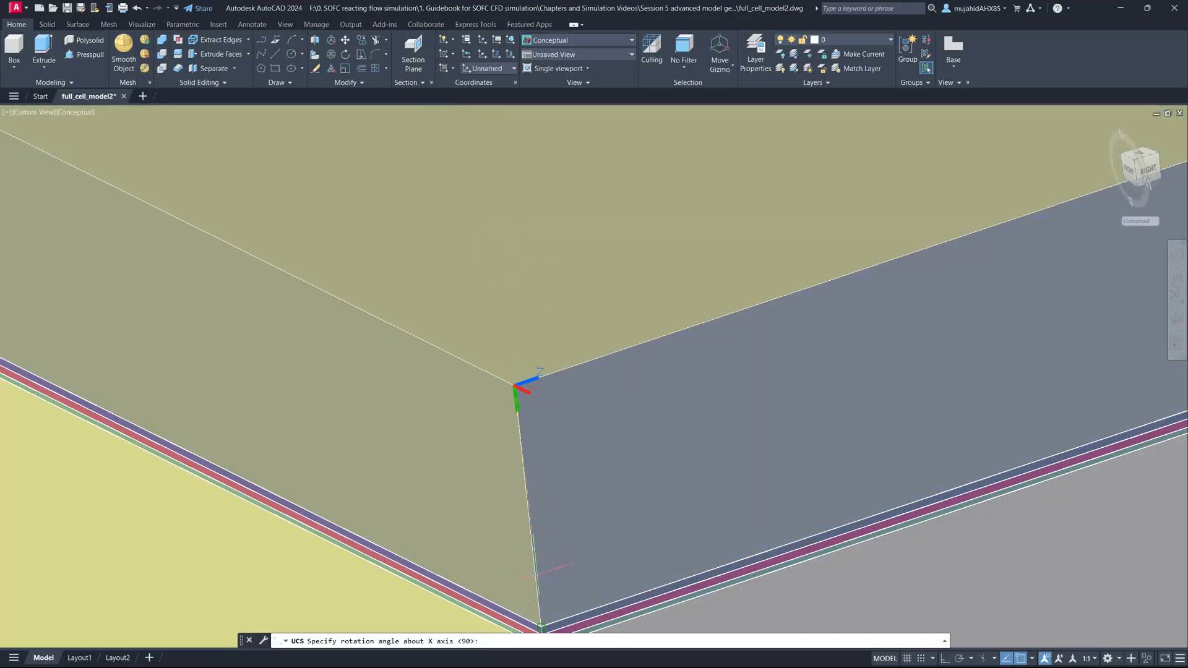
pyautogui.scroll(-3, 535, 568)
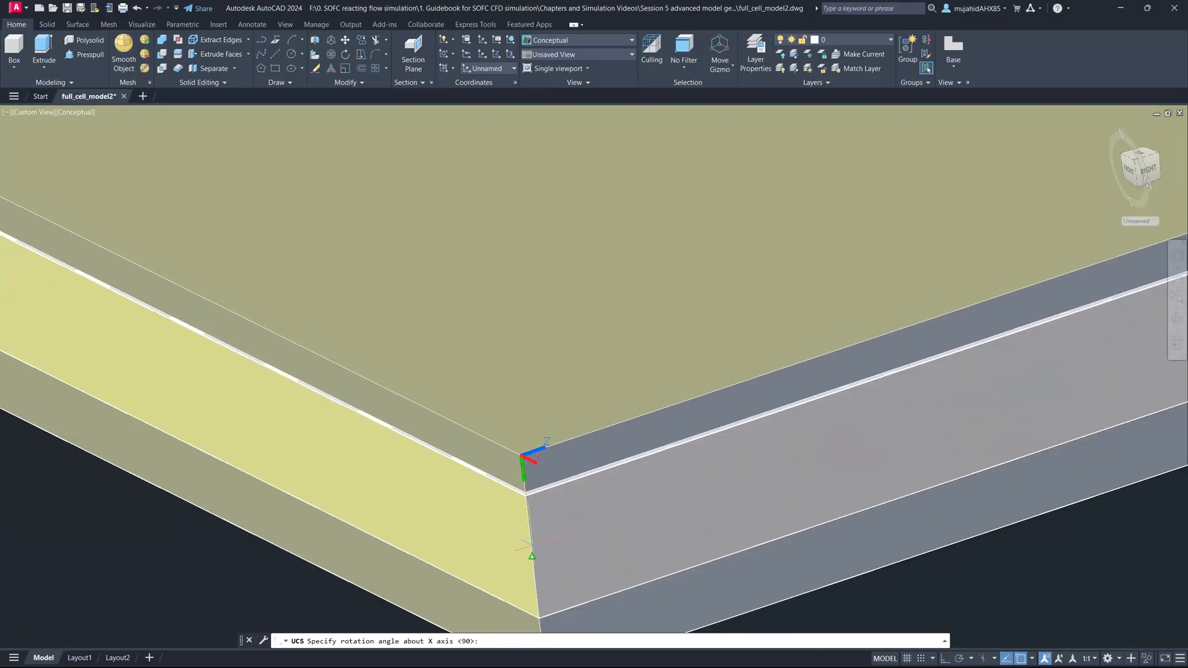
# Turn on grid snap and set equal X and Y snap spacing of 0.05.
pyautogui.click(921, 658)
pyautogui.rightClick(921, 659)
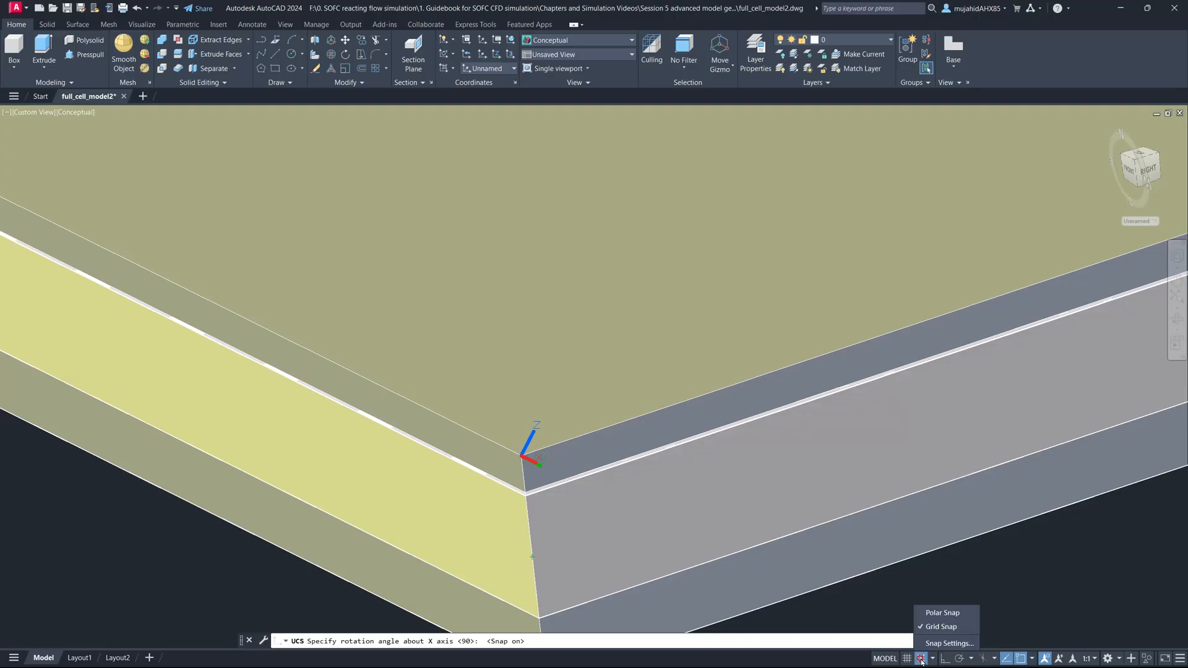
pyautogui.click(941, 642)
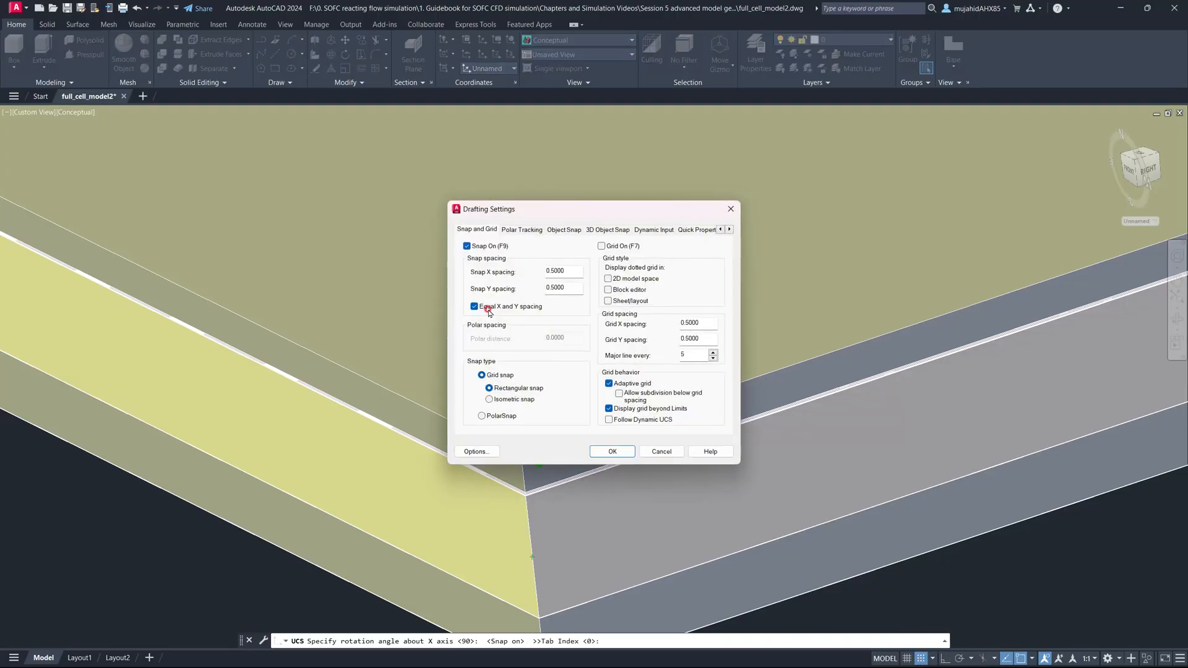
pyautogui.click(553, 287)
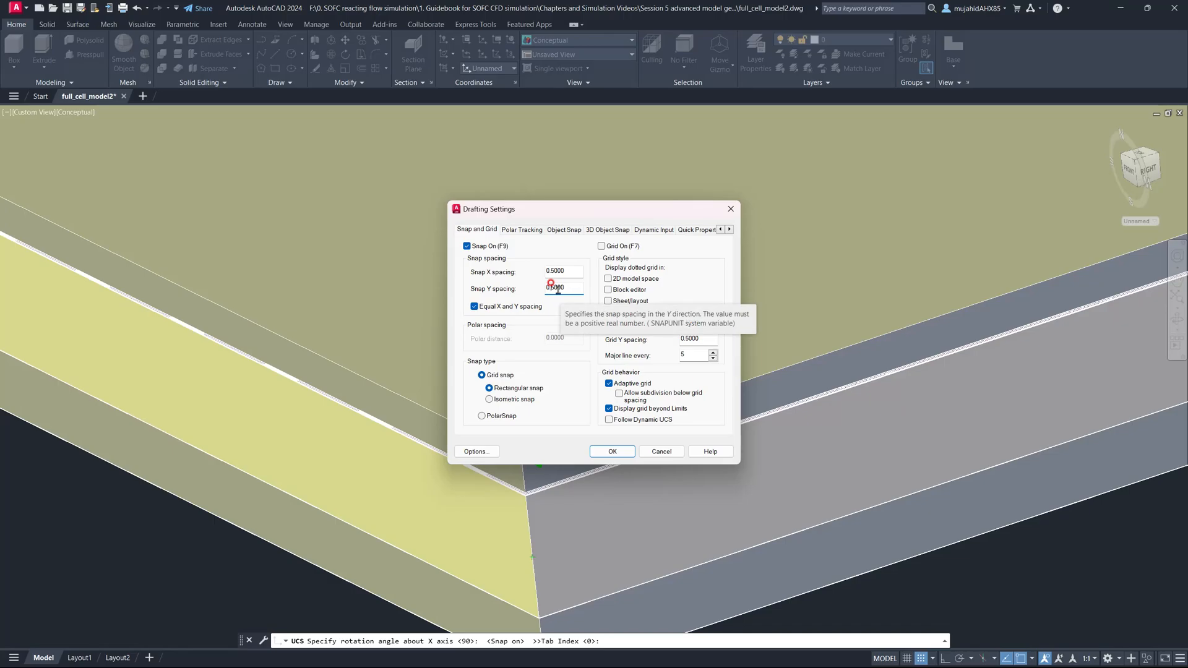
pyautogui.write('0')
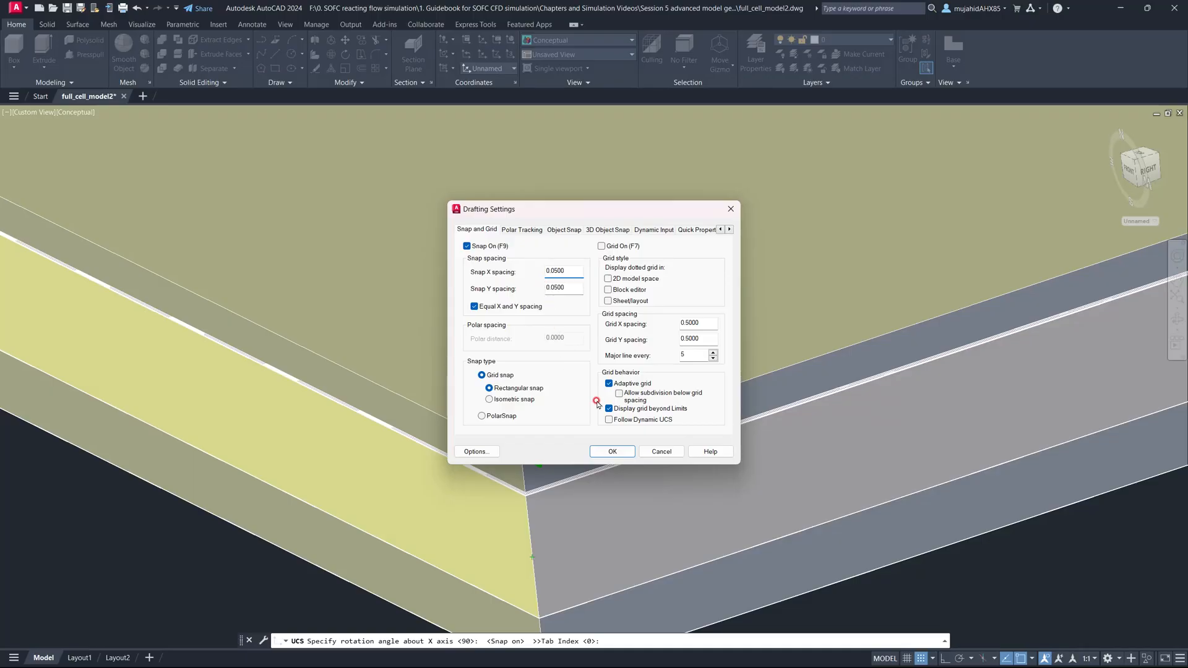
pyautogui.click(628, 455)
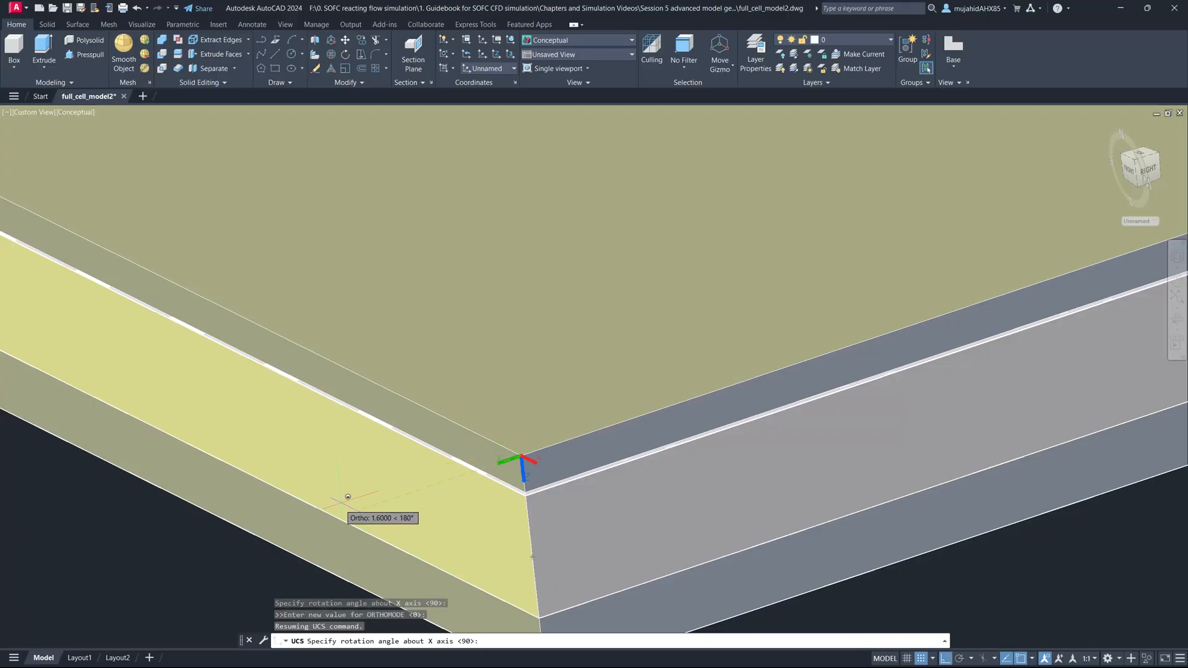
# Rotate the UCS about its X axis with ortho constraint until its Y axis points upward at the slab corner.
pyautogui.press('F8')
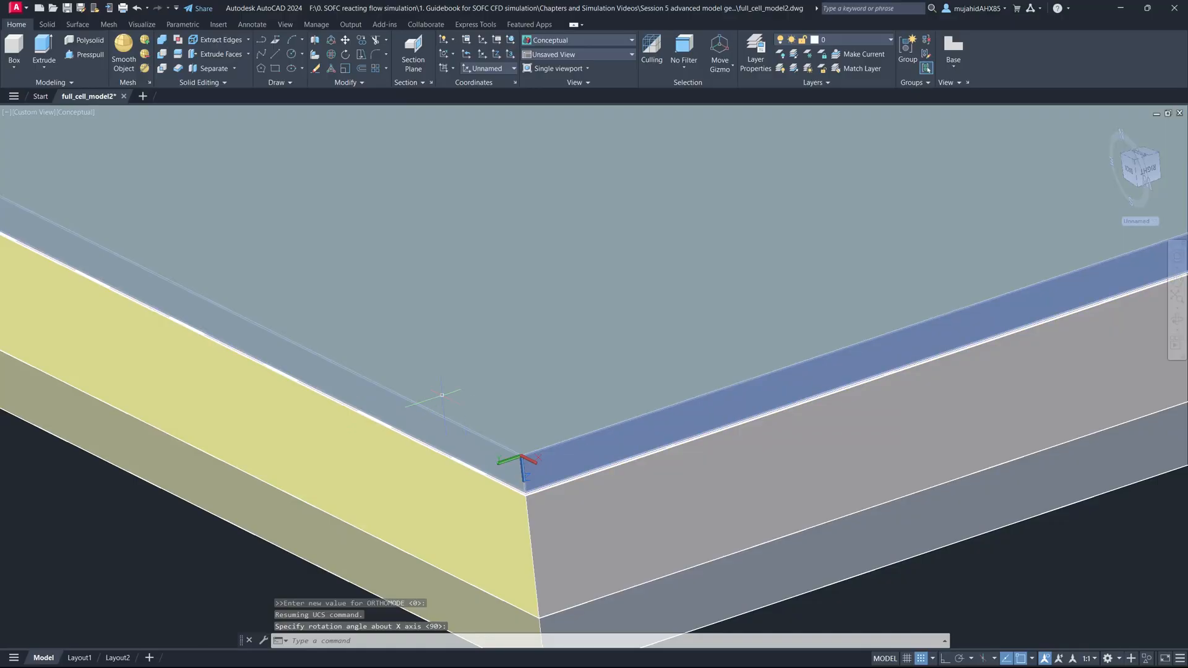
pyautogui.click(456, 54)
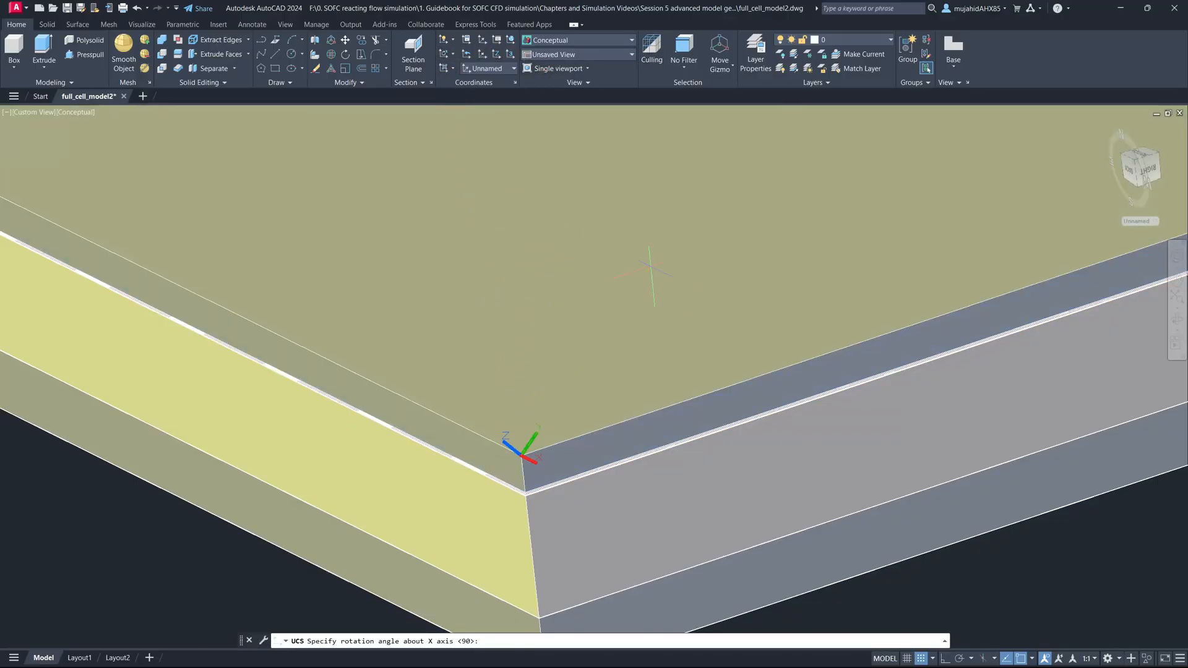
pyautogui.press('F8')
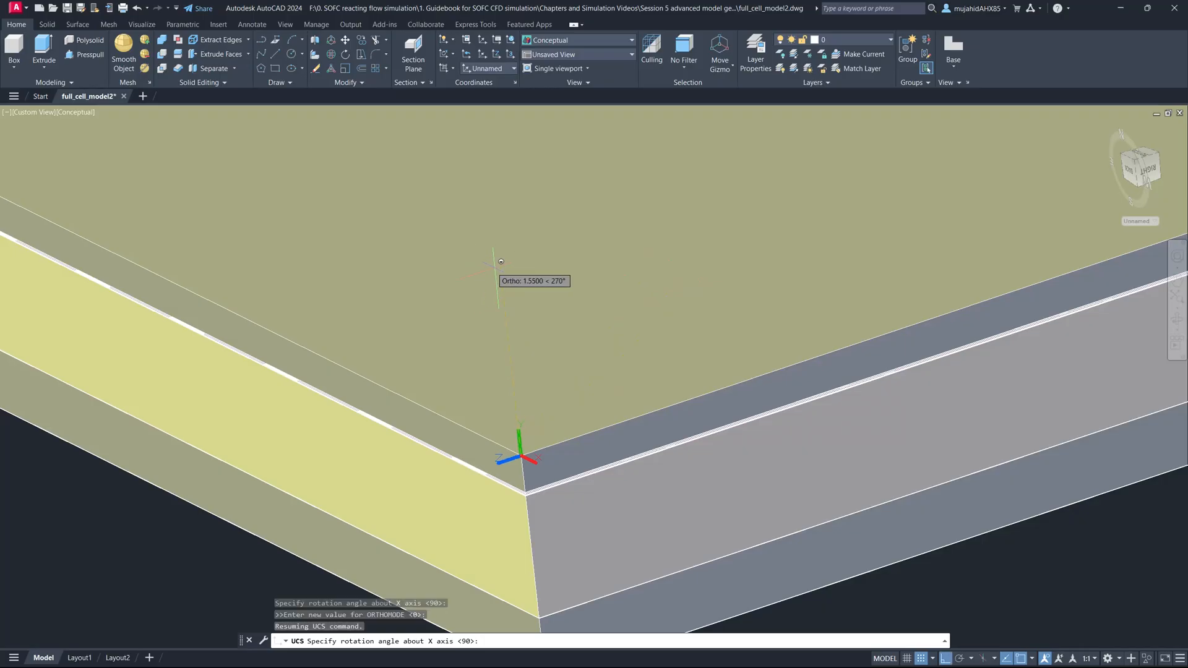
pyautogui.keyDown('shift'); pyautogui.click(495, 268); pyautogui.keyUp('shift')
pyautogui.scroll(3, 526, 304)
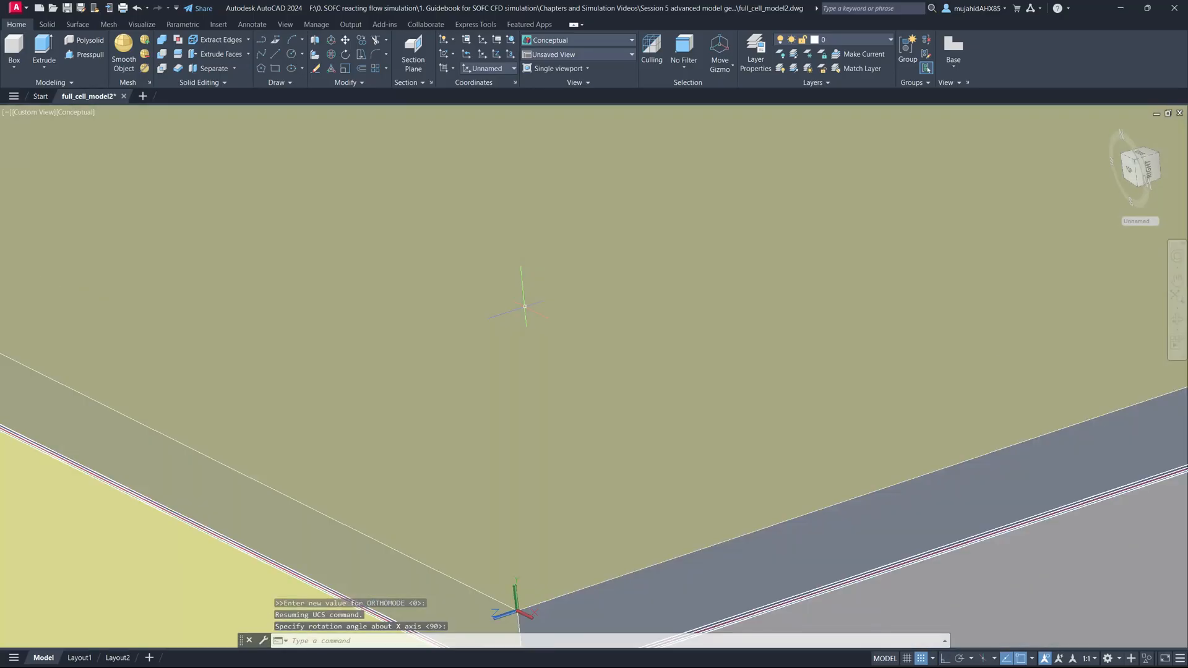
pyautogui.scroll(-8, 528, 305)
pyautogui.scroll(4, 480, 299)
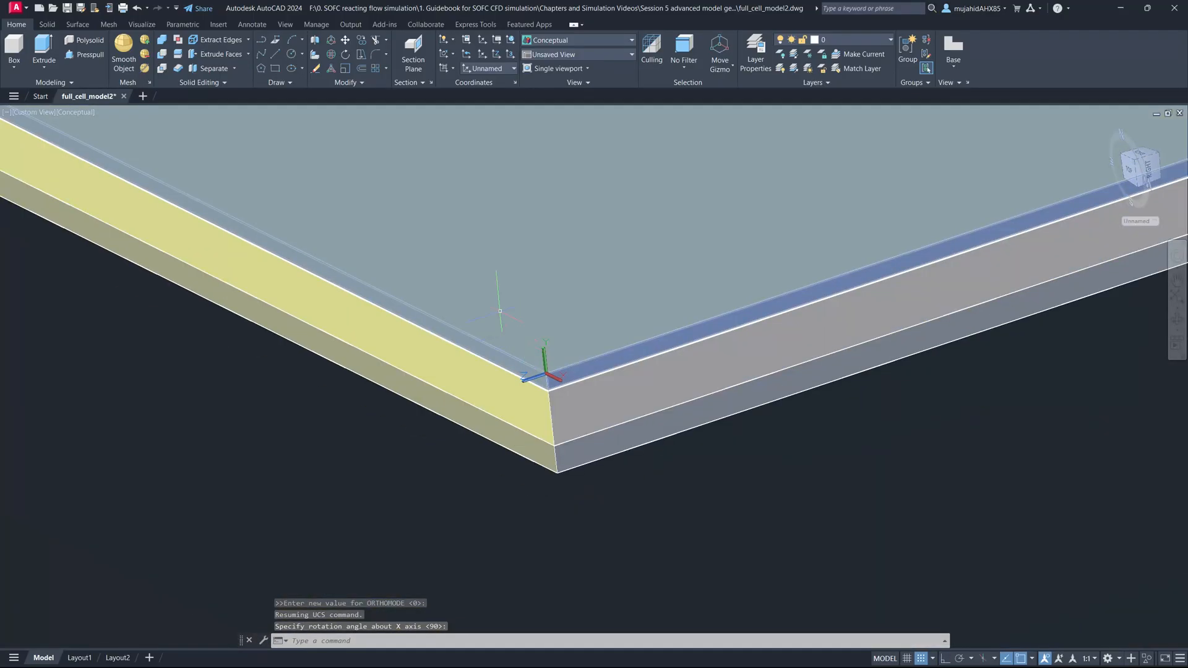
pyautogui.scroll(-8, 554, 503)
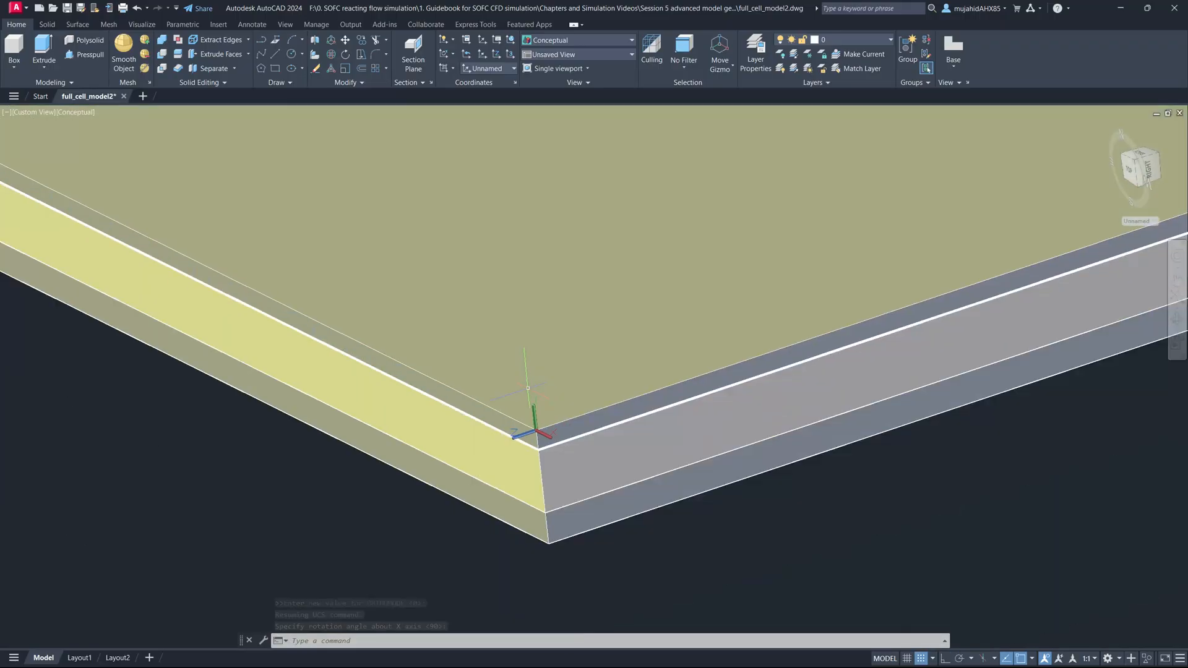
pyautogui.scroll(2, 514, 349)
pyautogui.scroll(2, 515, 348)
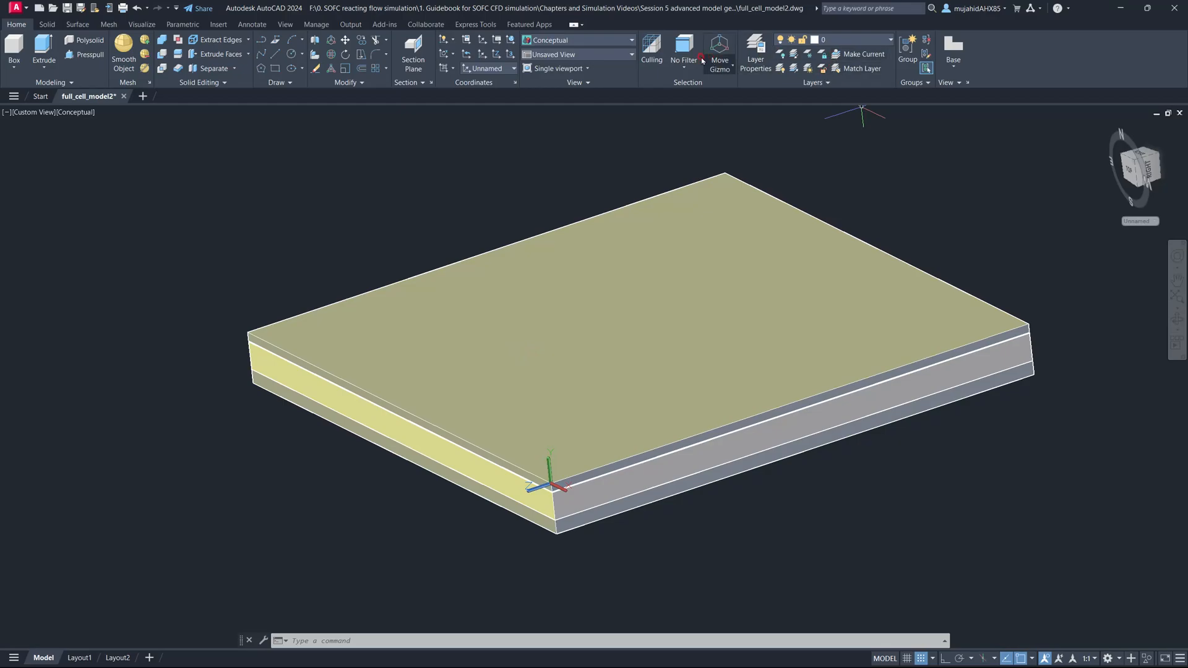
# Reset the coordinate system to the World UCS.
pyautogui.click(512, 54)
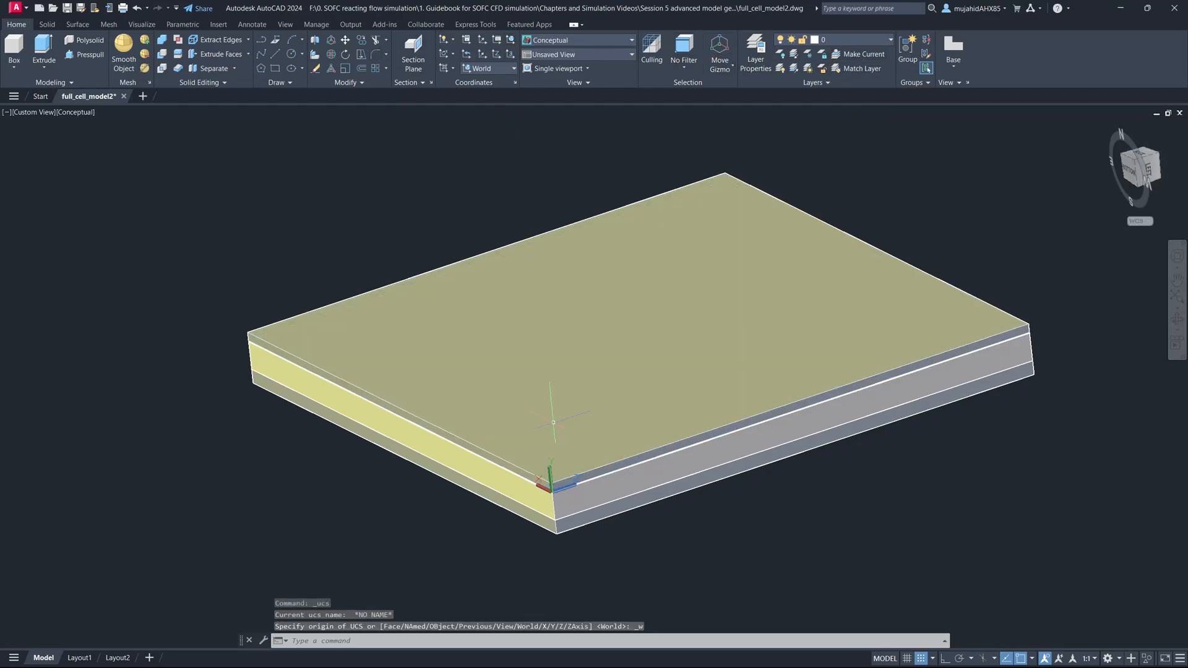
pyautogui.scroll(2, 554, 500)
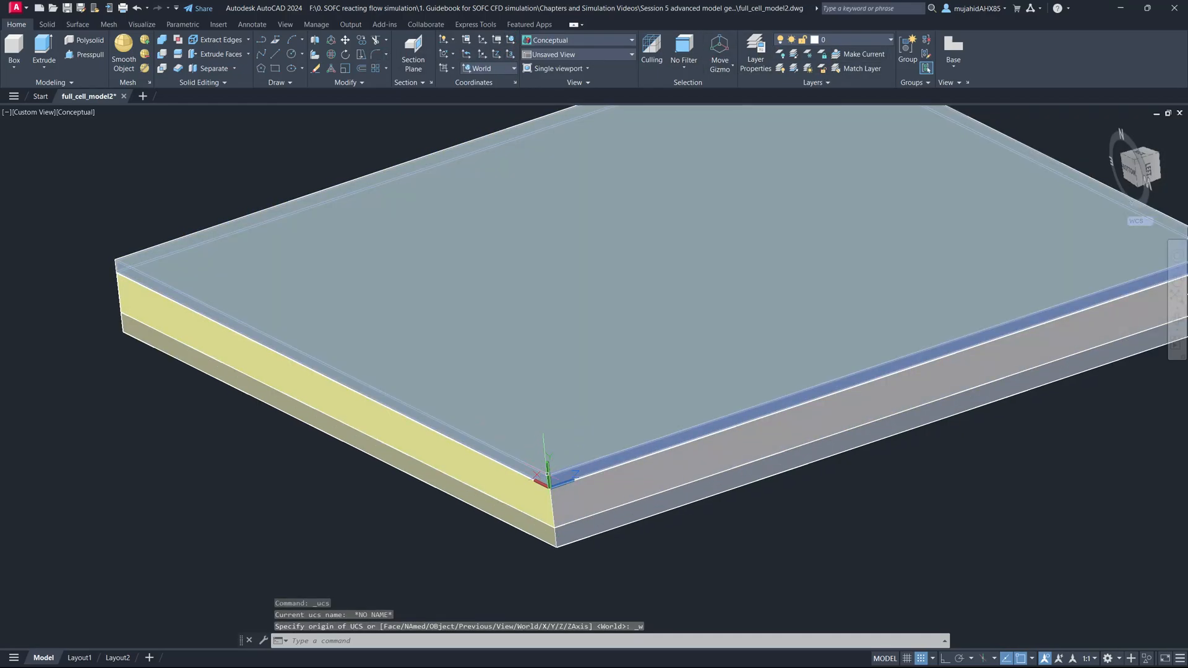
pyautogui.scroll(-3, 544, 478)
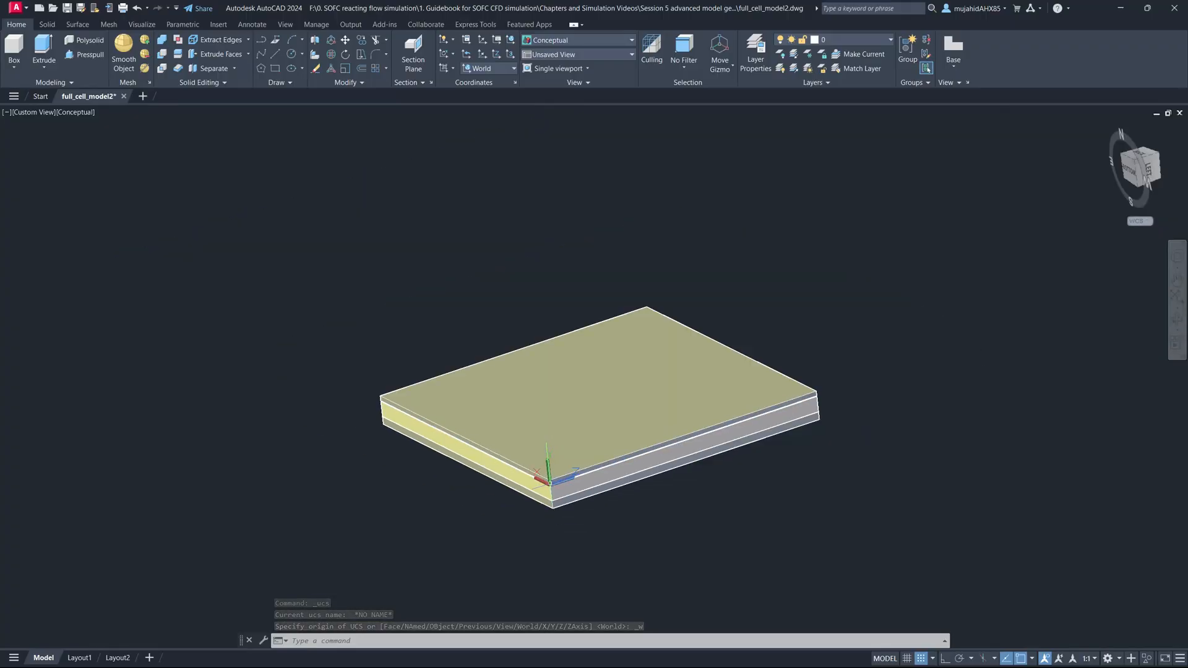
pyautogui.scroll(4, 549, 486)
pyautogui.scroll(2, 575, 525)
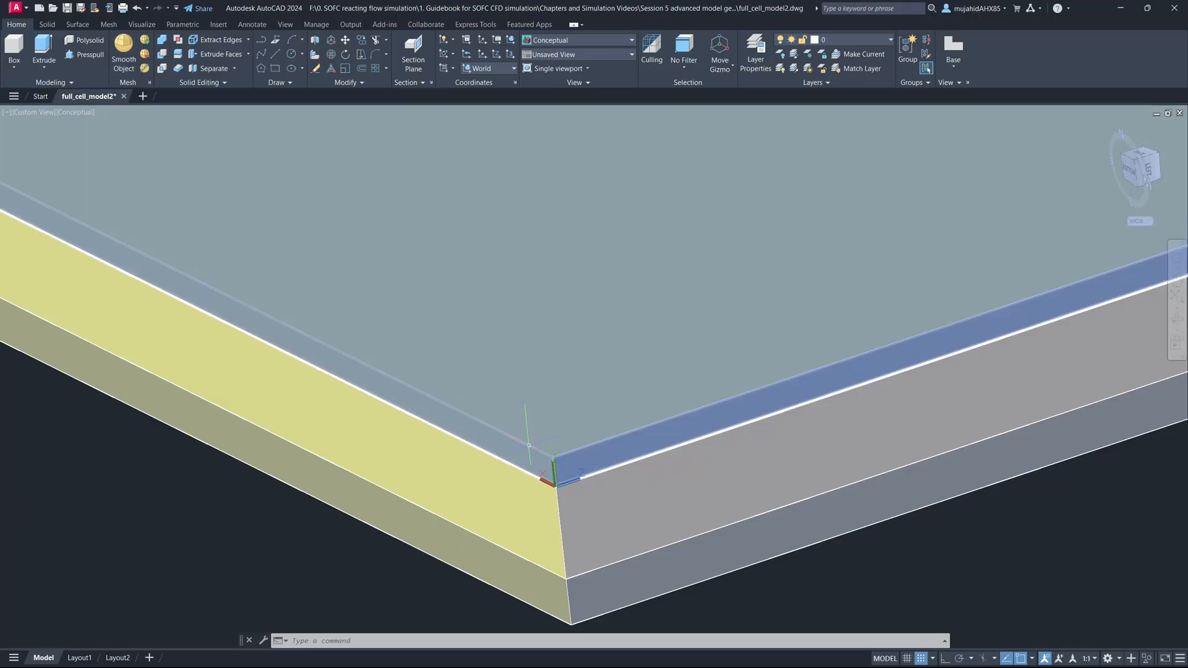
pyautogui.scroll(2, 564, 452)
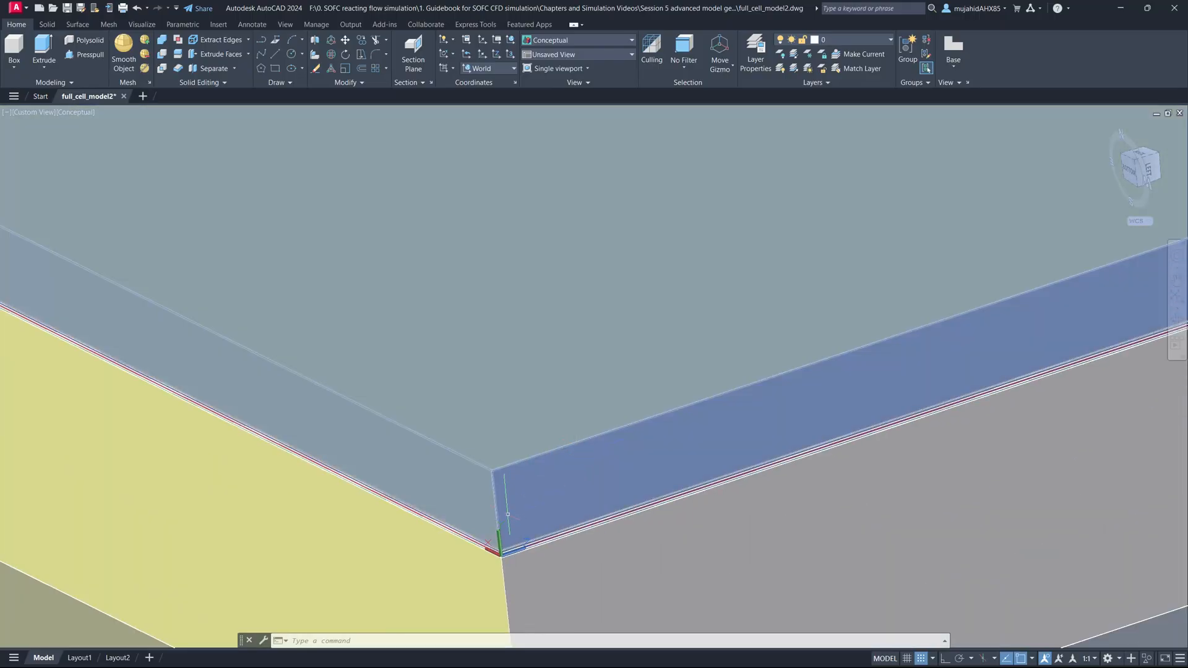
# Try to move the UCS origin to the near upper corner of the top mesh slab, reverting each misaligned attempt.
pyautogui.click(482, 55)
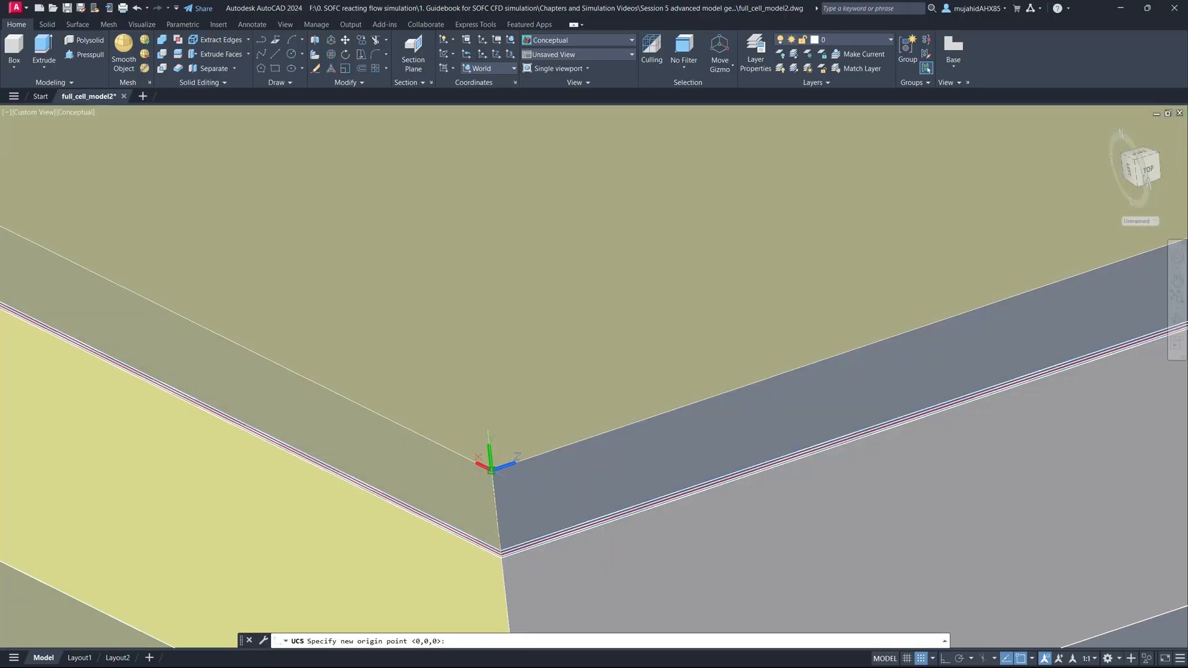
pyautogui.click(491, 468)
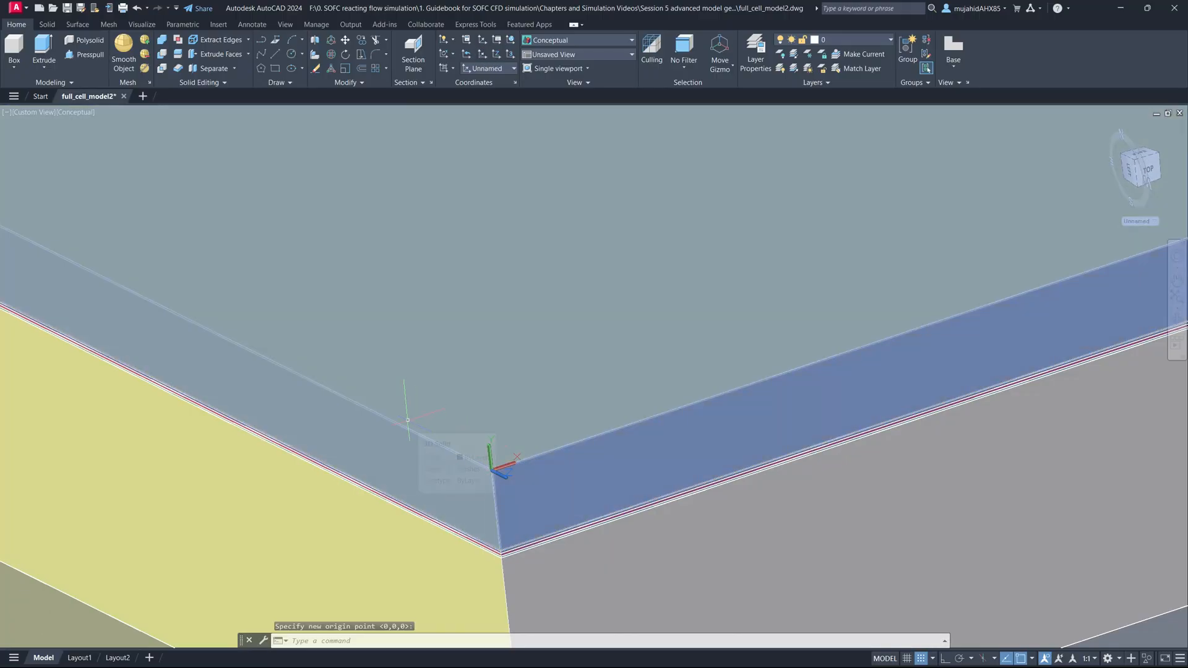
pyautogui.press('Escape')
pyautogui.press('Escape')
pyautogui.press('Escape')
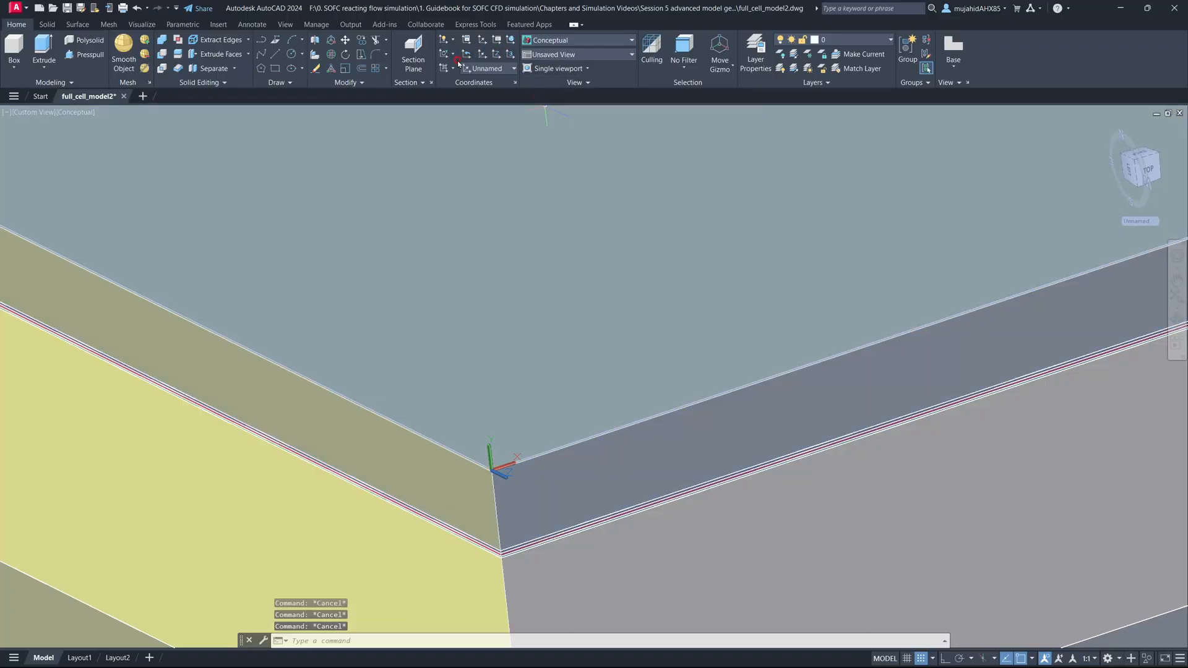
pyautogui.click(466, 54)
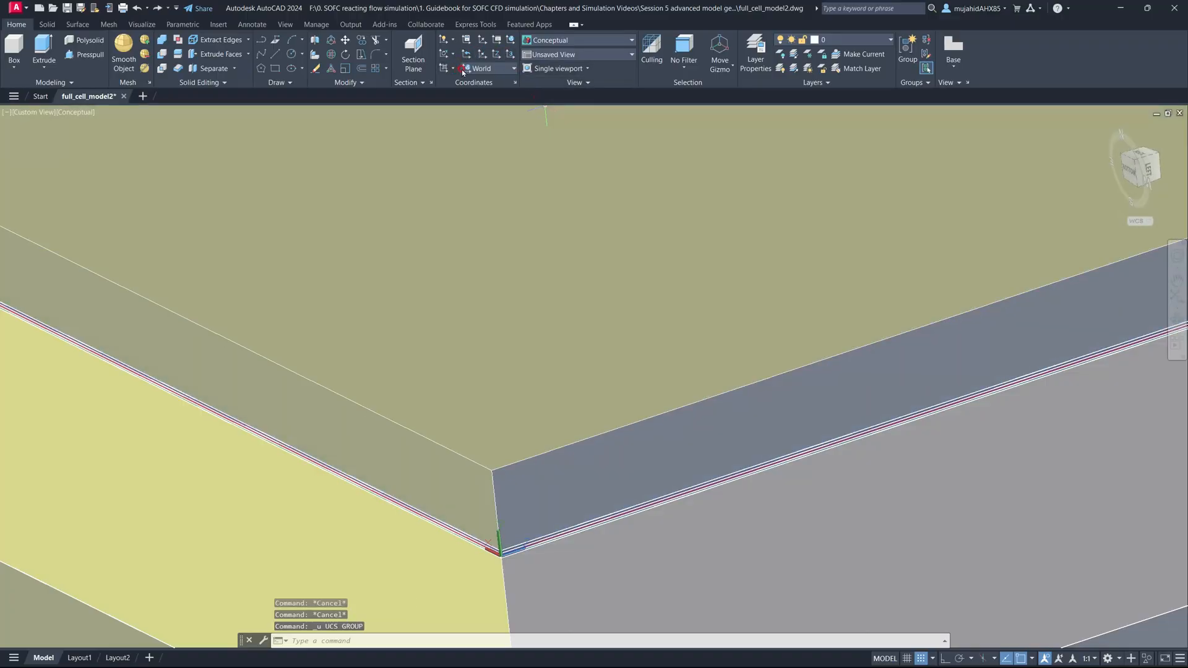
pyautogui.click(480, 55)
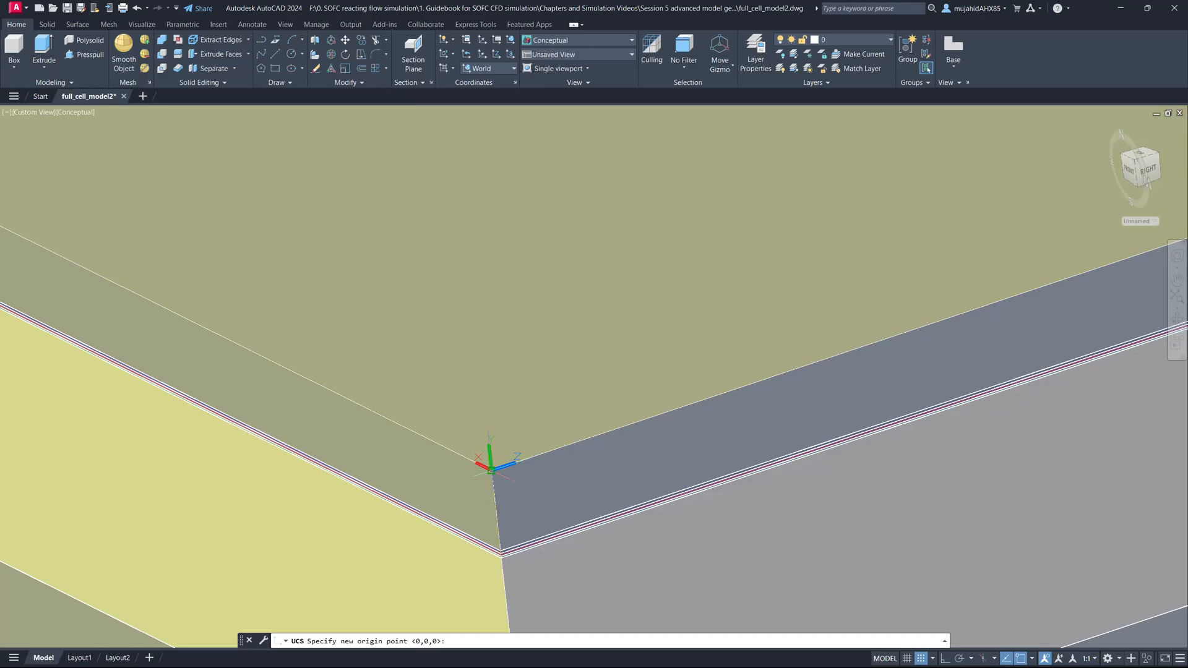
pyautogui.click(491, 470)
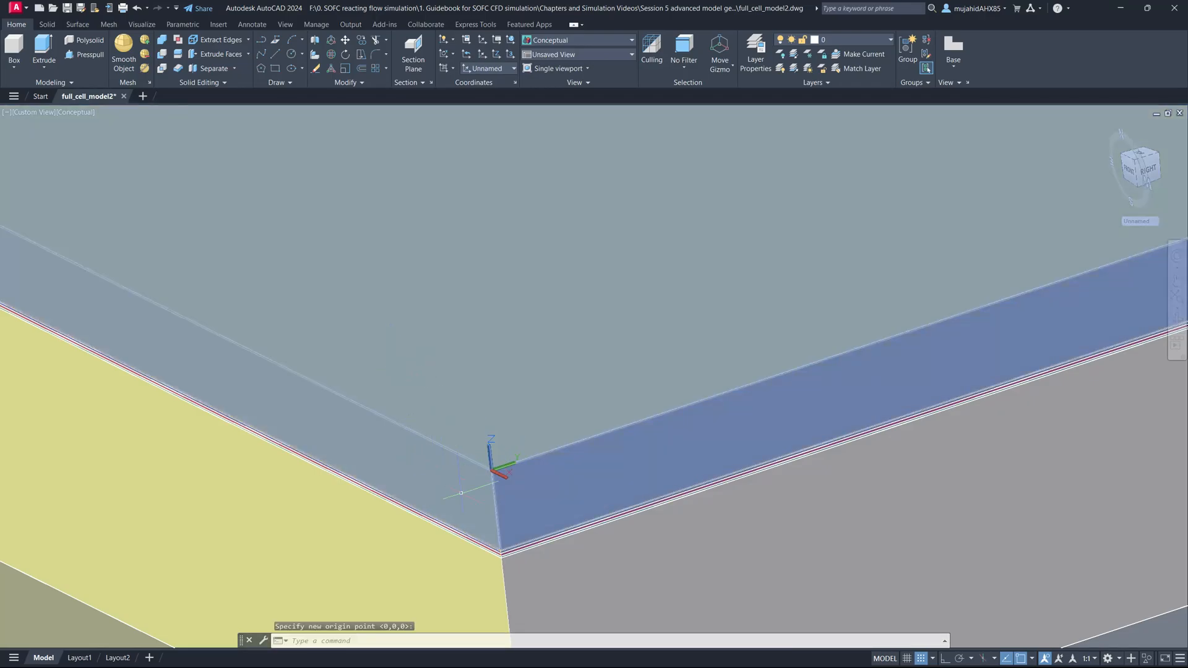
pyautogui.click(464, 58)
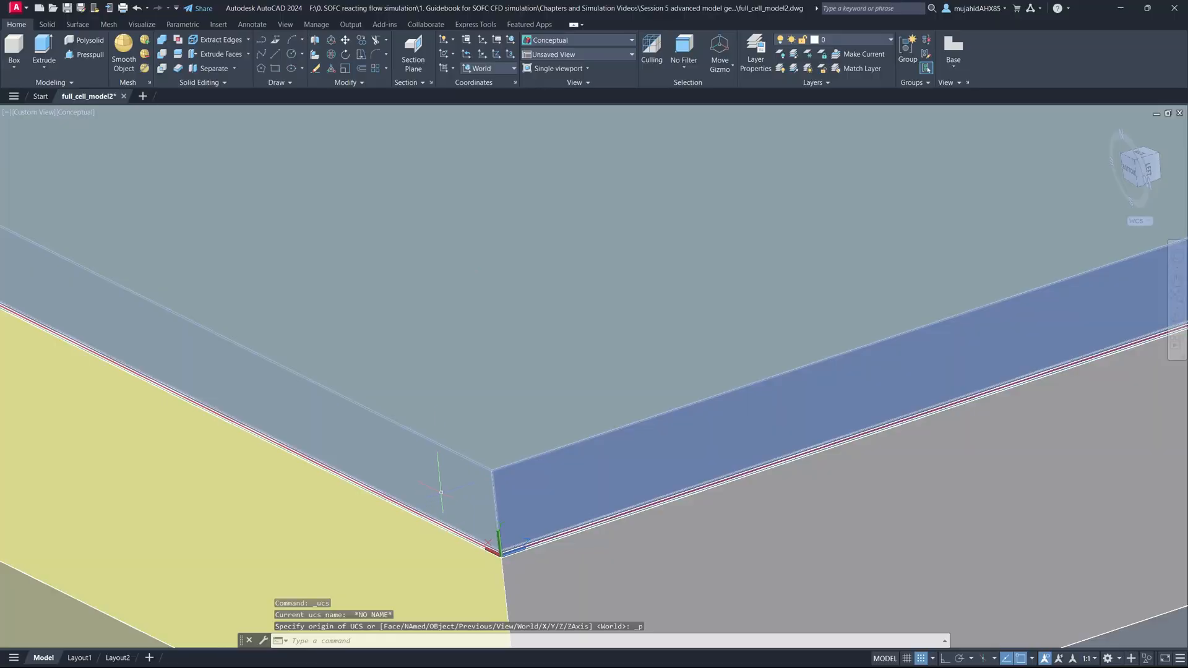
# Place the UCS origin on the top mesh slab's near upper corner, aligning its XY plane with the yellow-side face and Y upward.
pyautogui.click(483, 56)
pyautogui.scroll(-8, 600, 241)
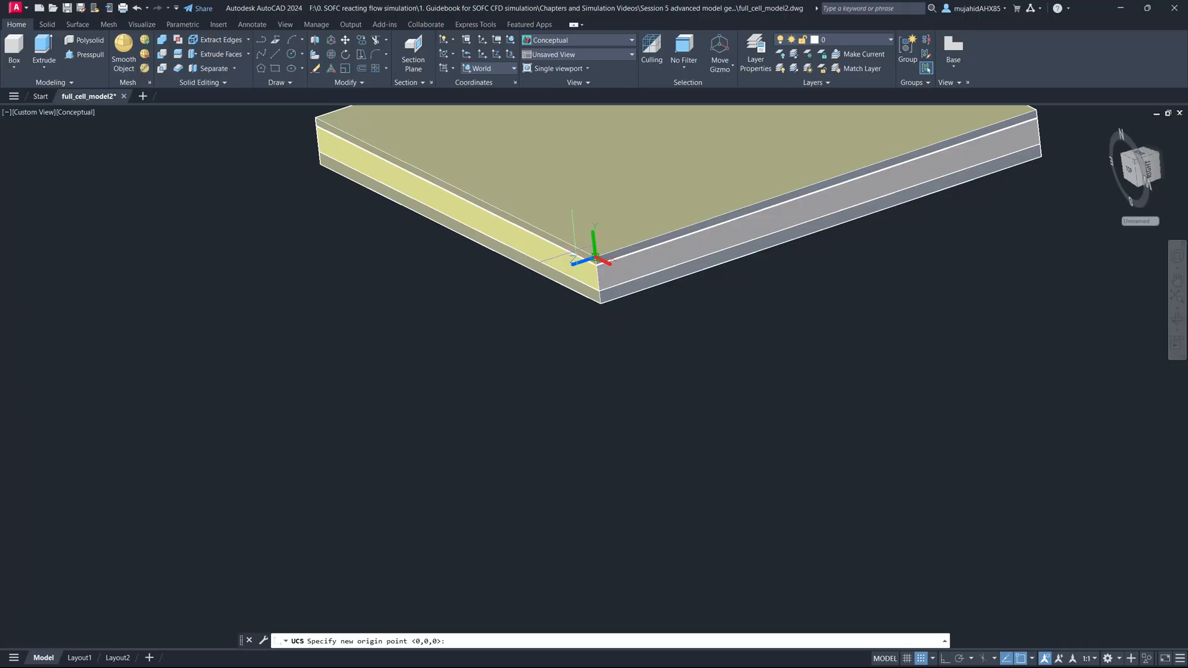
pyautogui.scroll(5, 594, 259)
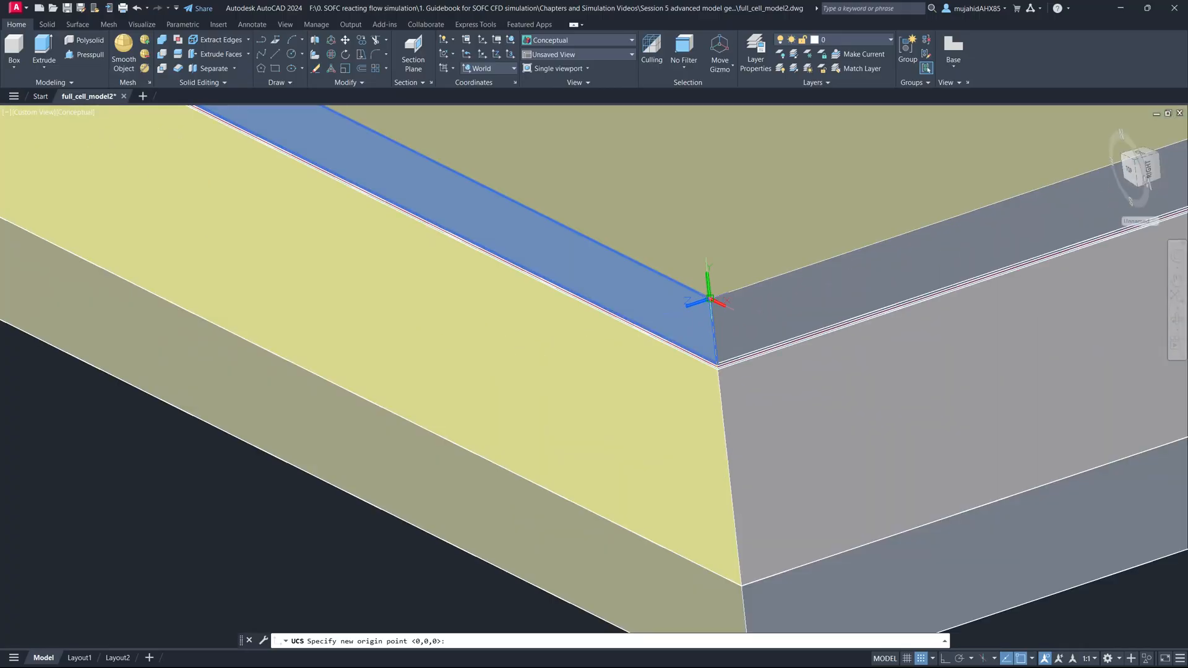
pyautogui.click(709, 299)
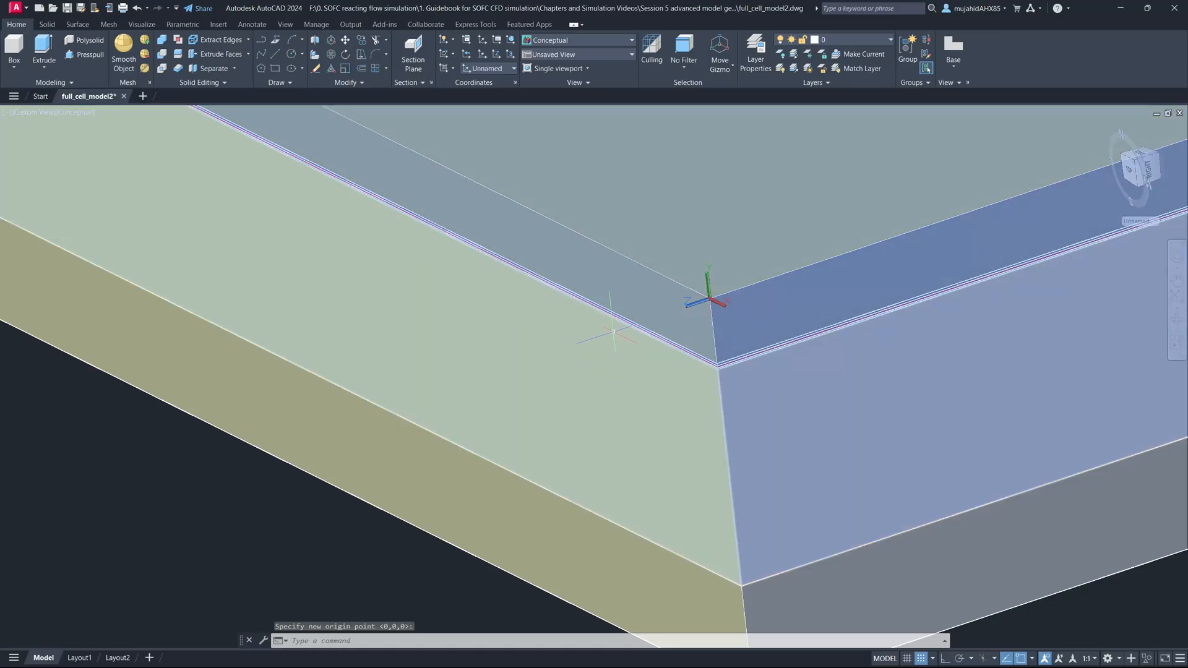
pyautogui.scroll(3, 613, 335)
pyautogui.scroll(-3, 619, 297)
pyautogui.scroll(2, 660, 273)
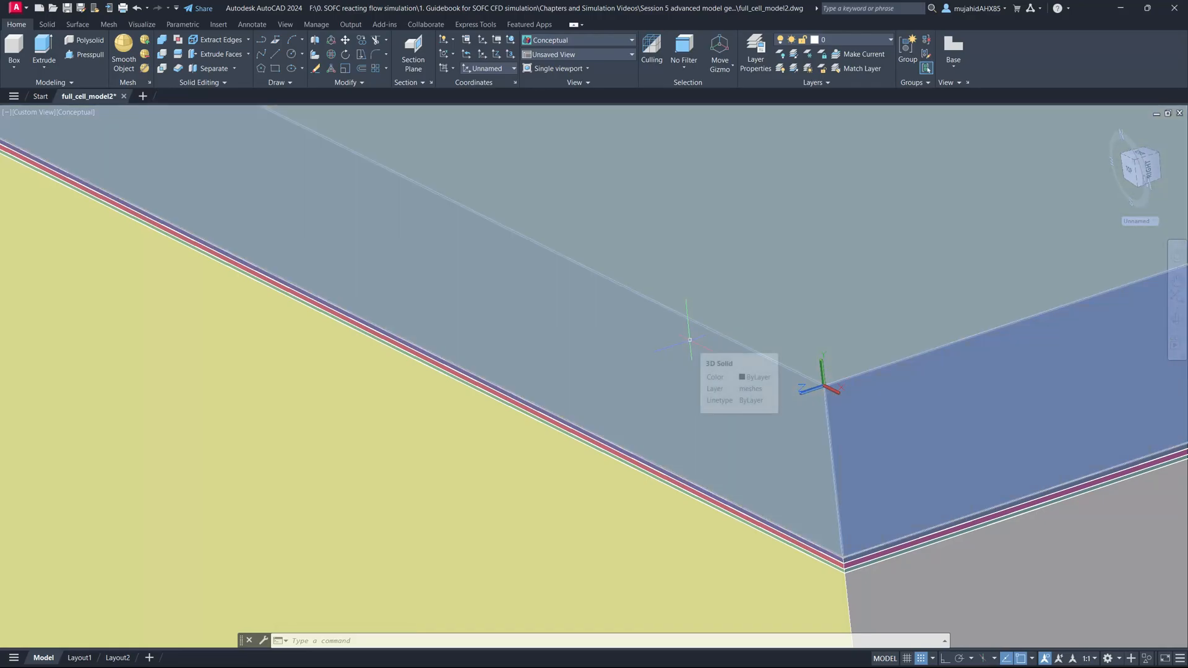
pyautogui.scroll(-3, 606, 361)
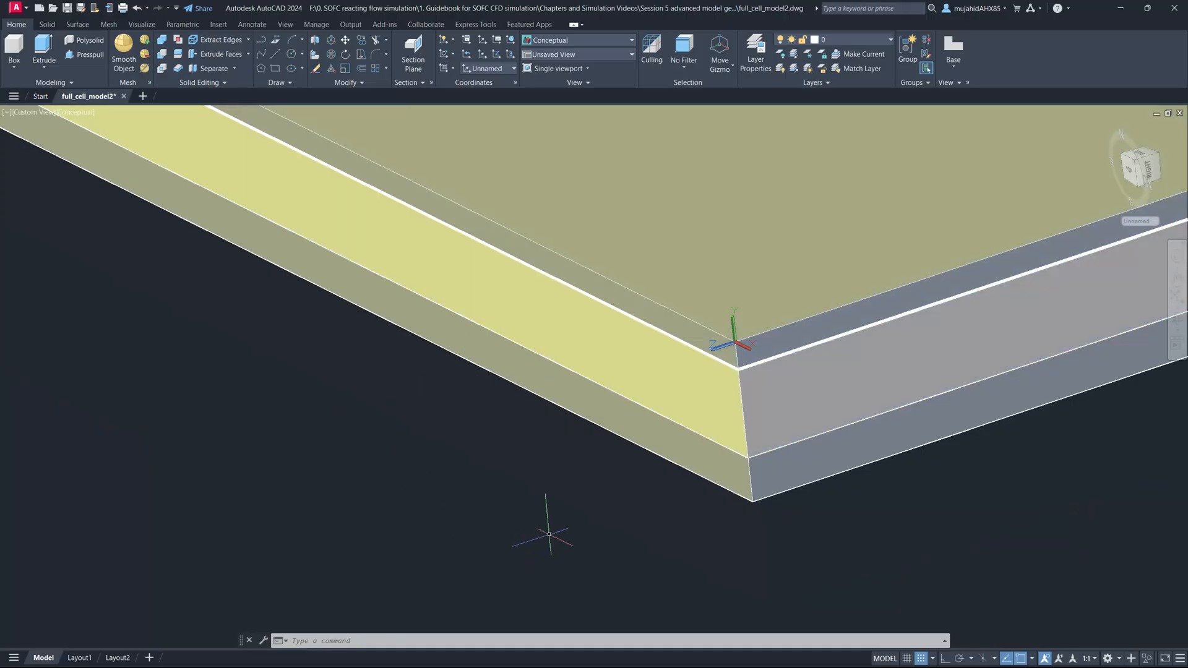
# Draw a rectangle from 0,0 to -1,1 at the near upper corner of the top mesh slab.
pyautogui.write('red')
pyautogui.press('Return')
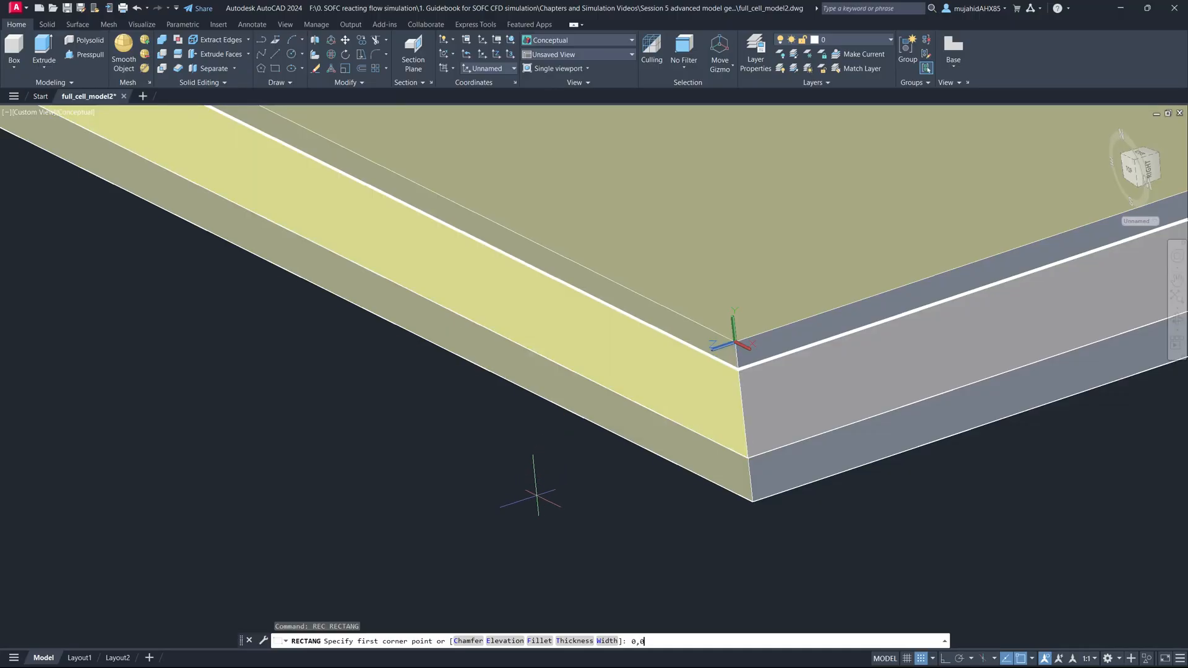
pyautogui.press('Return')
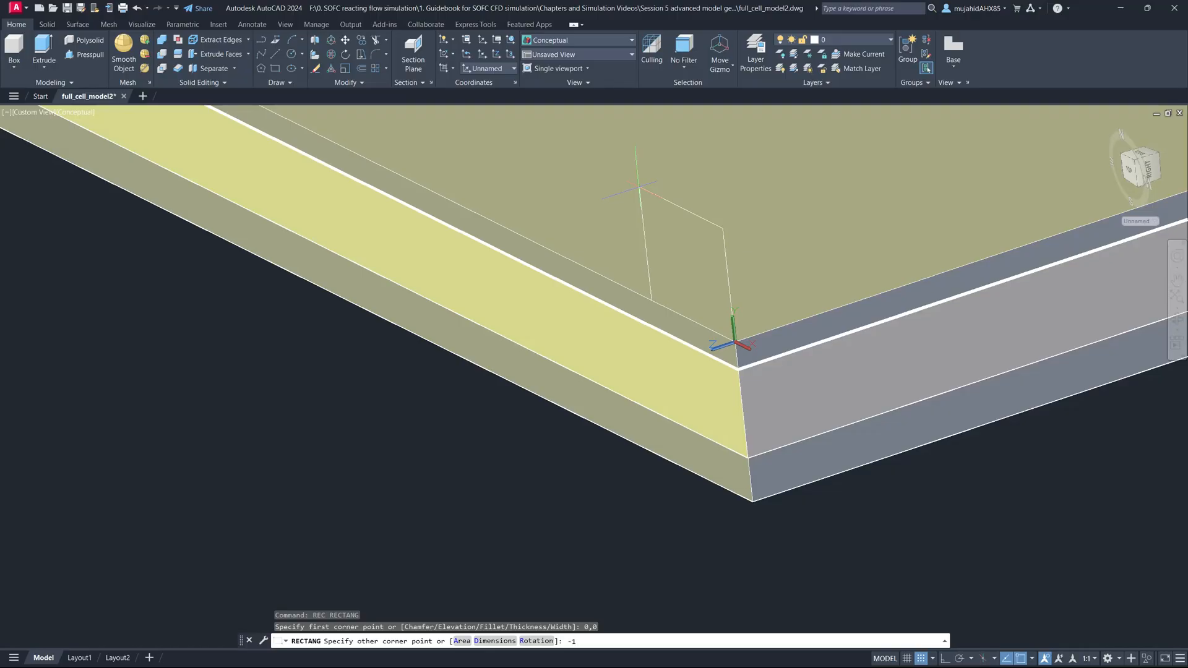
pyautogui.press('Return')
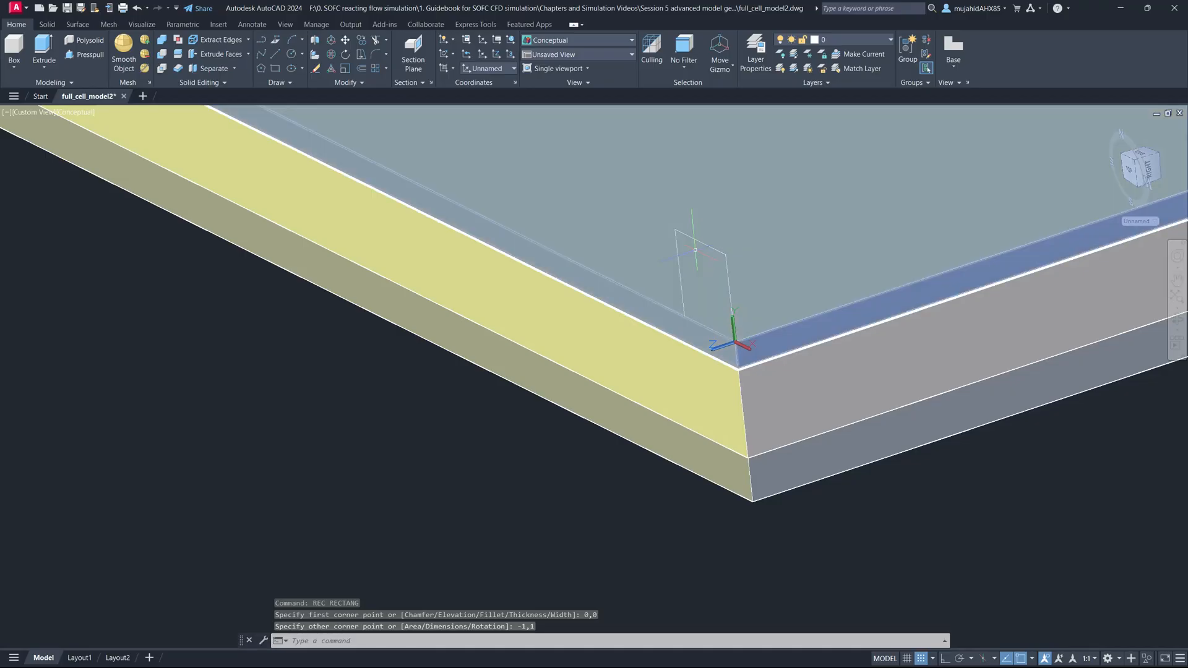
pyautogui.press('Escape')
# Extrude the corner rectangle by -19 along the edge of the top mesh slab.
pyautogui.write('ext')
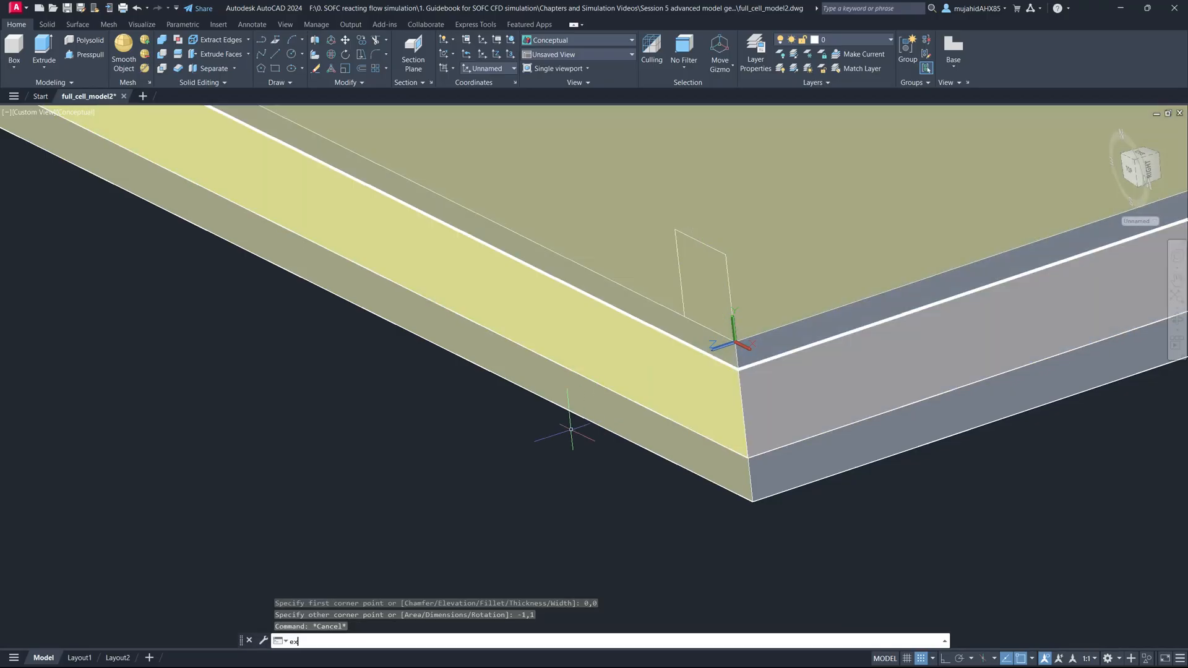
pyautogui.press('Return')
pyautogui.click(705, 273)
pyautogui.press('Return')
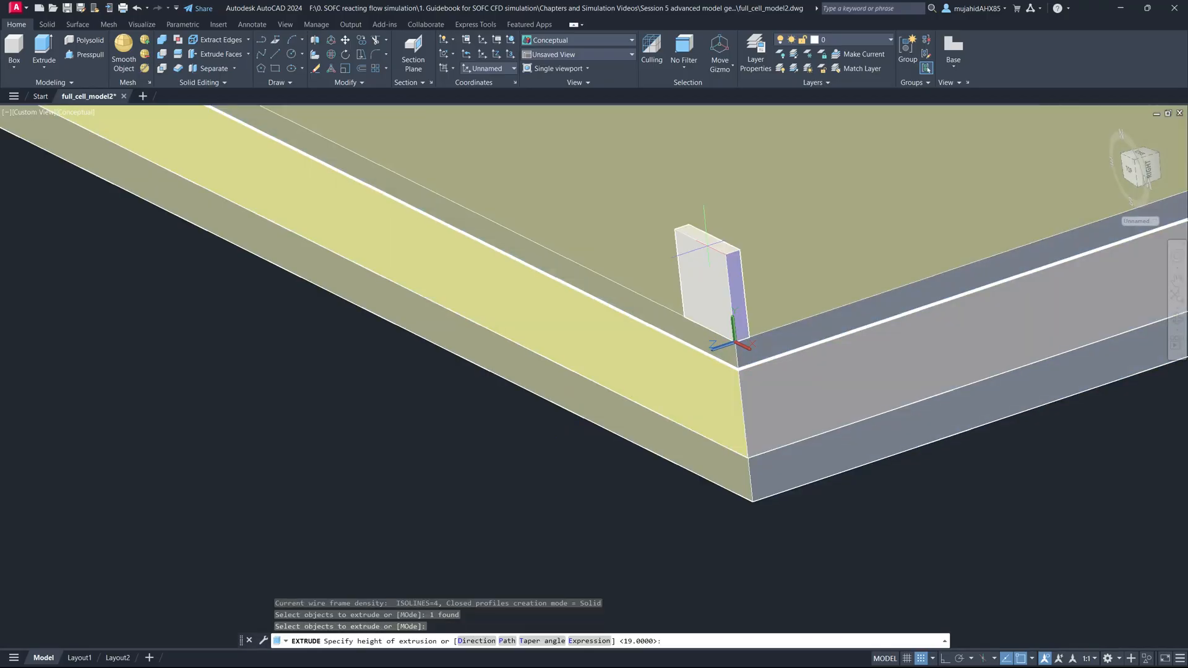
pyautogui.scroll(4, 798, 288)
pyautogui.scroll(-9, 799, 288)
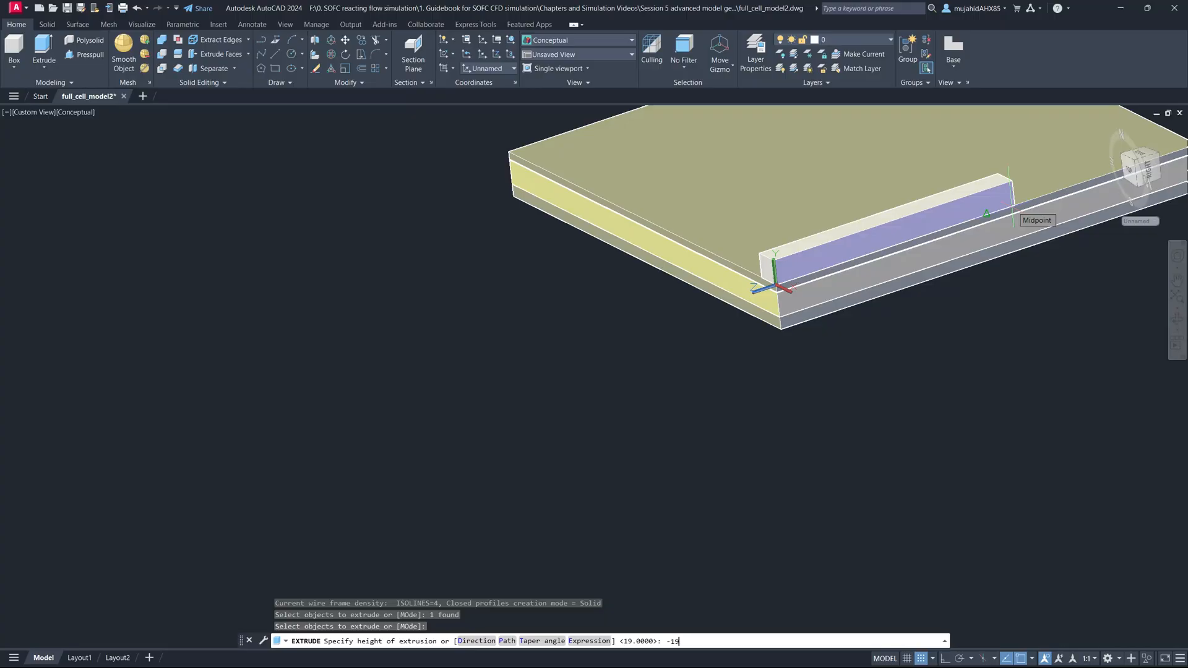
pyautogui.press('Return')
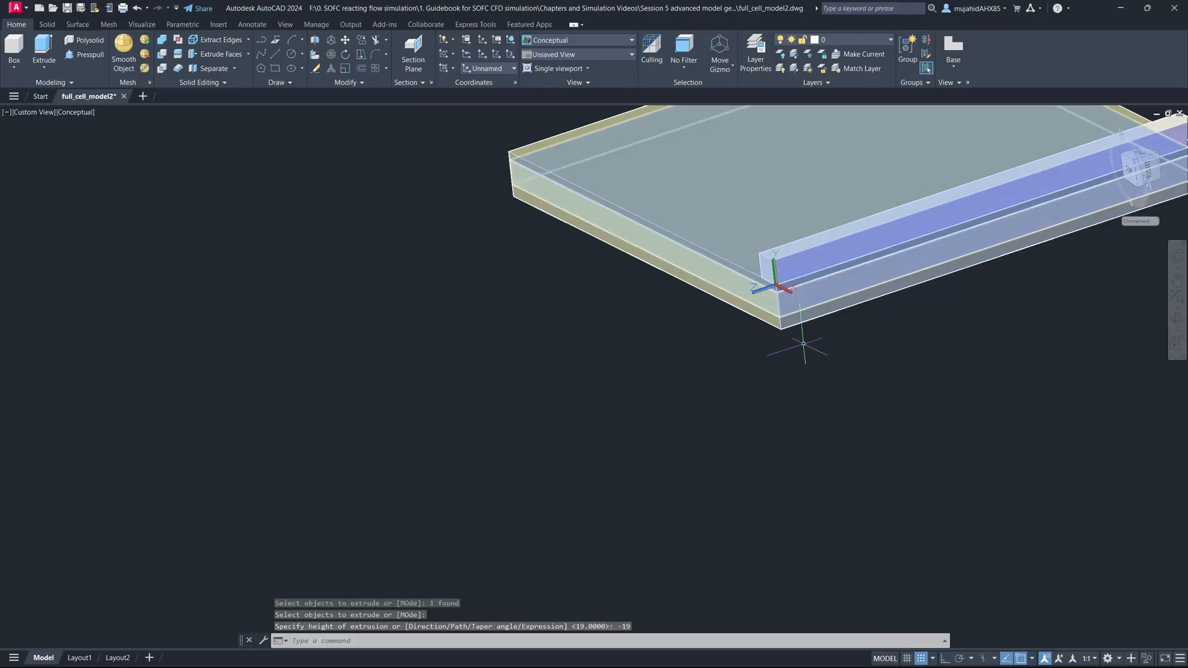
pyautogui.keyDown('shift'); pyautogui.moveTo(800, 323); pyautogui.dragTo(704, 239, button='middle'); pyautogui.keyUp('shift')
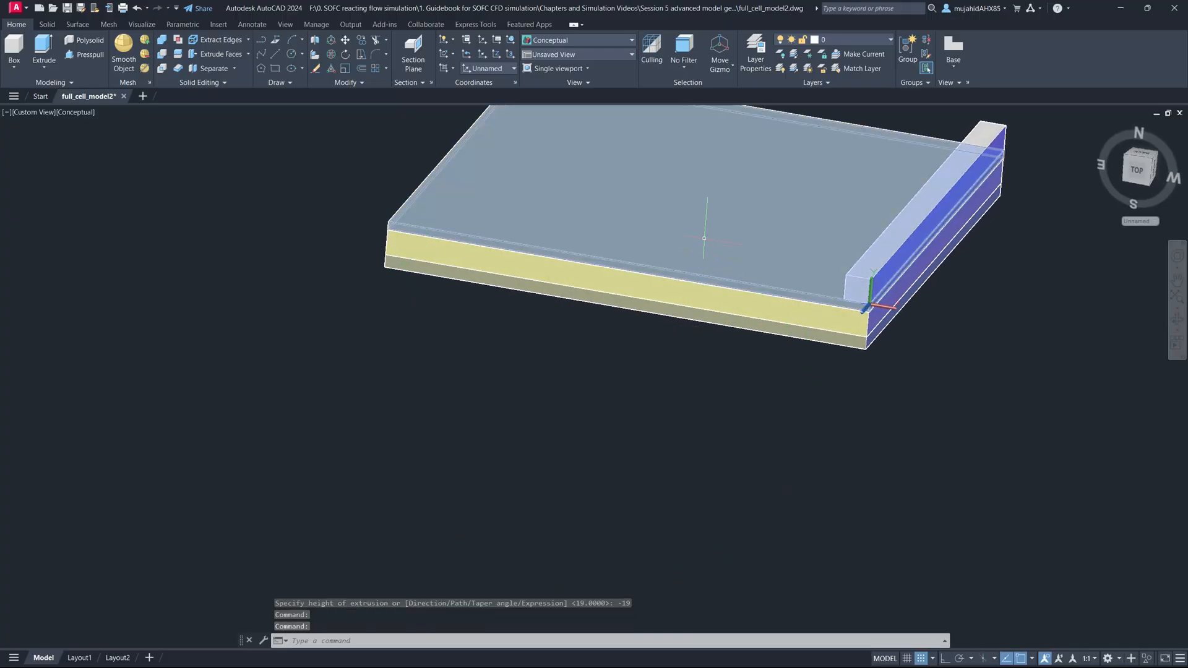
pyautogui.press('Escape')
pyautogui.press('Escape')
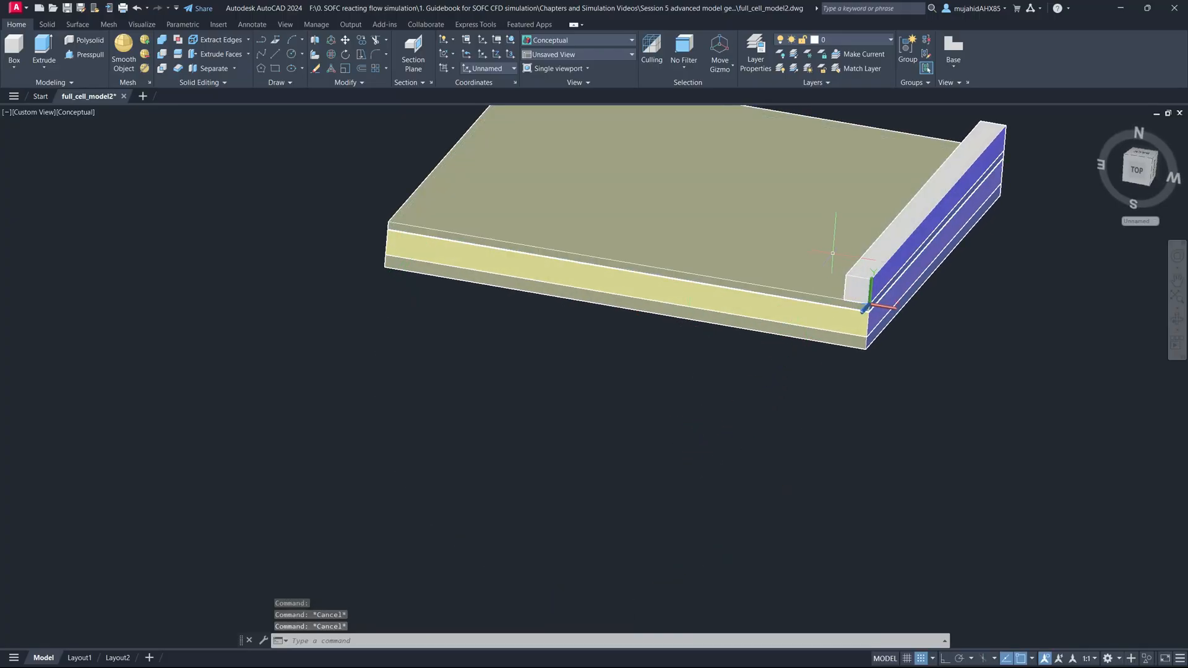
pyautogui.scroll(3, 808, 178)
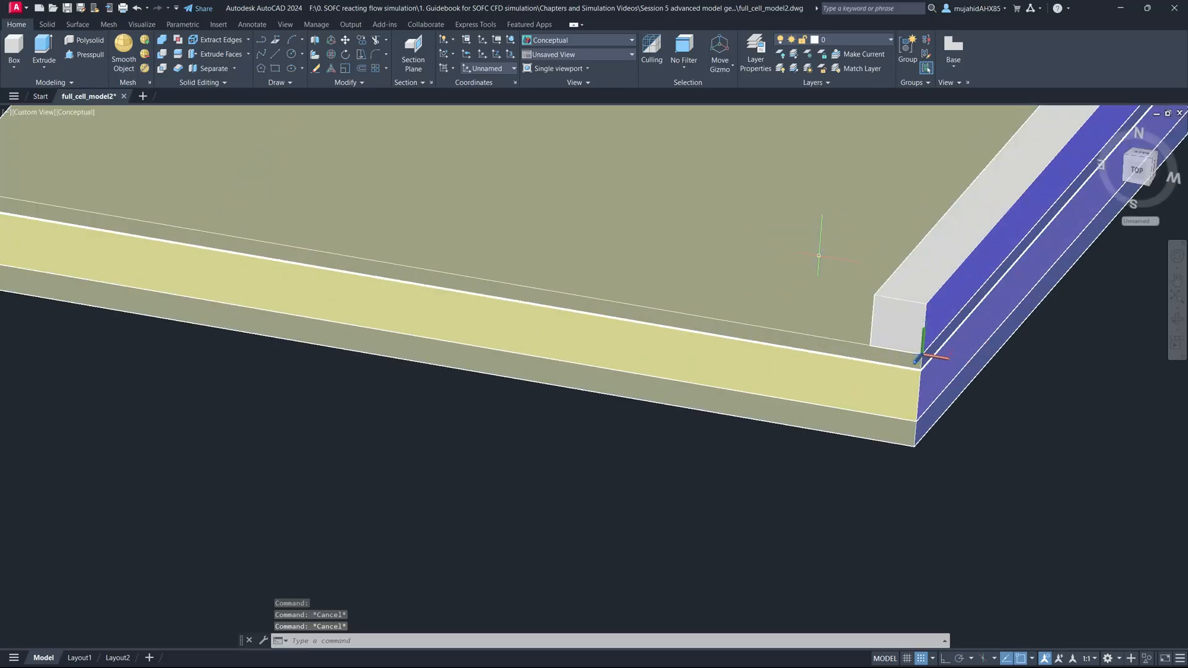
pyautogui.scroll(-6, 809, 179)
pyautogui.scroll(8, 809, 180)
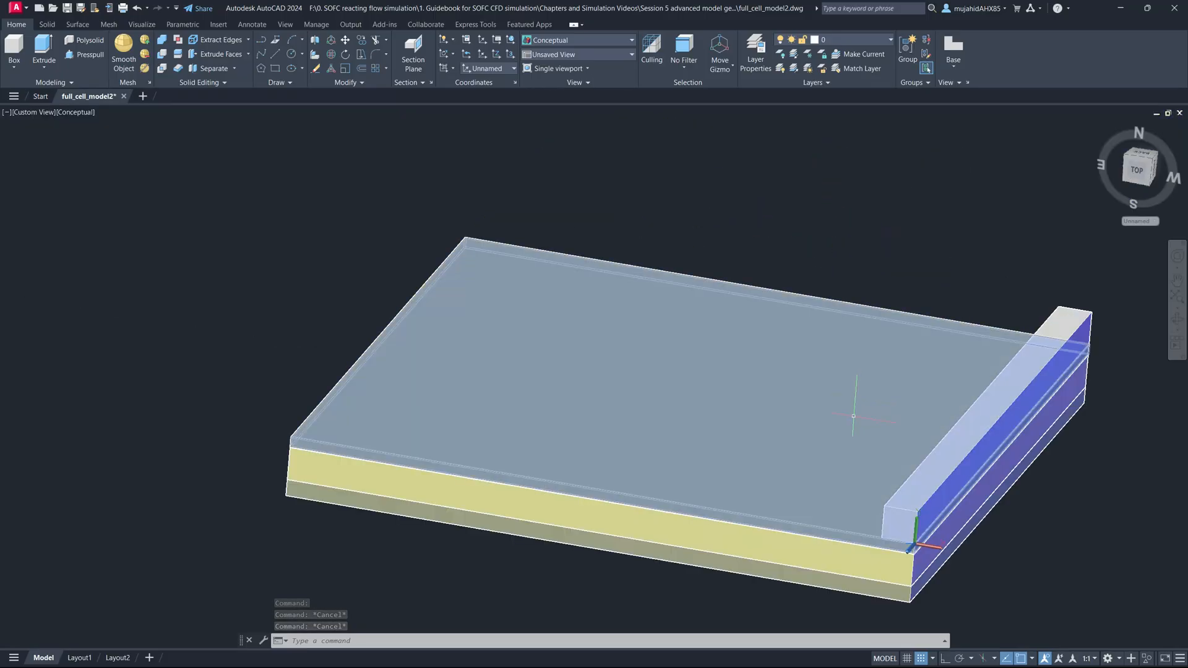
# Copy the corner rib from base point 0,0 with Ortho on, placing copies 2, 4, 6 and 8 units along 180° across the top mesh slab.
pyautogui.scroll(-5, 842, 551)
pyautogui.scroll(4, 844, 554)
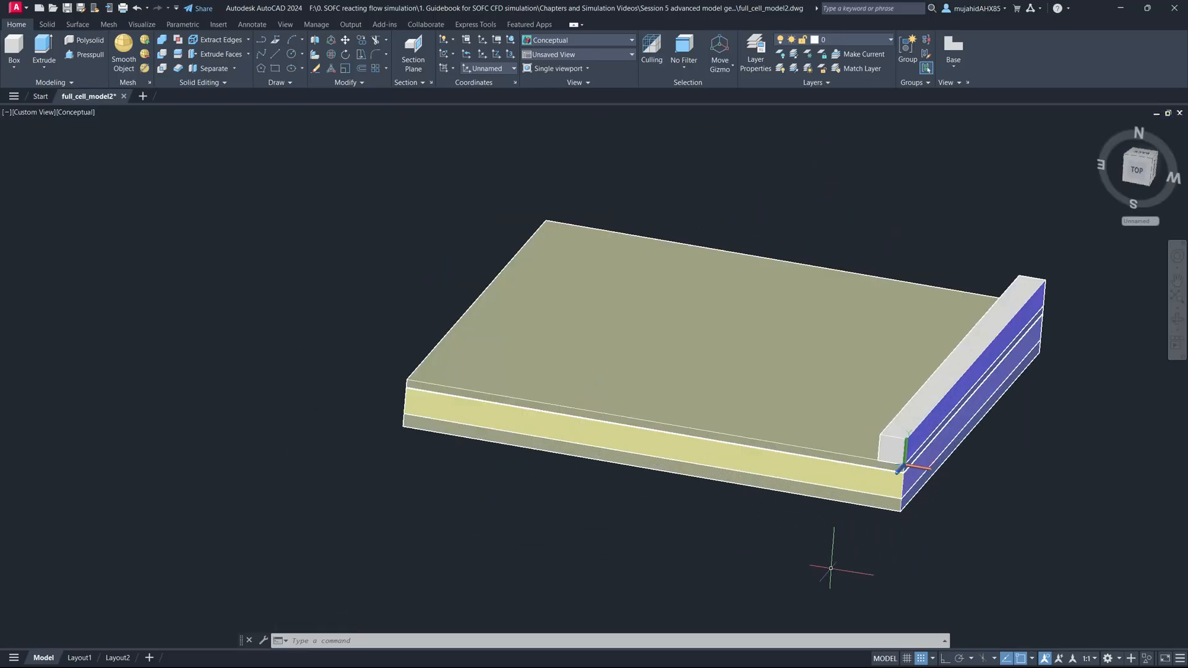
pyautogui.write('co')
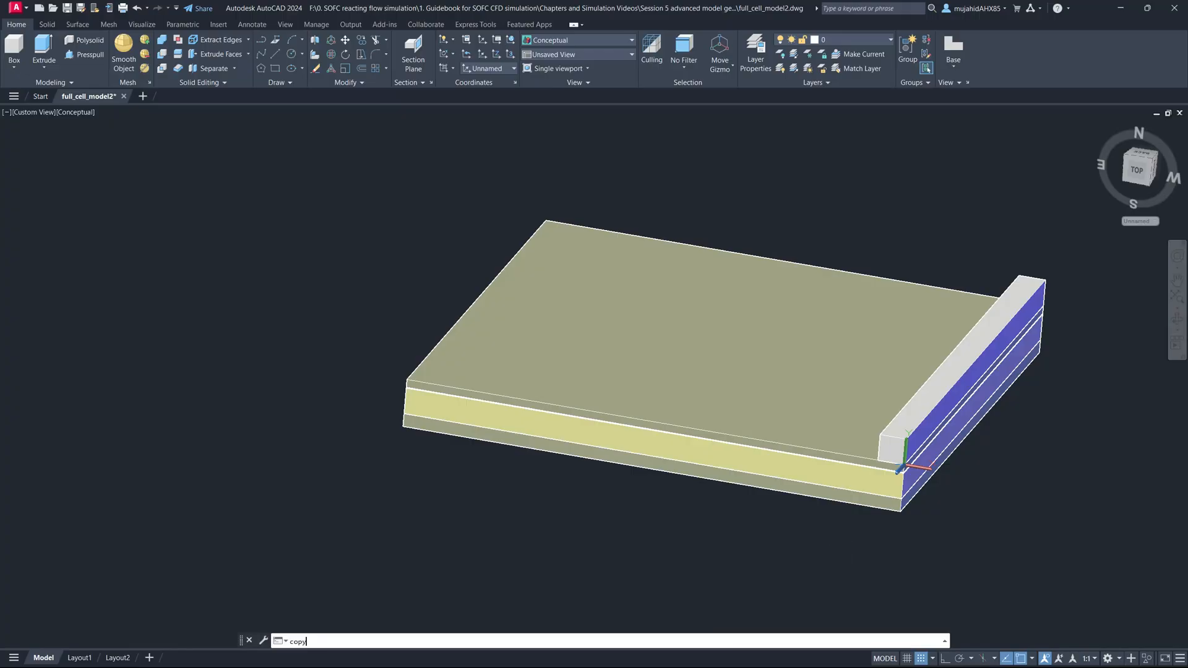
pyautogui.write('py')
pyautogui.press('Return')
pyautogui.click(894, 435)
pyautogui.press('Return')
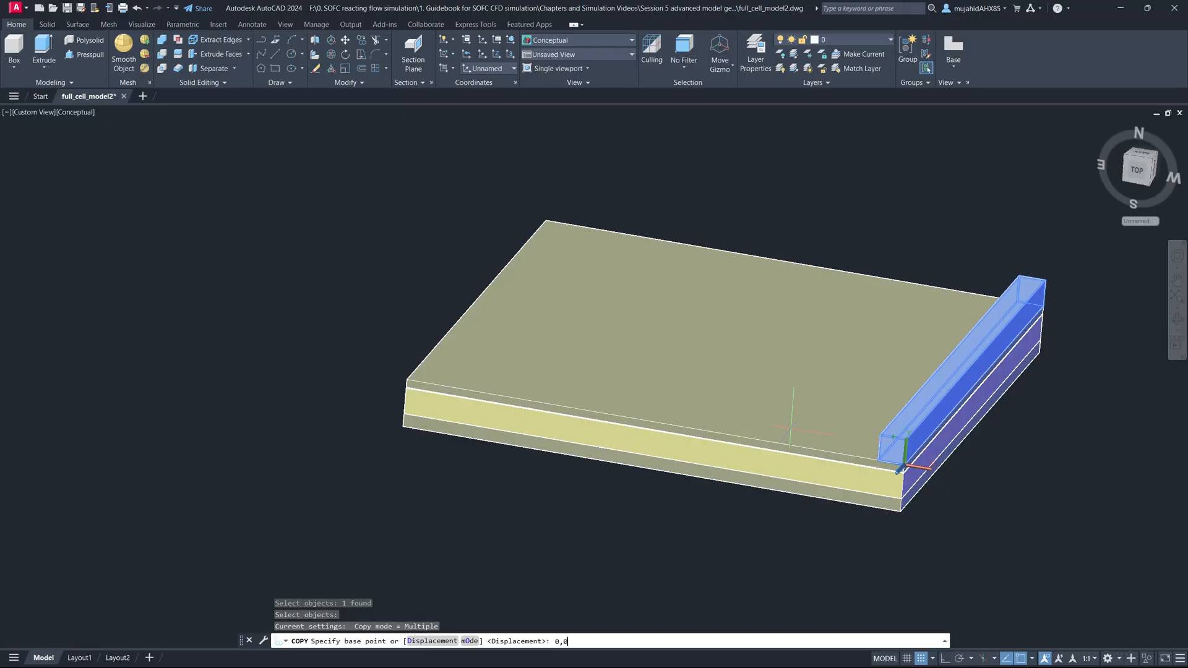
pyautogui.click(900, 468)
pyautogui.press('F8')
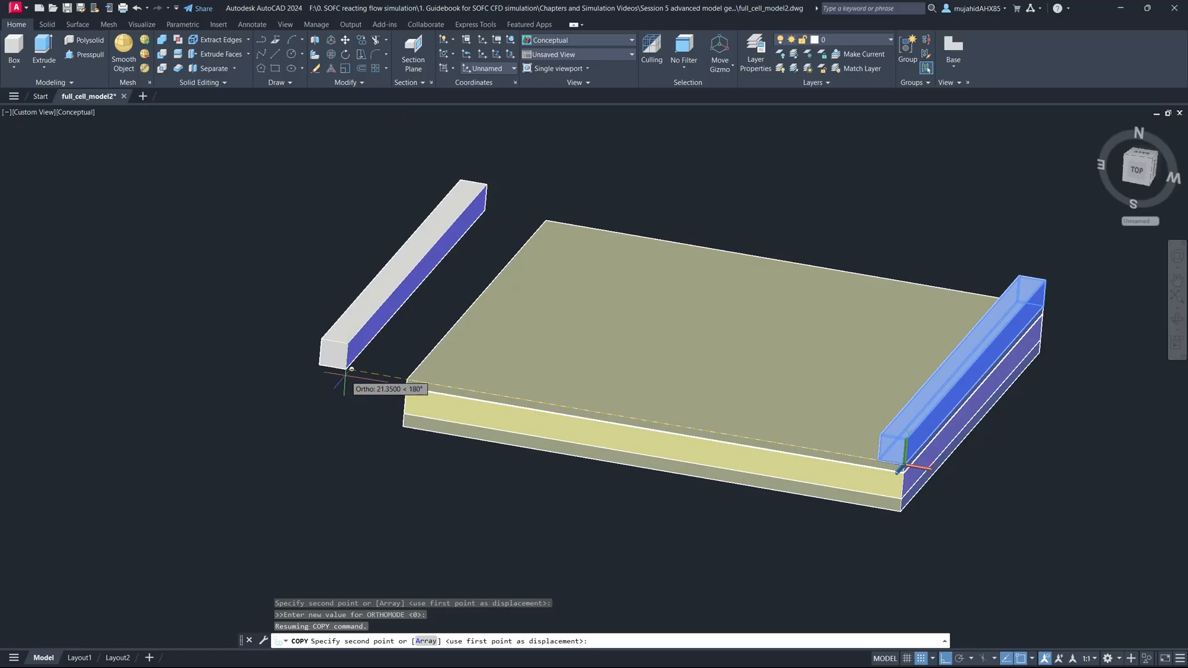
pyautogui.press('F8')
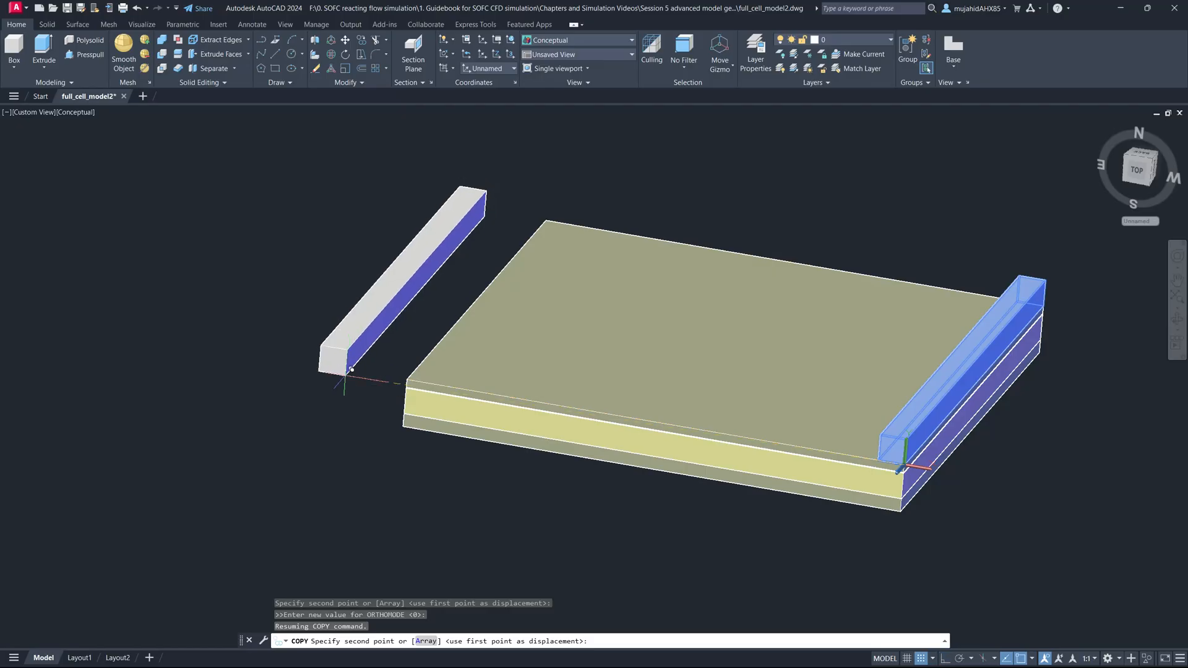
pyautogui.click(945, 661)
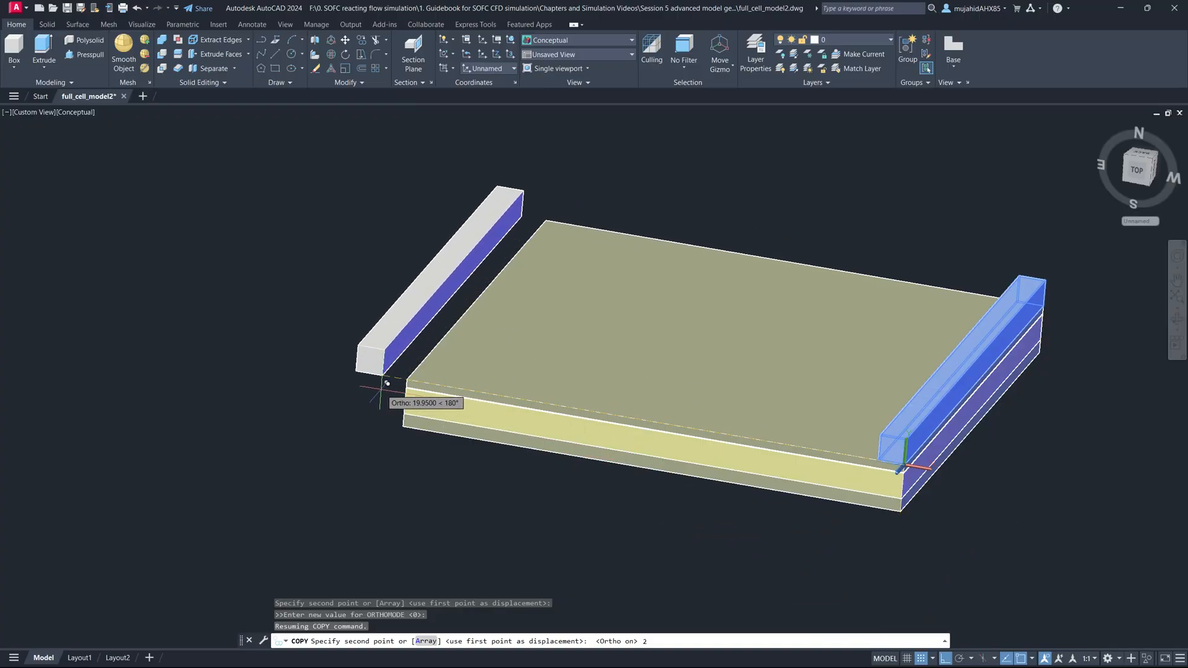
pyautogui.press('Return')
pyautogui.write('4')
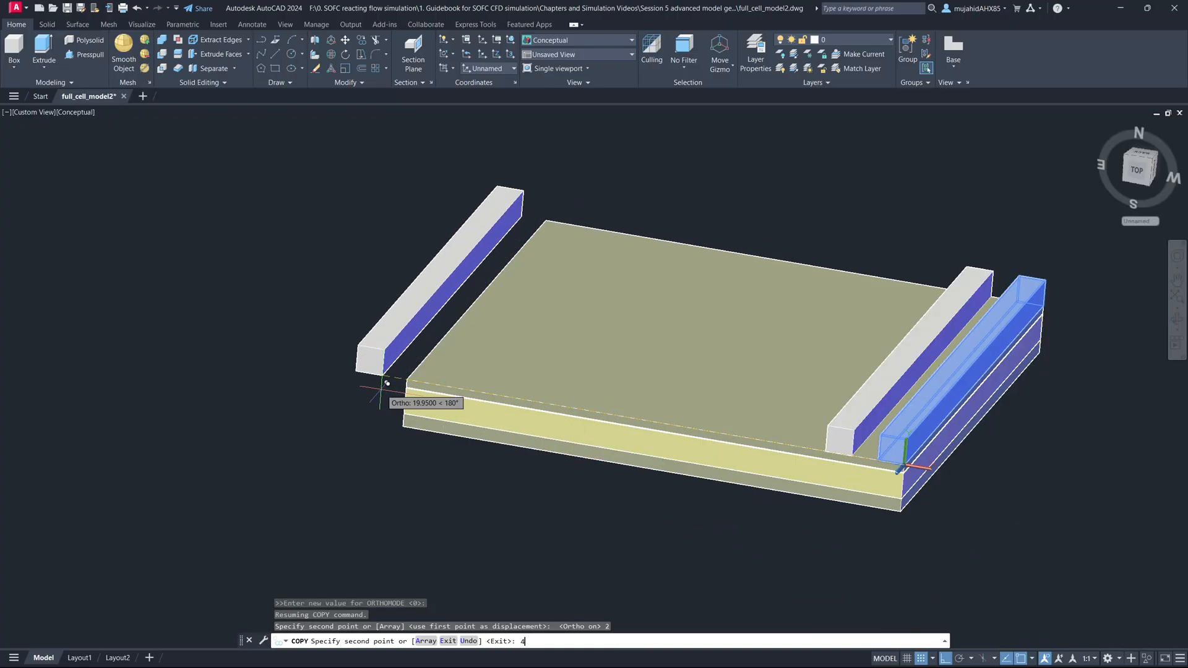
pyautogui.press('Return')
pyautogui.write('6')
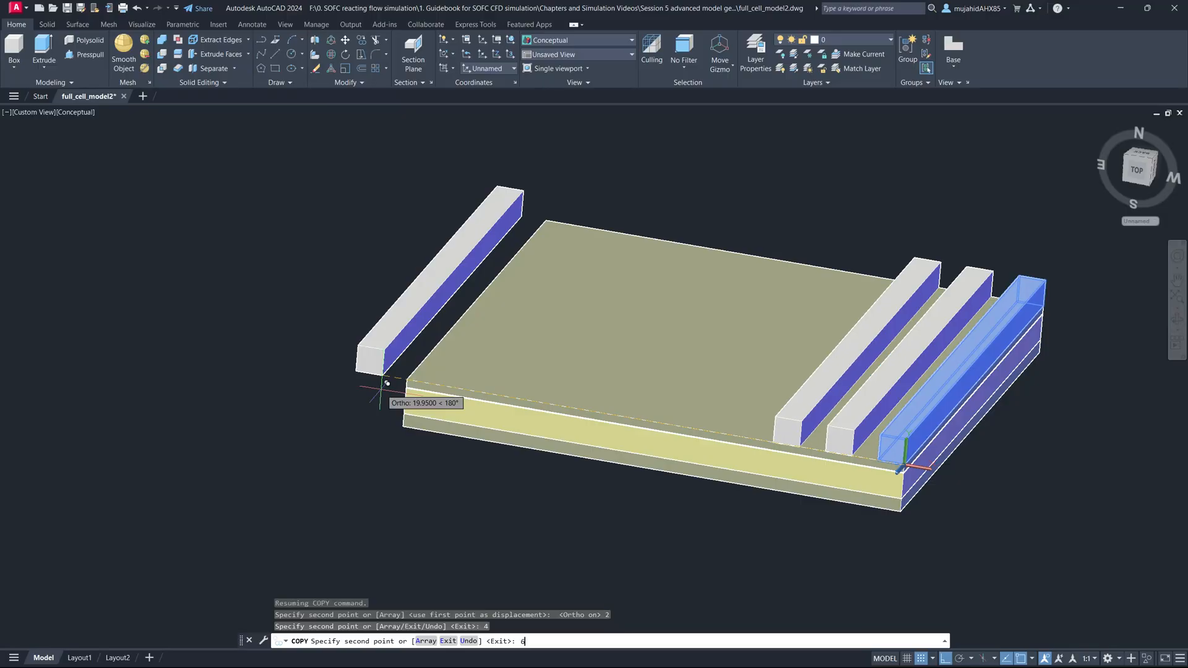
pyautogui.press('Return')
pyautogui.write('8')
pyautogui.press('Return')
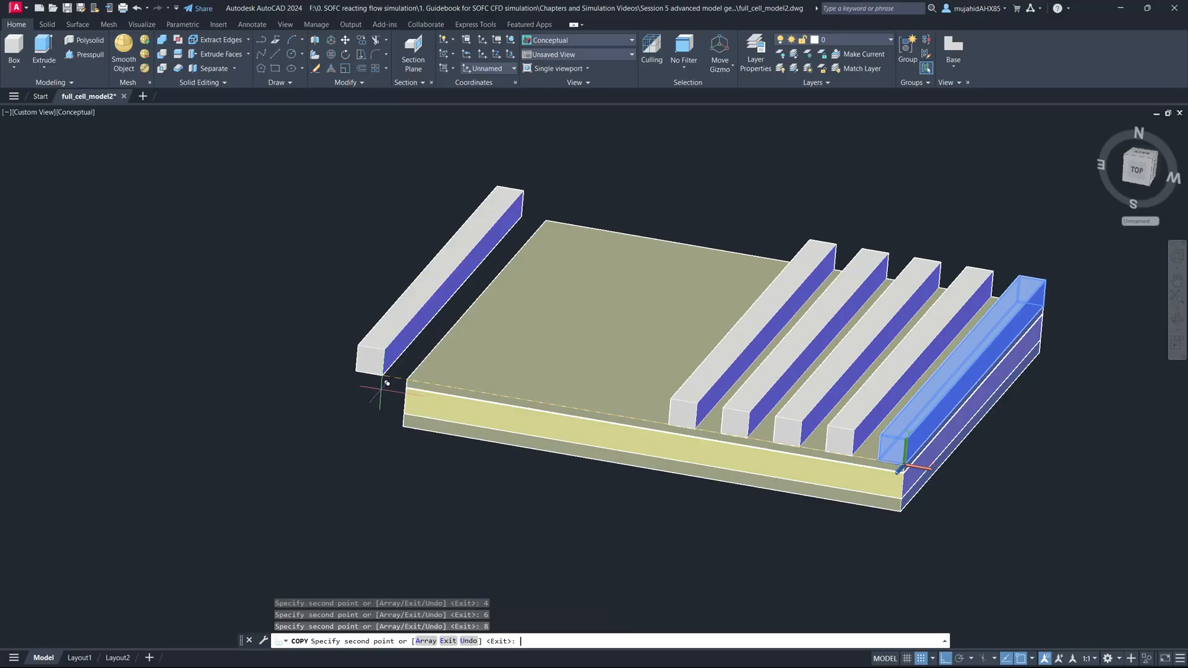
# Place further rib copies at 10, 12, 14, 16 and 18 units across the slab and finish the copying.
pyautogui.write('10')
pyautogui.press('Return')
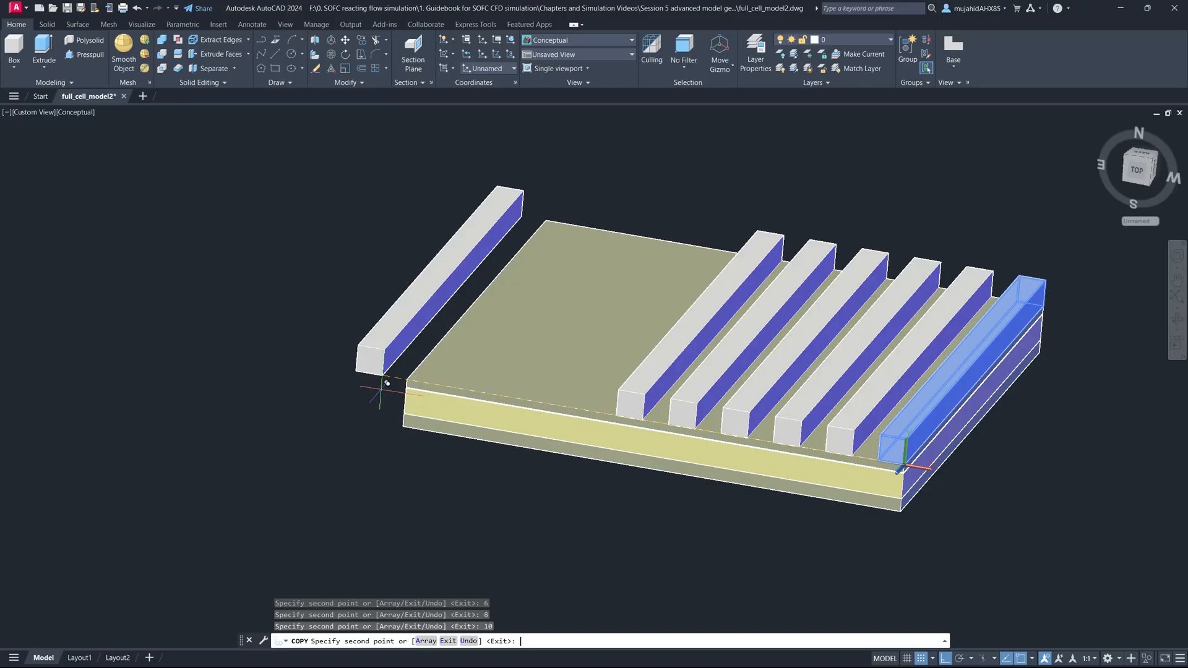
pyautogui.write('12')
pyautogui.press('Return')
pyautogui.write('14')
pyautogui.press('Return')
pyautogui.write('1')
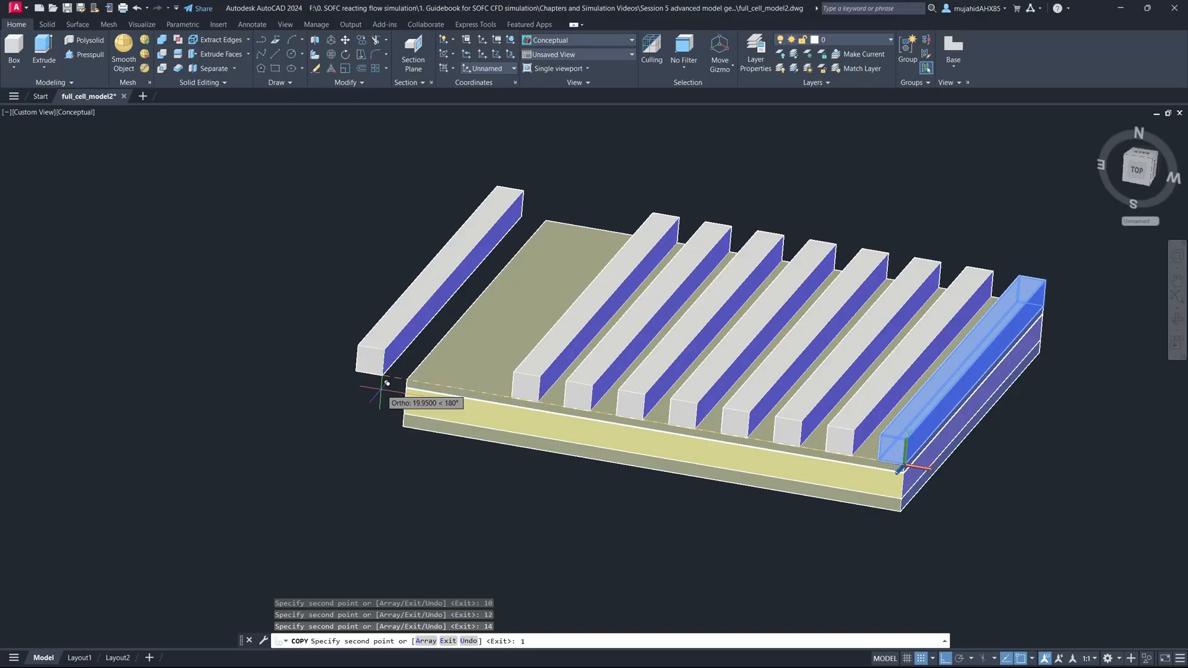
pyautogui.write('6')
pyautogui.press('Return')
pyautogui.write('1')
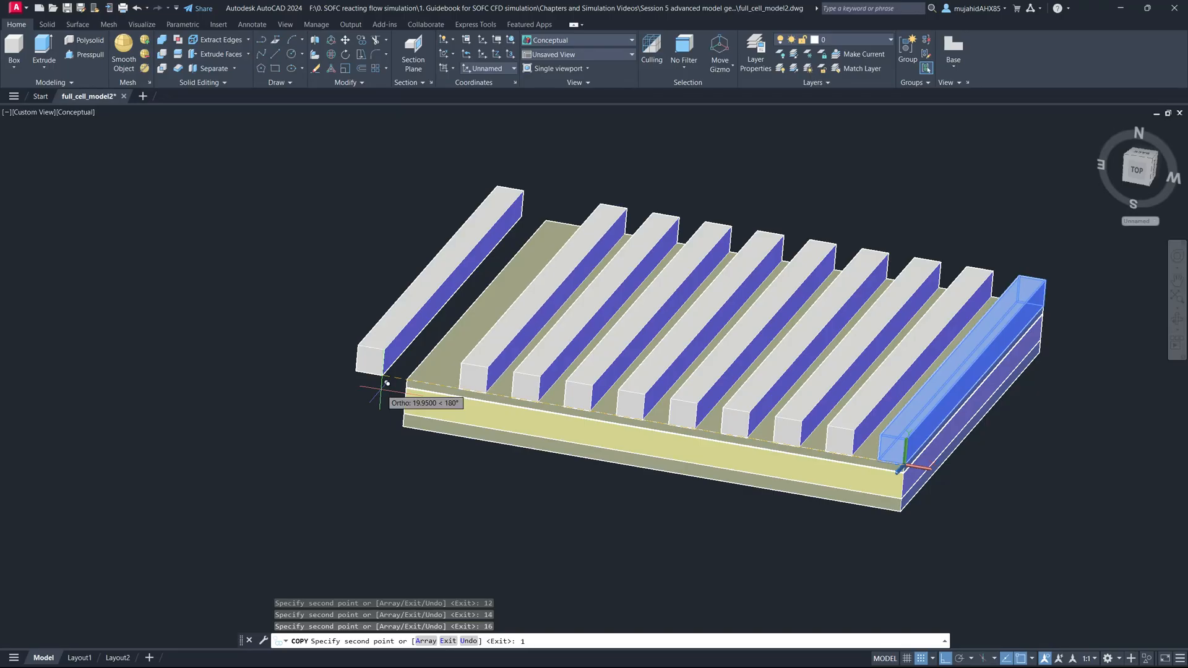
pyautogui.write('8')
pyautogui.press('Return')
pyautogui.press('Escape')
pyautogui.press('Escape')
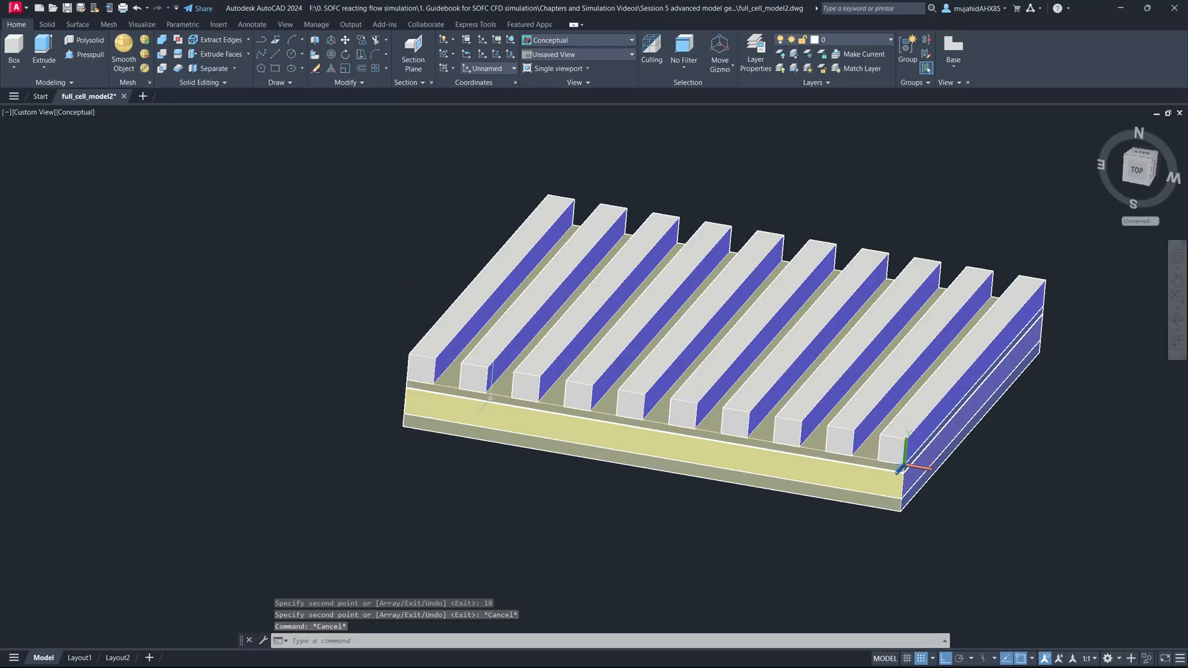
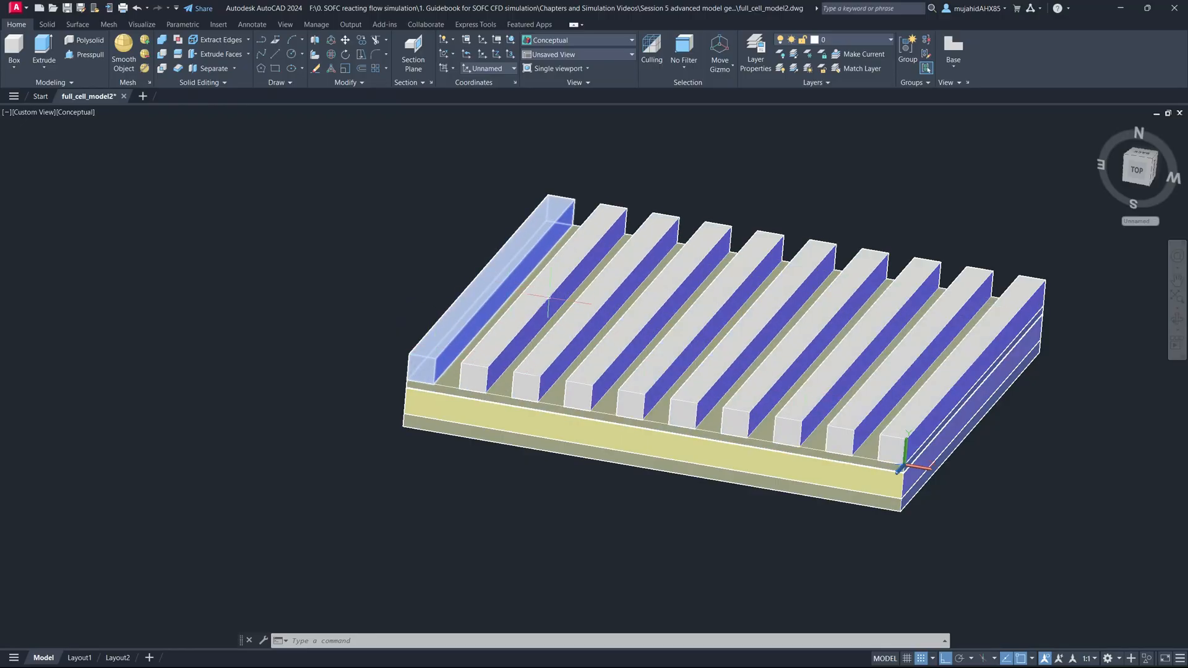
# Examine the row of ribs and the gaps between them from above and from oblique angles.
pyautogui.keyDown('shift'); pyautogui.moveTo(724, 354); pyautogui.dragTo(568, 459, button='middle'); pyautogui.keyUp('shift')
pyautogui.keyDown('shift'); pyautogui.moveTo(650, 386); pyautogui.dragTo(621, 491, button='middle'); pyautogui.keyUp('shift')
pyautogui.keyDown('shift'); pyautogui.moveTo(787, 269); pyautogui.dragTo(822, 340, button='middle'); pyautogui.keyUp('shift')
pyautogui.keyDown('shift'); pyautogui.moveTo(634, 316); pyautogui.dragTo(644, 412, button='middle'); pyautogui.keyUp('shift')
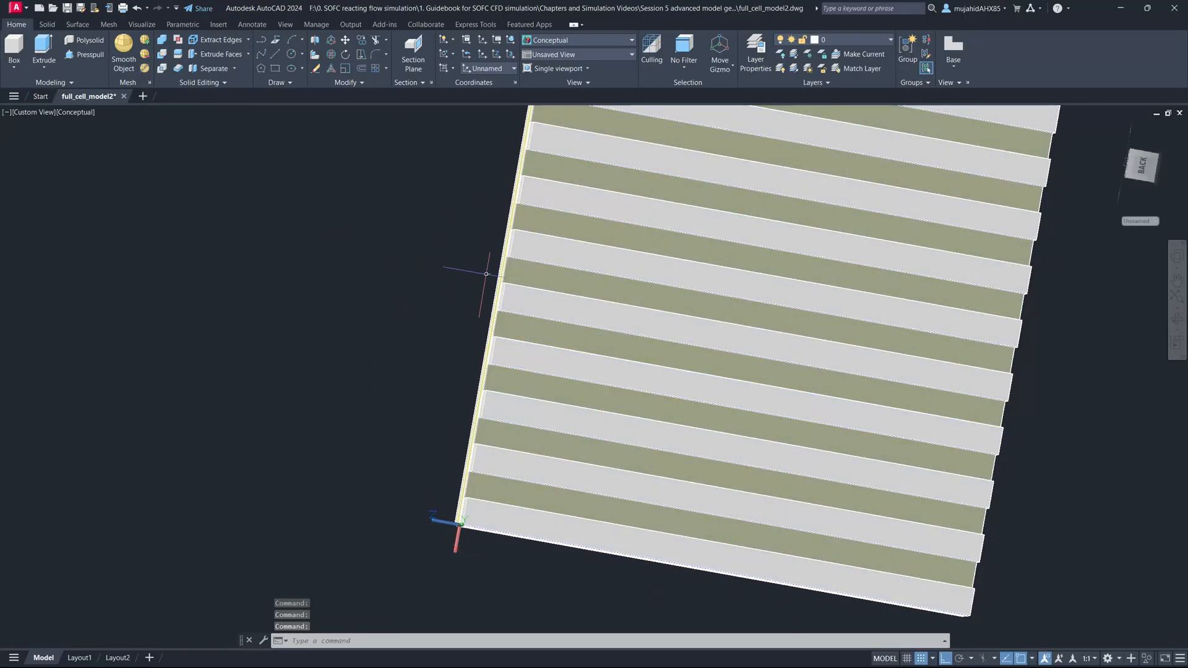
pyautogui.keyDown('shift'); pyautogui.moveTo(838, 268); pyautogui.dragTo(736, 213, button='middle'); pyautogui.keyUp('shift')
pyautogui.scroll(-4, 745, 207)
pyautogui.scroll(-3, 674, 334)
pyautogui.scroll(7, 681, 328)
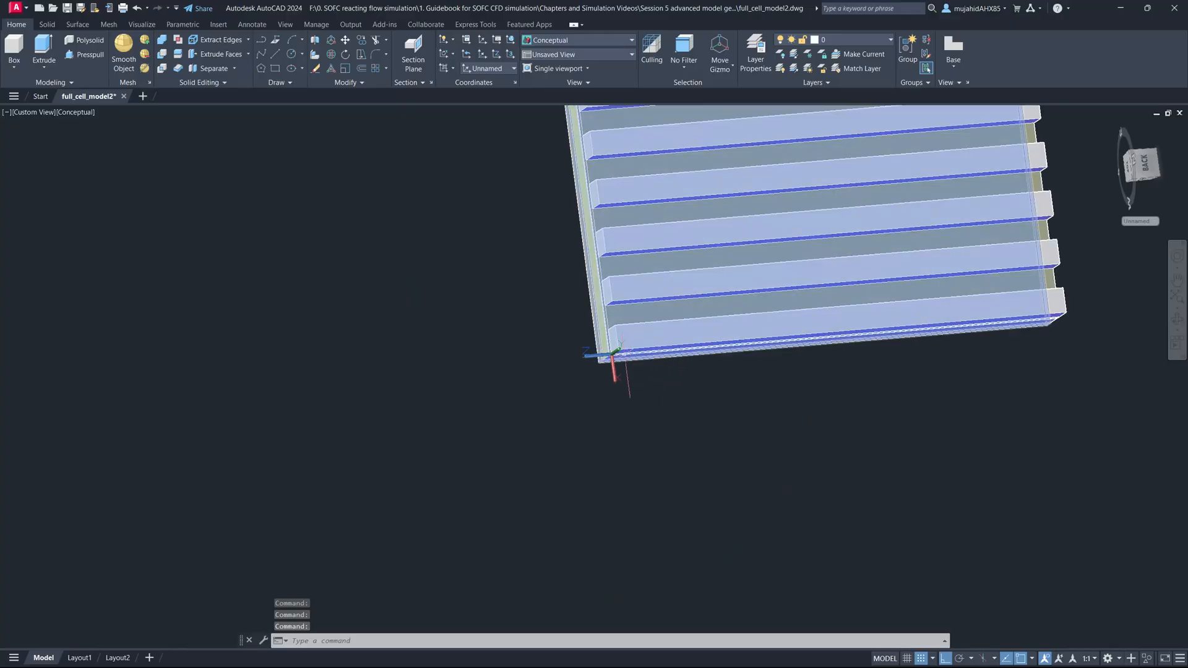
# Rotate the UCS 90° about its X axis at the slab corner so its XY plane lies parallel to the slab's top.
pyautogui.scroll(3, 630, 357)
pyautogui.keyDown('shift'); pyautogui.moveTo(611, 264); pyautogui.dragTo(679, 278, button='middle'); pyautogui.keyUp('shift')
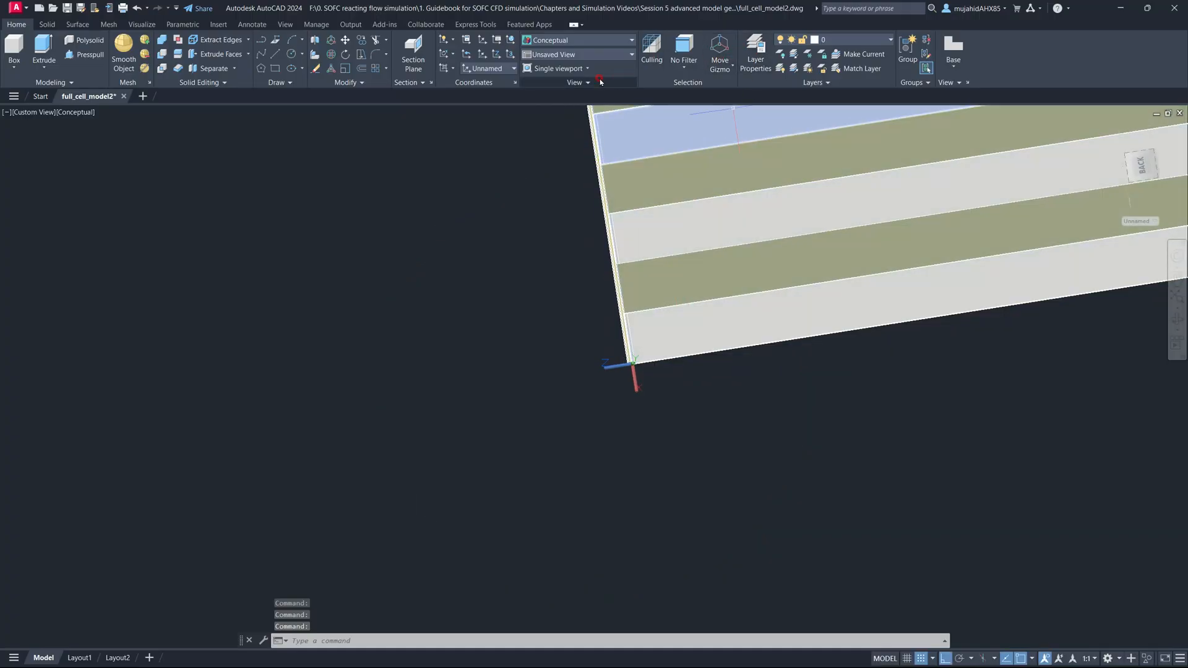
pyautogui.click(445, 54)
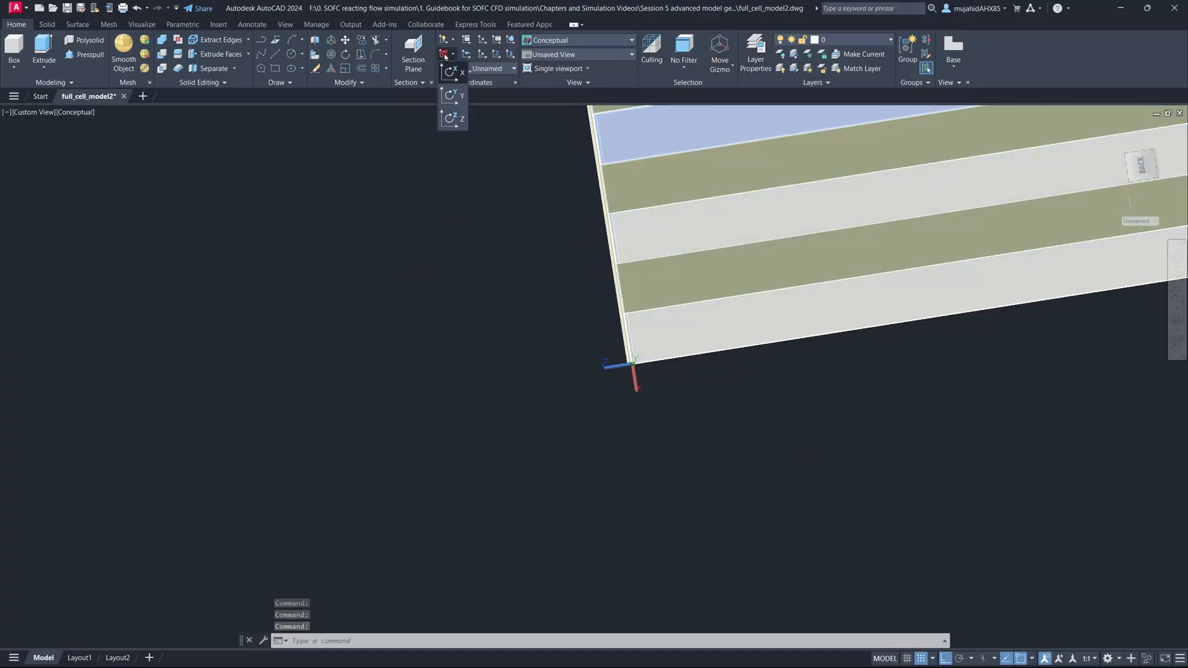
pyautogui.click(450, 72)
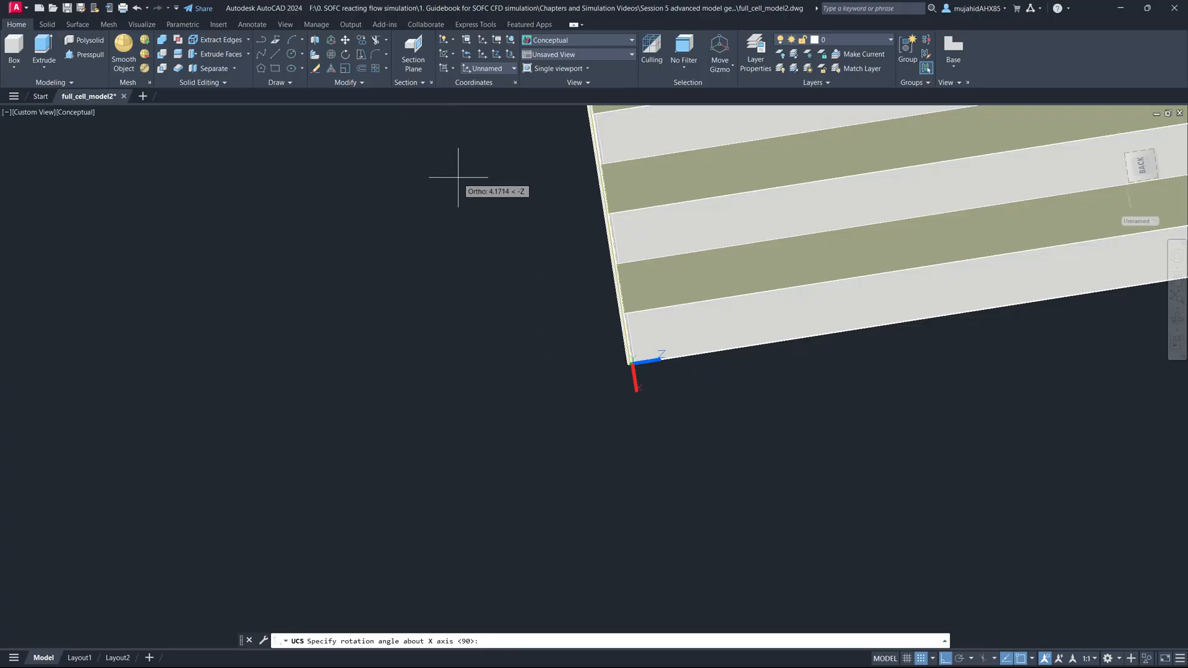
pyautogui.click(445, 54)
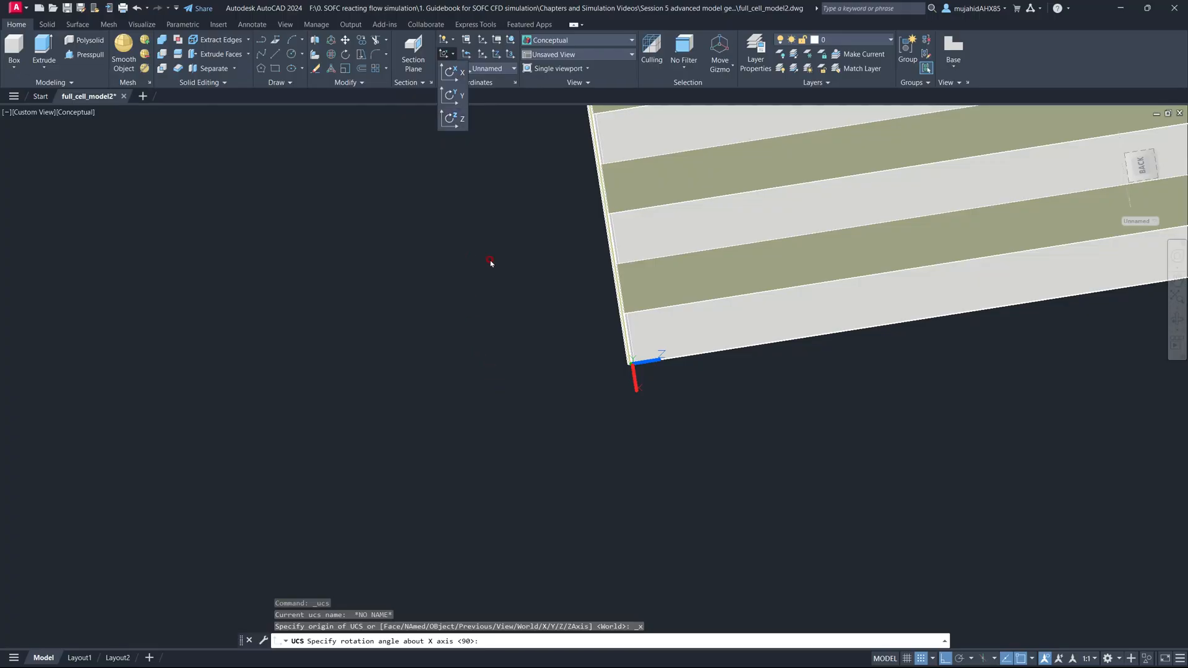
pyautogui.click(450, 73)
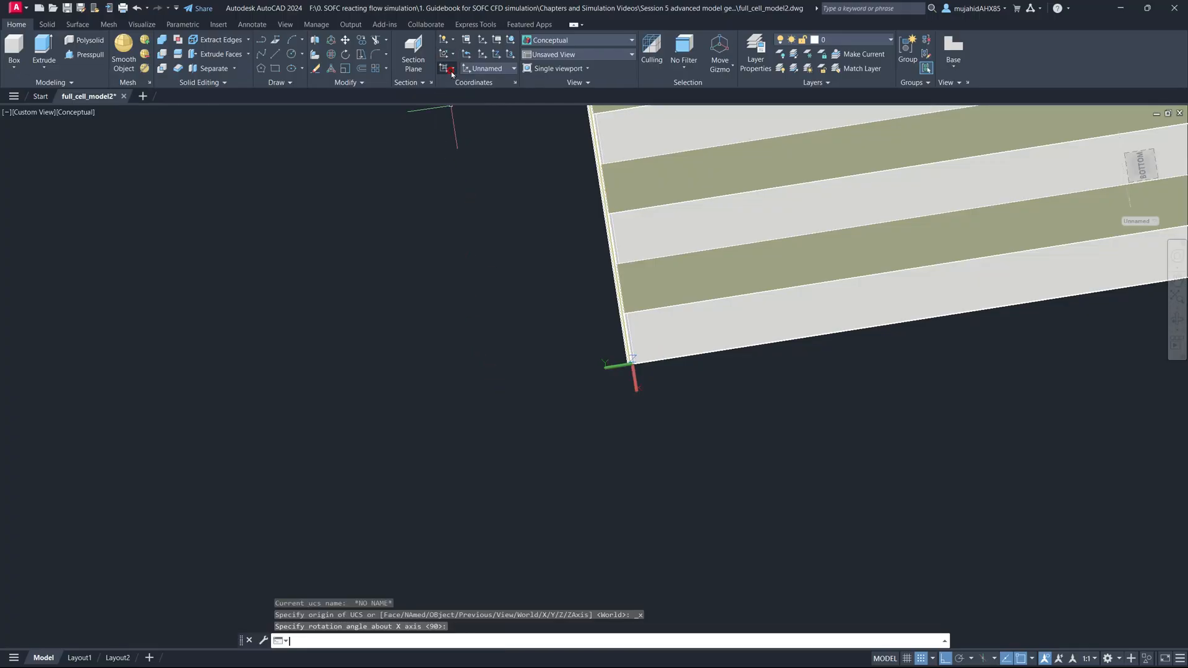
pyautogui.press('Return')
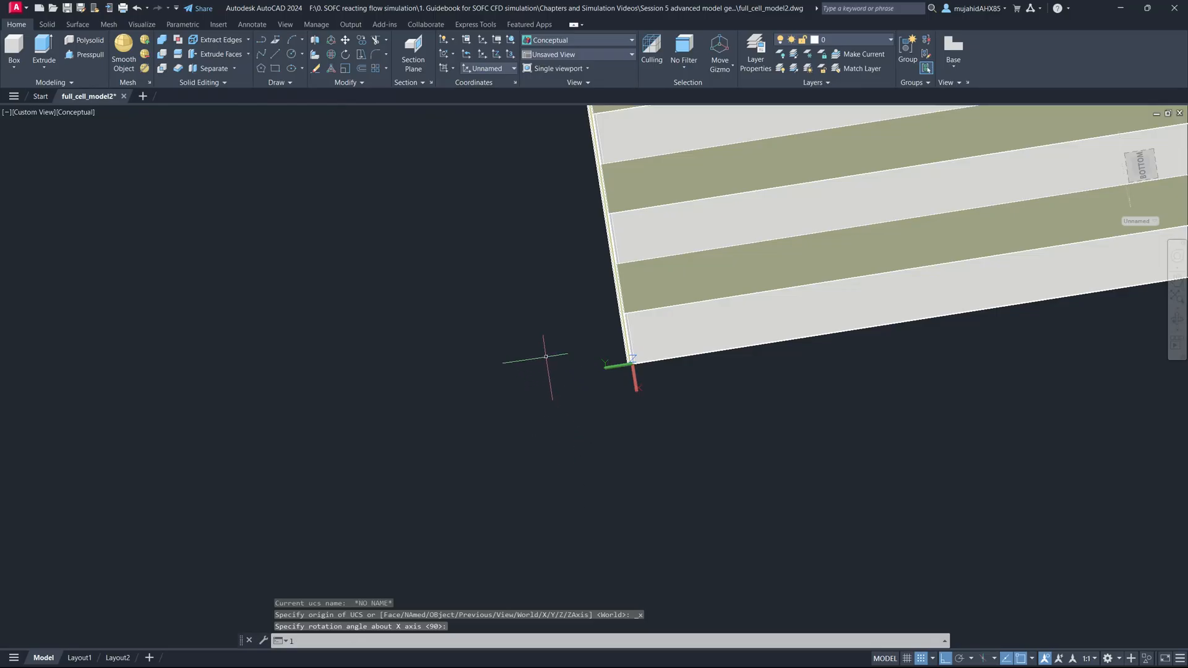
pyautogui.write('l')
pyautogui.press('Return')
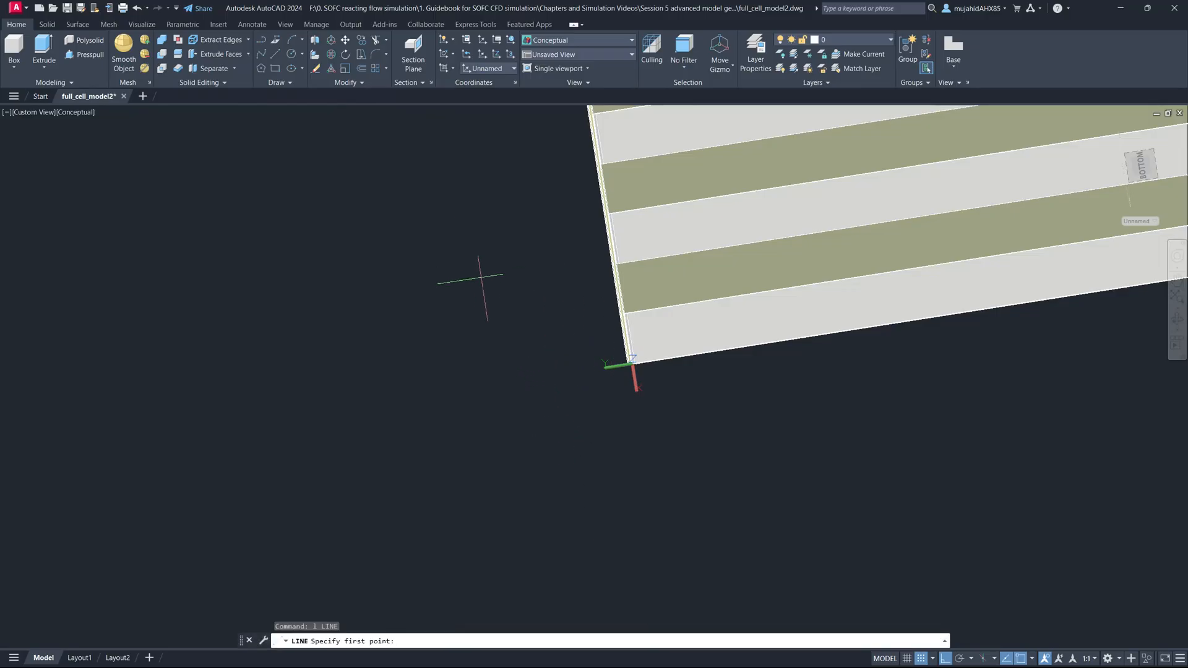
pyautogui.write('0,0')
pyautogui.press('Return')
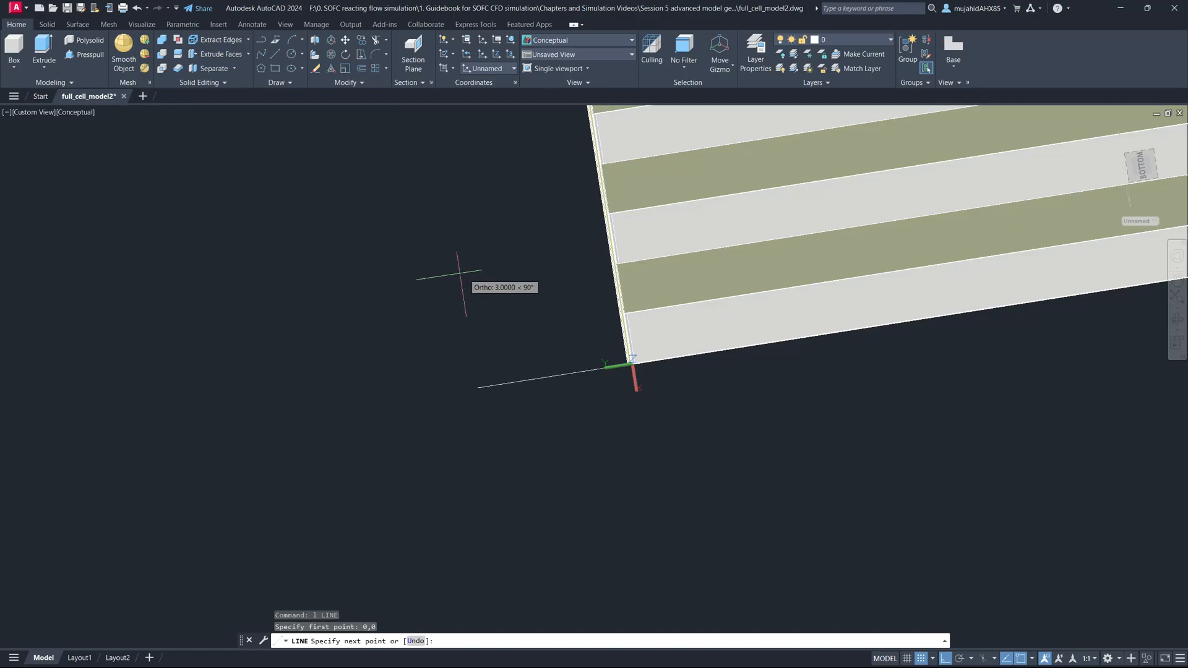
pyautogui.click(944, 660)
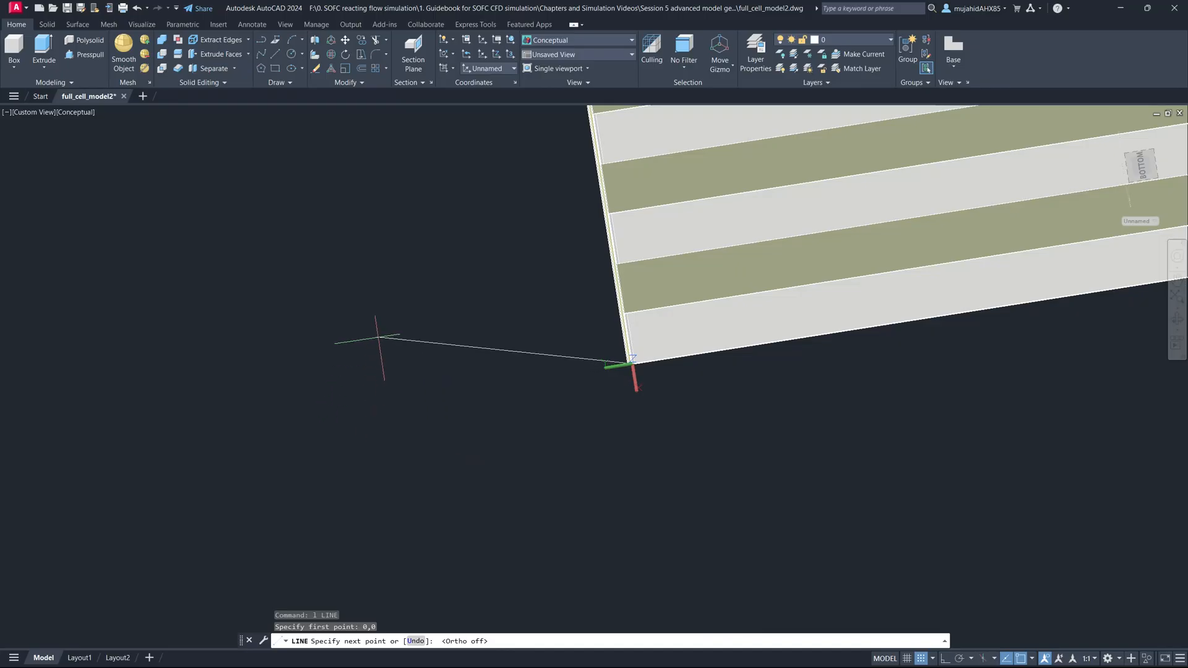
pyautogui.press('F8')
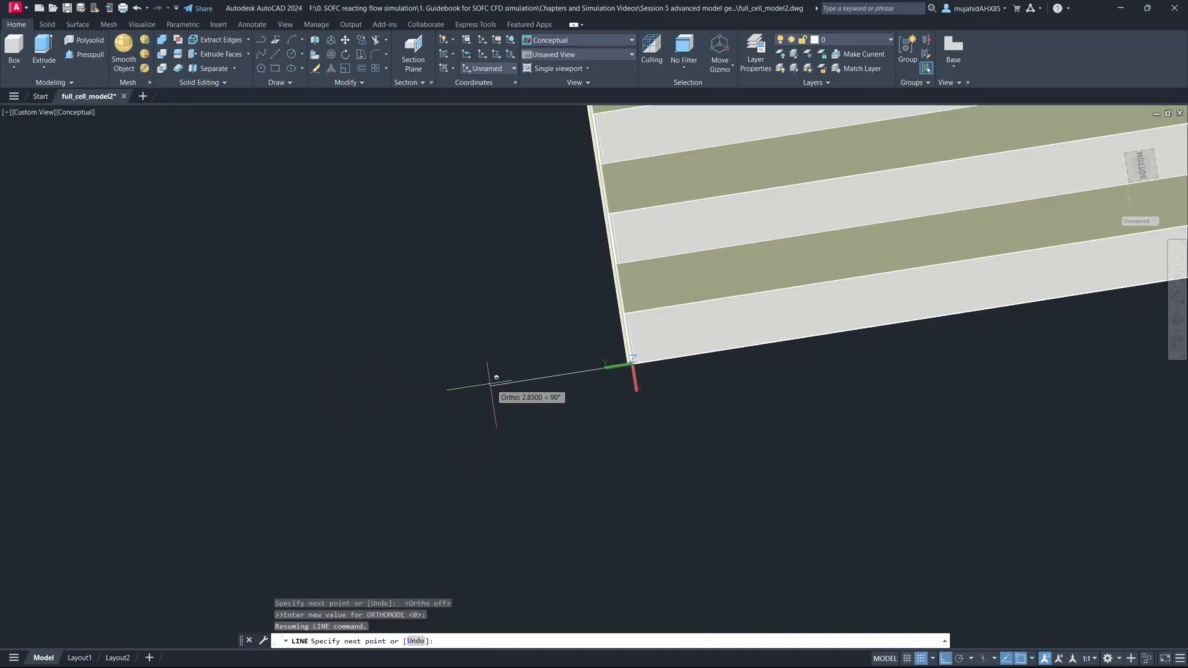
pyautogui.write('!')
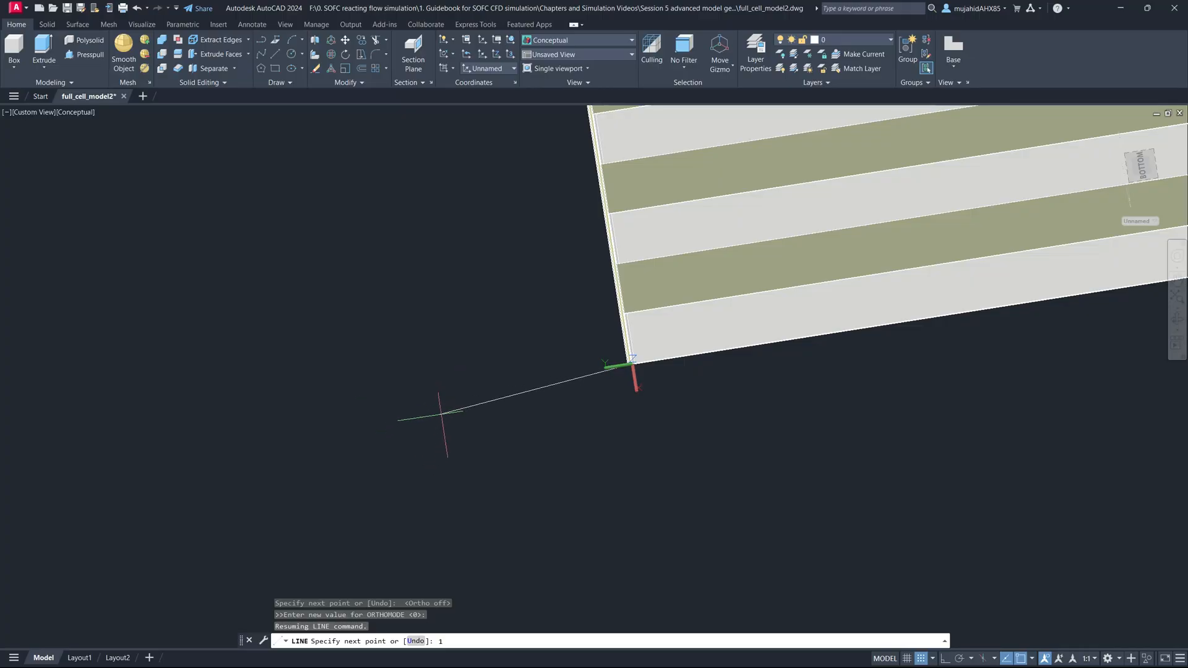
pyautogui.press('Escape')
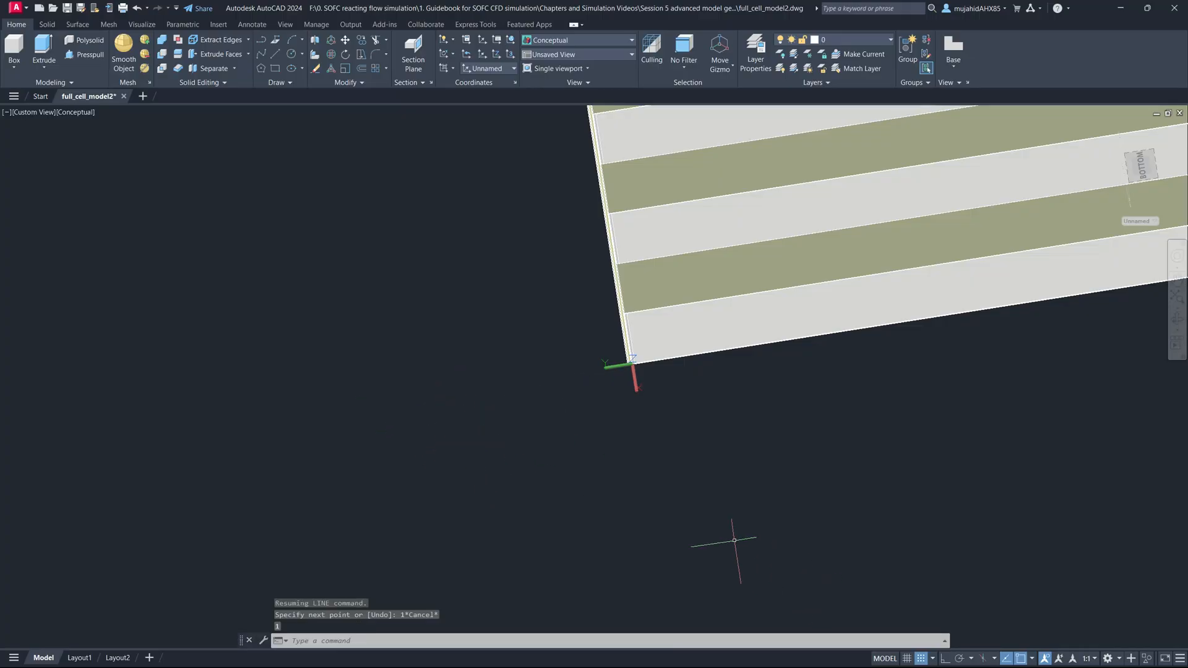
# With Ortho on, draw a stepped line from 0,0 beside the slab corner, using four 1-unit segments alternating along 90° and 180°.
pyautogui.write('l')
pyautogui.press('Return')
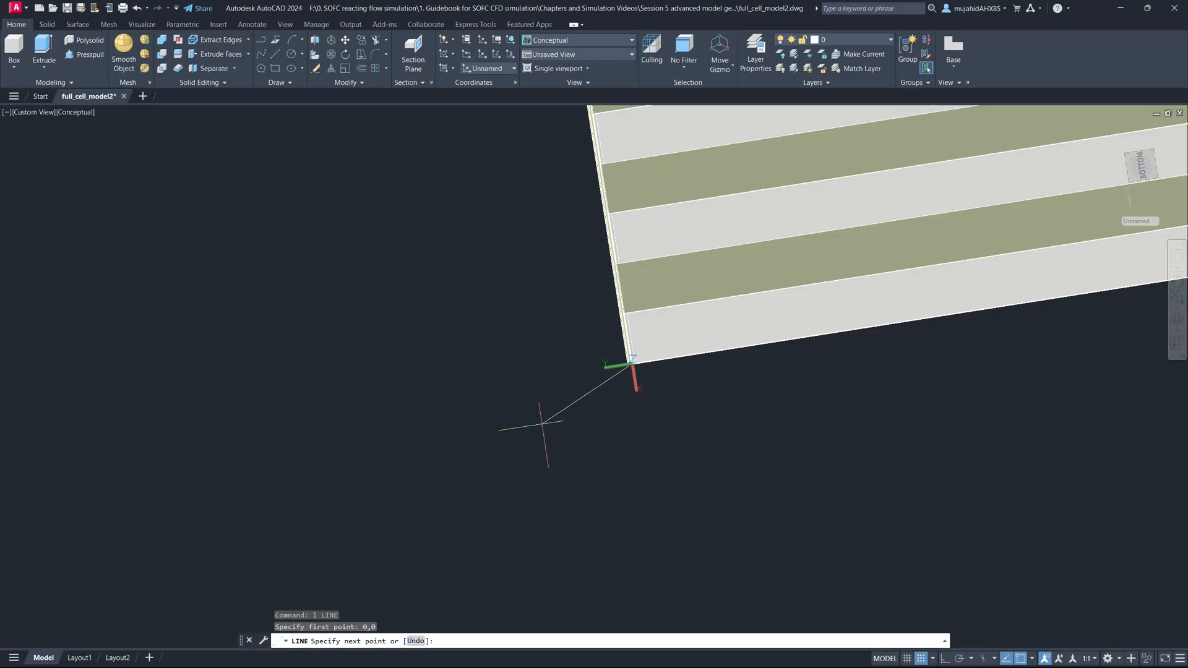
pyautogui.press('F8')
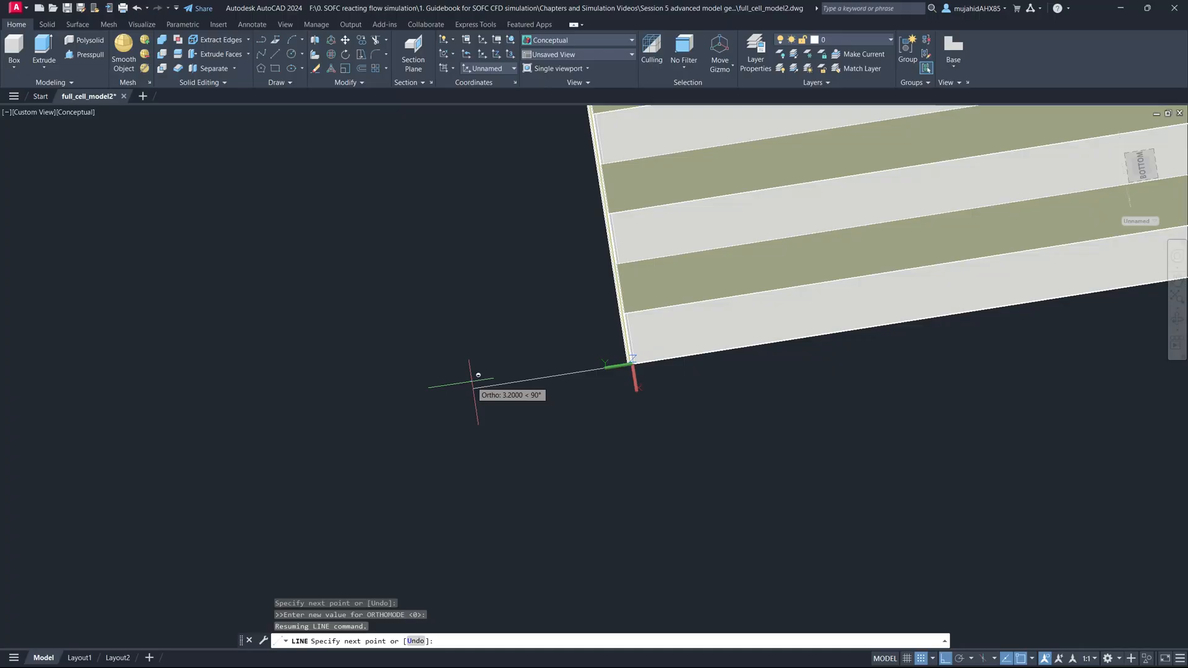
pyautogui.press('F8')
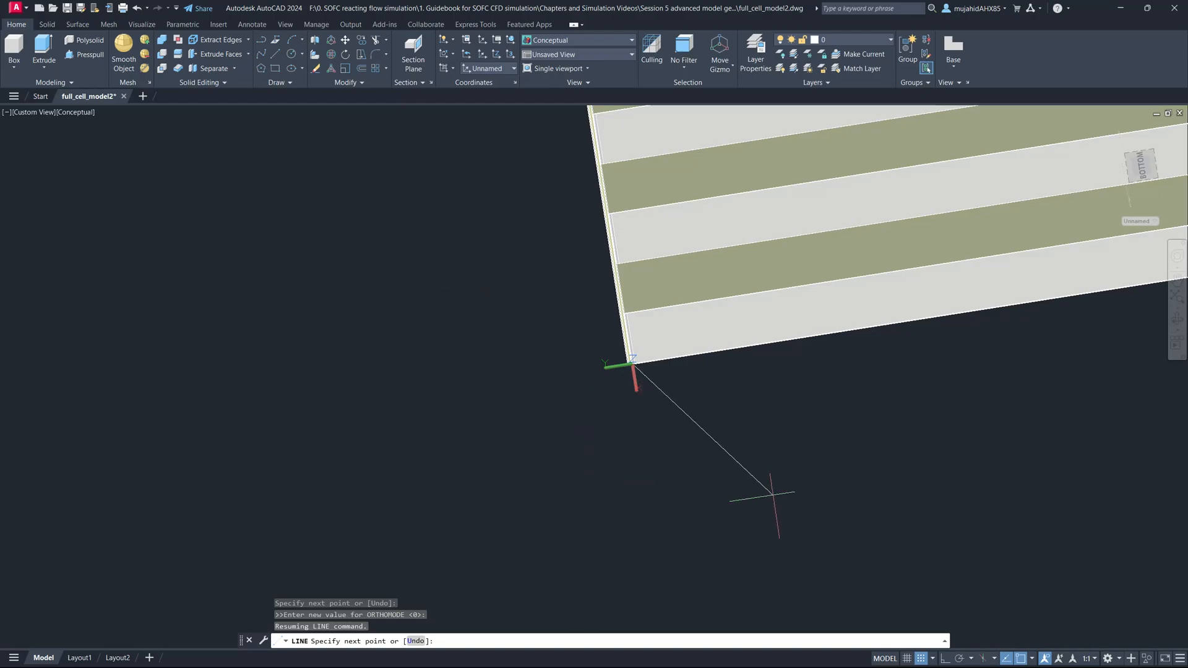
pyautogui.click(945, 658)
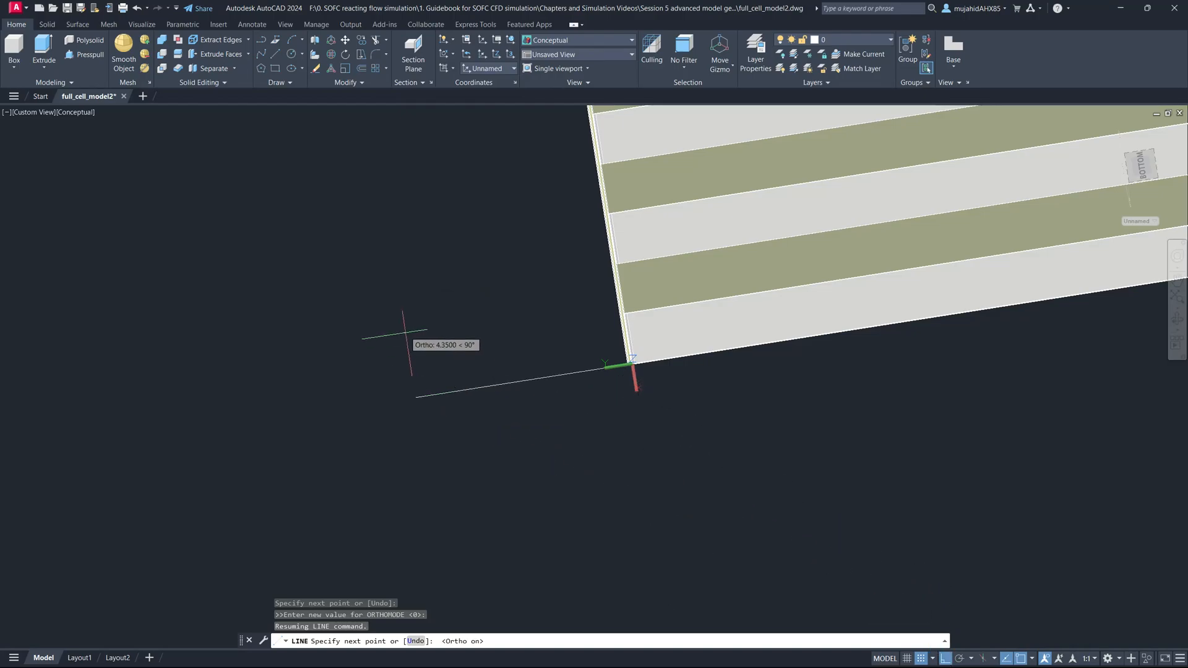
pyautogui.write('1')
pyautogui.press('Return')
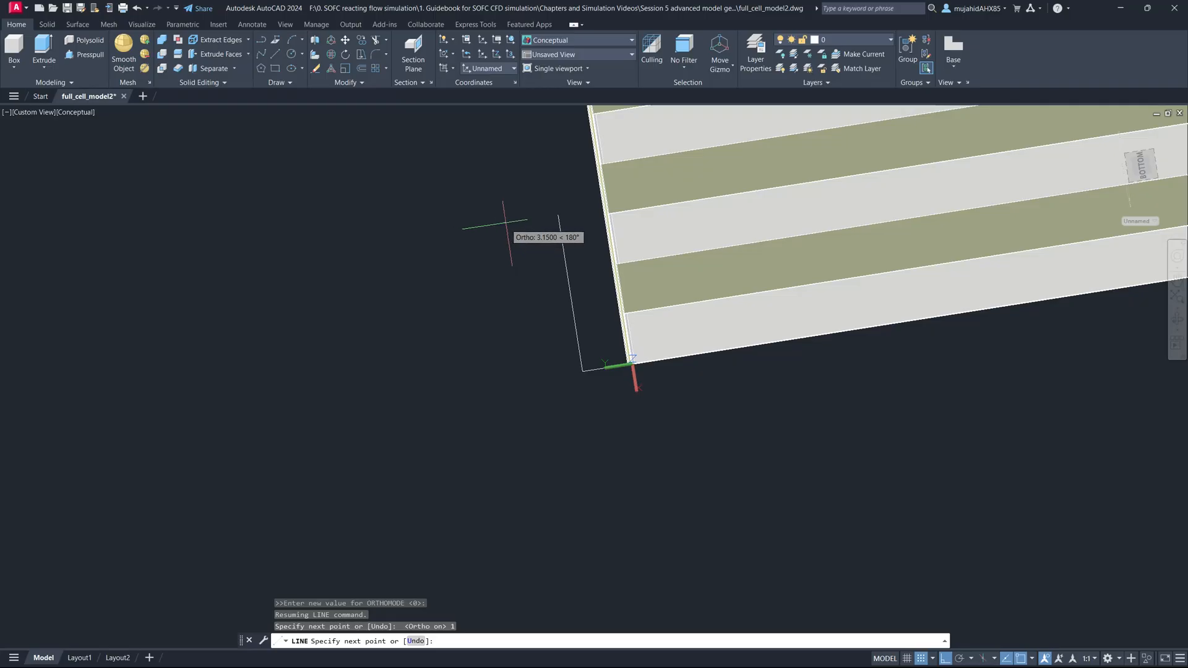
pyautogui.press('Return')
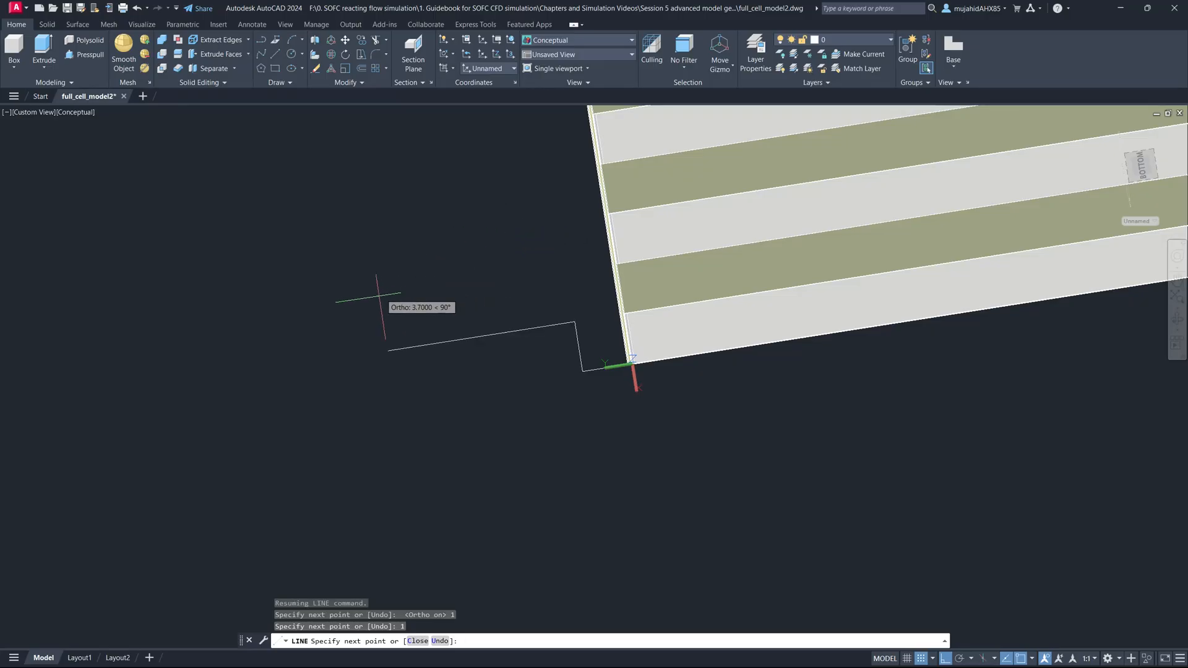
pyautogui.write('1')
pyautogui.press('Return')
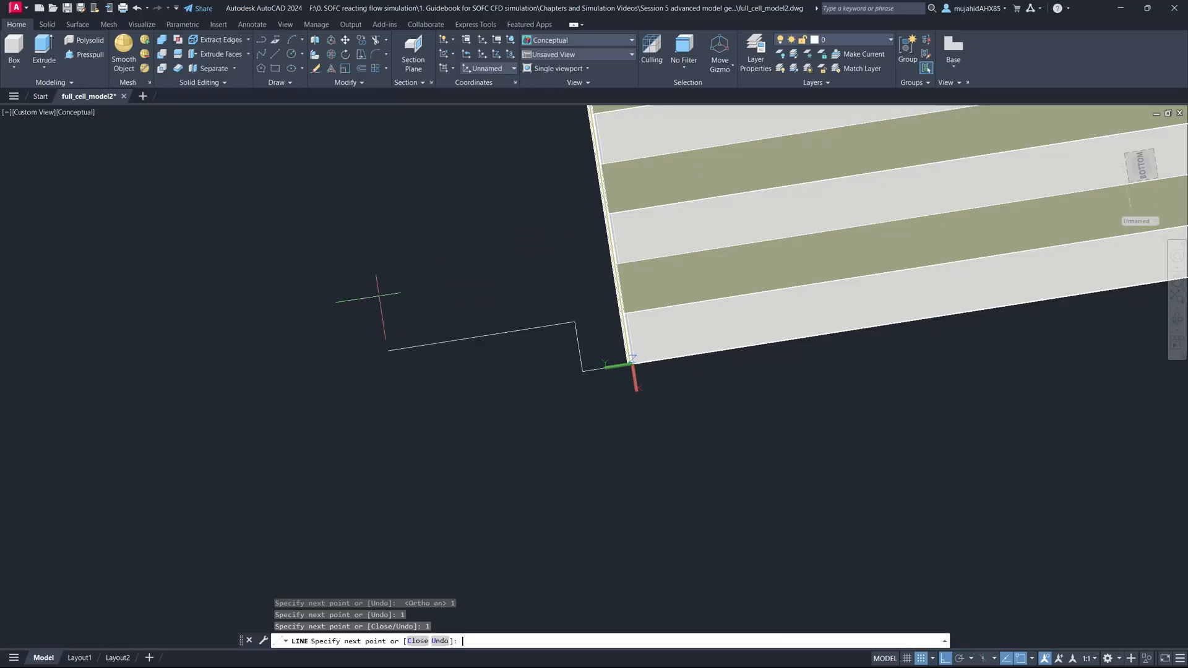
pyautogui.write('1')
pyautogui.press('Return')
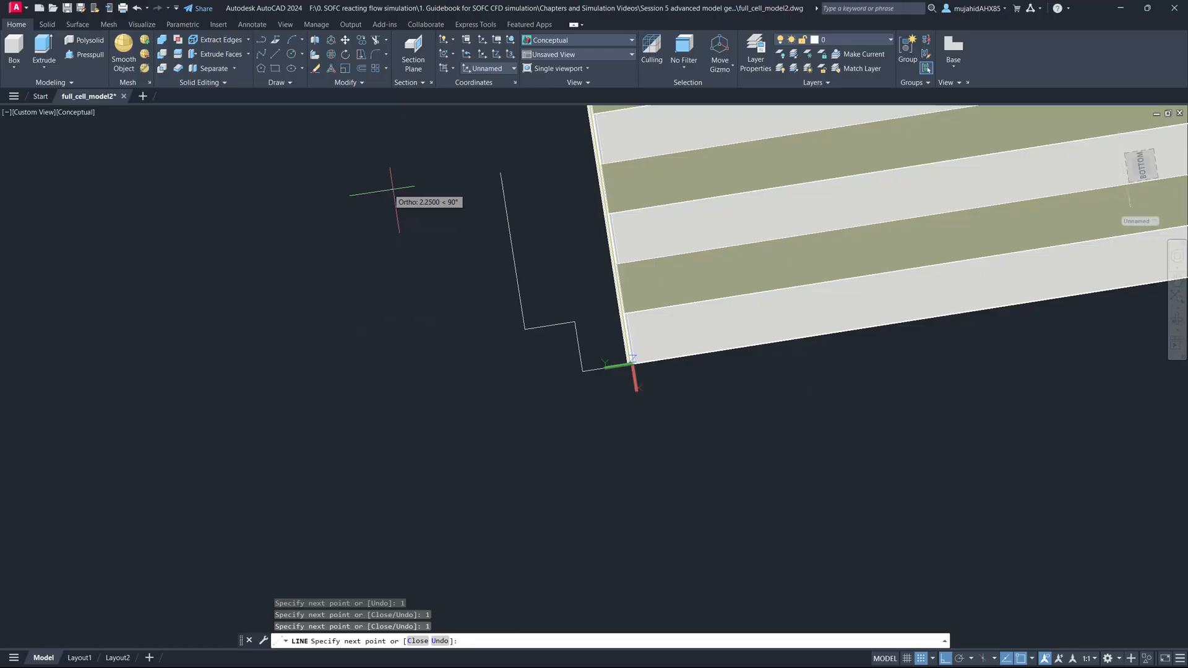
pyautogui.press('Escape')
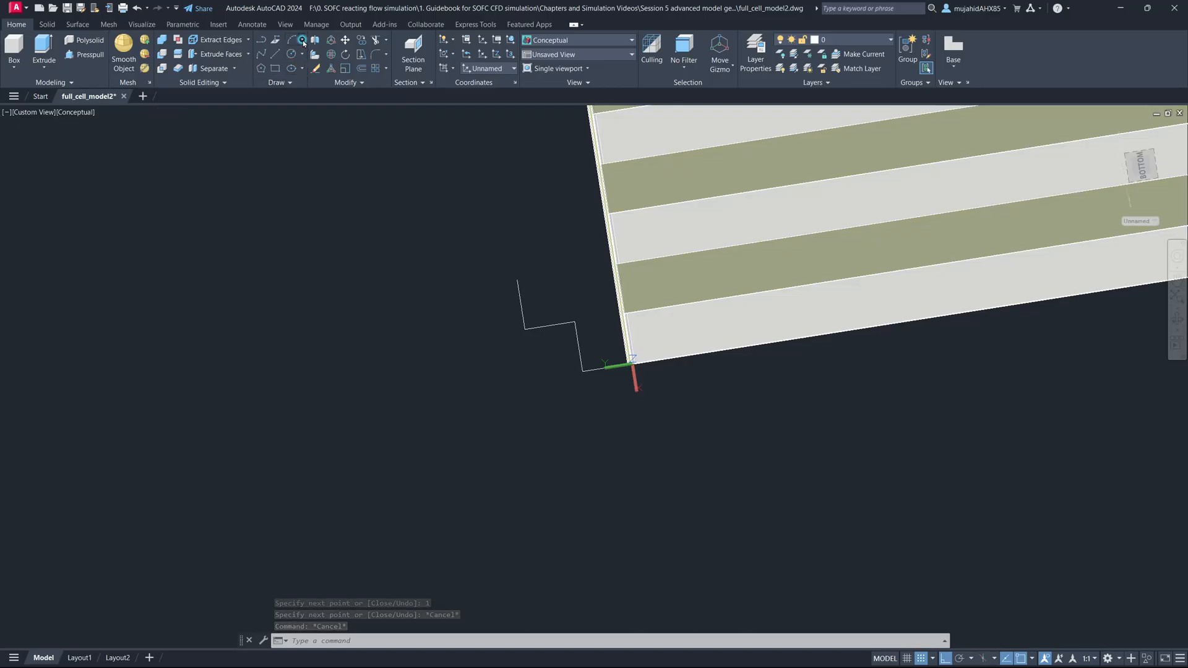
pyautogui.click(302, 40)
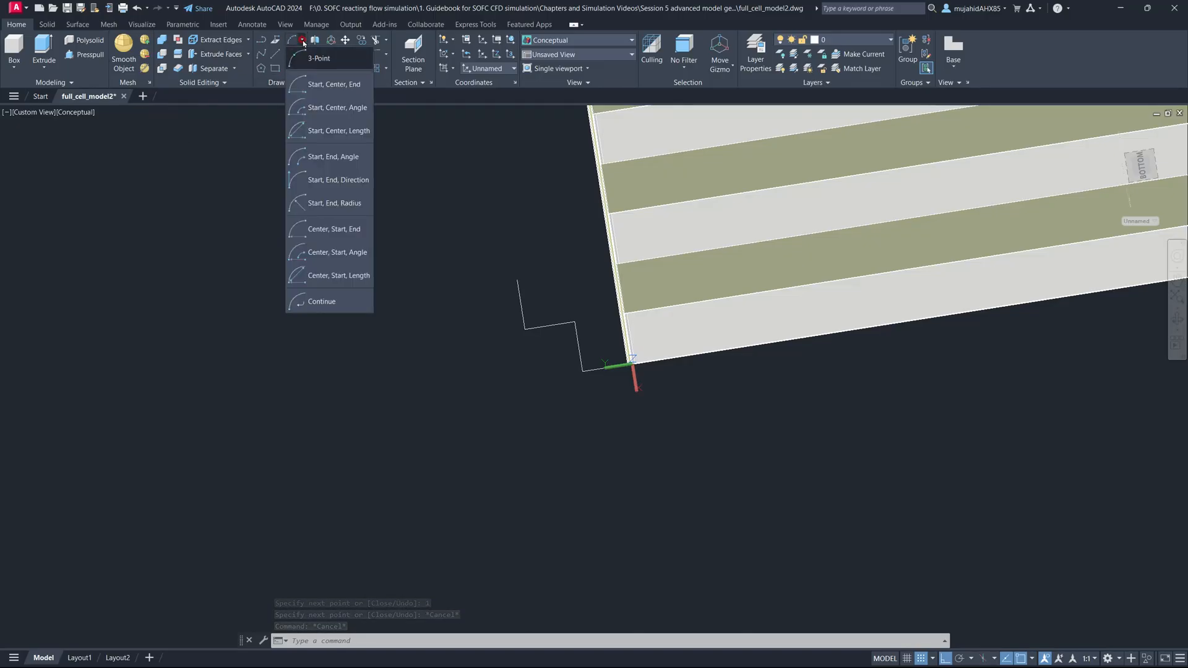
pyautogui.click(328, 163)
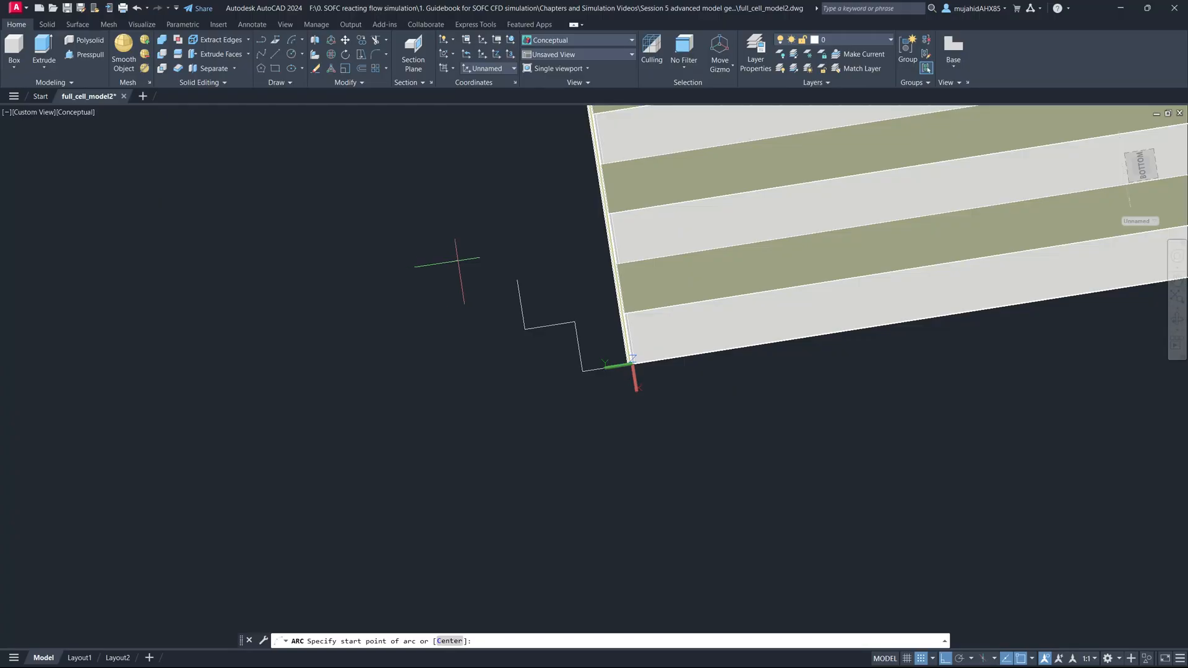
pyautogui.keyDown('ctrl'); pyautogui.keyDown('shift'); pyautogui.moveTo(462, 279); pyautogui.dragTo(483, 248, button='middle'); pyautogui.keyUp('shift'); pyautogui.keyUp('ctrl')
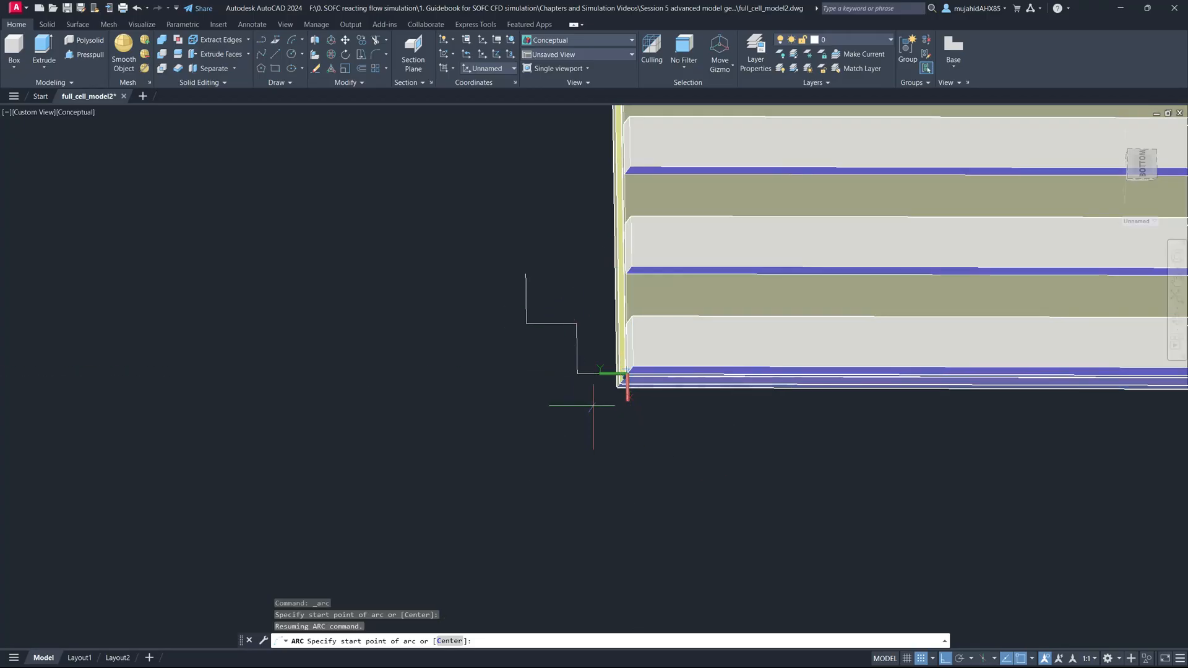
pyautogui.scroll(8, 625, 375)
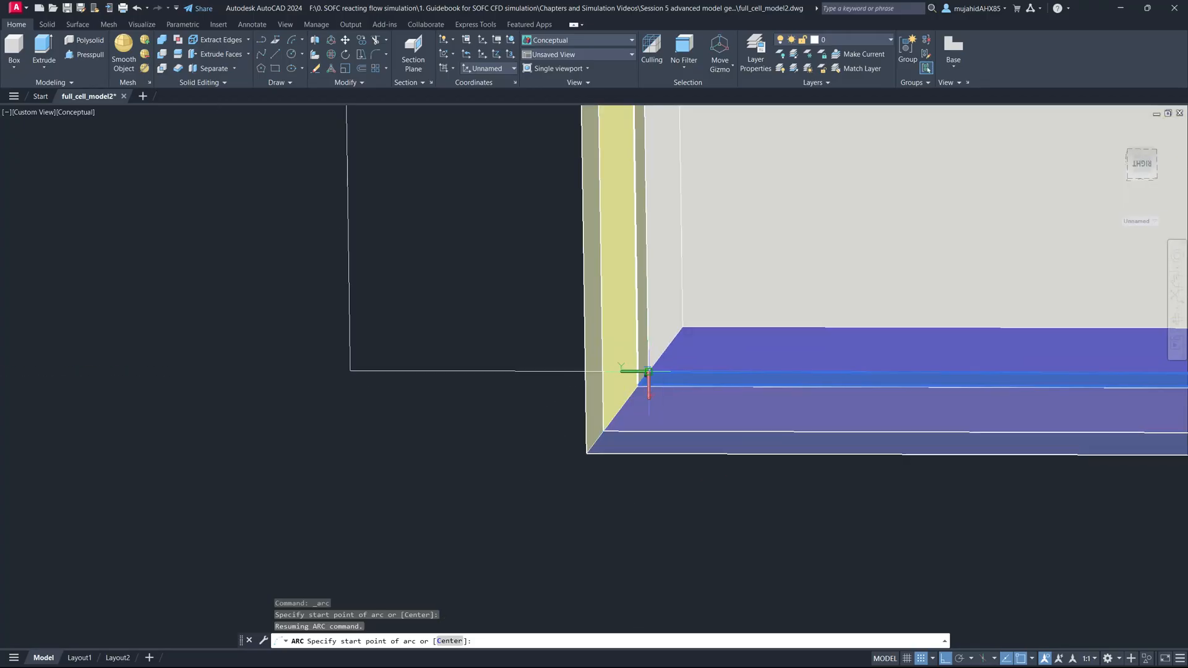
pyautogui.keyDown('shift'); pyautogui.moveTo(647, 372); pyautogui.dragTo(531, 498, button='middle'); pyautogui.keyUp('shift')
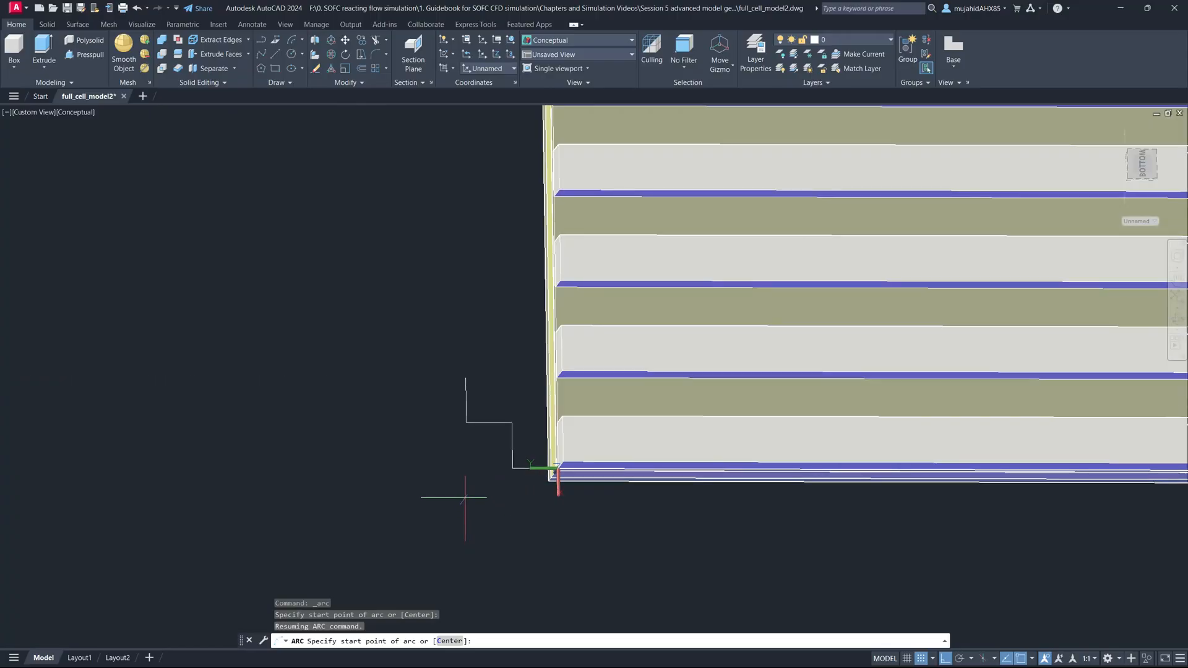
pyautogui.press('Return')
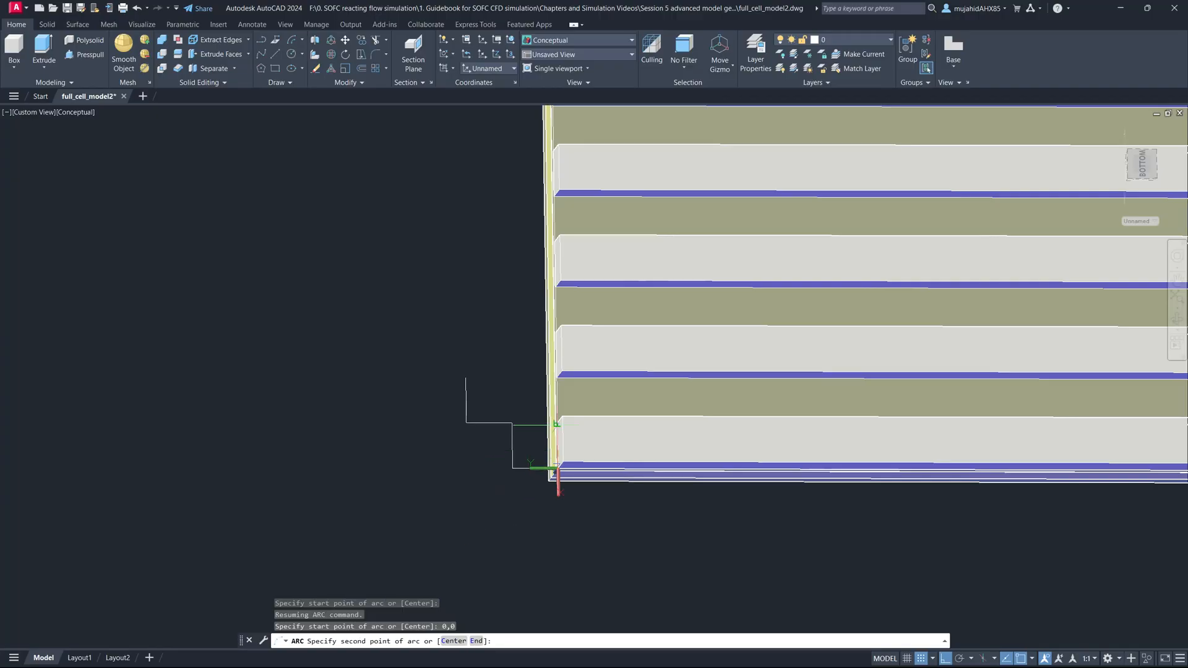
pyautogui.click(512, 423)
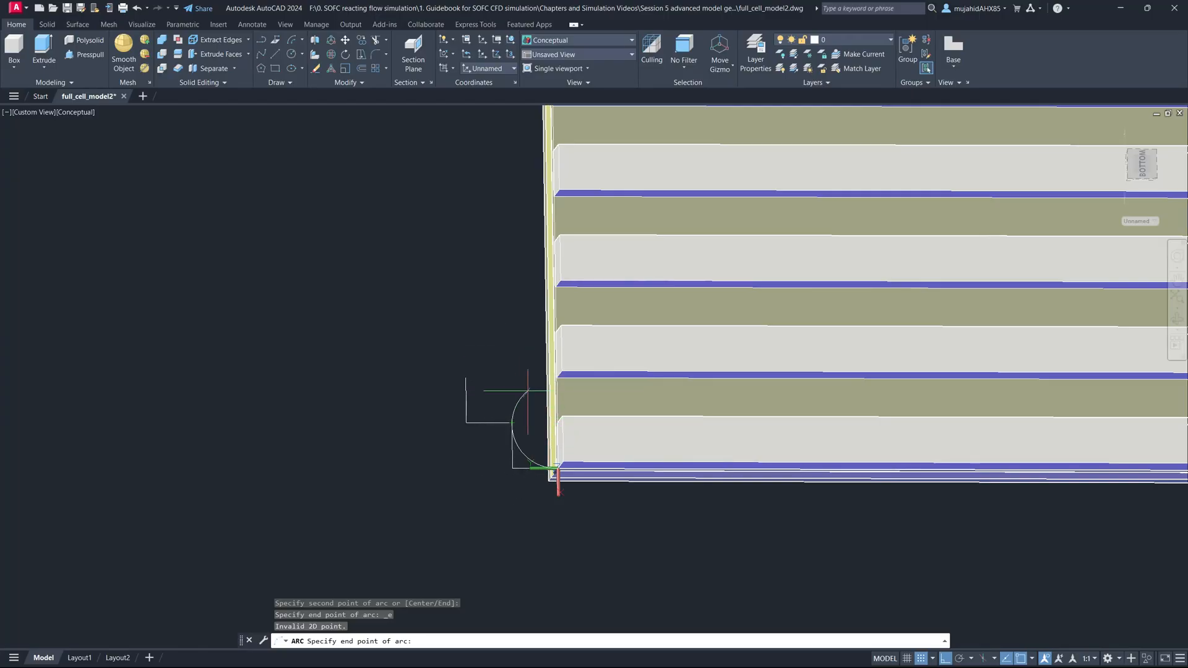
pyautogui.press('Escape')
pyautogui.press('Escape')
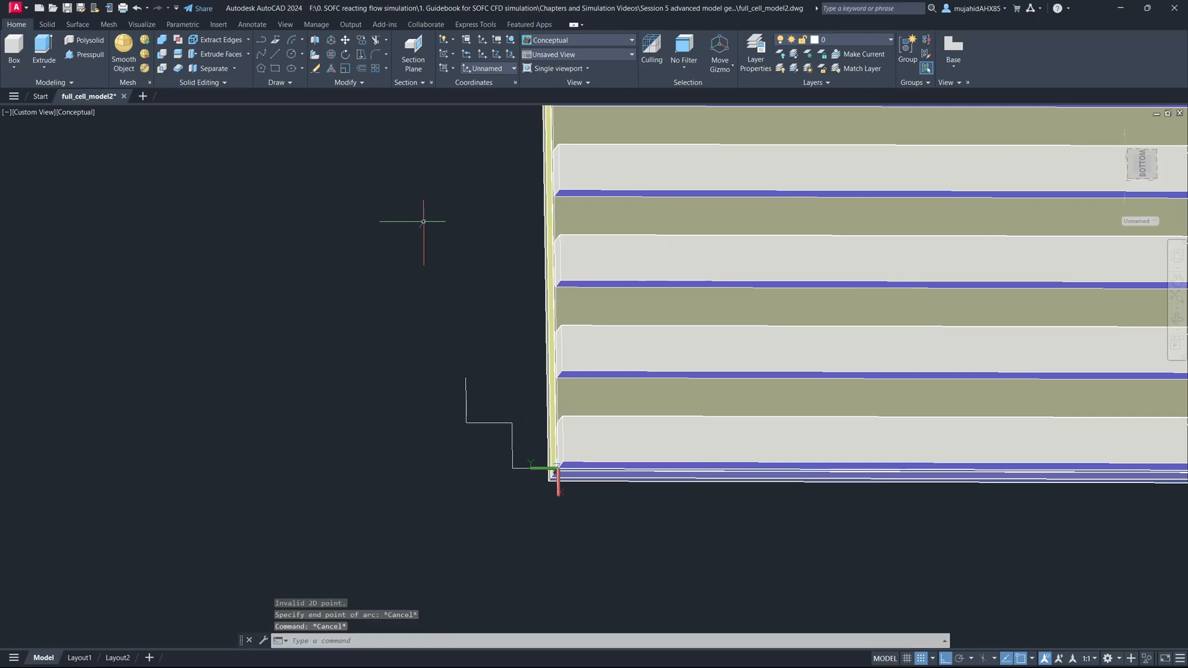
# Draw a Start, End, Radius arc from 0,0 to the stepped line's middle corner, picking the radius point on the slab edge level with that corner.
pyautogui.click(300, 41)
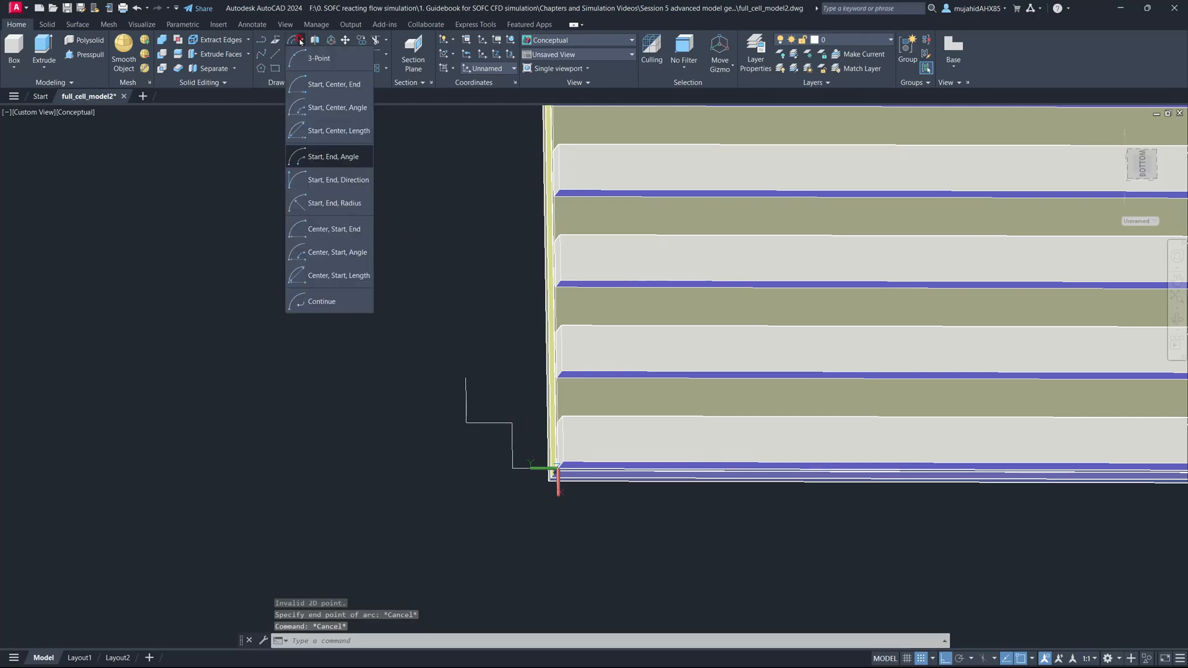
pyautogui.click(311, 206)
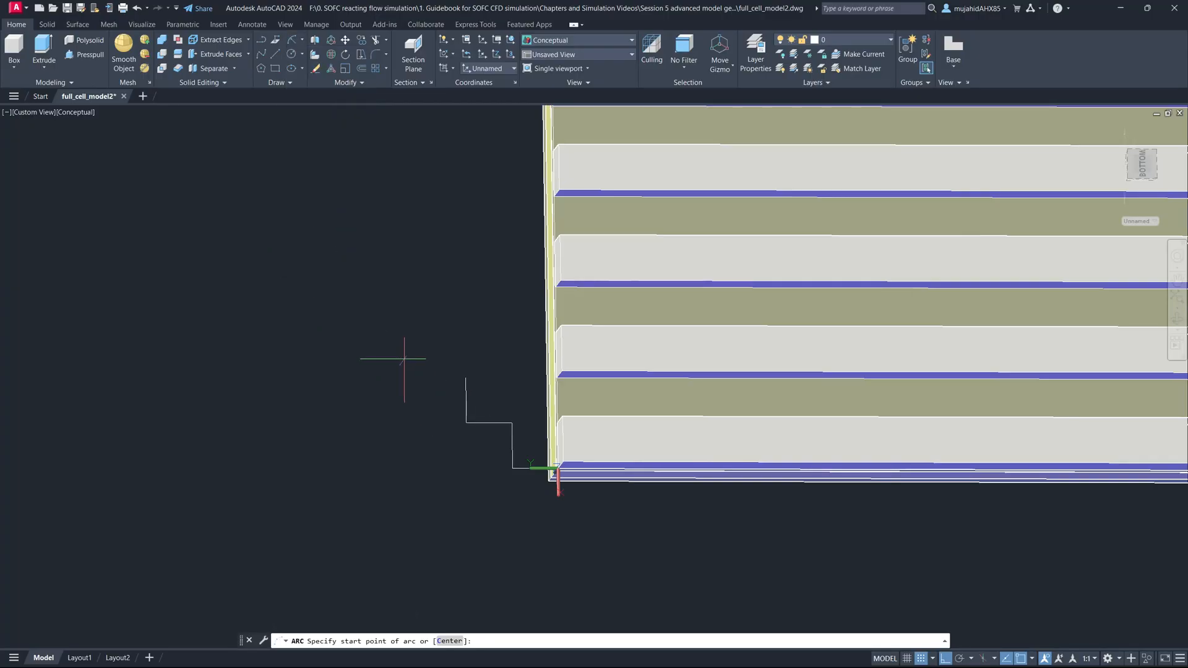
pyautogui.write('0,0')
pyautogui.press('Return')
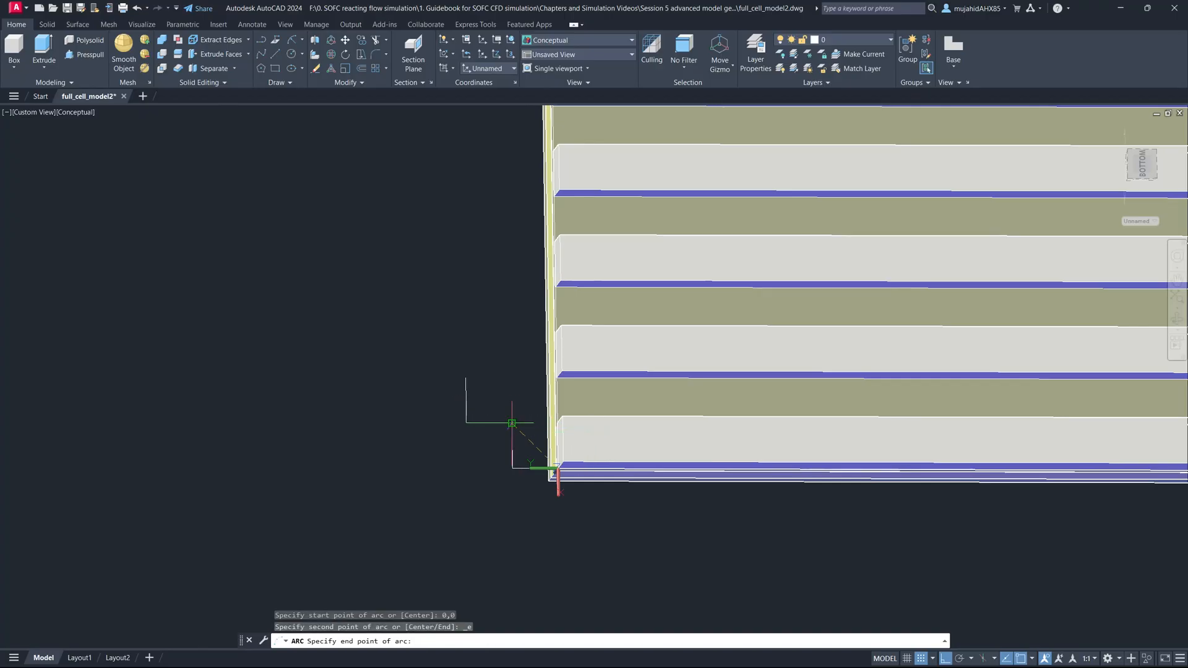
pyautogui.click(511, 423)
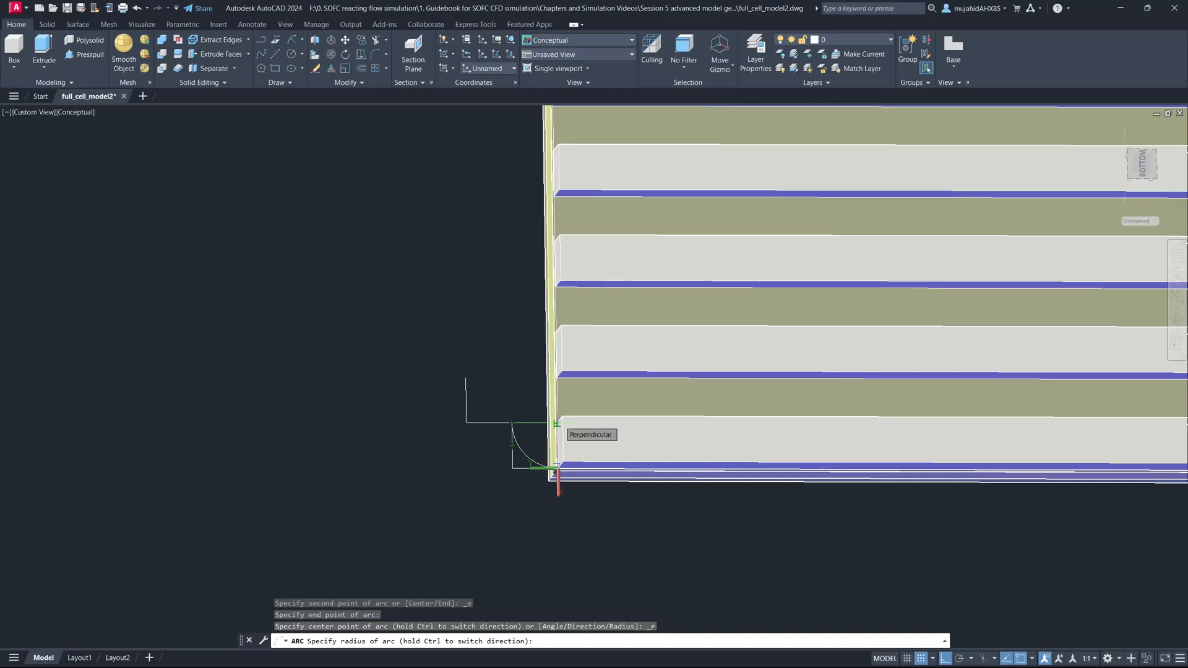
pyautogui.click(557, 425)
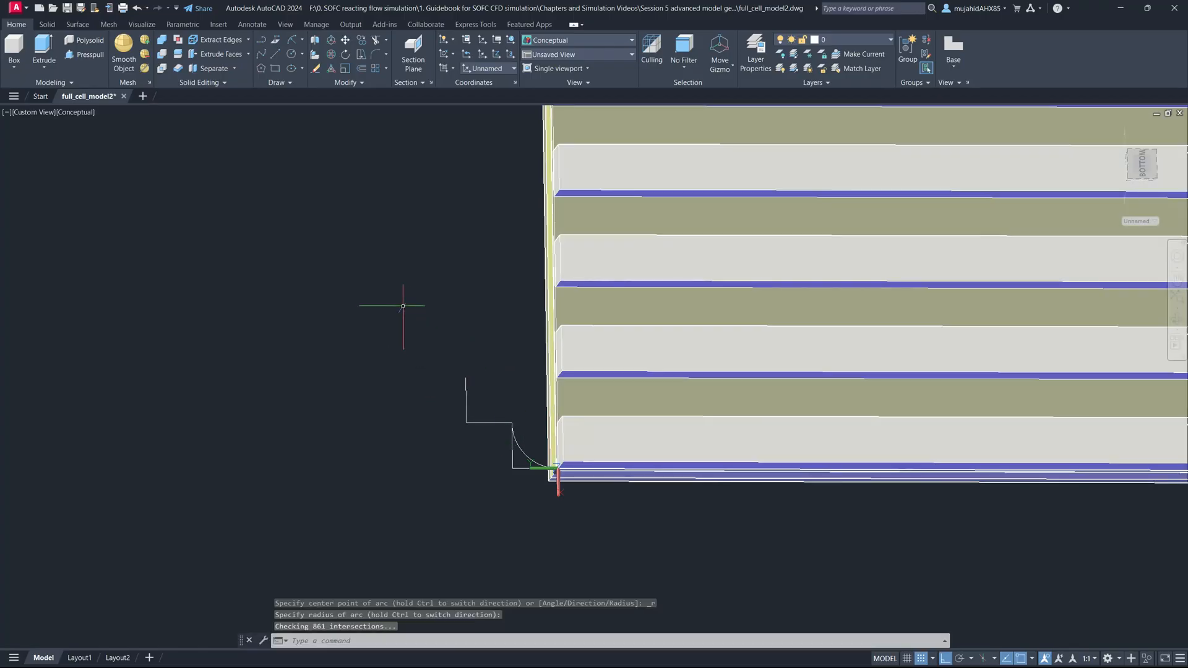
# Draw a second Start, End, Radius arc from the stepped line's free end to its middle corner, and erase the stepped guide lines.
pyautogui.click(292, 46)
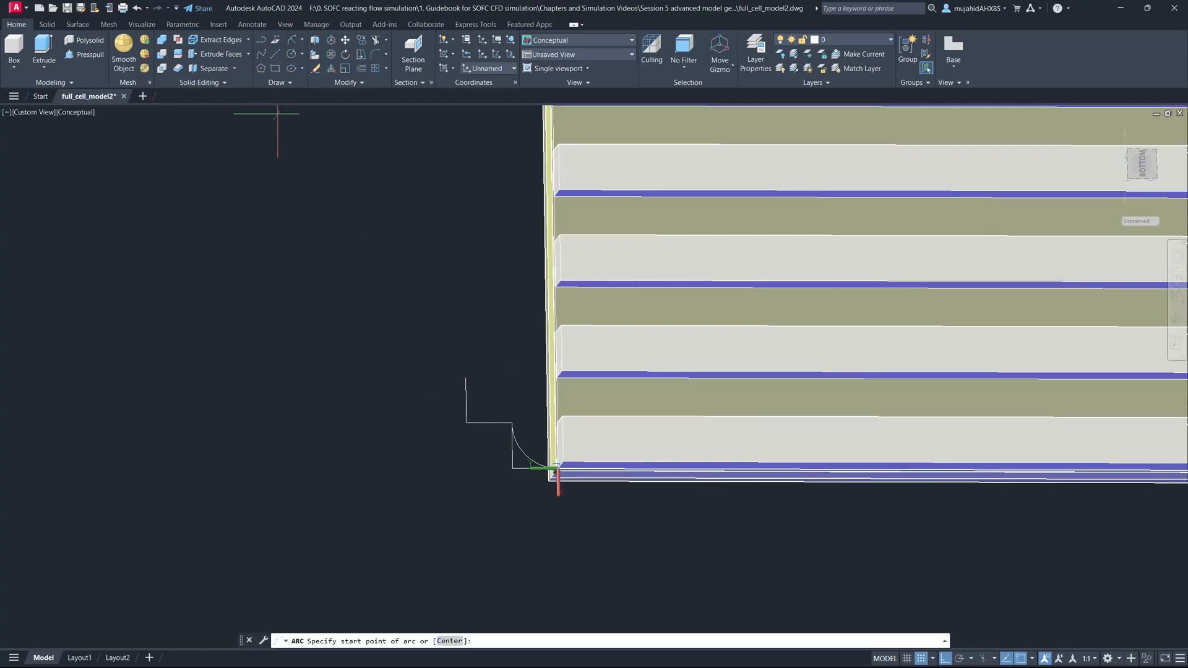
pyautogui.click(466, 377)
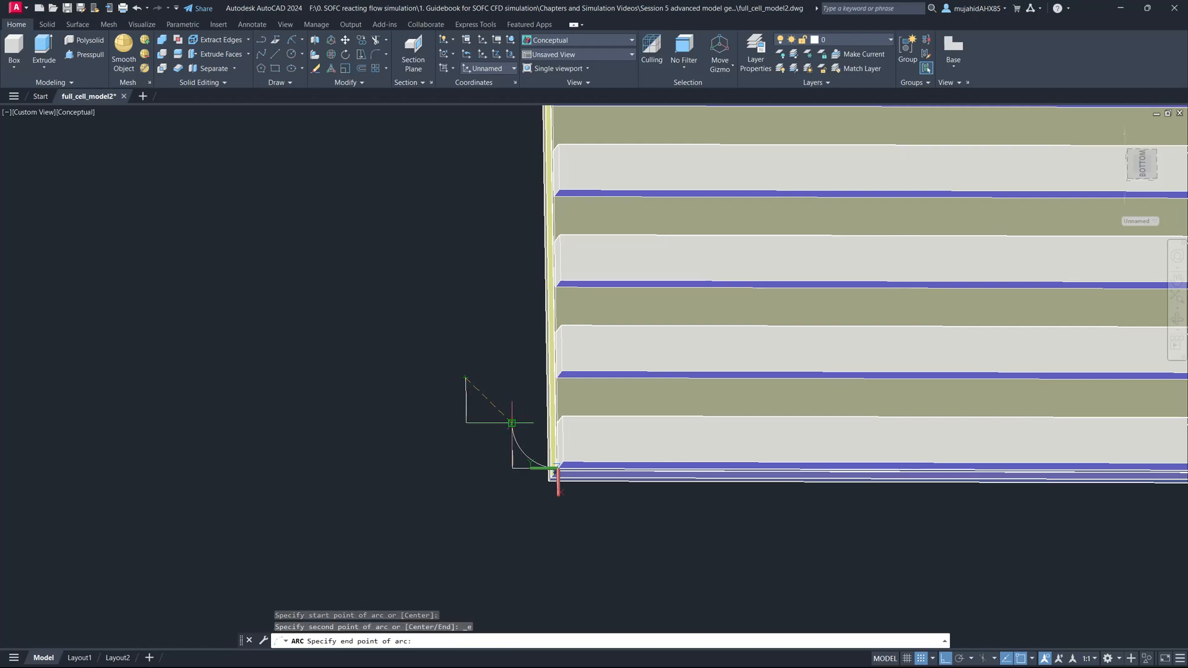
pyautogui.click(512, 423)
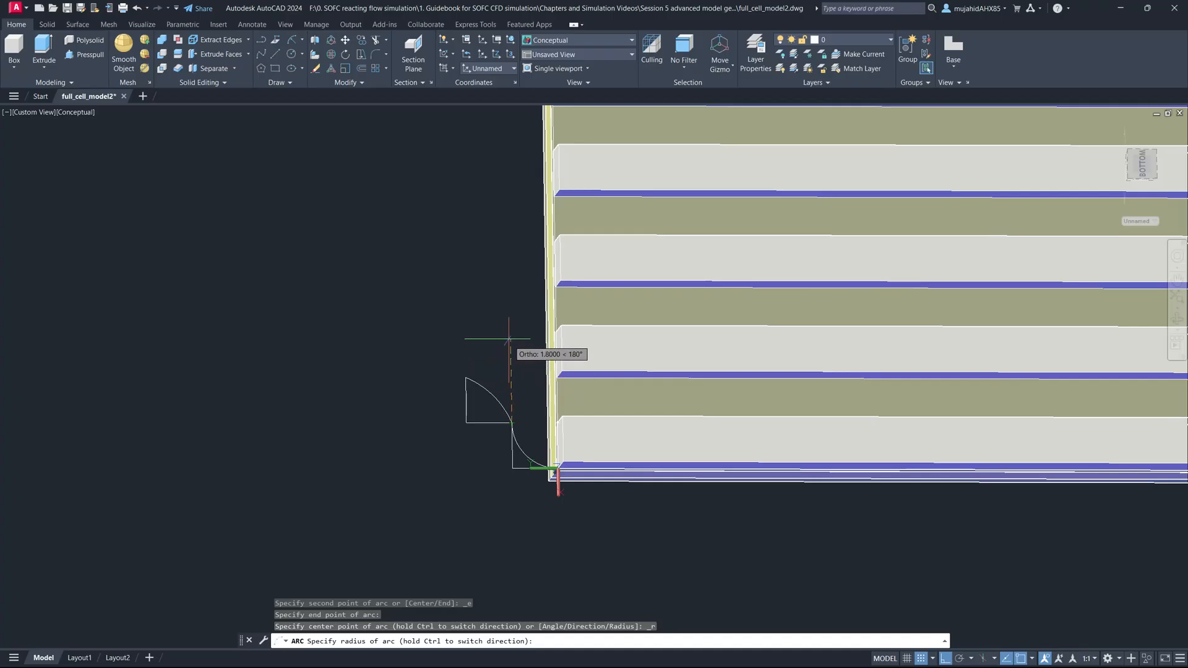
pyautogui.click(511, 377)
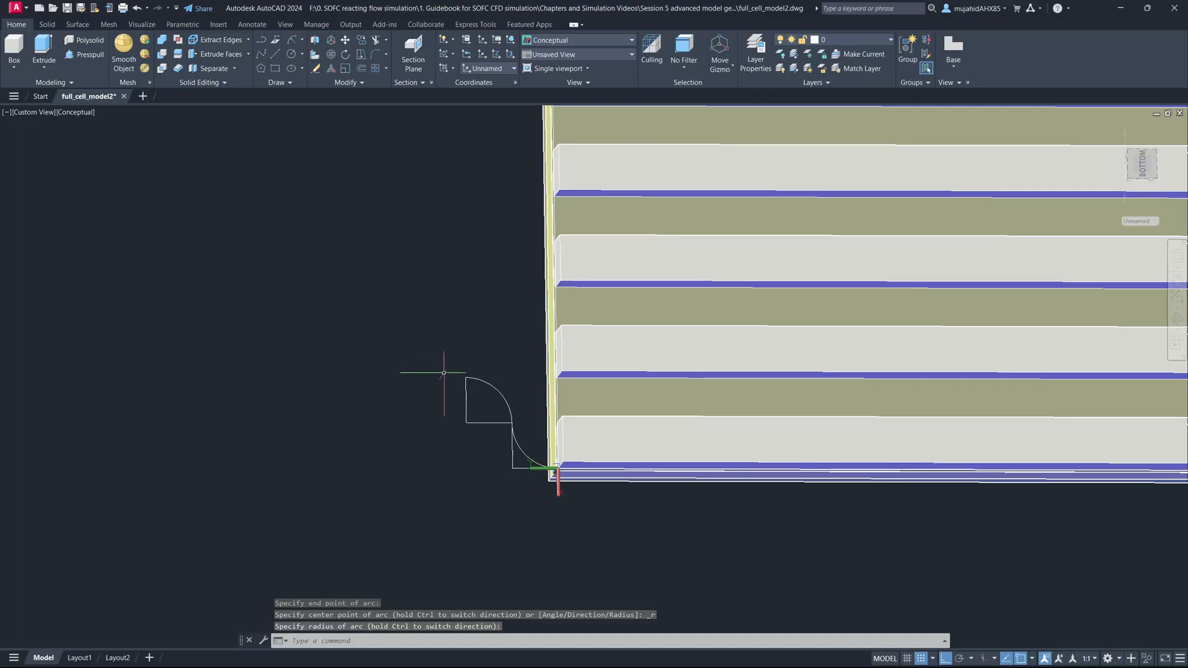
pyautogui.click(466, 399)
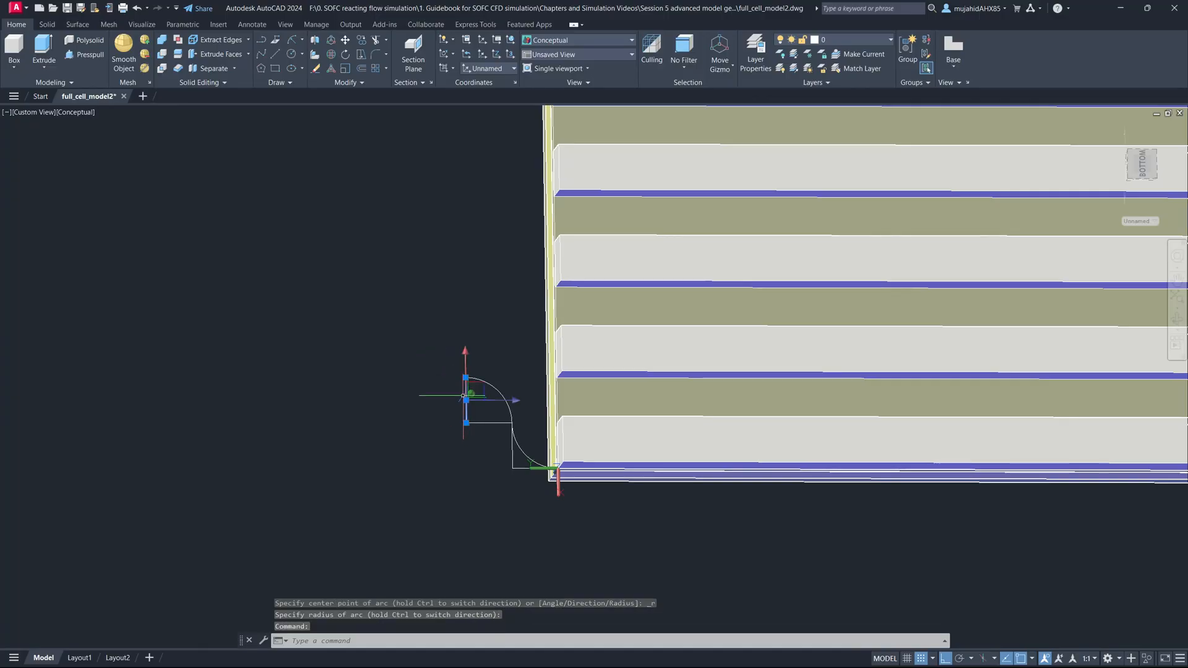
pyautogui.press('Delete')
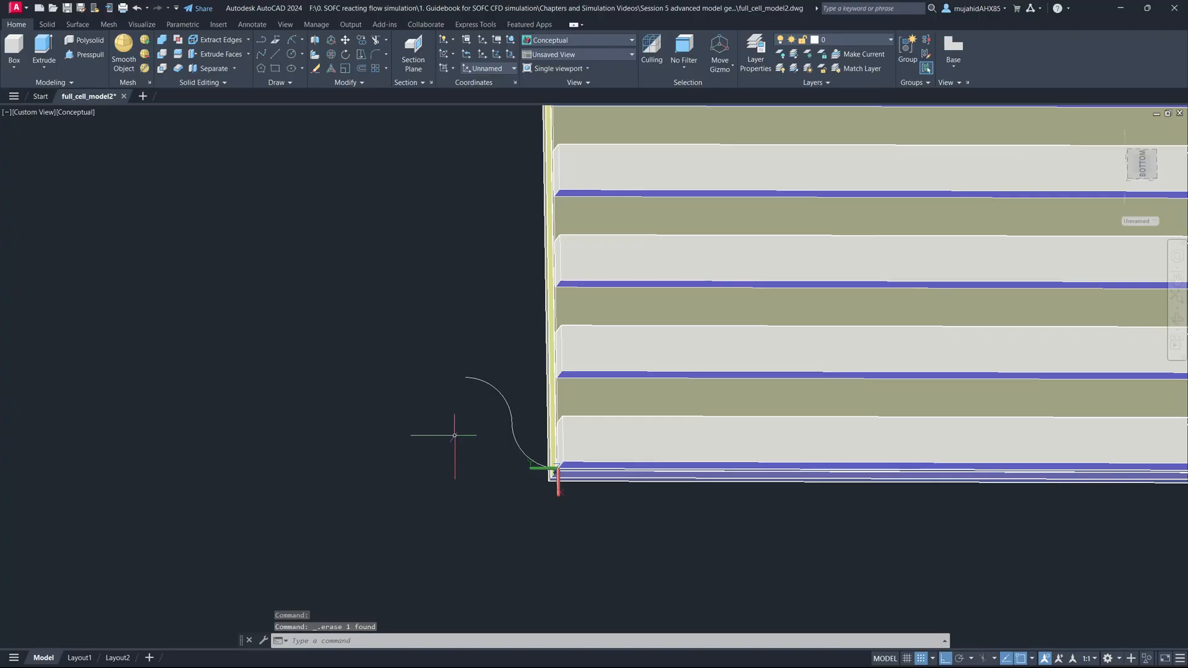
# Try to move the UCS origin from the slab corner by -9.5 units along the 180° direction.
pyautogui.scroll(-8, 454, 435)
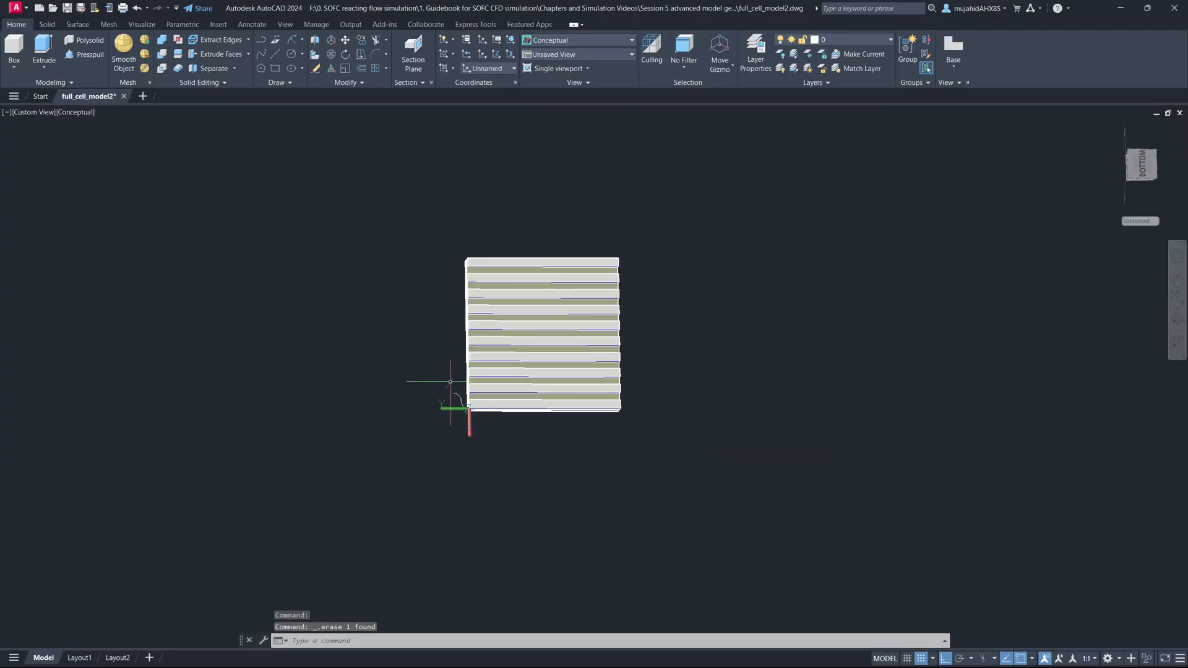
pyautogui.scroll(4, 451, 382)
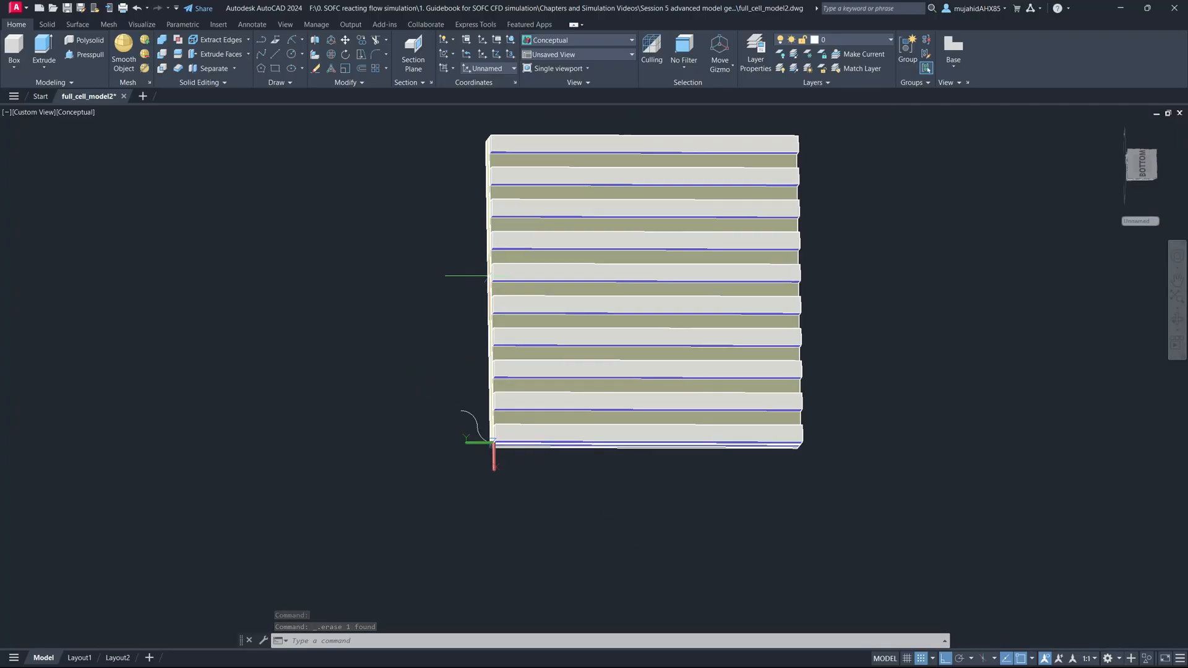
pyautogui.keyDown('ctrl'); pyautogui.keyDown('shift'); pyautogui.moveTo(425, 265); pyautogui.dragTo(422, 279, button='middle'); pyautogui.keyUp('shift'); pyautogui.keyUp('ctrl')
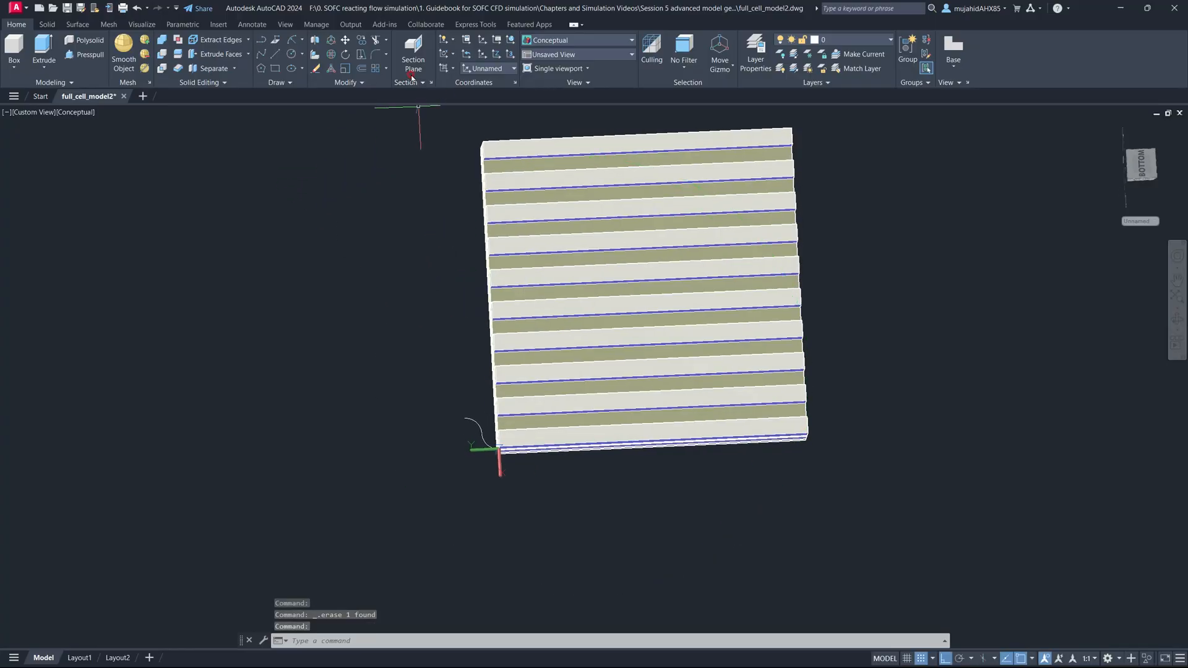
pyautogui.click(482, 56)
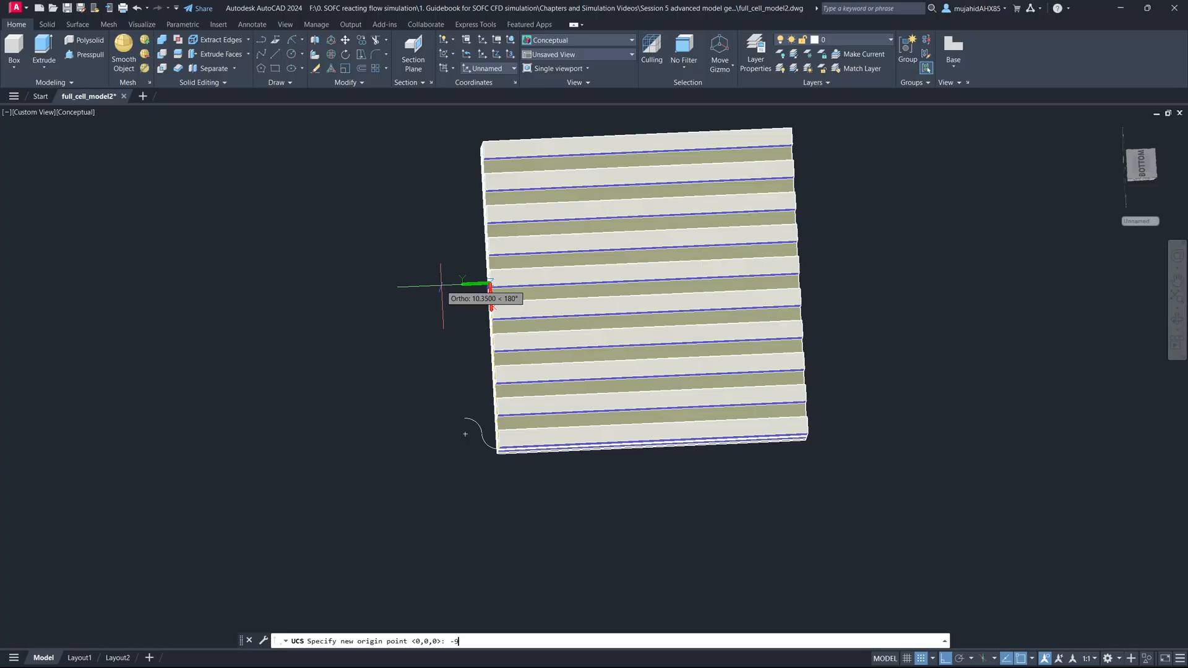
pyautogui.press('Return')
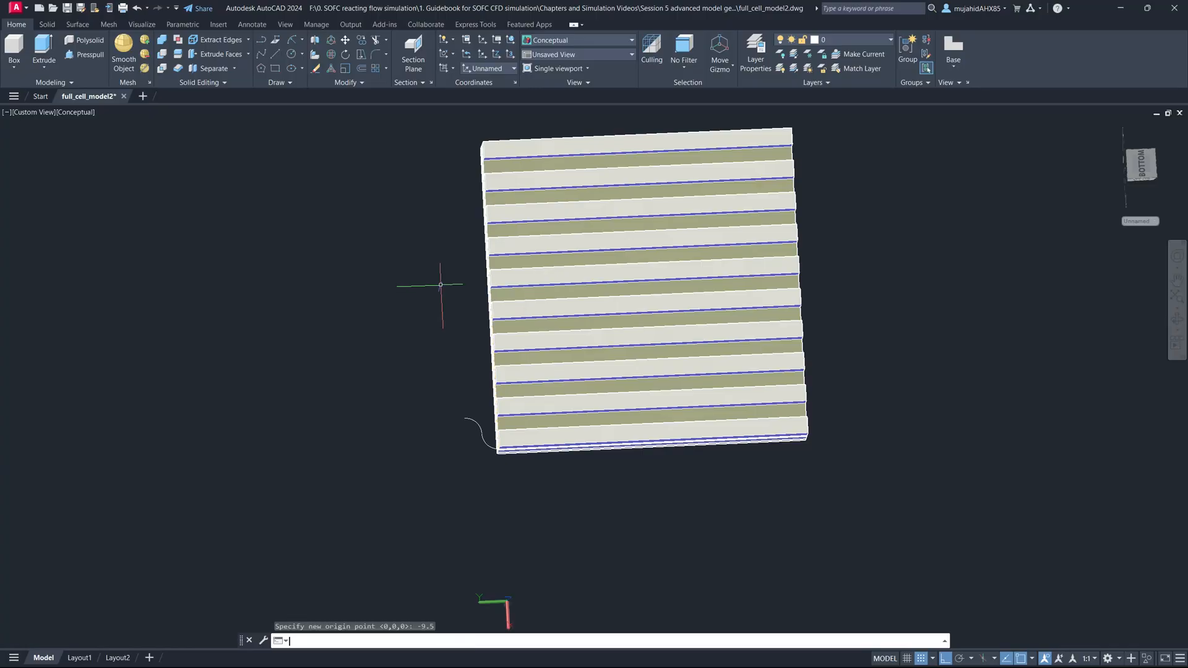
pyautogui.press('Escape')
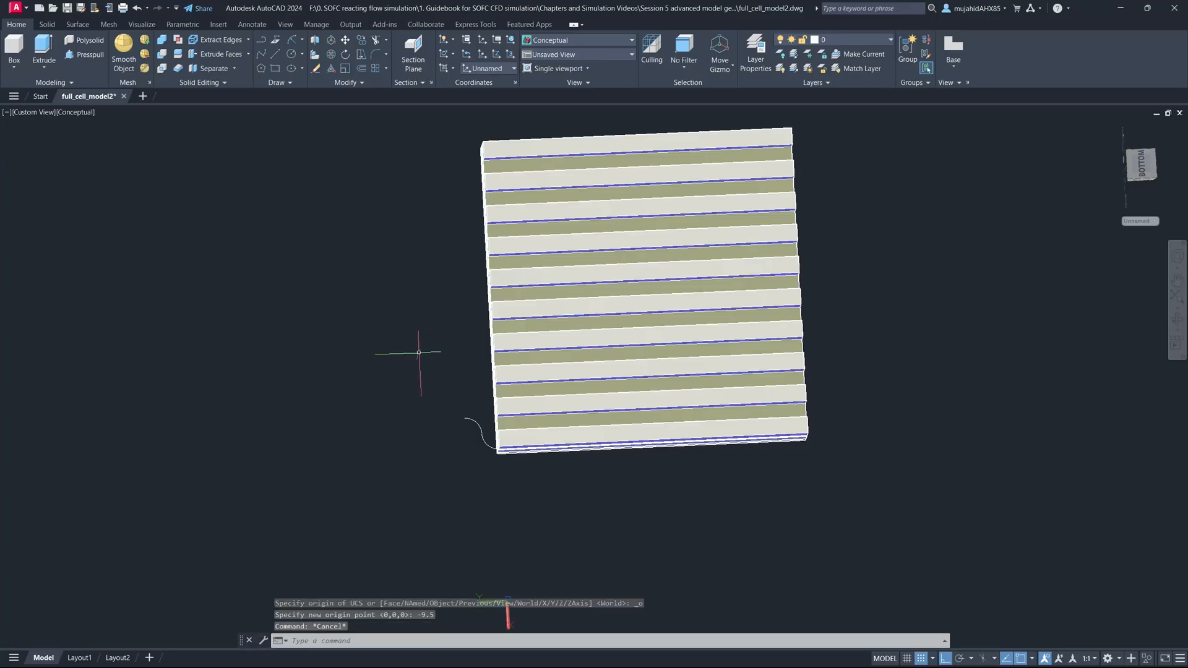
# Move the UCS origin 9.5 units along 180° to the middle of the slab edge, and draw a vertical construction line through 0,0.
pyautogui.click(466, 54)
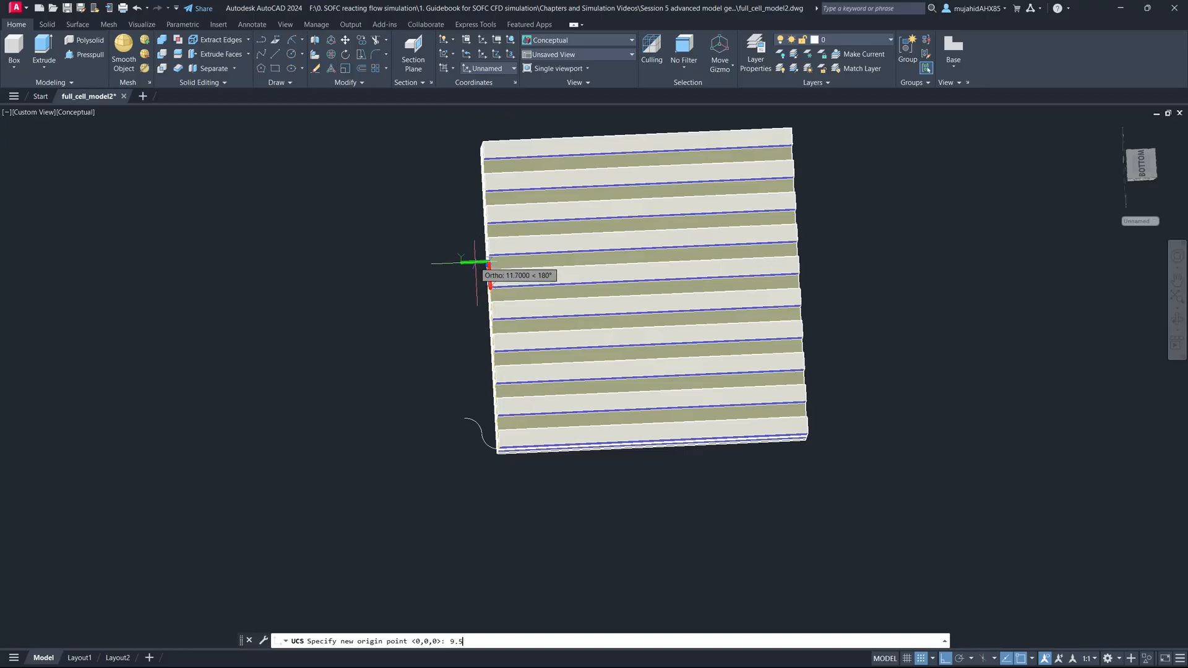
pyautogui.press('Return')
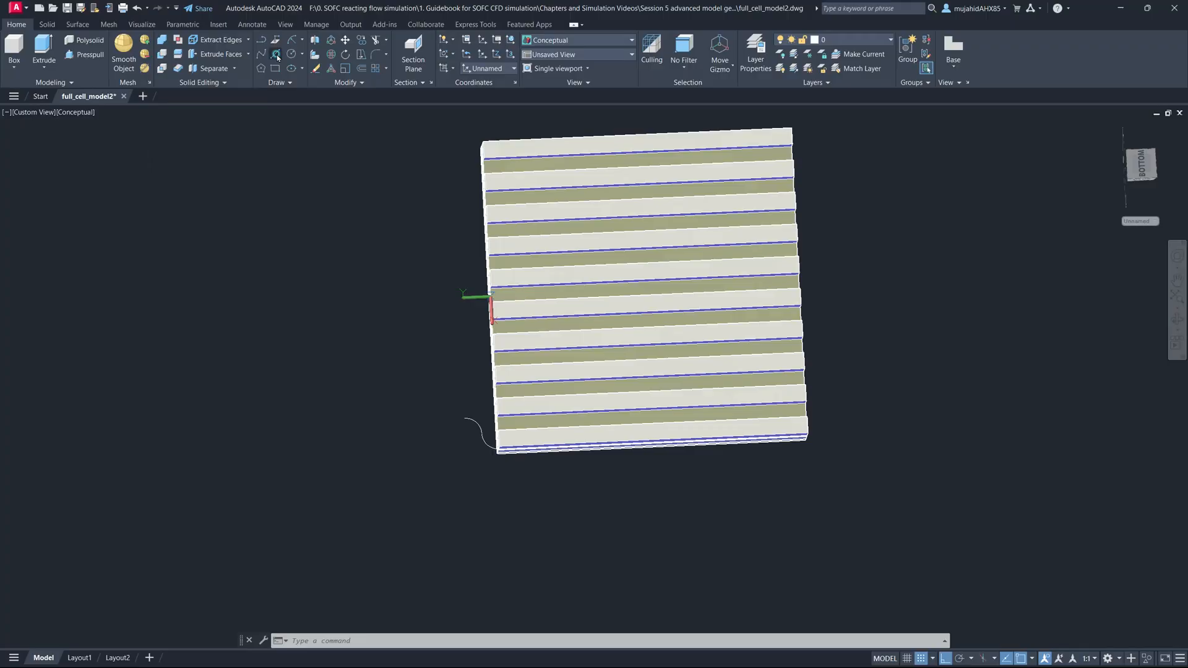
pyautogui.click(276, 55)
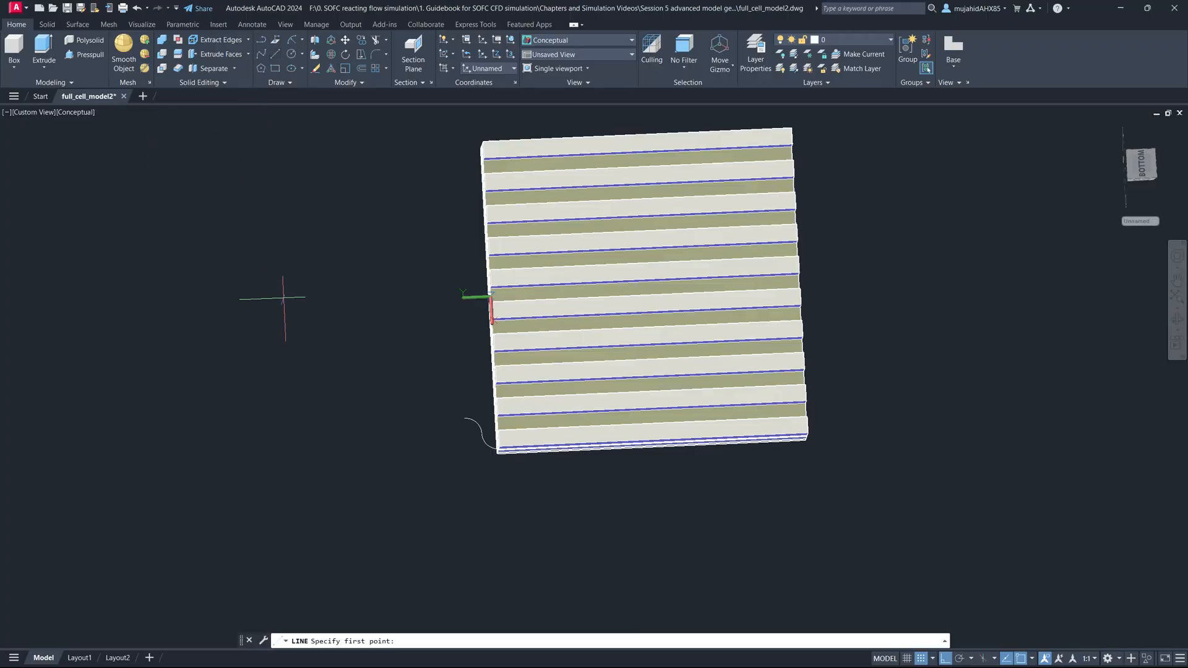
pyautogui.press('Escape')
pyautogui.click(287, 83)
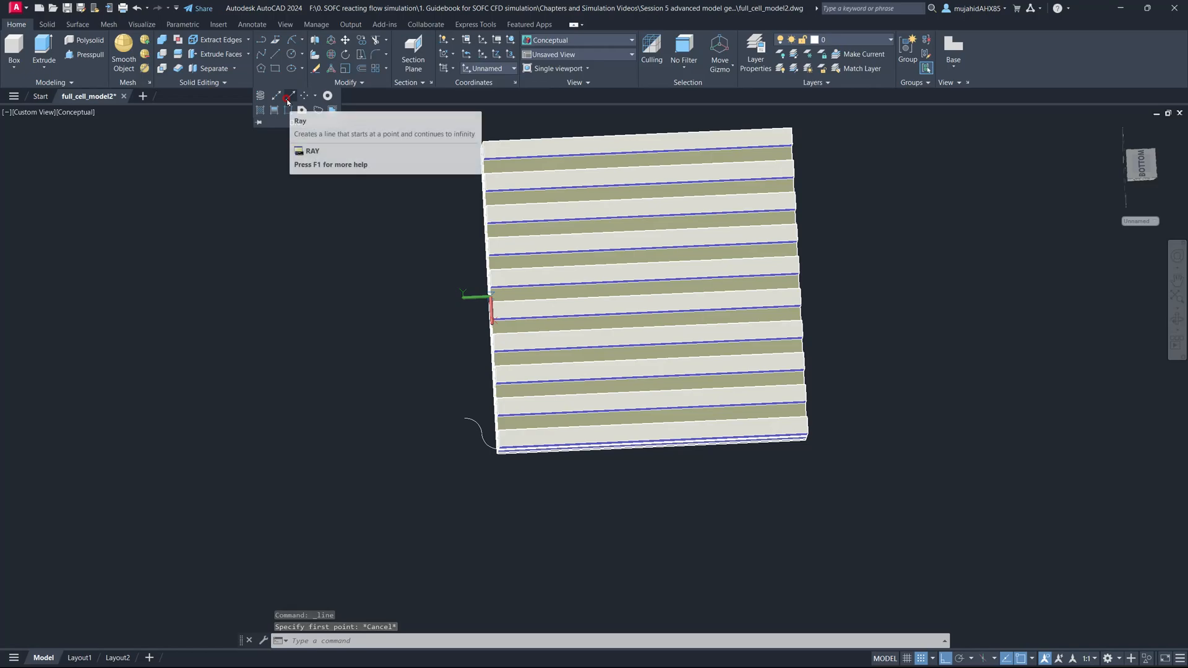
pyautogui.click(274, 97)
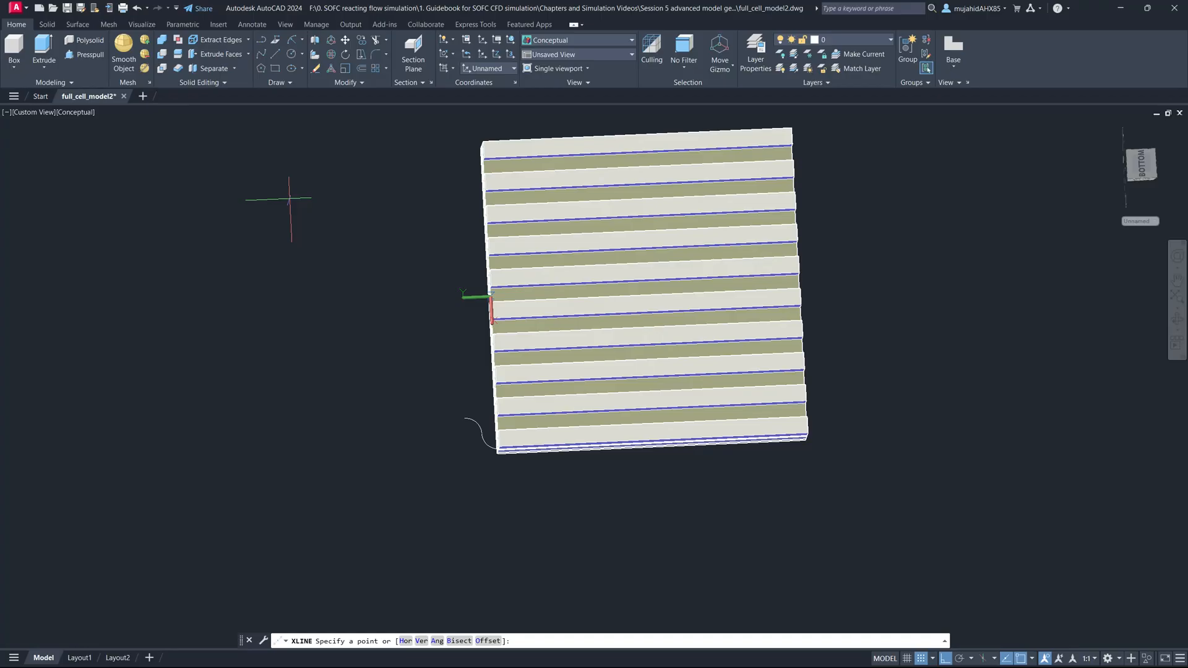
pyautogui.write('v')
pyautogui.press('Return')
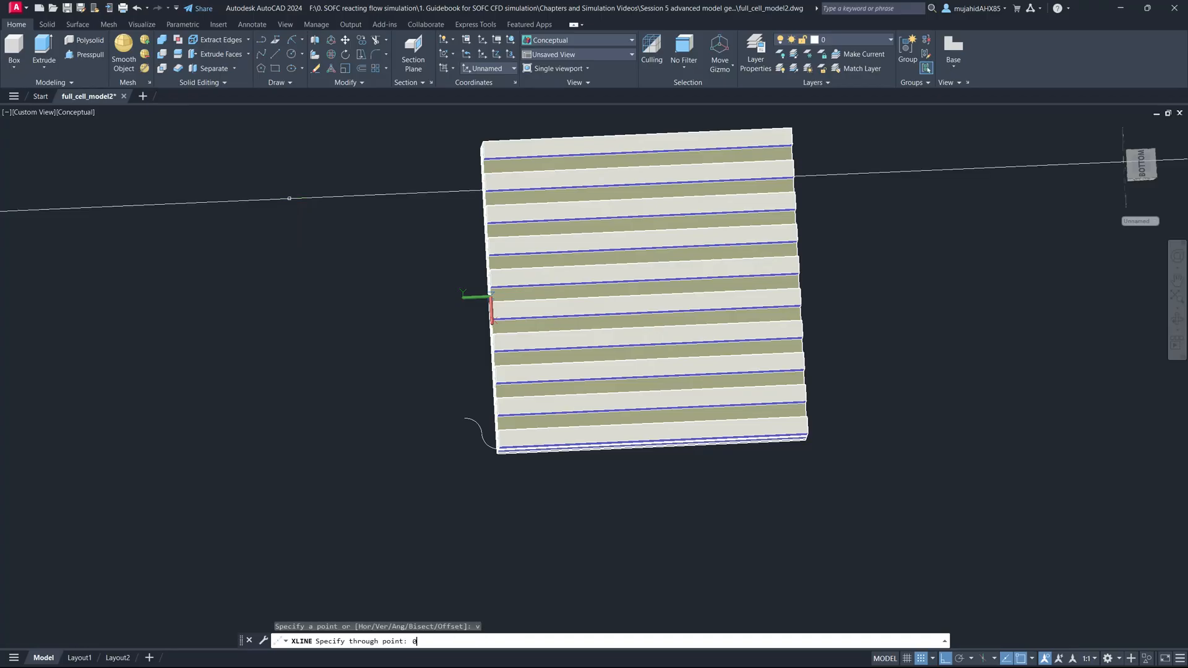
pyautogui.write('0,0')
pyautogui.press('Return')
pyautogui.press('Escape')
pyautogui.press('Escape')
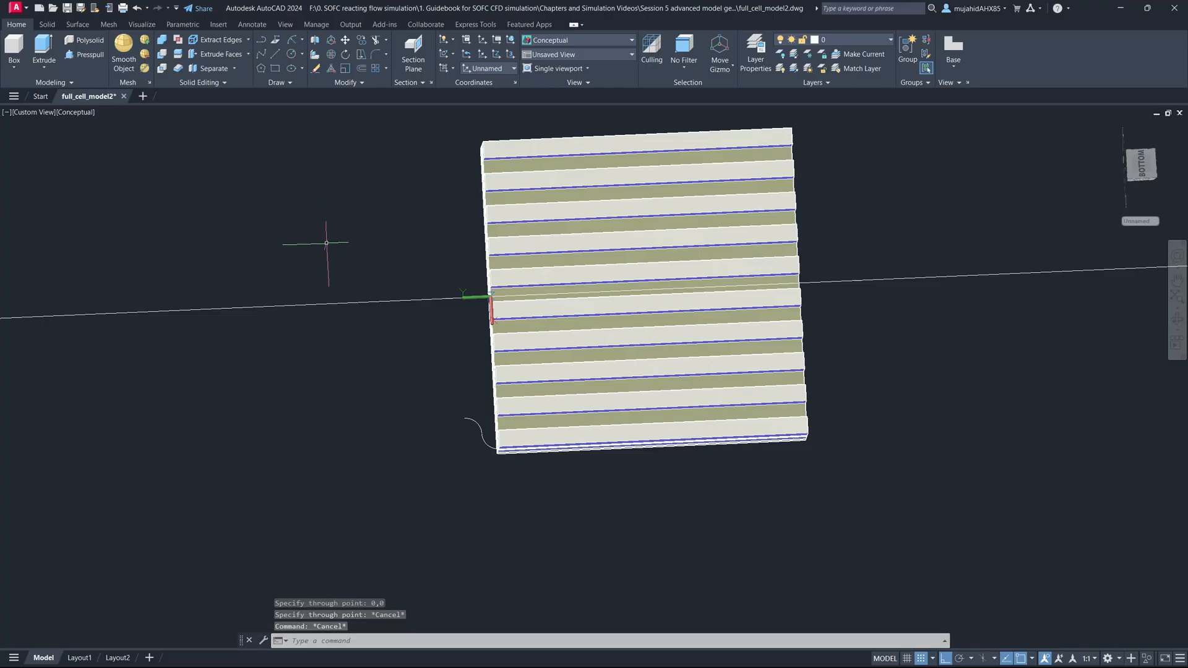
# Mirror the two arcs of the S-shaped curve about the construction line, starting the mirror line on it beside the slab.
pyautogui.write('mirr')
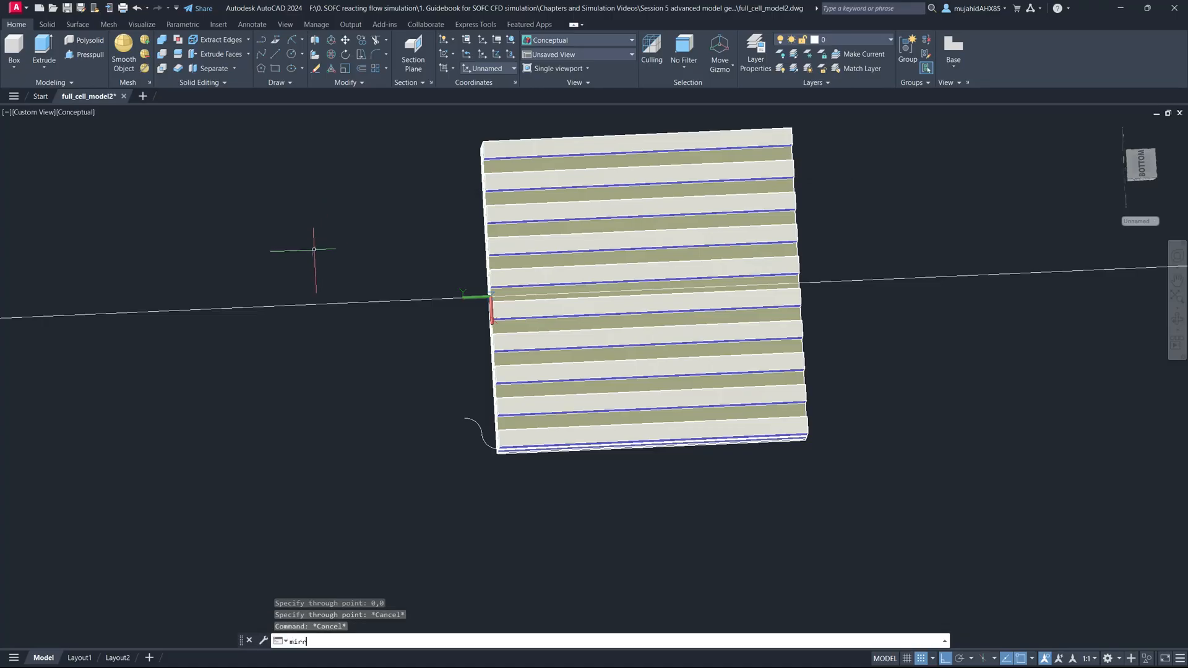
pyautogui.write('or')
pyautogui.press('Return')
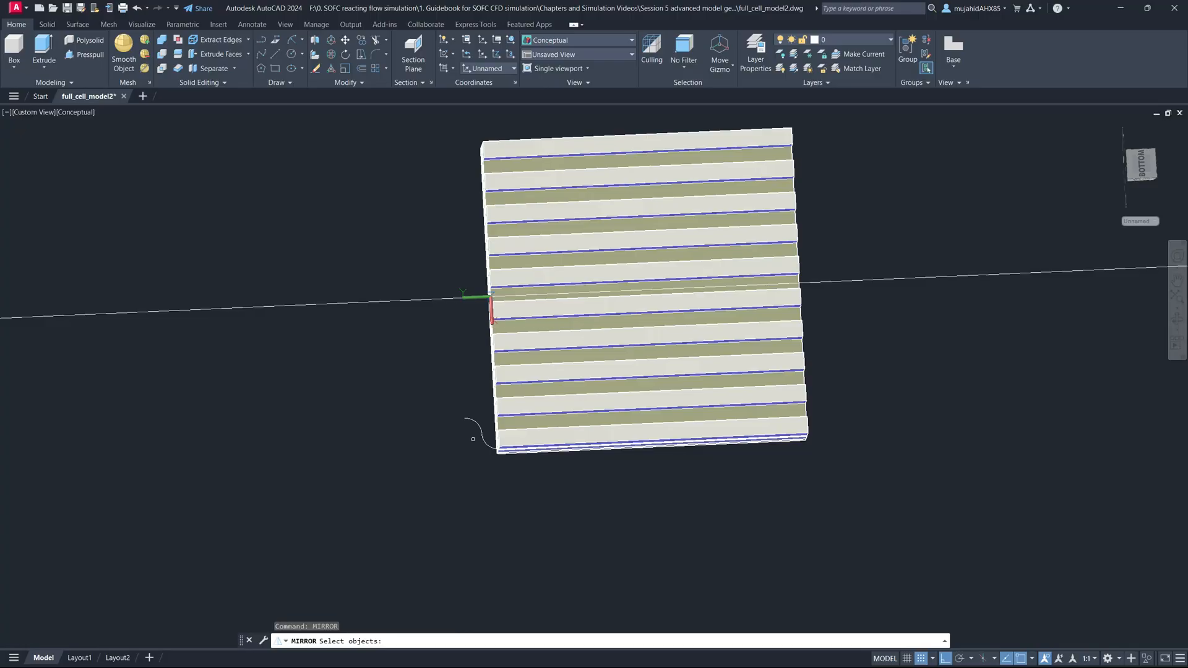
pyautogui.click(481, 436)
pyautogui.click(485, 440)
pyautogui.press('Return')
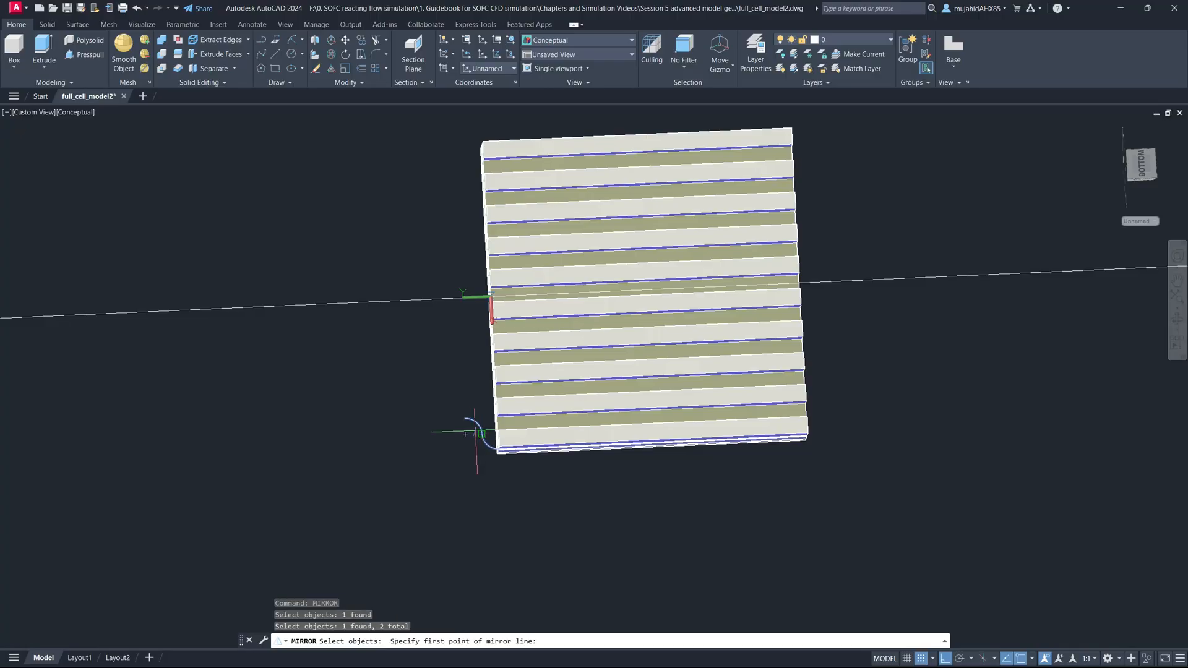
pyautogui.click(435, 299)
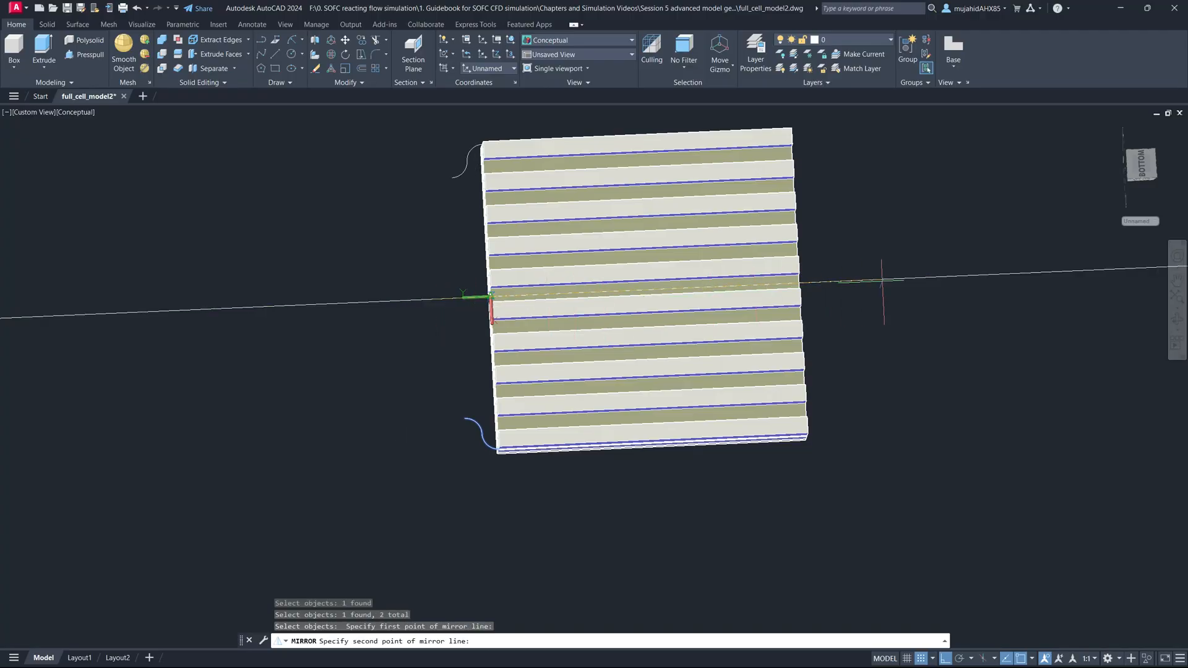
pyautogui.press('shift')
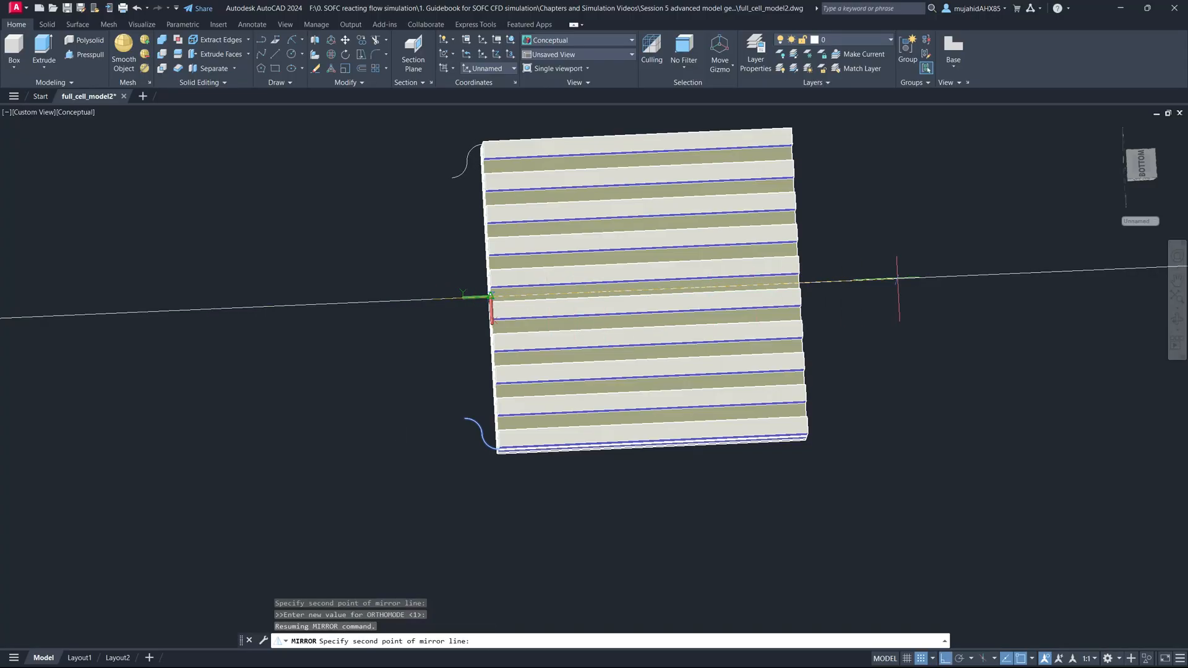
pyautogui.click(902, 279)
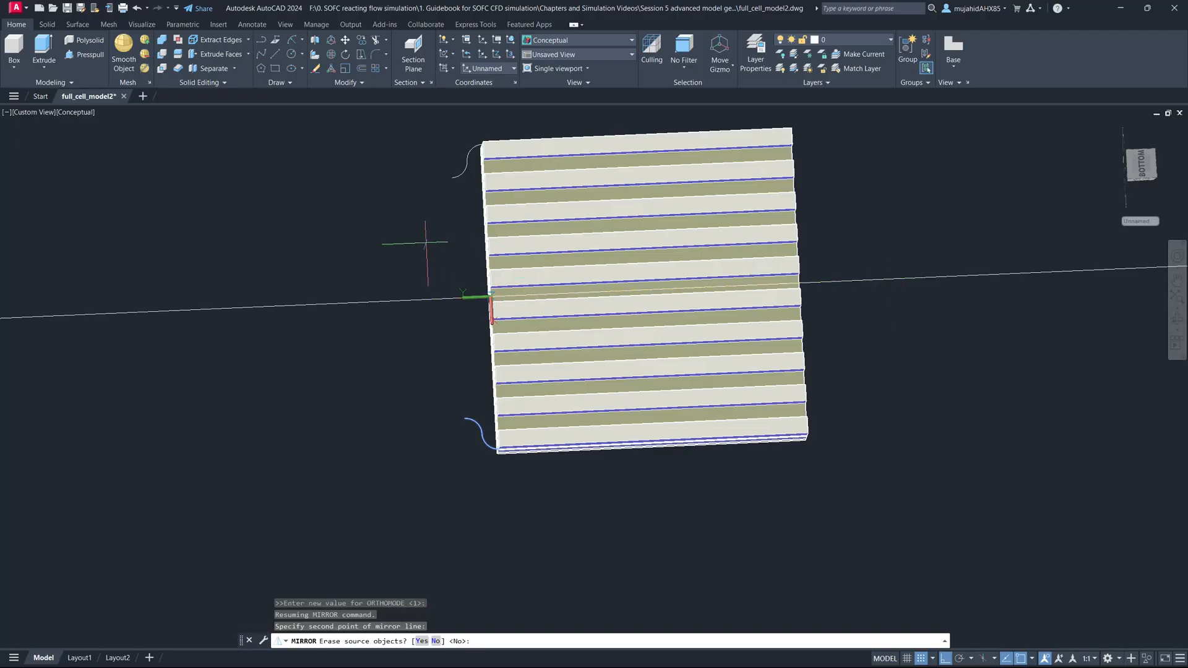
pyautogui.press('Escape')
pyautogui.press('Escape')
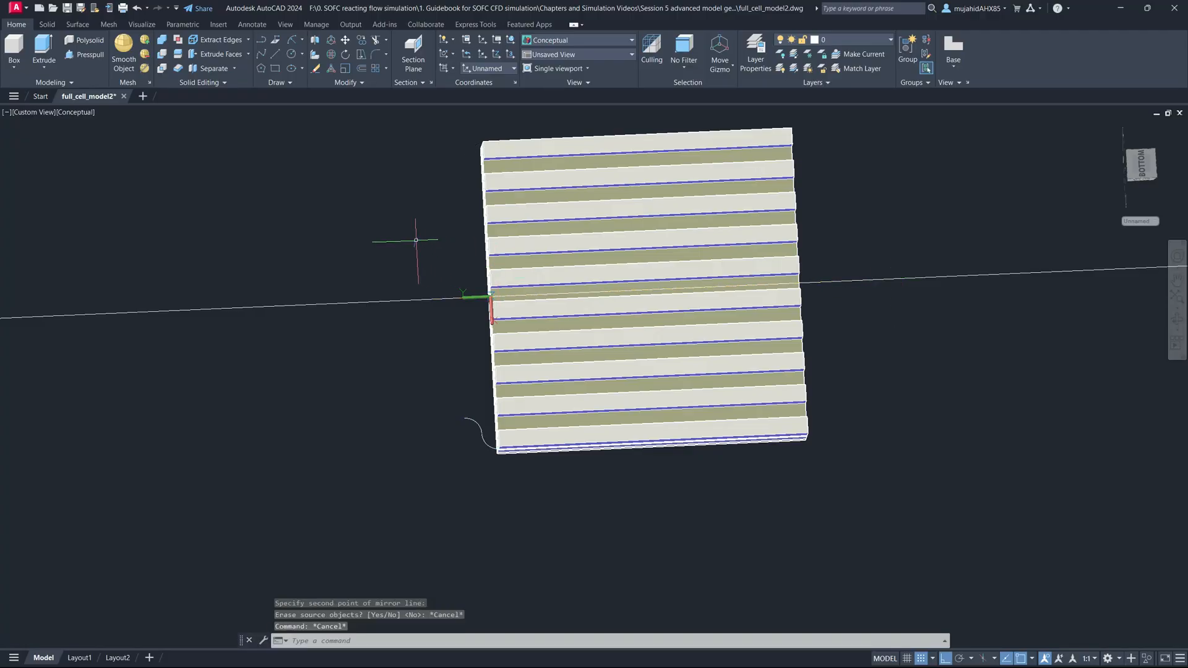
# Mirror the two connected arcs at the cell's corner across the central construction line, keeping the source arcs.
pyautogui.press('Return')
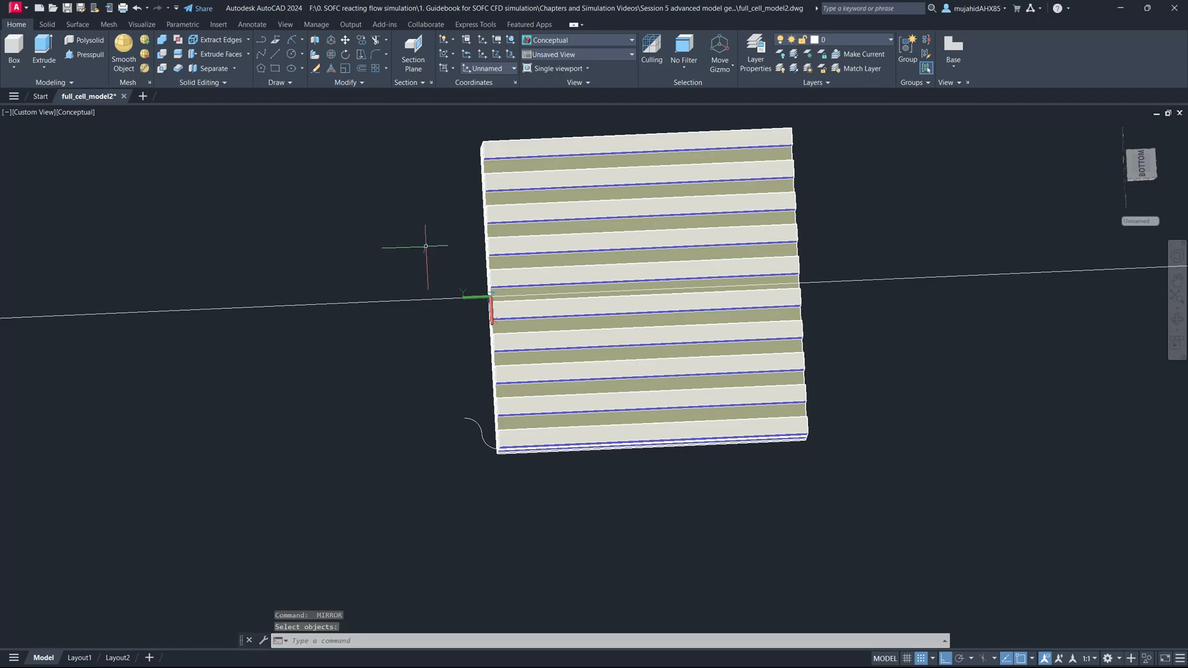
pyautogui.click(474, 420)
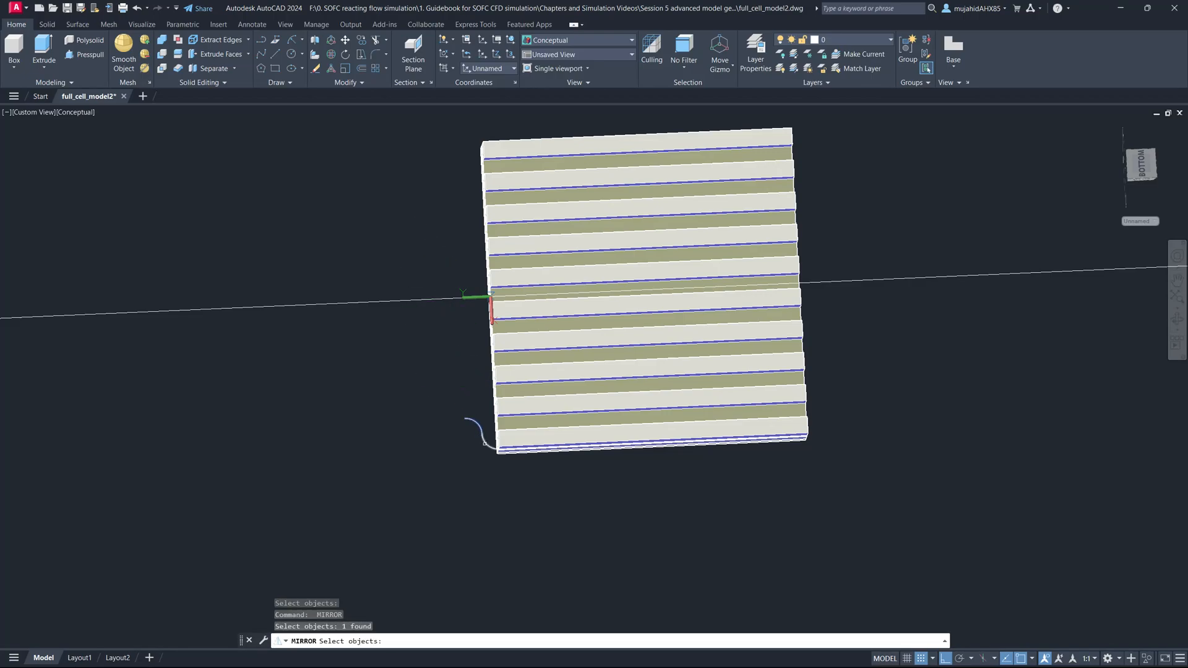
pyautogui.click(484, 443)
pyautogui.press('Return')
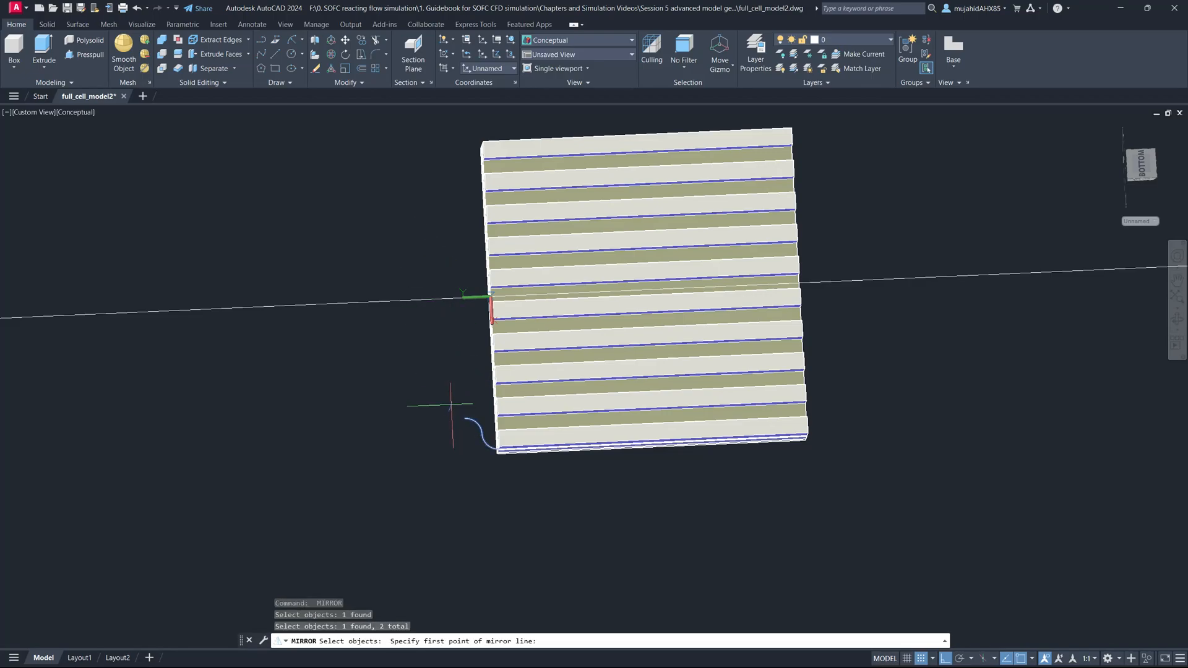
pyautogui.click(400, 302)
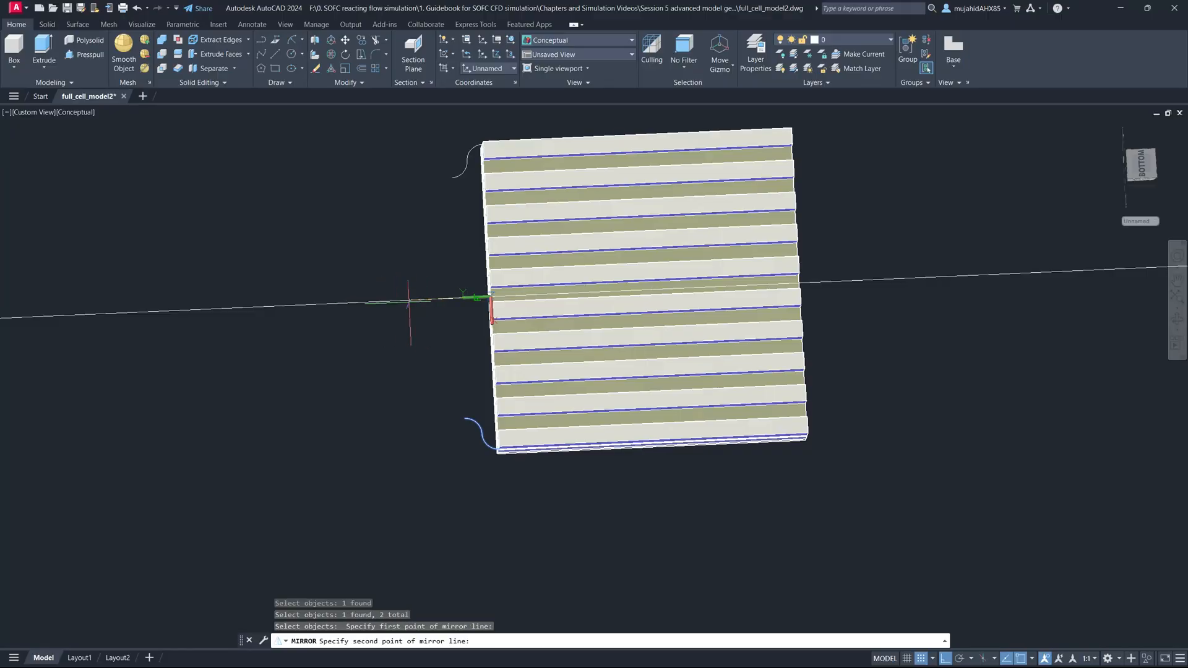
pyautogui.click(903, 279)
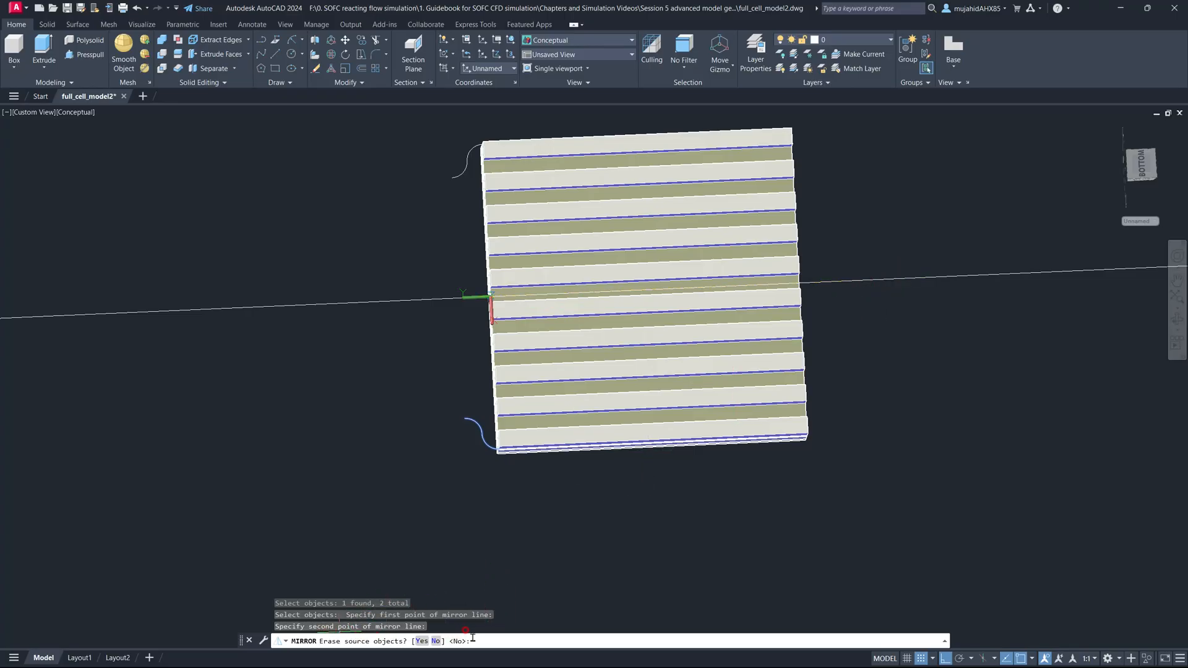
pyautogui.press('Return')
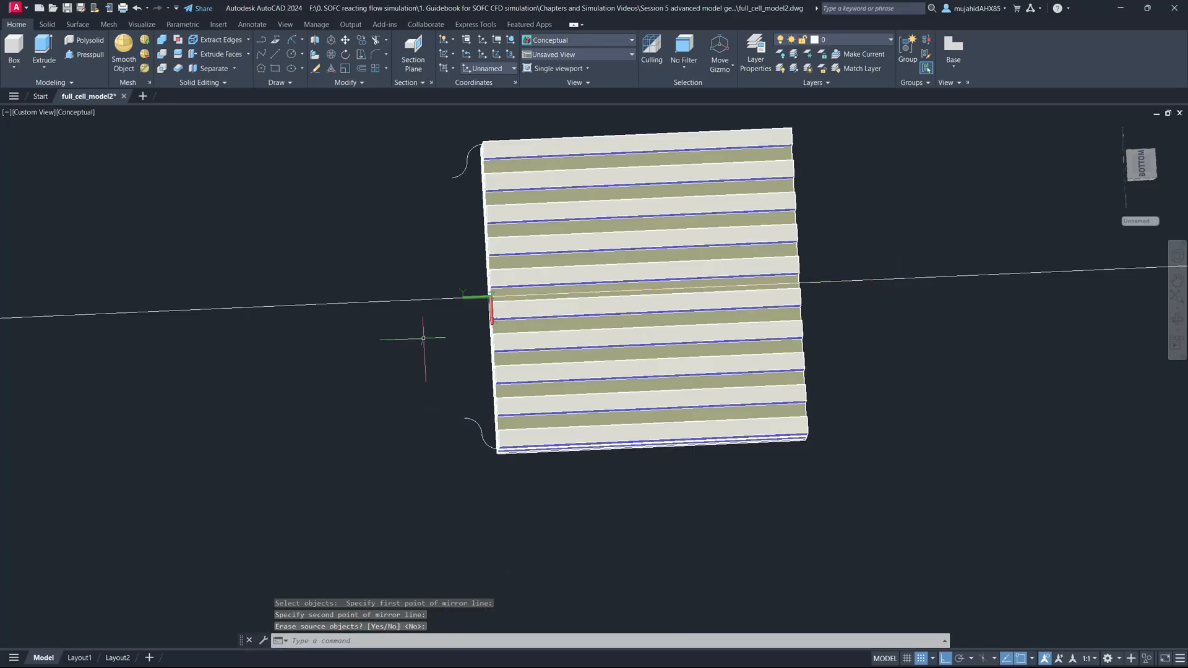
# Draw a straight line joining the free outer ends of the original and mirrored arc pairs.
pyautogui.write('l')
pyautogui.press('Return')
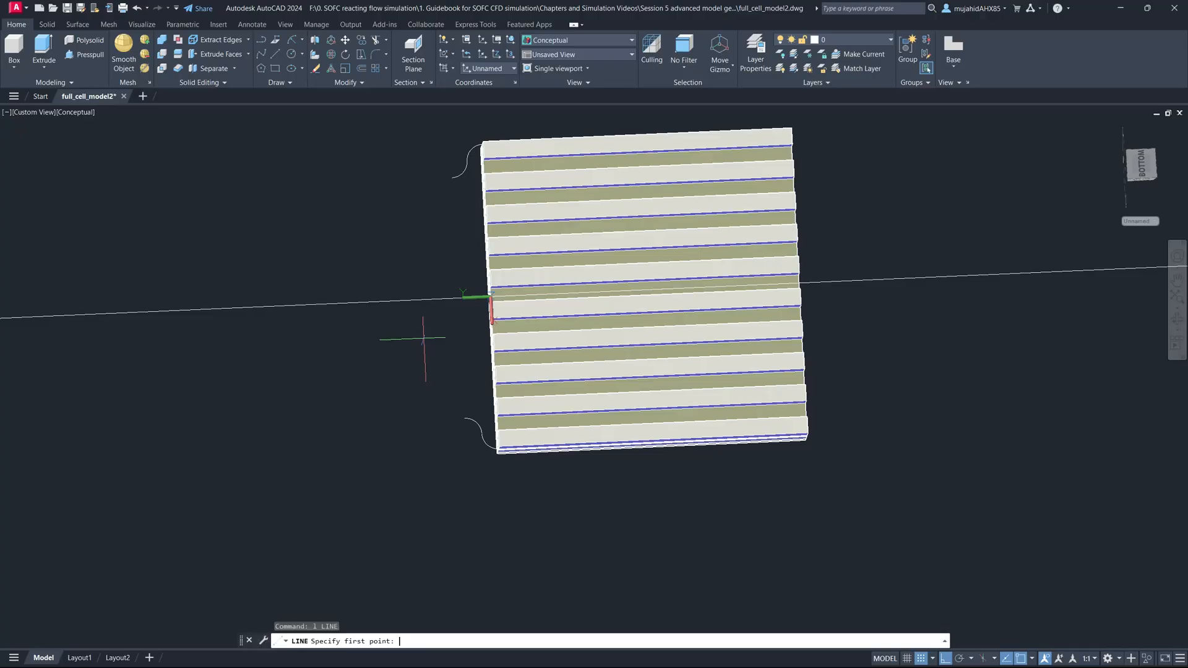
pyautogui.click(451, 178)
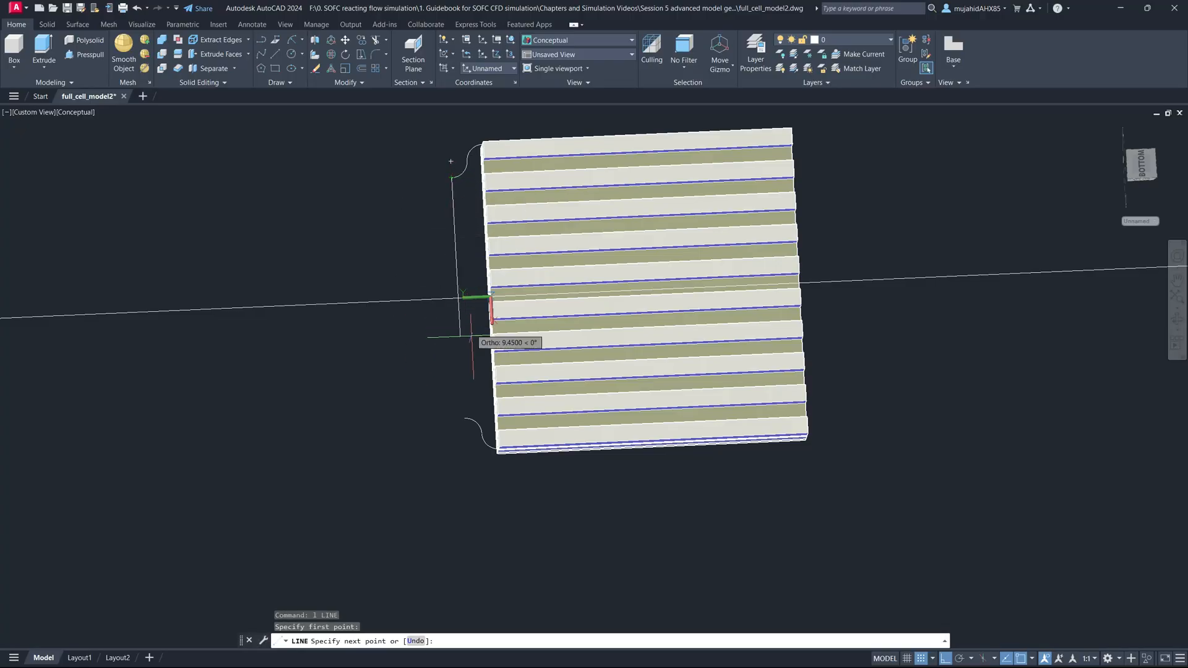
pyautogui.click(464, 419)
pyautogui.press('Escape')
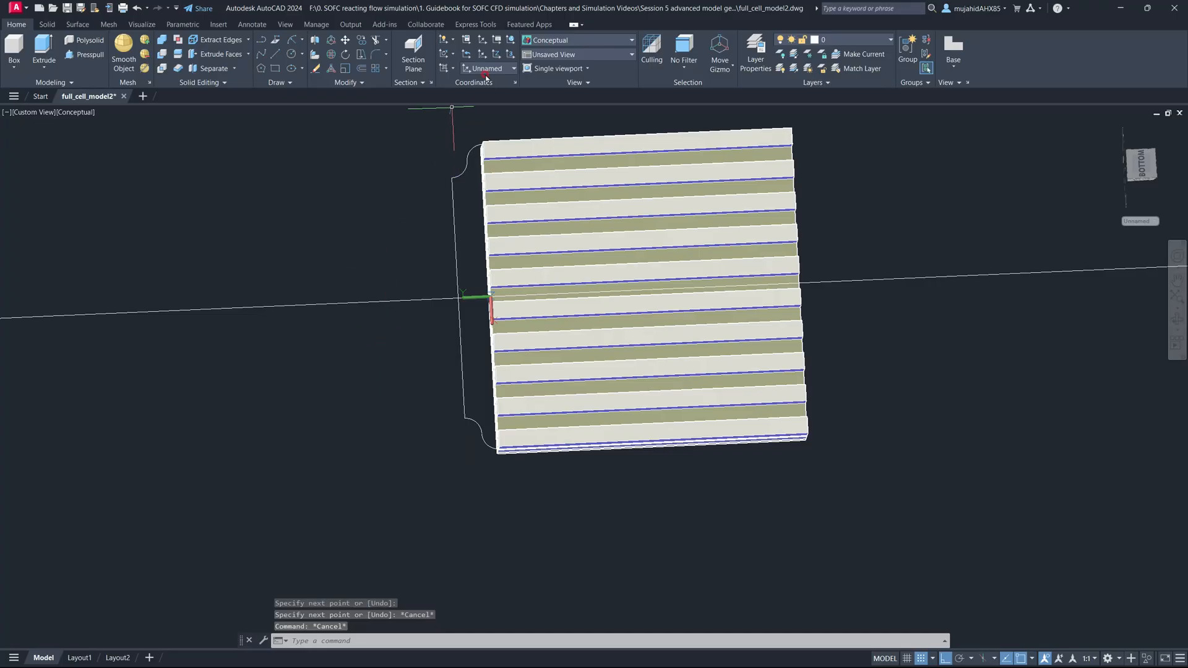
# Turn off every layer except 0, including AFL, ASL, CCCL, CFL, gas_channels and meshes, and keep 0 current.
pyautogui.click(890, 41)
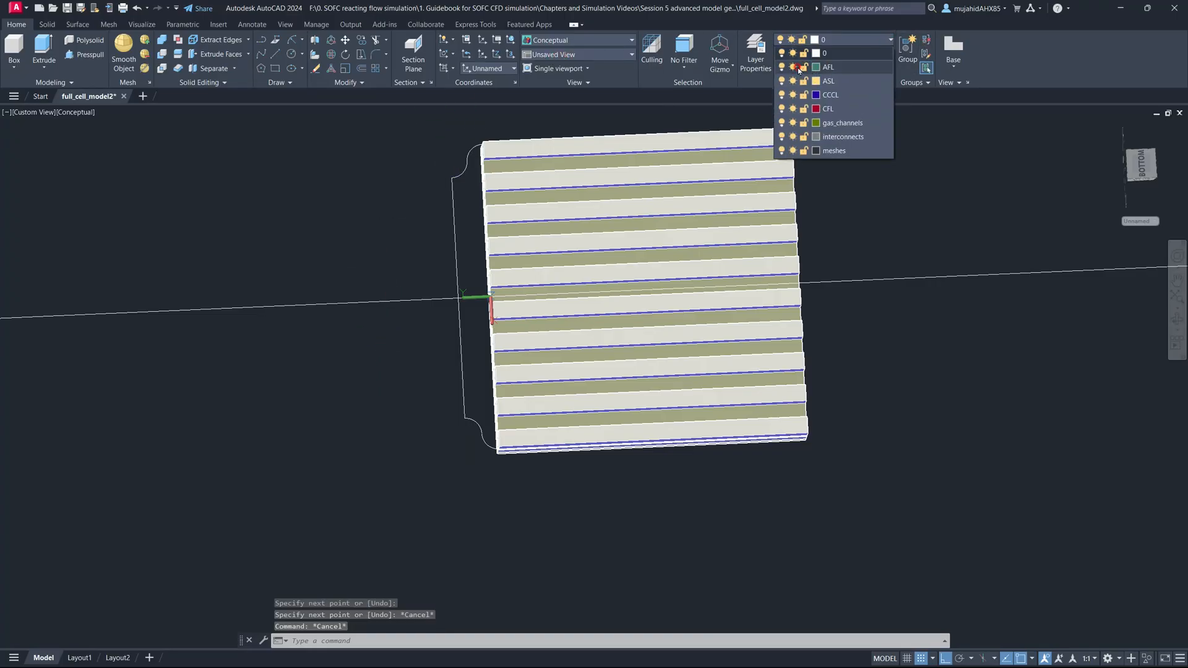
pyautogui.click(781, 67)
pyautogui.click(782, 81)
pyautogui.click(782, 95)
pyautogui.click(782, 109)
pyautogui.click(781, 123)
pyautogui.click(782, 150)
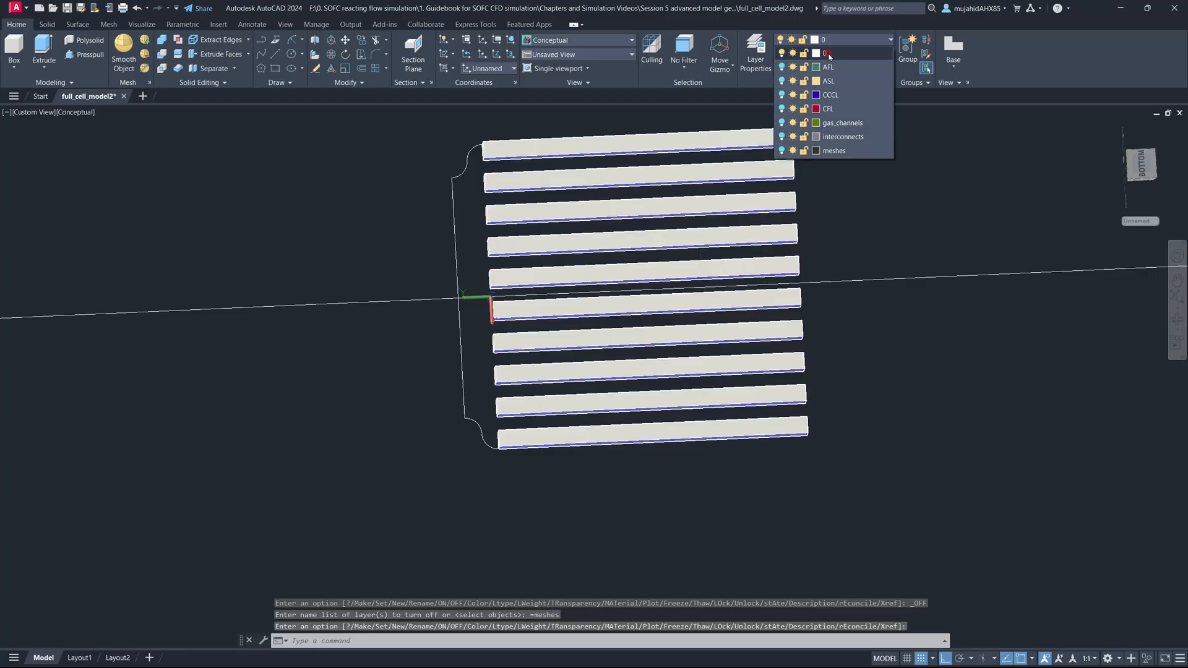
pyautogui.click(830, 55)
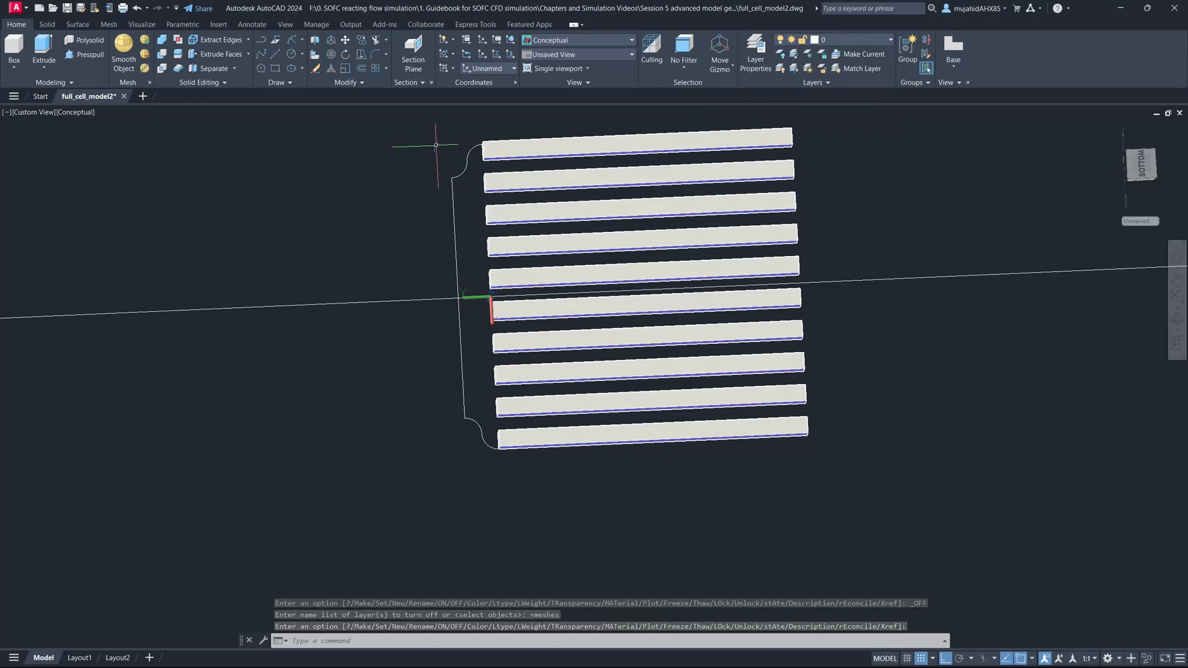
# Close the manifold profile with a straight line along the channel ends, between the outer corners of the first and last channels.
pyautogui.keyDown('shift'); pyautogui.moveTo(505, 197); pyautogui.dragTo(442, 340, button='middle'); pyautogui.keyUp('shift')
pyautogui.press('Return')
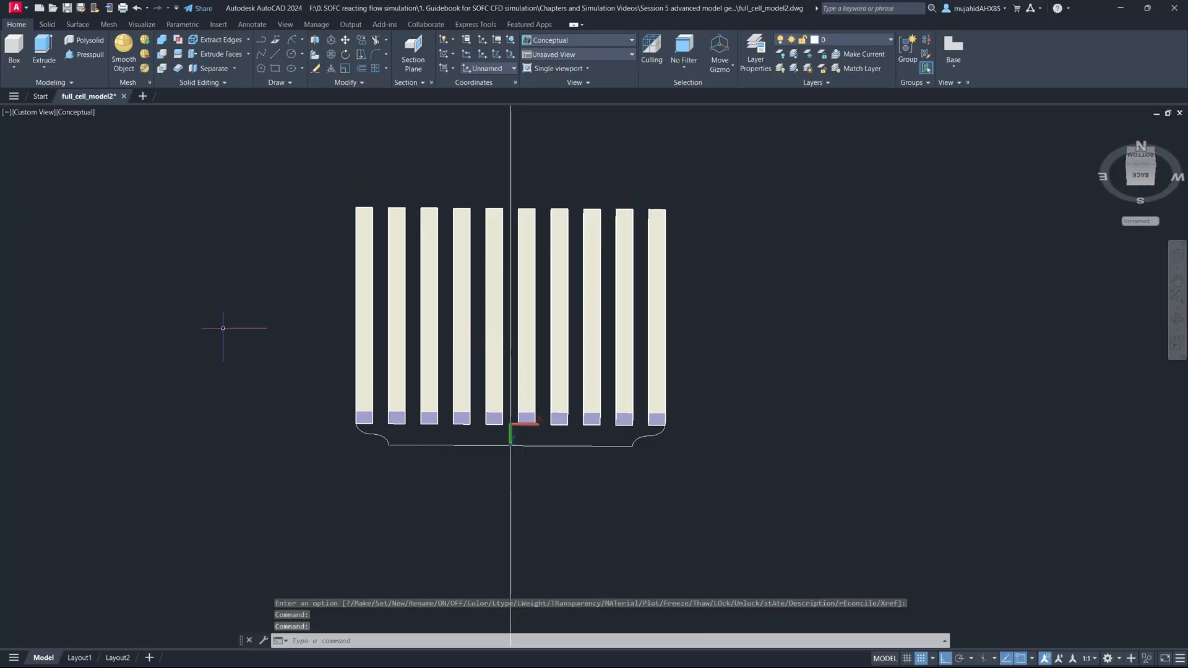
pyautogui.write('l')
pyautogui.press('Return')
pyautogui.scroll(10, 356, 426)
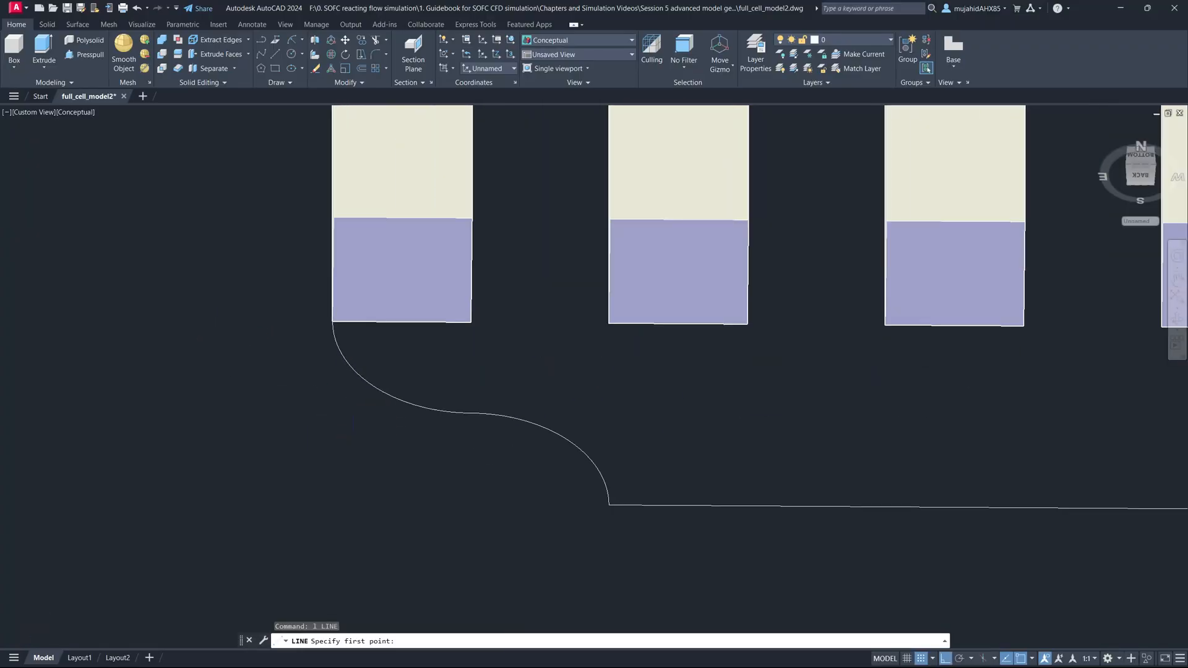
pyautogui.click(324, 286)
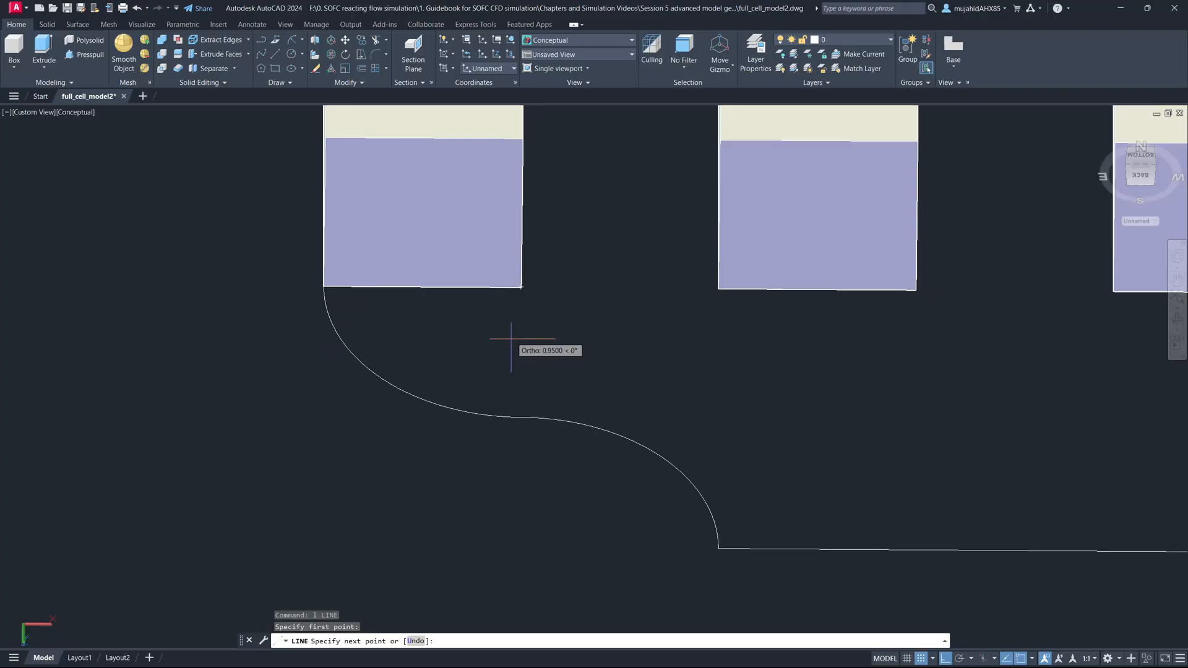
pyautogui.scroll(-5, 502, 334)
pyautogui.scroll(-4, 501, 332)
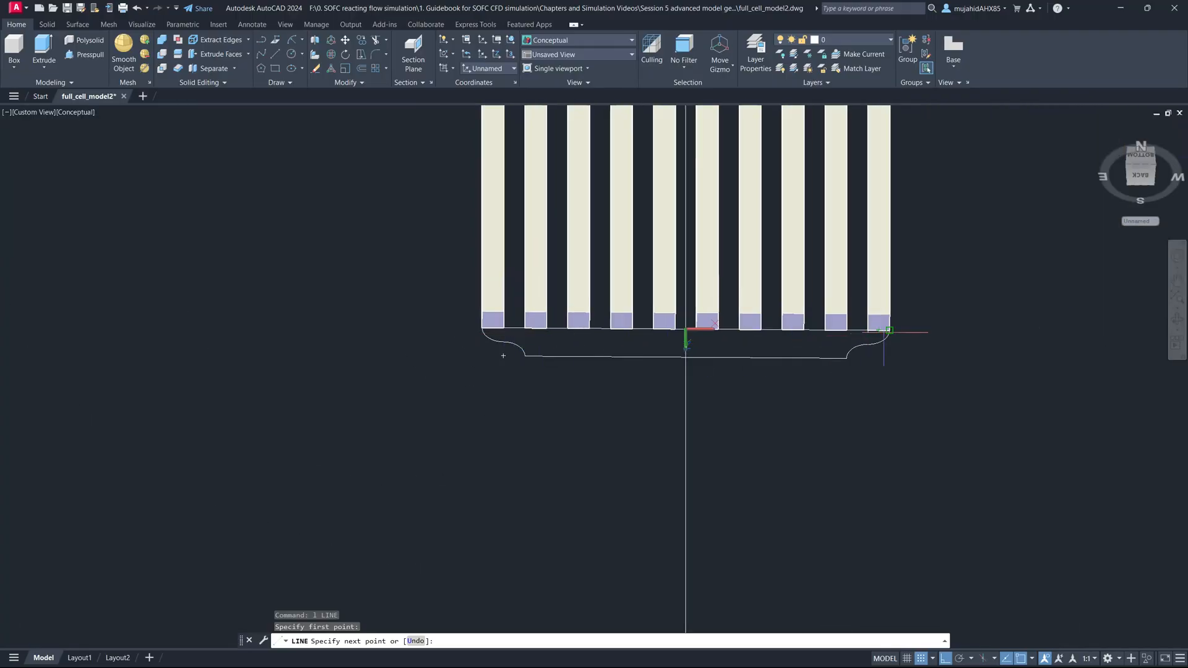
pyautogui.press('Escape')
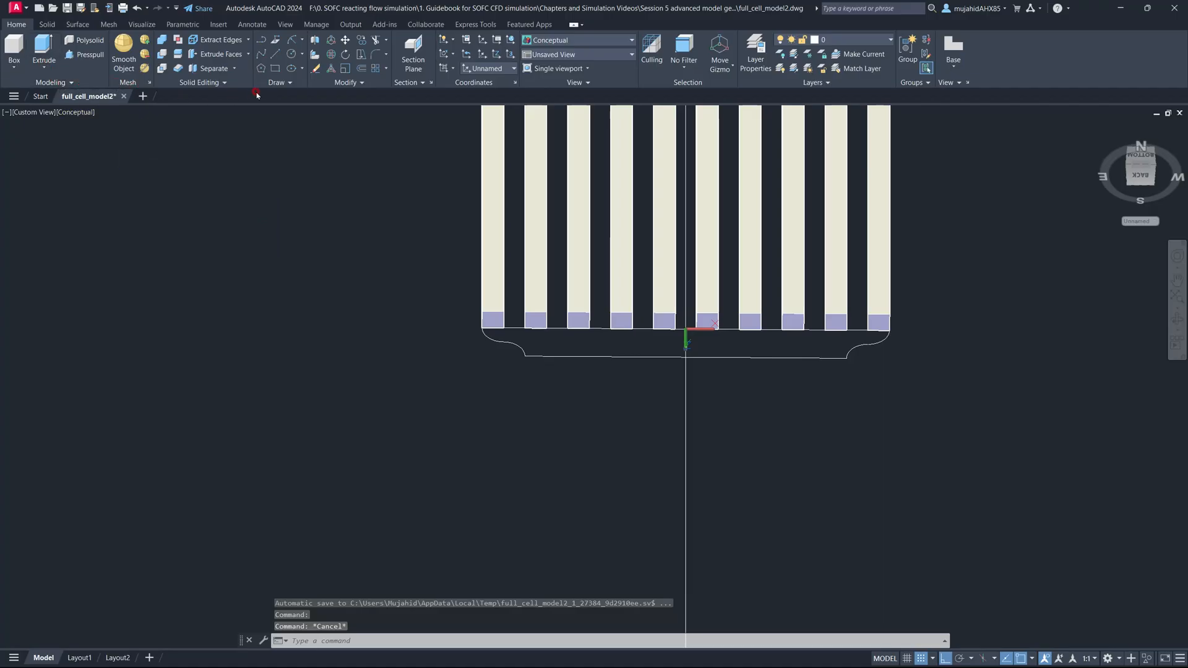
# Create a region from the closed manifold outline made of the two straight lines and four arcs.
pyautogui.click(290, 84)
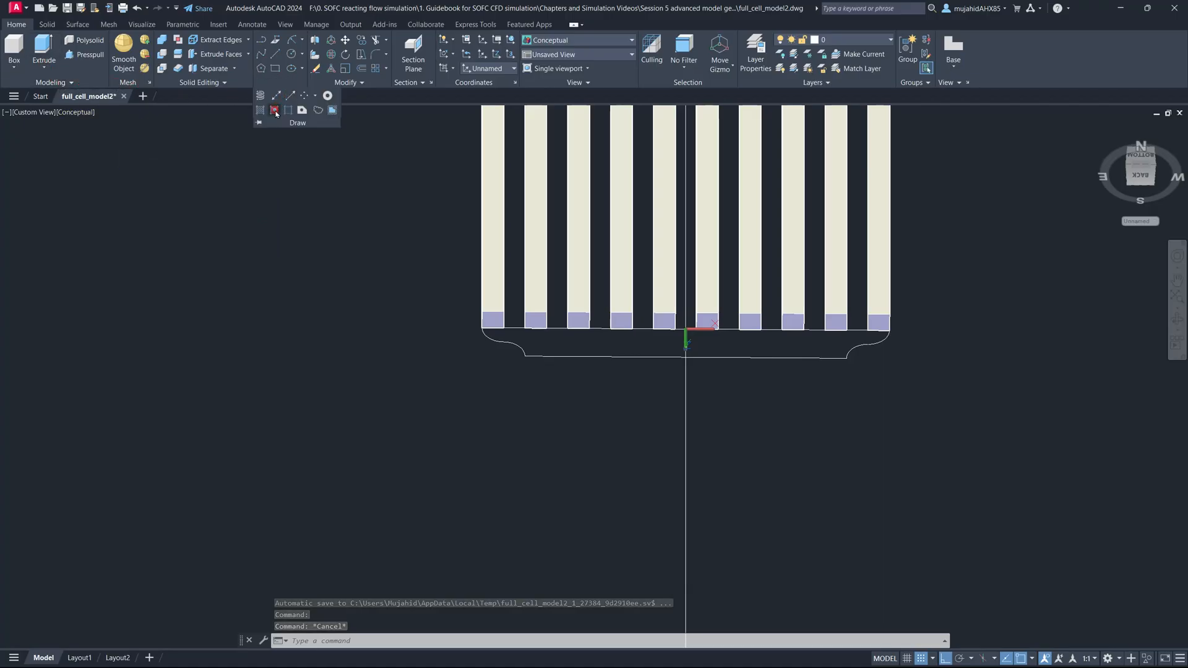
pyautogui.click(298, 111)
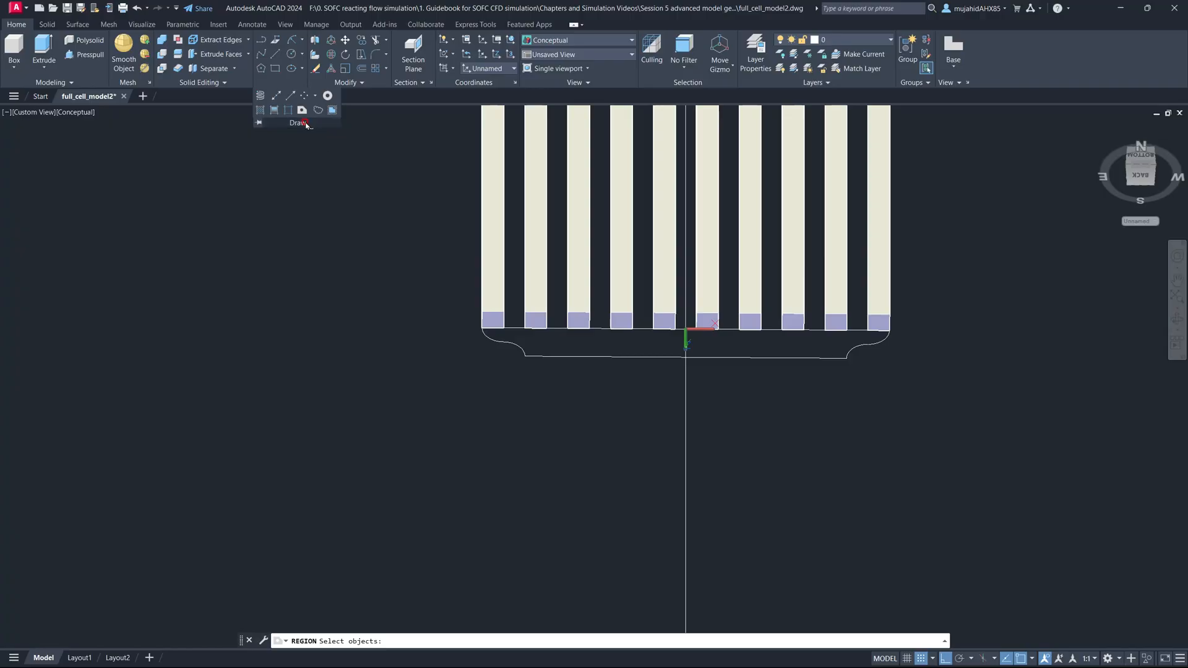
pyautogui.click(487, 337)
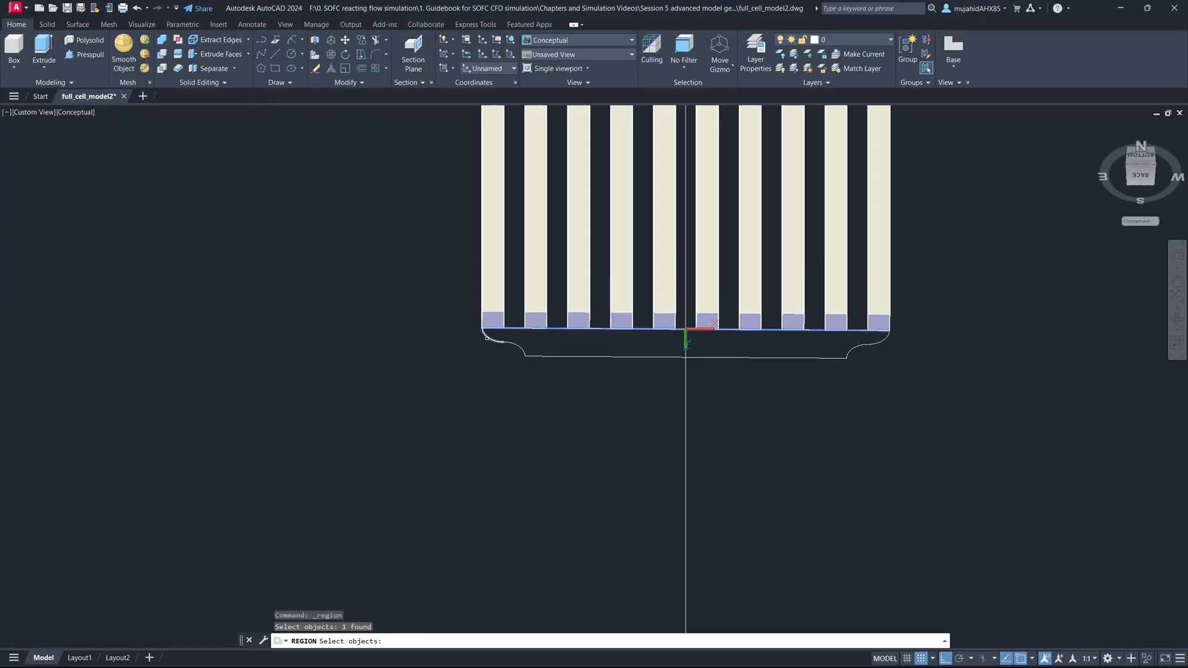
pyautogui.click(516, 342)
pyautogui.click(541, 356)
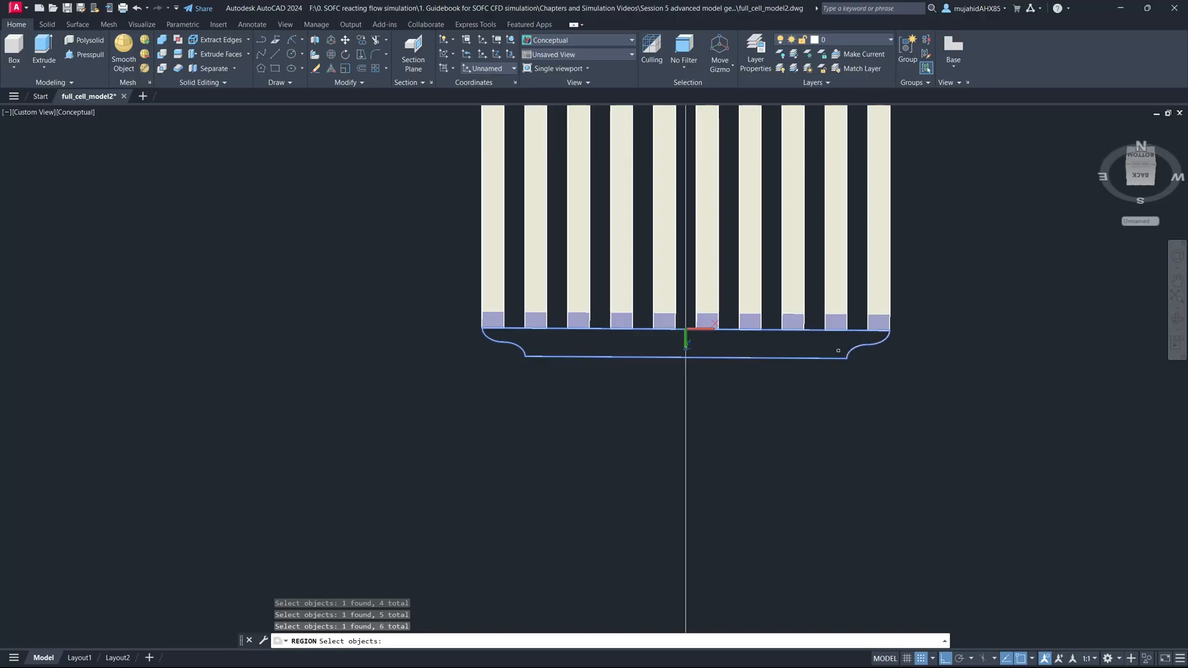
pyautogui.press('Return')
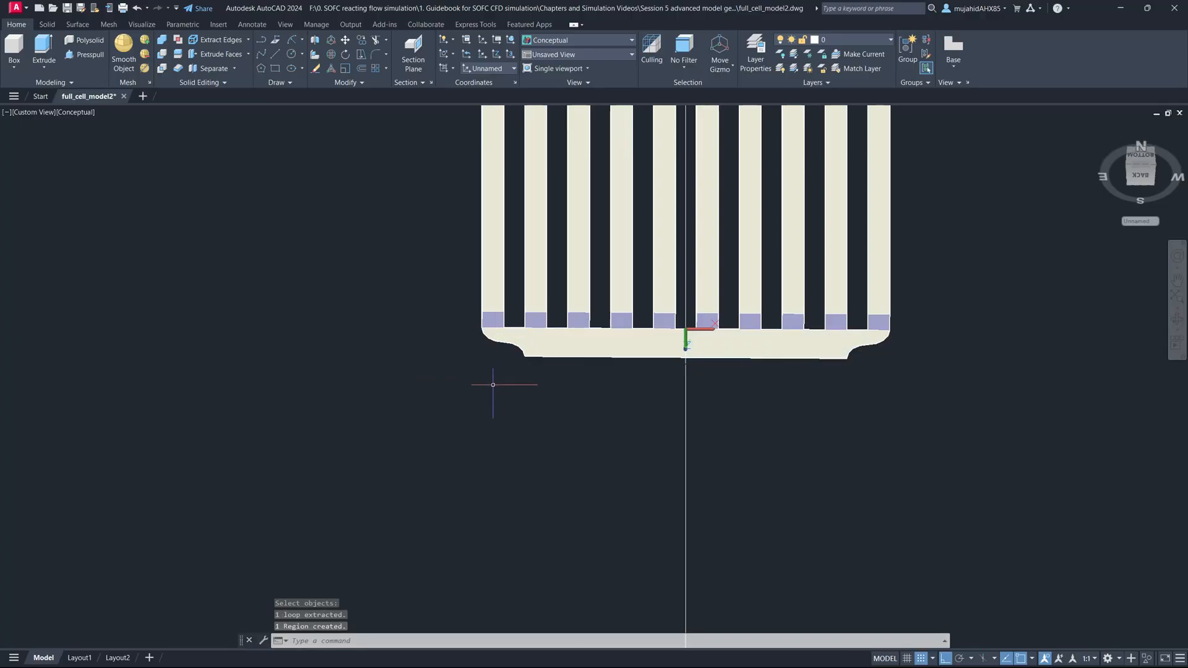
# Try extruding the manifold region to a height of 1 and undo the extrusion.
pyautogui.write('ext')
pyautogui.press('Return')
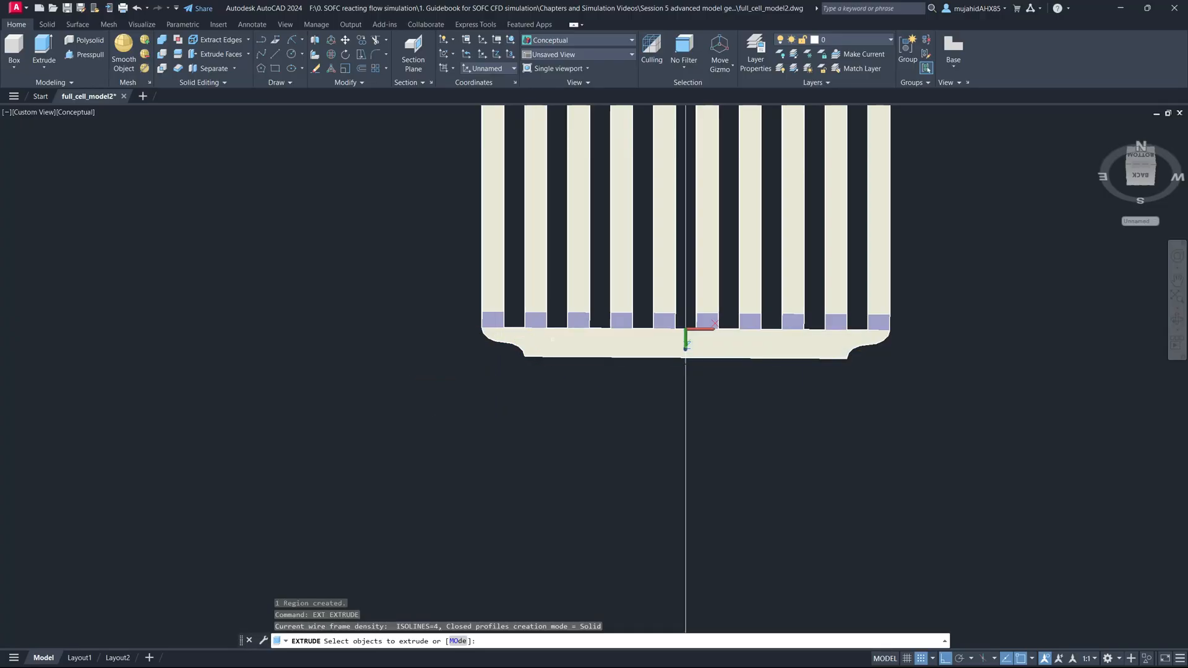
pyautogui.click(514, 341)
pyautogui.press('Return')
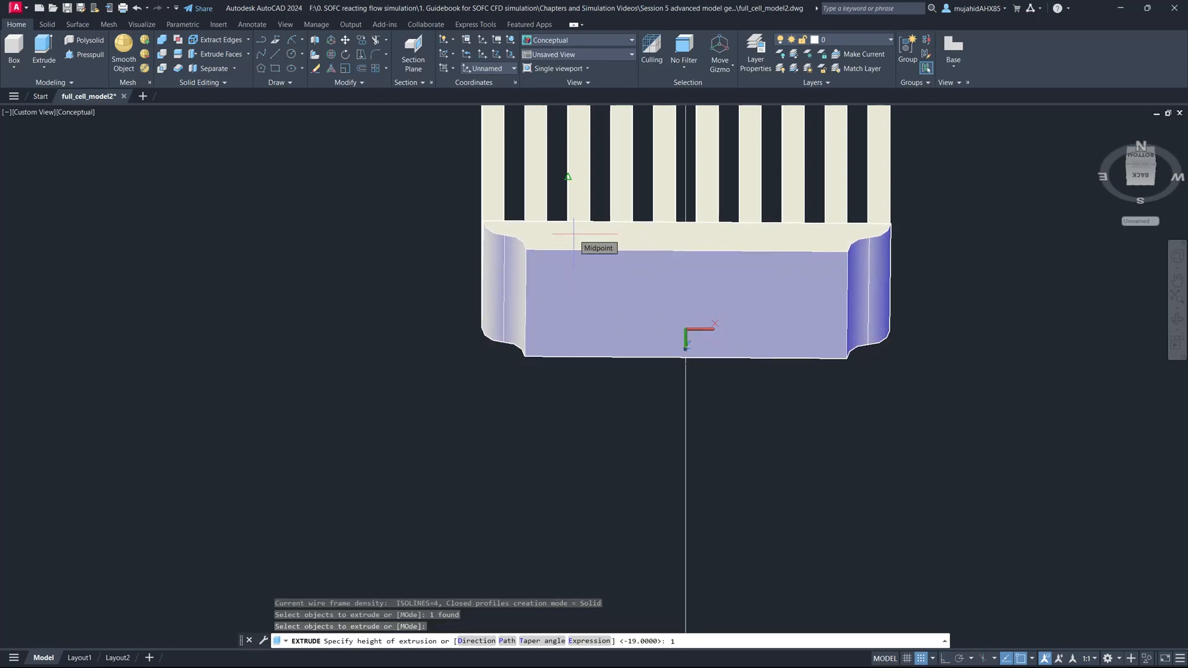
pyautogui.press('Return')
pyautogui.keyDown('ctrl'); pyautogui.keyDown('shift'); pyautogui.moveTo(605, 393); pyautogui.dragTo(686, 319, button='middle'); pyautogui.keyUp('shift'); pyautogui.keyUp('ctrl')
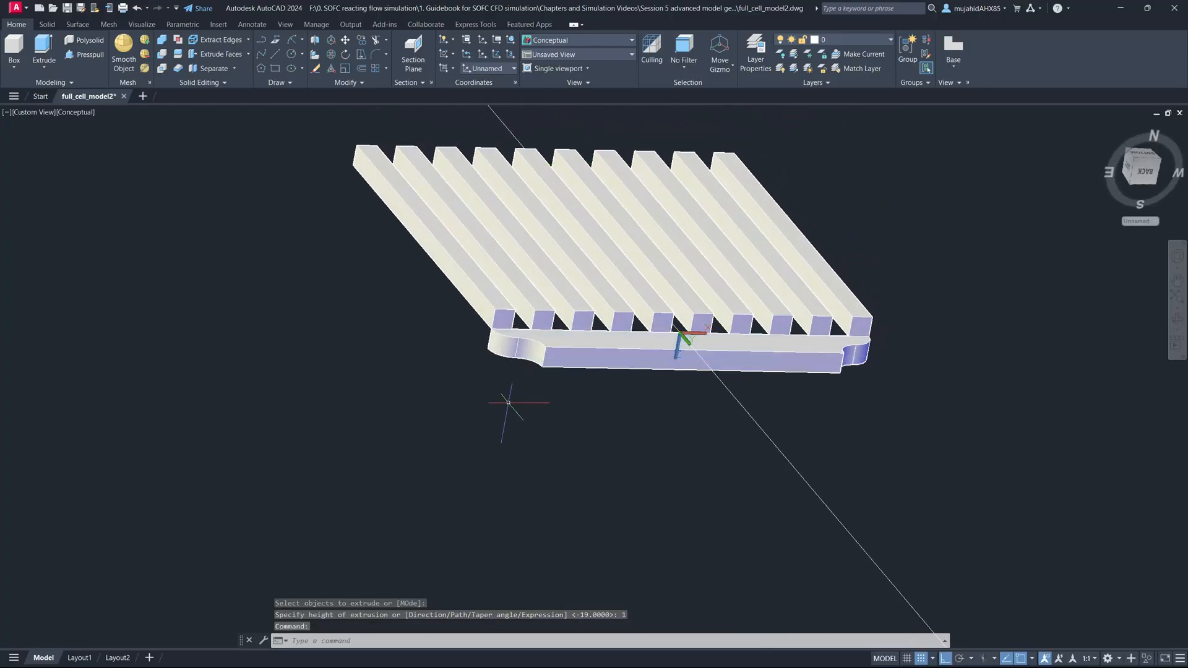
pyautogui.hotkey('ctrl', 'z')
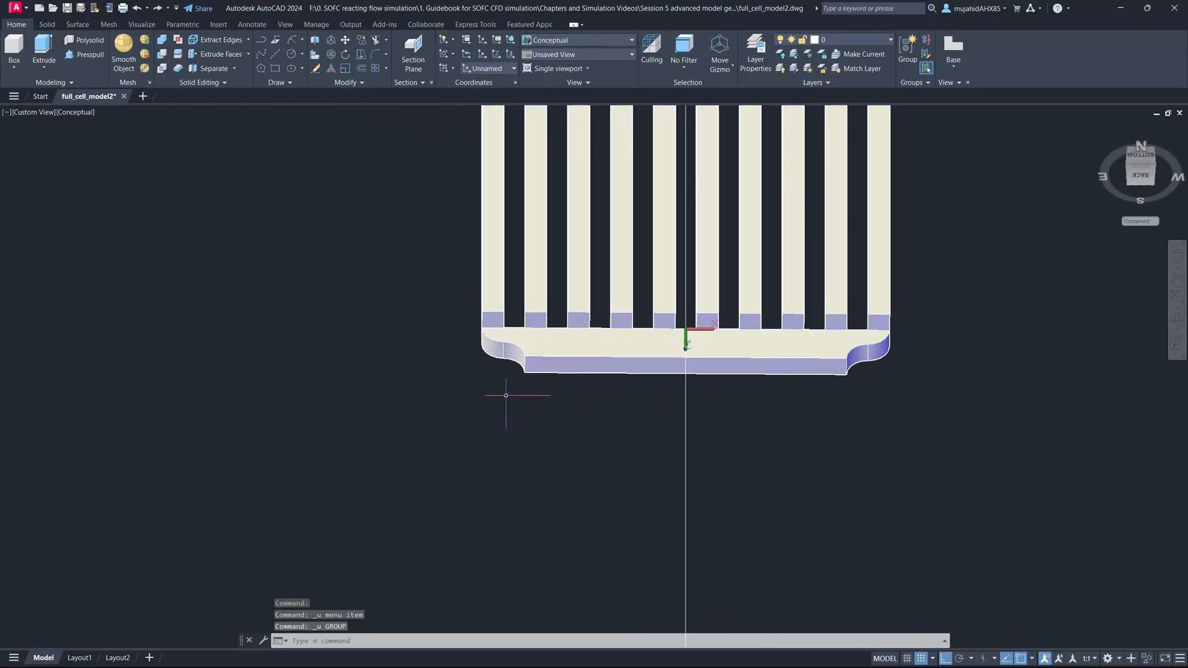
pyautogui.hotkey('ctrl', 'z')
# Extrude the manifold region to a height of -1 so it runs alongside the channel ends.
pyautogui.write('ext')
pyautogui.press('Return')
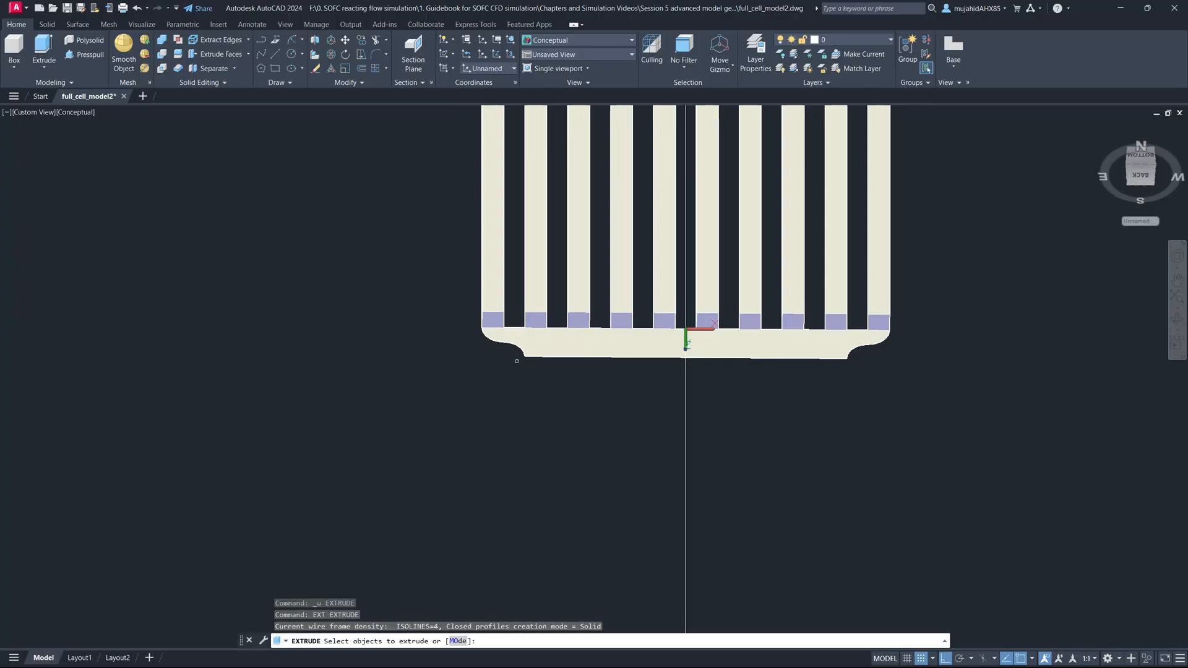
pyautogui.click(517, 346)
pyautogui.press('Return')
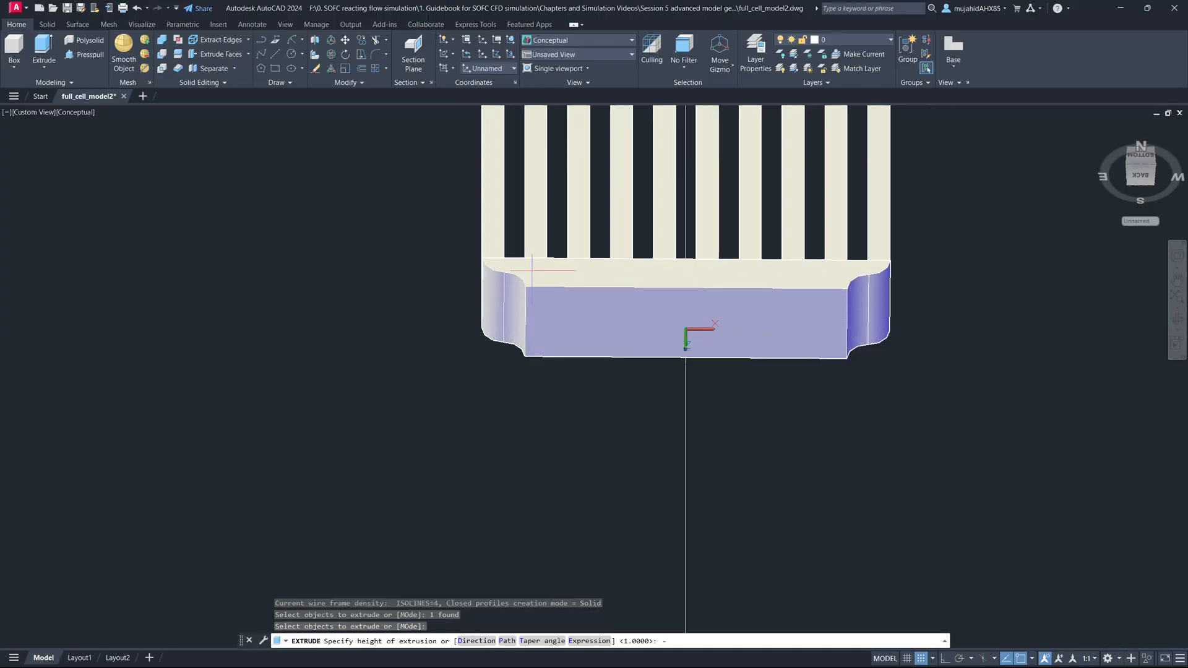
pyautogui.press('Escape')
pyautogui.press('Escape')
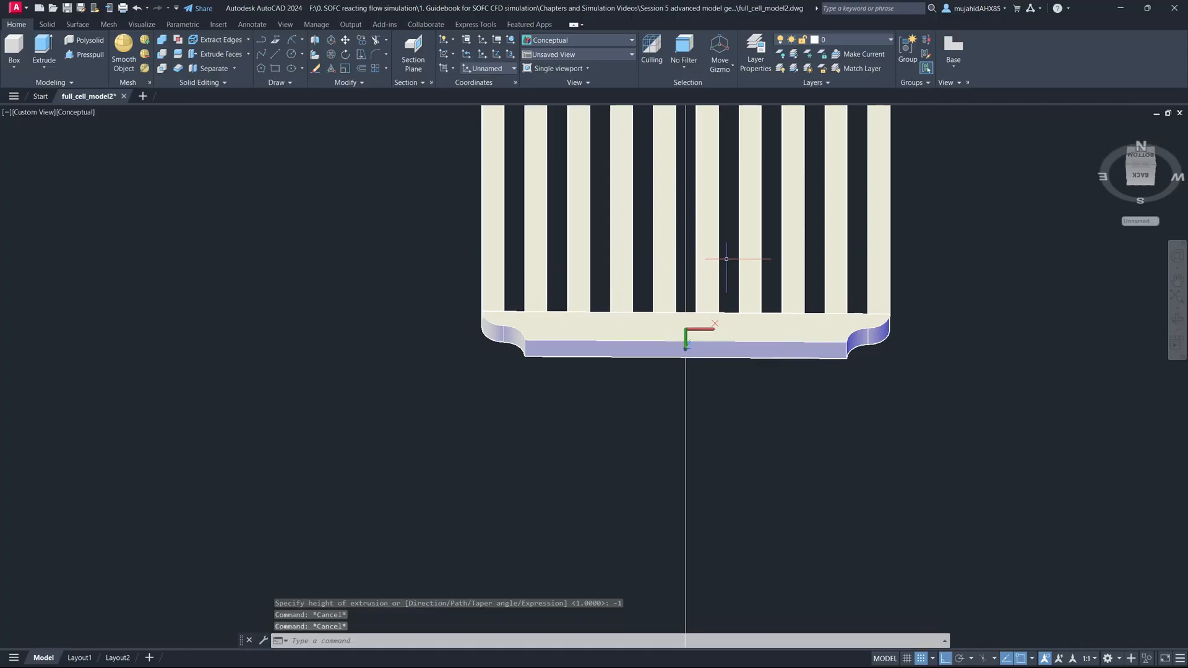
# Move the UCS origin 9.5 along the central construction line, from the manifold end towards the middle of the channels.
pyautogui.keyDown('ctrl'); pyautogui.keyDown('shift'); pyautogui.moveTo(717, 280); pyautogui.dragTo(697, 295, button='middle'); pyautogui.keyUp('shift'); pyautogui.keyUp('ctrl')
pyautogui.scroll(7, 706, 272)
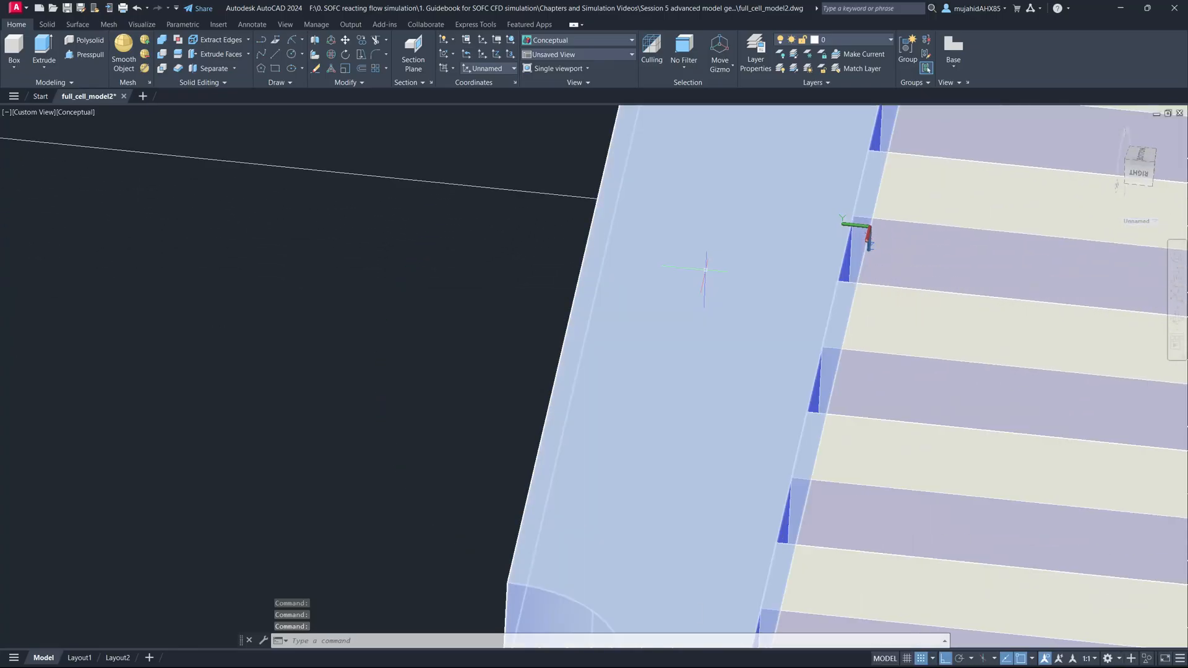
pyautogui.scroll(-10, 704, 271)
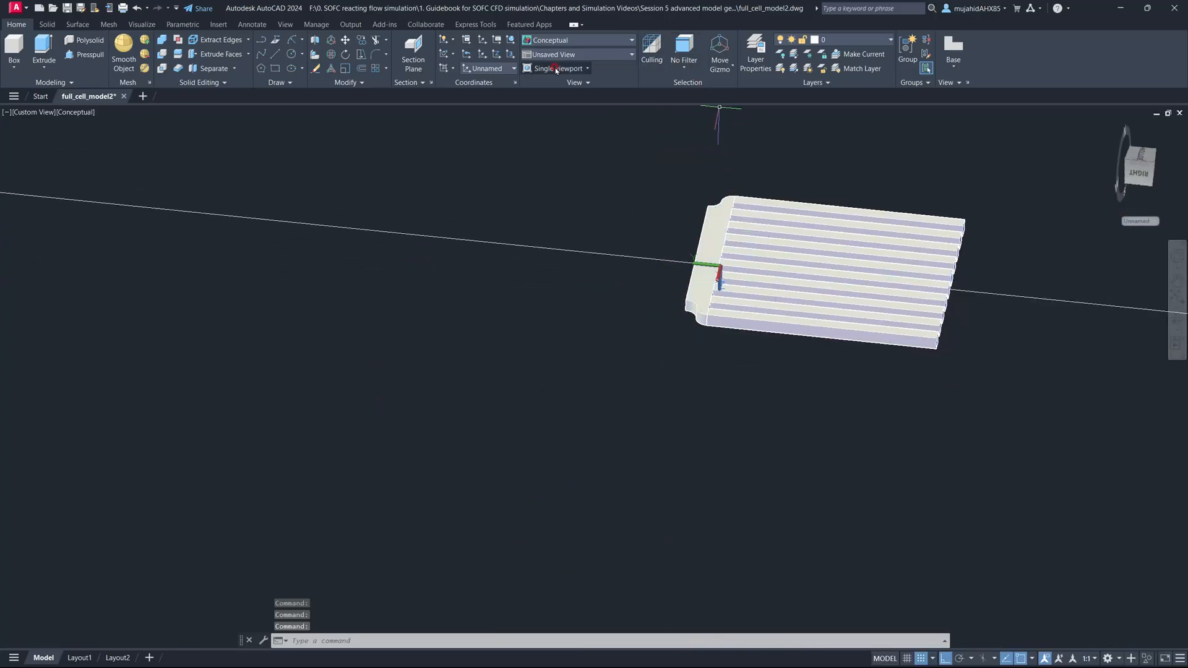
pyautogui.click(483, 57)
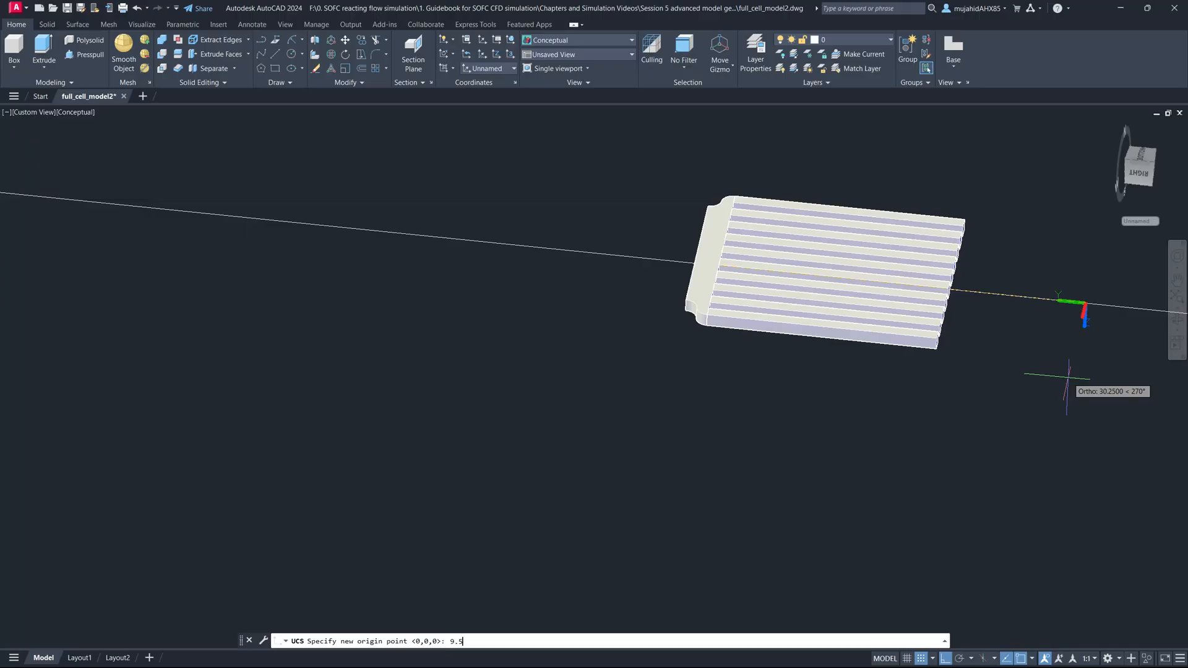
pyautogui.press('Return')
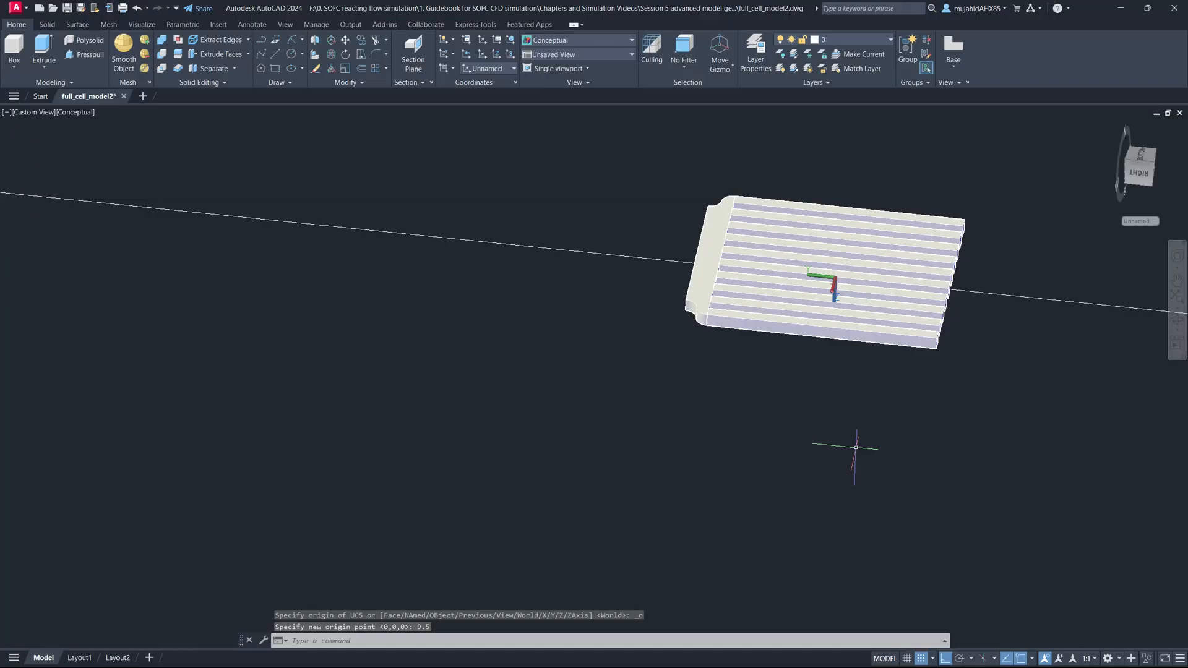
pyautogui.click(276, 55)
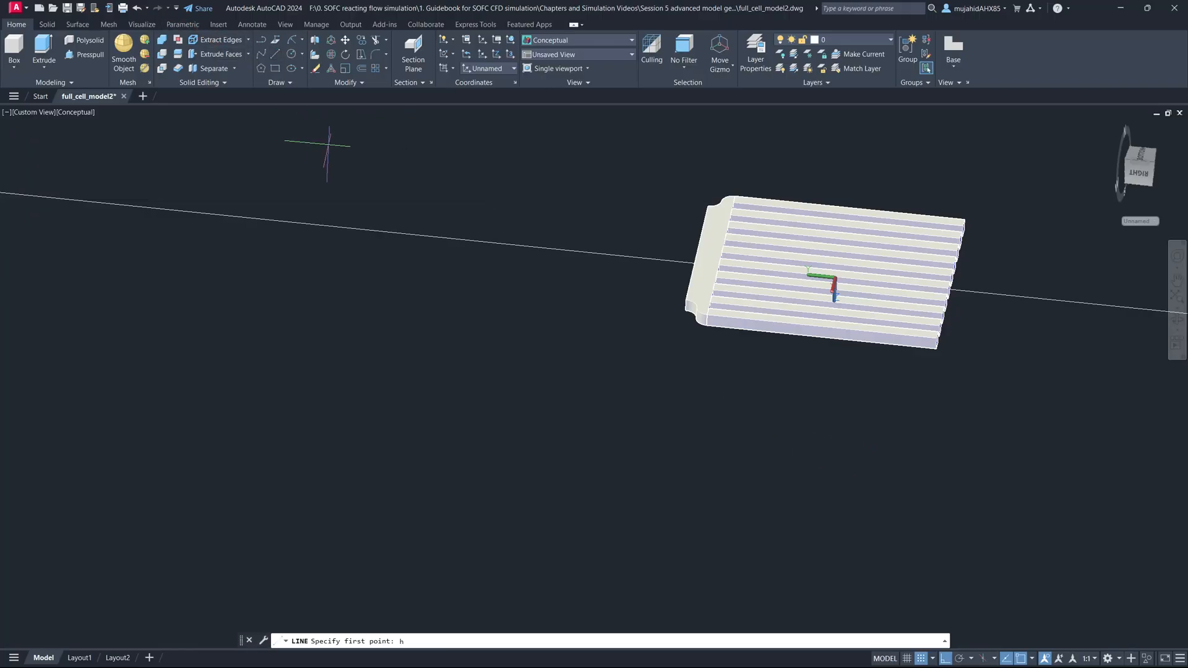
pyautogui.write('h')
pyautogui.press('Escape')
pyautogui.press('Escape')
# Draw a horizontal construction line through the origin 0,0, crossing the channels at mid-length.
pyautogui.click(291, 84)
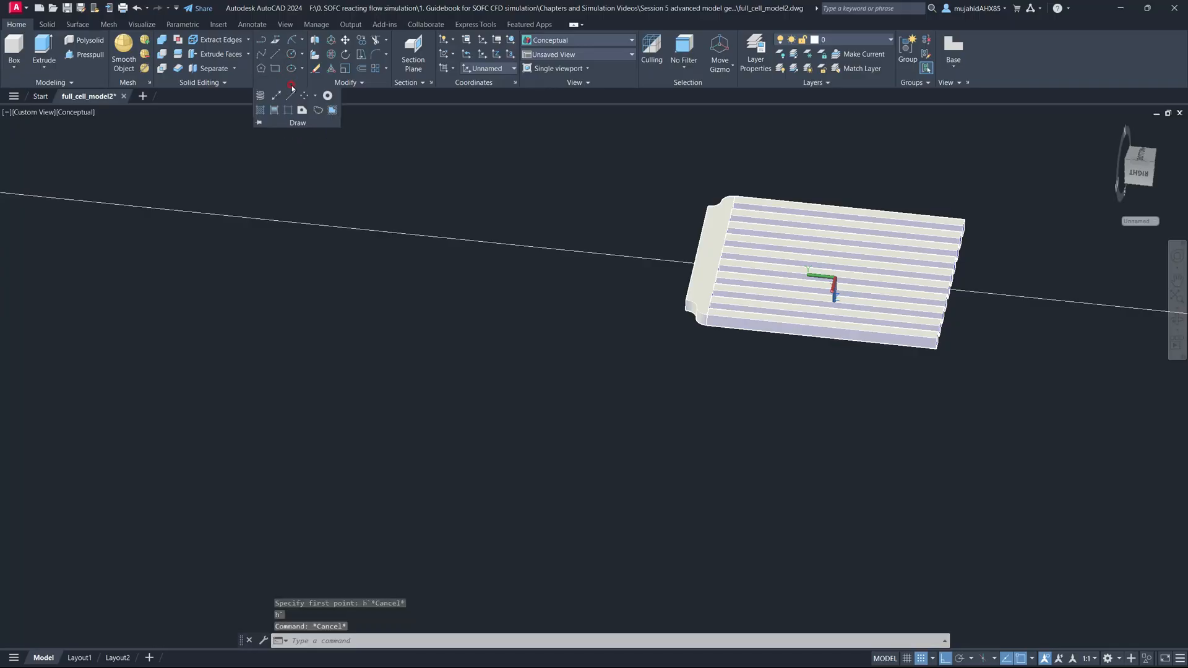
pyautogui.click(277, 97)
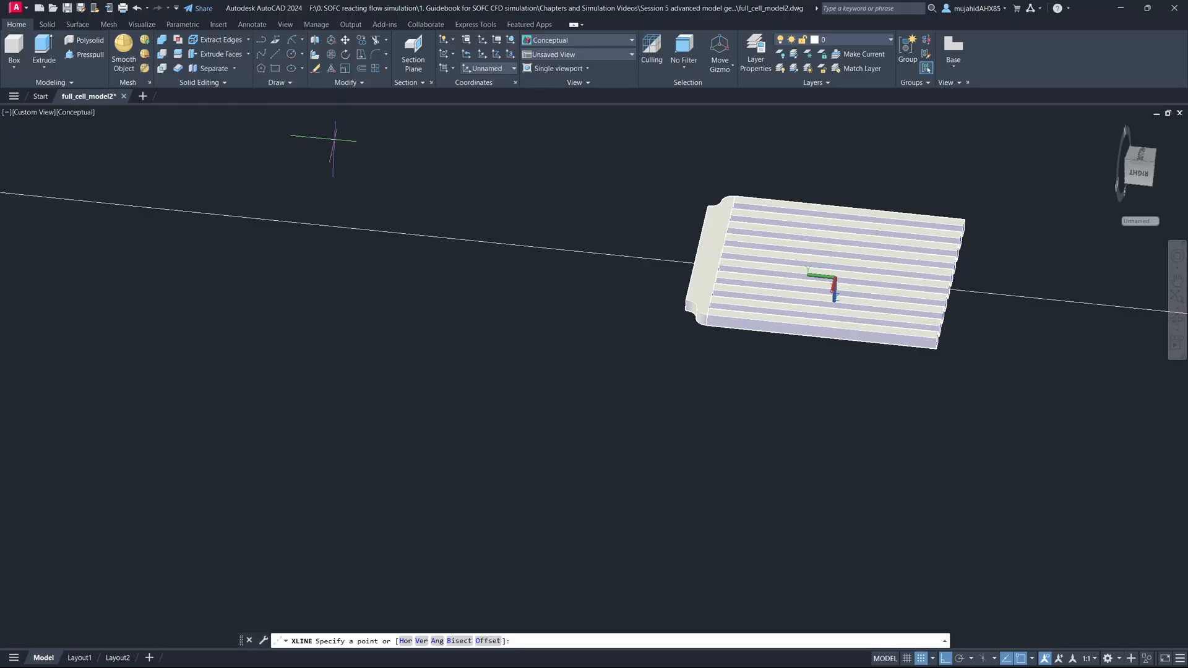
pyautogui.press('Return')
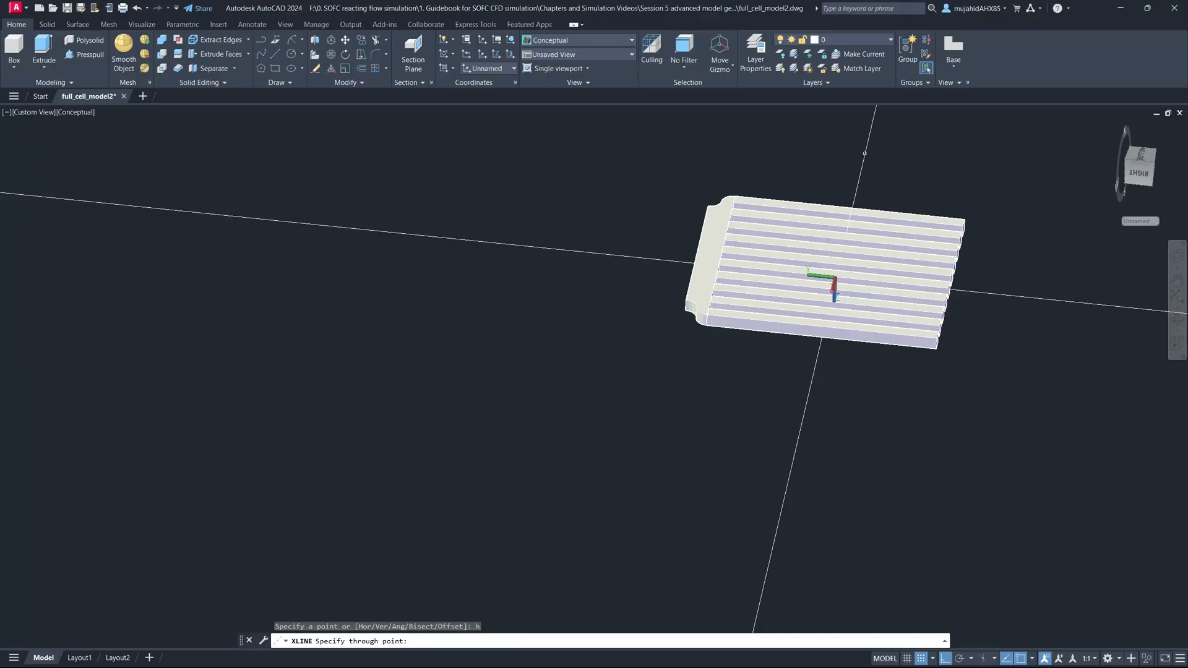
pyautogui.write('0,0')
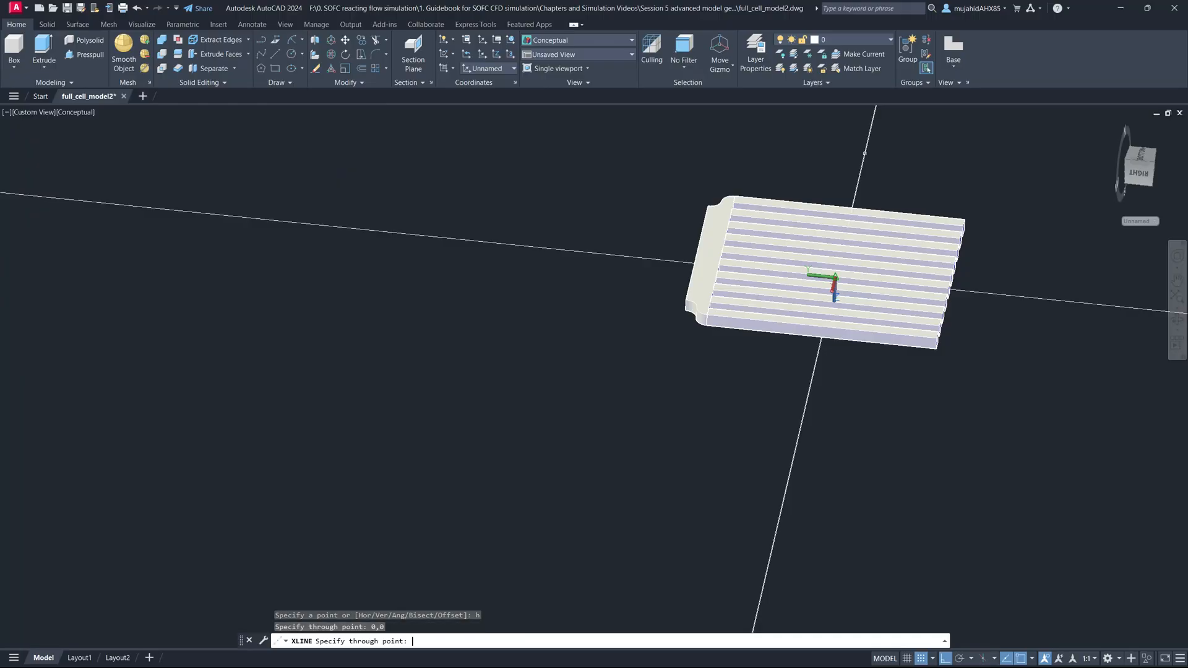
pyautogui.press('Escape')
pyautogui.press('Escape')
pyautogui.press('Escape')
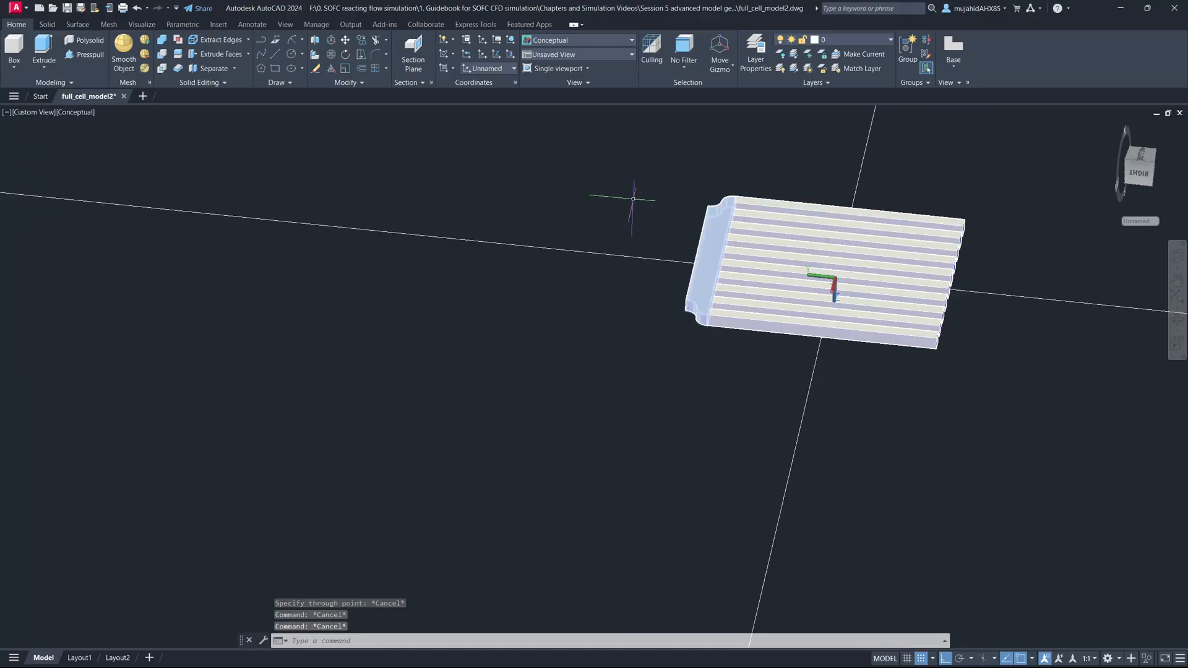
# Mirror the manifold solid about the horizontal construction line onto the opposite channel ends, keeping the source object.
pyautogui.write('mirr')
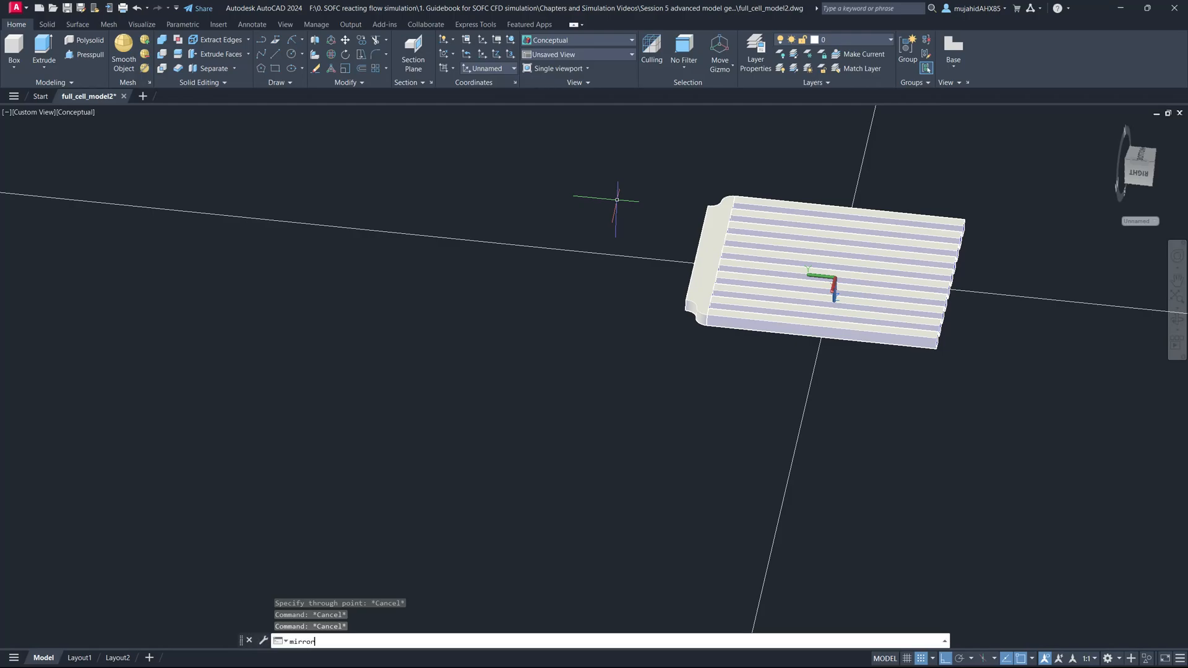
pyautogui.write('or')
pyautogui.press('Return')
pyautogui.click(708, 260)
pyautogui.press('Return')
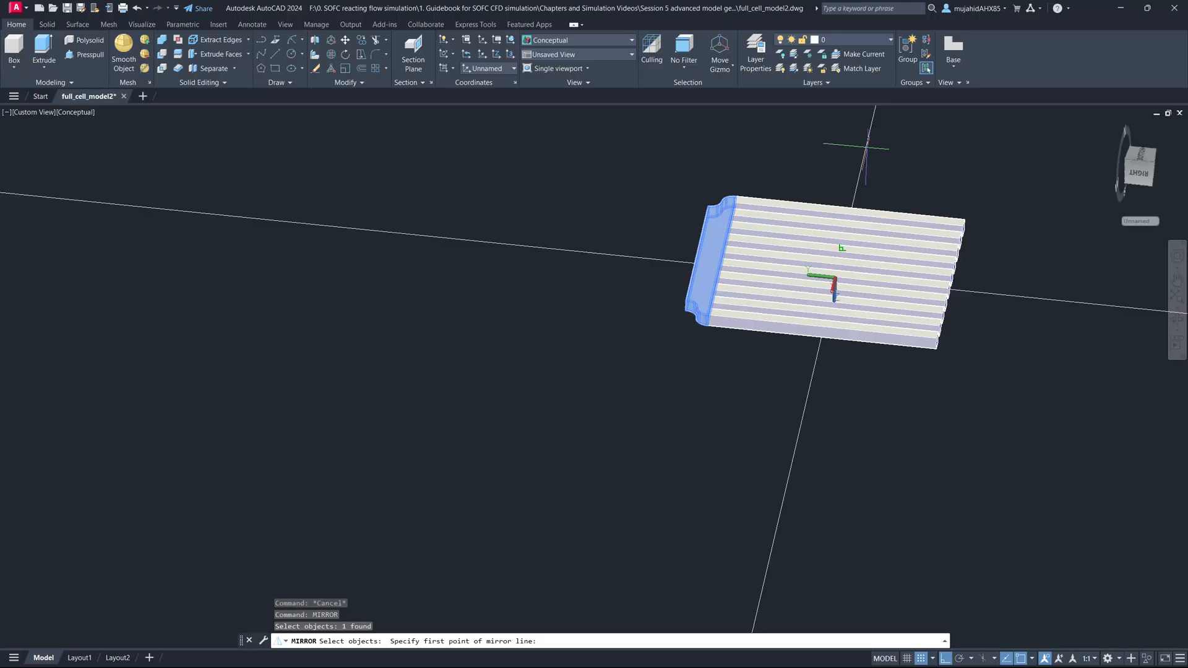
pyautogui.scroll(5, 868, 147)
pyautogui.scroll(-5, 829, 304)
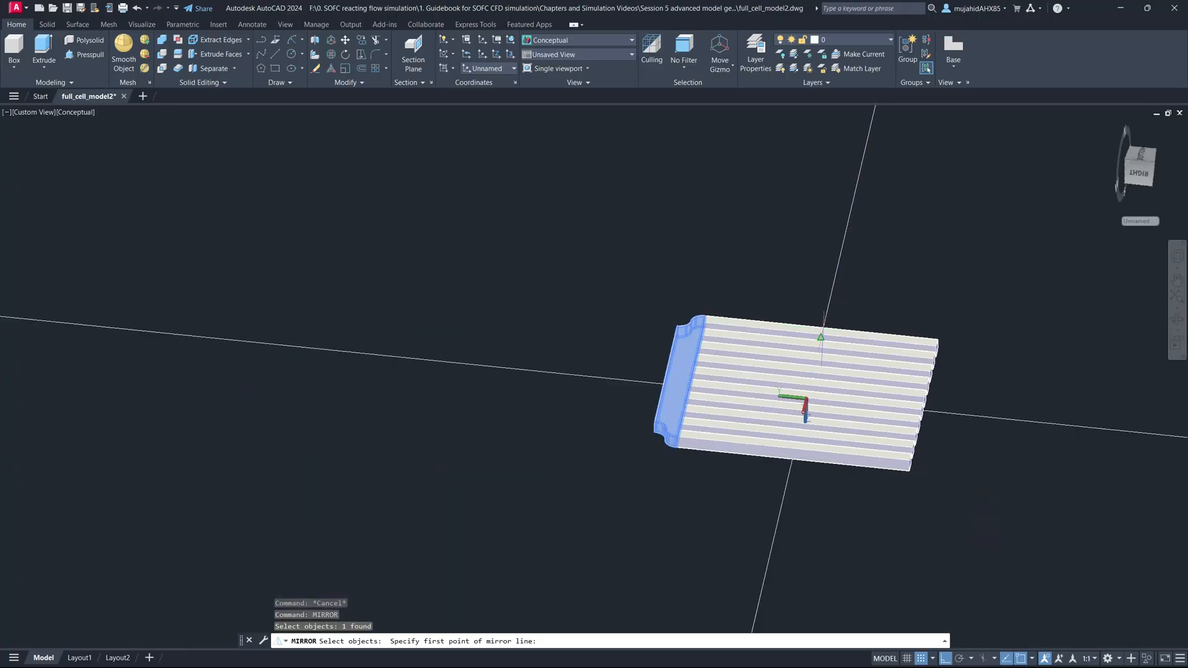
pyautogui.click(832, 291)
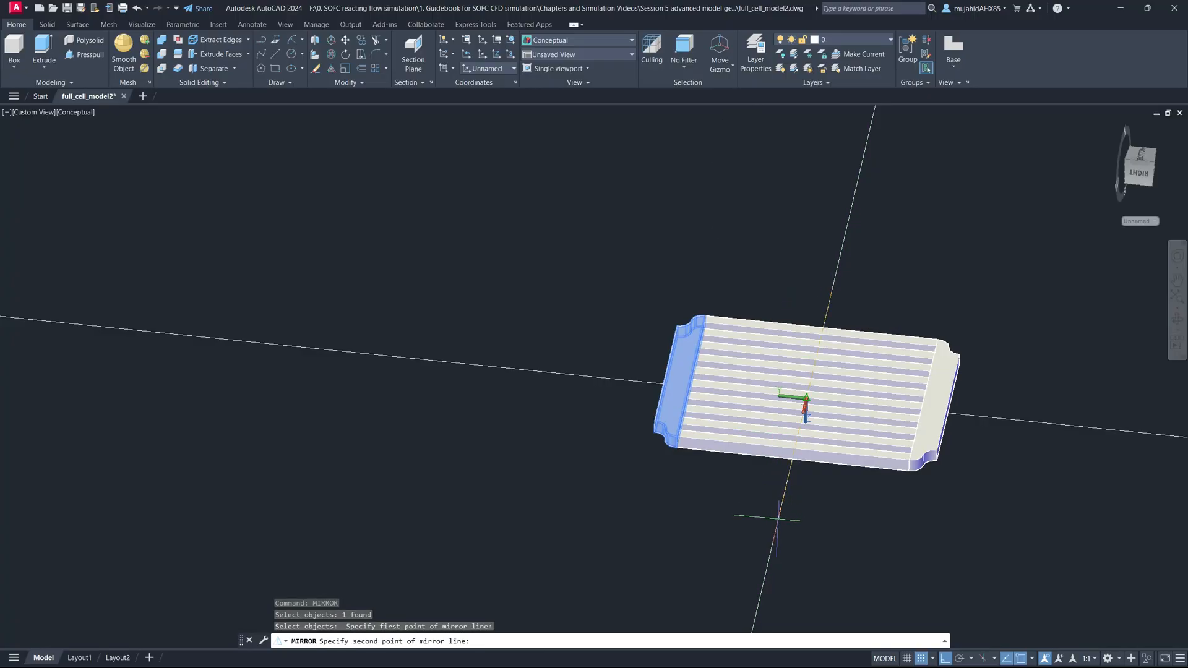
pyautogui.click(779, 518)
pyautogui.press('Return')
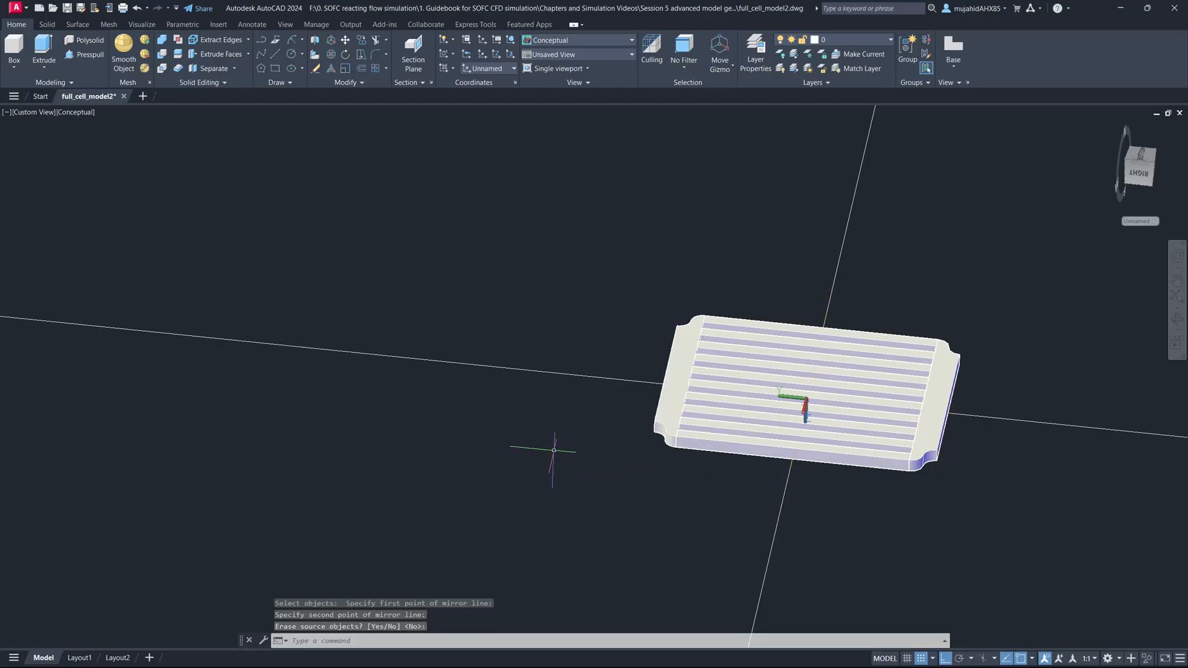
# Union the two end manifolds with all the gas channels into a single solid.
pyautogui.write('u')
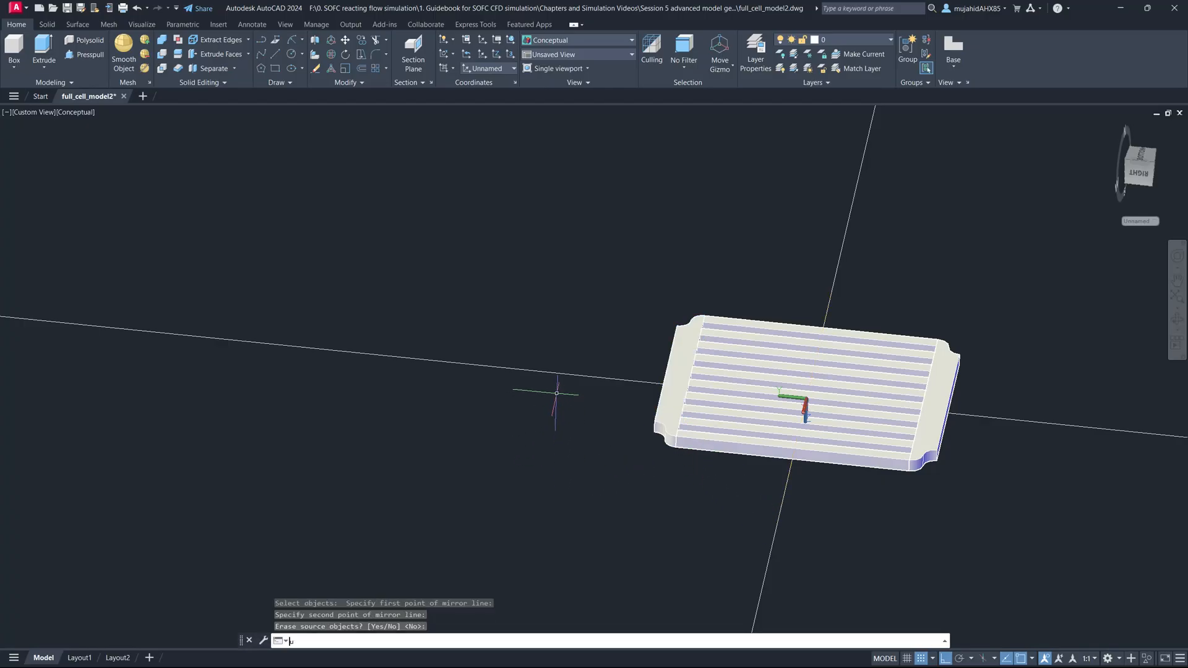
pyautogui.write('nion')
pyautogui.press('Return')
pyautogui.click(669, 372)
pyautogui.click(959, 385)
pyautogui.click(960, 385)
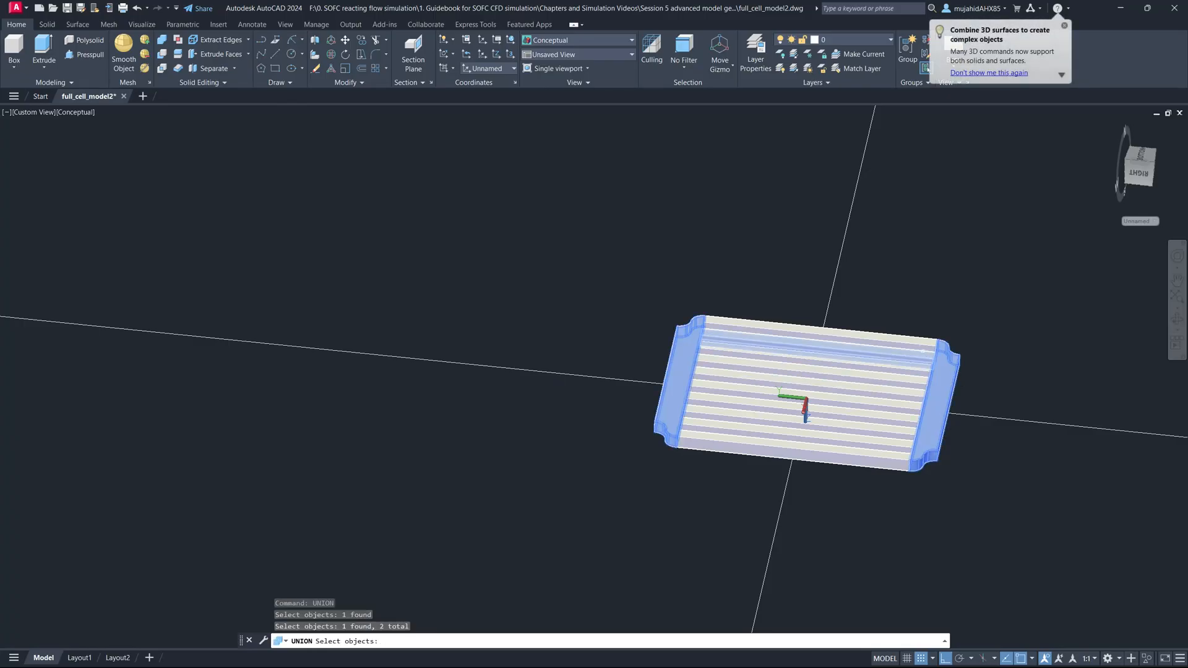
pyautogui.click(922, 359)
pyautogui.click(916, 357)
pyautogui.click(911, 371)
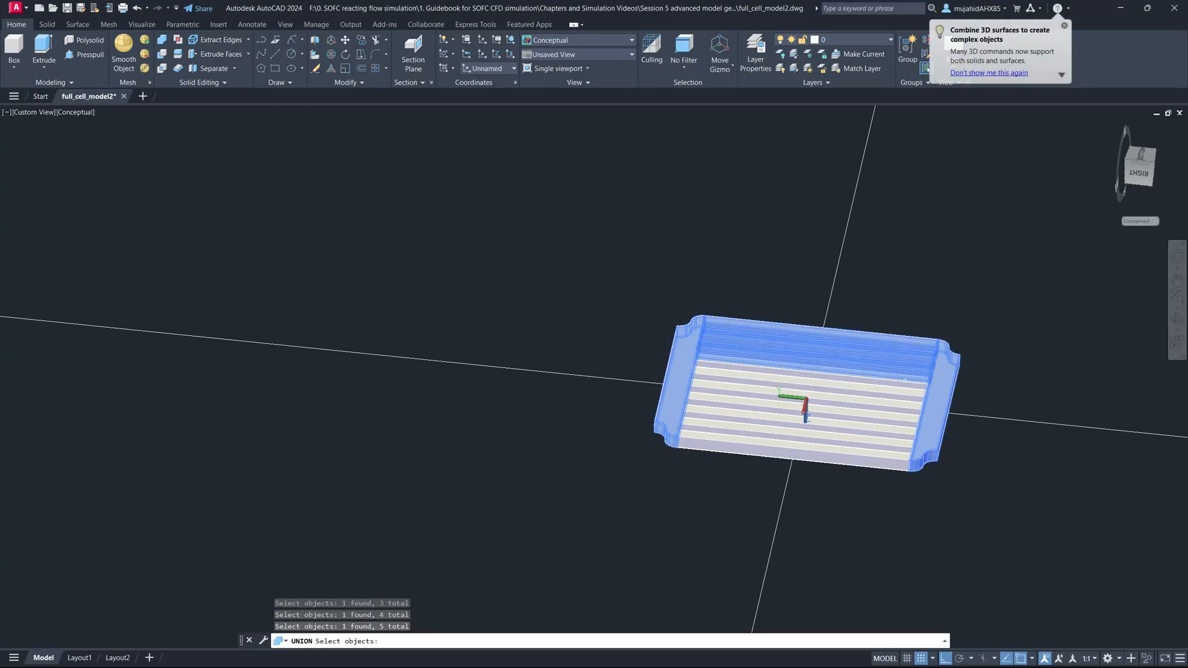
pyautogui.click(904, 389)
pyautogui.click(902, 400)
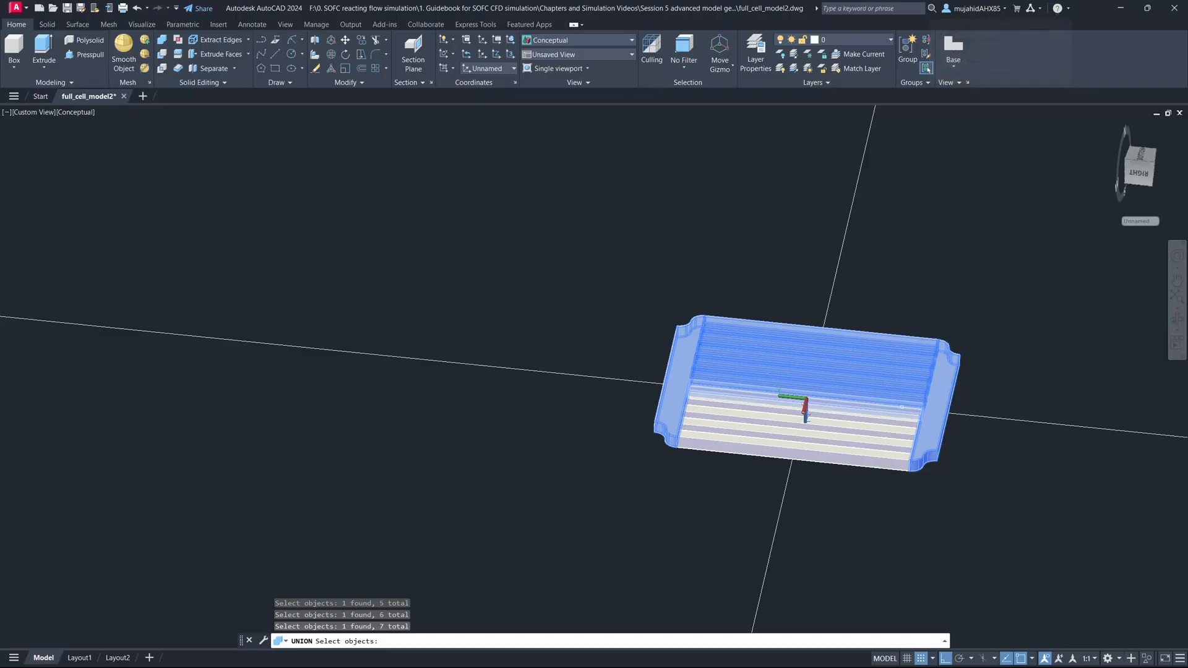
pyautogui.click(901, 412)
pyautogui.click(899, 424)
pyautogui.click(897, 436)
pyautogui.click(895, 448)
pyautogui.click(894, 460)
pyautogui.keyDown('shift'); pyautogui.moveTo(780, 308); pyautogui.dragTo(594, 363, button='middle'); pyautogui.keyUp('shift')
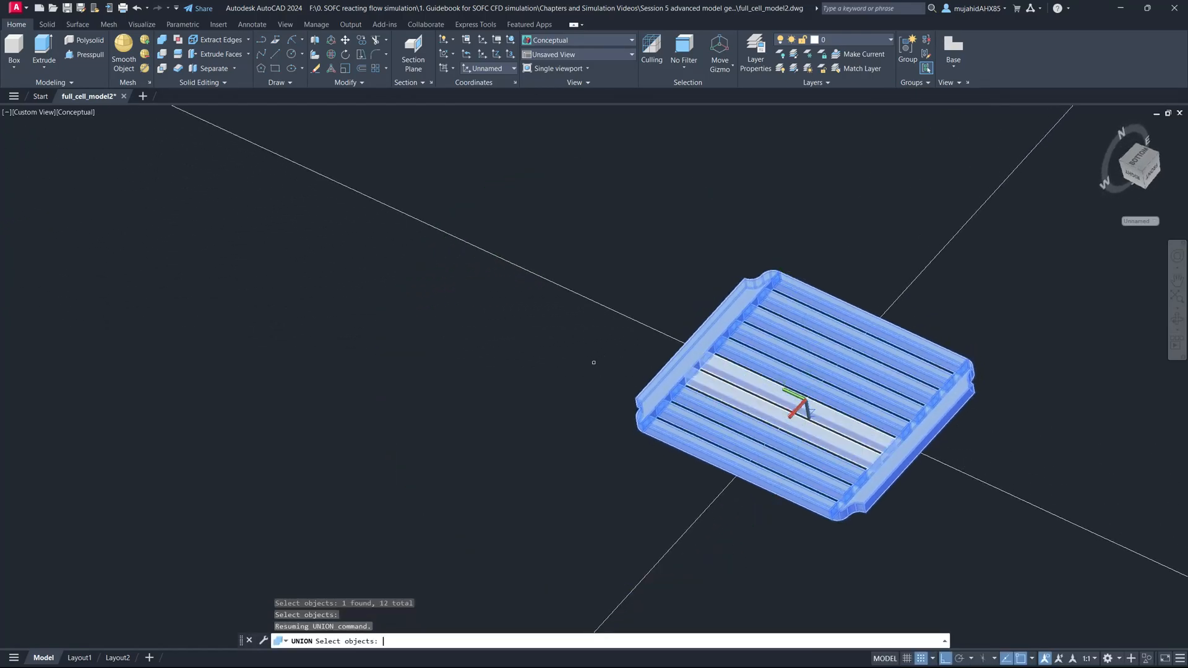
pyautogui.press('Return')
pyautogui.click(690, 352)
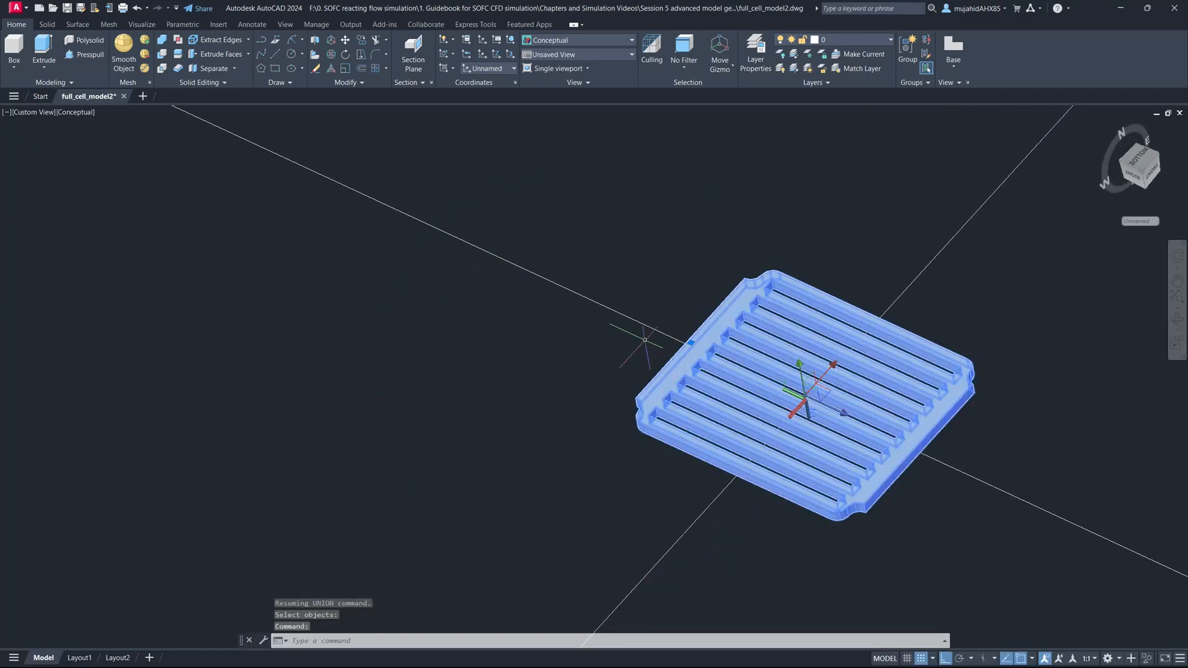
pyautogui.press('Escape')
# Assign the united channel and manifold solid to the gas_channels layer.
pyautogui.keyDown('shift'); pyautogui.moveTo(775, 357); pyautogui.dragTo(773, 282, button='middle'); pyautogui.keyUp('shift')
pyautogui.click(666, 323)
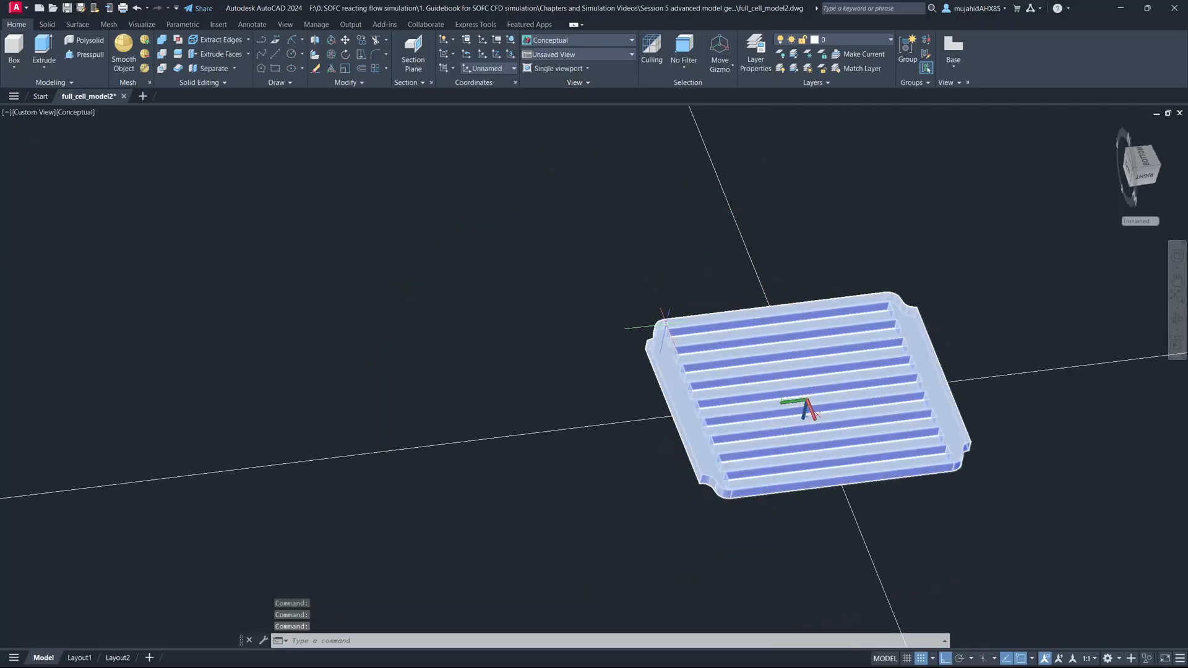
pyautogui.click(890, 41)
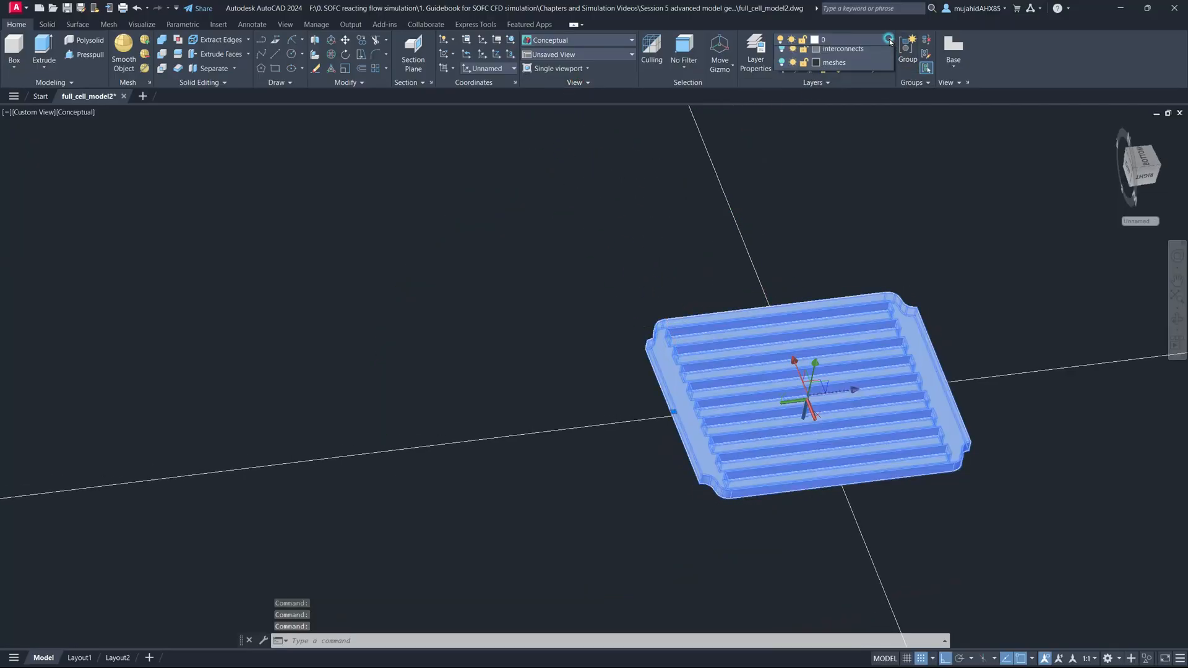
pyautogui.click(851, 122)
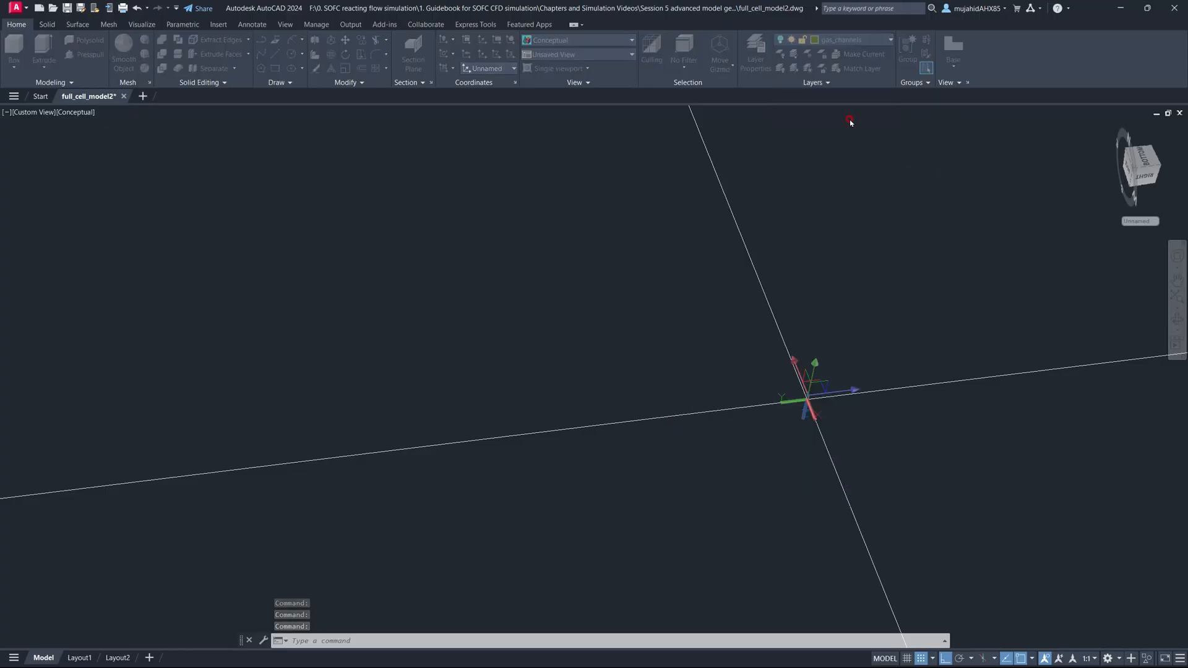
pyautogui.click(678, 352)
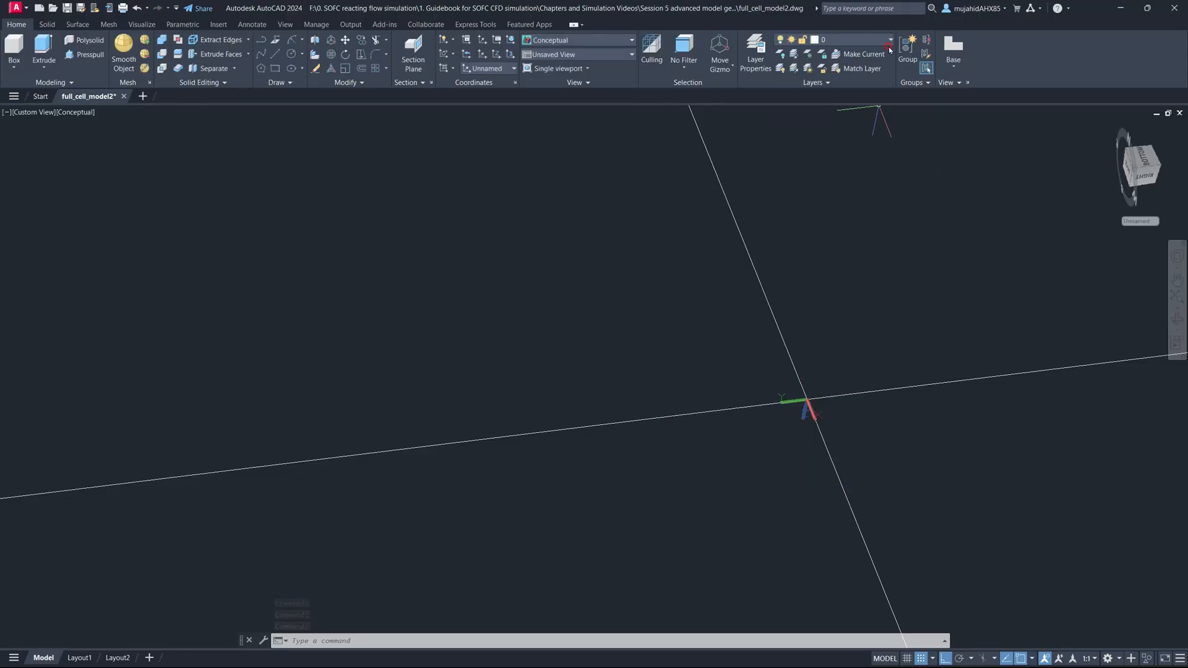
# Turn on the gas_channels, AFL, ASL, CCCL, CFL, interconnects and meshes layers.
pyautogui.click(798, 39)
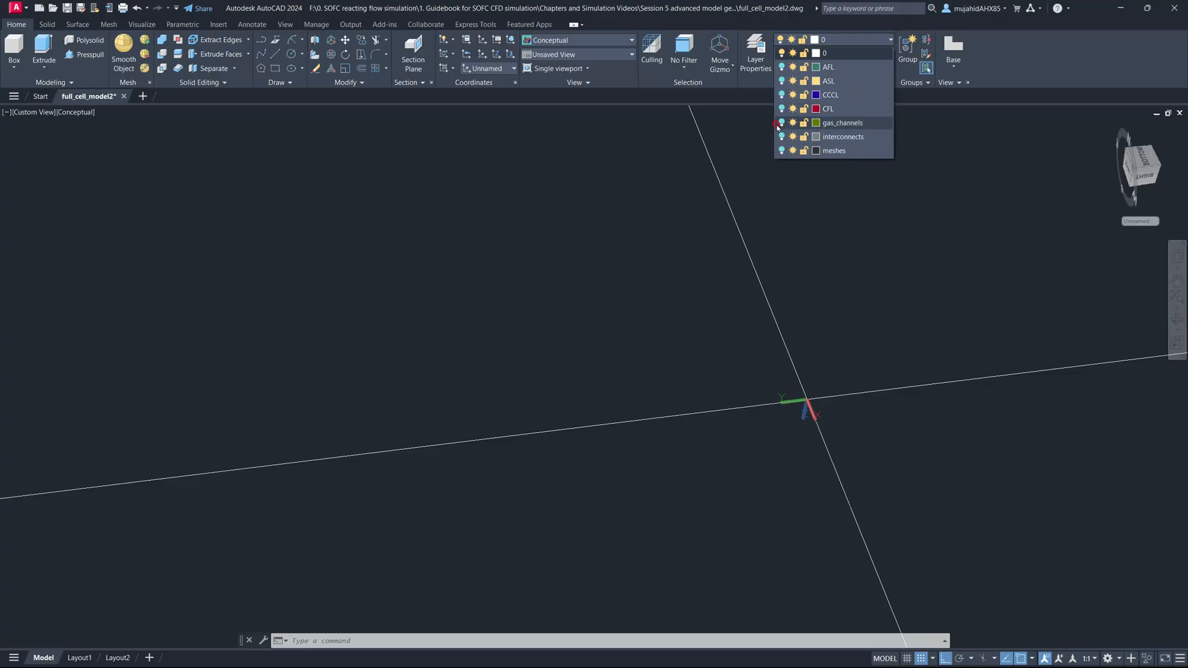
pyautogui.click(782, 122)
pyautogui.click(783, 66)
pyautogui.click(782, 81)
pyautogui.click(782, 96)
pyautogui.click(782, 108)
pyautogui.click(784, 137)
pyautogui.click(781, 151)
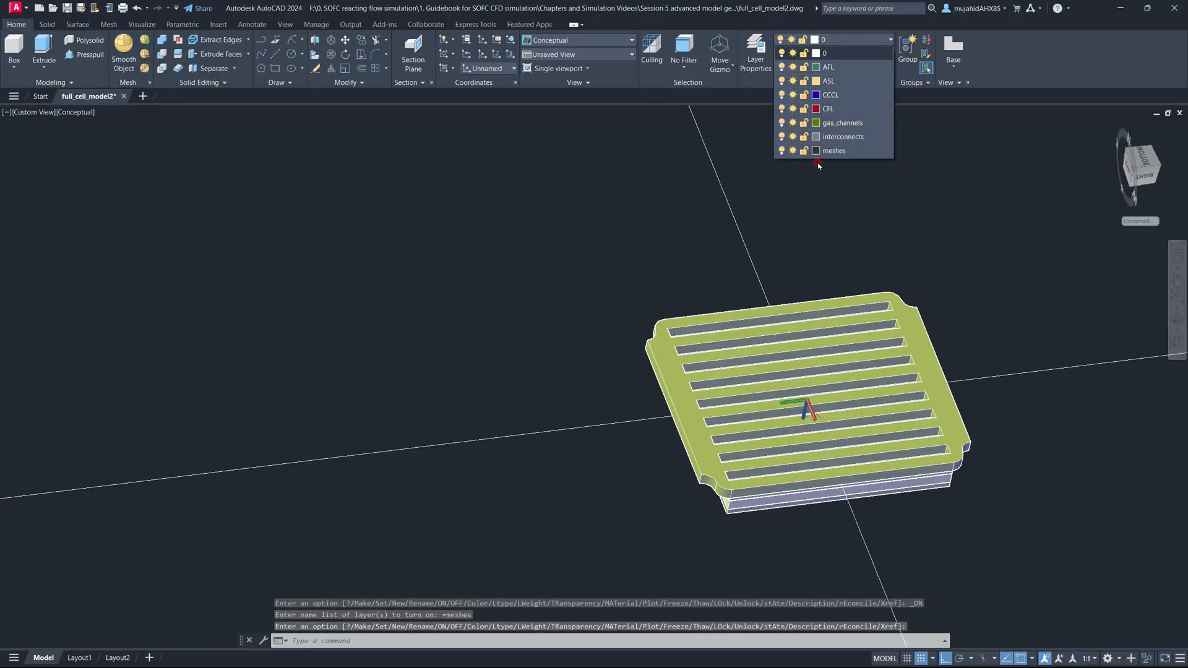
pyautogui.click(838, 138)
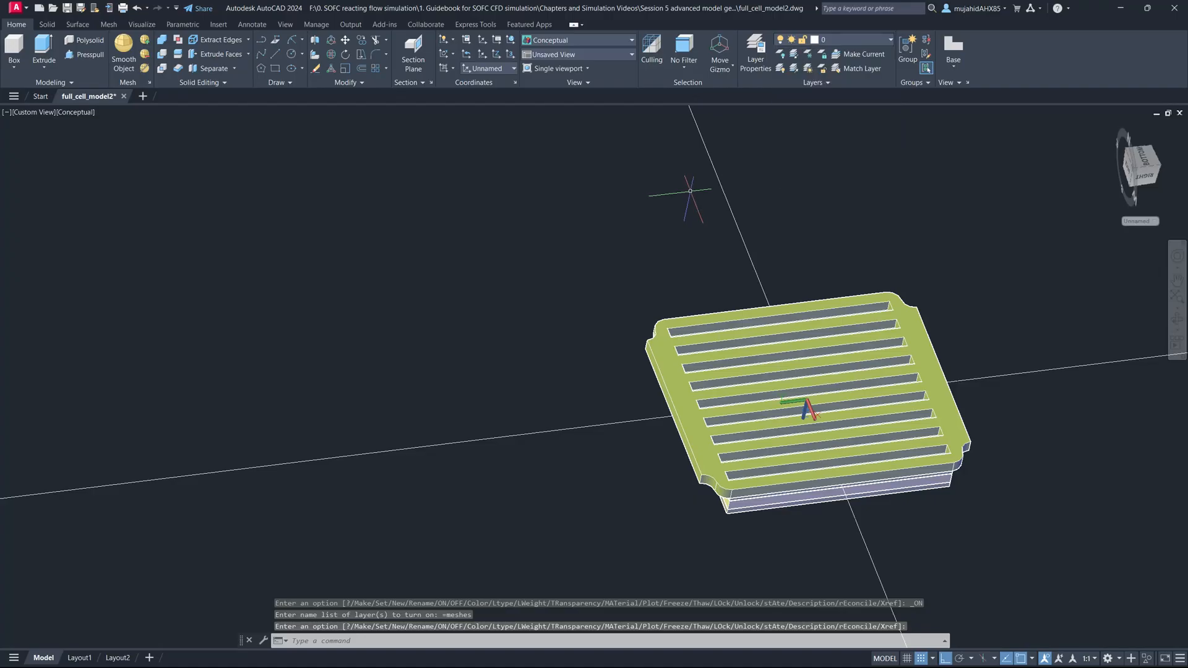
# Examine the assembled cell from several angles, checking the manifold corners and how the gas channels sit on the cell layers.
pyautogui.keyDown('shift'); pyautogui.moveTo(789, 304); pyautogui.dragTo(782, 268, button='middle'); pyautogui.keyUp('shift')
pyautogui.keyDown('shift'); pyautogui.moveTo(763, 371); pyautogui.dragTo(639, 385, button='middle'); pyautogui.keyUp('shift')
pyautogui.scroll(4, 671, 339)
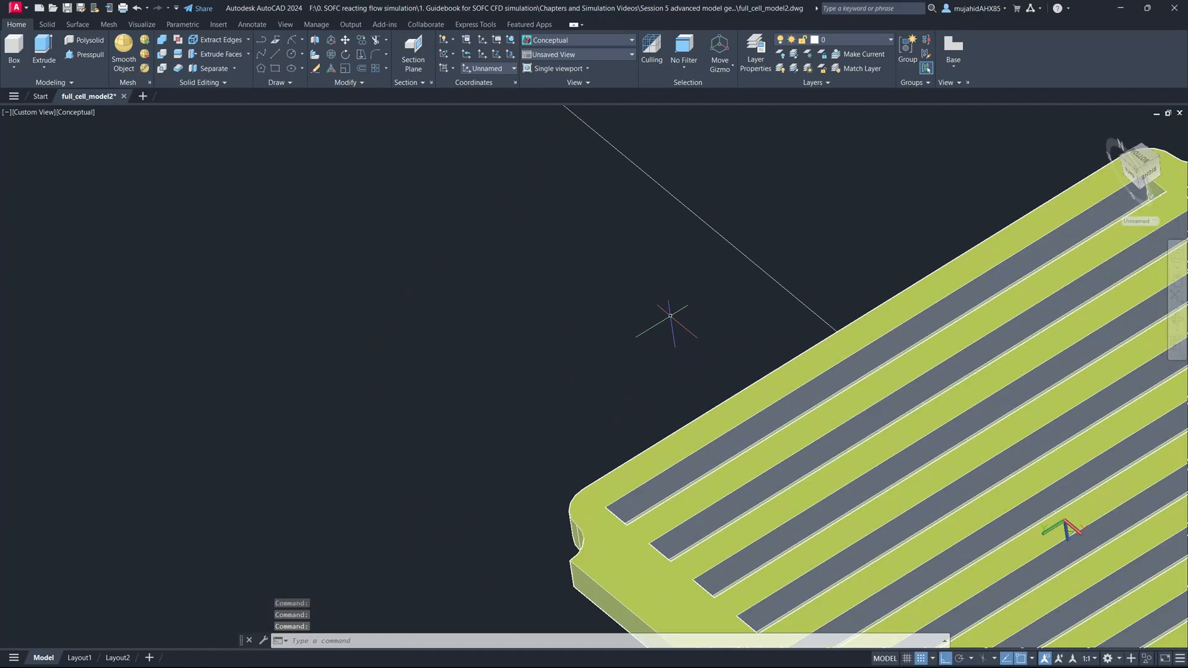
pyautogui.scroll(-8, 671, 321)
pyautogui.moveTo(706, 359)
pyautogui.keyDown('shift'); pyautogui.mouseDown(button='middle')
pyautogui.moveTo(725, 435)
pyautogui.moveTo(703, 374)
pyautogui.mouseUp(button='middle'); pyautogui.keyUp('shift')
pyautogui.scroll(3, 695, 361)
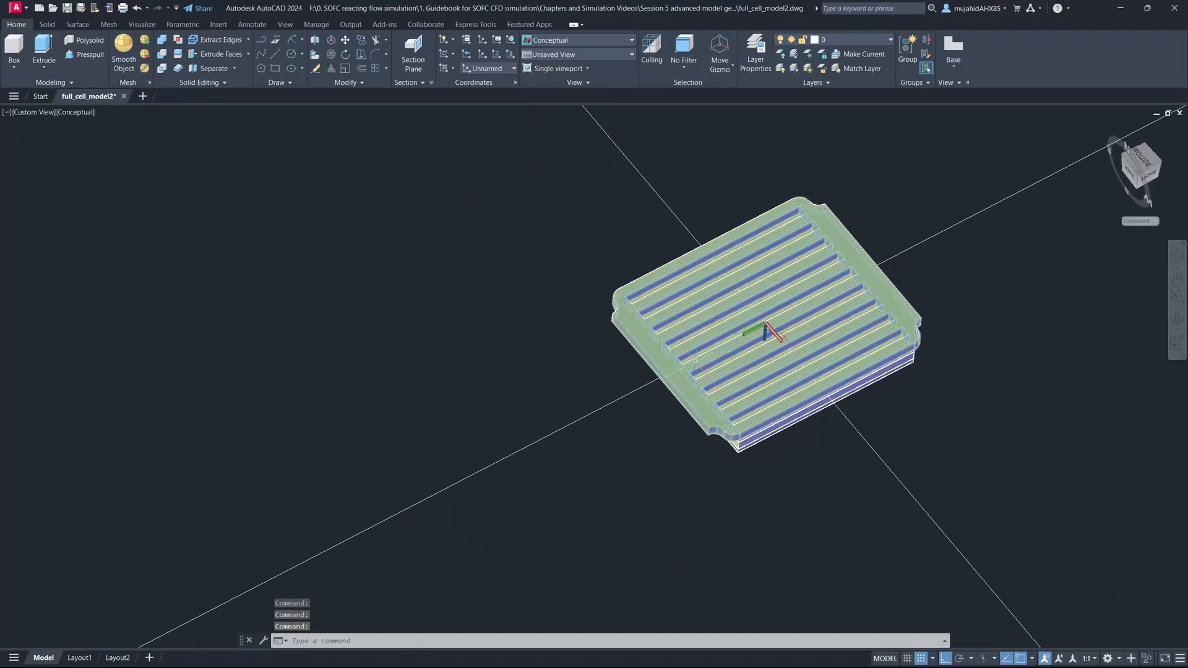
pyautogui.scroll(2, 684, 322)
pyautogui.keyDown('shift'); pyautogui.moveTo(684, 323); pyautogui.dragTo(507, 451, button='middle'); pyautogui.keyUp('shift')
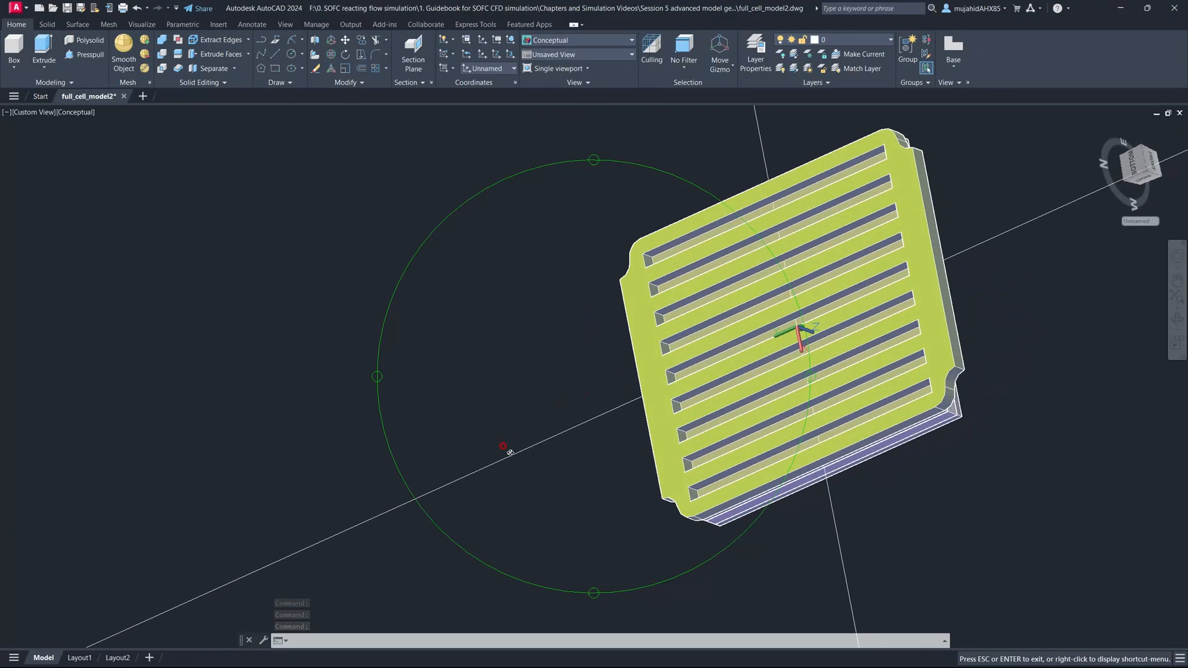
pyautogui.keyDown('shift'); pyautogui.moveTo(794, 378); pyautogui.dragTo(600, 265, button='middle'); pyautogui.keyUp('shift')
pyautogui.scroll(5, 712, 406)
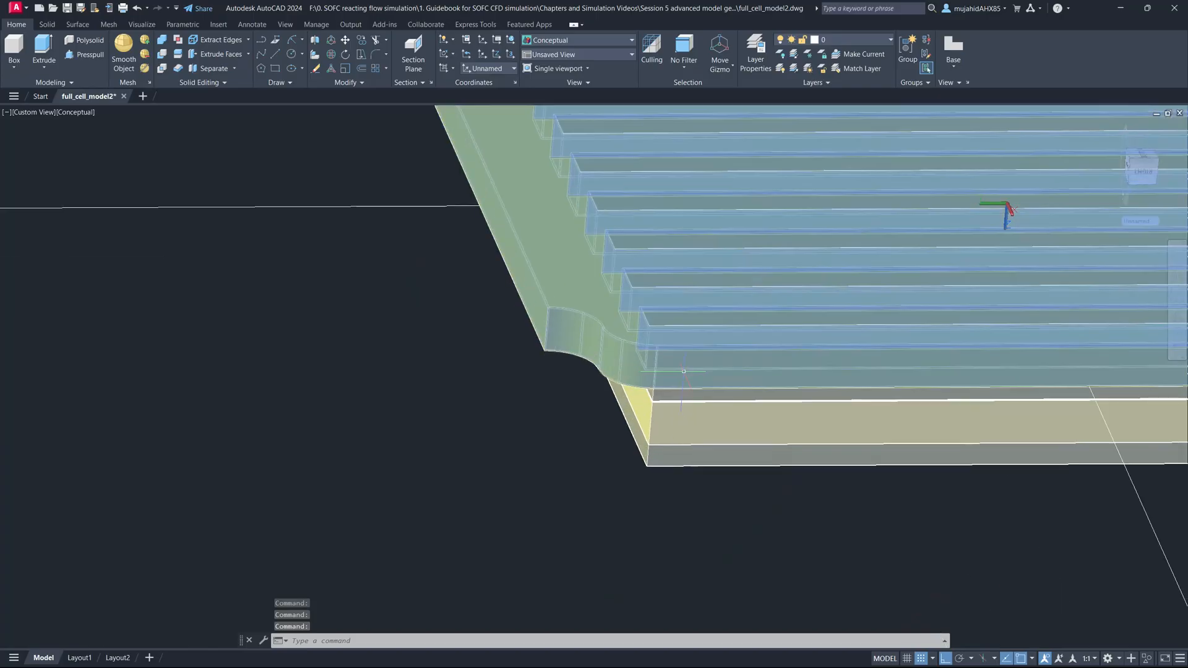
pyautogui.scroll(-7, 687, 372)
pyautogui.keyDown('ctrl'); pyautogui.keyDown('shift'); pyautogui.moveTo(803, 354); pyautogui.dragTo(518, 460, button='middle'); pyautogui.keyUp('shift'); pyautogui.keyUp('ctrl')
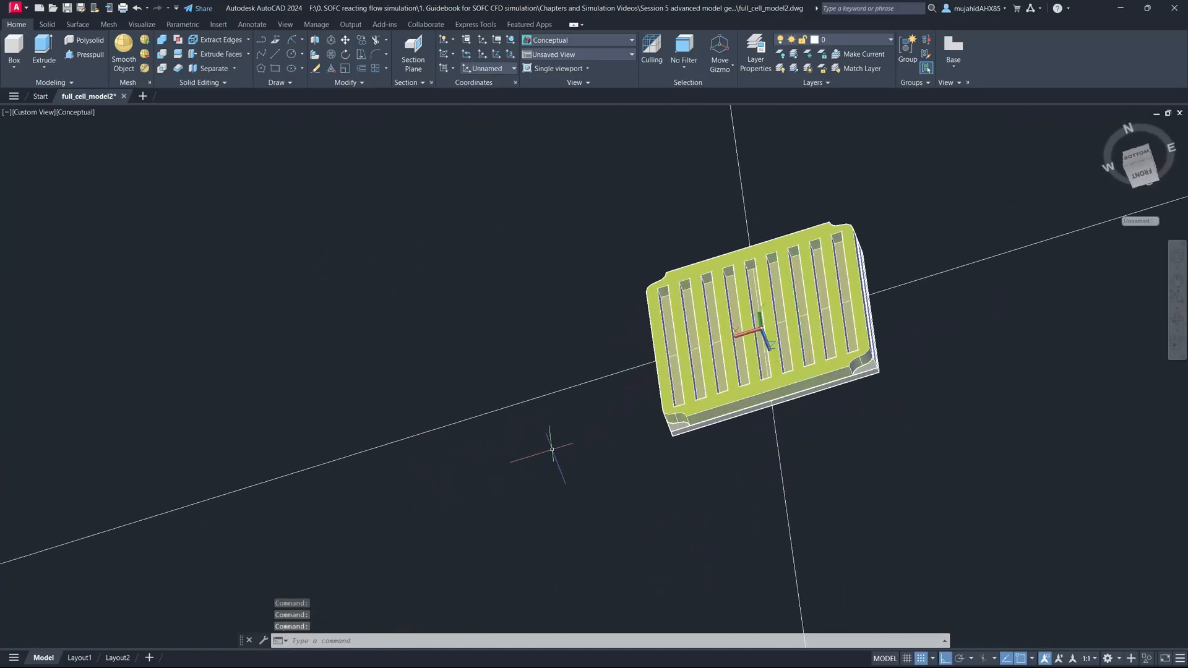
pyautogui.scroll(3, 656, 288)
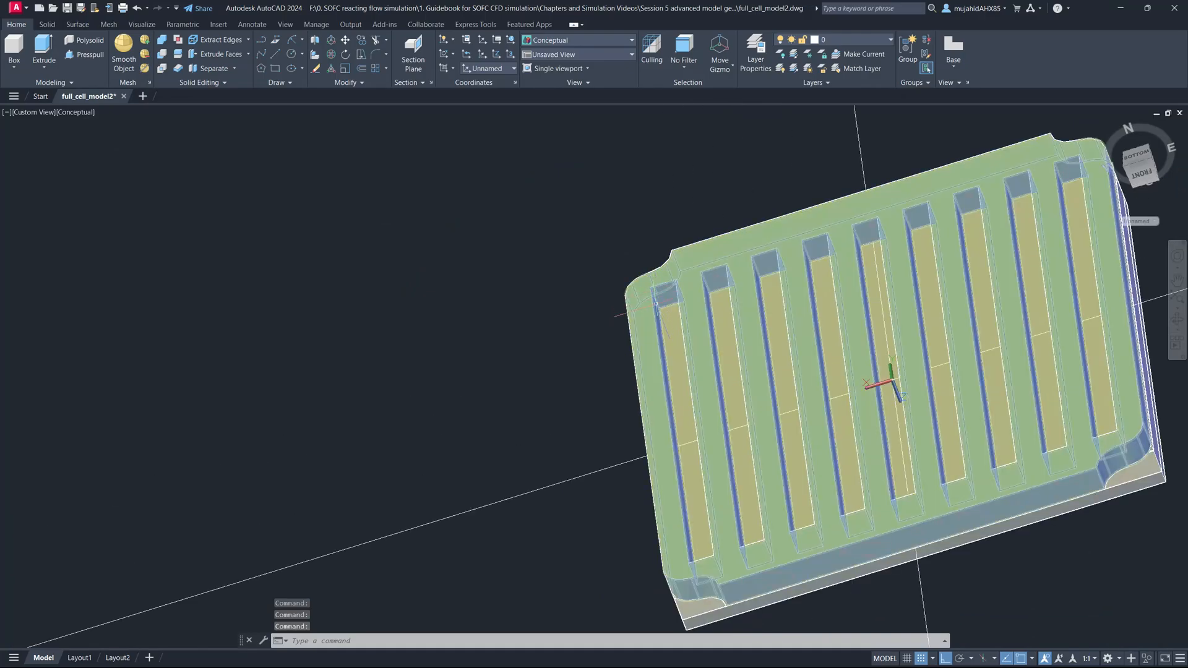
pyautogui.keyDown('ctrl'); pyautogui.keyDown('shift'); pyautogui.moveTo(656, 304); pyautogui.dragTo(700, 303, button='middle'); pyautogui.keyUp('shift'); pyautogui.keyUp('ctrl')
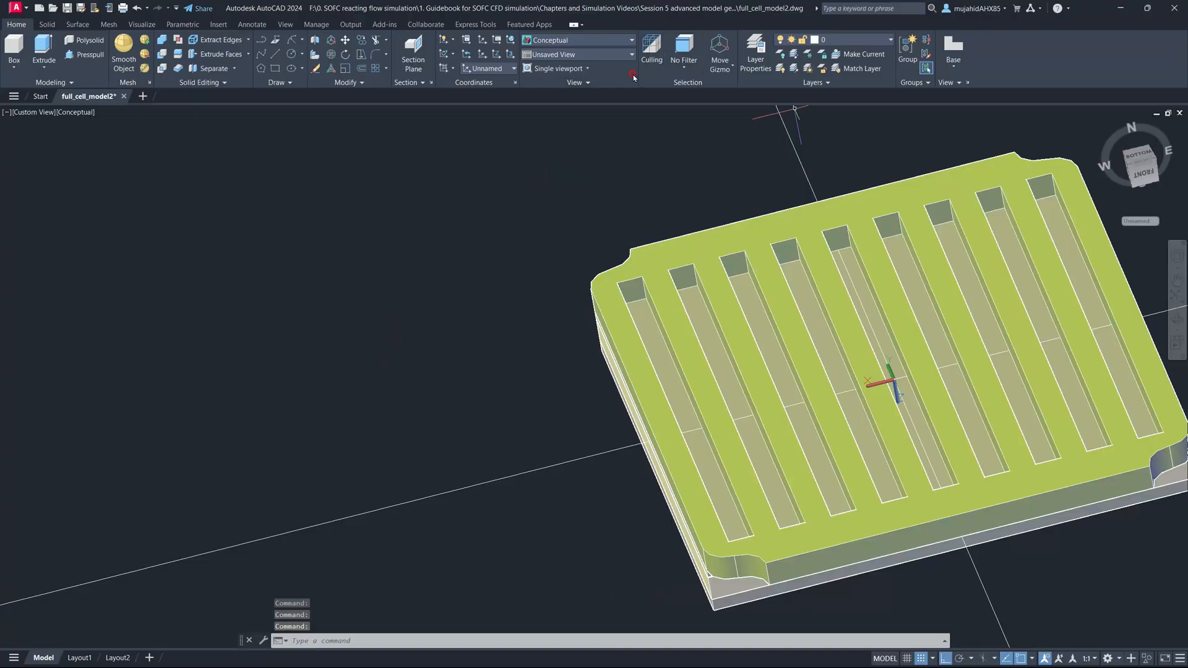
# Reset the UCS to World and move its origin to the upper corner endpoint where the gas channel body's straight side meets the curved manifold.
pyautogui.click(510, 57)
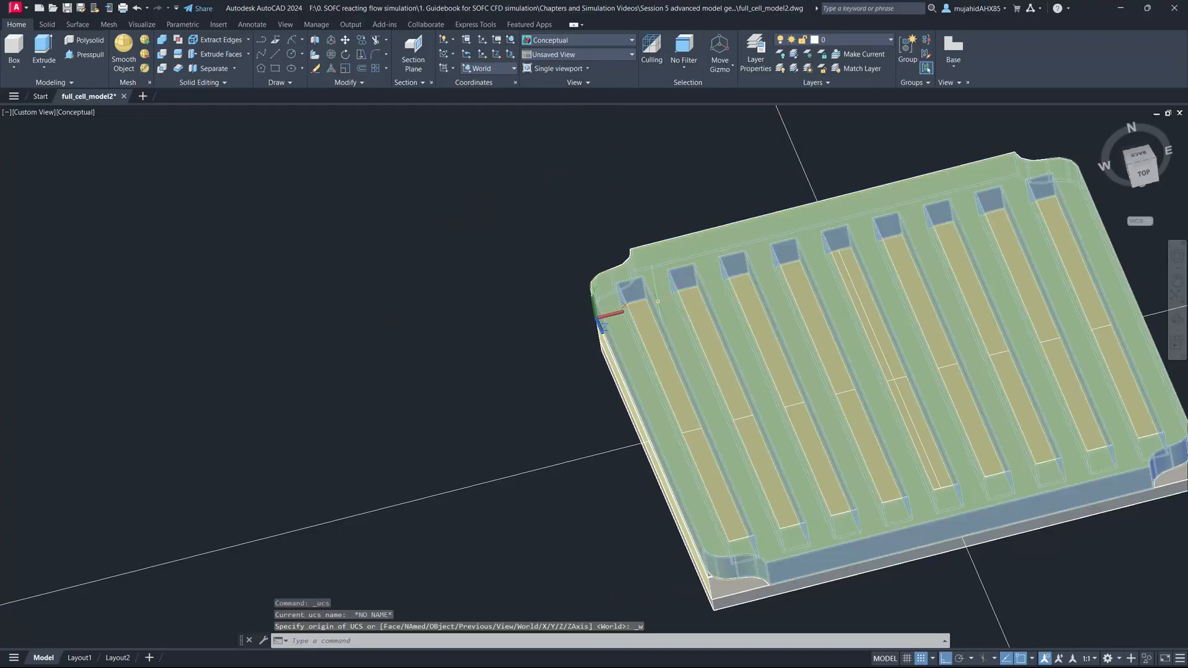
pyautogui.scroll(2, 610, 297)
pyautogui.keyDown('shift'); pyautogui.moveTo(628, 290); pyautogui.dragTo(607, 309, button='middle'); pyautogui.keyUp('shift')
pyautogui.scroll(-6, 617, 270)
pyautogui.scroll(10, 613, 287)
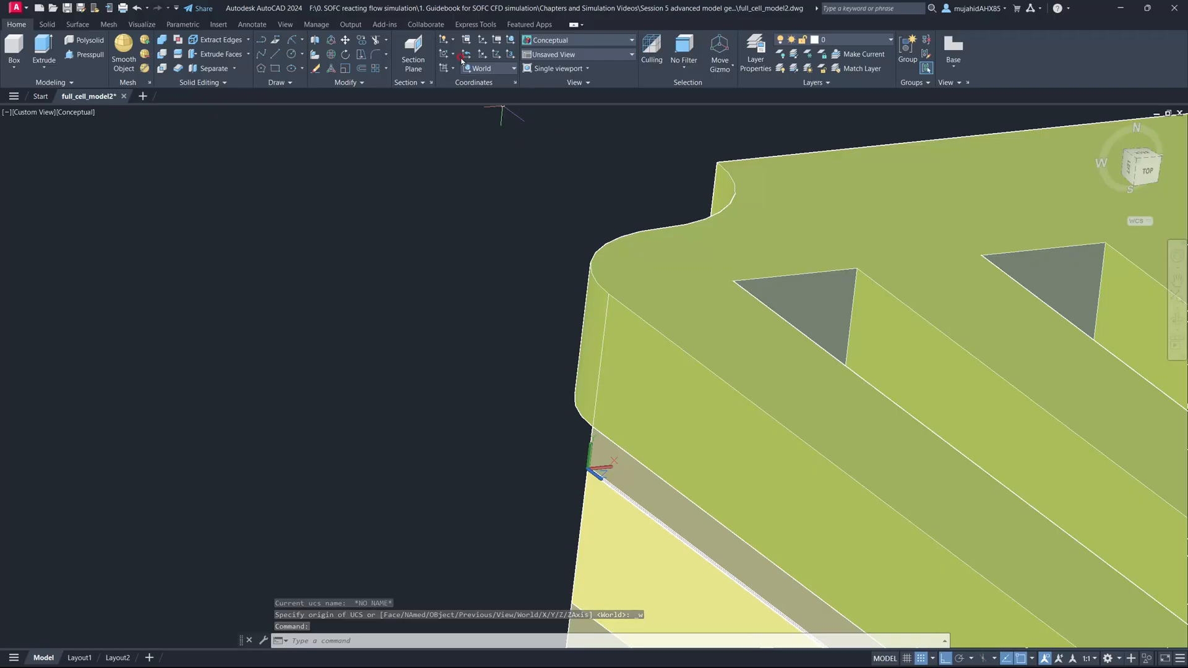
pyautogui.click(484, 55)
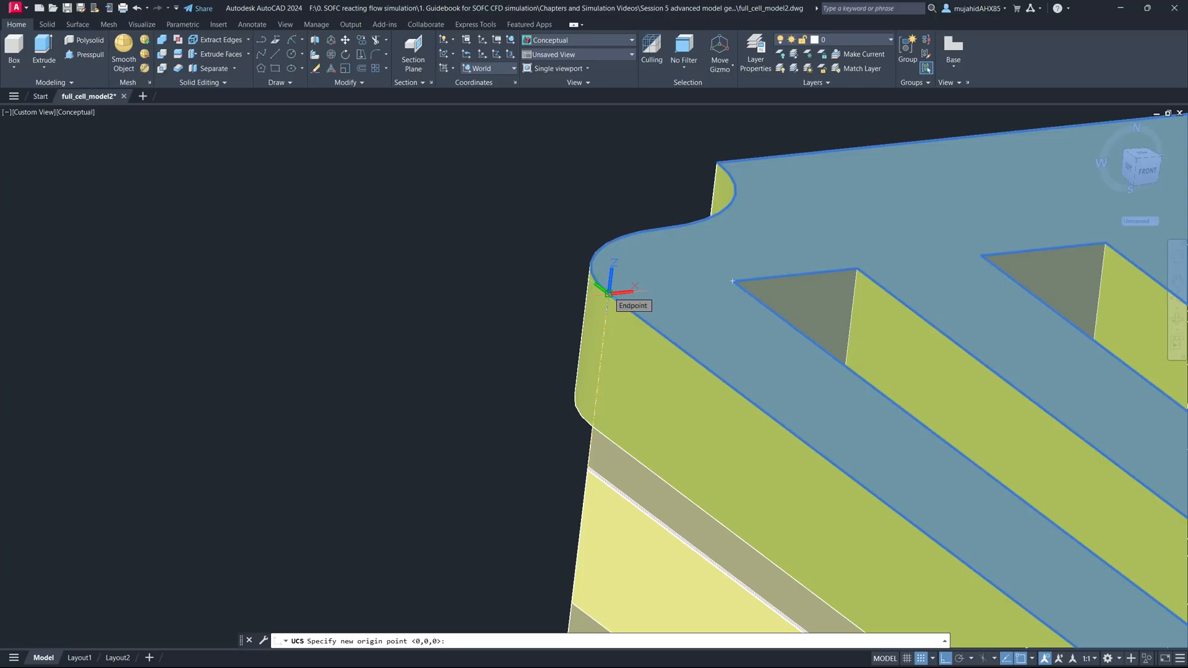
pyautogui.click(609, 294)
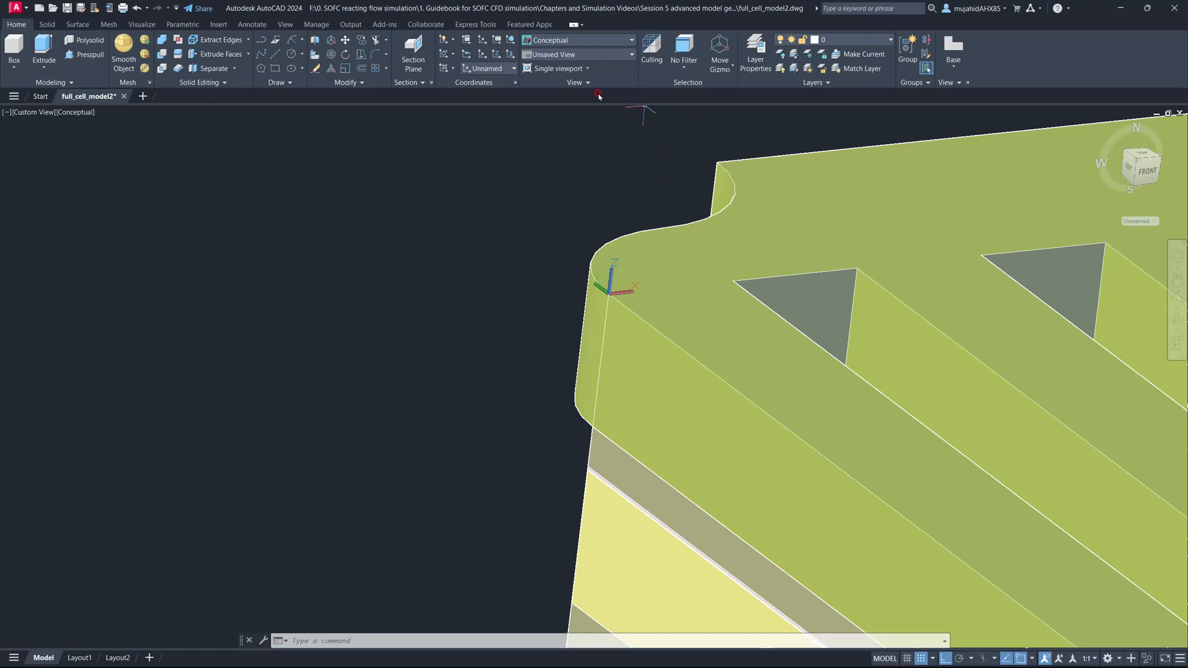
# Rotate the UCS 90° about its X axis so the XY plane stands upright at the channel end.
pyautogui.click(446, 55)
pyautogui.click(451, 72)
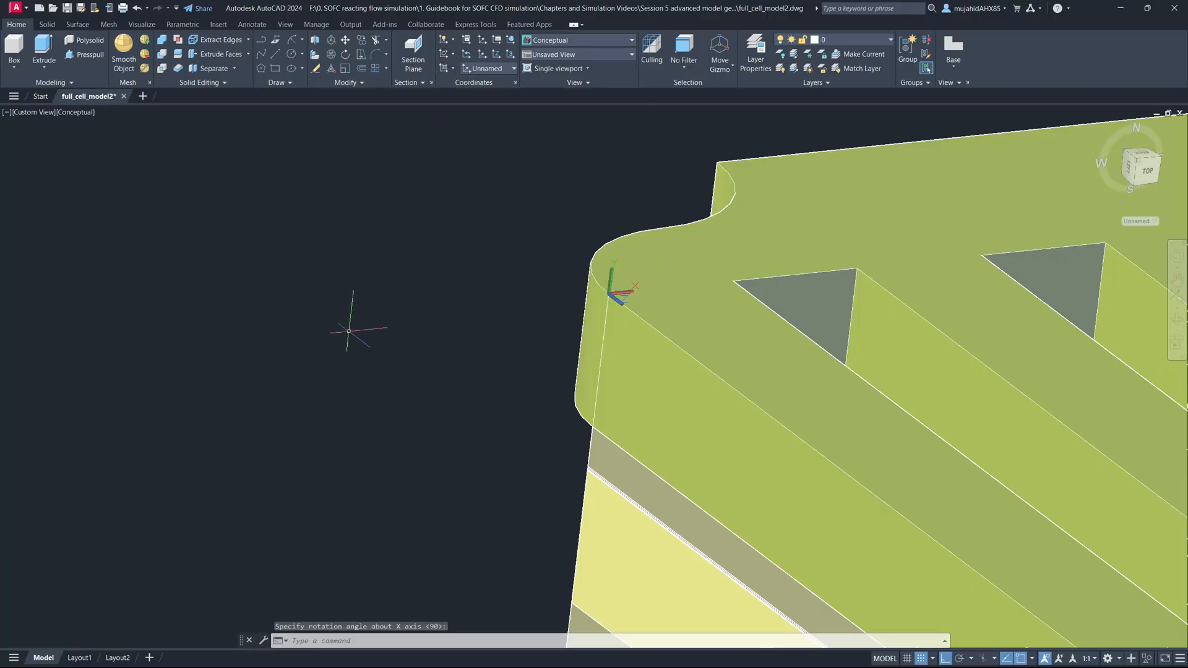
pyautogui.press('Escape')
# Draw a rectangle from 0,0 to 19,0.5 standing on the upper edge of the gas channel body.
pyautogui.write('rec')
pyautogui.press('Return')
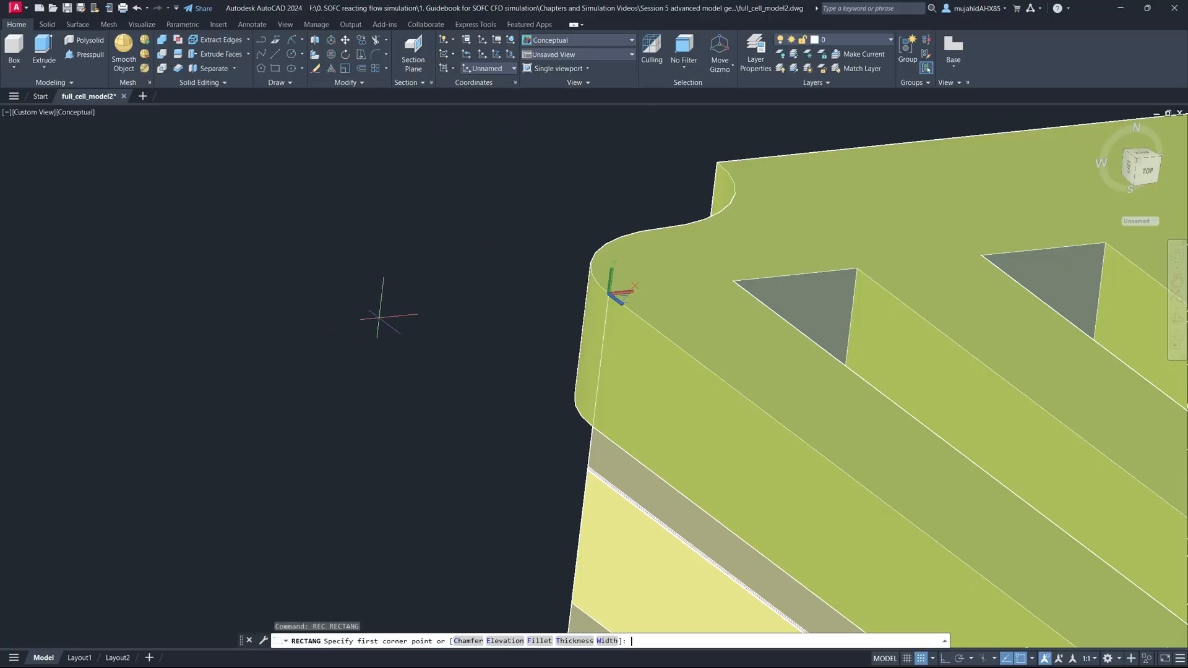
pyautogui.write('0,0')
pyautogui.press('Return')
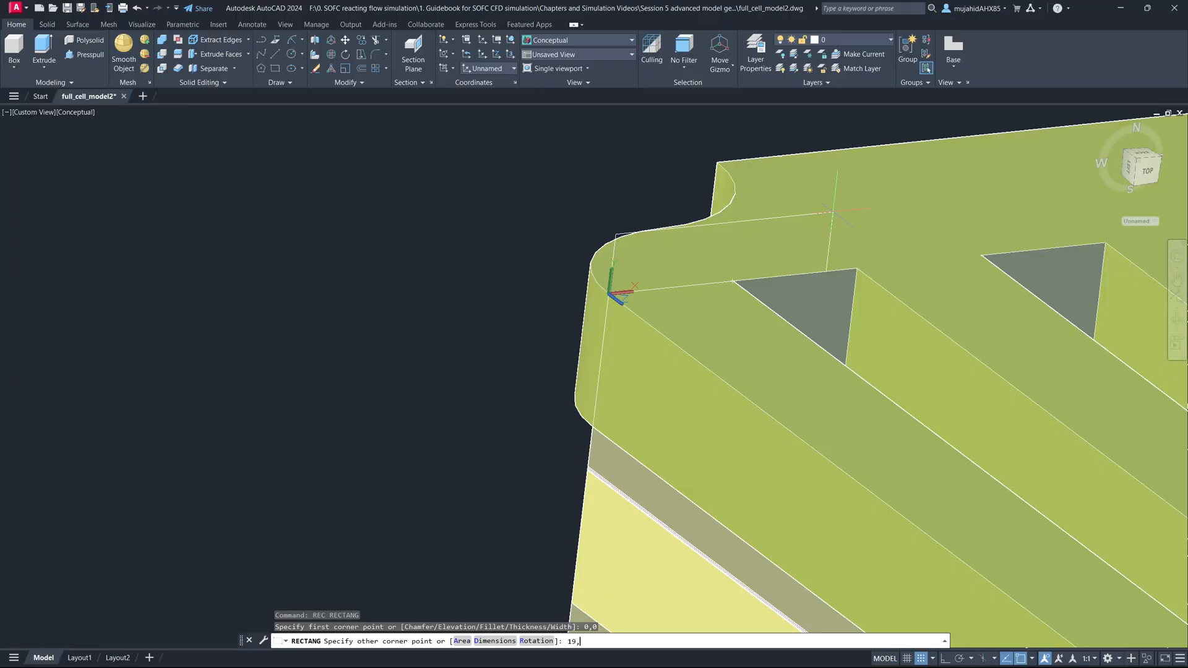
pyautogui.write('19,0.5')
pyautogui.press('Return')
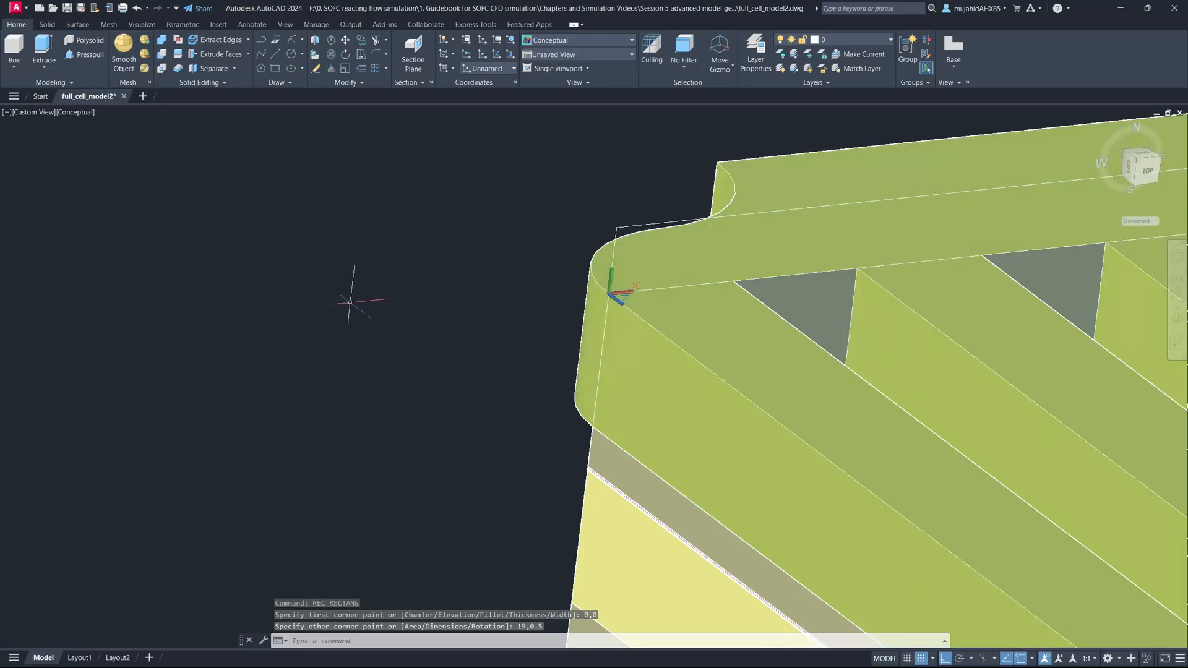
# Draw a rectangle between opposite corners of the end face of the first slot, nearest the UCS origin.
pyautogui.scroll(2, 384, 279)
pyautogui.scroll(-6, 388, 270)
pyautogui.keyDown('shift'); pyautogui.moveTo(560, 302); pyautogui.dragTo(533, 329, button='middle'); pyautogui.keyUp('shift')
pyautogui.scroll(6, 545, 358)
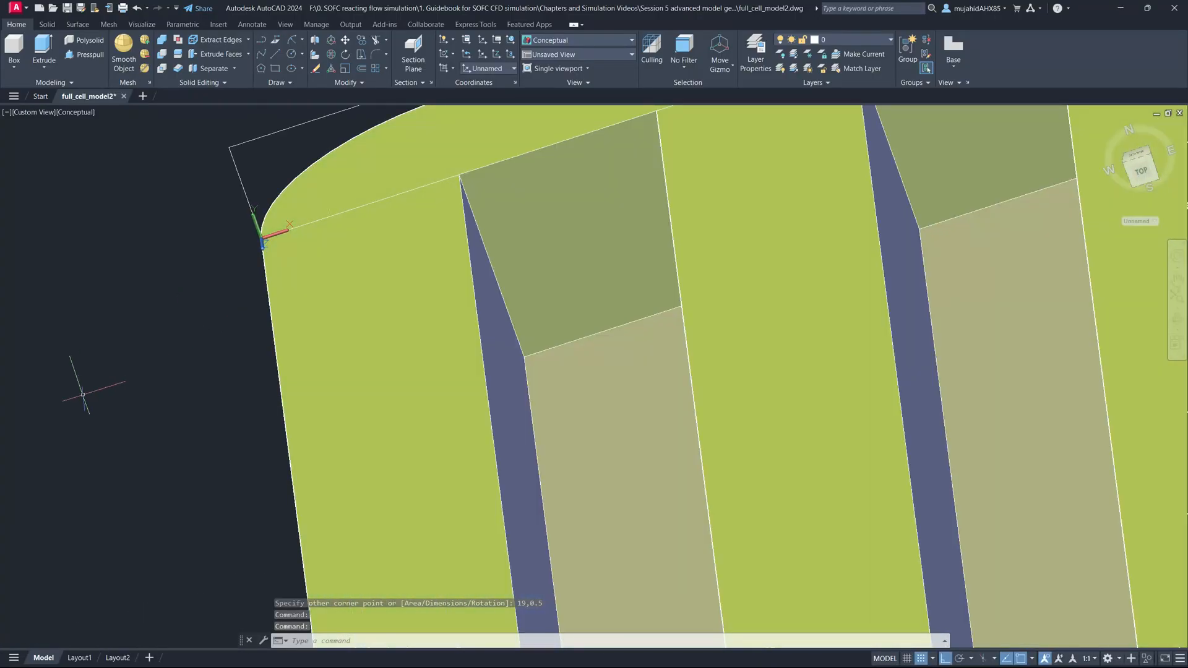
pyautogui.write('rec')
pyautogui.press('Return')
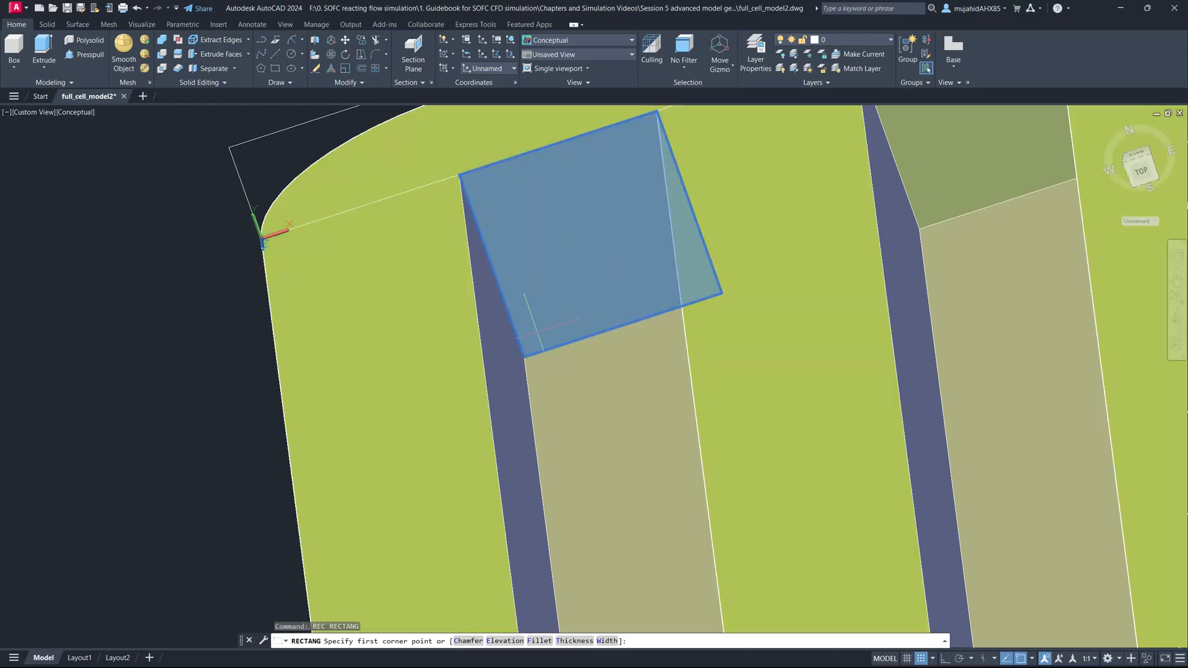
pyautogui.click(524, 357)
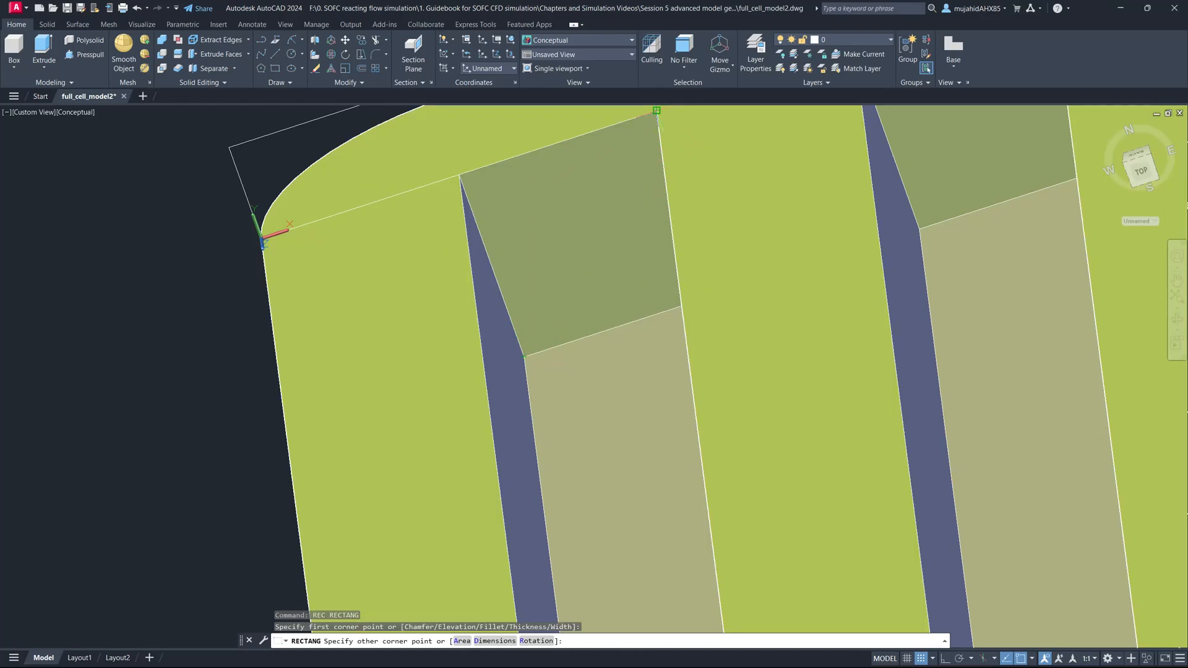
pyautogui.click(657, 110)
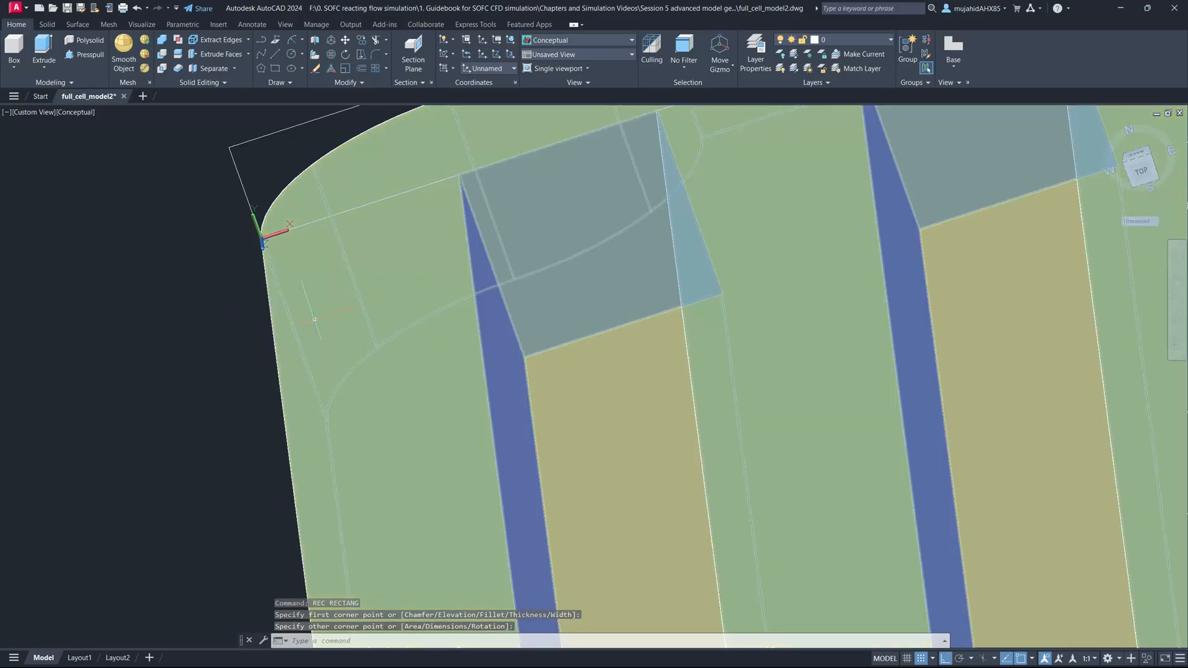
# Extrude the slot-end rectangle along the full length of the first slot to its opposite end.
pyautogui.keyDown('shift'); pyautogui.moveTo(315, 319); pyautogui.dragTo(546, 225, button='middle'); pyautogui.keyUp('shift')
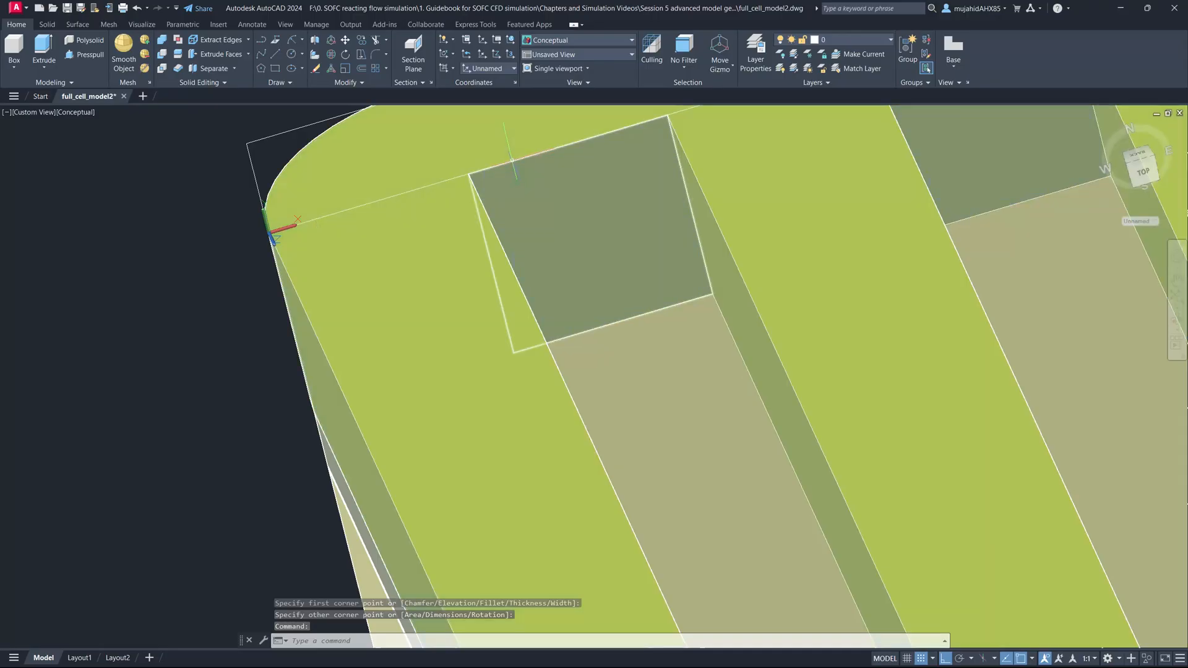
pyautogui.click(622, 321)
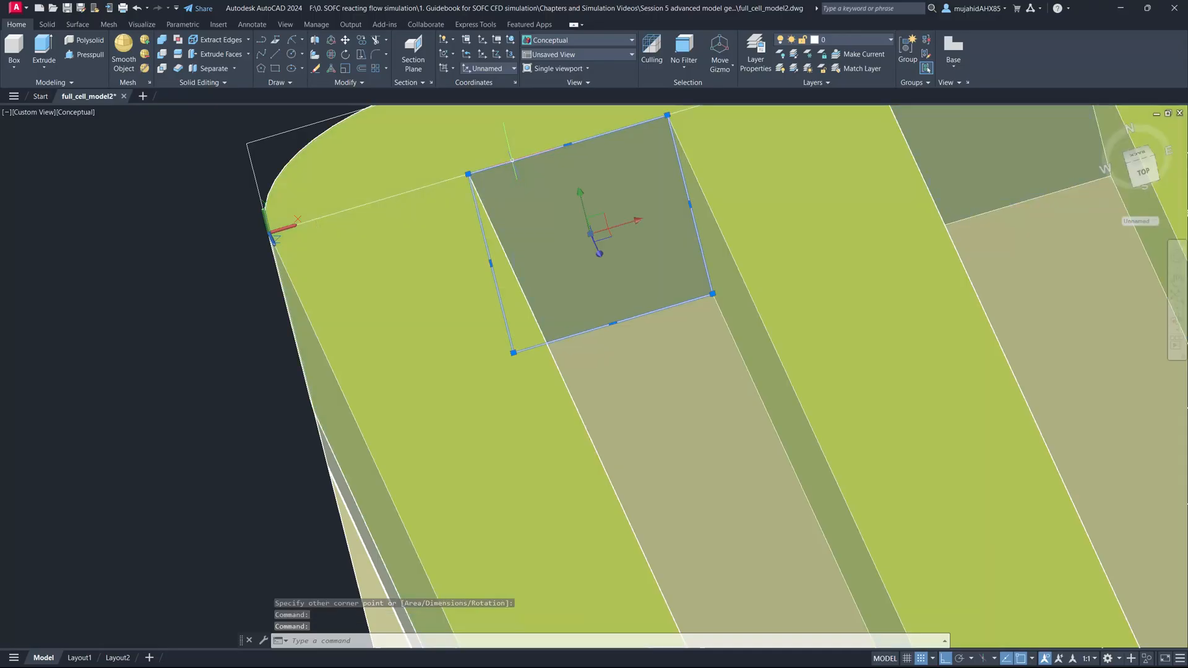
pyautogui.write('EXT')
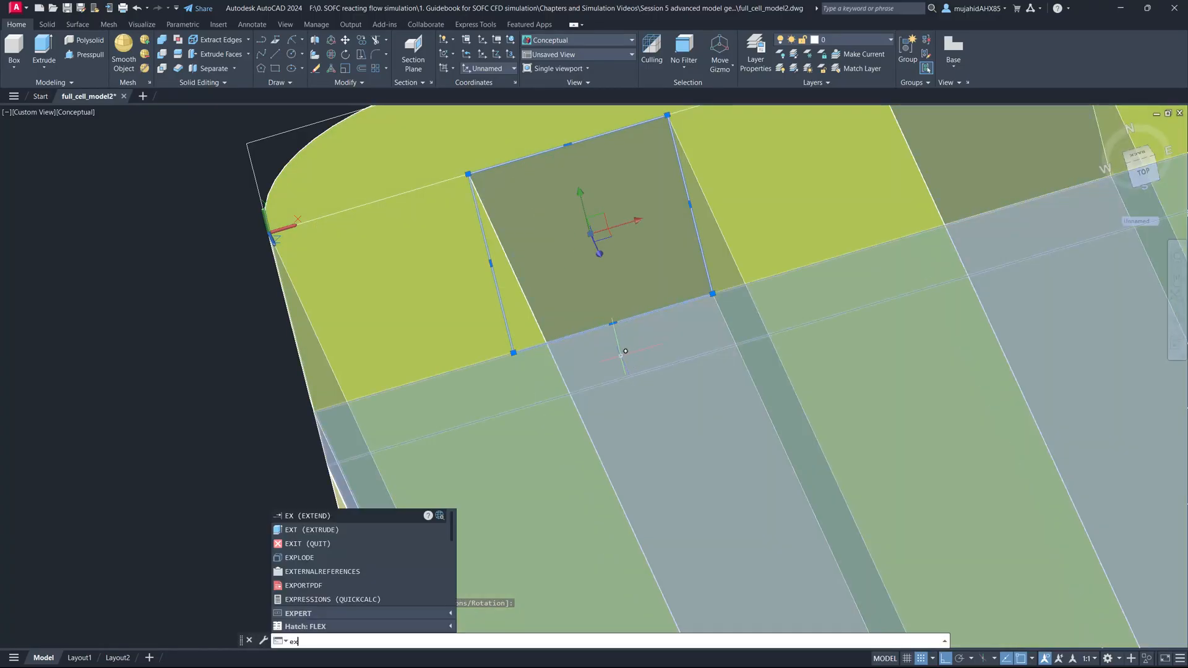
pyautogui.press('Return')
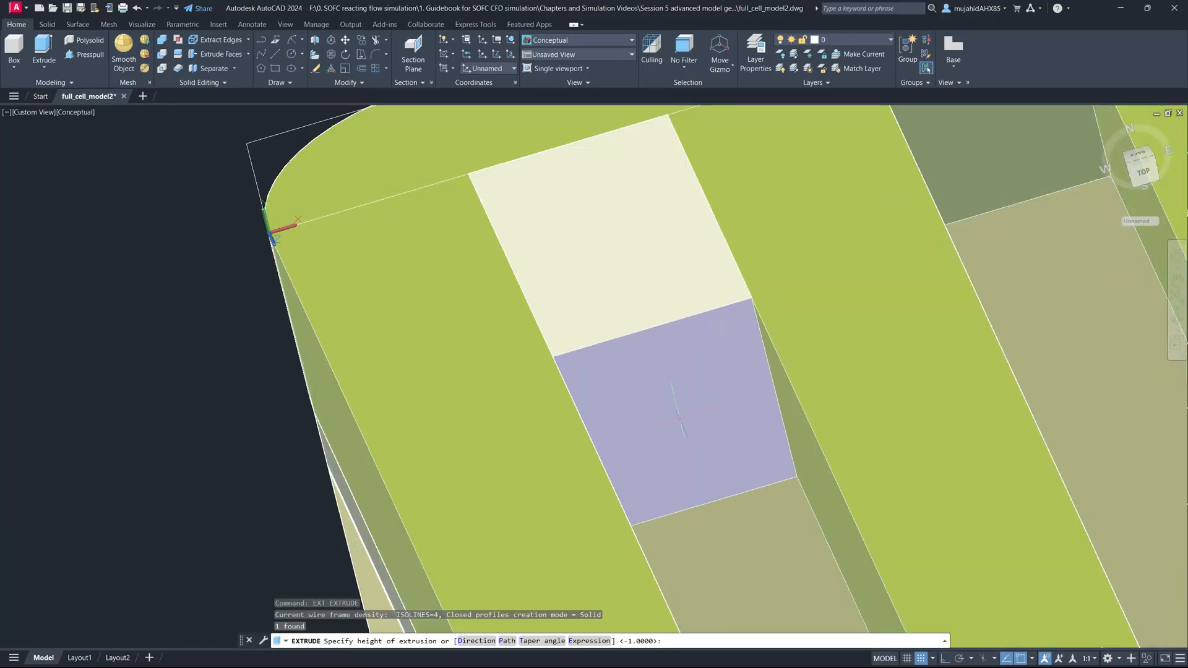
pyautogui.scroll(-8, 681, 396)
pyautogui.scroll(4, 712, 489)
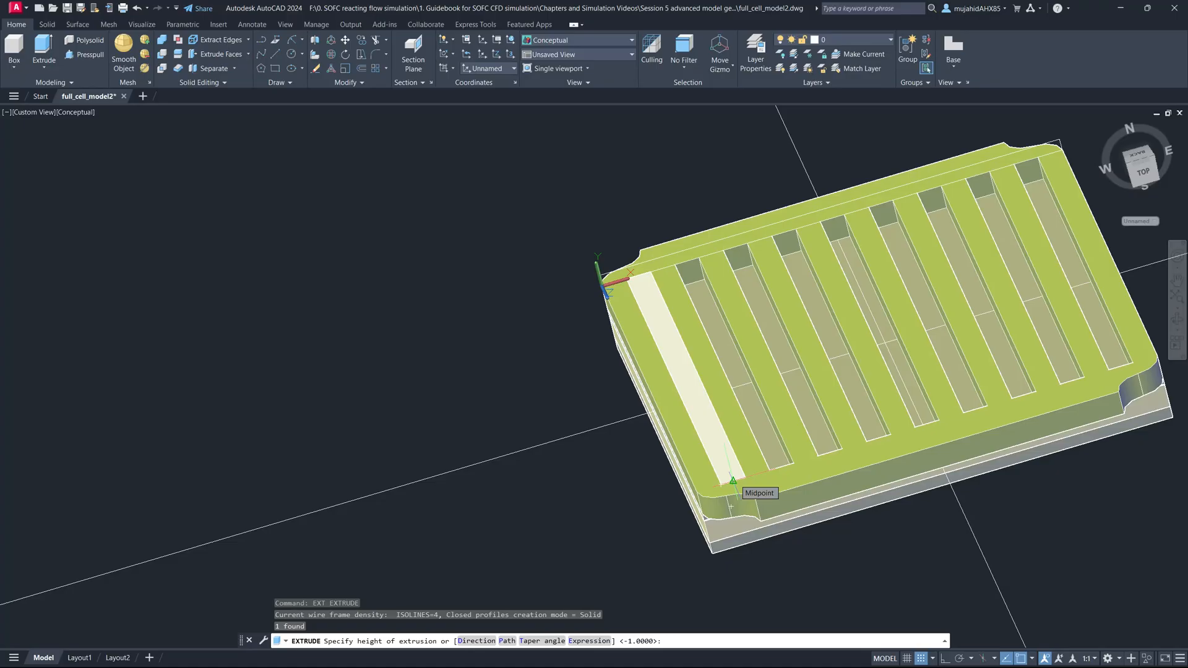
pyautogui.click(733, 480)
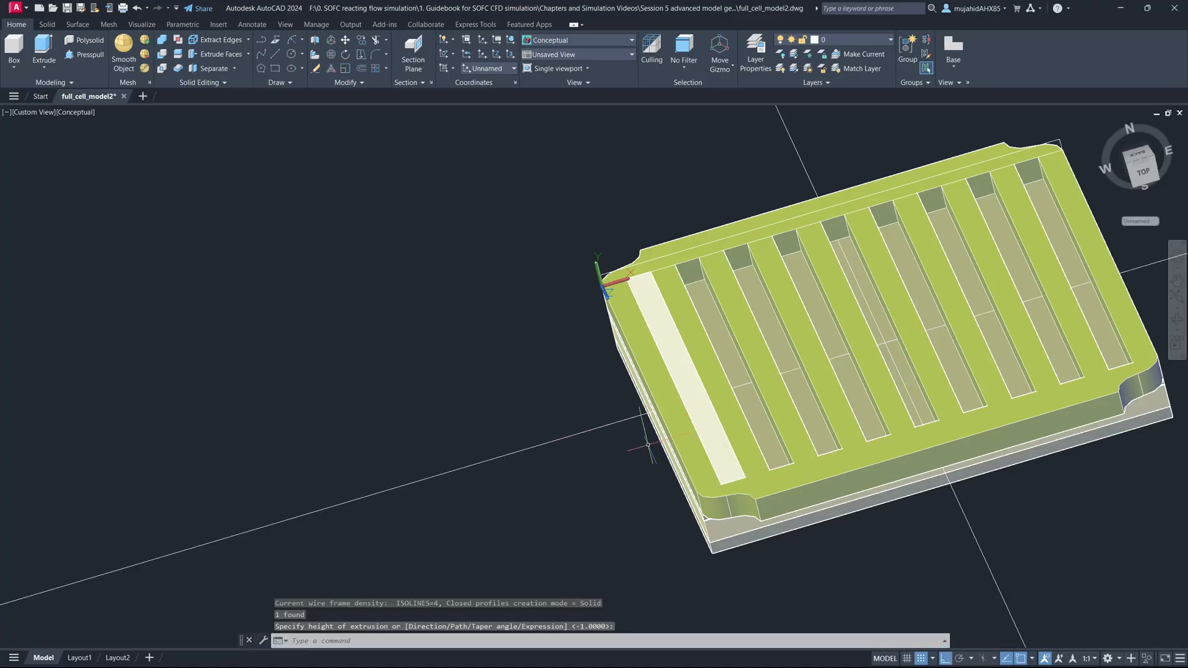
# Copy the extruded rib from its upper corner into the second, third, fourth and fifth slots of the gas channel body.
pyautogui.write('ct o')
pyautogui.press('Return')
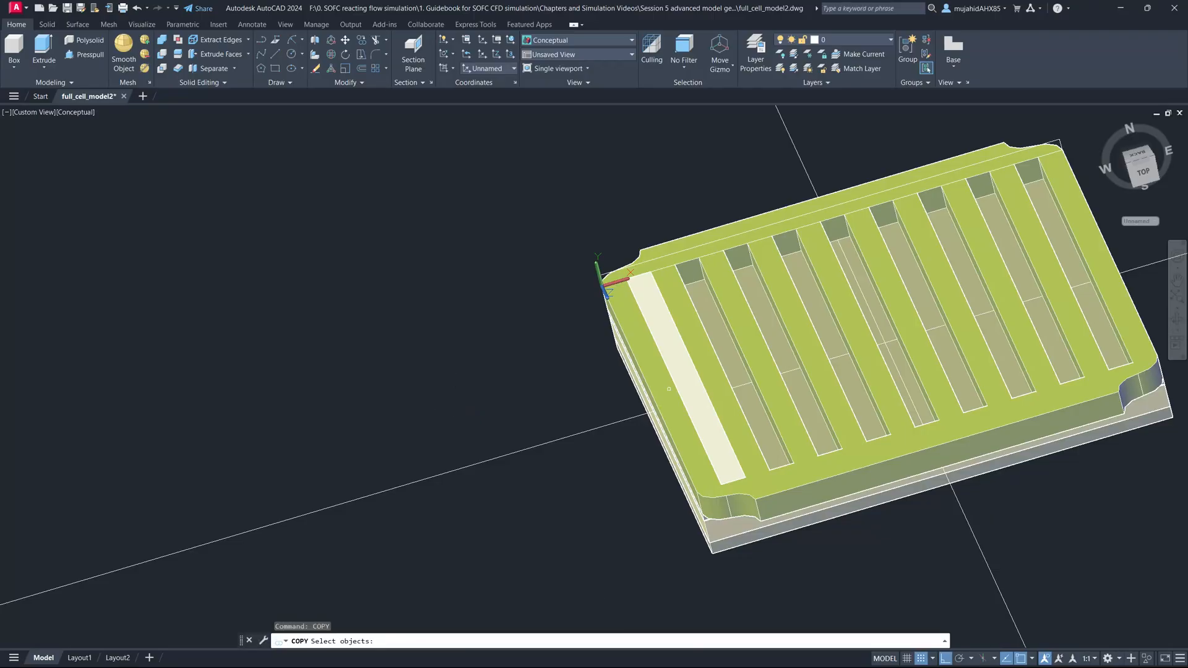
pyautogui.click(669, 388)
pyautogui.press('Return')
pyautogui.scroll(6, 617, 257)
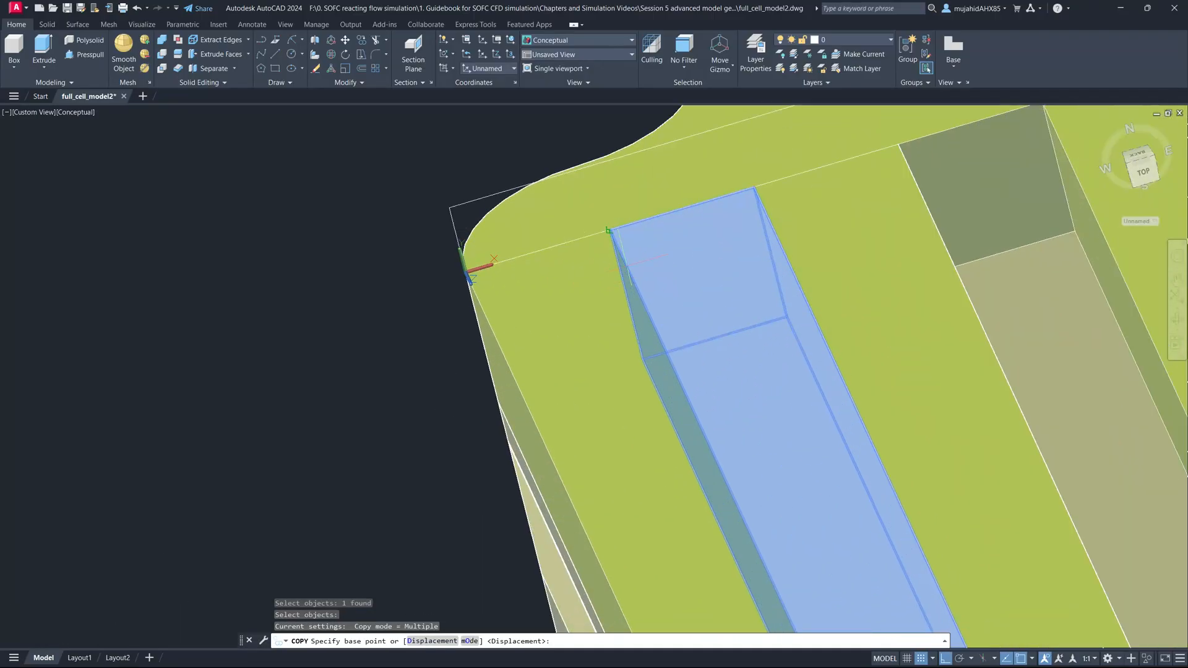
pyautogui.click(590, 218)
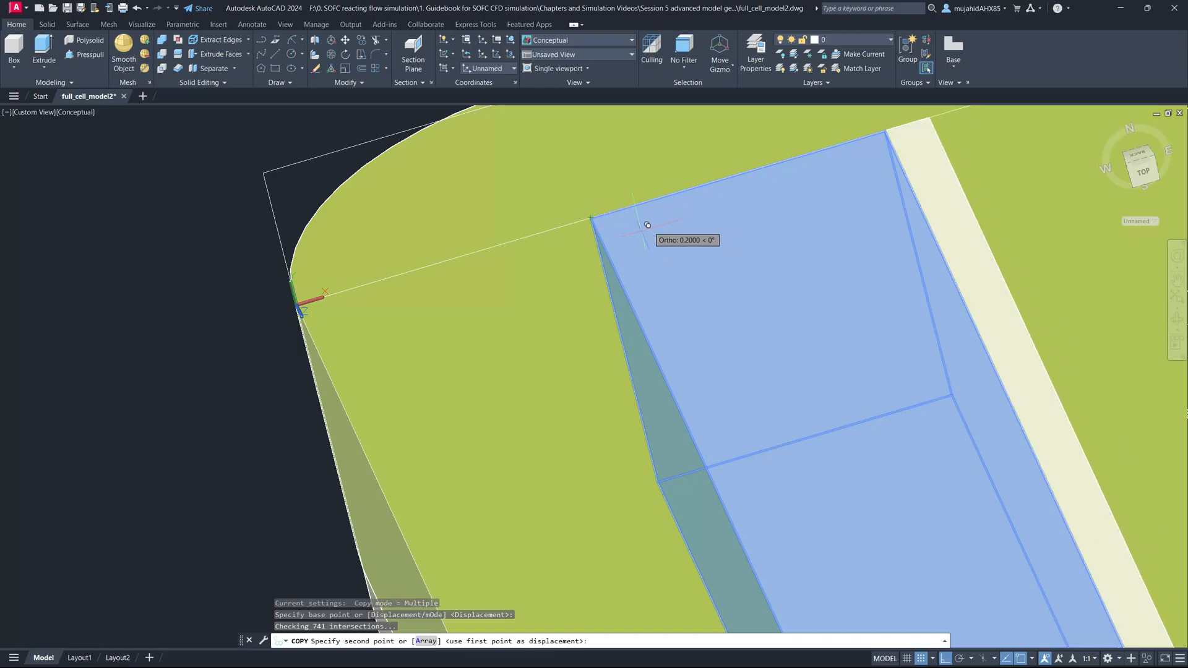
pyautogui.scroll(-6, 645, 225)
pyautogui.scroll(6, 701, 209)
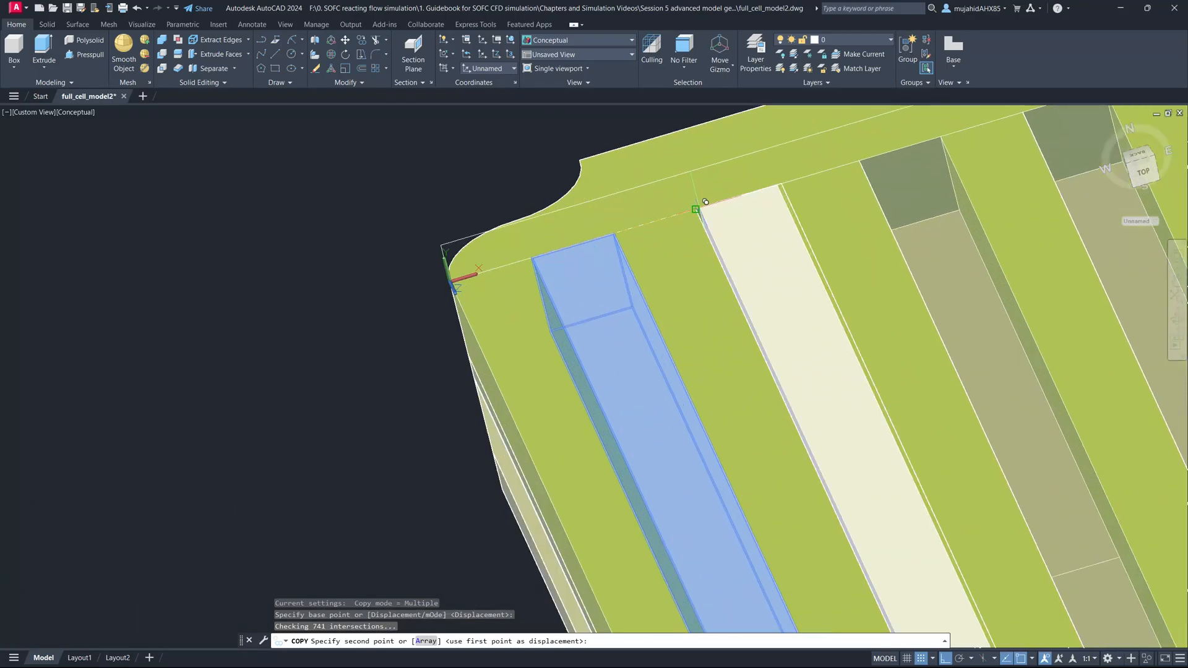
pyautogui.click(702, 203)
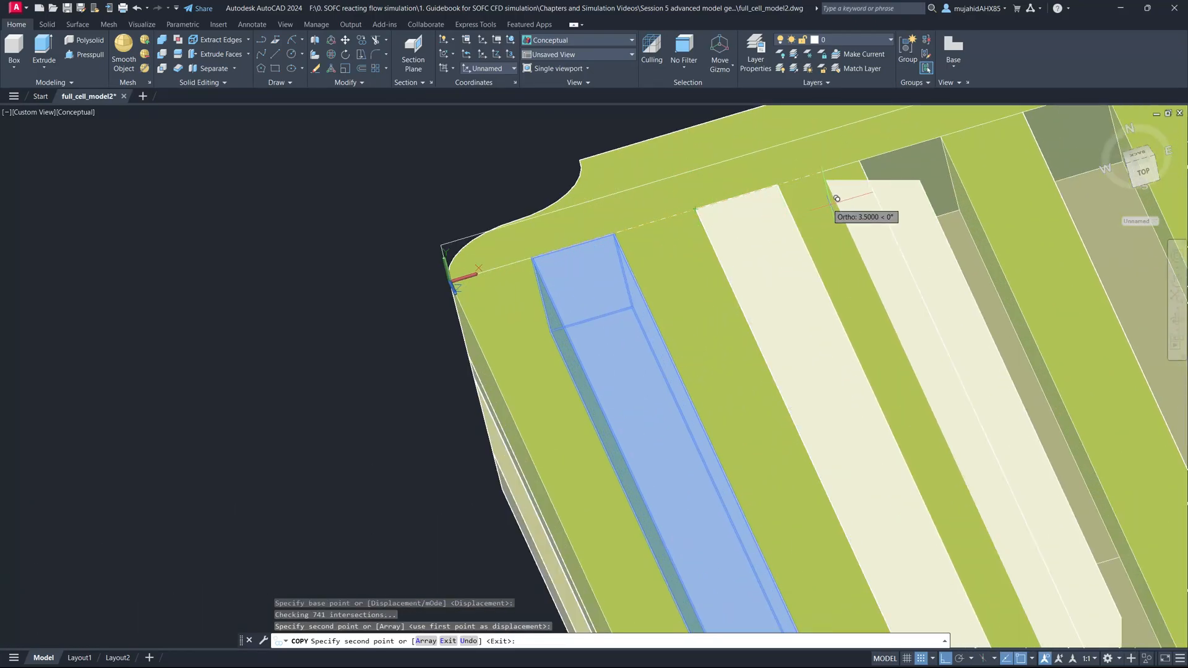
pyautogui.click(859, 161)
pyautogui.scroll(5, 768, 204)
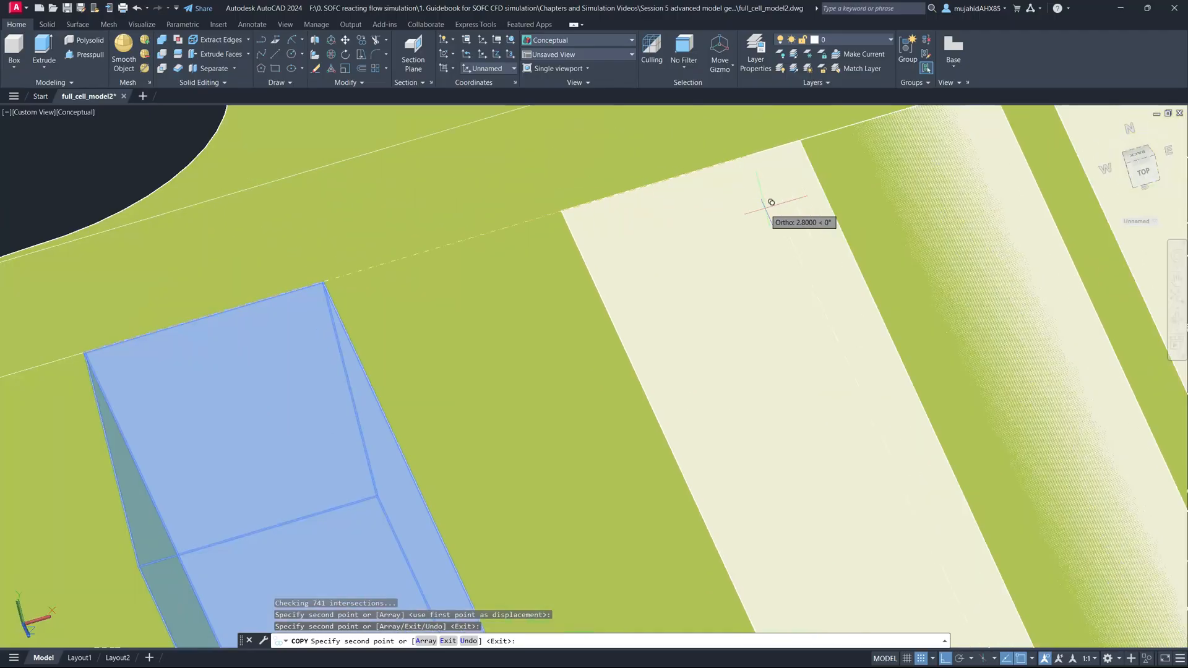
pyautogui.scroll(-14, 770, 204)
pyautogui.scroll(7, 853, 206)
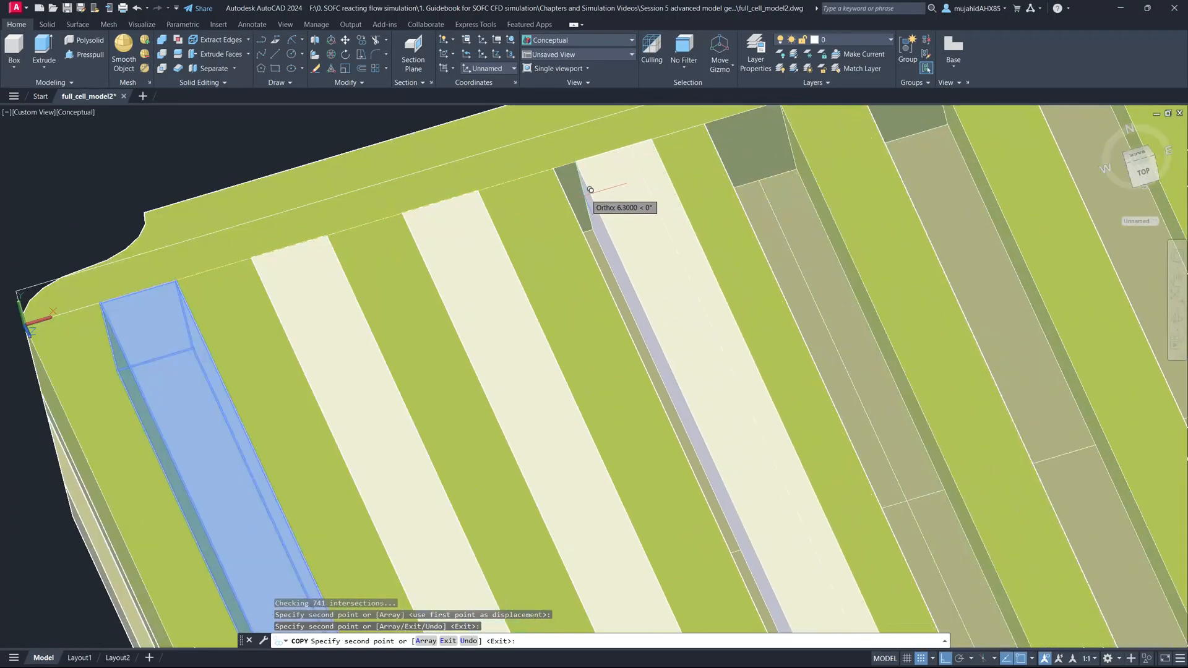
pyautogui.click(560, 171)
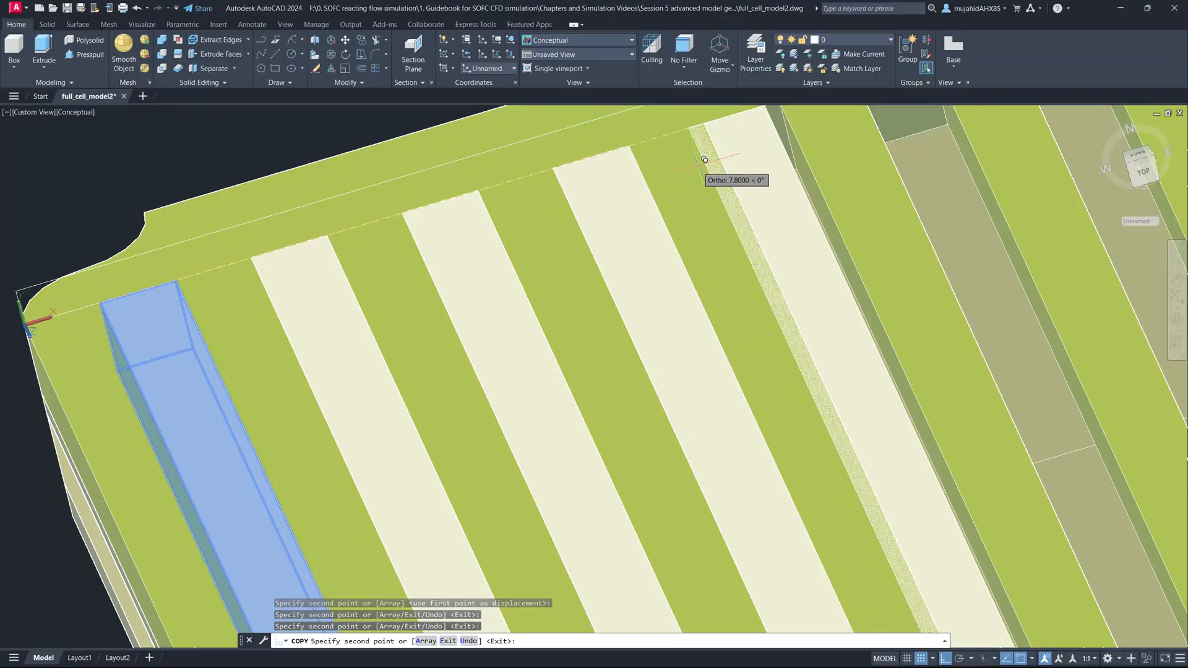
pyautogui.click(710, 117)
# Place further copies of the rib in the remaining four slots and finish copying.
pyautogui.scroll(2, 623, 223)
pyautogui.scroll(-10, 622, 223)
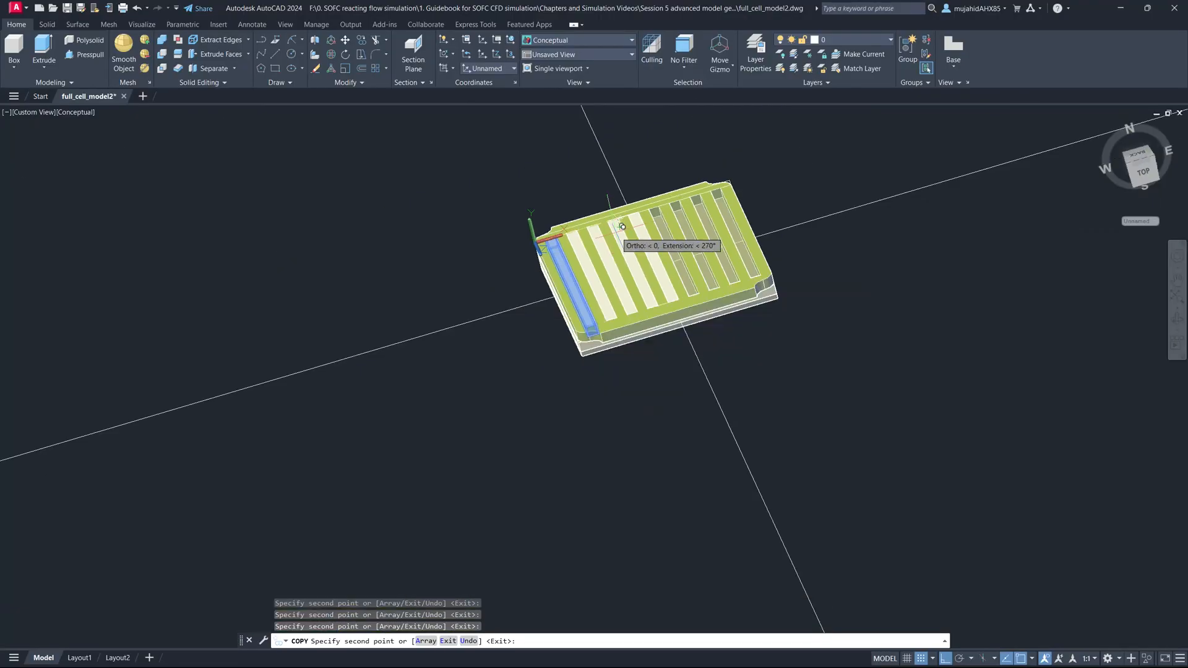
pyautogui.scroll(5, 710, 198)
pyautogui.scroll(-8, 689, 194)
pyautogui.scroll(8, 662, 180)
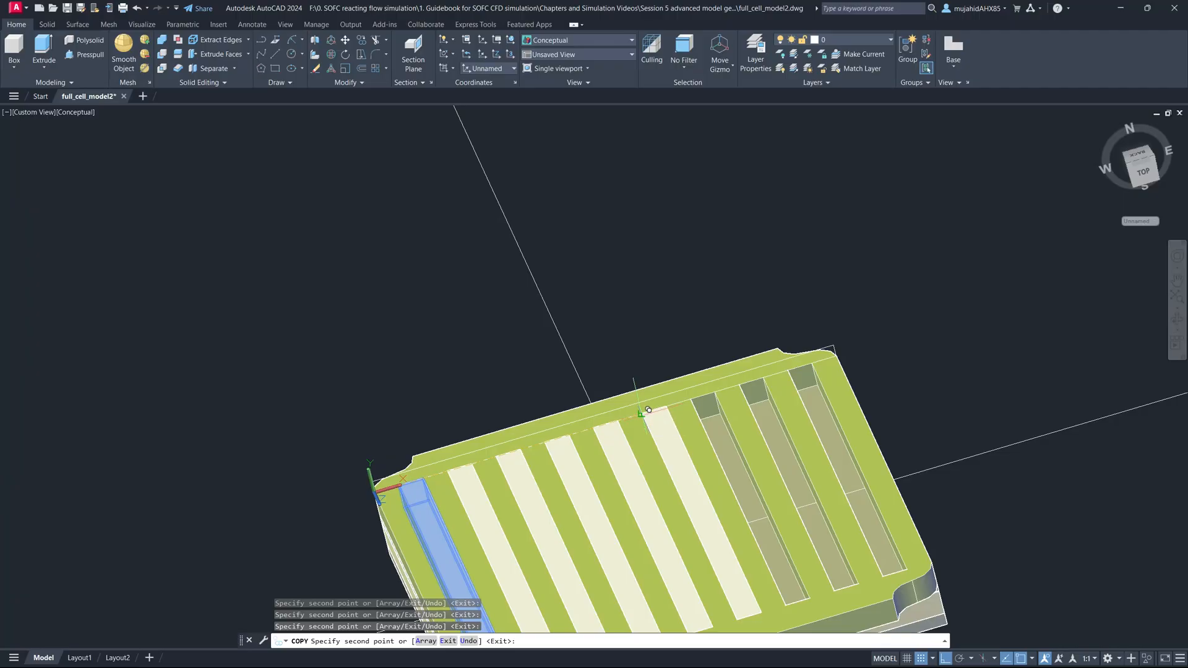
pyautogui.click(697, 393)
pyautogui.click(745, 379)
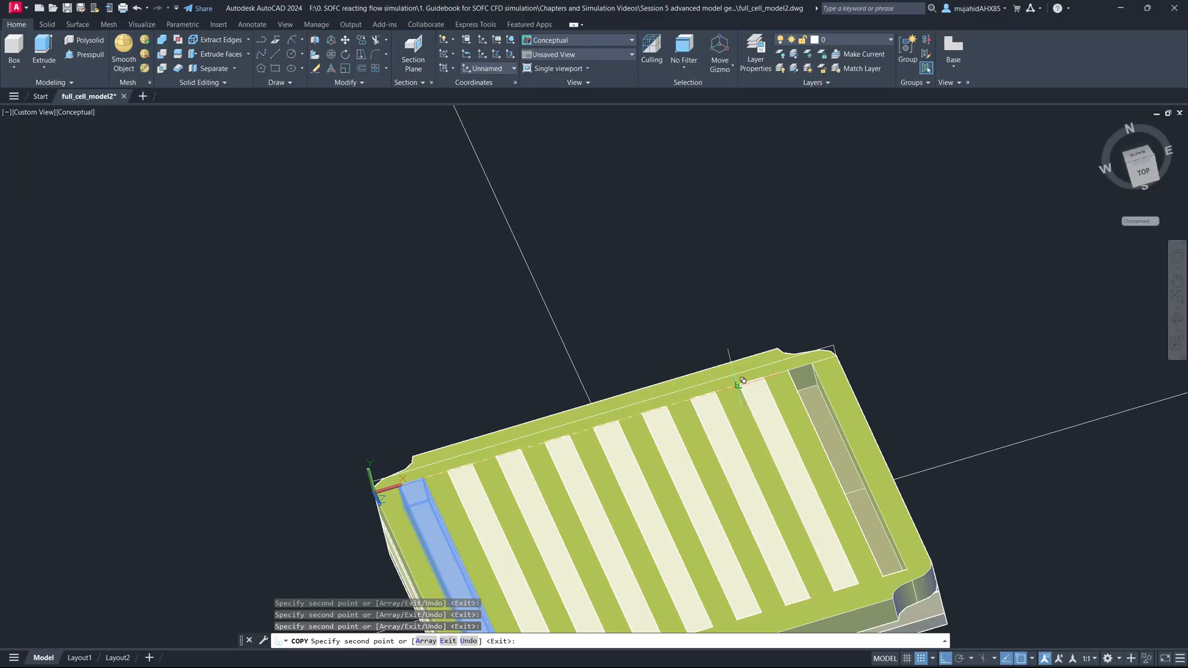
pyautogui.click(794, 365)
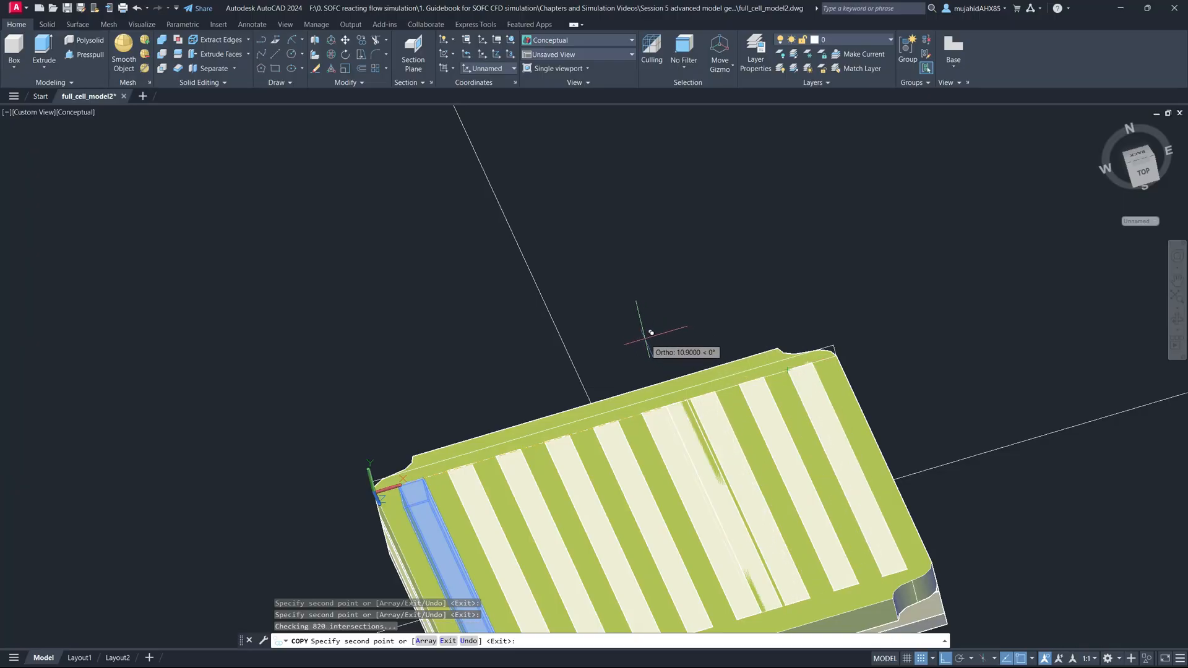
pyautogui.press('Escape')
pyautogui.press('Escape')
pyautogui.scroll(-4, 619, 294)
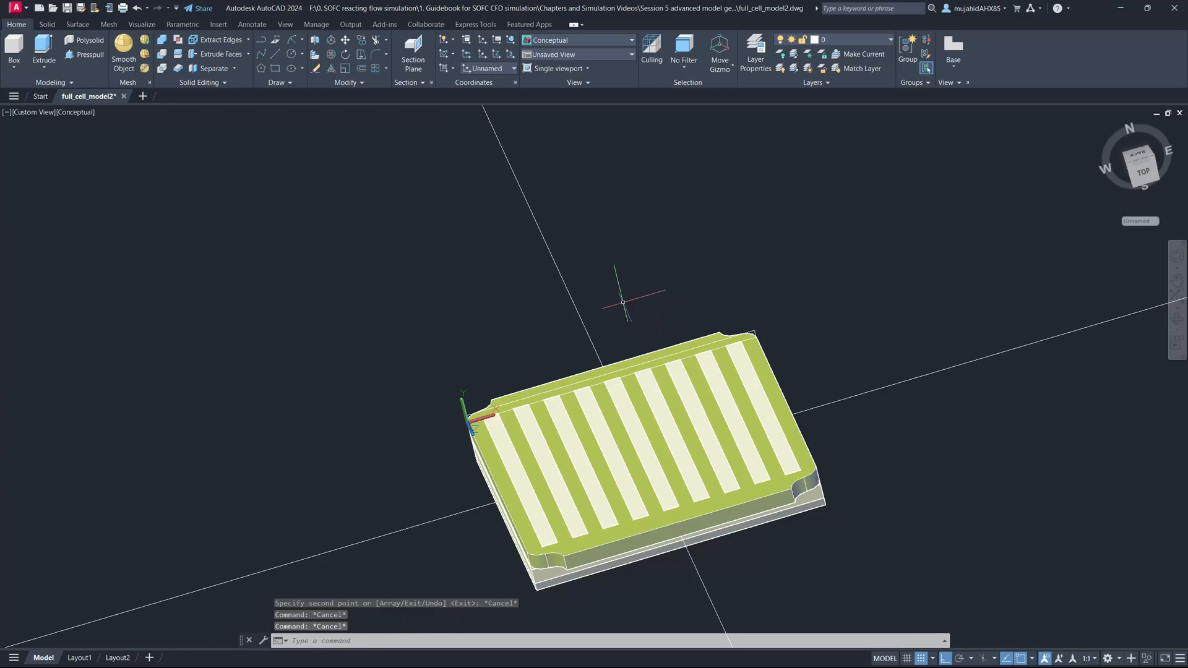
# Extrude the 19 by 0.5 rectangle by 19 across the top of the gas channel body.
pyautogui.write('ext')
pyautogui.press('Return')
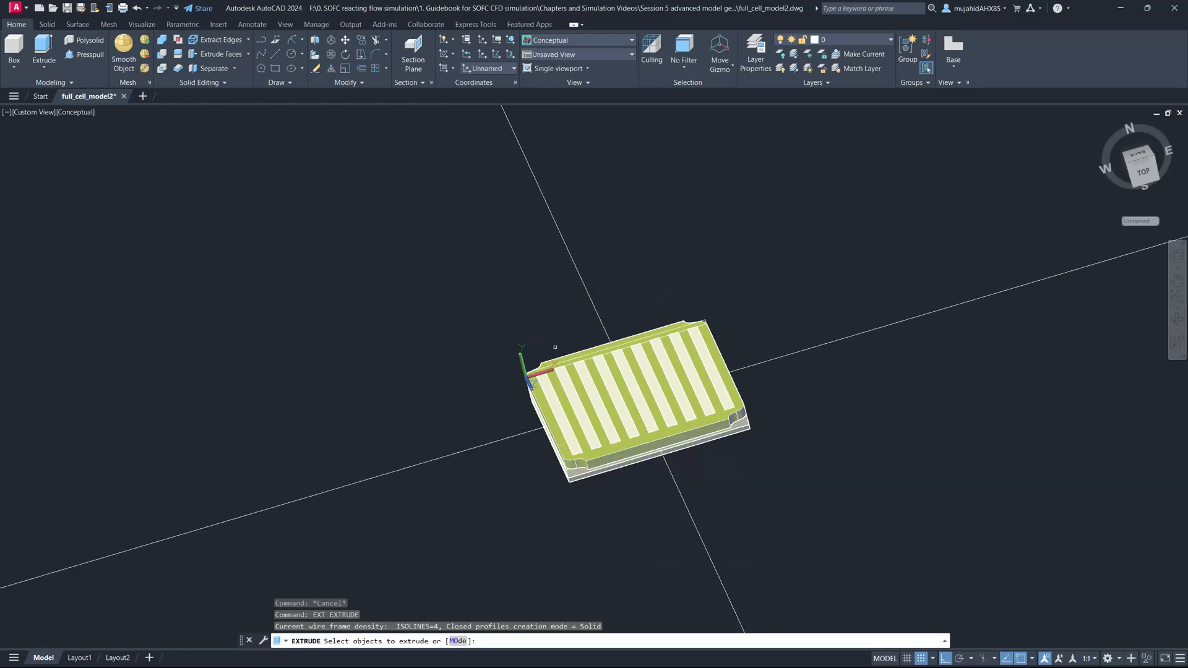
pyautogui.scroll(4, 619, 338)
pyautogui.scroll(4, 618, 338)
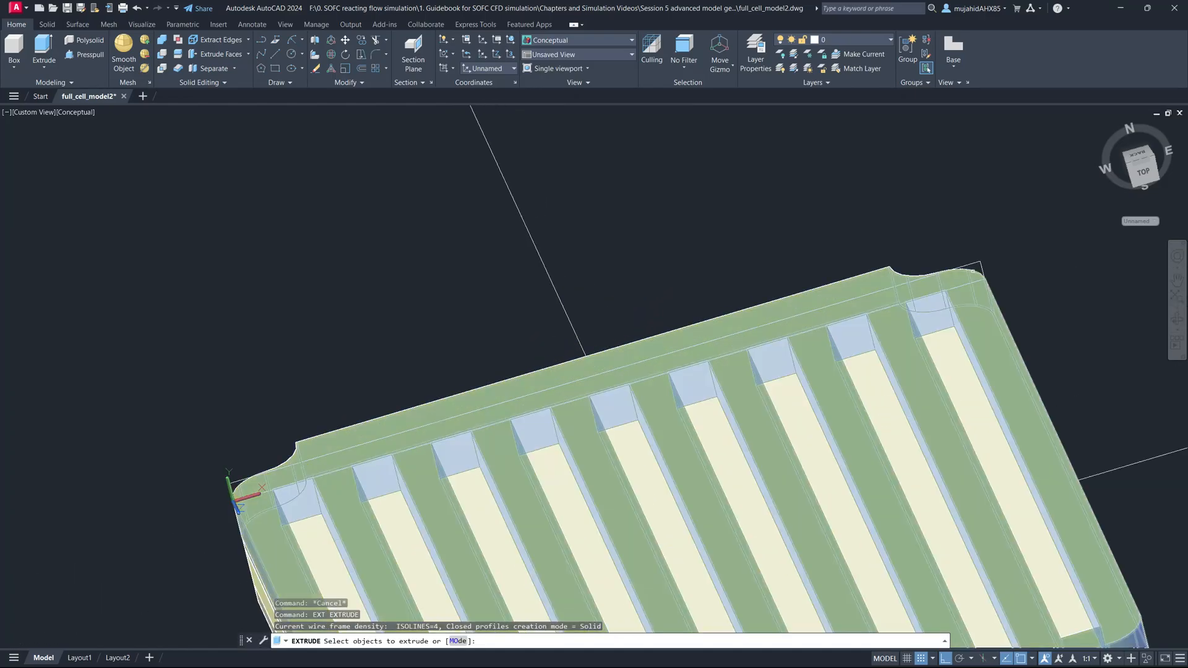
pyautogui.click(982, 262)
pyautogui.press('Return')
pyautogui.scroll(-6, 983, 262)
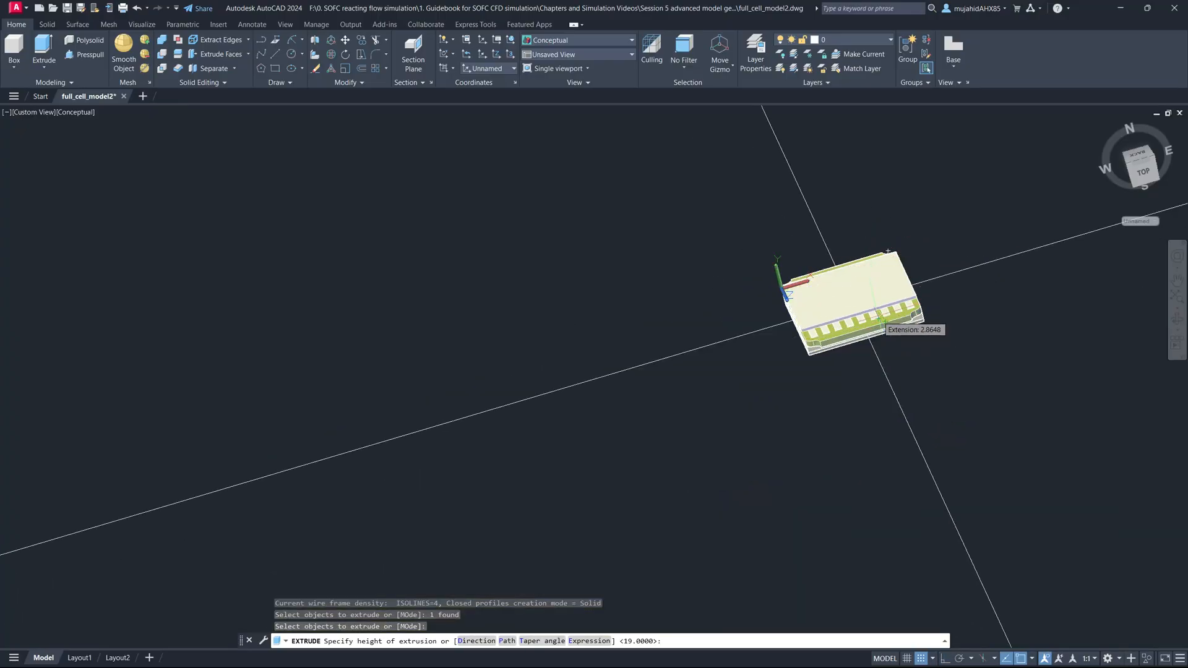
pyautogui.write('19')
pyautogui.press('Return')
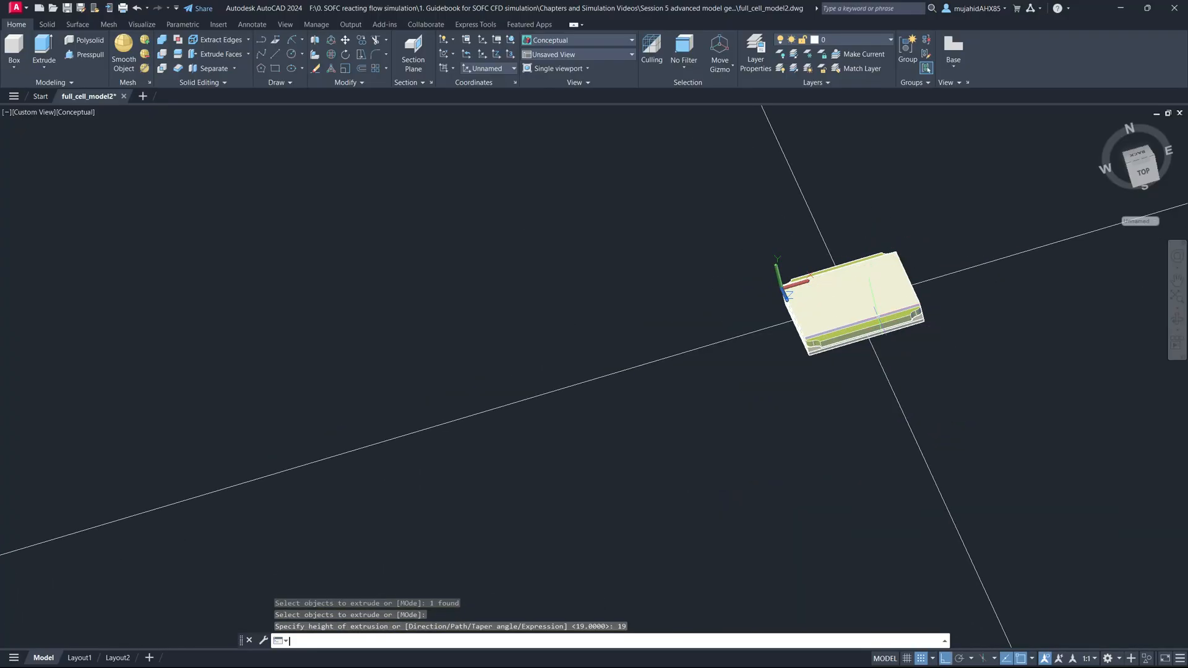
# Turn off the AFL, ASL, CCCL, CFL, gas_channels, interconnects and meshes layers, leaving only layer 0 visible.
pyautogui.keyDown('shift'); pyautogui.moveTo(795, 292); pyautogui.dragTo(859, 302, button='middle'); pyautogui.keyUp('shift')
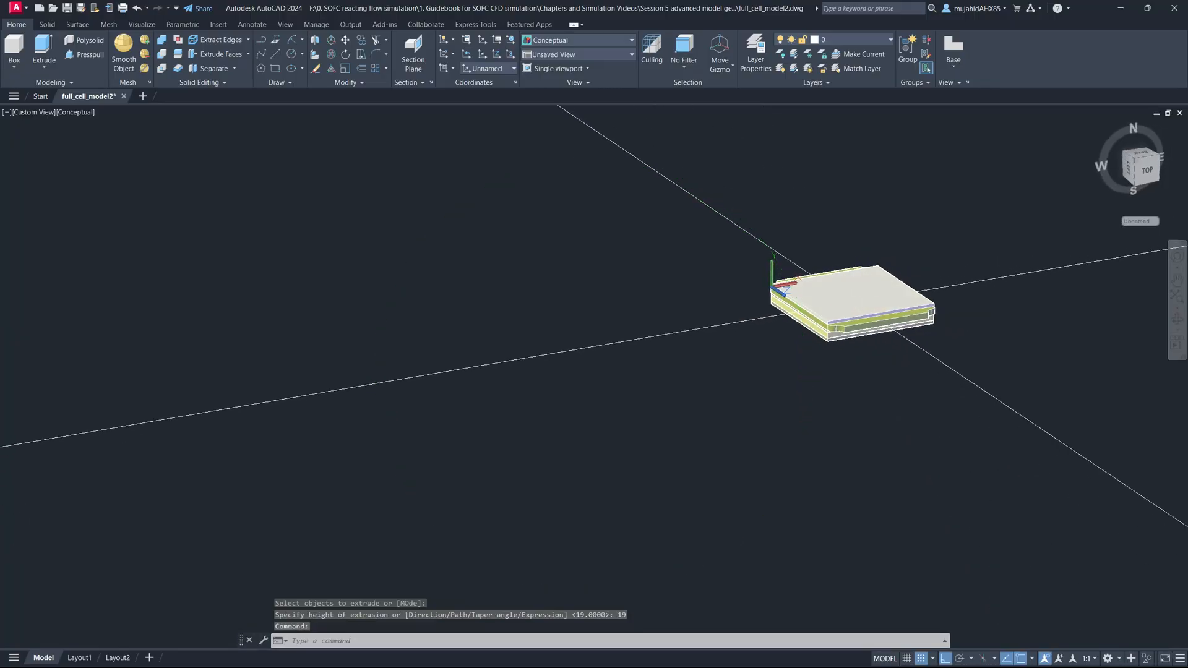
pyautogui.scroll(4, 861, 303)
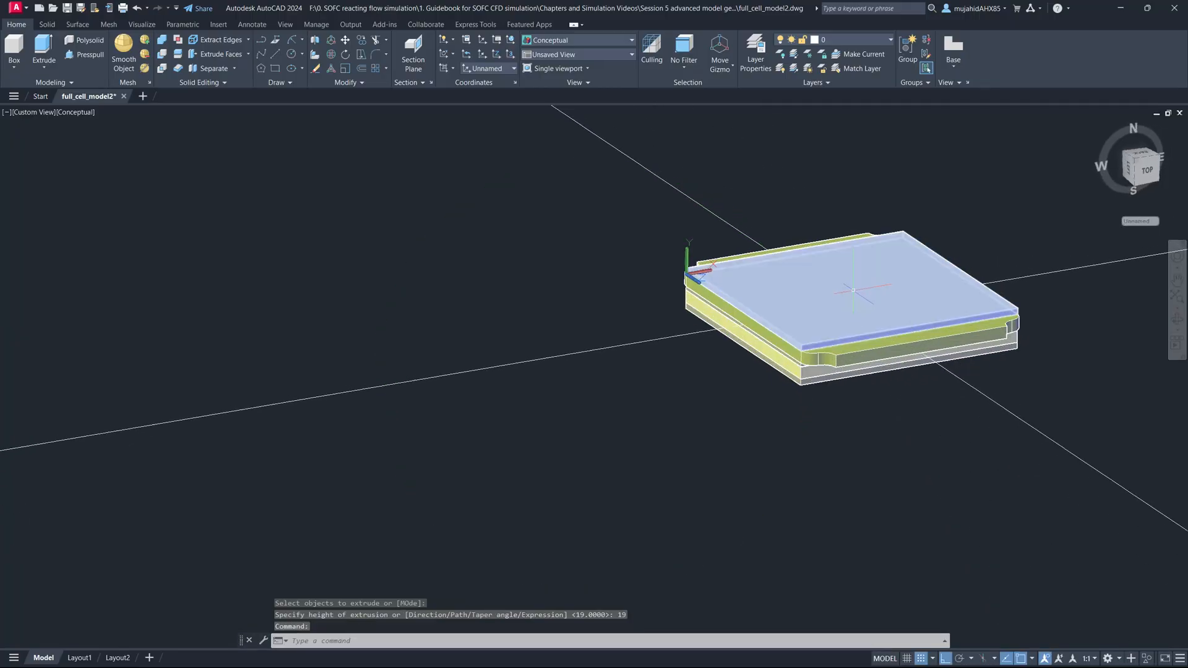
pyautogui.click(884, 41)
pyautogui.click(832, 54)
pyautogui.click(882, 40)
pyautogui.click(782, 67)
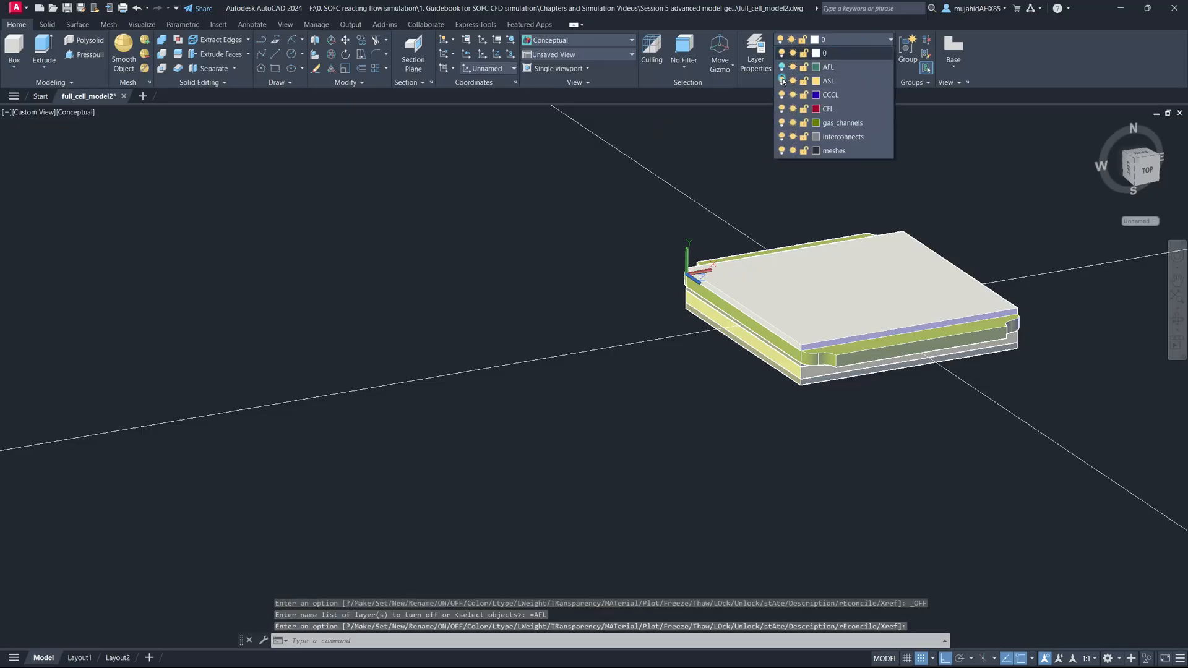
pyautogui.click(781, 81)
pyautogui.click(782, 95)
pyautogui.click(782, 109)
pyautogui.click(782, 123)
pyautogui.click(782, 137)
pyautogui.click(782, 150)
pyautogui.click(834, 55)
# Unite the cover plate and all nine ribs beneath it into a single solid with Union.
pyautogui.keyDown('shift'); pyautogui.moveTo(849, 283); pyautogui.dragTo(807, 313, button='middle'); pyautogui.keyUp('shift')
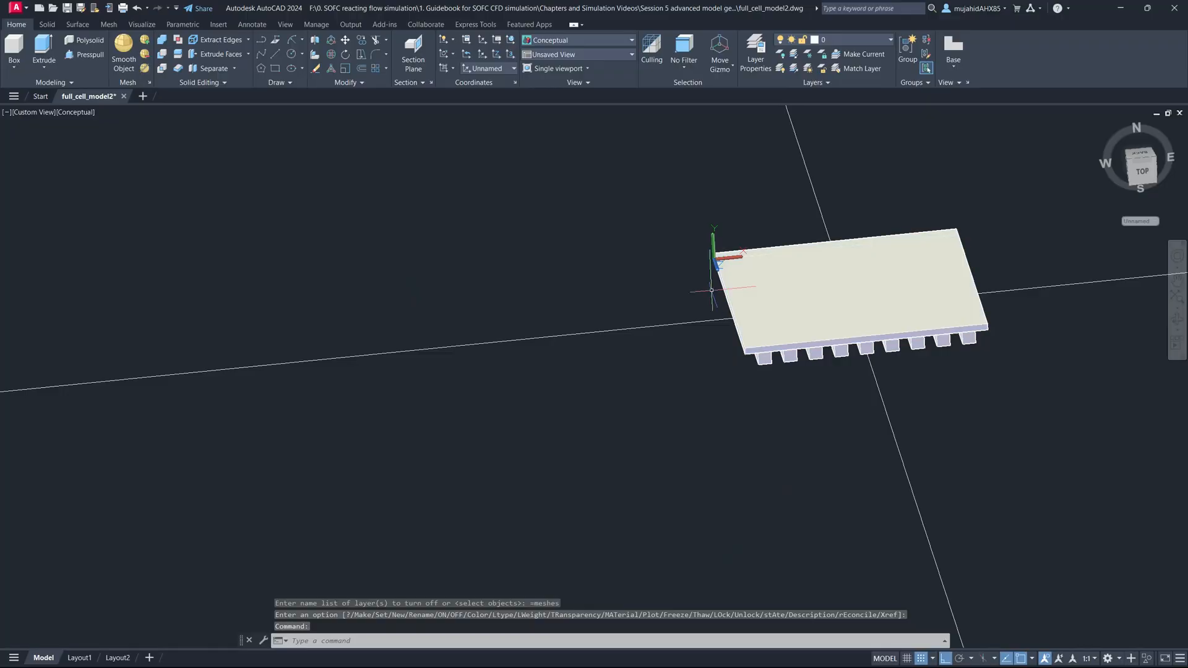
pyautogui.write('nion')
pyautogui.press('Return')
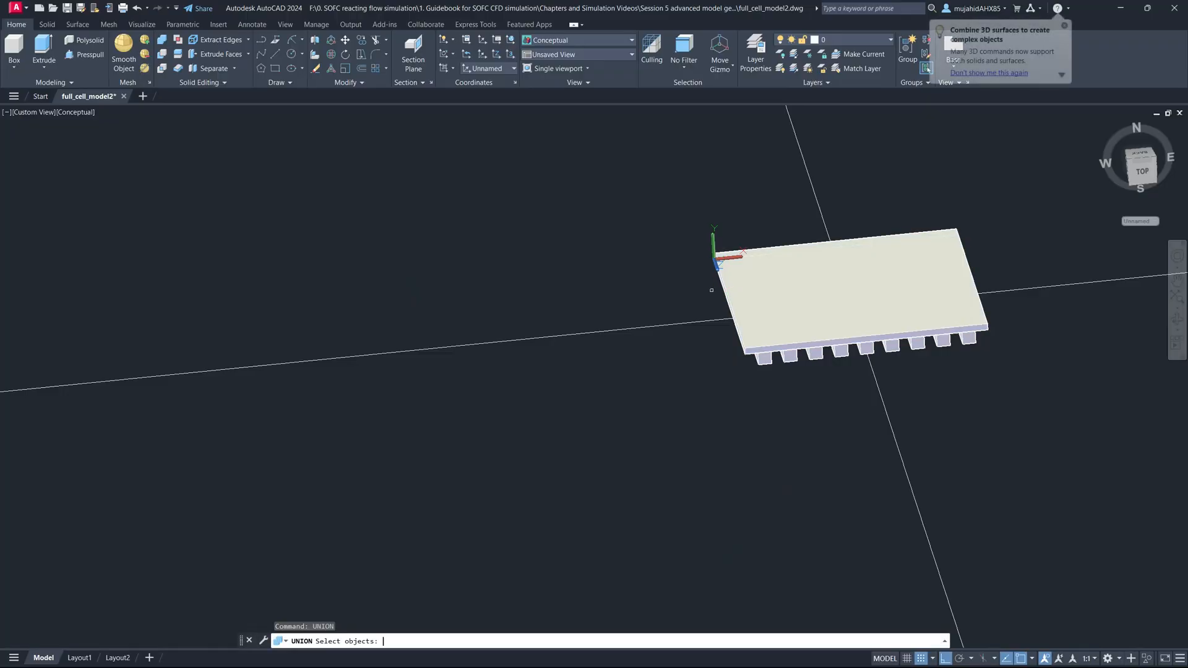
pyautogui.click(780, 346)
pyautogui.click(763, 348)
pyautogui.click(788, 348)
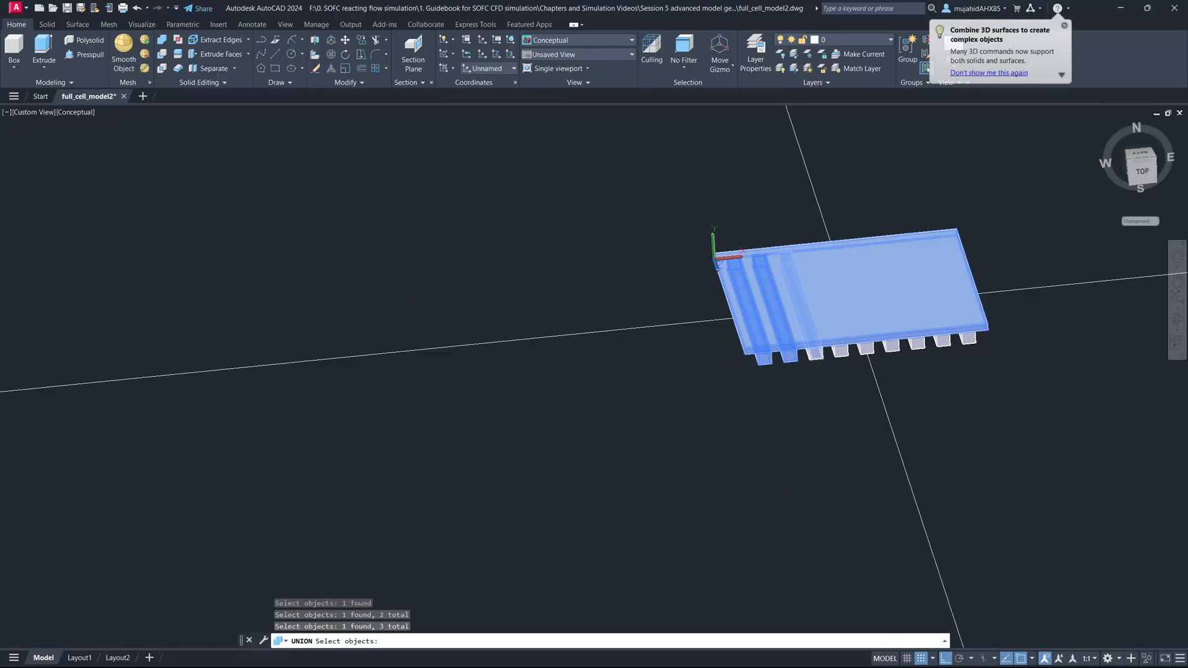
pyautogui.click(813, 348)
pyautogui.click(840, 350)
pyautogui.click(865, 347)
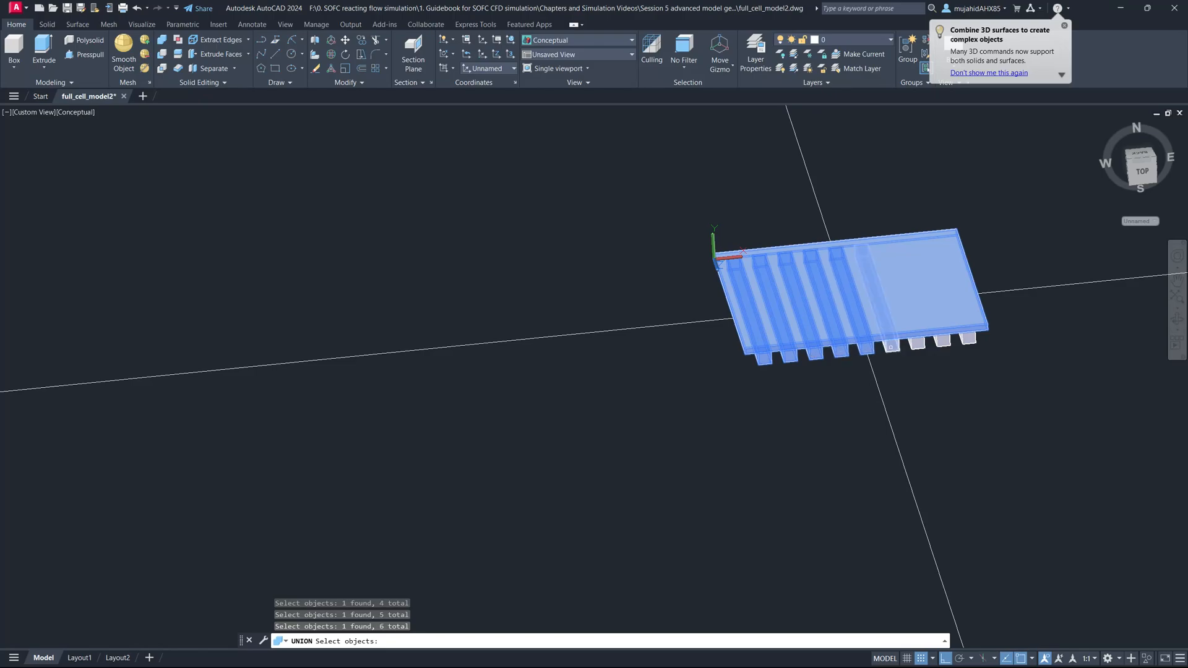
pyautogui.click(891, 346)
pyautogui.click(918, 342)
pyautogui.click(943, 340)
pyautogui.click(969, 338)
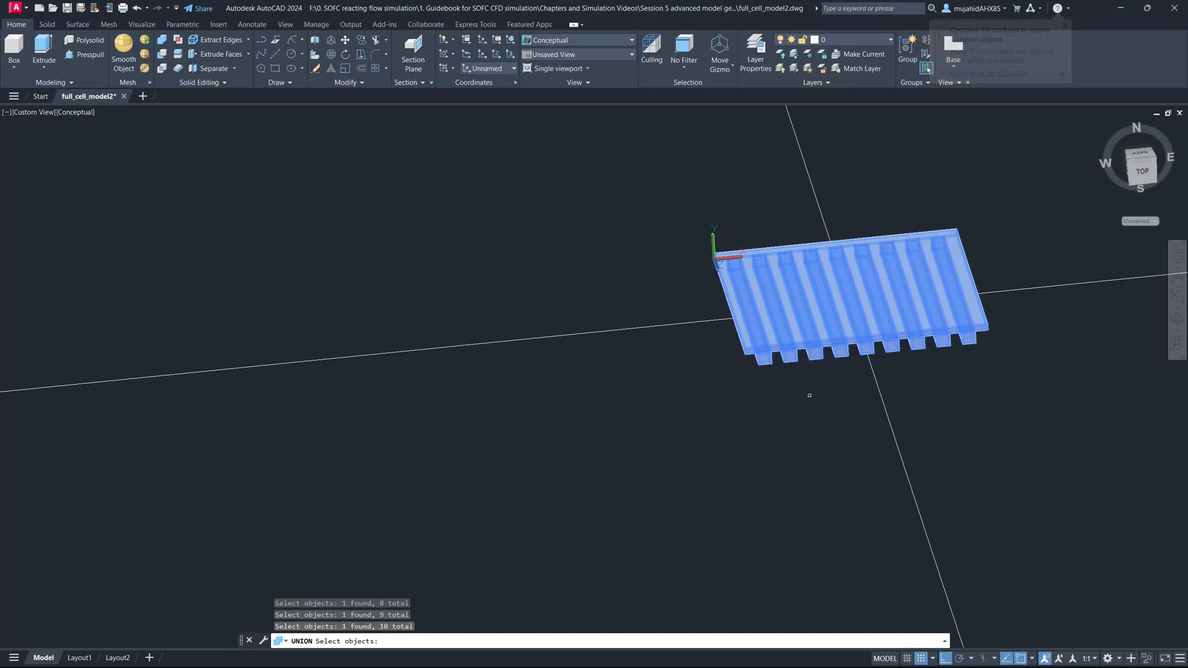
pyautogui.press('Return')
# Examine the united ribbed plate from several angles, checking the joints between the plate and its ribs.
pyautogui.keyDown('shift'); pyautogui.moveTo(729, 345); pyautogui.dragTo(735, 325, button='middle'); pyautogui.keyUp('shift')
pyautogui.scroll(-5, 783, 356)
pyautogui.scroll(10, 772, 345)
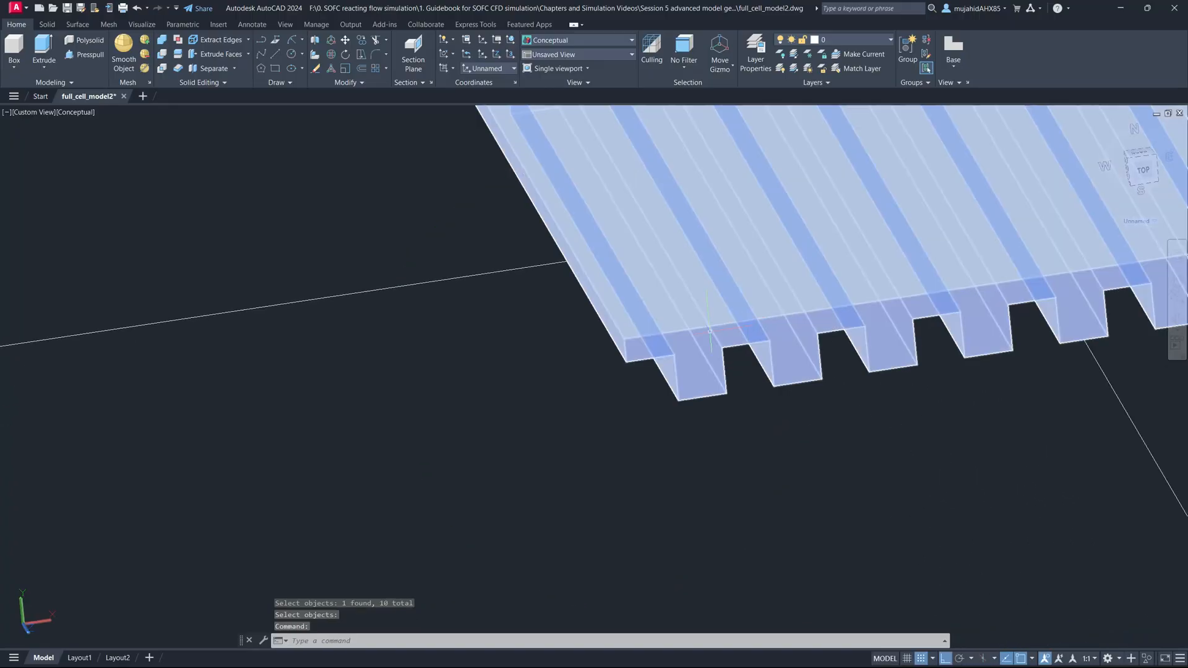
pyautogui.keyDown('shift'); pyautogui.moveTo(716, 401); pyautogui.dragTo(686, 345, button='middle'); pyautogui.keyUp('shift')
pyautogui.scroll(5, 686, 345)
pyautogui.scroll(-6, 865, 247)
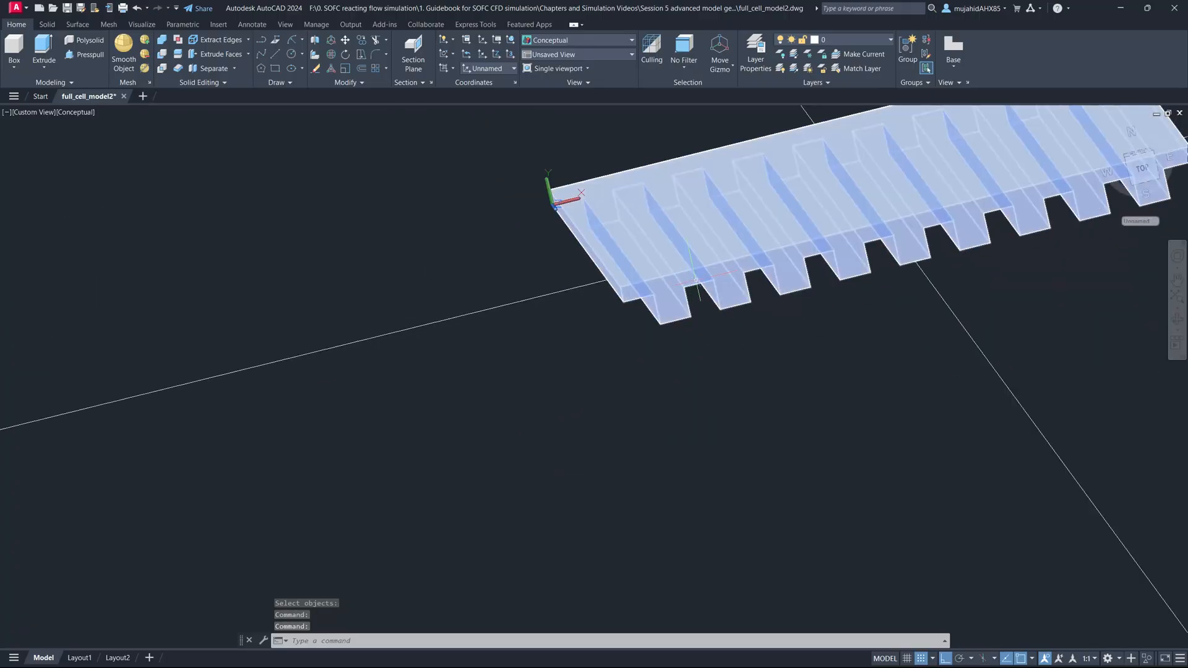
pyautogui.keyDown('shift'); pyautogui.moveTo(865, 246); pyautogui.dragTo(722, 246, button='middle'); pyautogui.keyUp('shift')
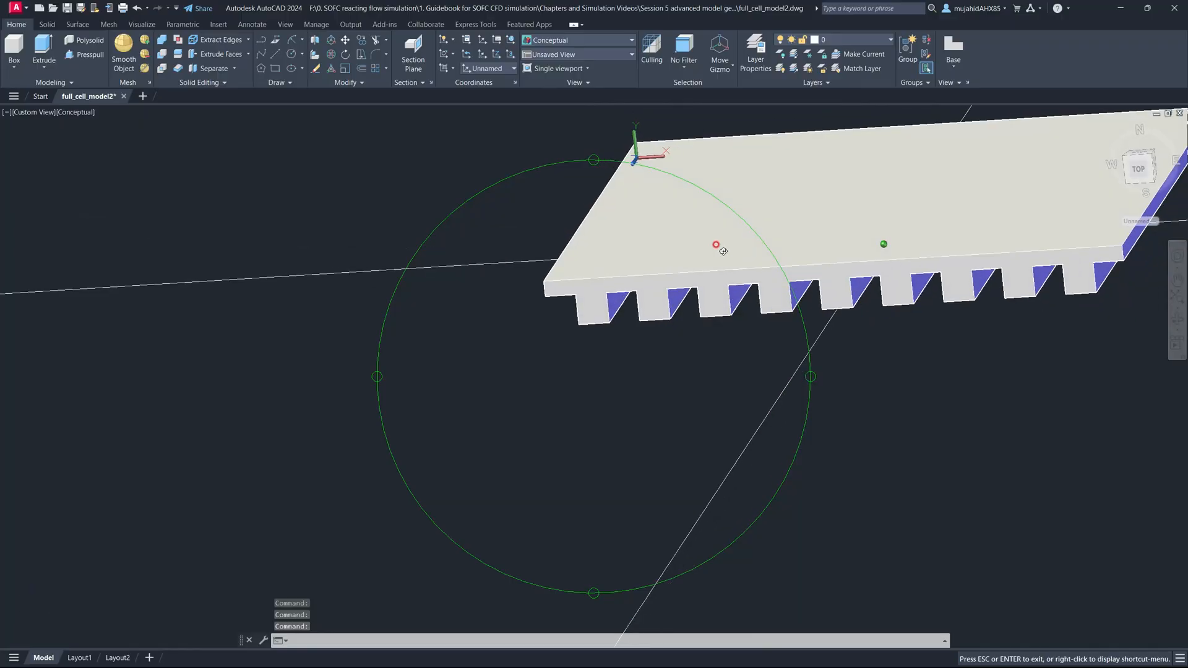
pyautogui.keyDown('shift'); pyautogui.moveTo(561, 328); pyautogui.dragTo(764, 252, button='middle'); pyautogui.keyUp('shift')
pyautogui.click(767, 247)
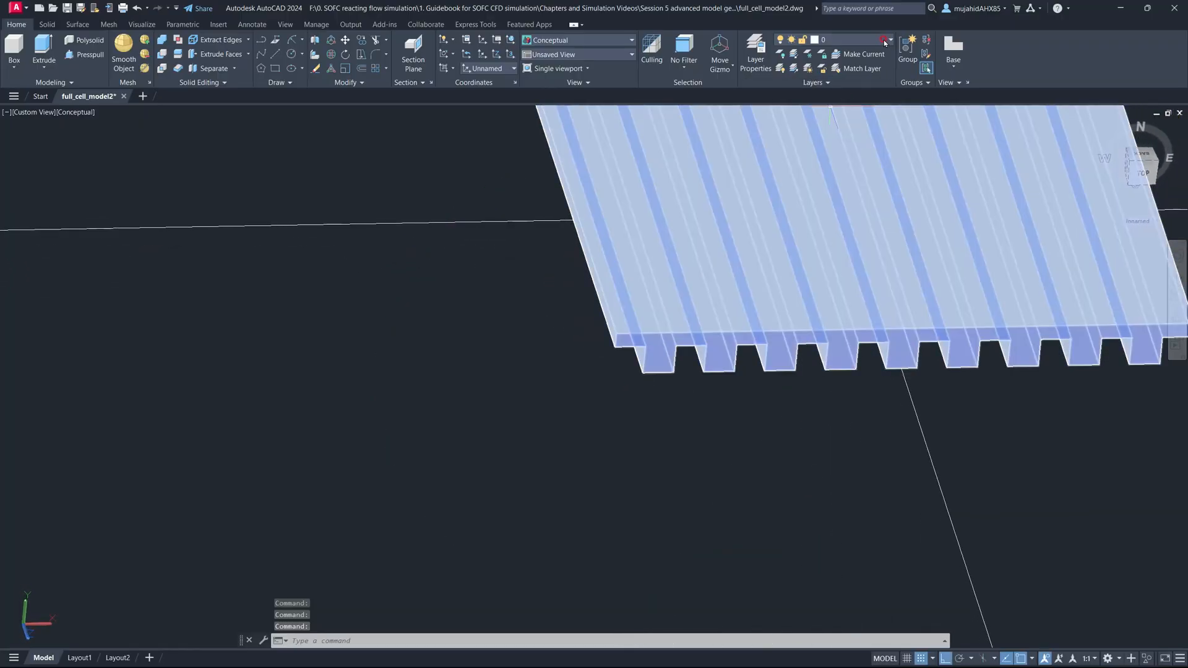
# Turn on the interconnects layer and make it the current layer.
pyautogui.click(890, 42)
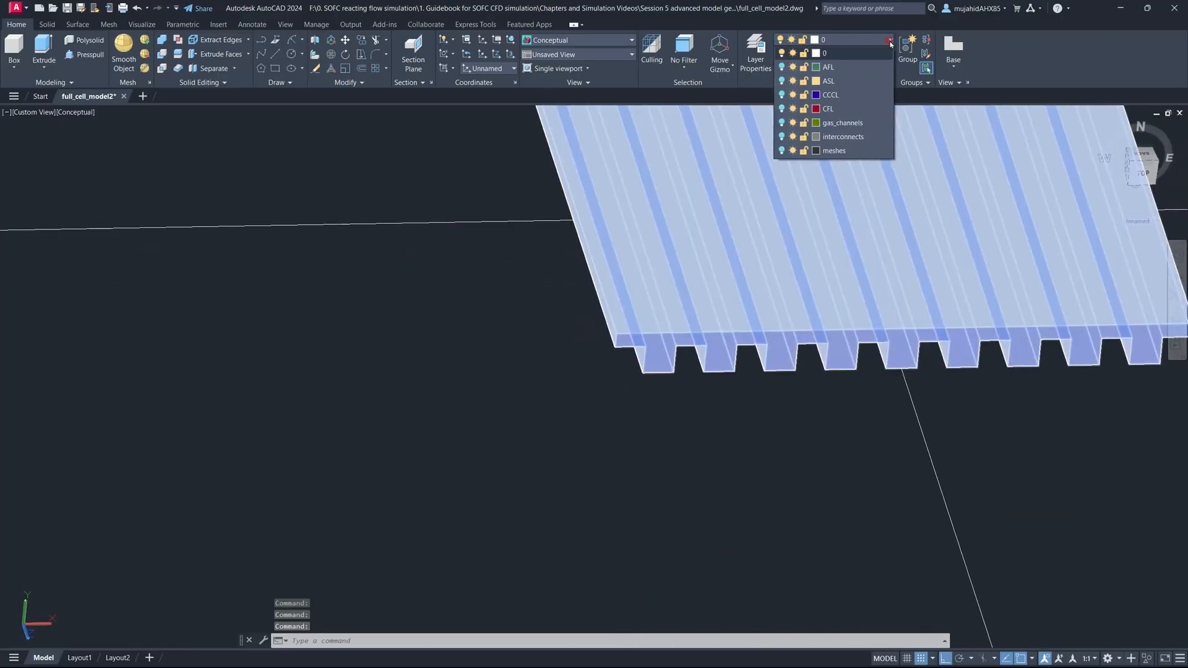
pyautogui.click(838, 137)
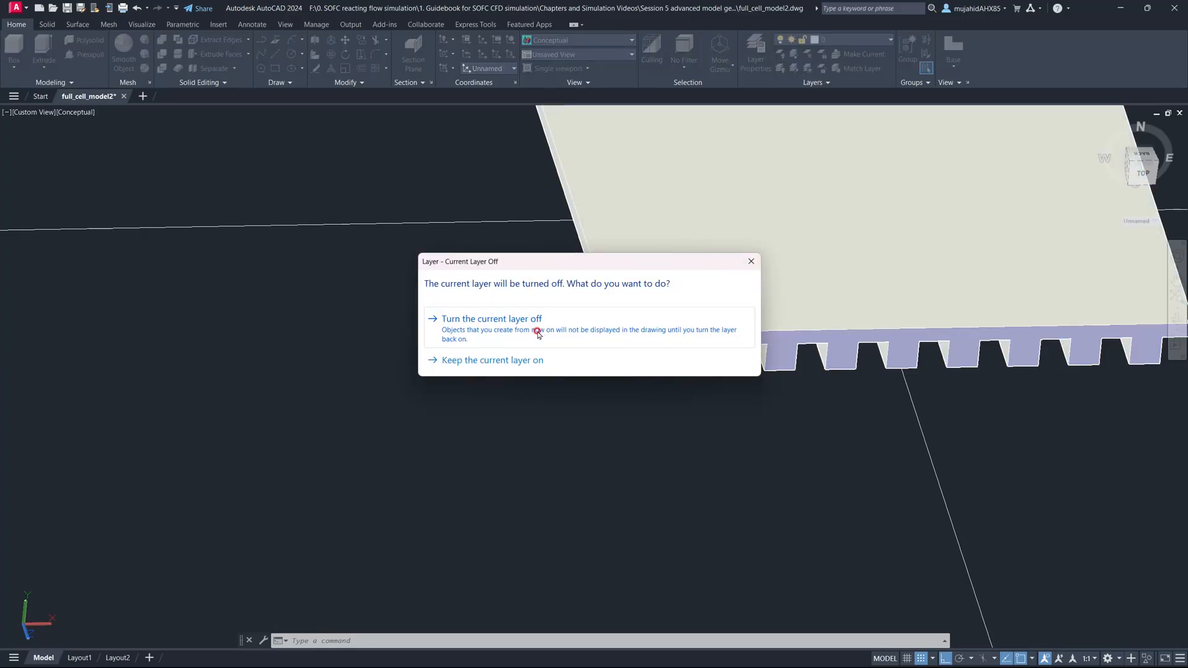
pyautogui.click(536, 361)
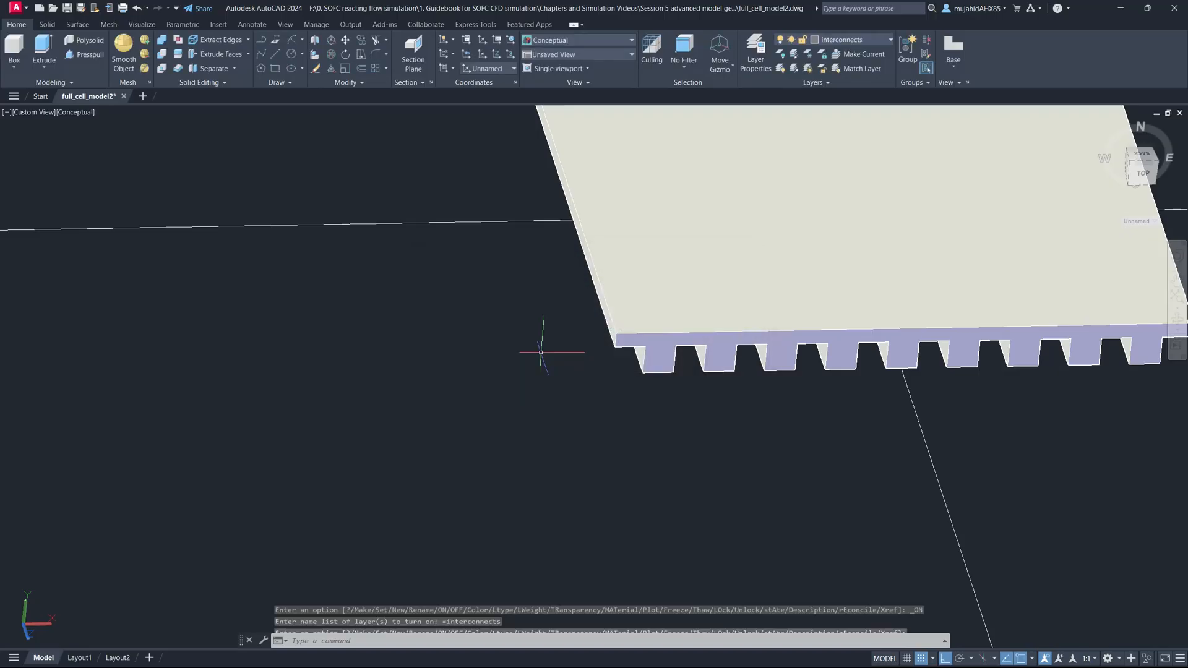
# Turn the AFL, ASL, CCCL, CFL, gas_channels and meshes layers back on.
pyautogui.click(889, 40)
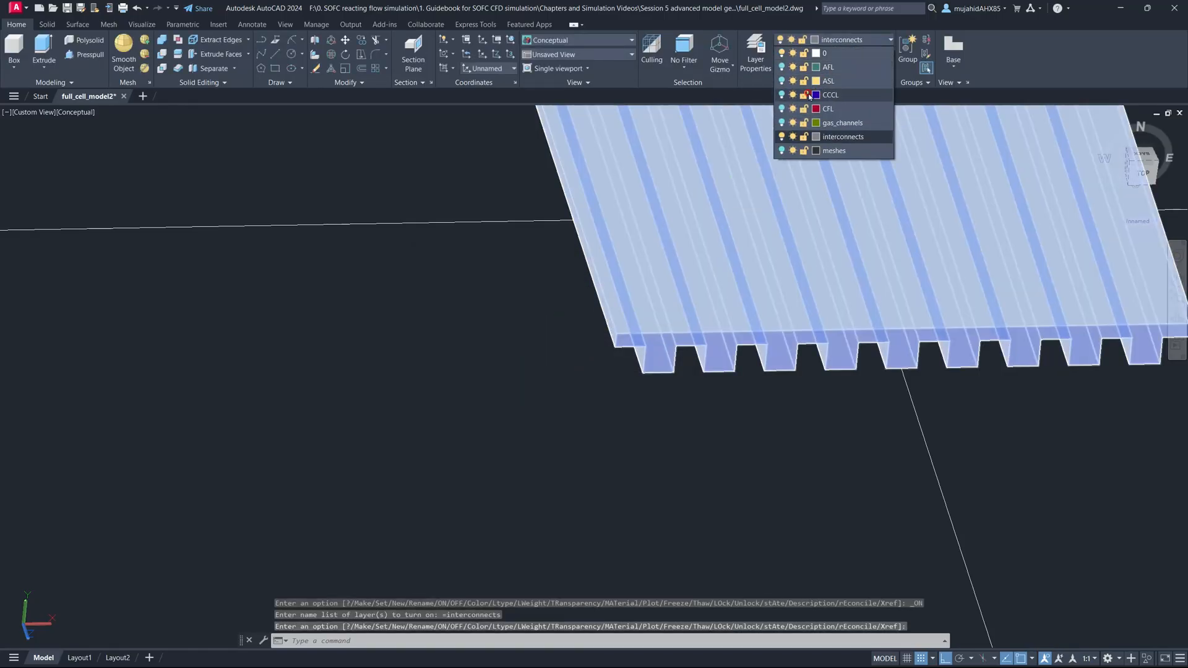
pyautogui.click(781, 67)
pyautogui.click(781, 80)
pyautogui.click(782, 94)
pyautogui.click(782, 108)
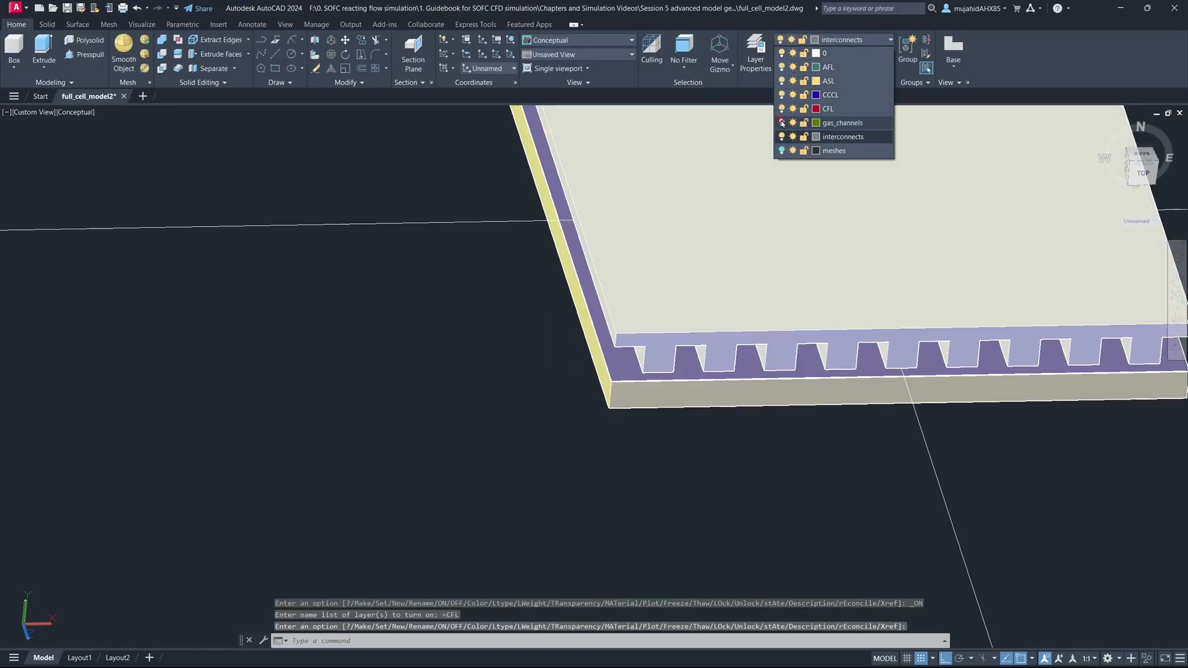
pyautogui.click(782, 122)
pyautogui.click(781, 151)
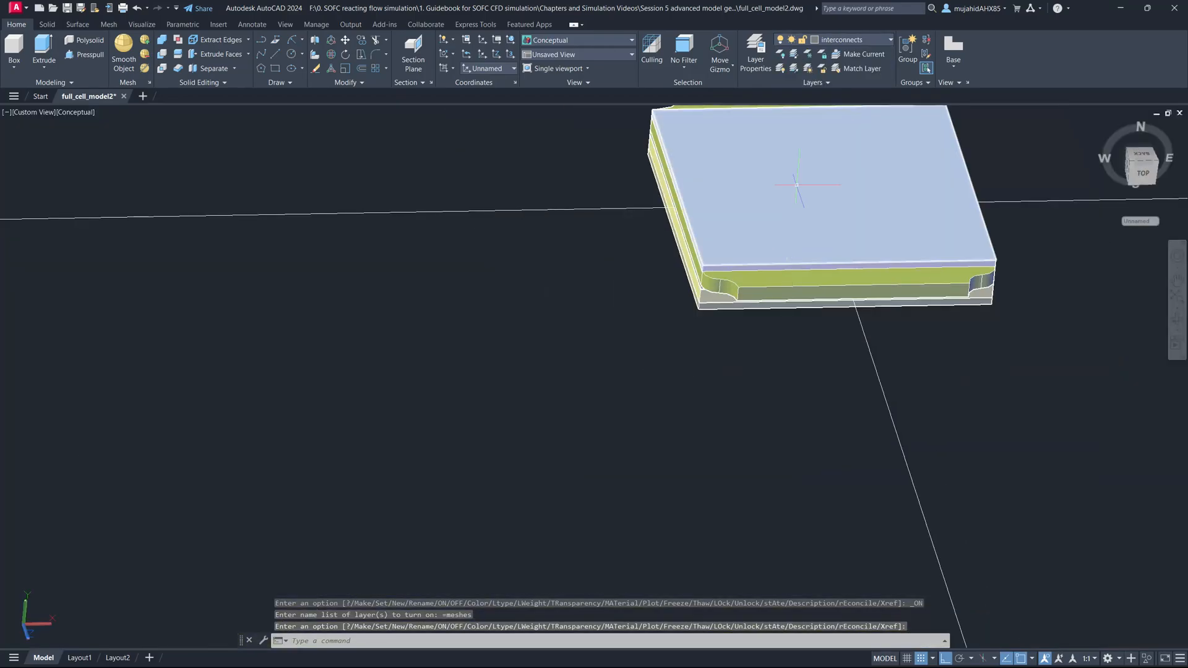
# Examine the complete cell stack with all layers displayed, viewing its sides and top.
pyautogui.click(860, 40)
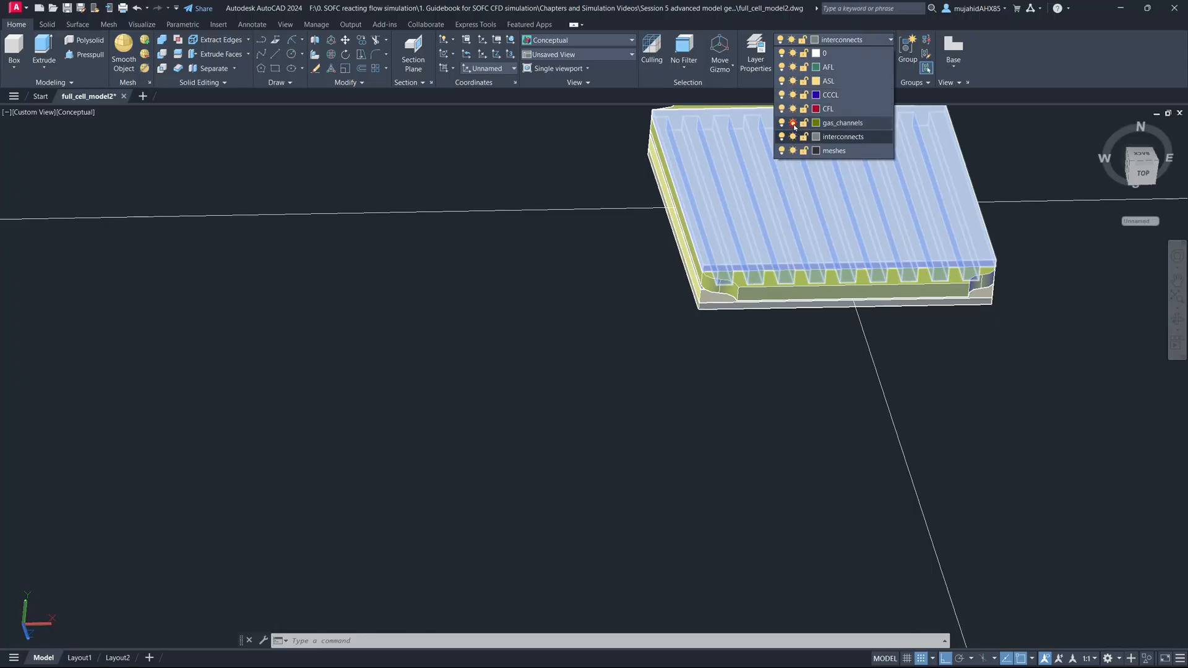
pyautogui.click(772, 295)
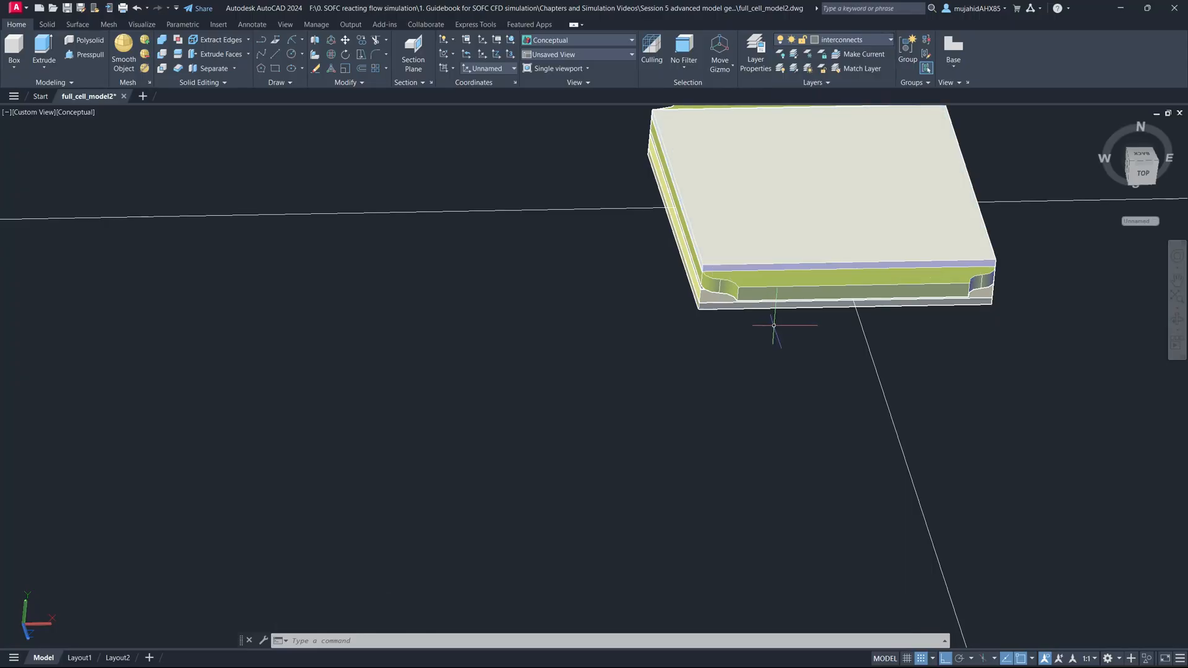
pyautogui.keyDown('shift'); pyautogui.moveTo(789, 310); pyautogui.dragTo(817, 220, button='middle'); pyautogui.keyUp('shift')
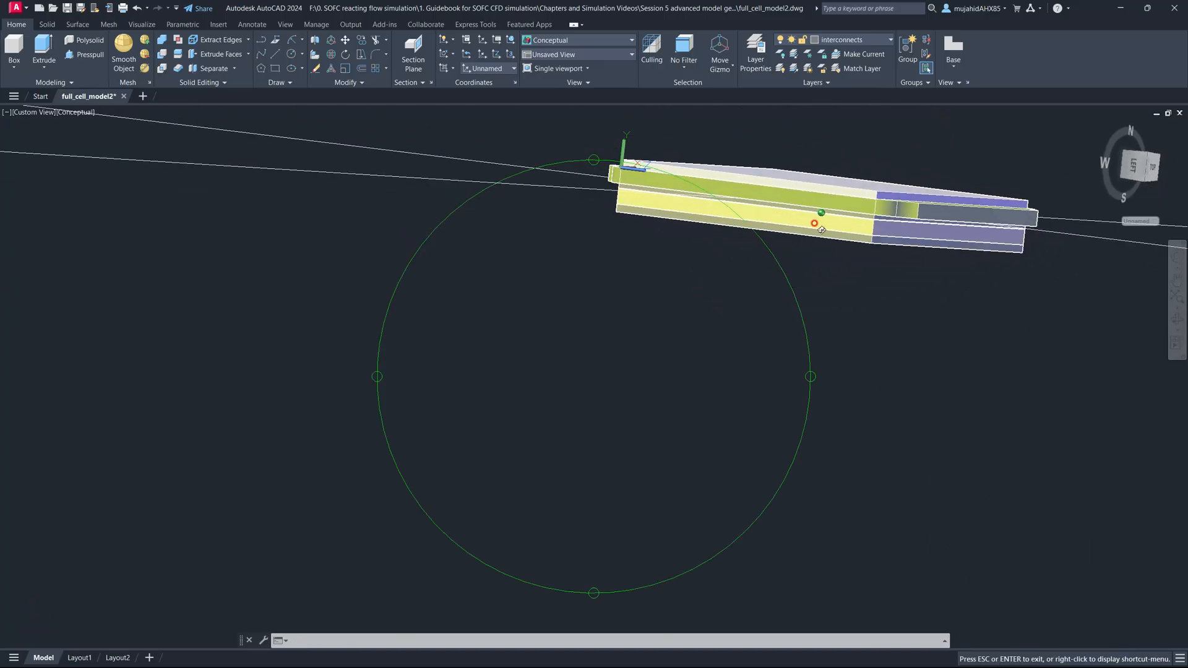
pyautogui.keyDown('shift'); pyautogui.moveTo(668, 246); pyautogui.dragTo(572, 261, button='middle'); pyautogui.keyUp('shift')
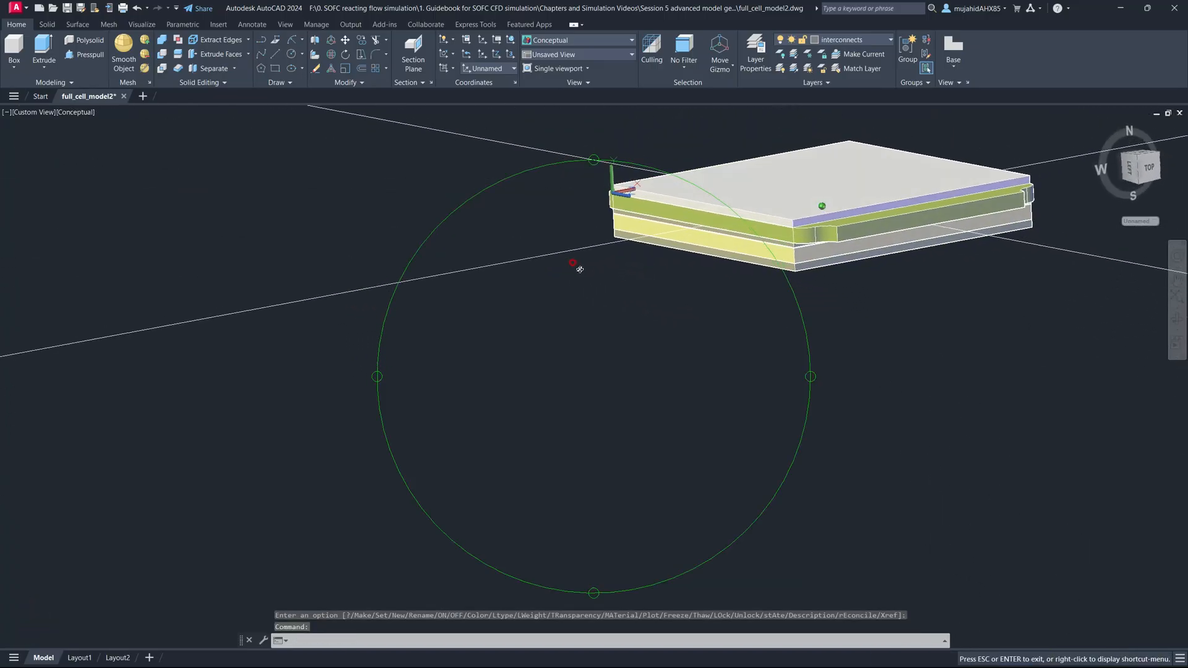
pyautogui.scroll(4, 732, 199)
pyautogui.scroll(-9, 732, 199)
pyautogui.keyDown('ctrl'); pyautogui.keyDown('shift'); pyautogui.moveTo(692, 168); pyautogui.dragTo(729, 111, button='middle'); pyautogui.keyUp('shift'); pyautogui.keyUp('ctrl')
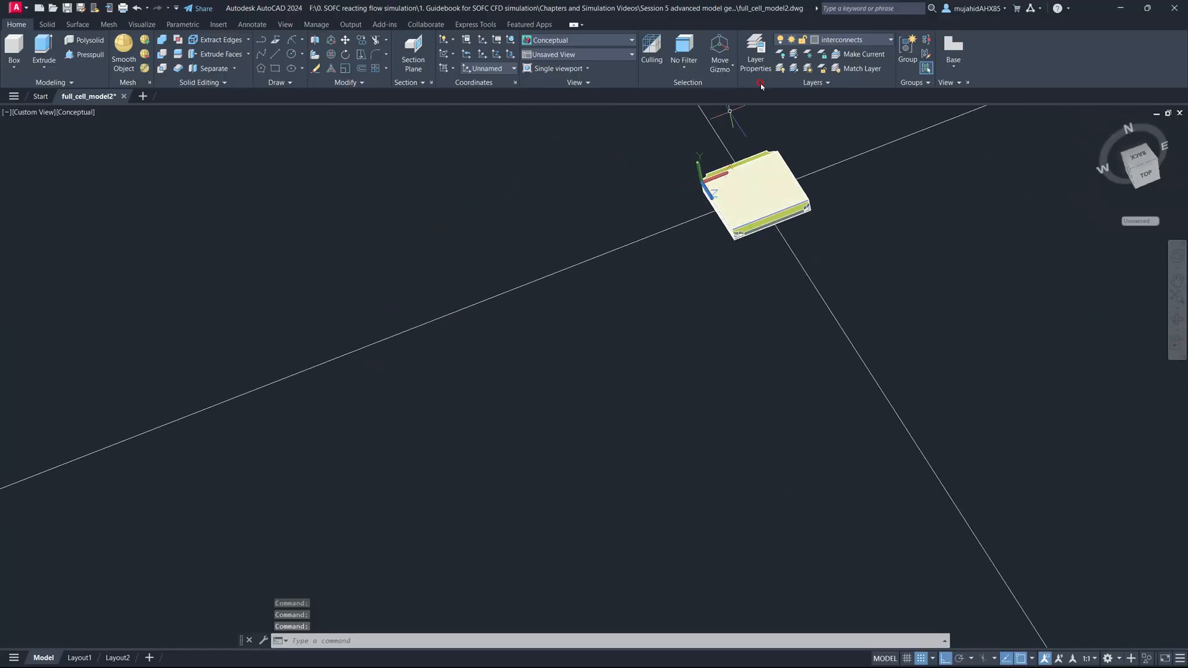
# Turn layer 0 off to check which parts it holds, and turn it back on as the current layer.
pyautogui.click(889, 38)
pyautogui.click(781, 50)
pyautogui.click(723, 245)
pyautogui.keyDown('shift'); pyautogui.moveTo(723, 245); pyautogui.dragTo(759, 247, button='middle'); pyautogui.keyUp('shift')
pyautogui.press('Escape')
pyautogui.press('Escape')
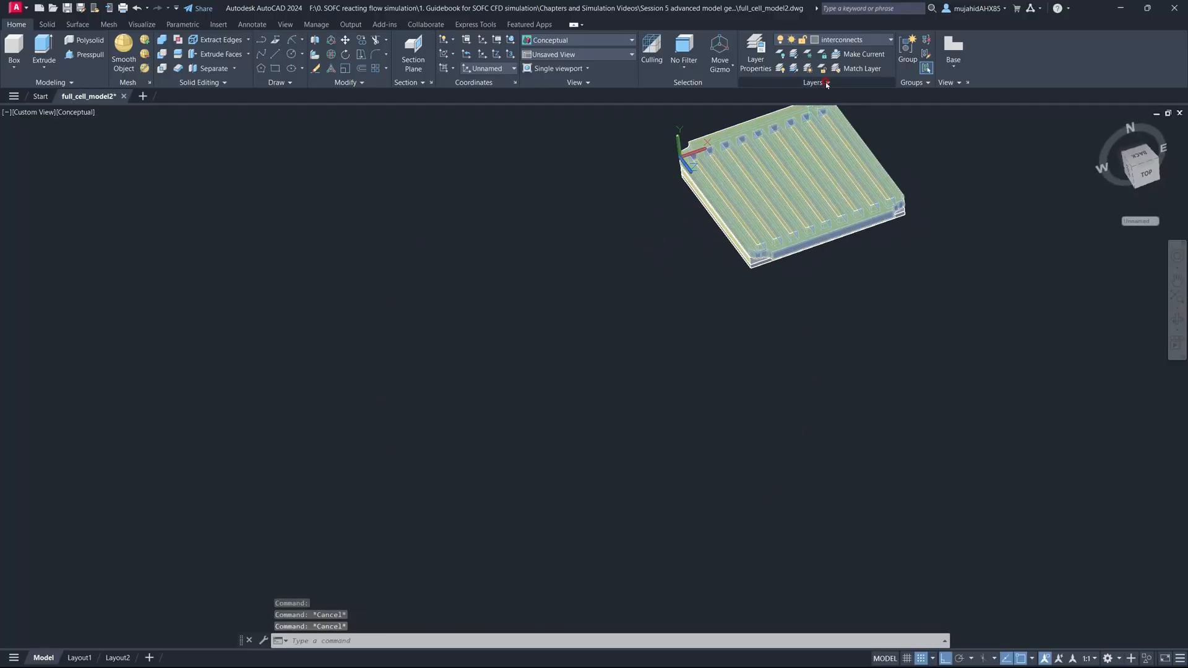
pyautogui.click(879, 39)
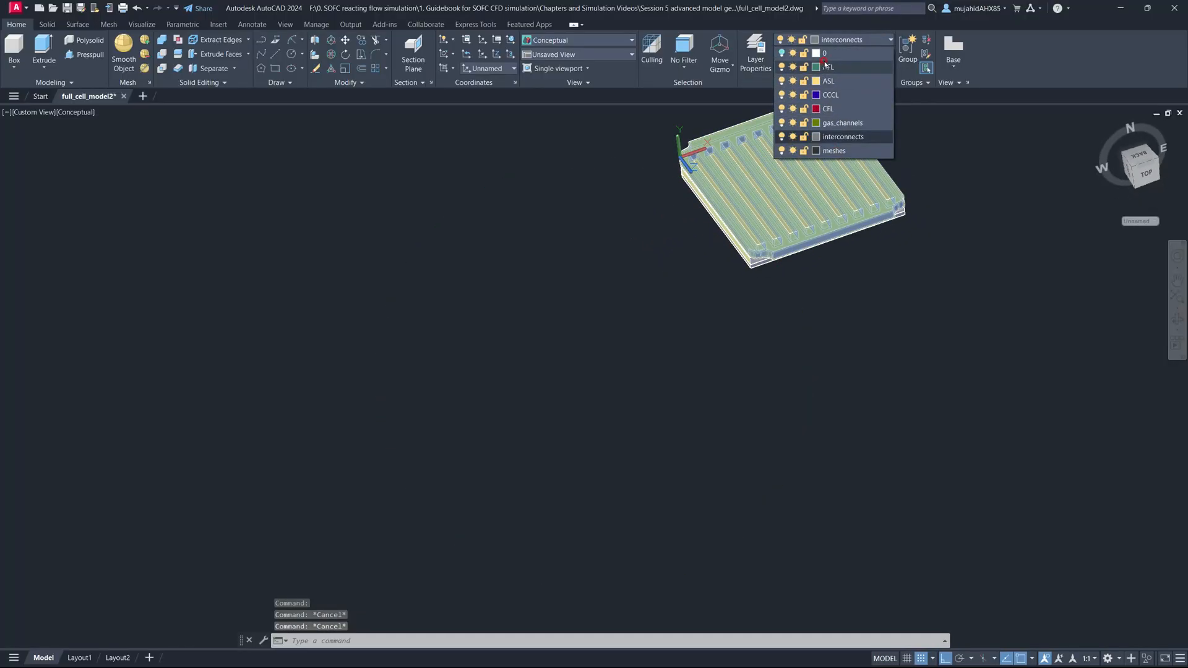
pyautogui.click(782, 54)
pyautogui.click(824, 53)
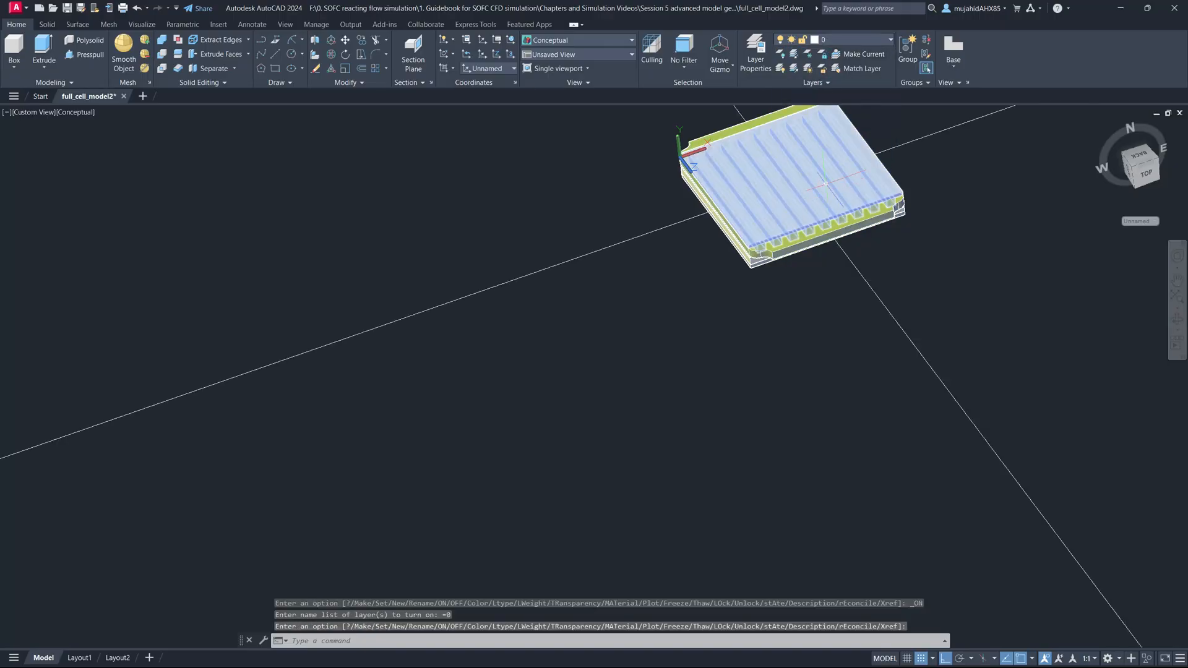
# Move the united ribbed plate on top of the cell to the interconnects layer and clear the selection.
pyautogui.click(868, 45)
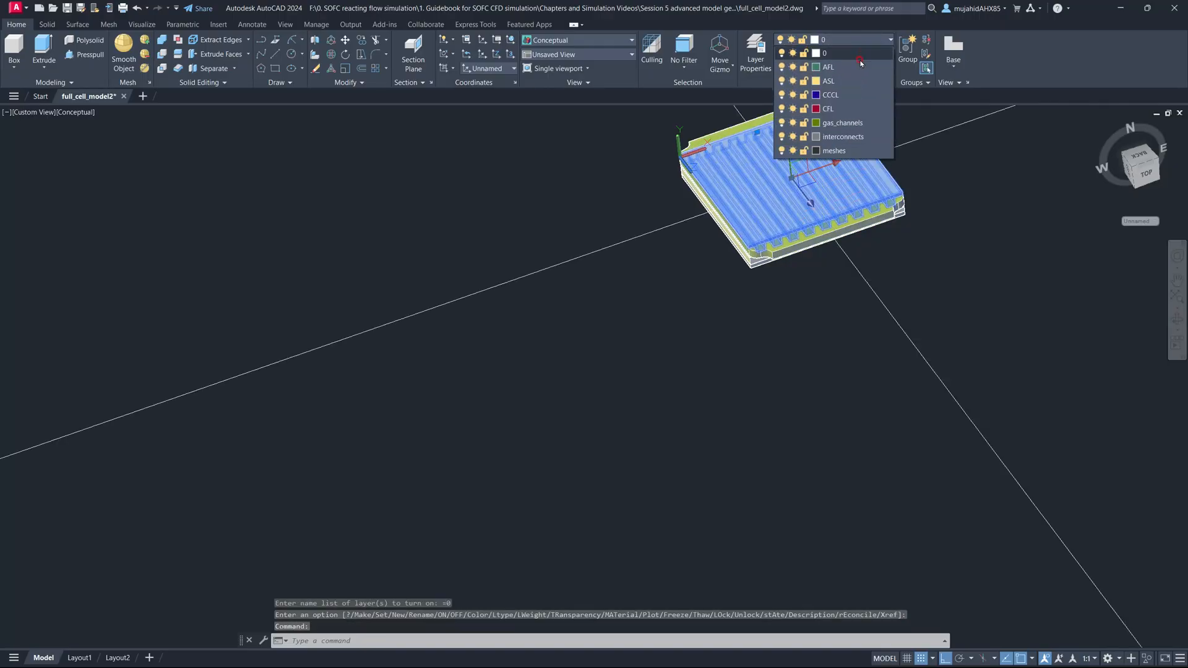
pyautogui.click(842, 133)
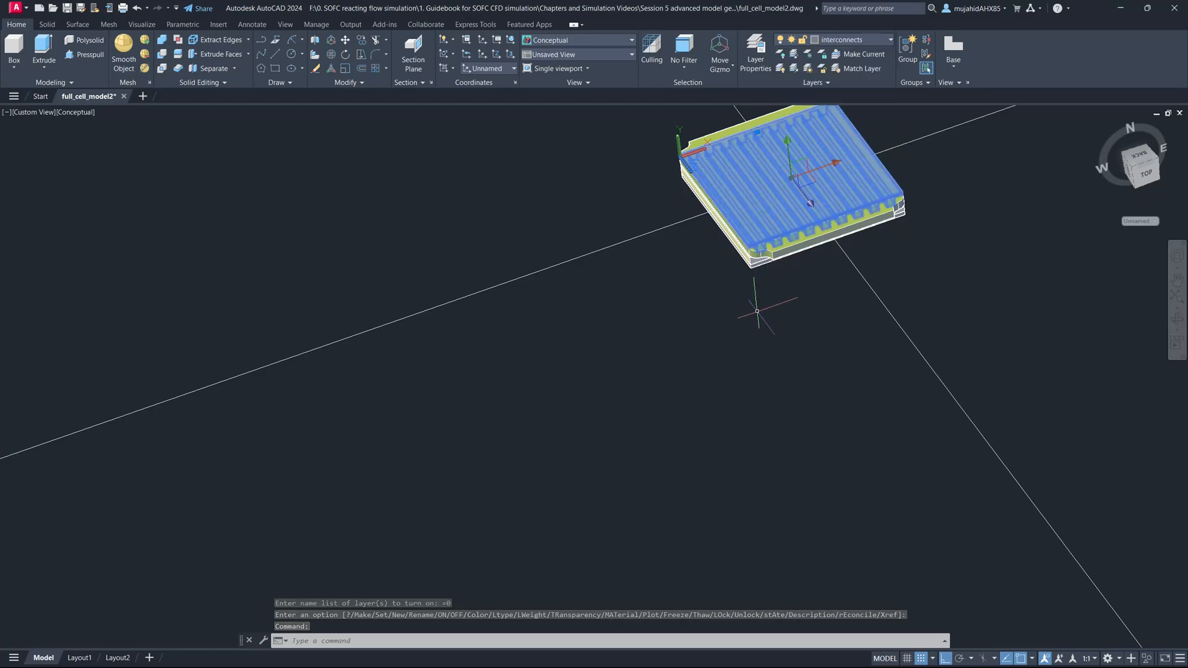
pyautogui.press('Escape')
pyautogui.press('Escape')
# Turn off layer 0 and make interconnects the current layer.
pyautogui.click(835, 42)
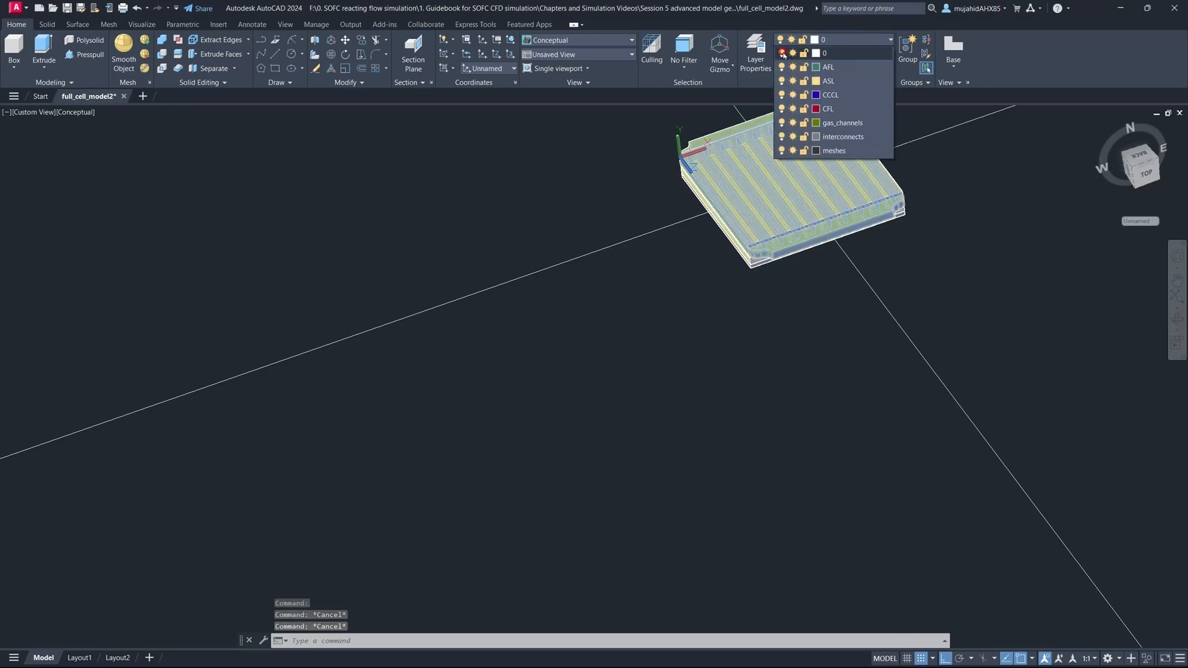
pyautogui.click(782, 52)
pyautogui.click(579, 331)
pyautogui.click(863, 40)
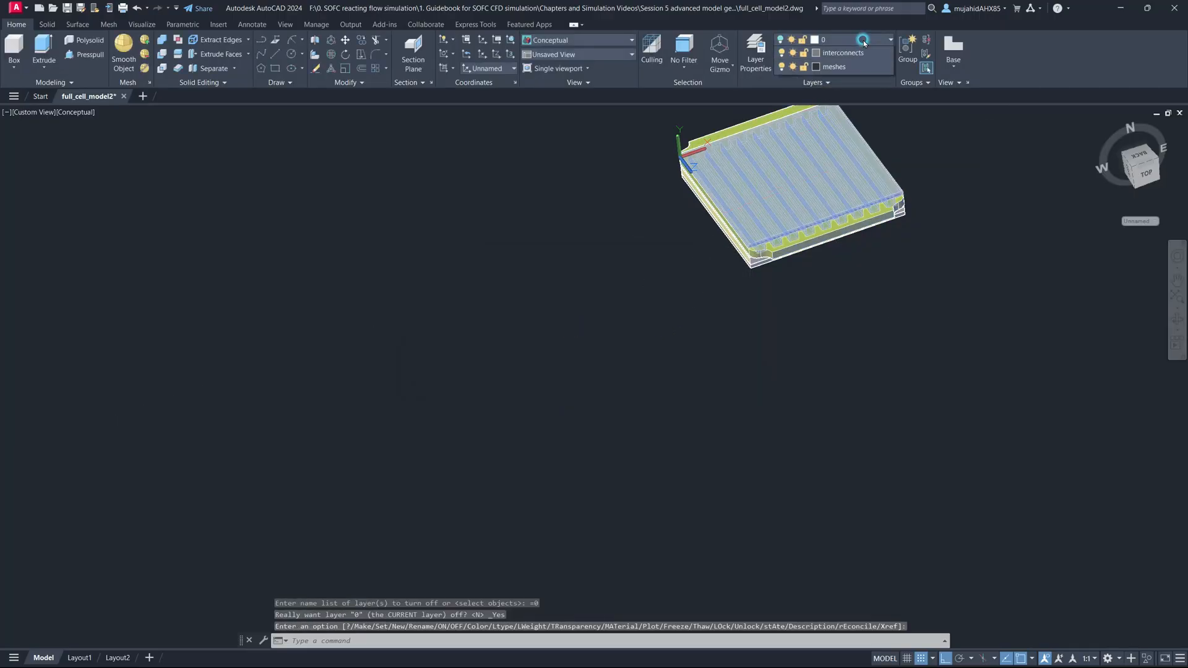
pyautogui.click(853, 137)
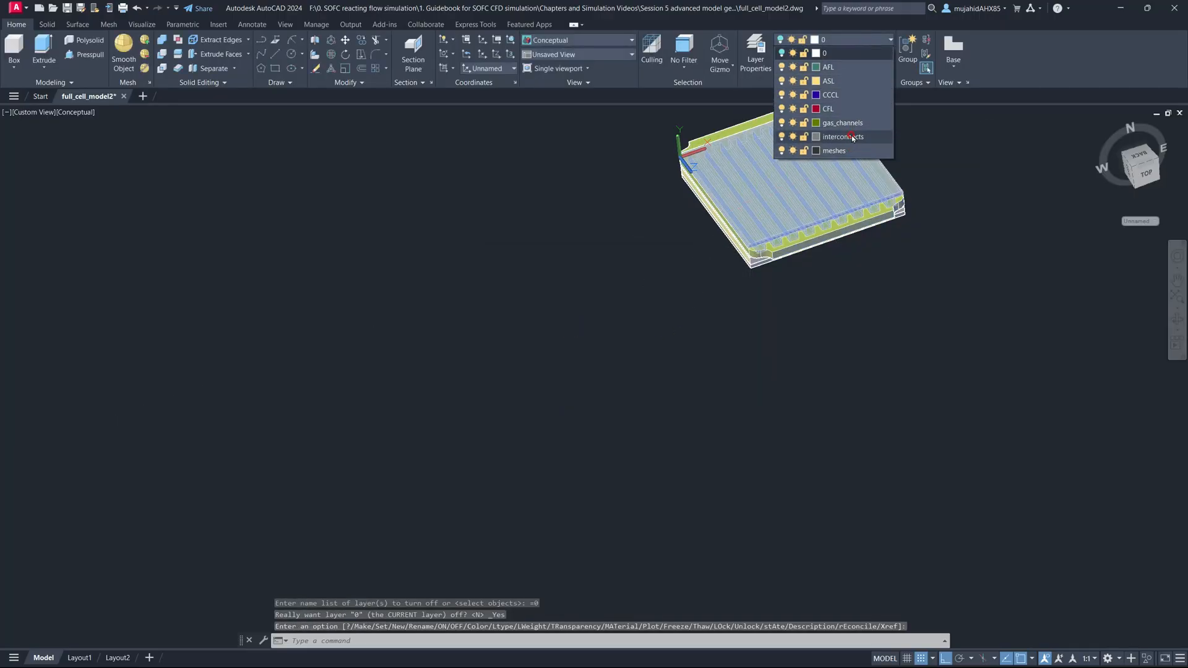
# Examine the assembled cell from several sides, checking how the ribbed interconnect plate sits in the gas channel body.
pyautogui.keyDown('shift'); pyautogui.moveTo(816, 217); pyautogui.dragTo(843, 159, button='middle'); pyautogui.keyUp('shift')
pyautogui.keyDown('shift'); pyautogui.moveTo(742, 228); pyautogui.dragTo(671, 206, button='middle'); pyautogui.keyUp('shift')
pyautogui.scroll(3, 776, 190)
pyautogui.scroll(-5, 776, 189)
pyautogui.scroll(7, 670, 206)
pyautogui.keyDown('shift'); pyautogui.moveTo(644, 326); pyautogui.dragTo(544, 358, button='middle'); pyautogui.keyUp('shift')
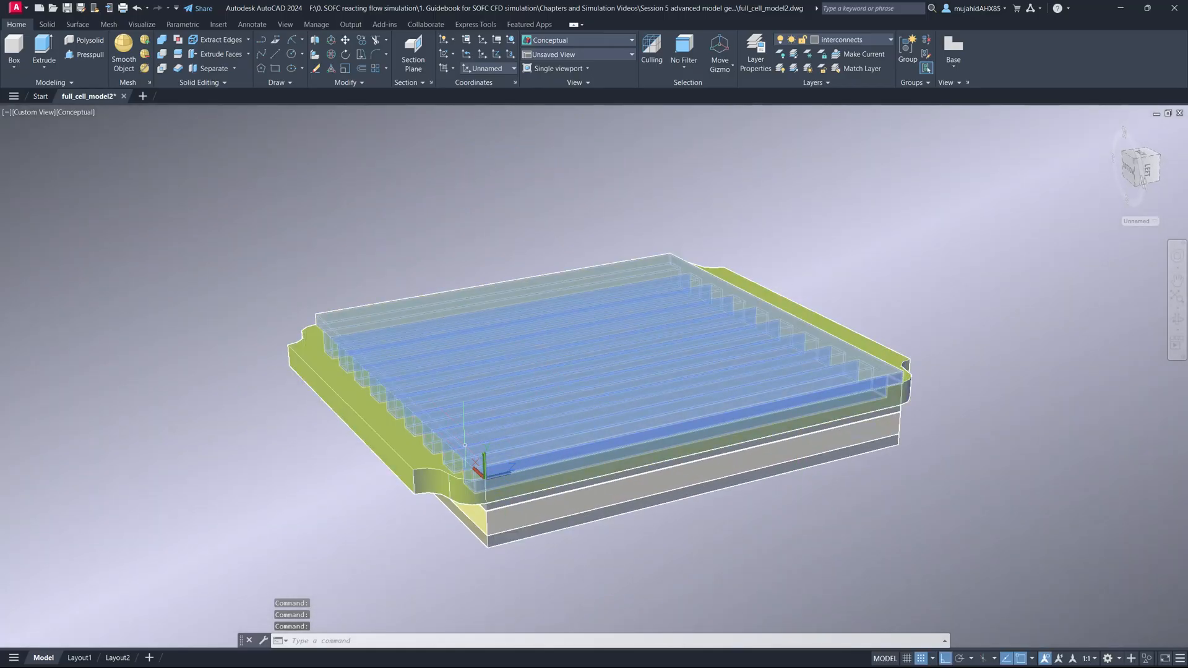
pyautogui.scroll(-2, 526, 504)
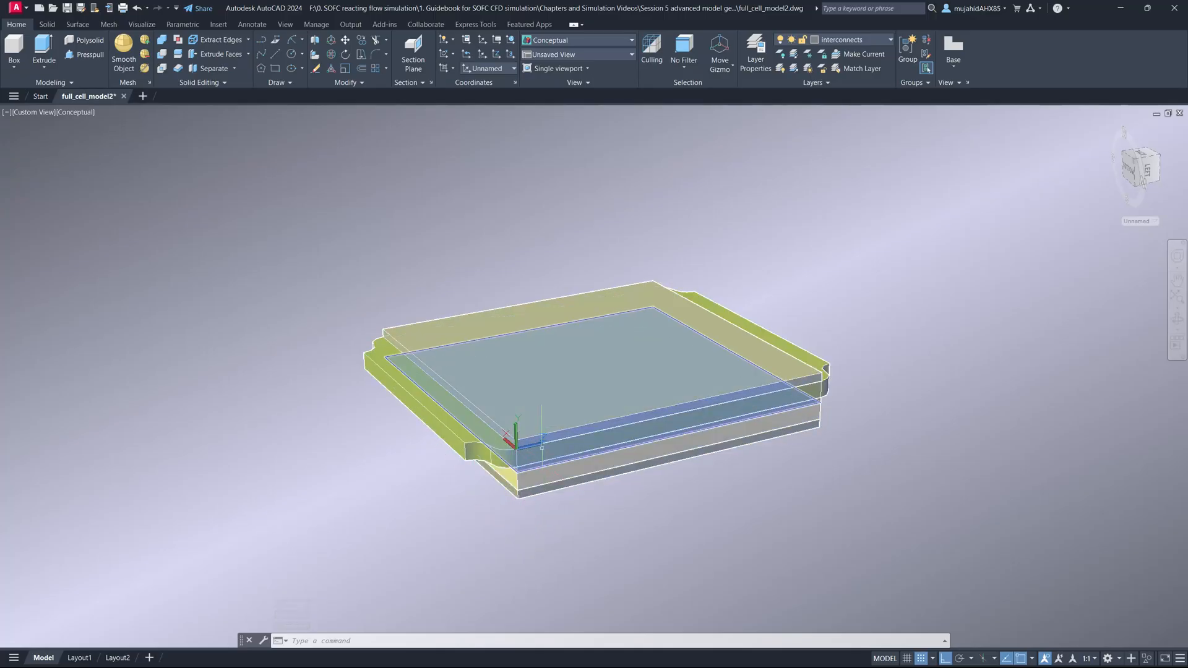
pyautogui.scroll(-3, 527, 462)
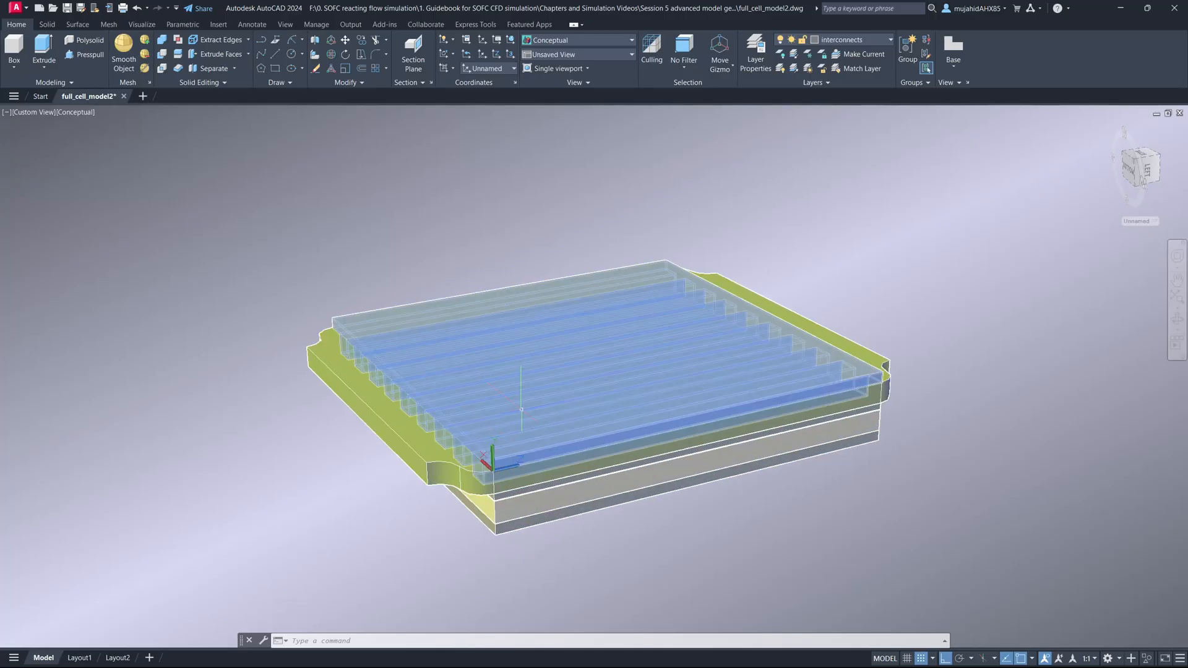
pyautogui.keyDown('ctrl'); pyautogui.keyDown('shift'); pyautogui.moveTo(537, 459); pyautogui.dragTo(557, 398, button='middle'); pyautogui.keyUp('shift'); pyautogui.keyUp('ctrl')
pyautogui.scroll(2, 562, 421)
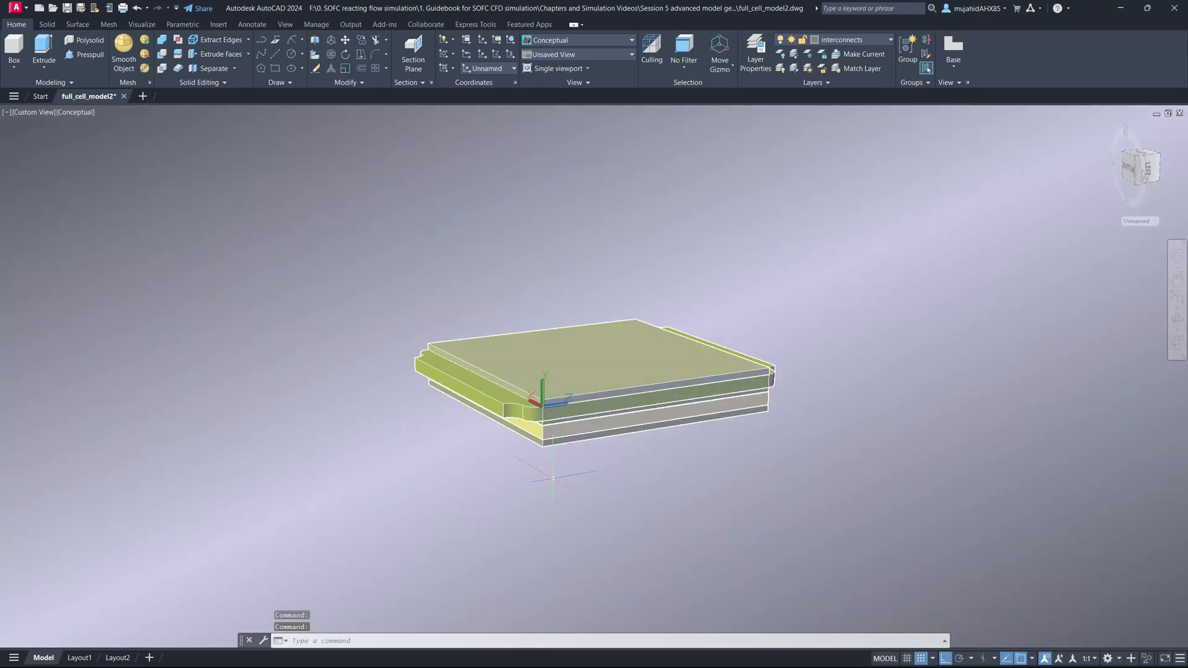
# Reset the coordinate system to World so its origin sits on the cell's corner.
pyautogui.scroll(1, 553, 464)
pyautogui.keyDown('ctrl'); pyautogui.keyDown('shift'); pyautogui.moveTo(545, 481); pyautogui.dragTo(500, 487, button='middle'); pyautogui.keyUp('shift'); pyautogui.keyUp('ctrl')
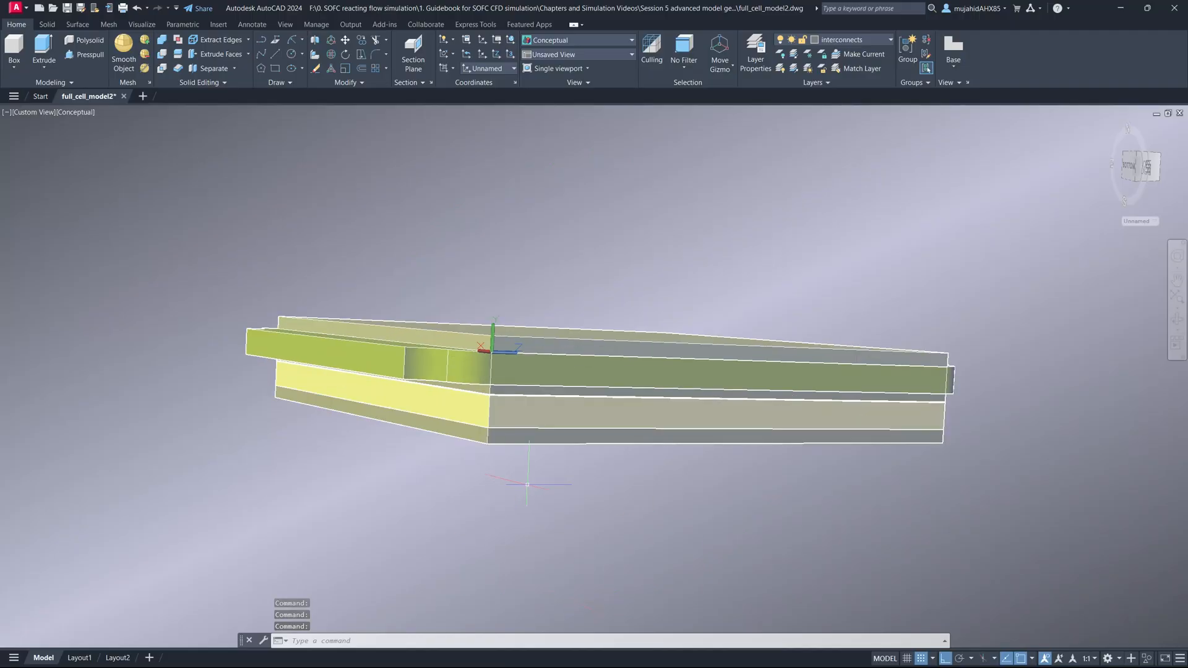
pyautogui.keyDown('ctrl'); pyautogui.keyDown('shift'); pyautogui.moveTo(493, 463); pyautogui.dragTo(515, 406, button='middle'); pyautogui.keyUp('shift'); pyautogui.keyUp('ctrl')
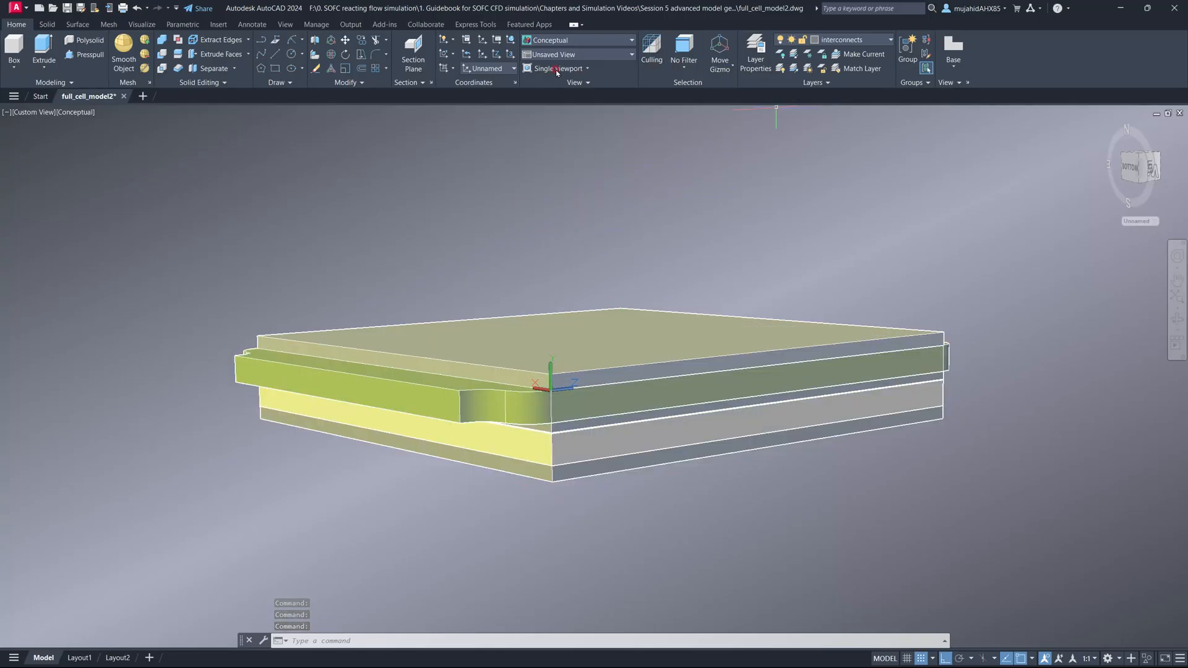
pyautogui.click(508, 40)
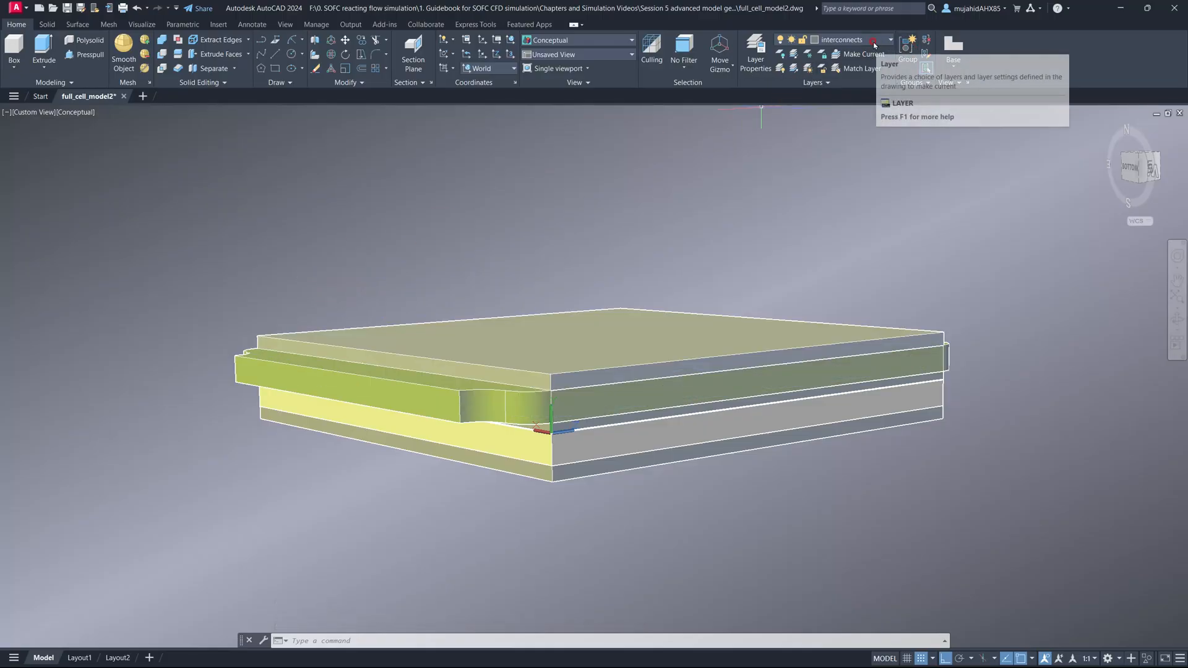
pyautogui.write('mi')
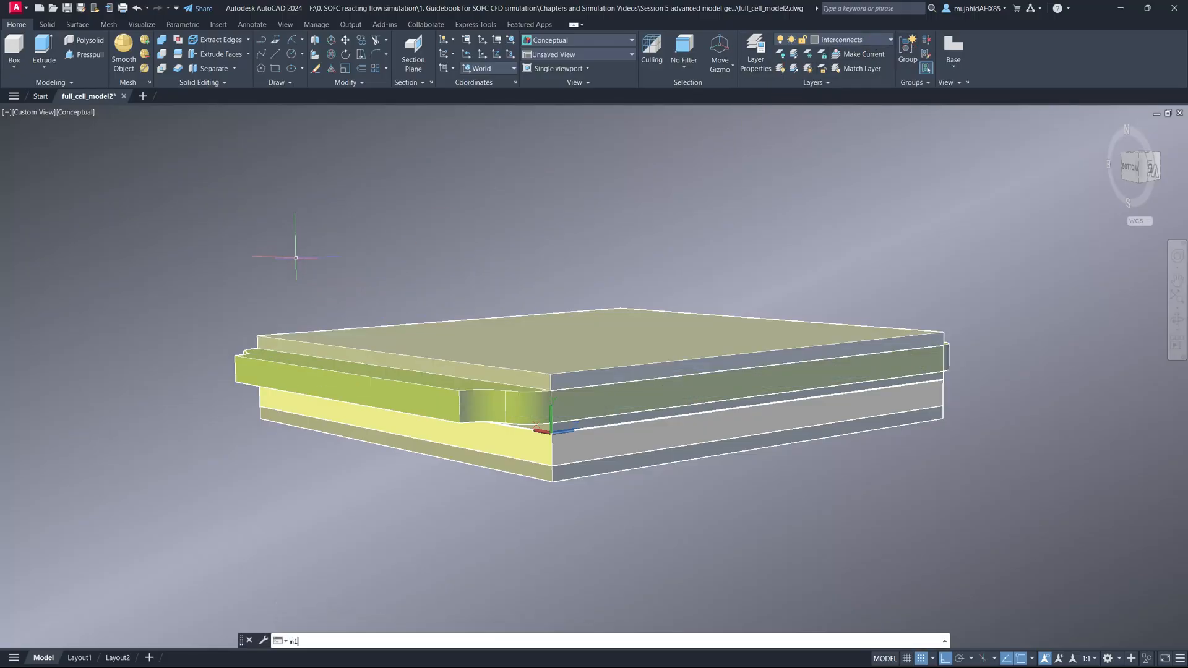
pyautogui.write('rror')
pyautogui.press('Return')
pyautogui.click(396, 319)
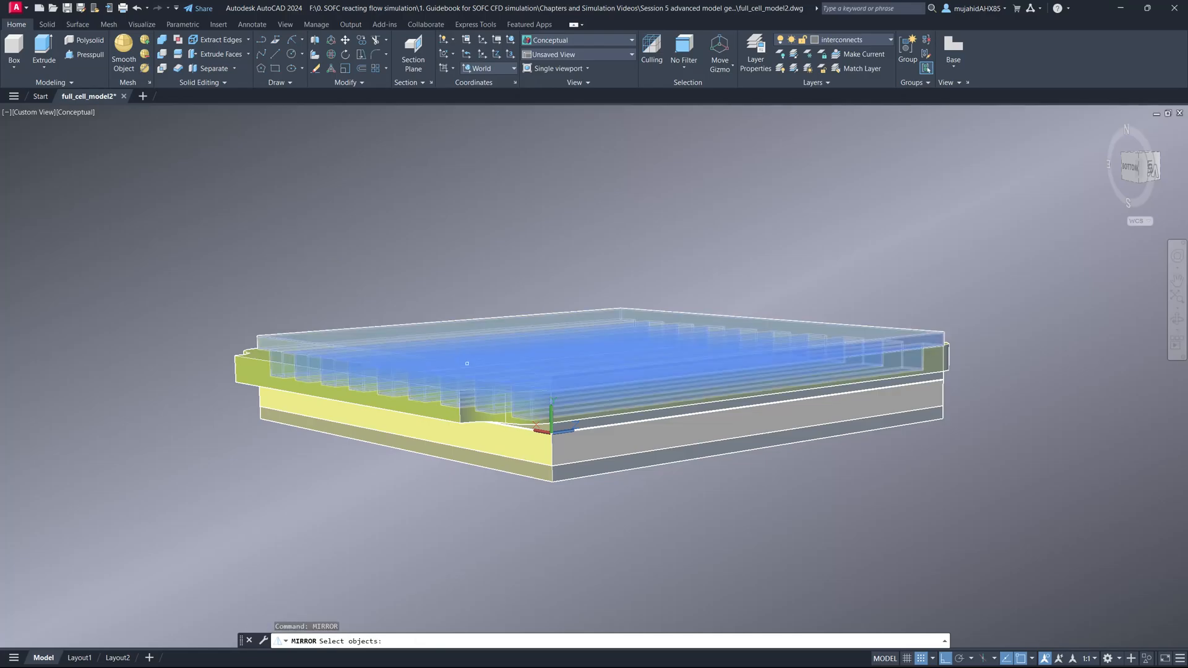
pyautogui.click(242, 363)
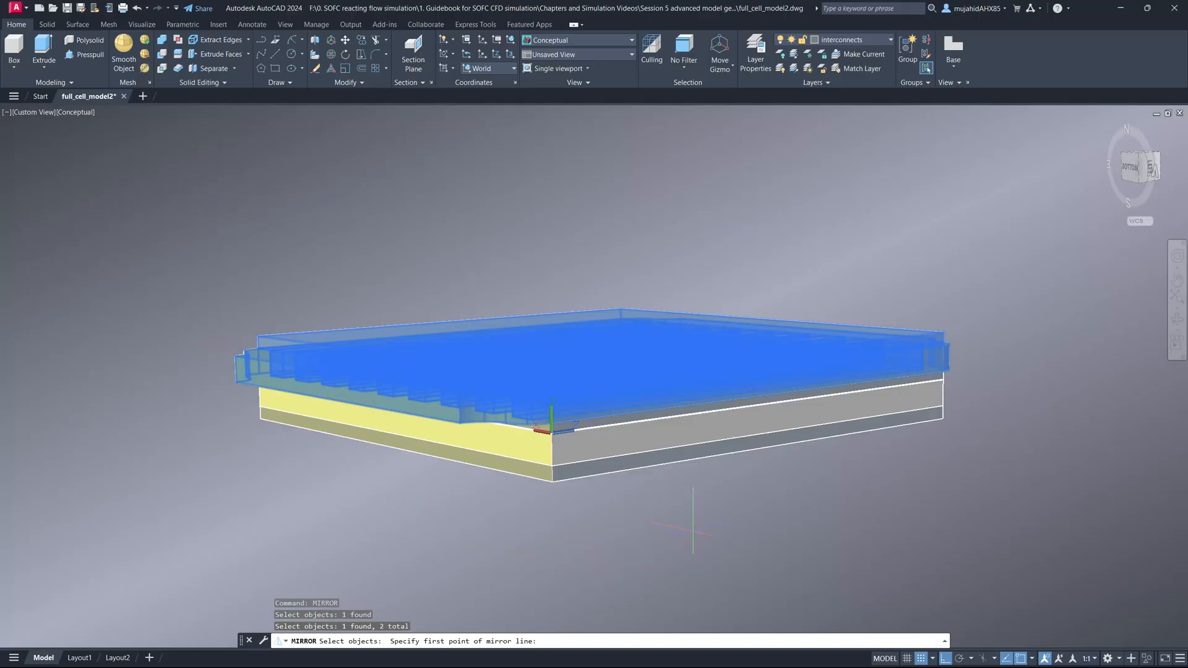
pyautogui.press('Return')
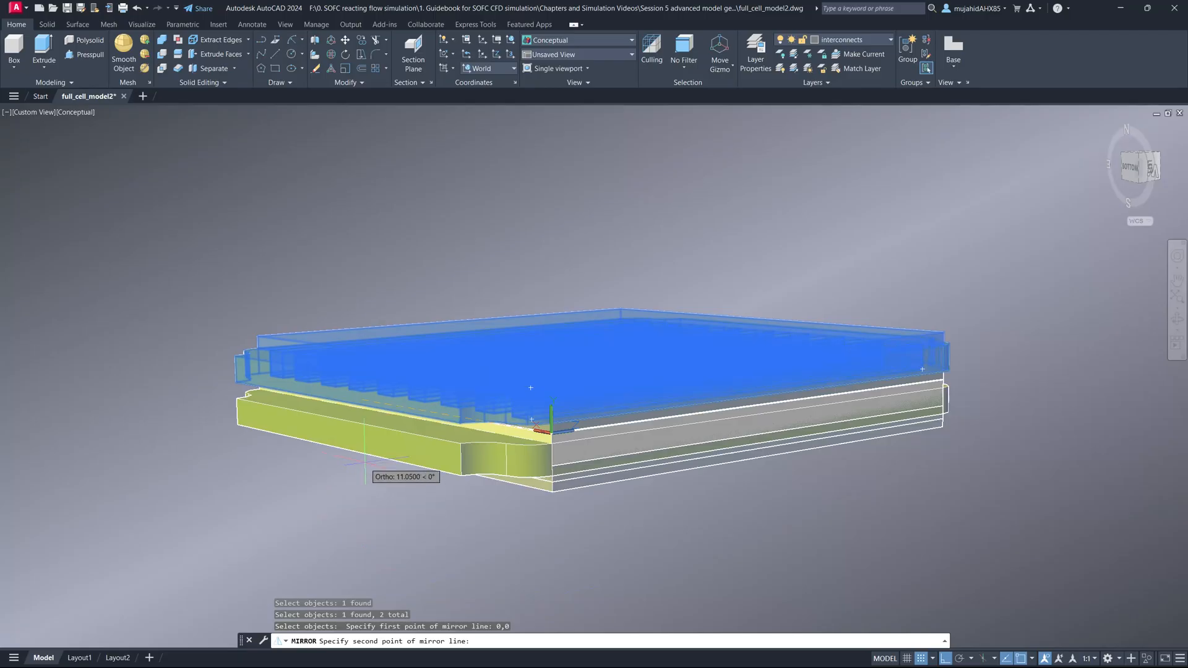
pyautogui.press('Escape')
pyautogui.press('Escape')
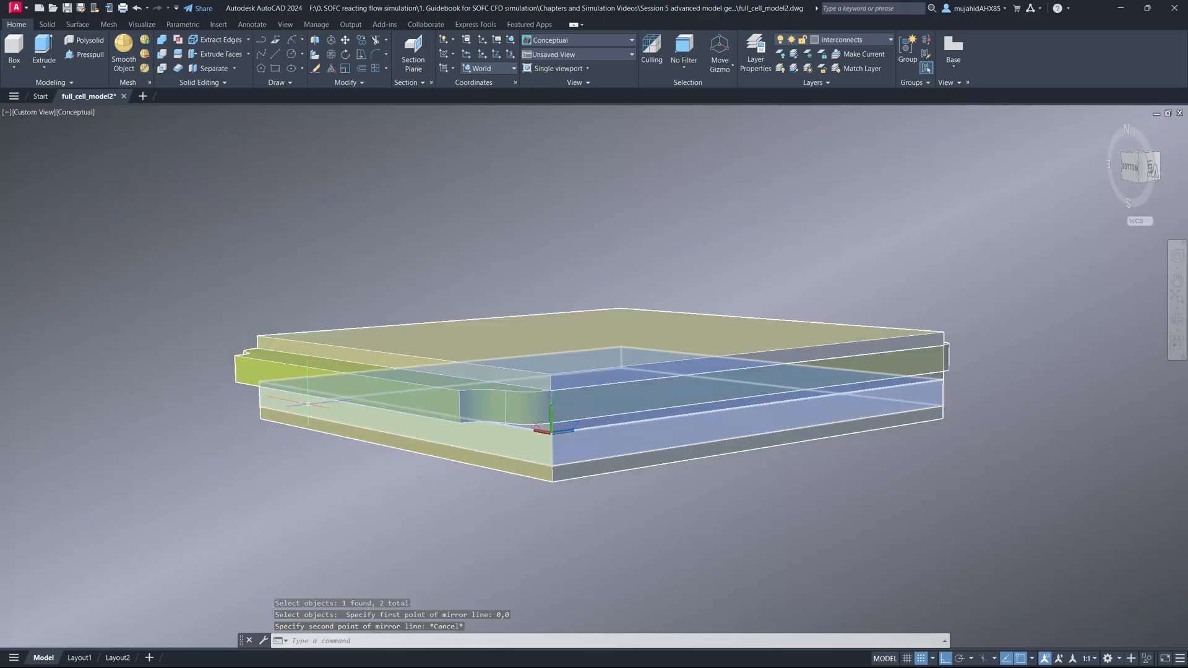
# Move the UCS origin down to the bottom front corner of the lowest cell layer.
pyautogui.scroll(2, 562, 496)
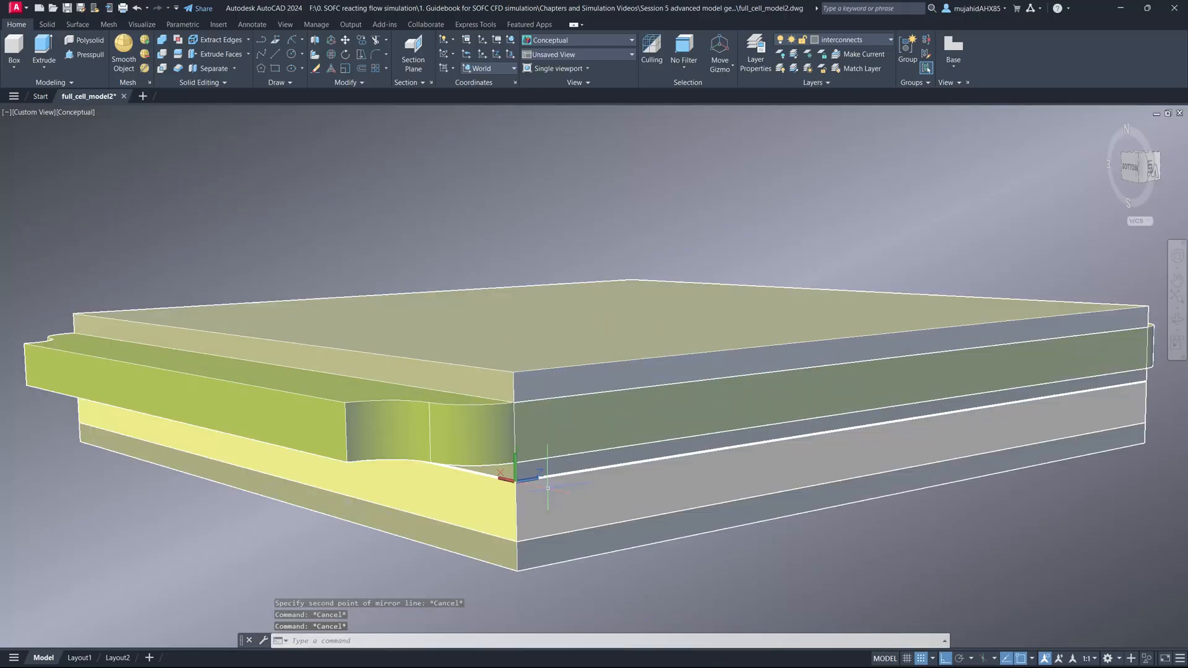
pyautogui.scroll(-5, 561, 498)
pyautogui.scroll(4, 560, 501)
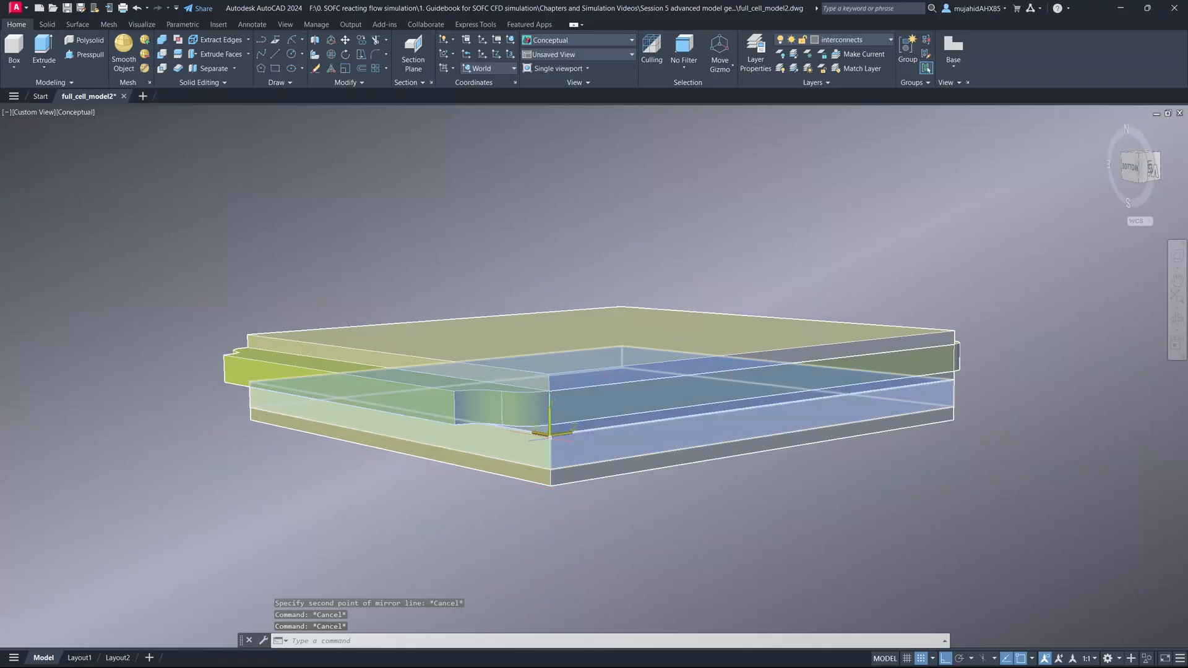
pyautogui.click(485, 57)
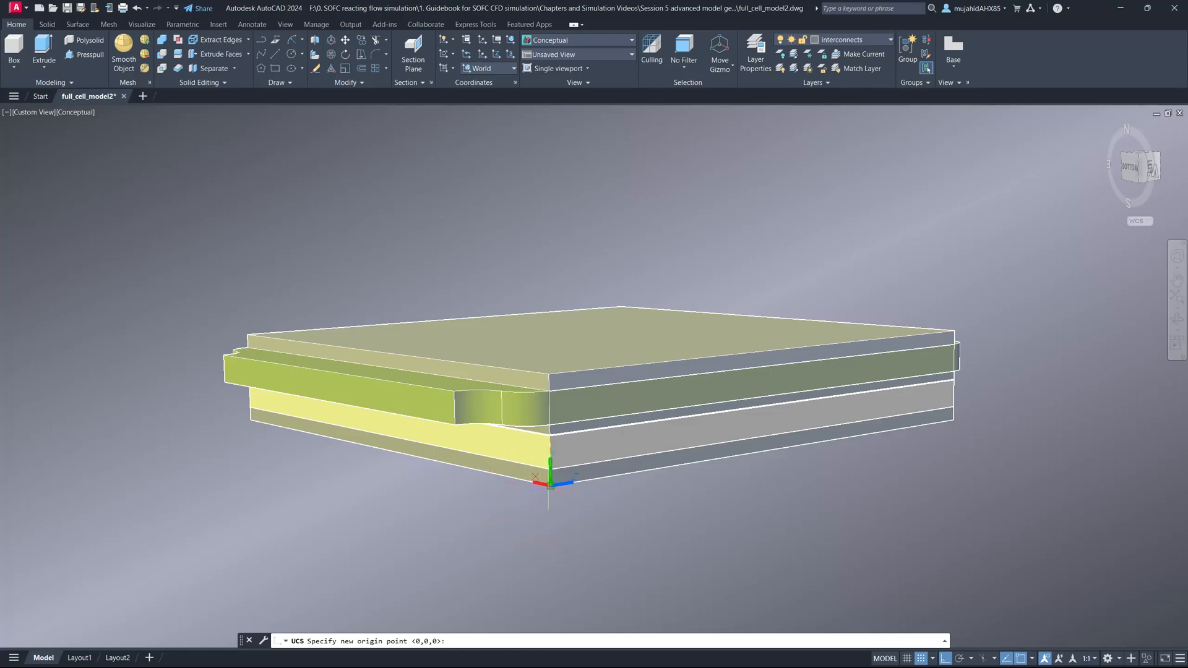
pyautogui.click(550, 484)
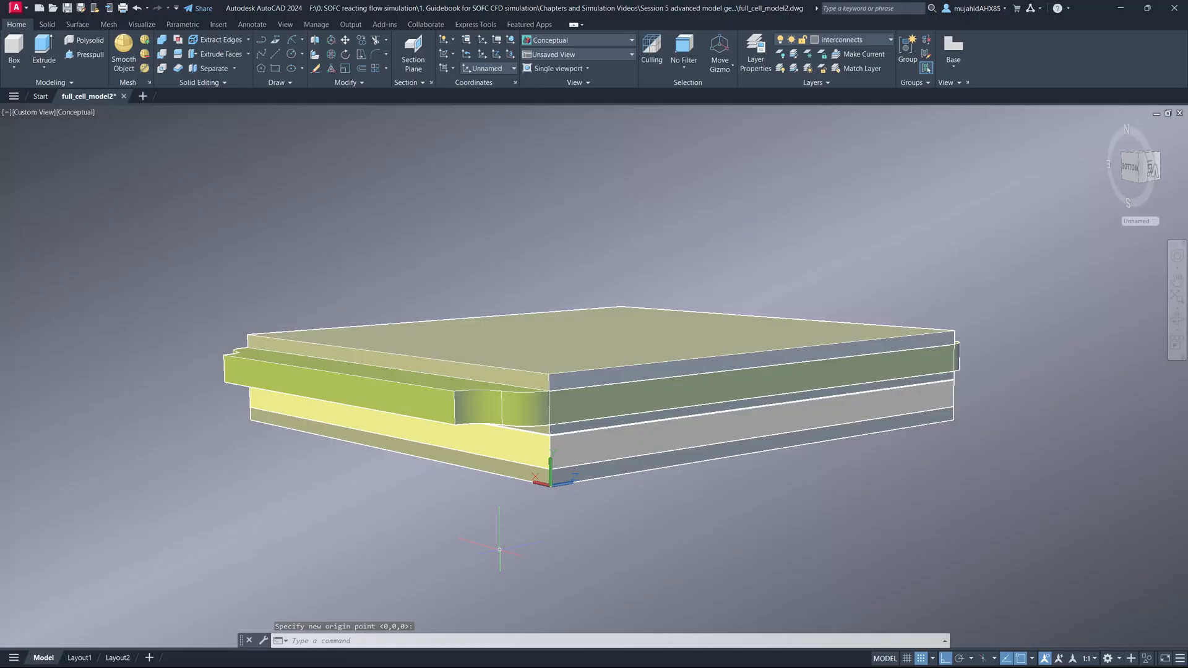
# Mirror the ribbed interconnect and the gas channel body below the cell across the X axis through 0,0, keeping the source objects.
pyautogui.write('mirror')
pyautogui.press('Return')
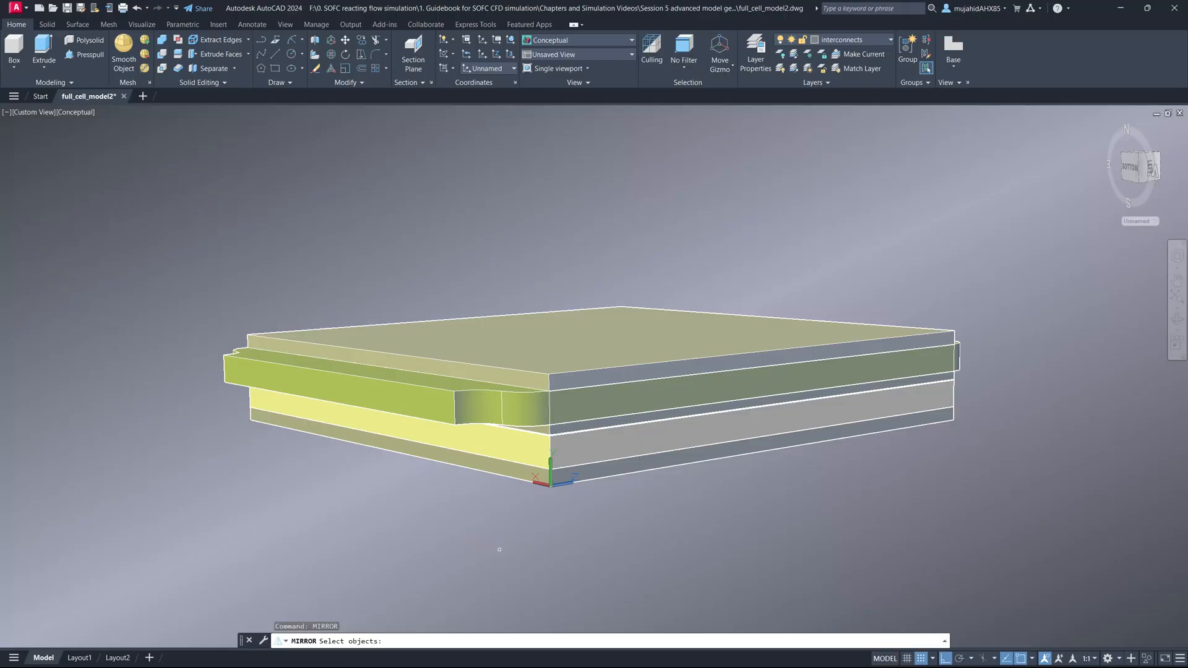
pyautogui.click(443, 390)
pyautogui.click(276, 334)
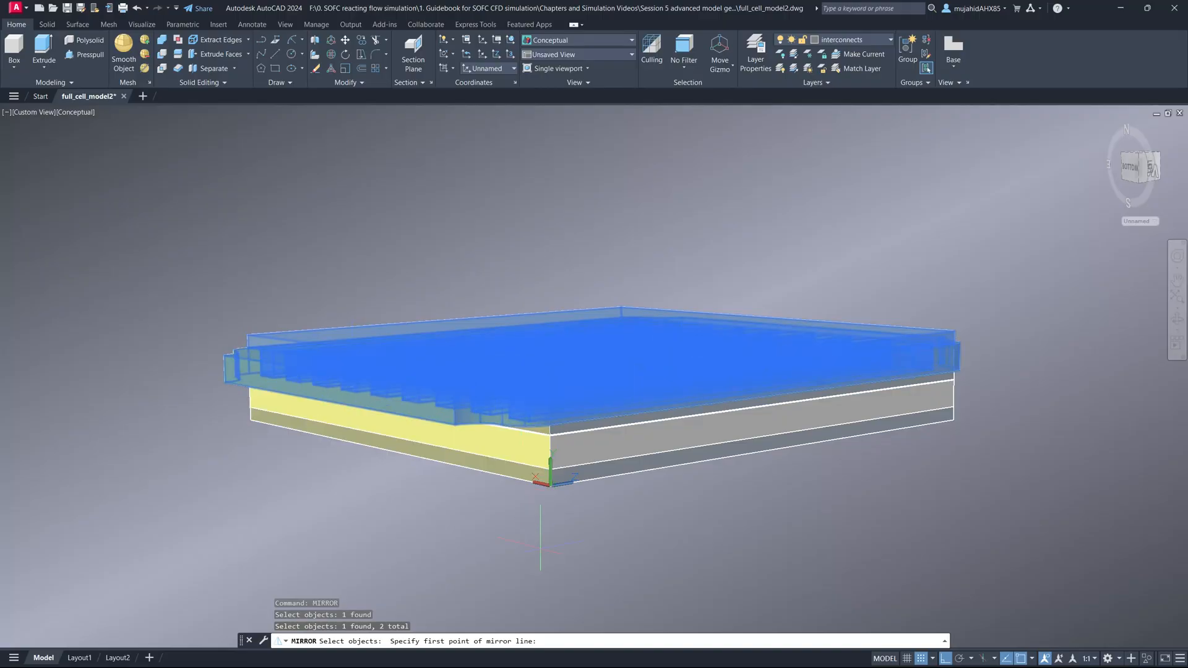
pyautogui.press('Return')
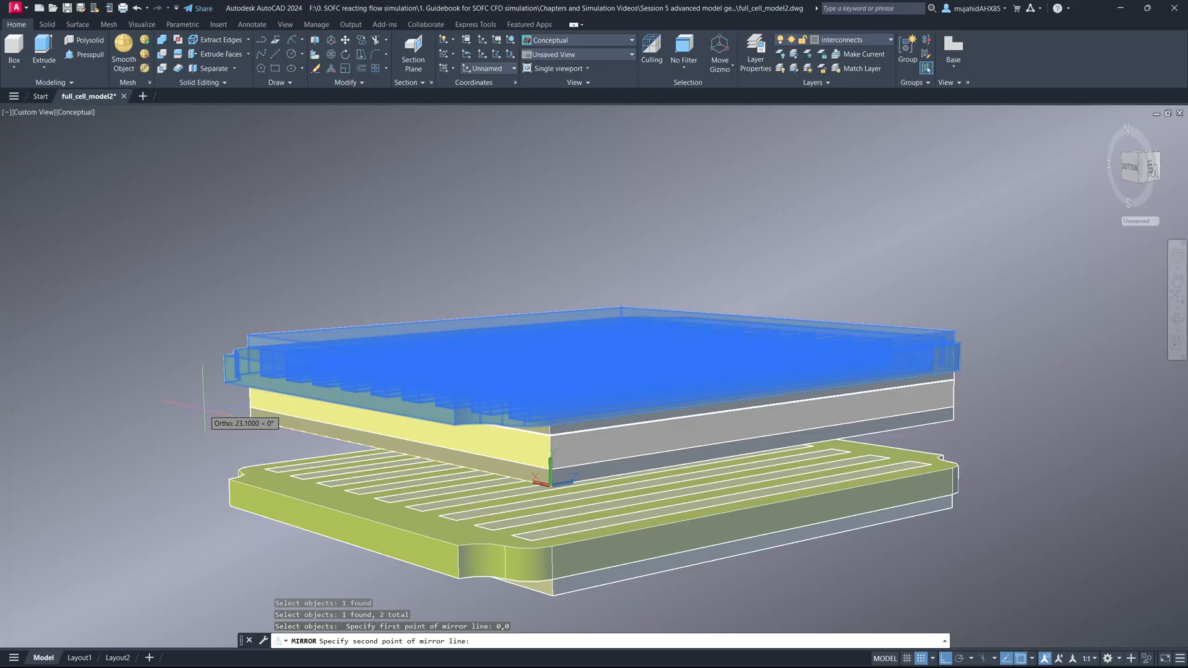
pyautogui.click(204, 410)
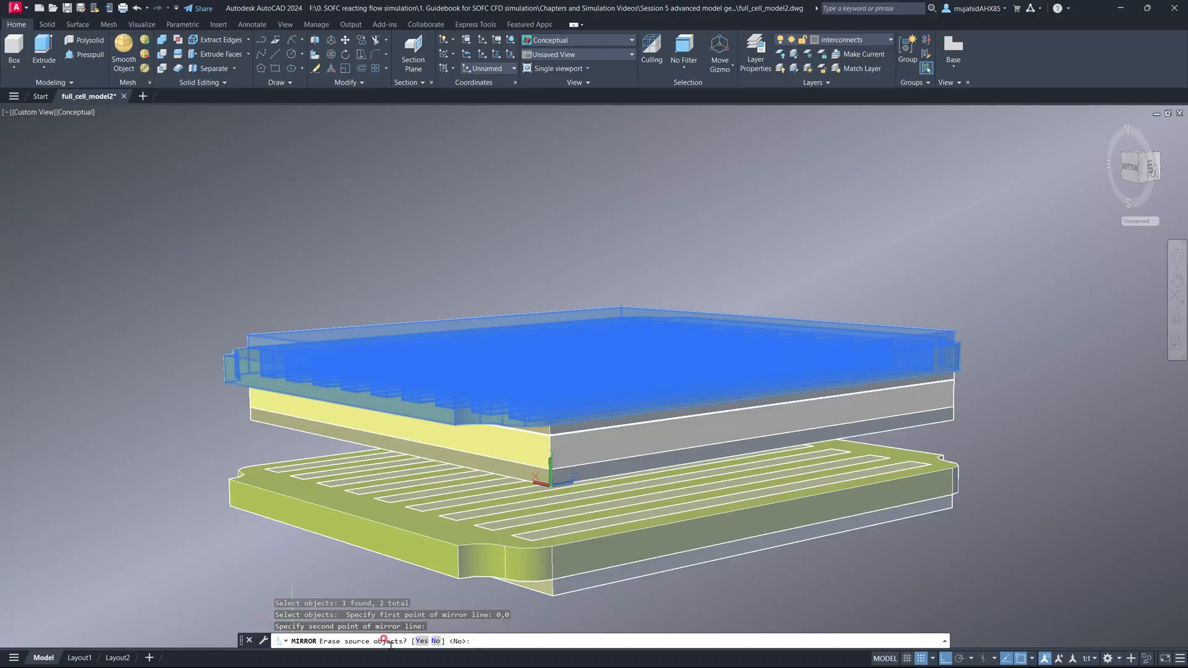
pyautogui.press('Return')
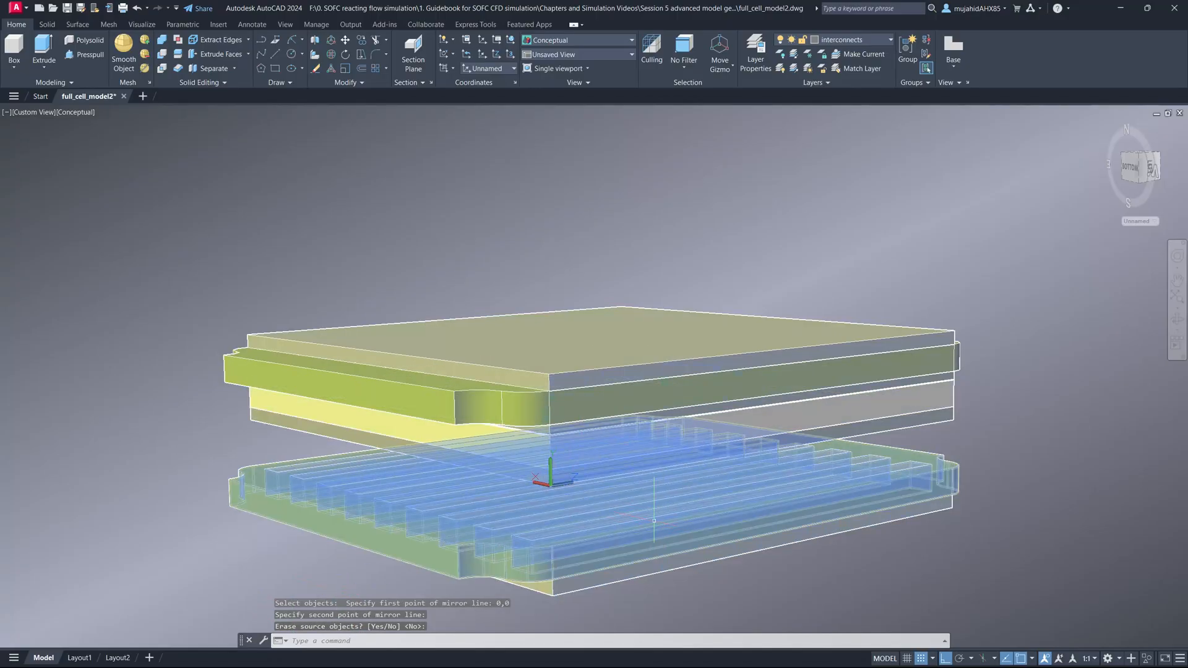
# Place the UCS origin on the front corner of the upper interconnect's top face, with the Z axis pointing up.
pyautogui.keyDown('shift'); pyautogui.moveTo(597, 471); pyautogui.dragTo(518, 428, button='middle'); pyautogui.keyUp('shift')
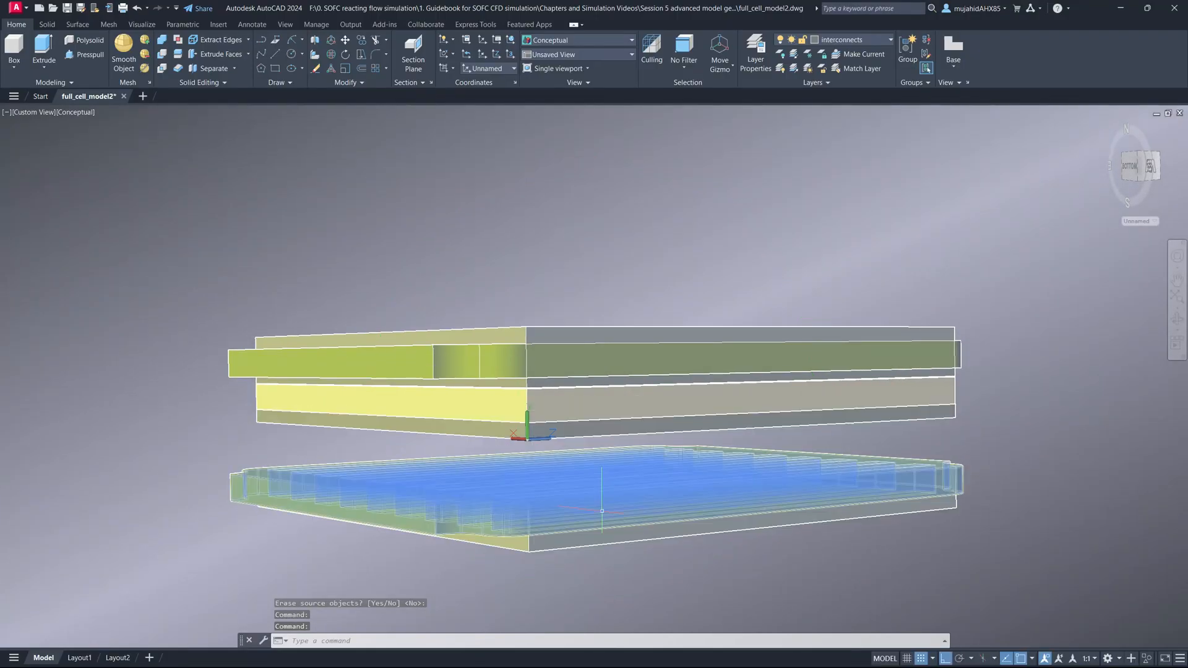
pyautogui.keyDown('shift'); pyautogui.moveTo(557, 473); pyautogui.dragTo(565, 484, button='middle'); pyautogui.keyUp('shift')
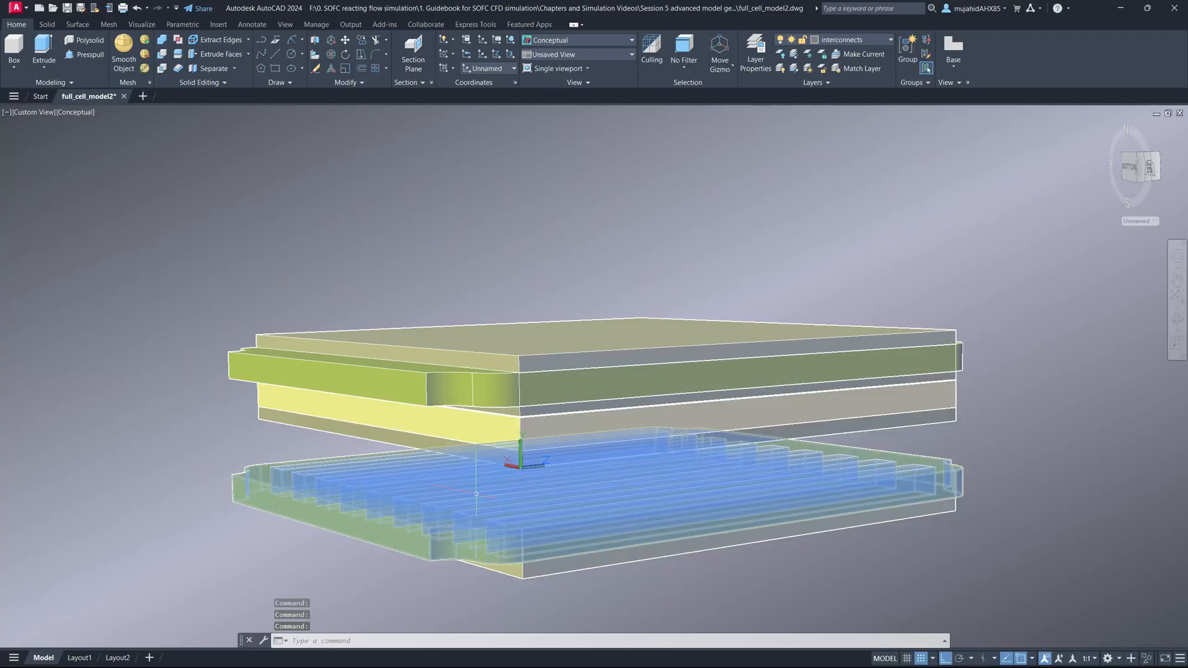
pyautogui.moveTo(568, 501)
pyautogui.keyDown('shift'); pyautogui.mouseDown(button='middle')
pyautogui.moveTo(566, 557)
pyautogui.moveTo(577, 495)
pyautogui.moveTo(565, 437)
pyautogui.moveTo(573, 542)
pyautogui.moveTo(563, 523)
pyautogui.mouseUp(button='middle'); pyautogui.keyUp('shift')
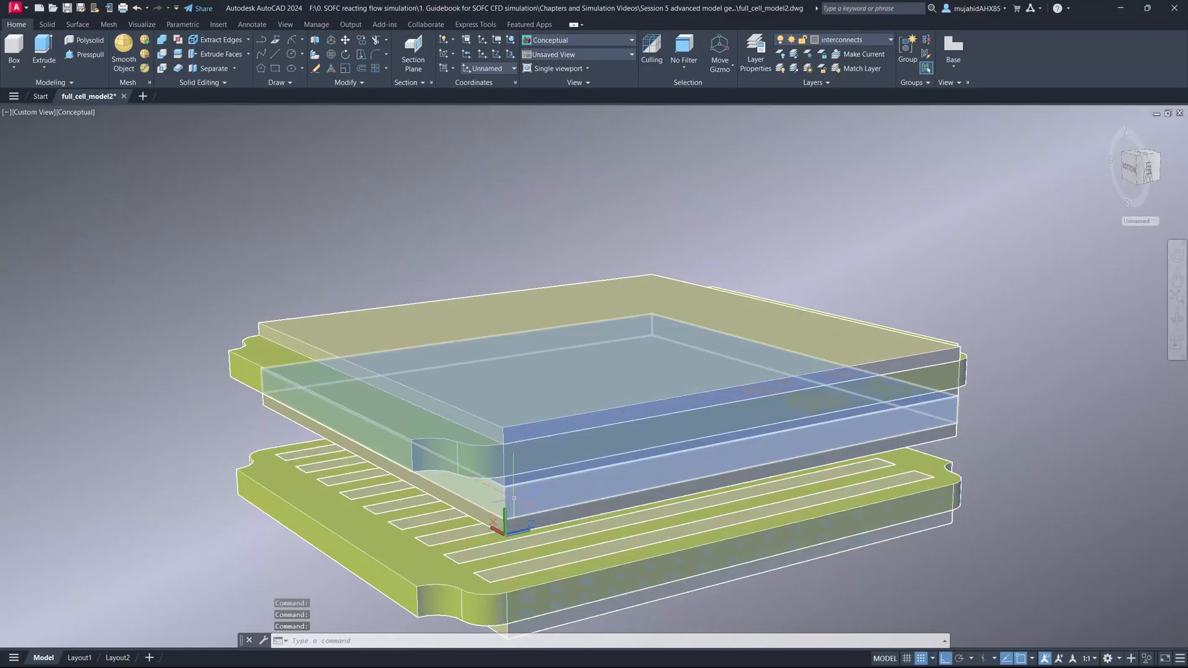
pyautogui.scroll(-2, 495, 378)
pyautogui.scroll(4, 453, 301)
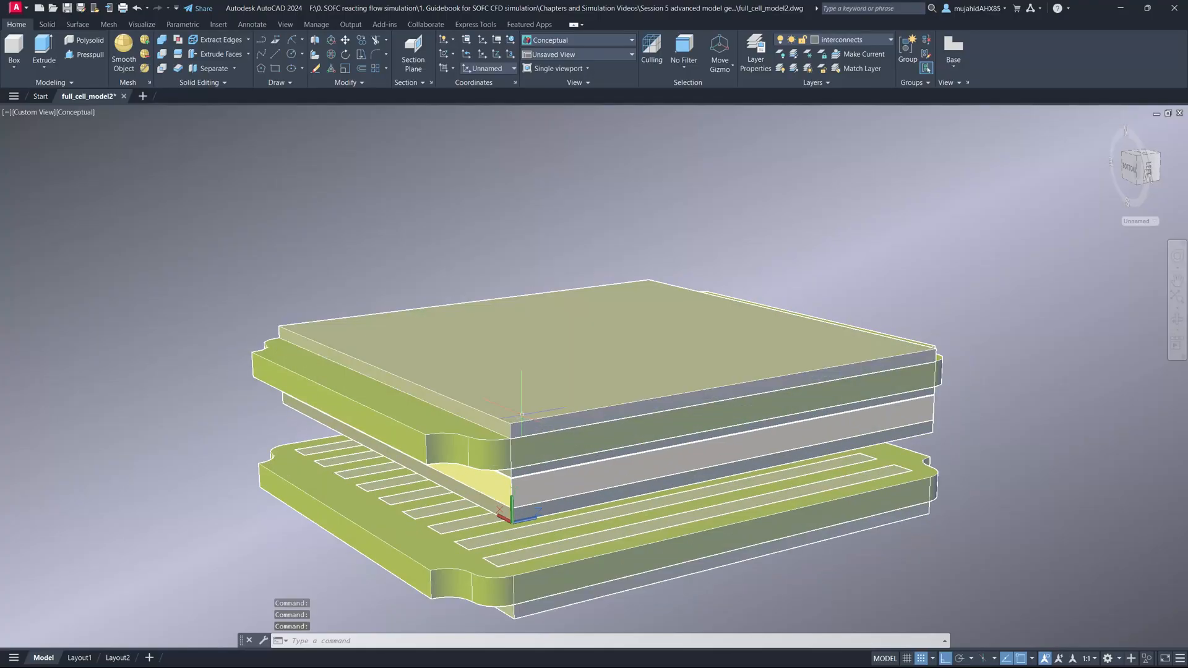
pyautogui.click(481, 54)
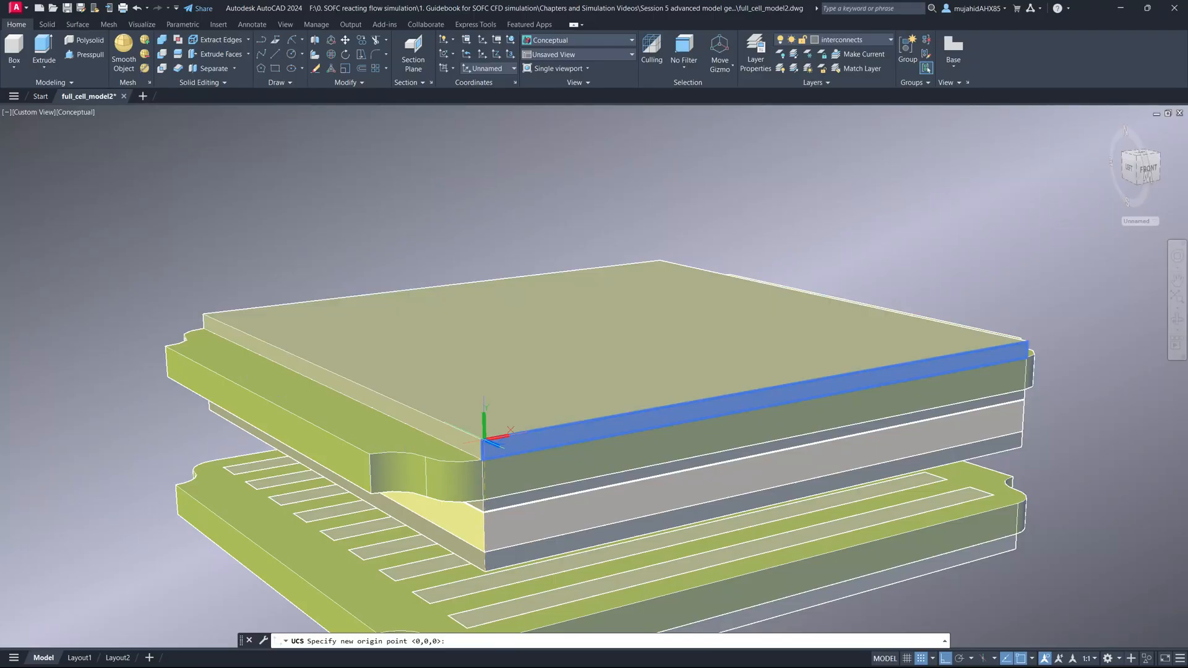
pyautogui.scroll(5, 484, 438)
pyautogui.scroll(-6, 509, 443)
pyautogui.scroll(5, 508, 443)
pyautogui.scroll(-5, 509, 443)
pyautogui.scroll(2, 495, 446)
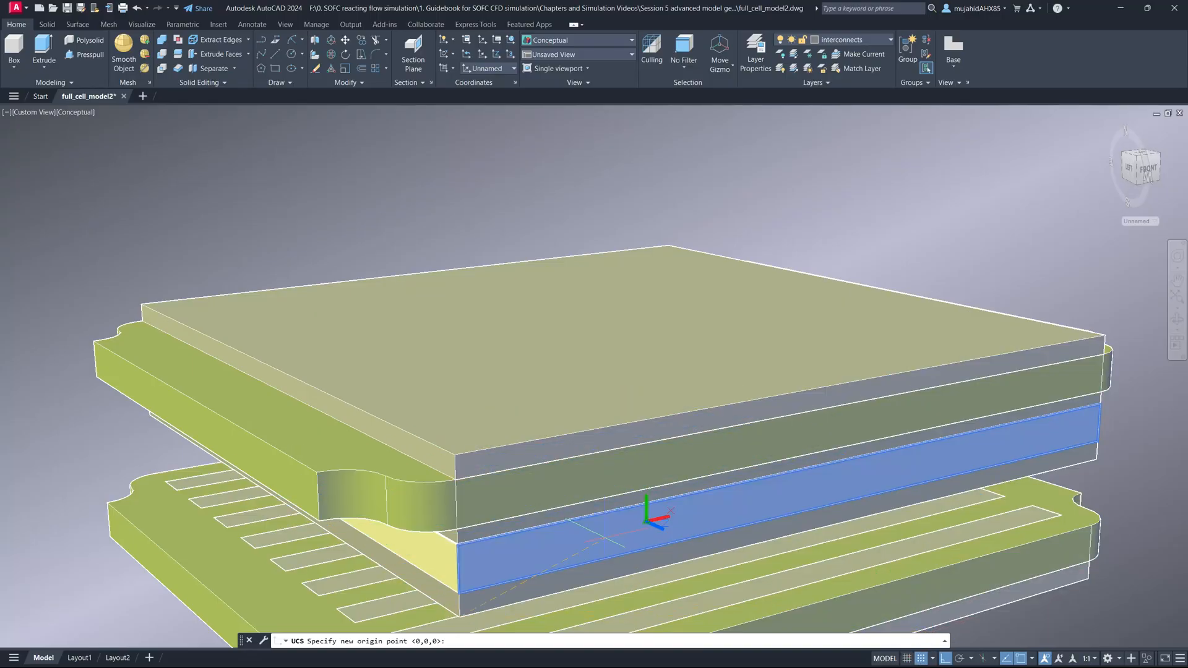
pyautogui.scroll(6, 438, 456)
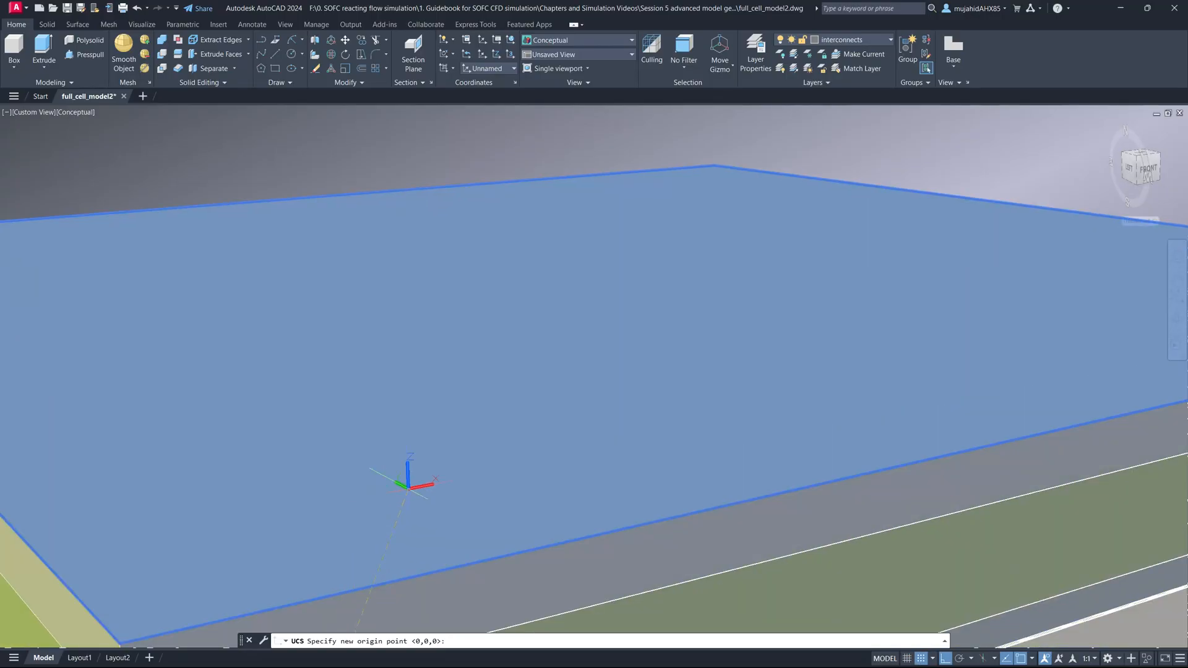
pyautogui.scroll(-2, 458, 464)
pyautogui.press('F8')
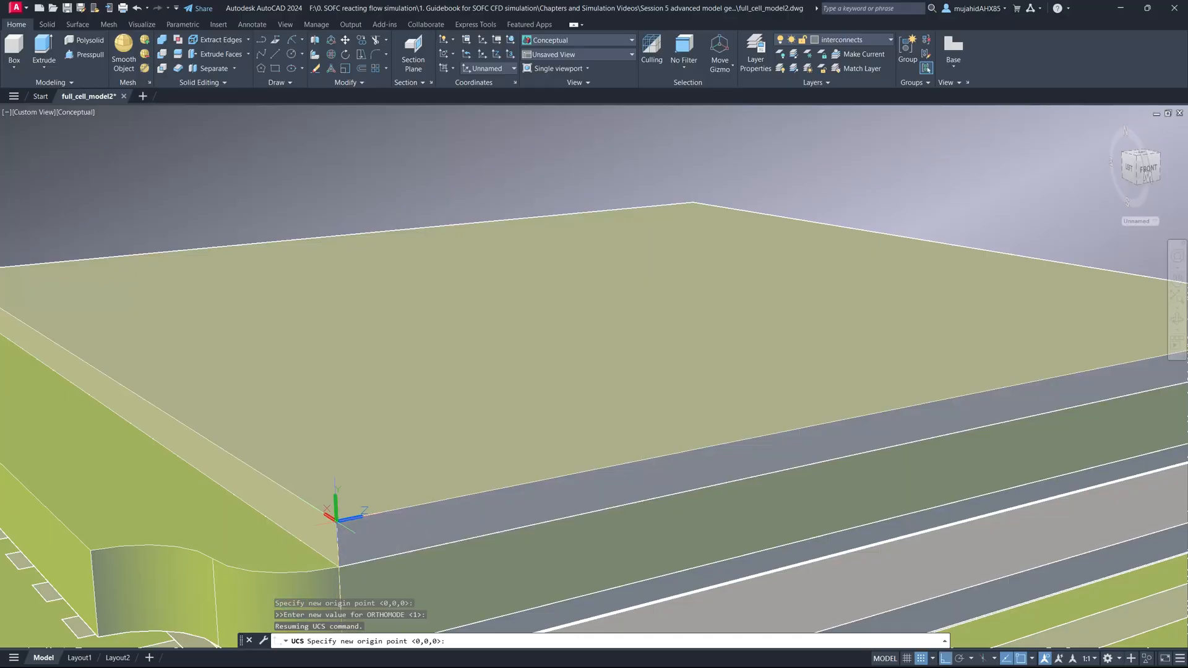
pyautogui.click(336, 516)
pyautogui.scroll(-5, 610, 365)
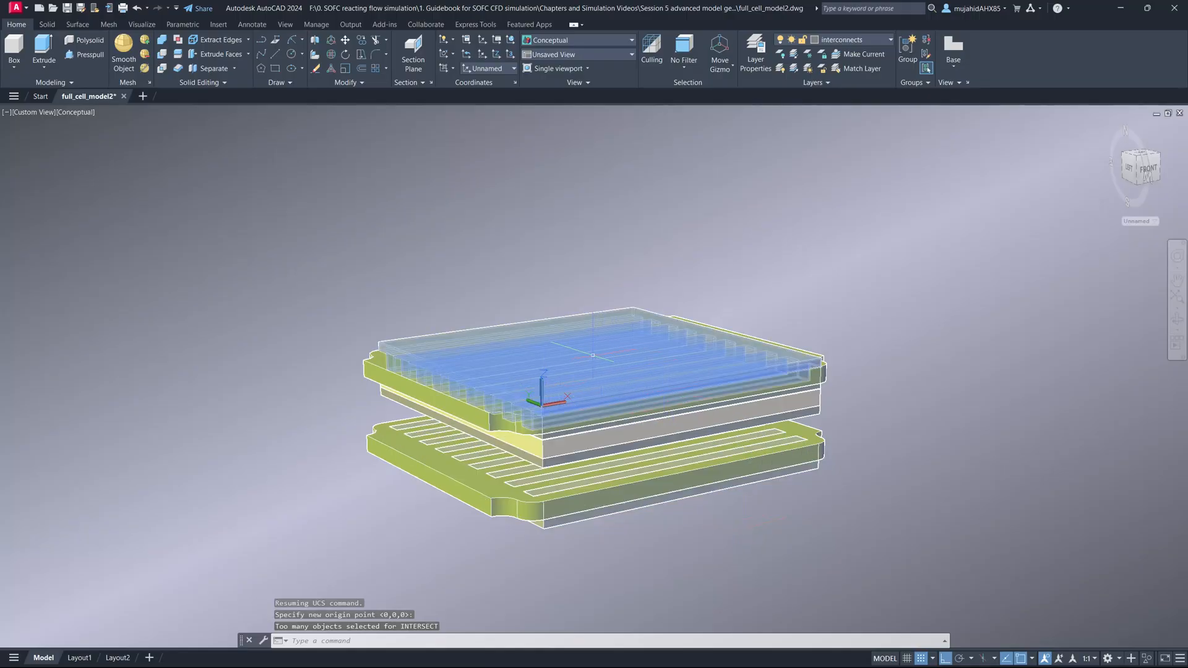
# Shift the UCS origin to the centre of the upper interconnect's top face at 9.5,9.5,0.
pyautogui.moveTo(587, 357)
pyautogui.keyDown('shift'); pyautogui.mouseDown(button='middle')
pyautogui.moveTo(597, 392)
pyautogui.moveTo(595, 351)
pyautogui.mouseUp(button='middle'); pyautogui.keyUp('shift')
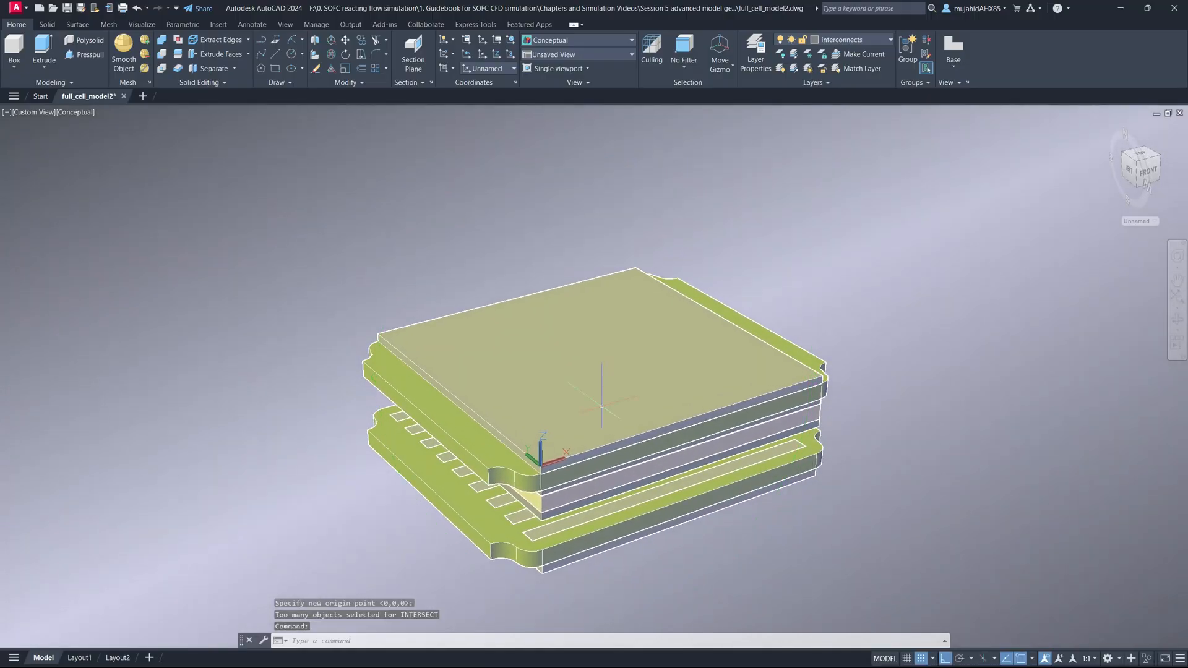
pyautogui.click(482, 55)
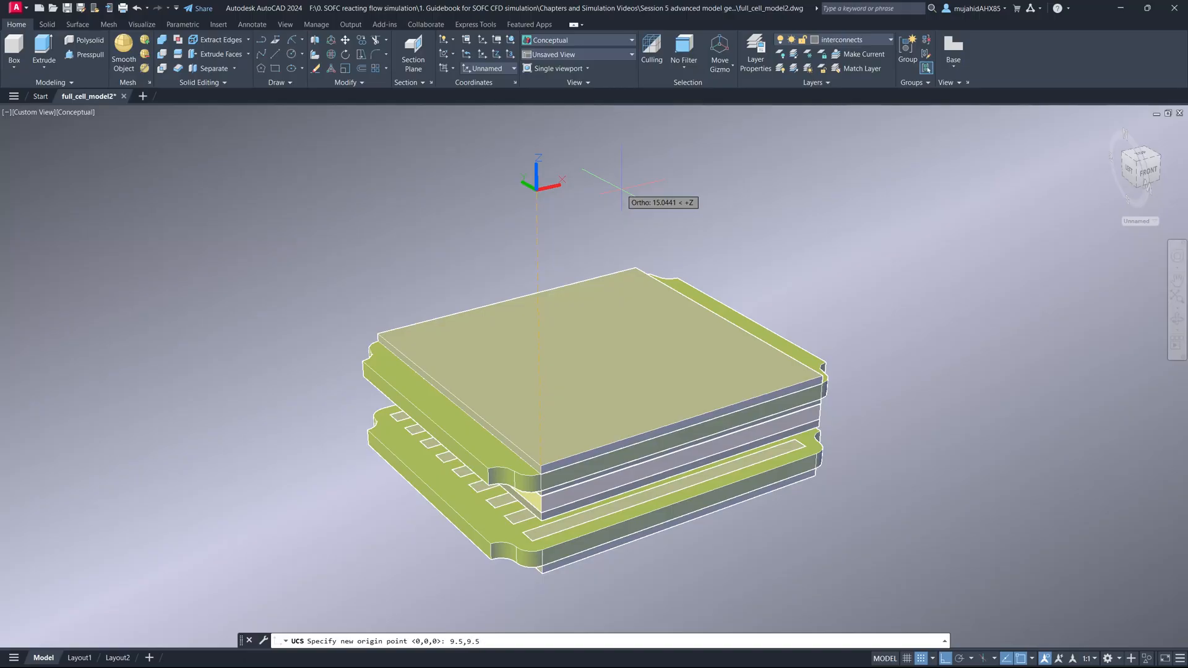
pyautogui.write('9.5,9.5,0')
pyautogui.press('Return')
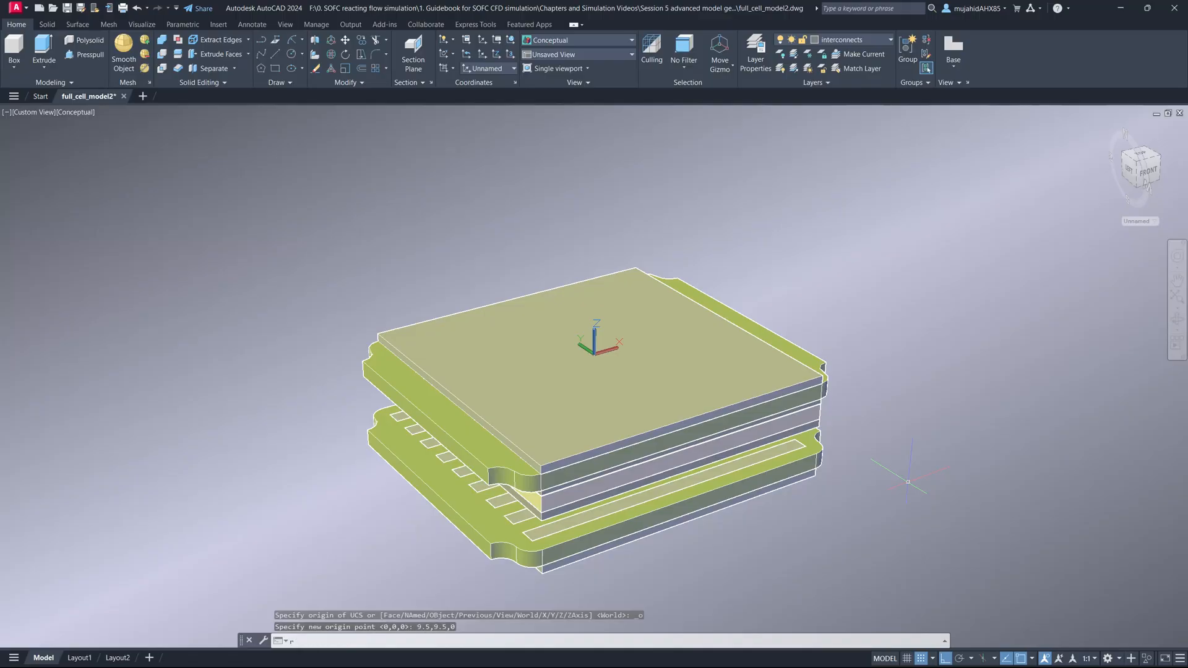
# Rotate the mirrored lower interconnect and gas channel body by 90° about the base point 0,0,0.
pyautogui.write('RO')
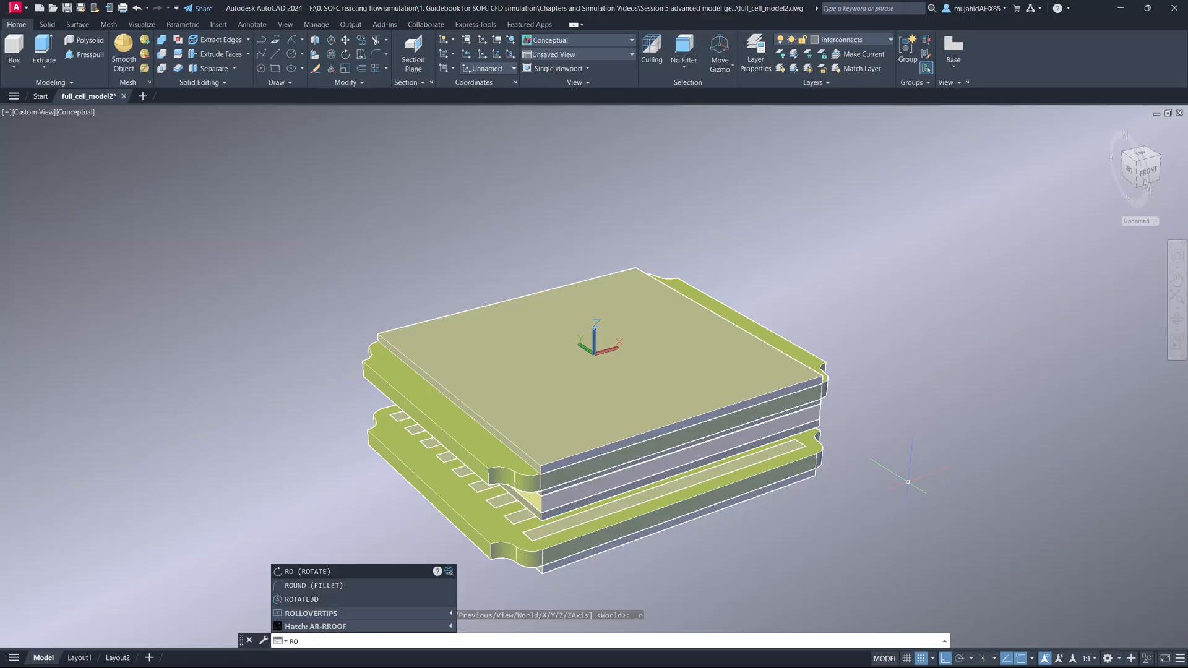
pyautogui.write('tate')
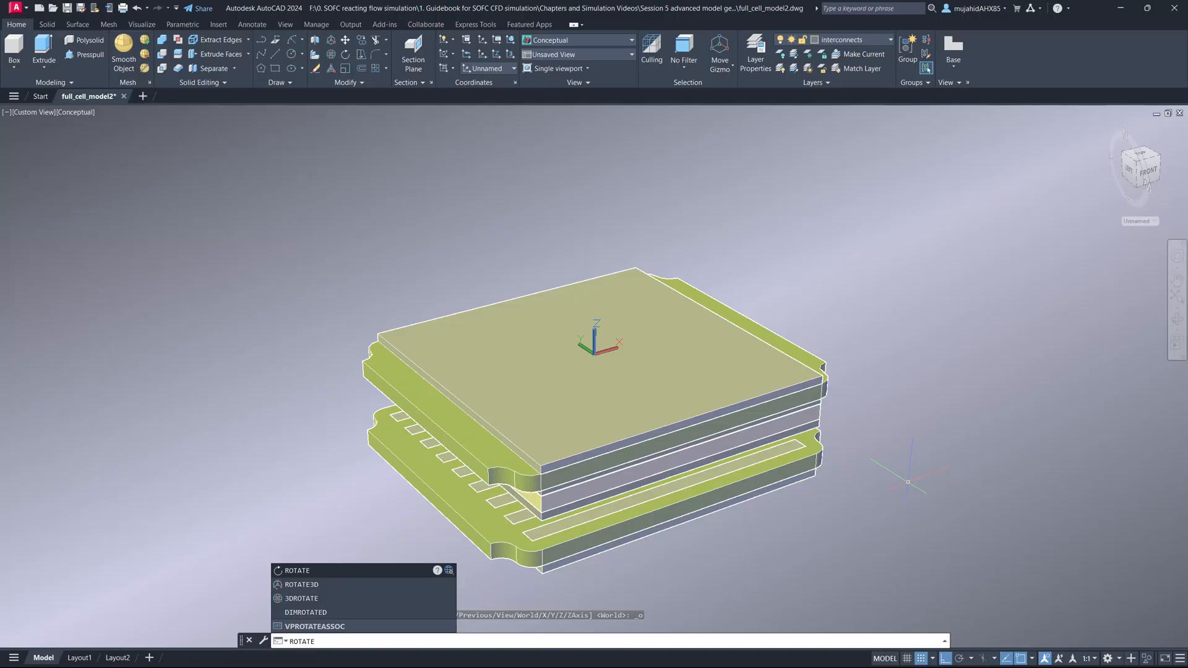
pyautogui.press('Return')
pyautogui.click(506, 547)
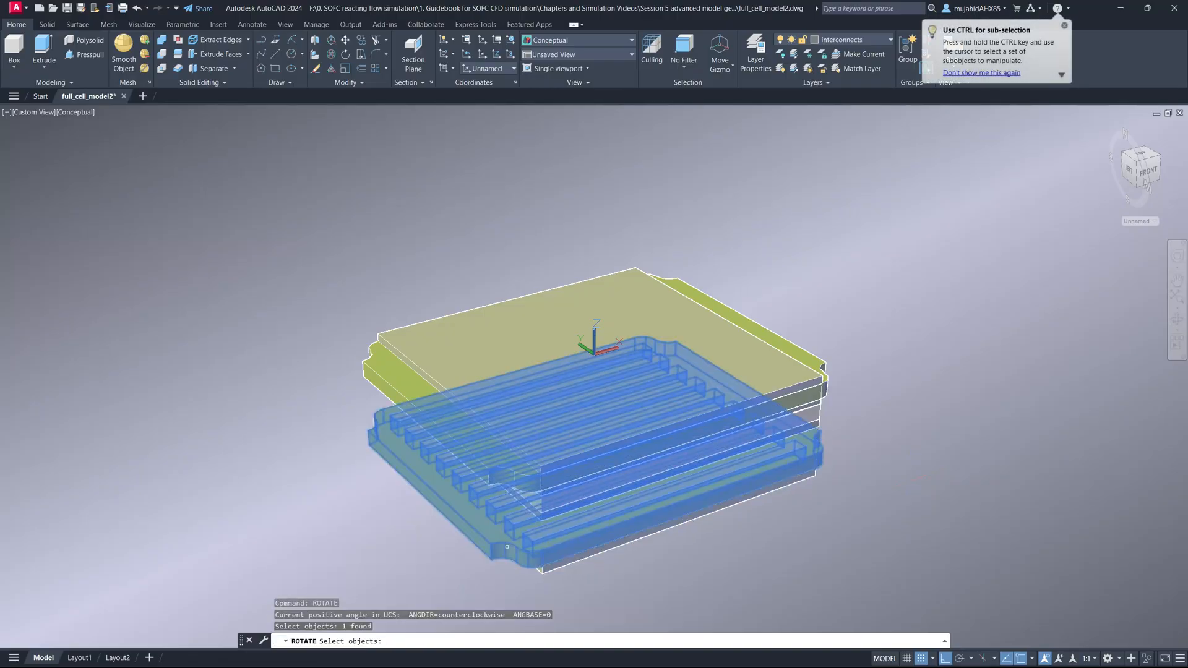
pyautogui.click(549, 563)
pyautogui.press('Return')
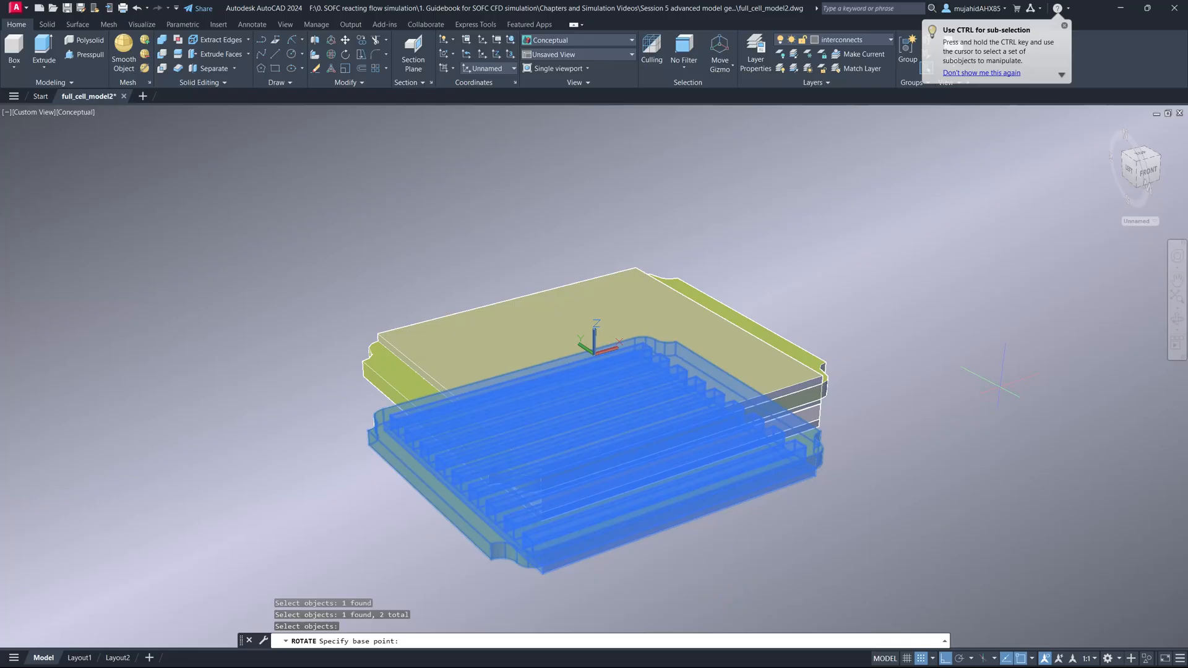
pyautogui.write('0,0')
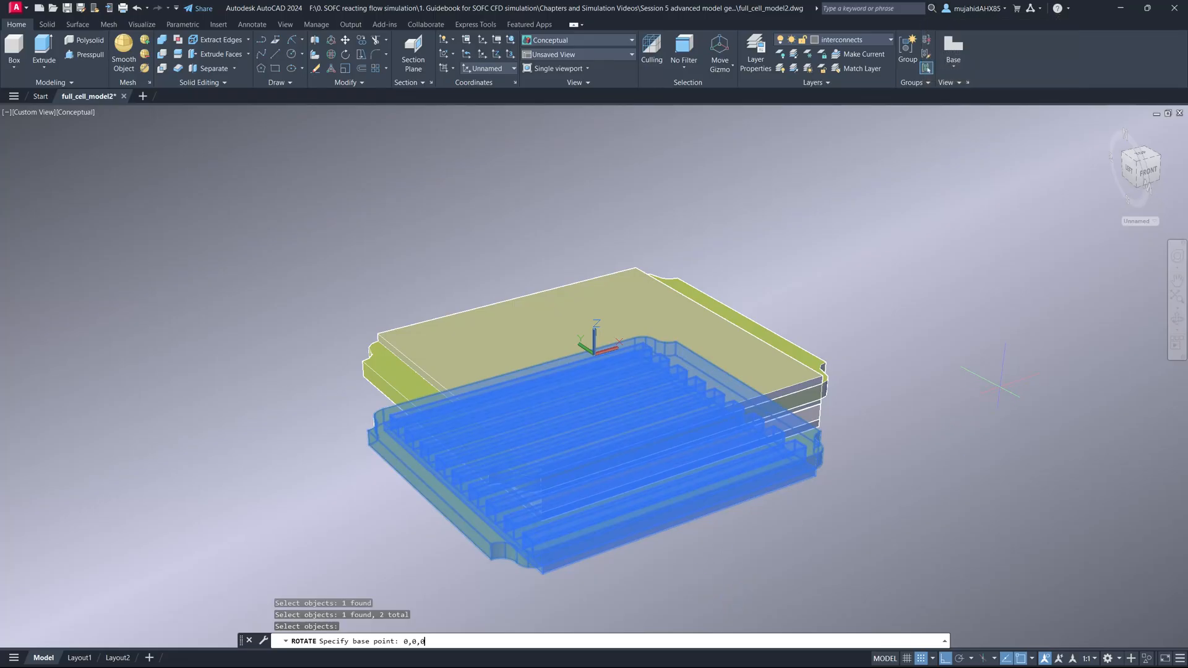
pyautogui.press('Return')
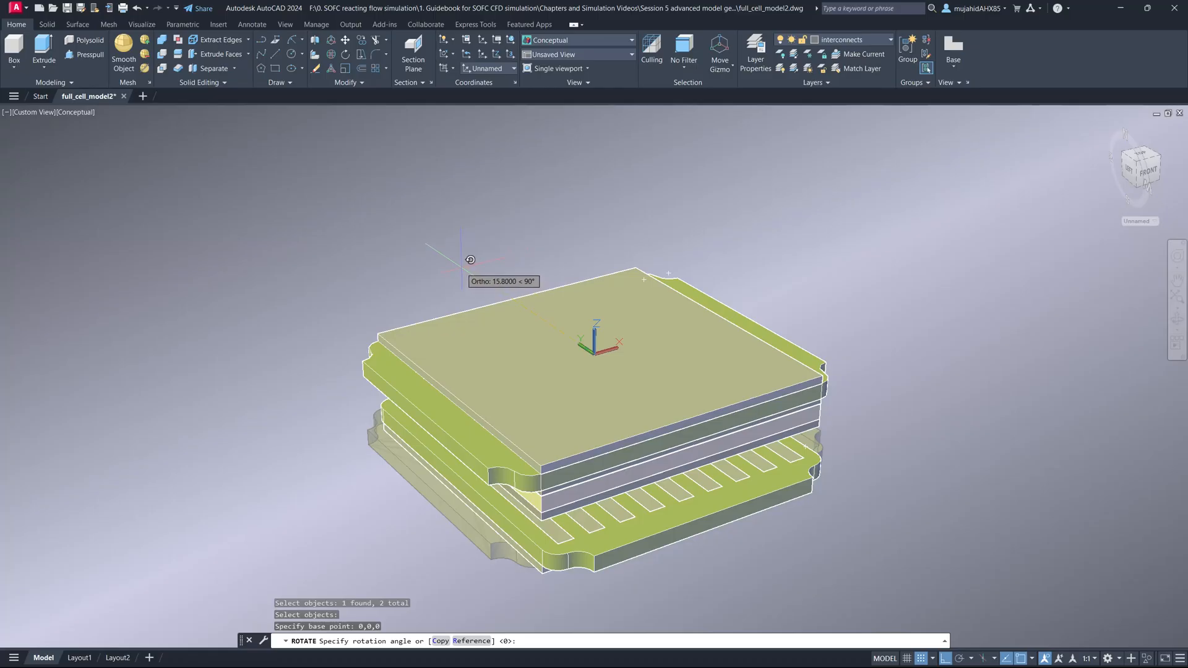
pyautogui.click(461, 268)
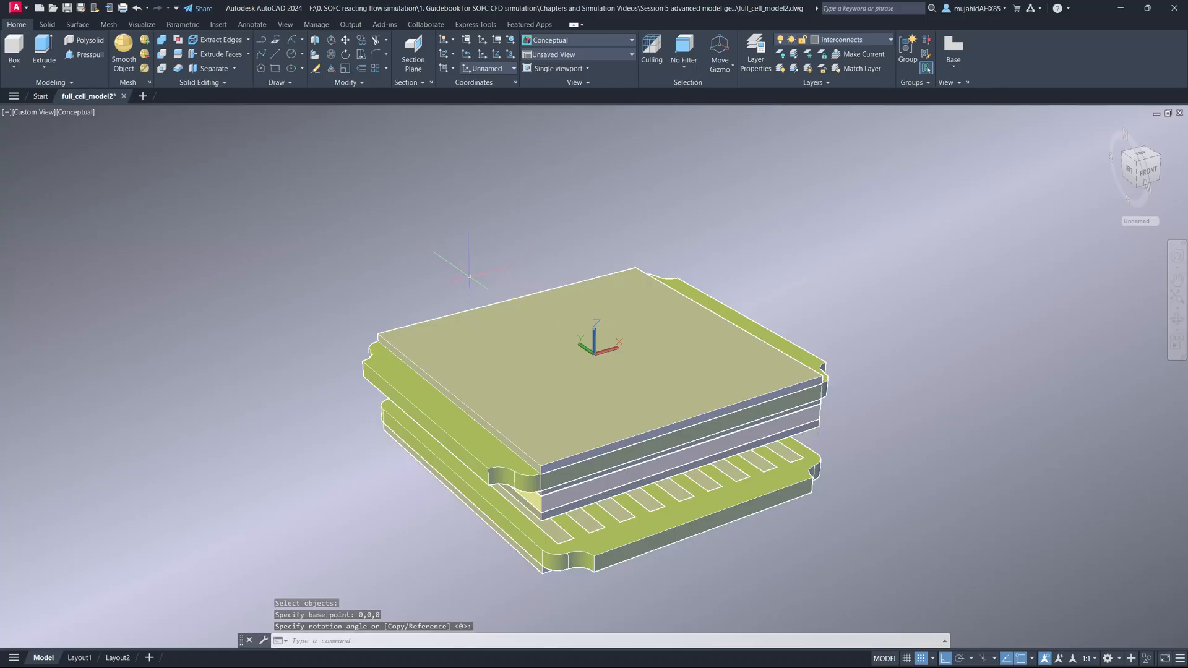
# Examine the stack from the side and from above to compare the rotated lower bodies' position with the cell layers.
pyautogui.keyDown('shift'); pyautogui.moveTo(594, 362); pyautogui.dragTo(603, 245, button='middle'); pyautogui.keyUp('shift')
pyautogui.scroll(2, 560, 415)
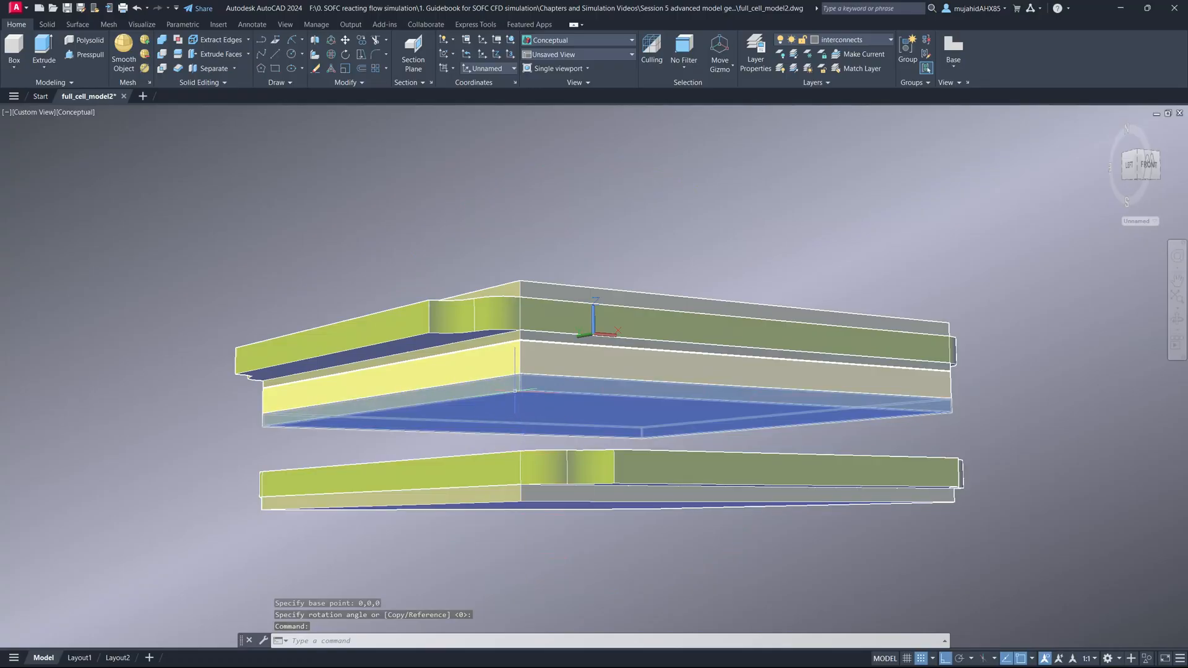
pyautogui.keyDown('shift'); pyautogui.moveTo(523, 492); pyautogui.dragTo(523, 496, button='middle'); pyautogui.keyUp('shift')
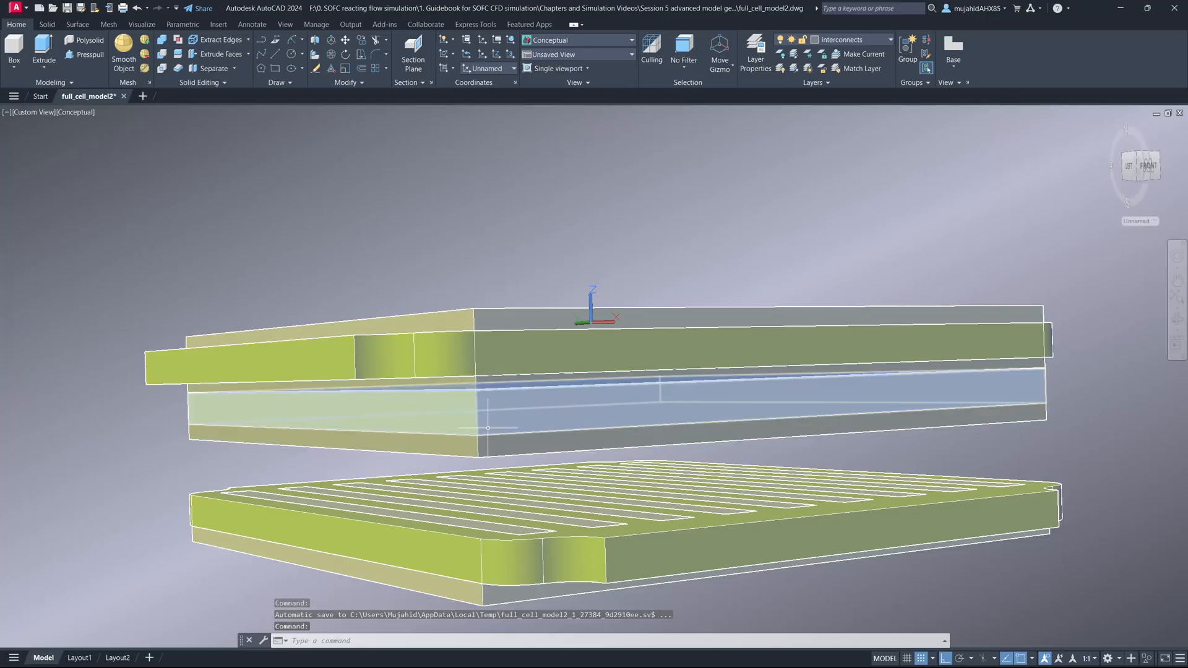
pyautogui.keyDown('shift'); pyautogui.moveTo(543, 339); pyautogui.dragTo(544, 384, button='middle'); pyautogui.keyUp('shift')
pyautogui.scroll(3, 549, 376)
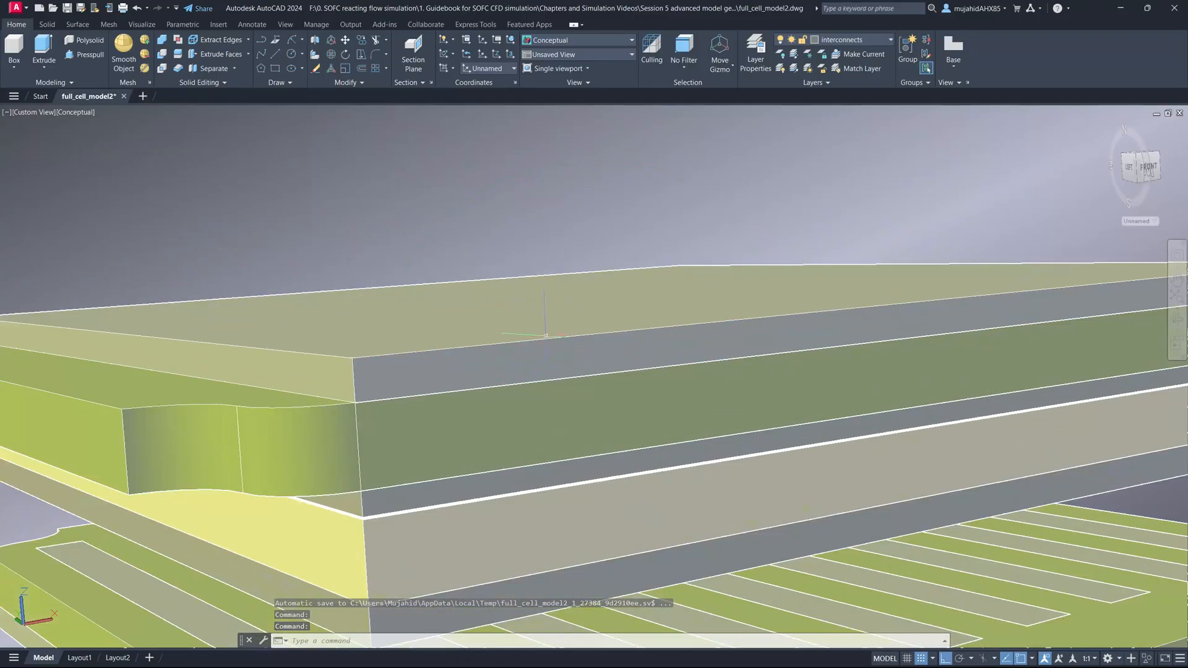
pyautogui.scroll(-6, 550, 376)
pyautogui.scroll(2, 549, 376)
pyautogui.keyDown('ctrl'); pyautogui.keyDown('shift'); pyautogui.moveTo(528, 526); pyautogui.dragTo(537, 562, button='middle'); pyautogui.keyUp('shift'); pyautogui.keyUp('ctrl')
pyautogui.scroll(-4, 591, 409)
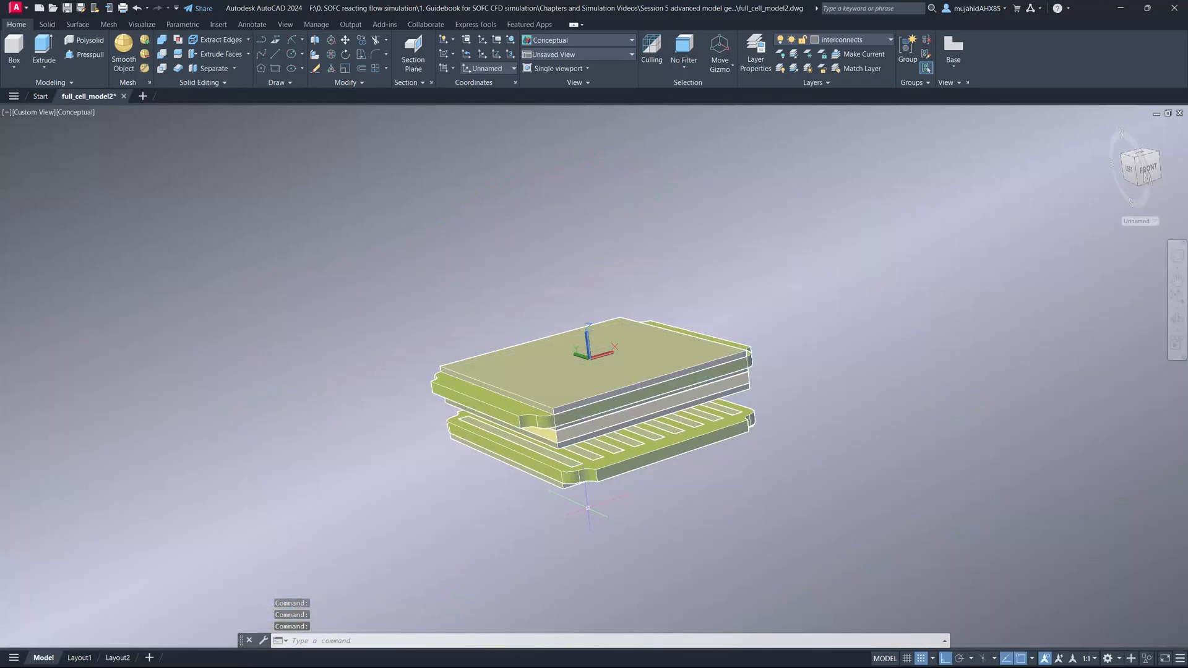
pyautogui.scroll(-2, 581, 486)
pyautogui.scroll(3, 580, 485)
pyautogui.keyDown('ctrl'); pyautogui.keyDown('shift'); pyautogui.moveTo(585, 481); pyautogui.dragTo(554, 492, button='middle'); pyautogui.keyUp('shift'); pyautogui.keyUp('ctrl')
pyautogui.scroll(3, 544, 493)
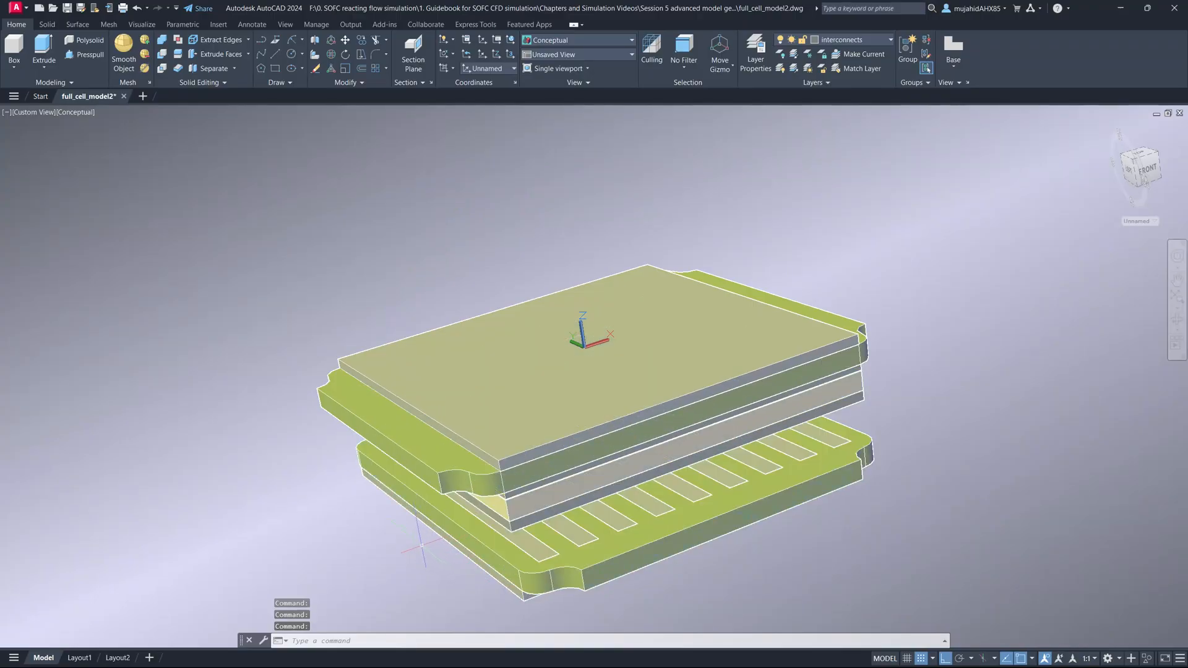
# Move the lower interconnect and gas channel body from the channel body's upper front corner onto the bottom front corner of the cell layers.
pyautogui.write('move')
pyautogui.press('Return')
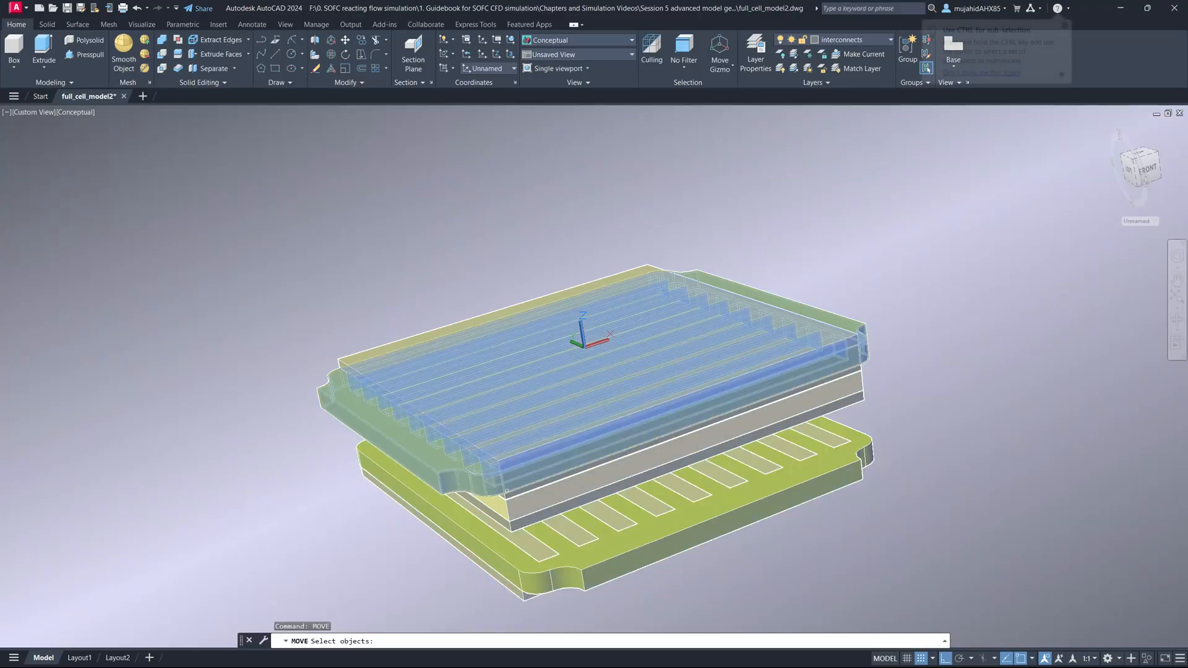
pyautogui.click(513, 590)
pyautogui.click(514, 589)
pyautogui.press('Return')
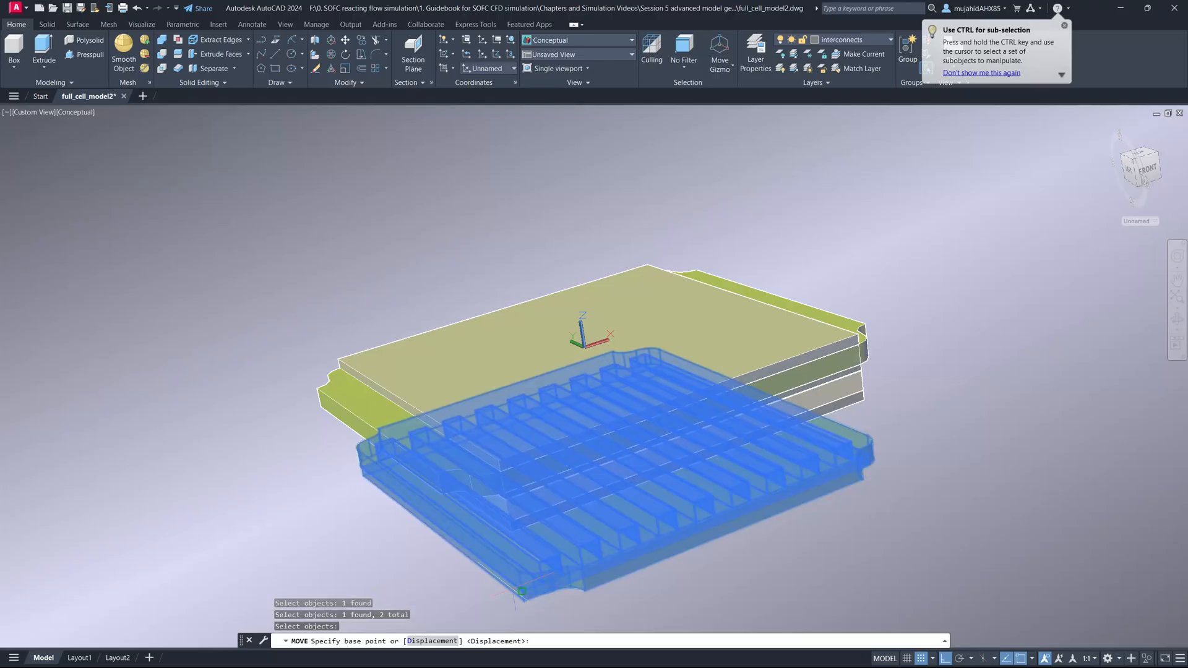
pyautogui.scroll(2, 589, 366)
pyautogui.scroll(-5, 589, 367)
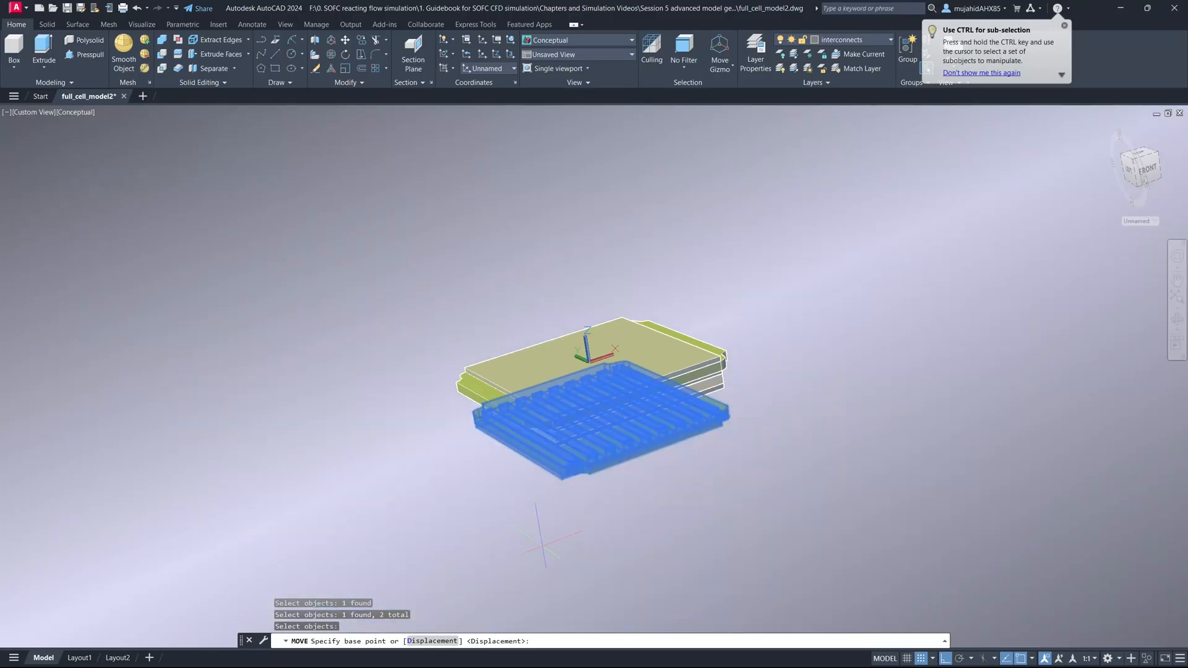
pyautogui.moveTo(561, 486)
pyautogui.keyDown('shift'); pyautogui.mouseDown(button='middle')
pyautogui.moveTo(557, 427)
pyautogui.moveTo(567, 517)
pyautogui.moveTo(573, 459)
pyautogui.moveTo(576, 475)
pyautogui.mouseUp(button='middle'); pyautogui.keyUp('shift')
pyautogui.scroll(4, 568, 521)
pyautogui.scroll(5, 576, 475)
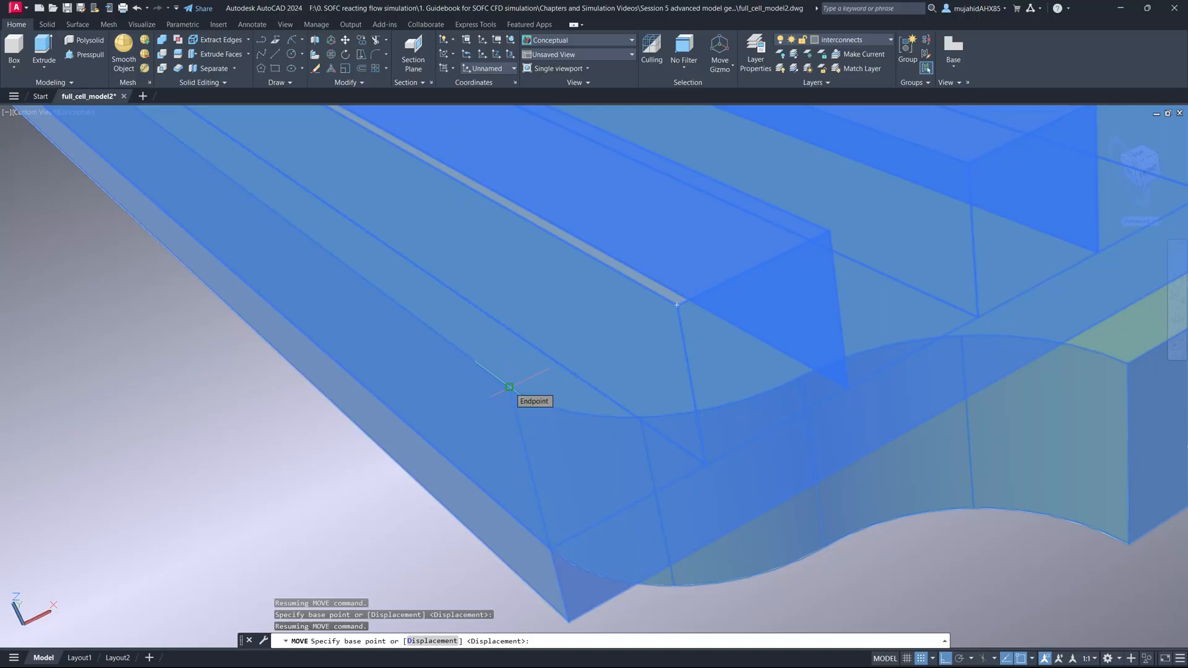
pyautogui.click(509, 387)
pyautogui.scroll(-4, 588, 368)
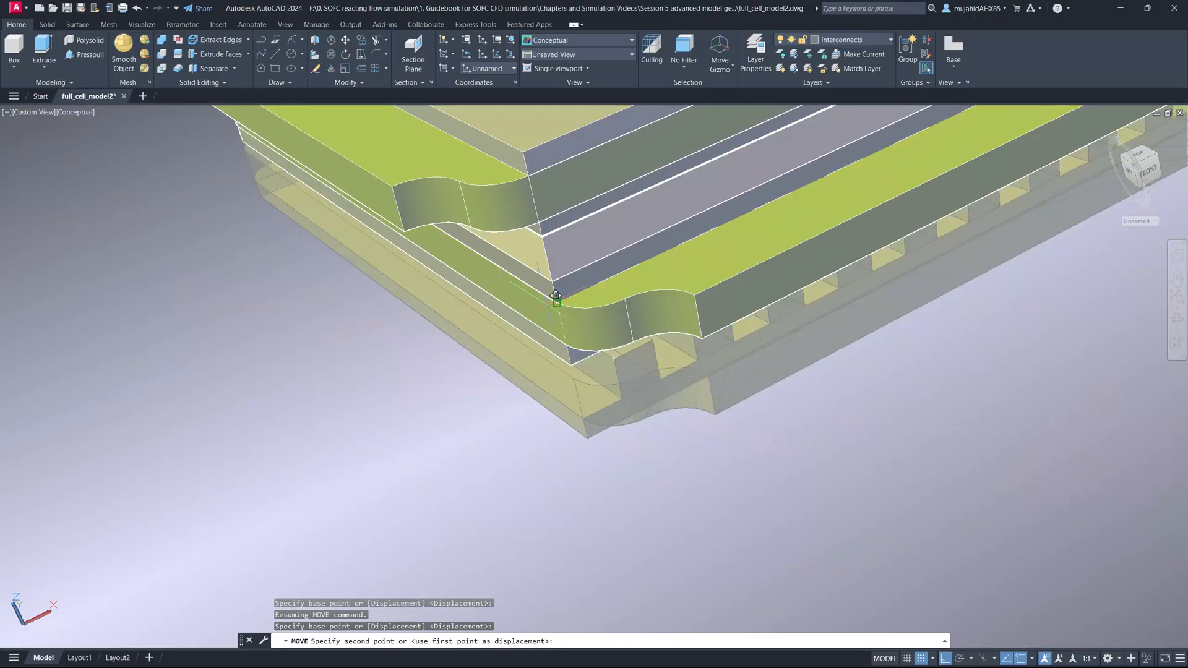
pyautogui.scroll(-1, 583, 333)
pyautogui.scroll(5, 585, 360)
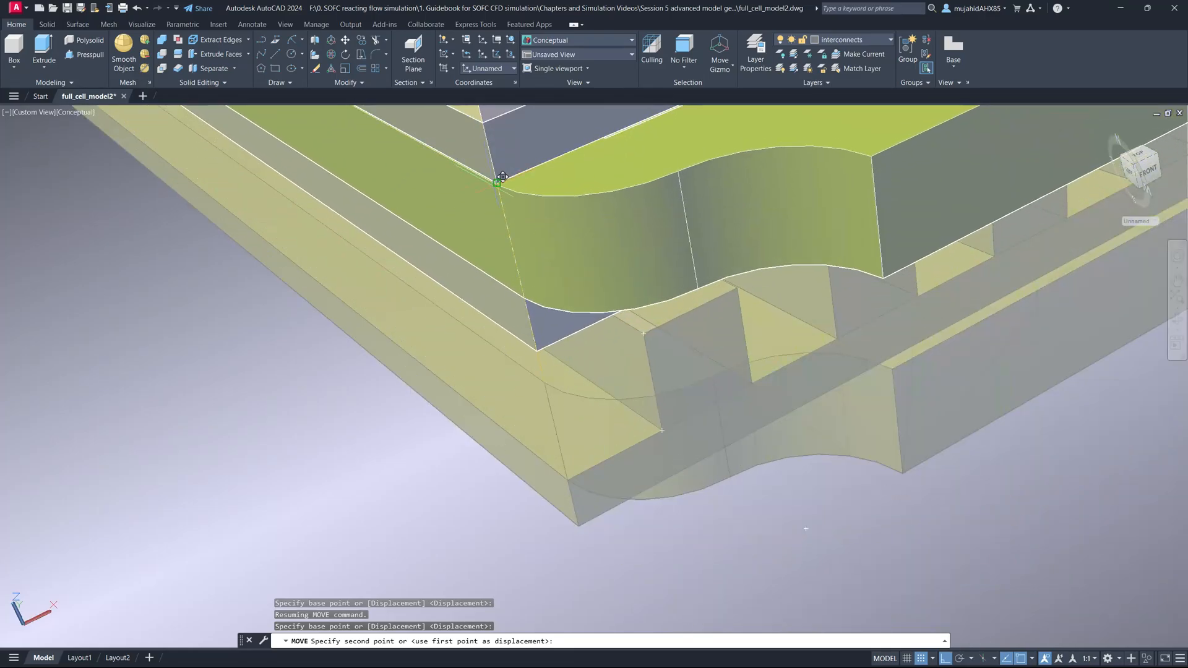
pyautogui.scroll(3, 504, 178)
pyautogui.scroll(-3, 508, 189)
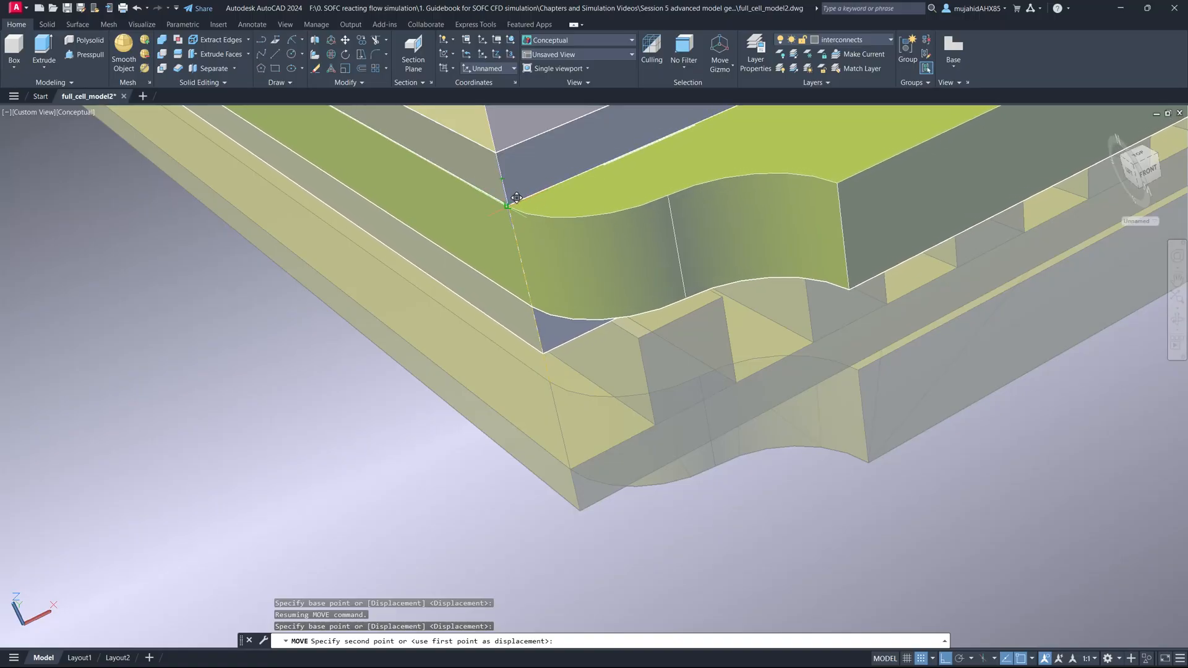
pyautogui.click(515, 197)
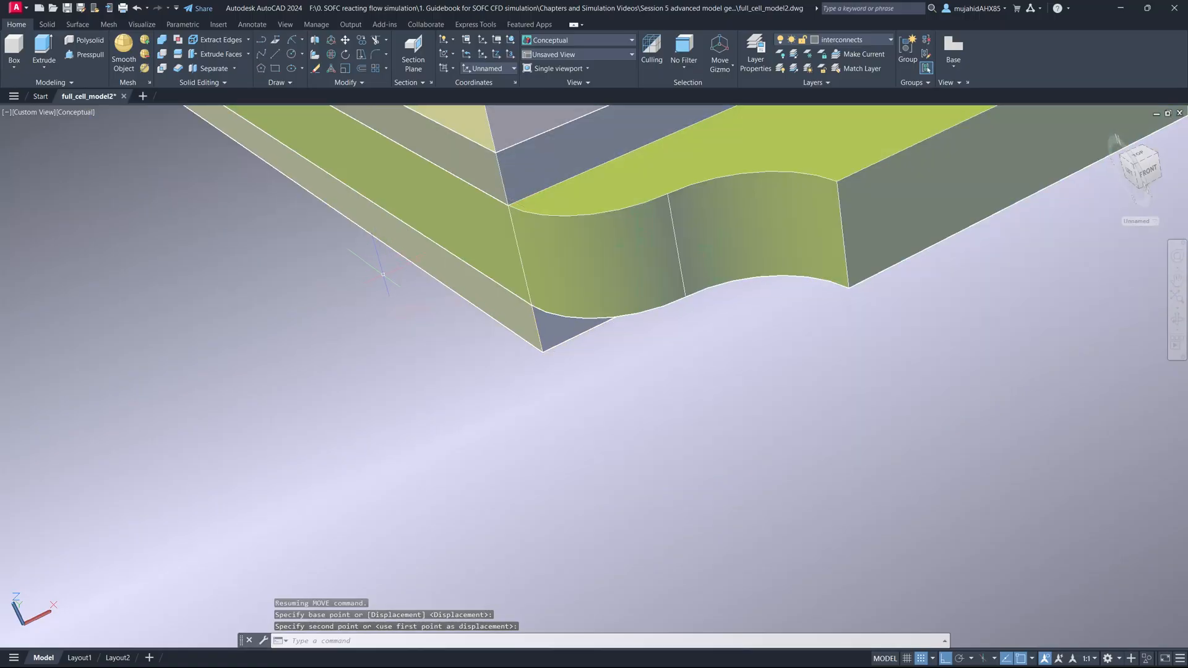
# Examine the front corner where the lower gas channel body meets the cell layers, and the overall cross-flow stack.
pyautogui.keyDown('shift'); pyautogui.moveTo(596, 373); pyautogui.dragTo(629, 224, button='middle'); pyautogui.keyUp('shift')
pyautogui.scroll(10, 594, 236)
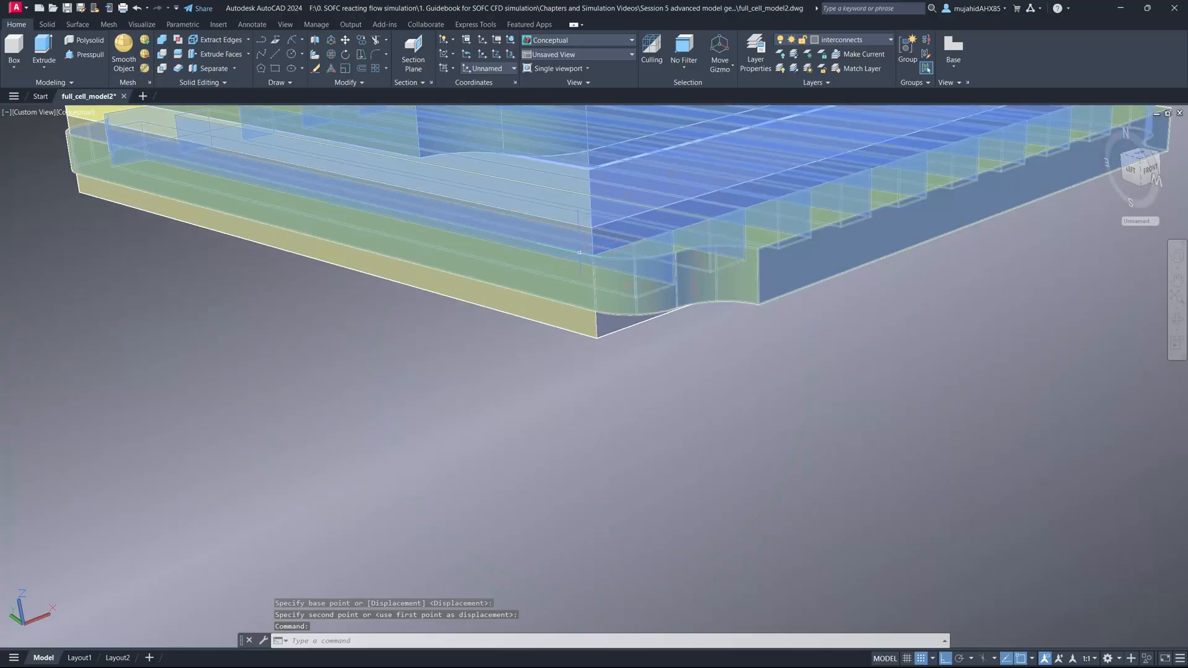
pyautogui.scroll(-8, 582, 238)
pyautogui.keyDown('shift'); pyautogui.moveTo(582, 238); pyautogui.dragTo(592, 270, button='middle'); pyautogui.keyUp('shift')
pyautogui.scroll(8, 581, 301)
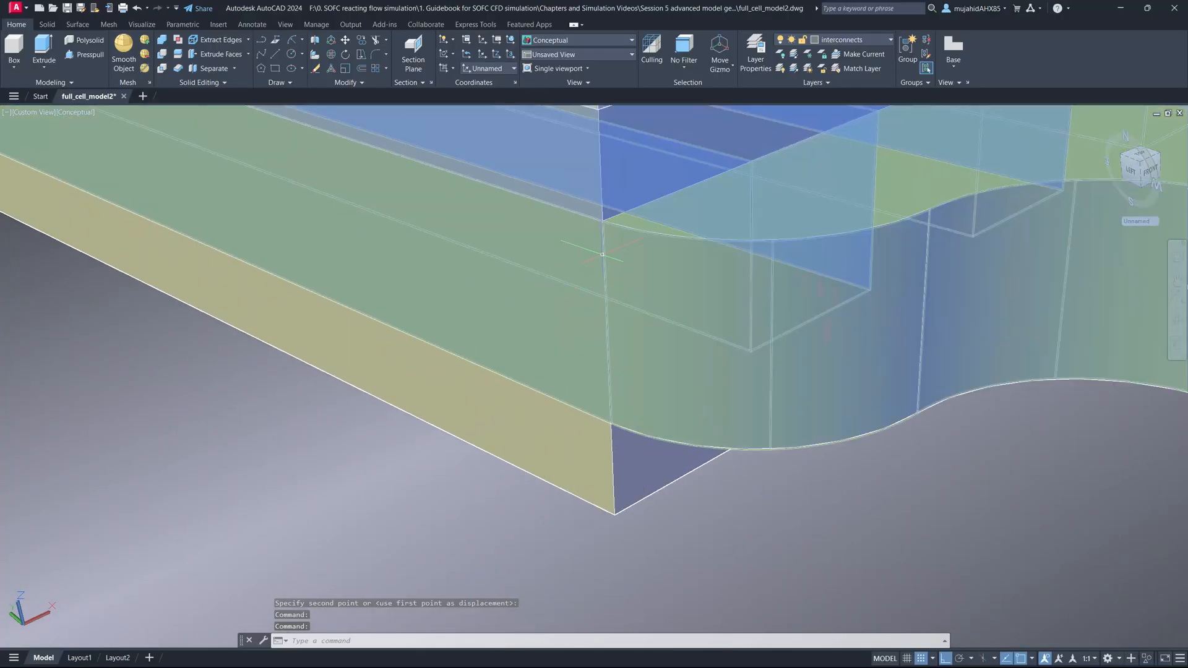
pyautogui.scroll(8, 602, 254)
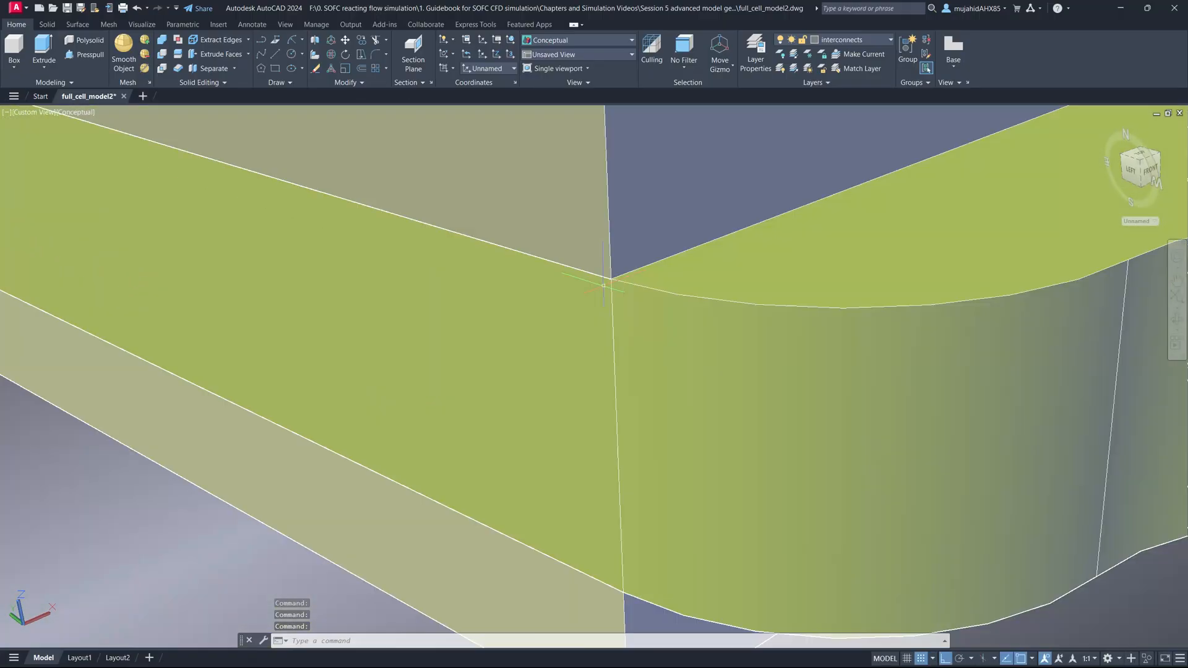
pyautogui.scroll(-10, 604, 284)
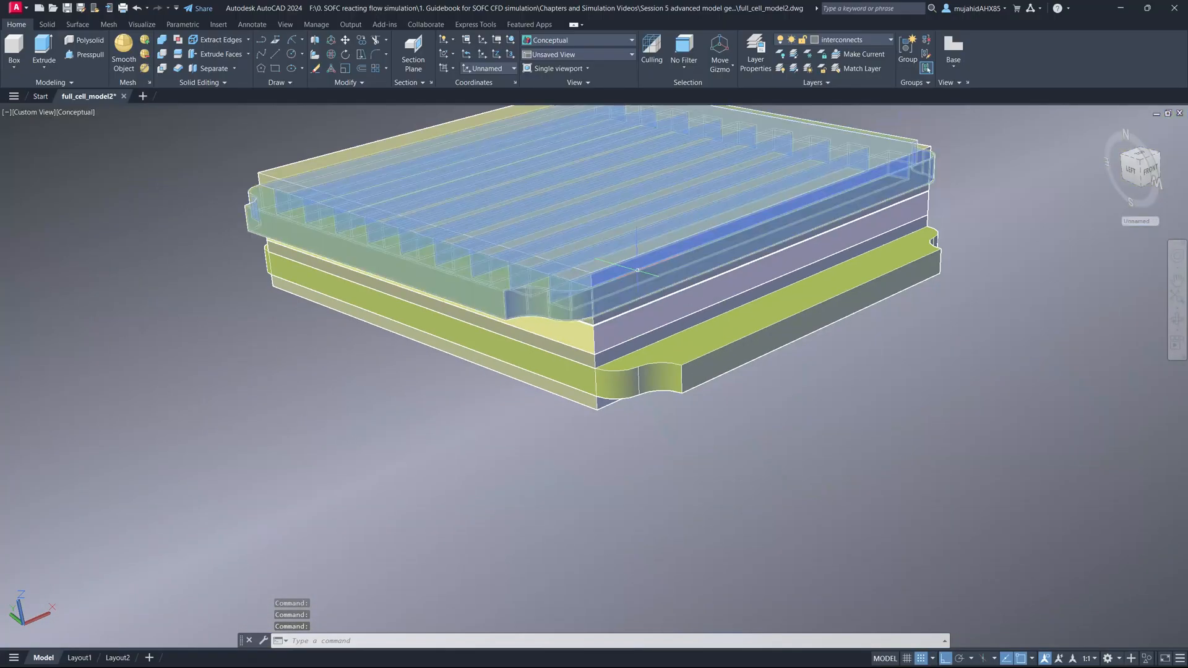
pyautogui.scroll(-3, 637, 270)
pyautogui.keyDown('shift'); pyautogui.moveTo(658, 264); pyautogui.dragTo(662, 345, button='middle'); pyautogui.keyUp('shift')
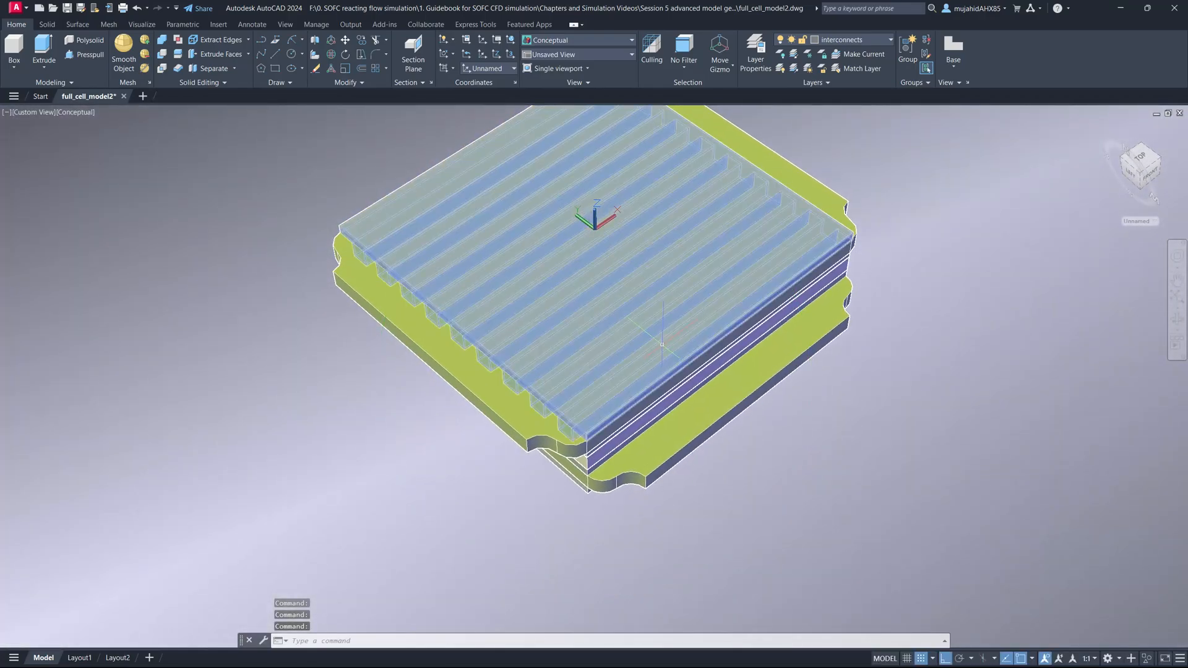
# Save the drawing and start exporting it to another file format.
pyautogui.click(26, 9)
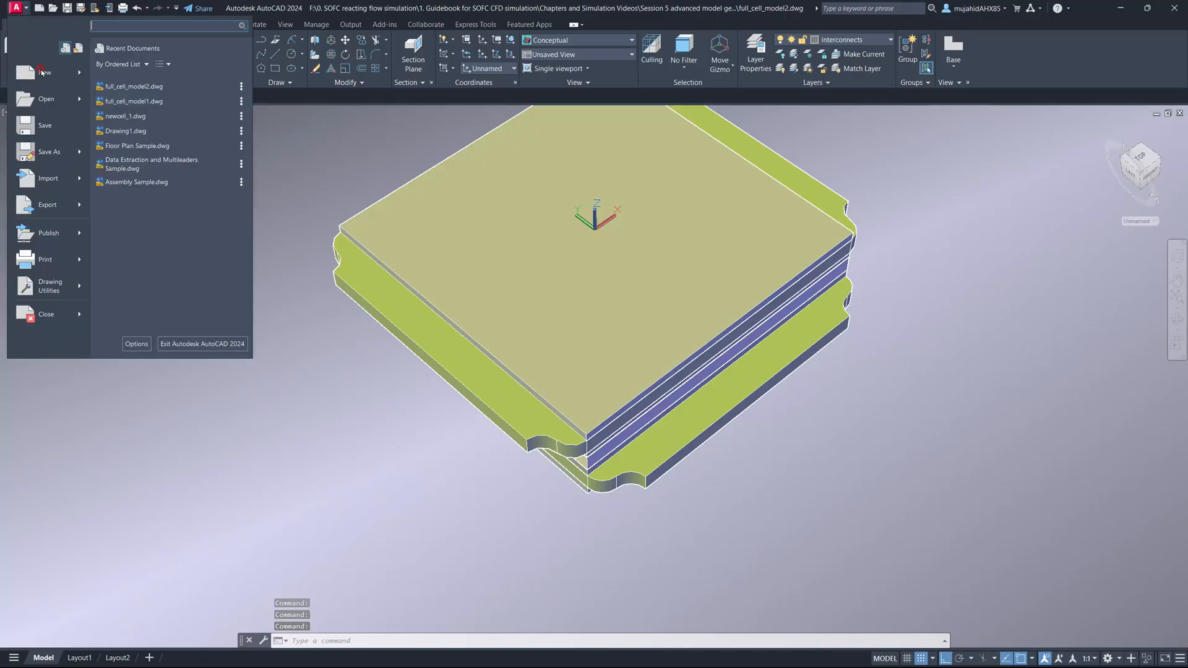
pyautogui.click(63, 125)
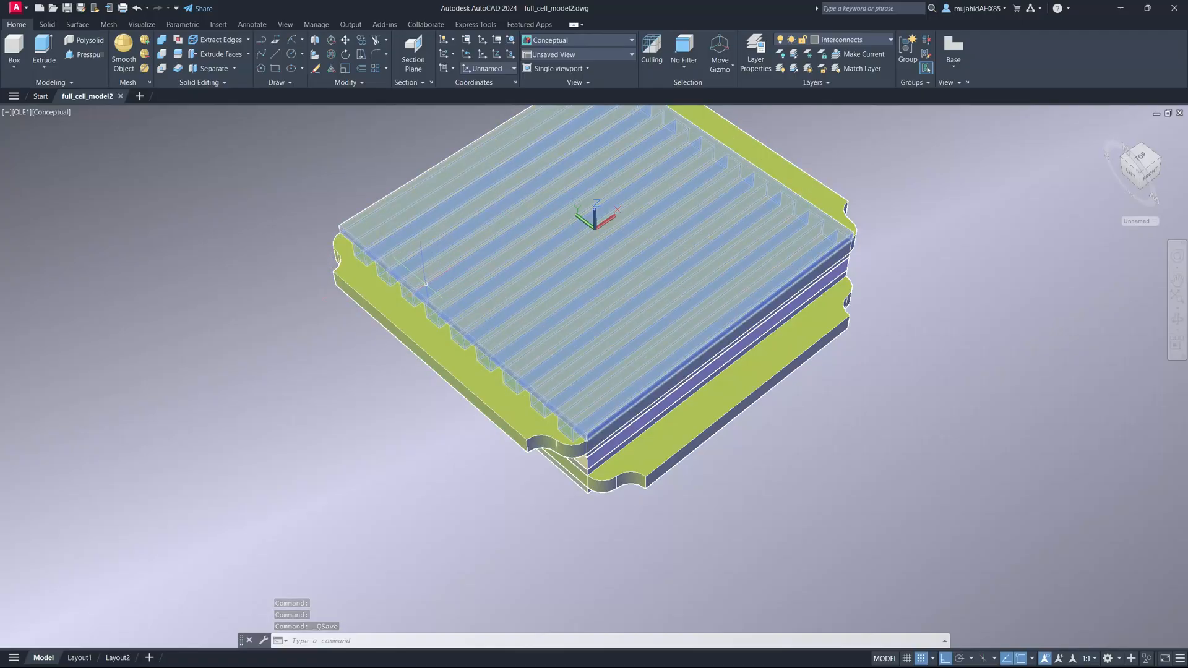
pyautogui.click(17, 8)
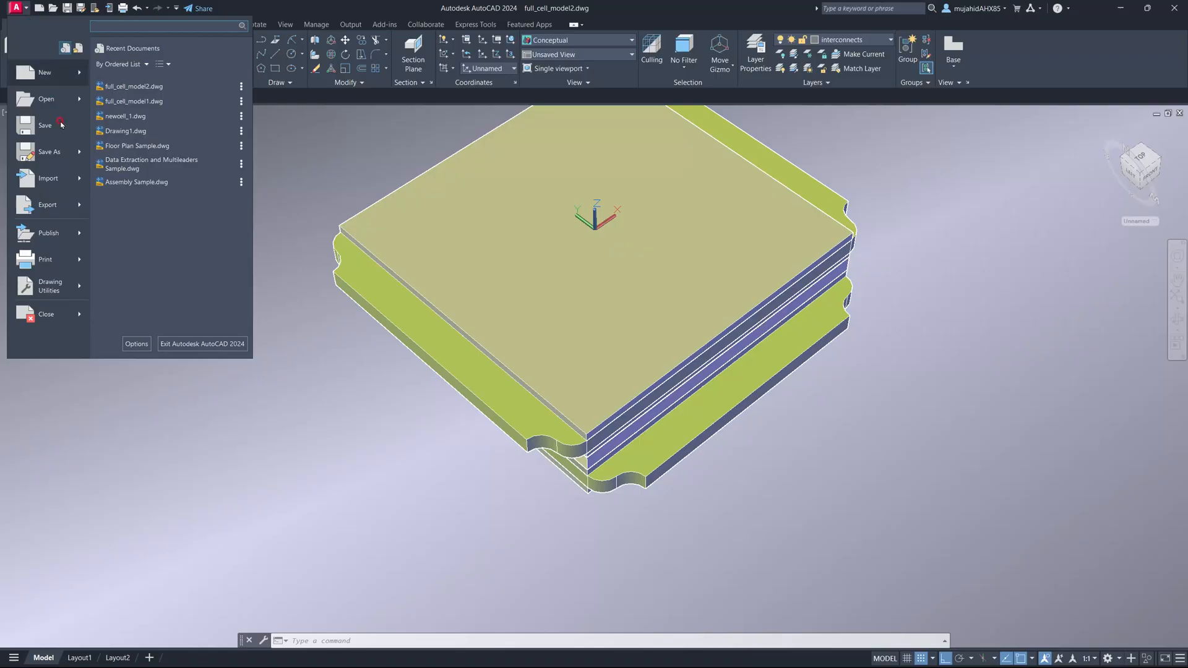
pyautogui.click(66, 206)
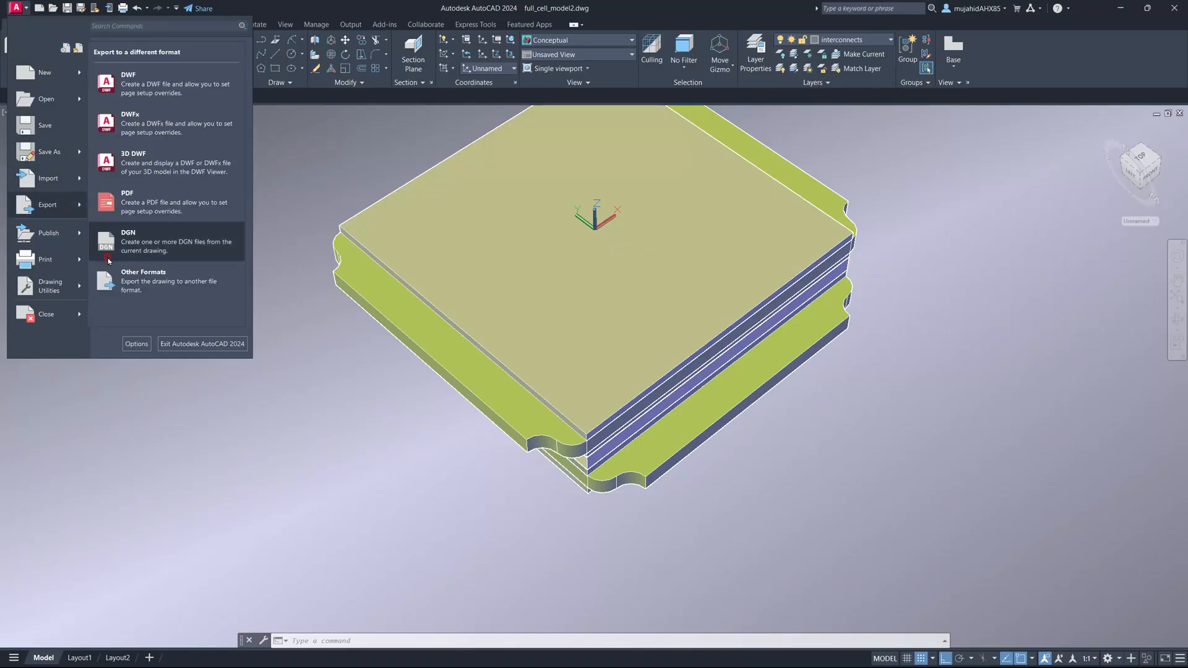
pyautogui.click(147, 345)
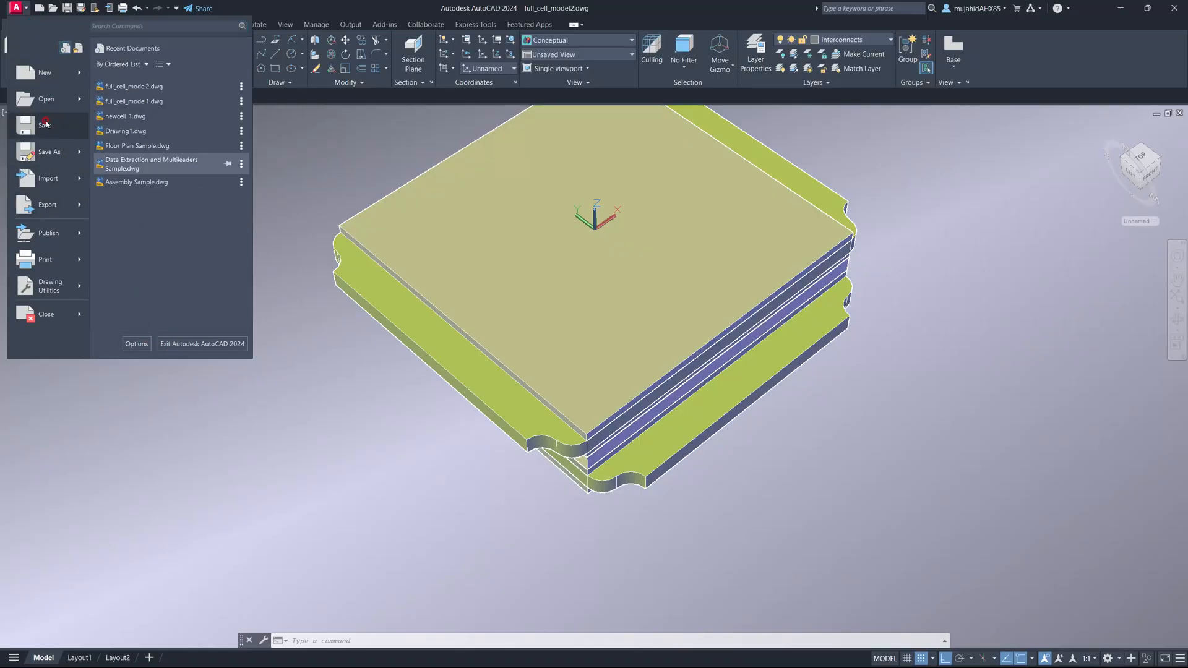
pyautogui.click(75, 203)
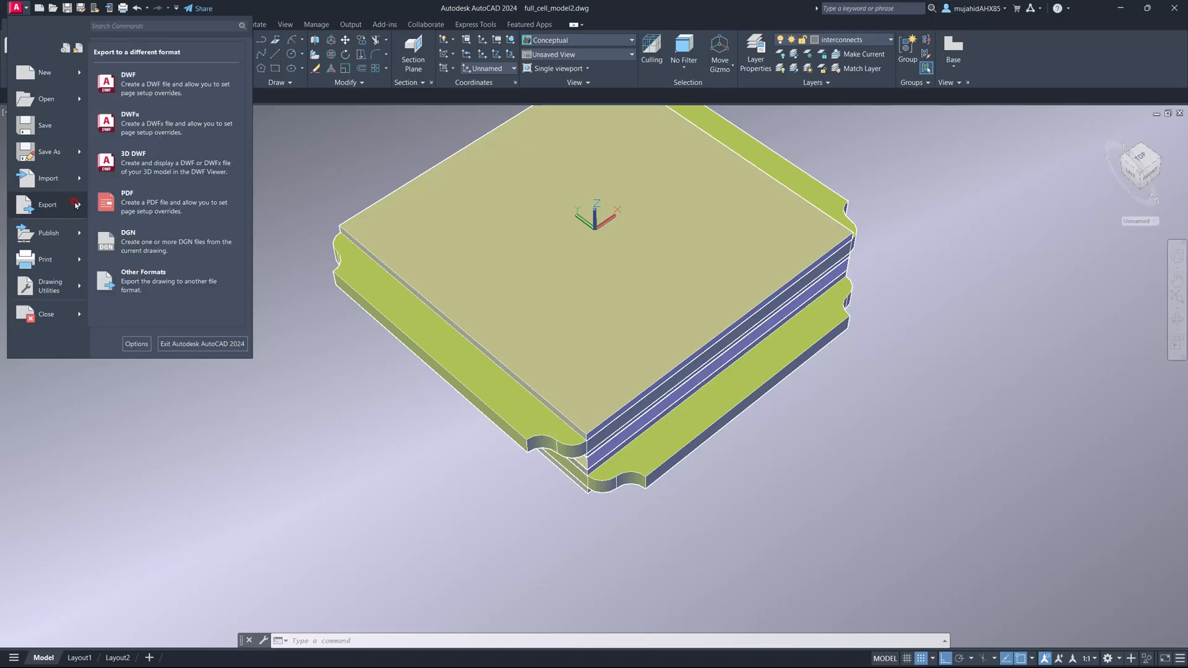
pyautogui.click(144, 277)
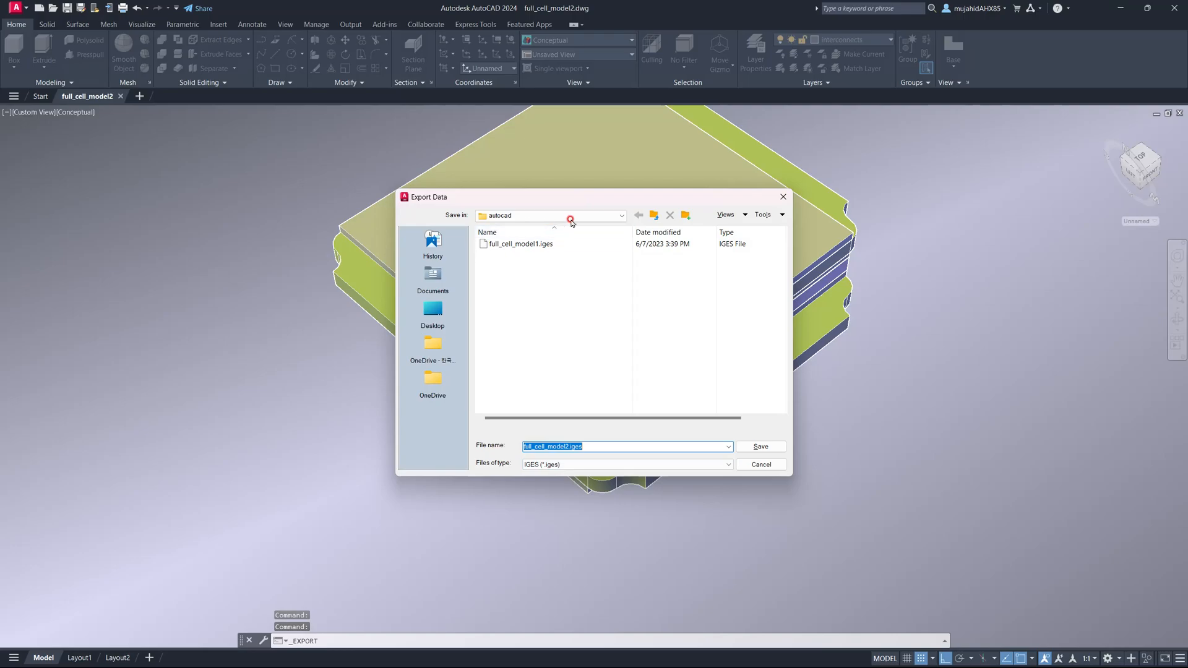
# Set the export to save as full_cell_model2.iges in IGES format in the autocad folder, and accept it.
pyautogui.click(654, 215)
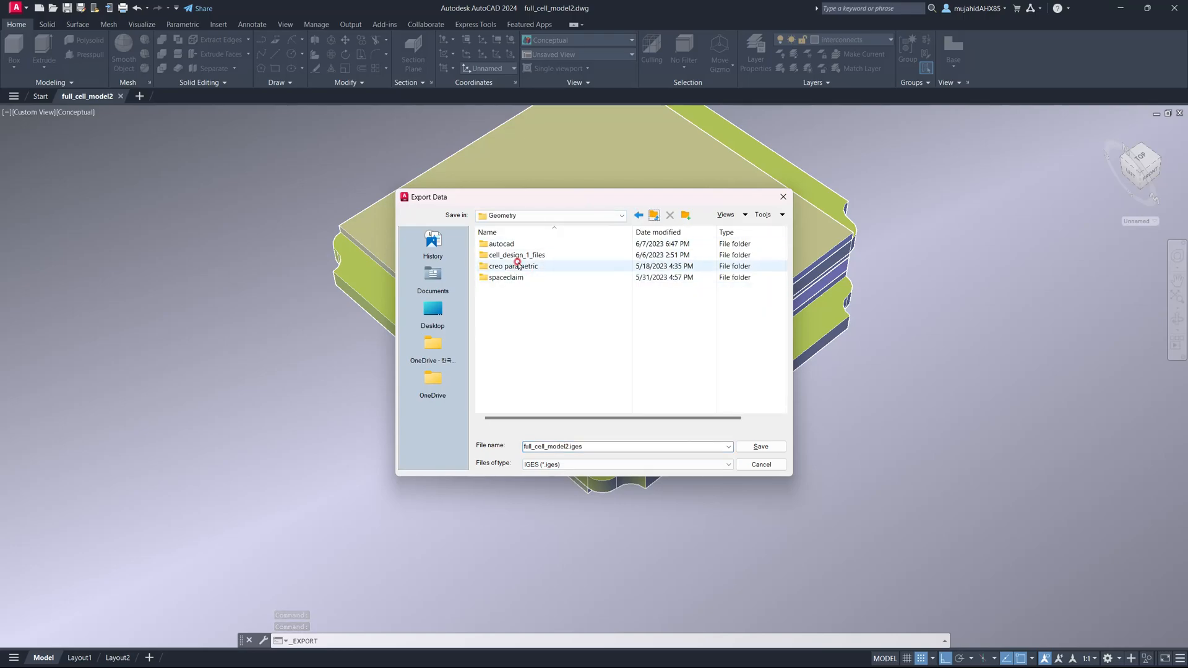
pyautogui.click(515, 257)
pyautogui.doubleClick(502, 244)
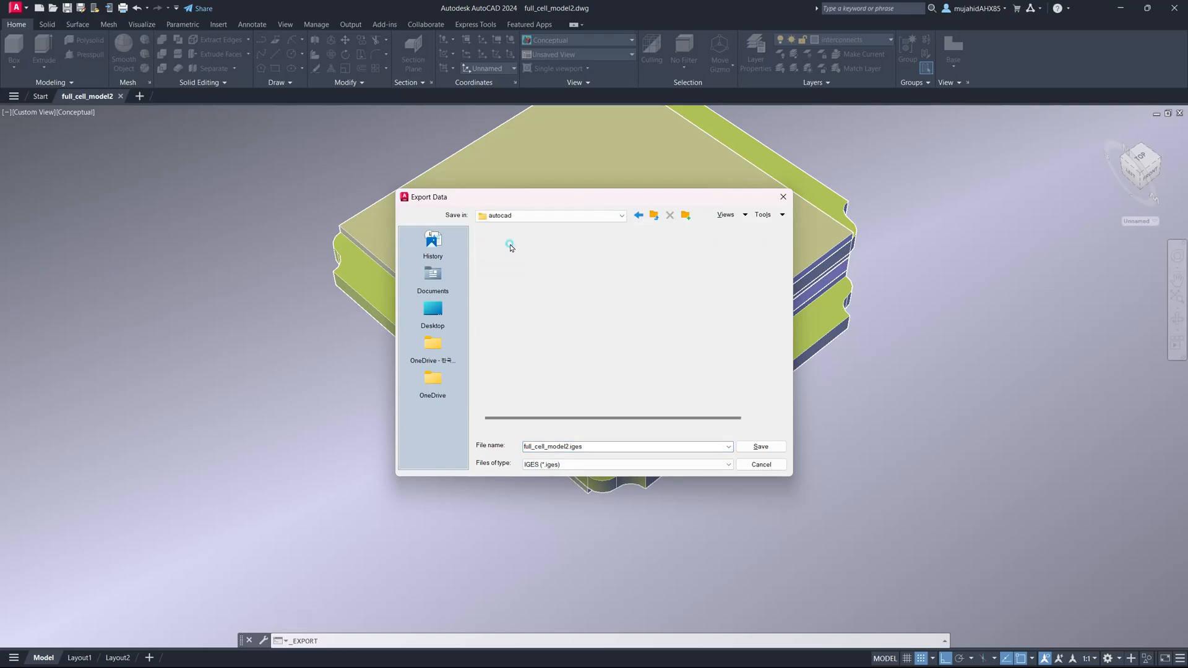
pyautogui.click(547, 439)
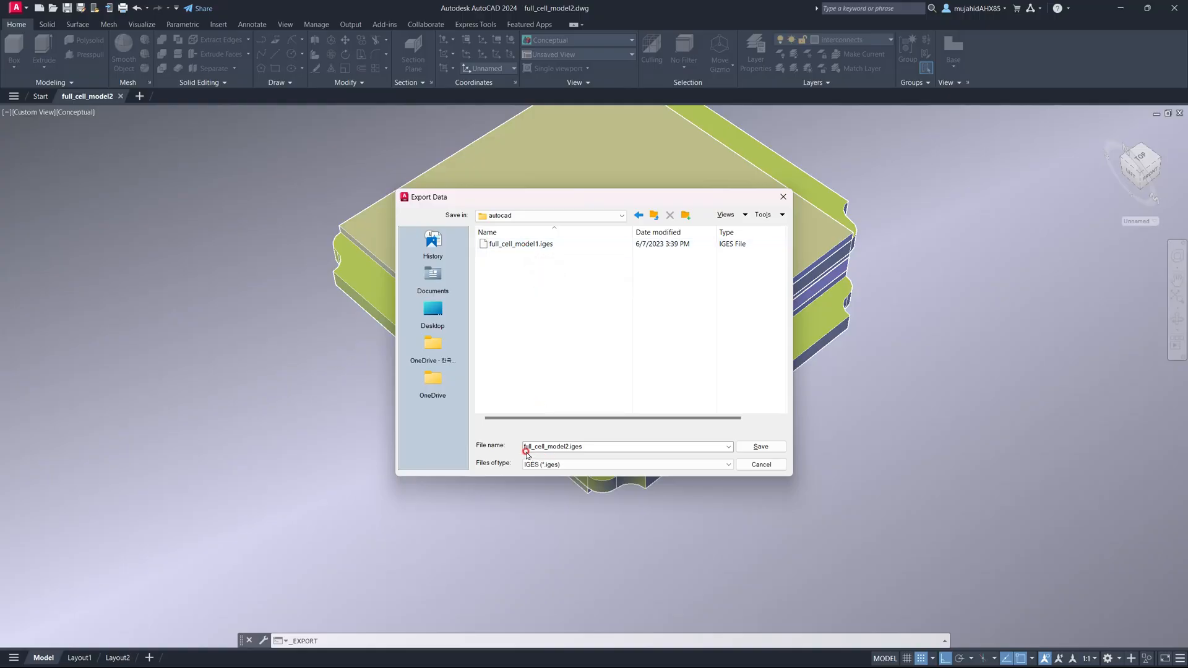
pyautogui.click(778, 459)
pyautogui.click(774, 451)
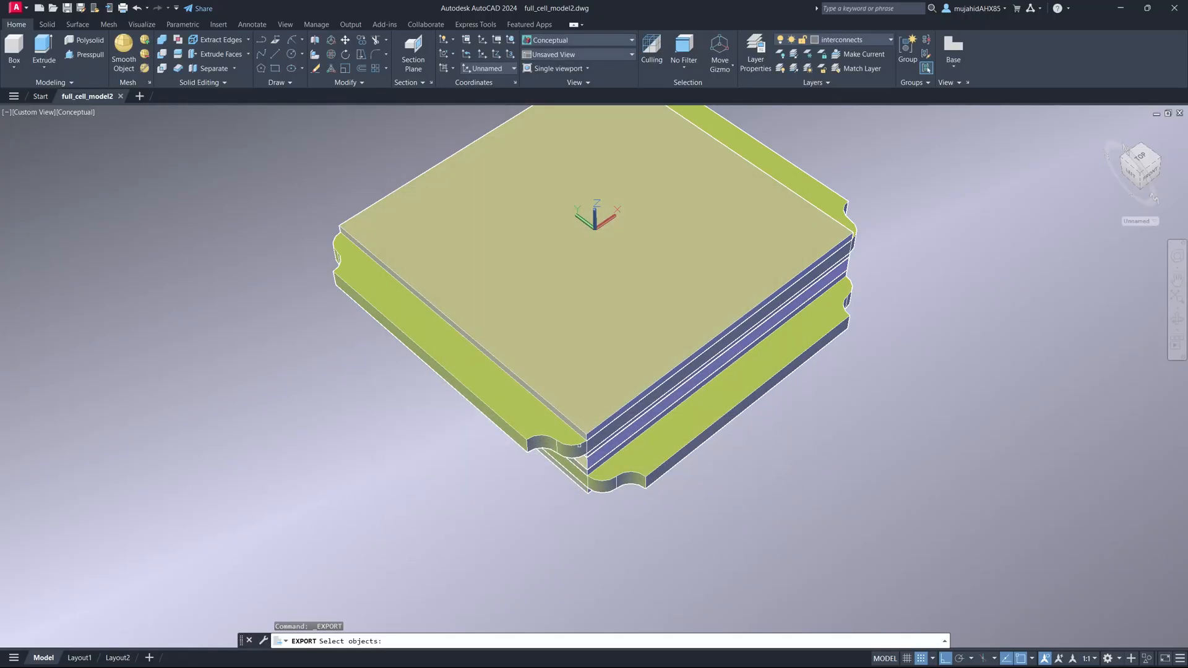
# Select all the bodies of the cell stack for the export, run it and dismiss its notifications.
pyautogui.scroll(2, 582, 441)
pyautogui.scroll(-5, 619, 415)
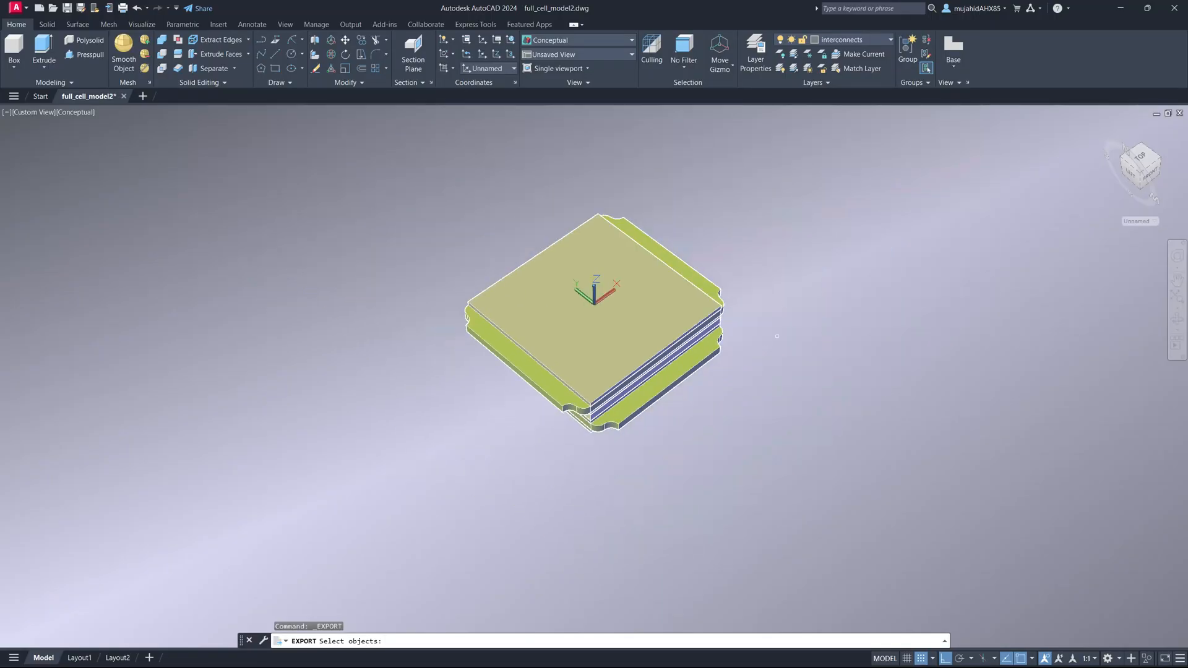
pyautogui.click(878, 40)
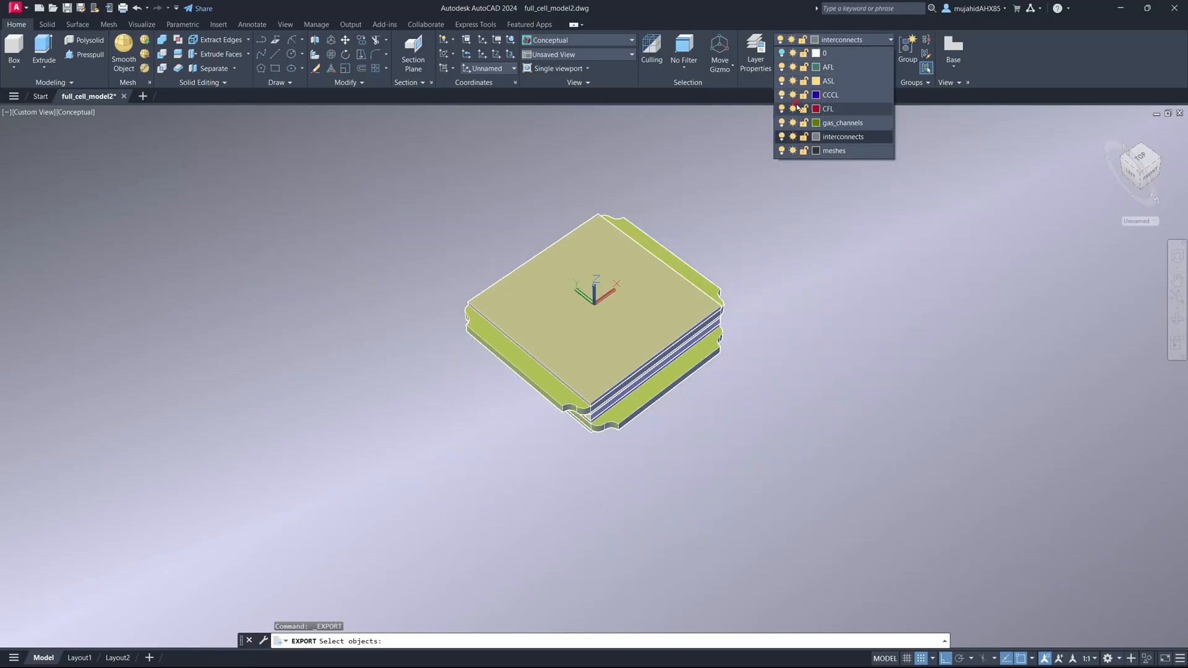
pyautogui.click(768, 195)
pyautogui.moveTo(365, 148)
pyautogui.mouseDown()
pyautogui.moveTo(698, 392)
pyautogui.moveTo(817, 504)
pyautogui.moveTo(804, 496)
pyautogui.mouseUp()
pyautogui.click(386, 158)
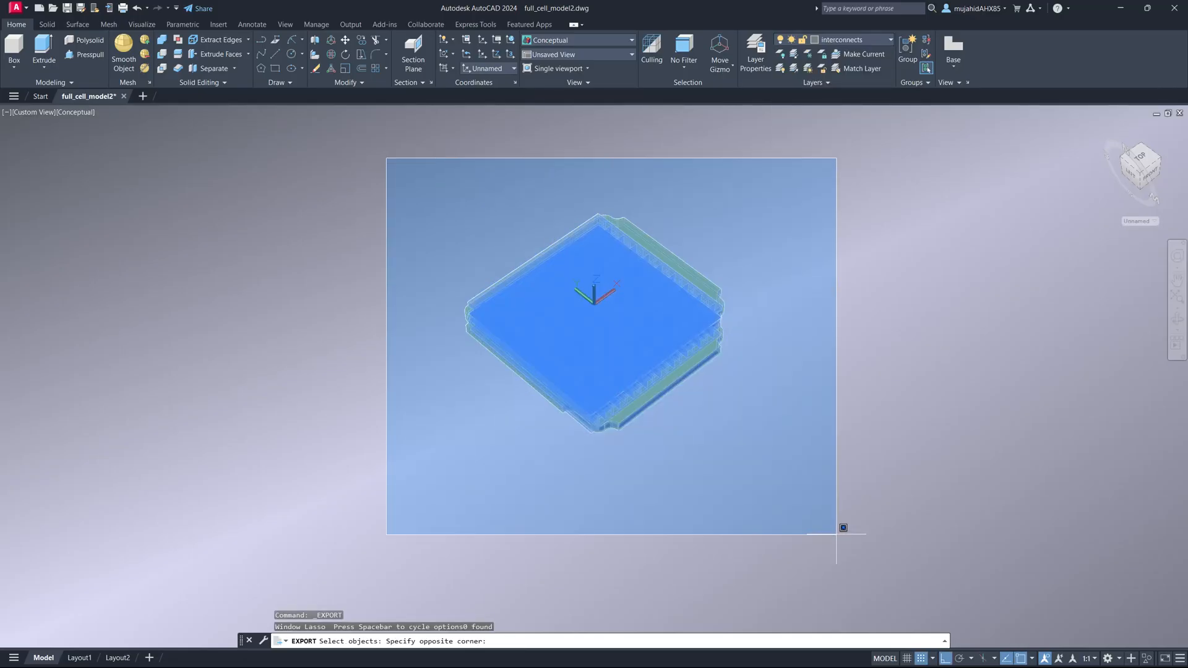
pyautogui.click(837, 532)
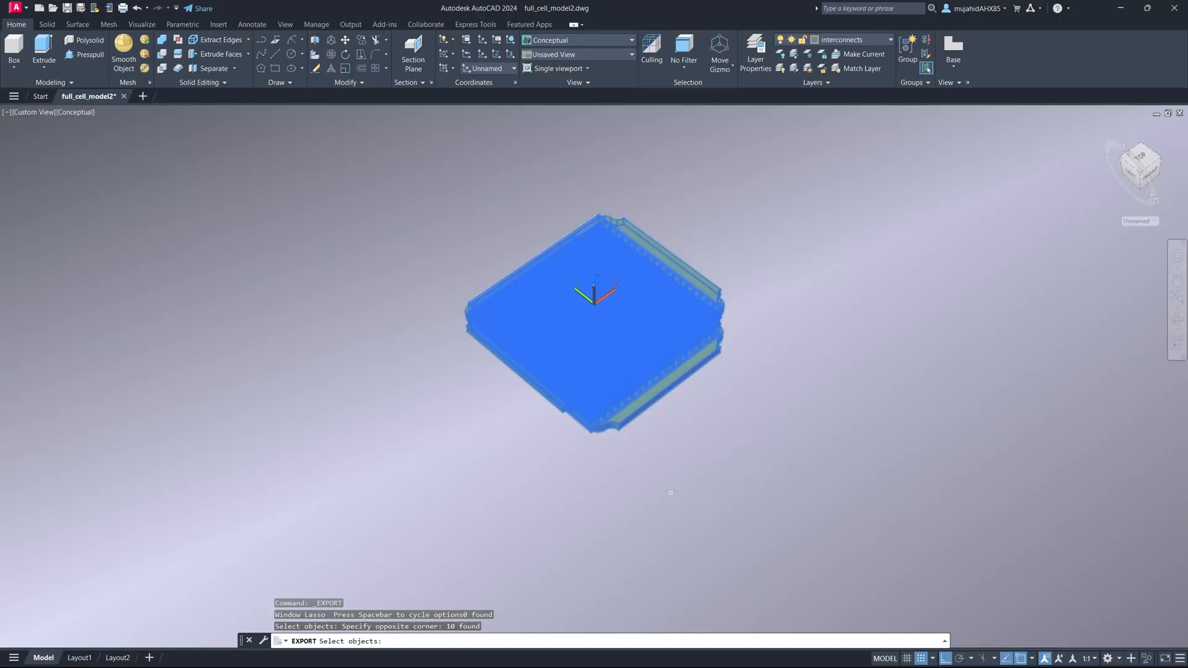
pyautogui.press('Return')
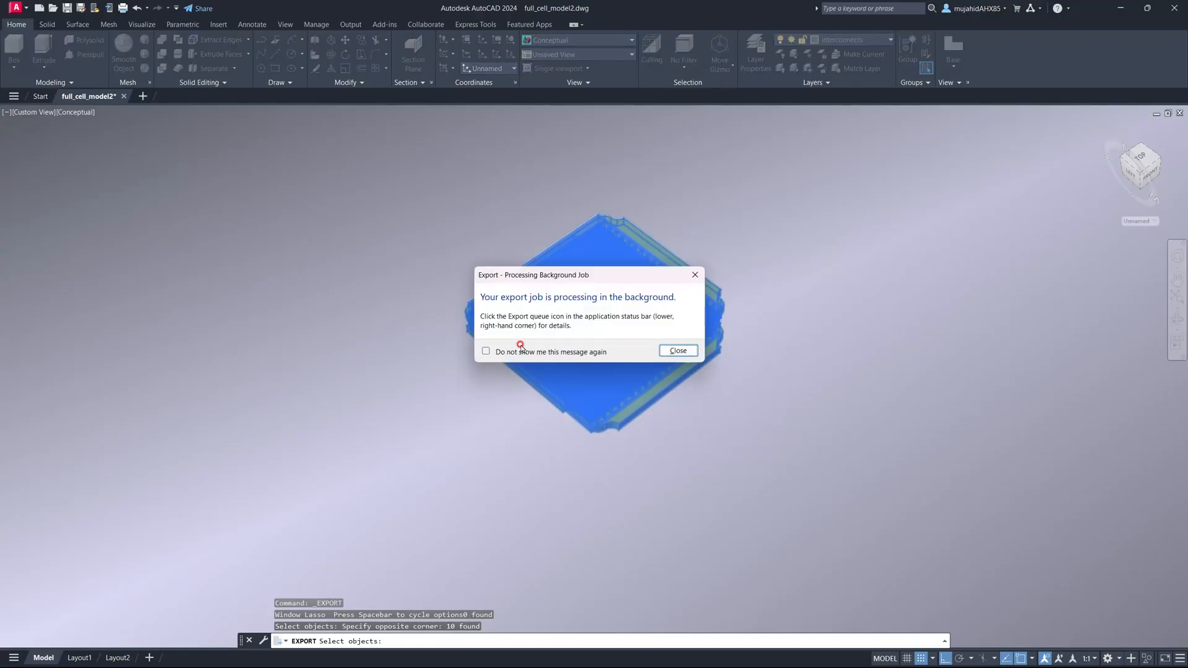
pyautogui.click(676, 351)
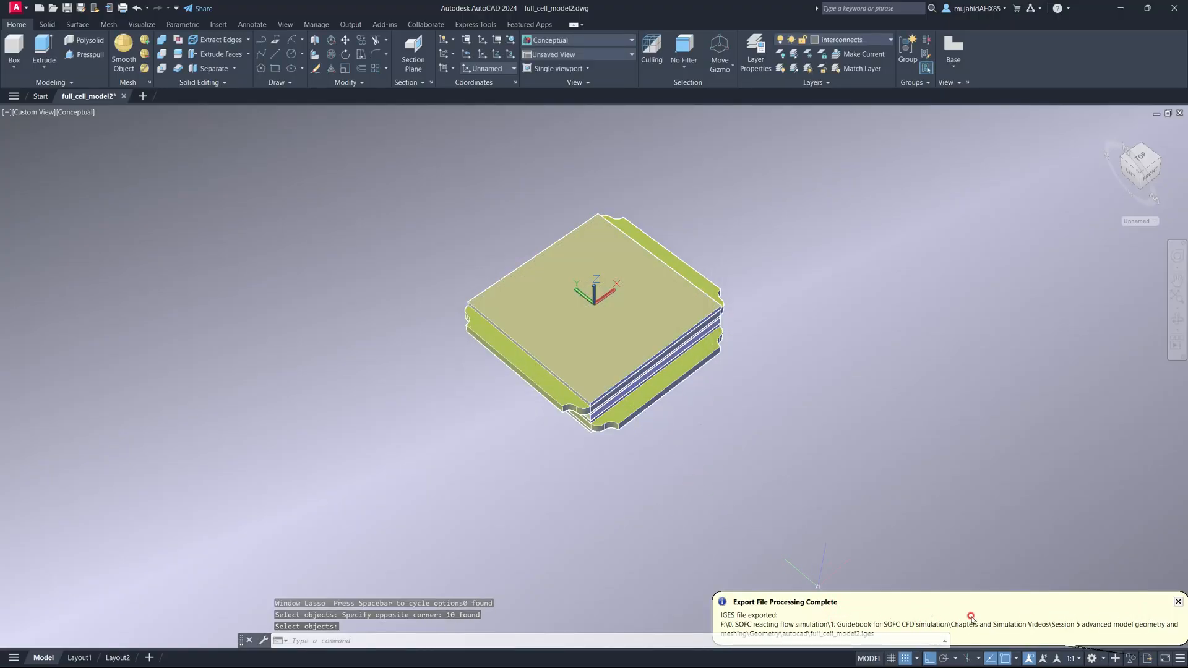
pyautogui.click(1178, 602)
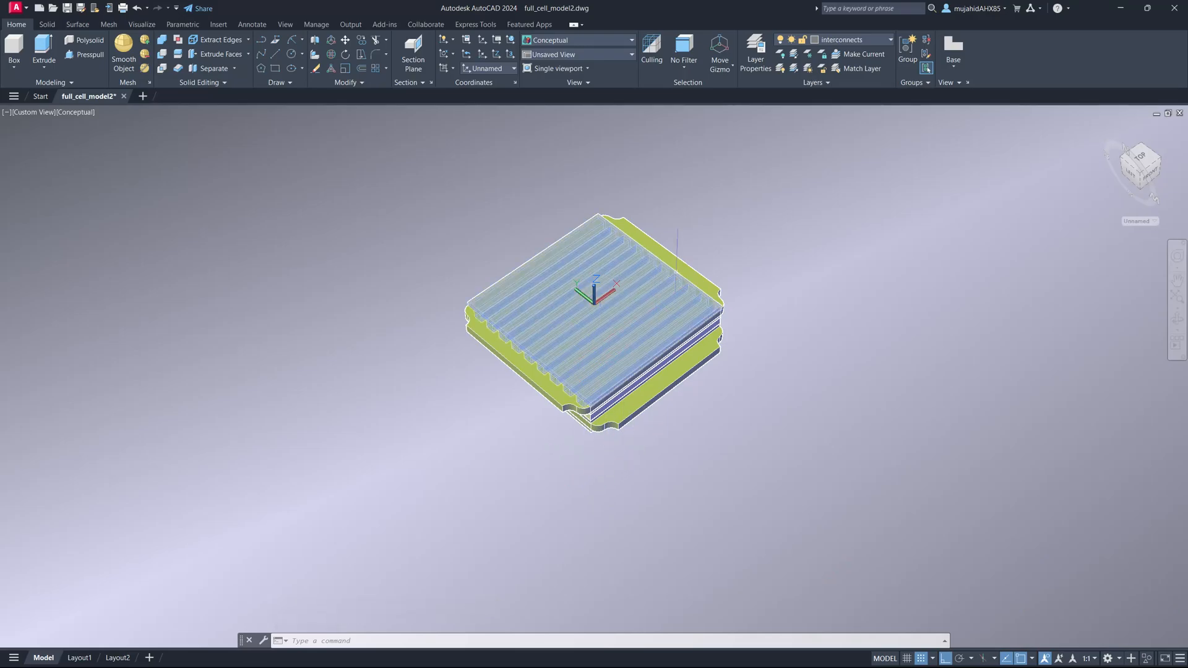
# Switch to the Workbench project cell_design_1 and add two new Mesh component systems below the Space Claim Model system.
pyautogui.click(1120, 8)
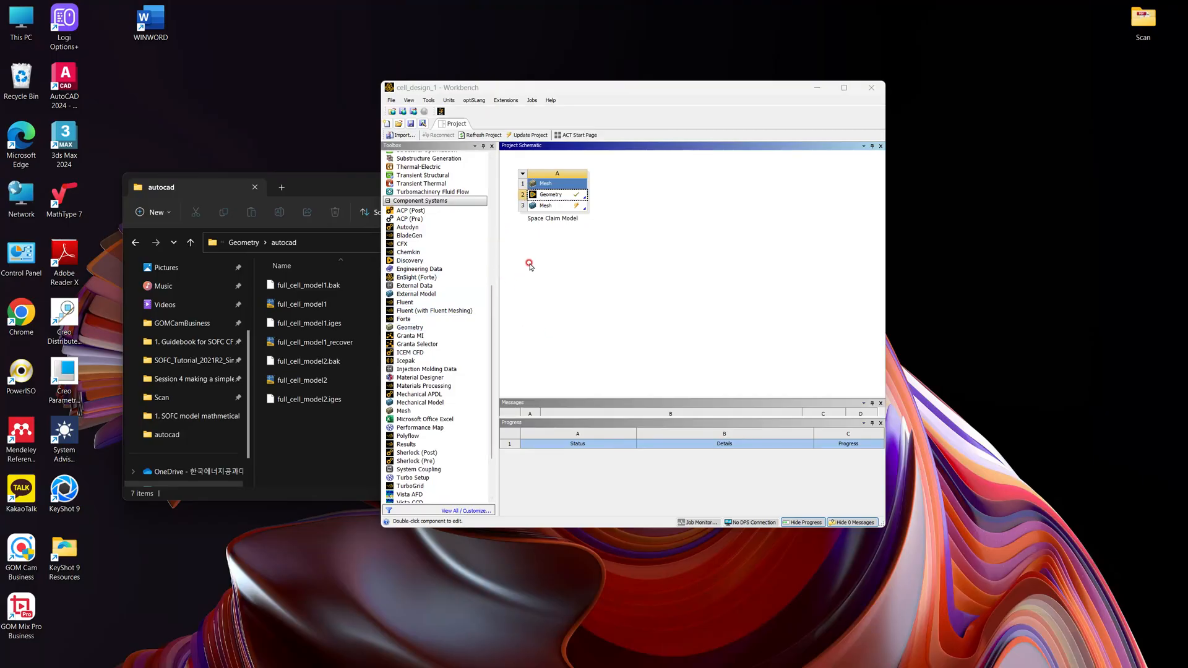
pyautogui.click(408, 411)
pyautogui.moveTo(408, 411); pyautogui.dragTo(544, 323)
pyautogui.moveTo(573, 264); pyautogui.dragTo(400, 416)
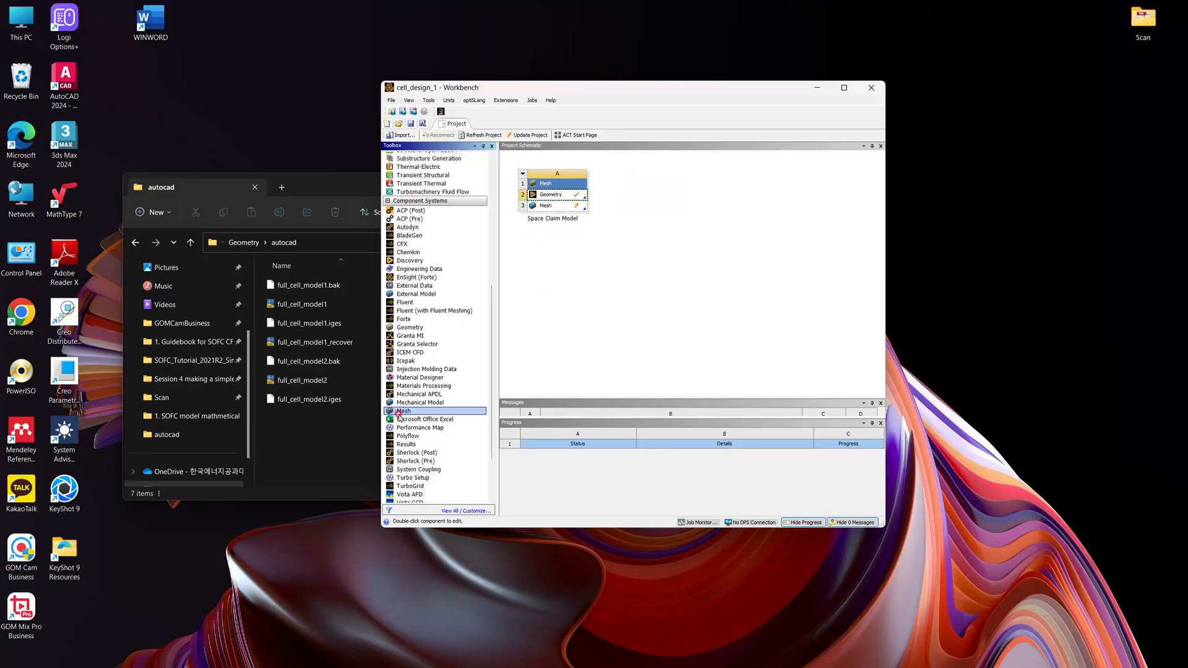
pyautogui.doubleClick(400, 416)
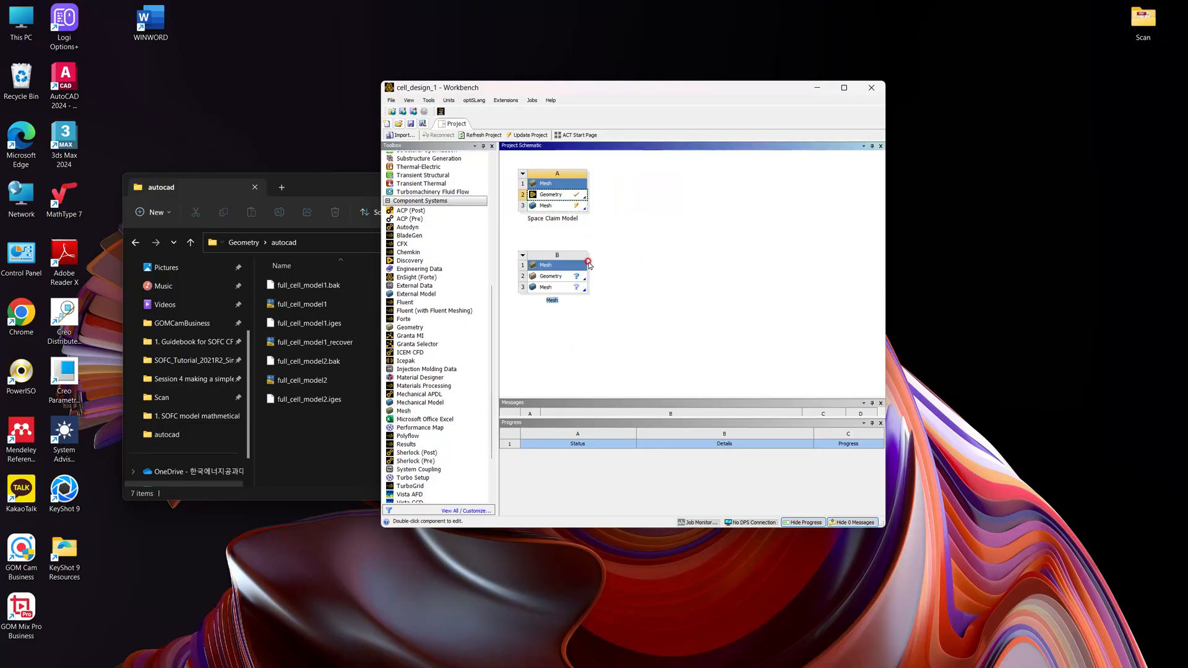
pyautogui.moveTo(403, 411); pyautogui.dragTo(650, 278)
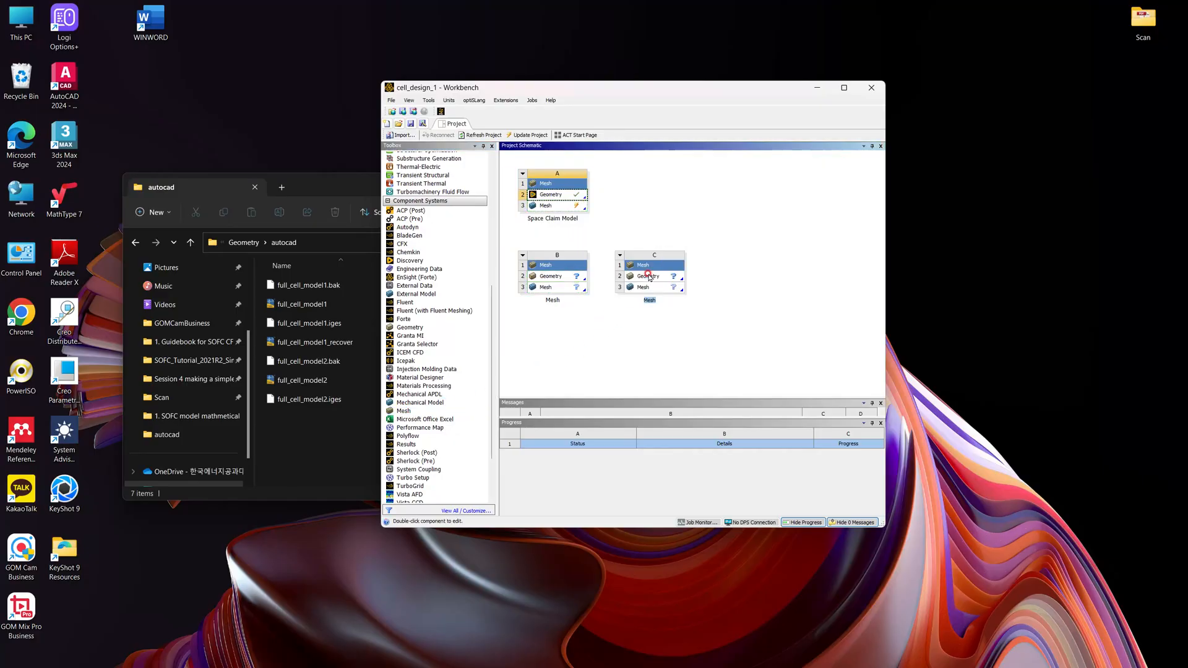
# Name mesh system B "Auocad model" and mesh system C "Autocad model iges".
pyautogui.click(553, 305)
pyautogui.click(553, 301)
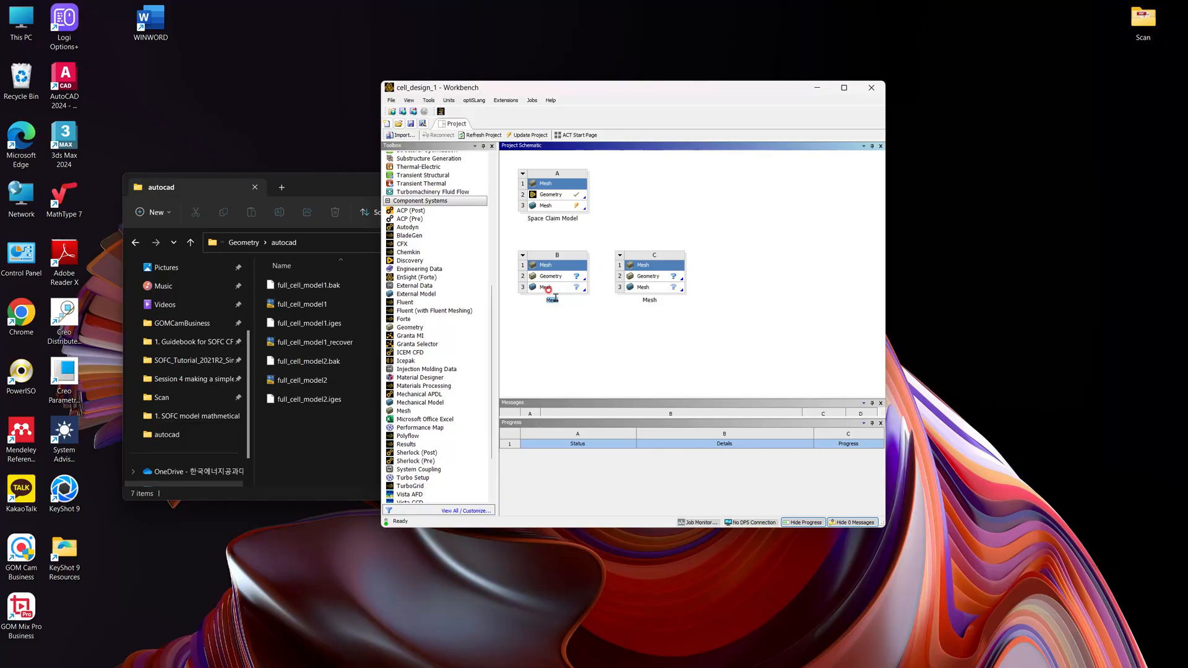
pyautogui.write('Autocad')
pyautogui.click(614, 308)
pyautogui.write('model')
pyautogui.click(614, 309)
pyautogui.doubleClick(649, 299)
pyautogui.write('Autocad model iges')
pyautogui.press('Return')
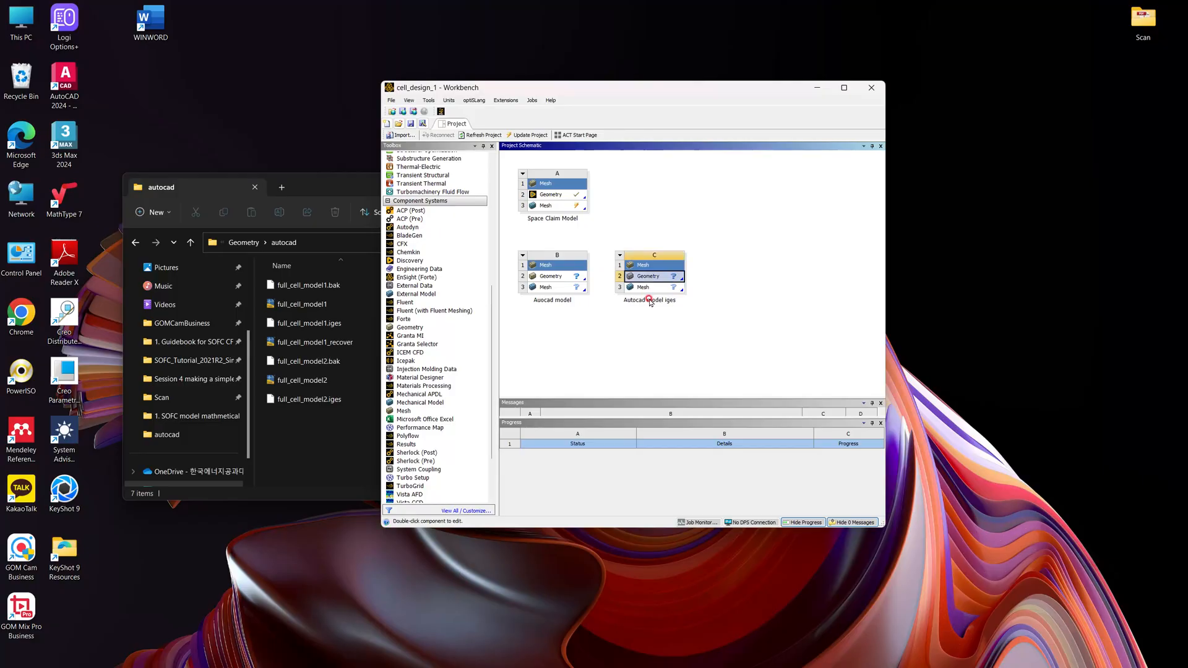
# Start a new SpaceClaim geometry for the Geometry cell of mesh system B.
pyautogui.click(552, 276)
pyautogui.rightClick(556, 276)
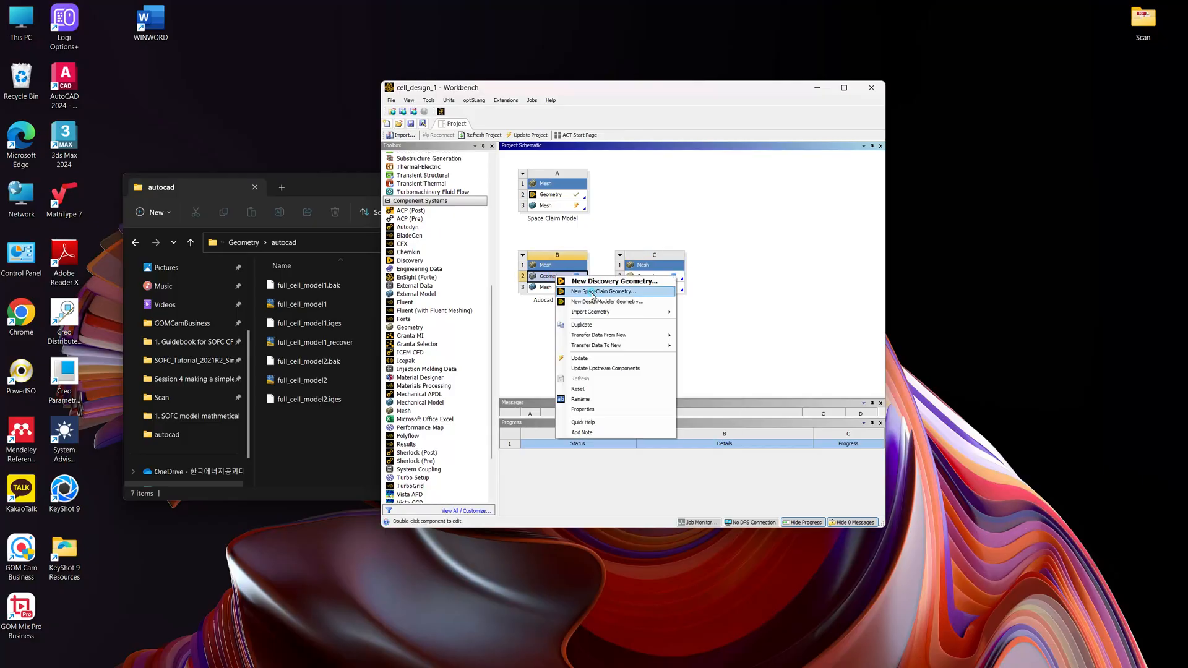
pyautogui.click(591, 291)
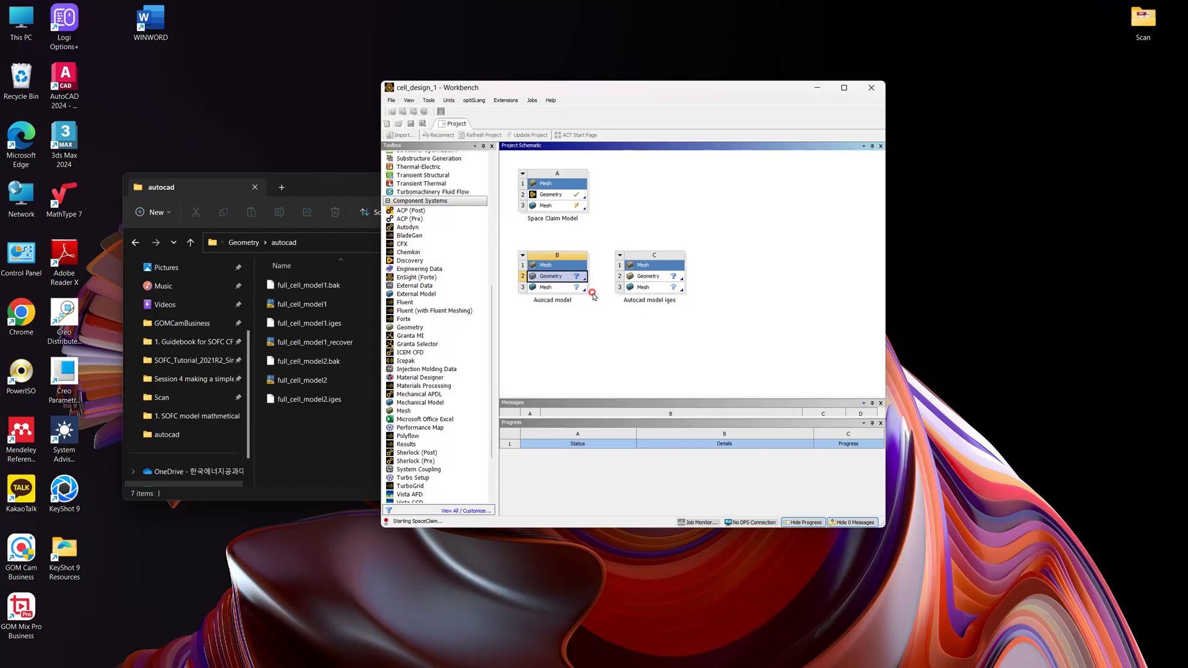
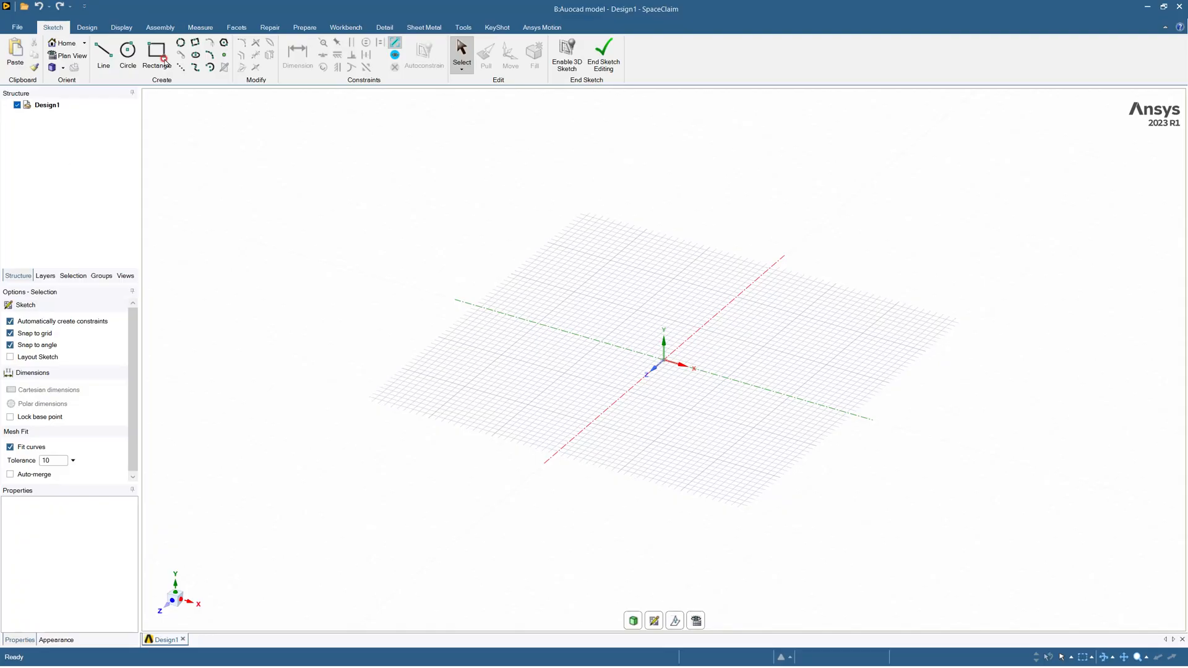
# Open the full_cell_model2 DWG file from the autocad folder, with all supported file types listed.
pyautogui.click(25, 28)
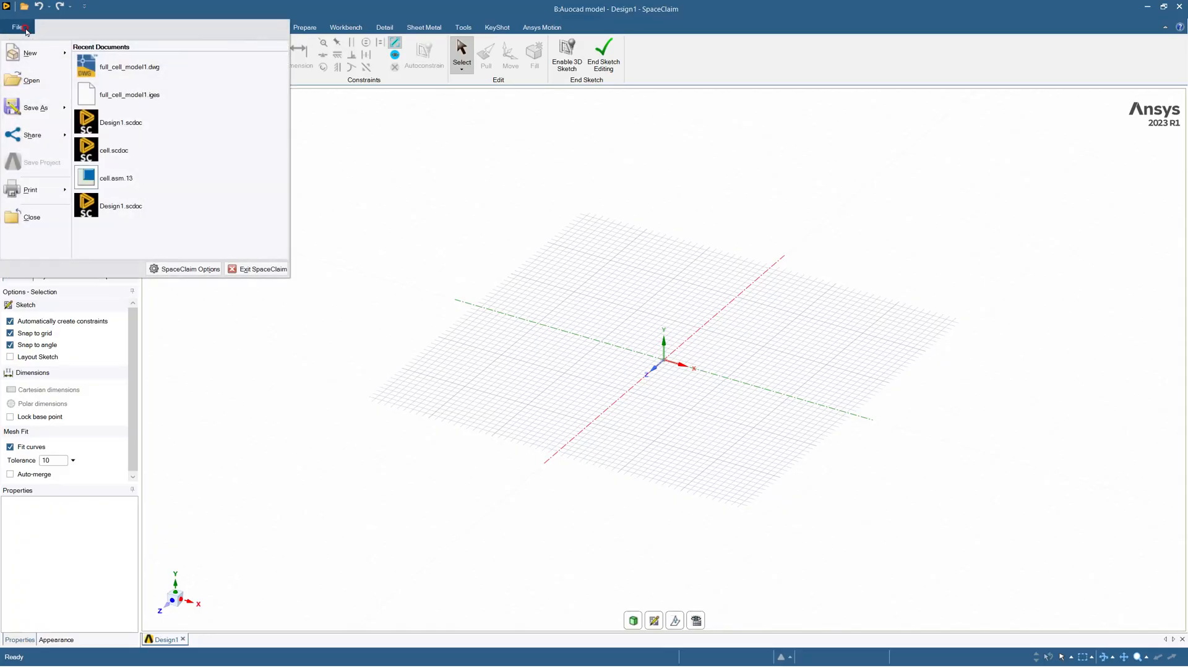
pyautogui.click(55, 87)
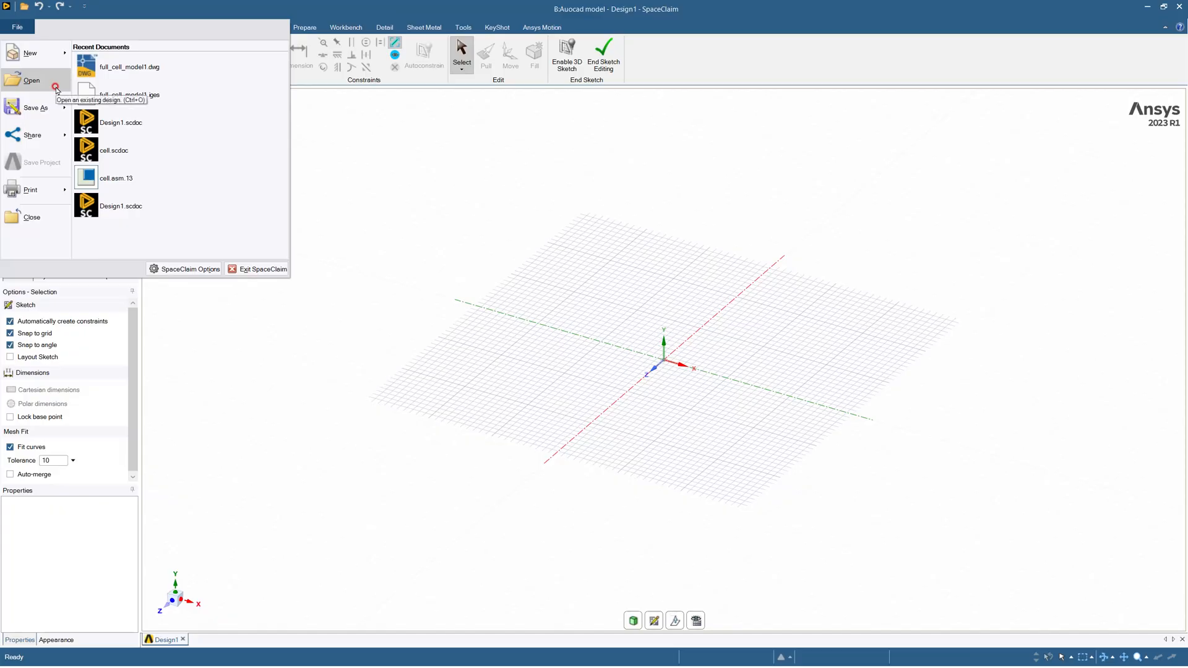
pyautogui.click(52, 88)
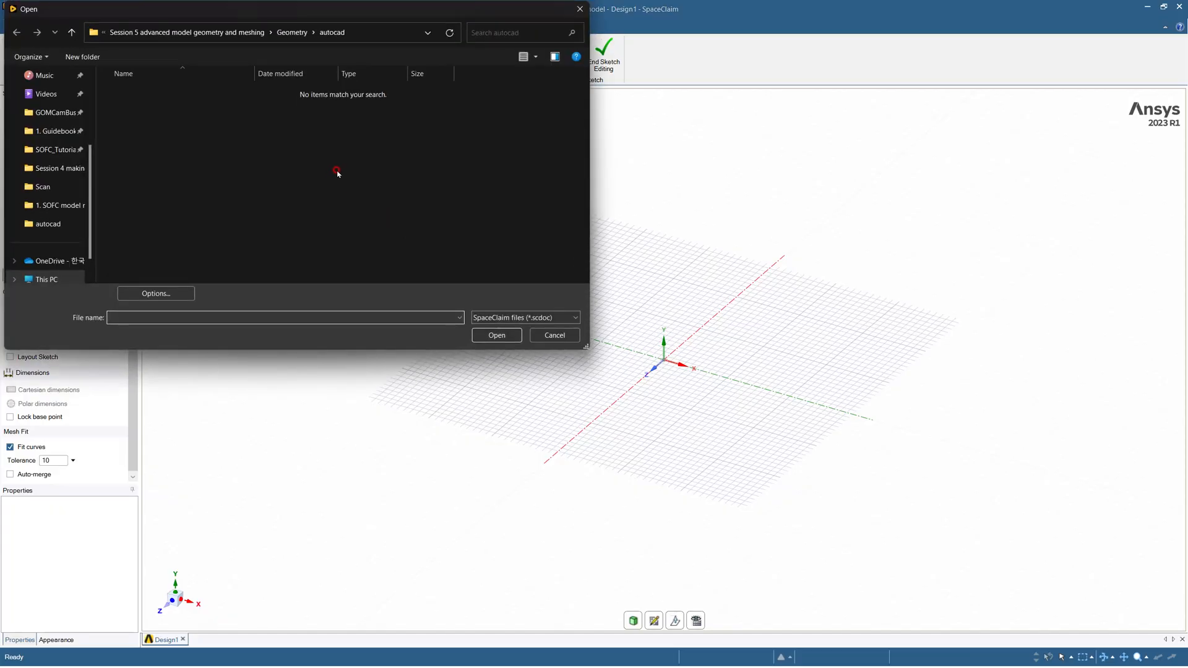
pyautogui.click(565, 318)
pyautogui.click(530, 339)
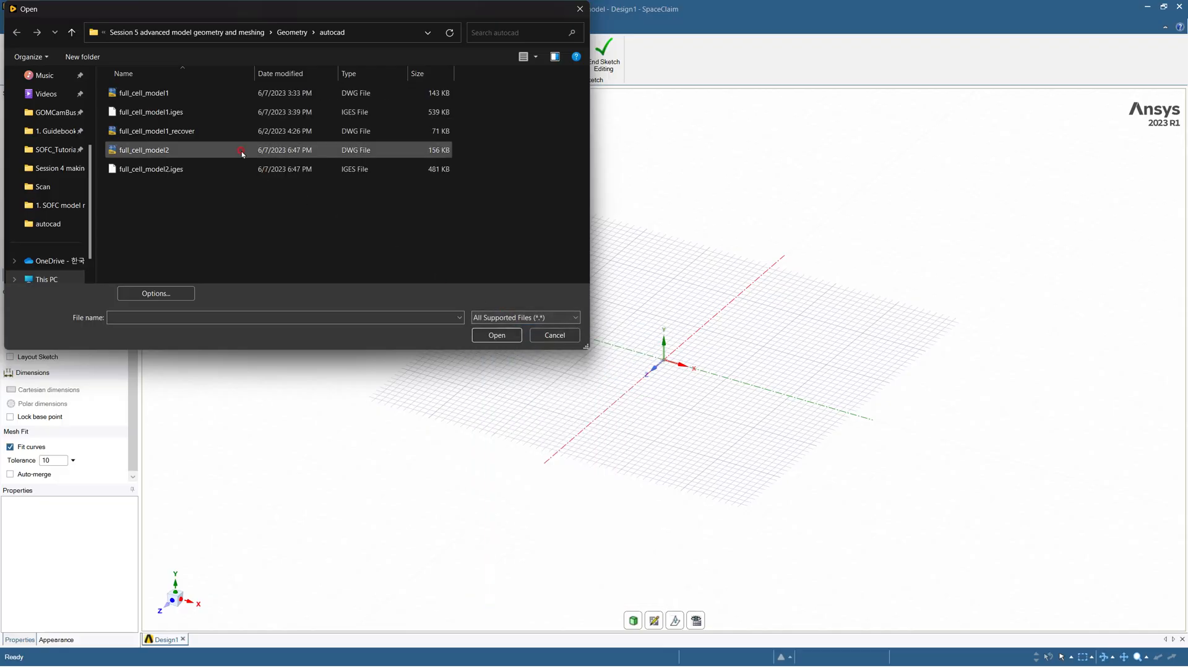
pyautogui.doubleClick(171, 151)
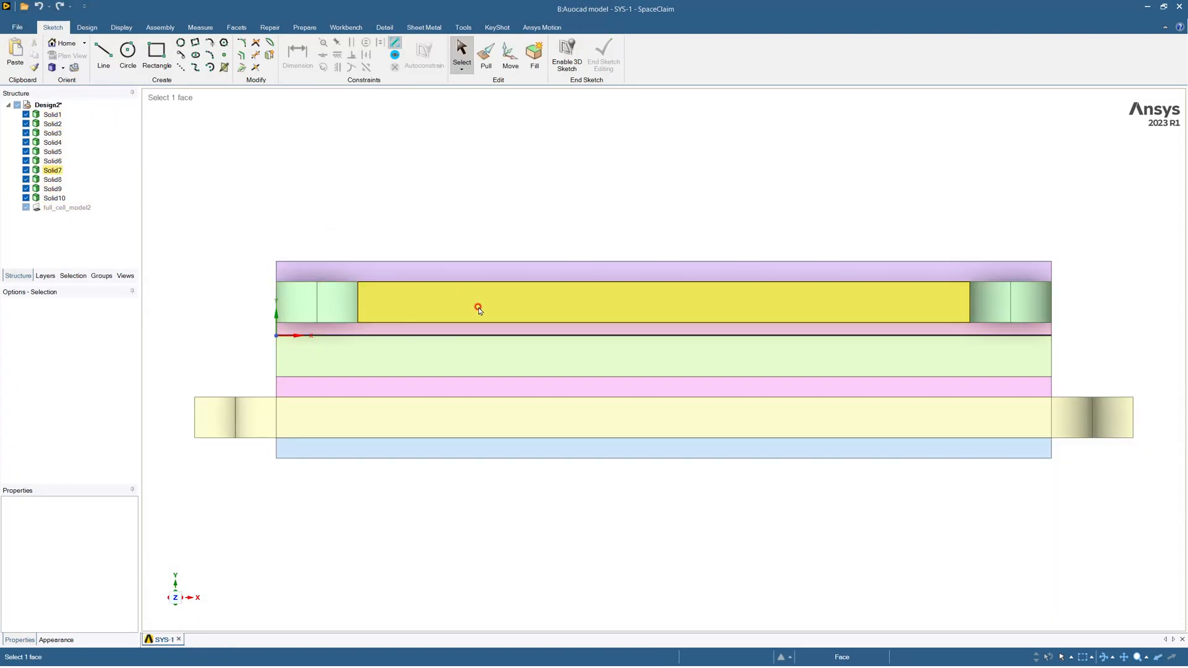
# Examine the imported cell stack from its front corners, checking the interconnects, gas channels and cell layers.
pyautogui.click(603, 361)
pyautogui.moveTo(603, 362); pyautogui.dragTo(456, 380, button='middle')
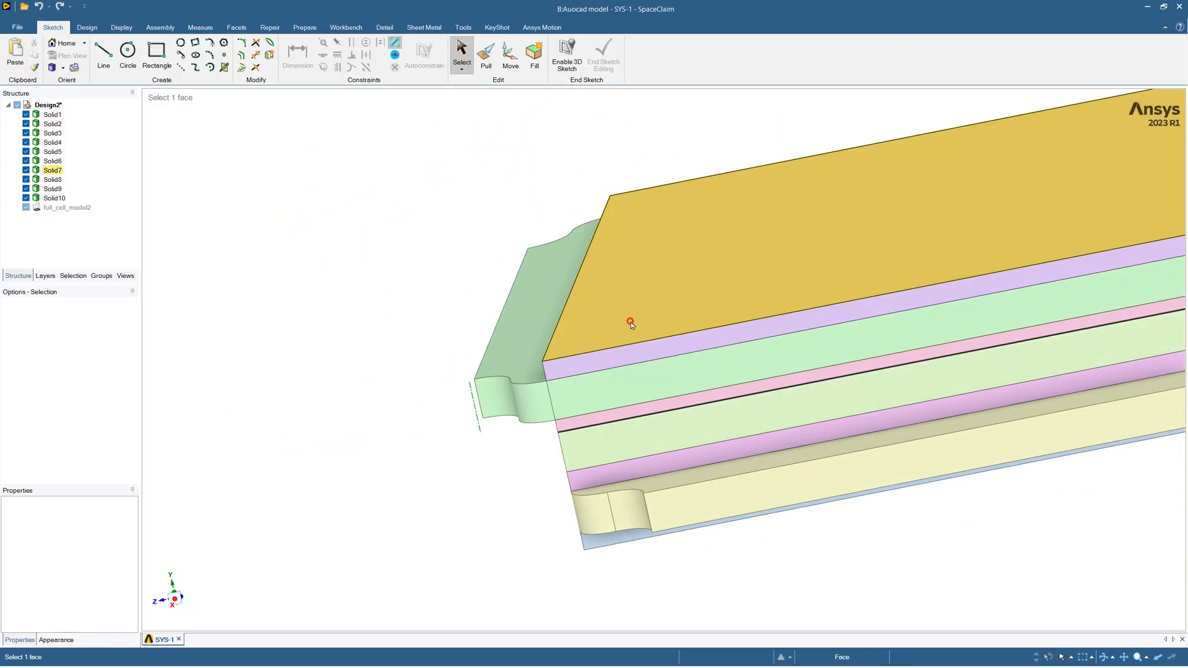
pyautogui.scroll(-3, 630, 321)
pyautogui.click(752, 339)
pyautogui.moveTo(752, 340); pyautogui.dragTo(853, 329, button='middle')
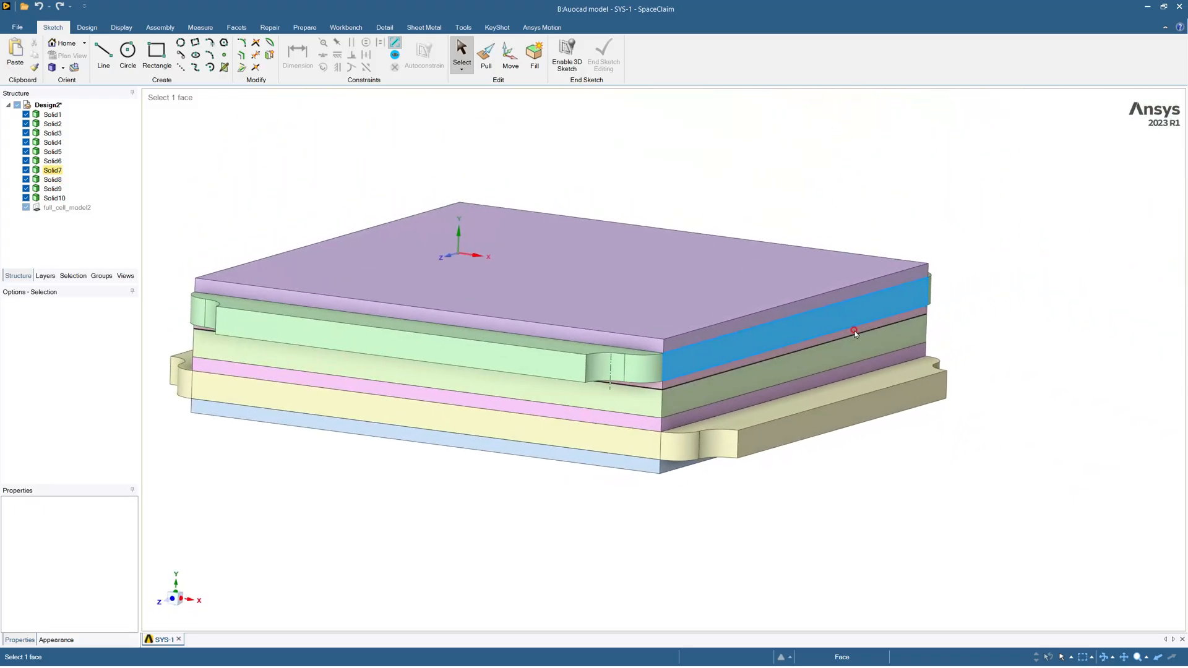
# Hide Solid2 through Solid10 one by one, finishing with Solid1, to inspect each body of the imported stack.
pyautogui.click(26, 124)
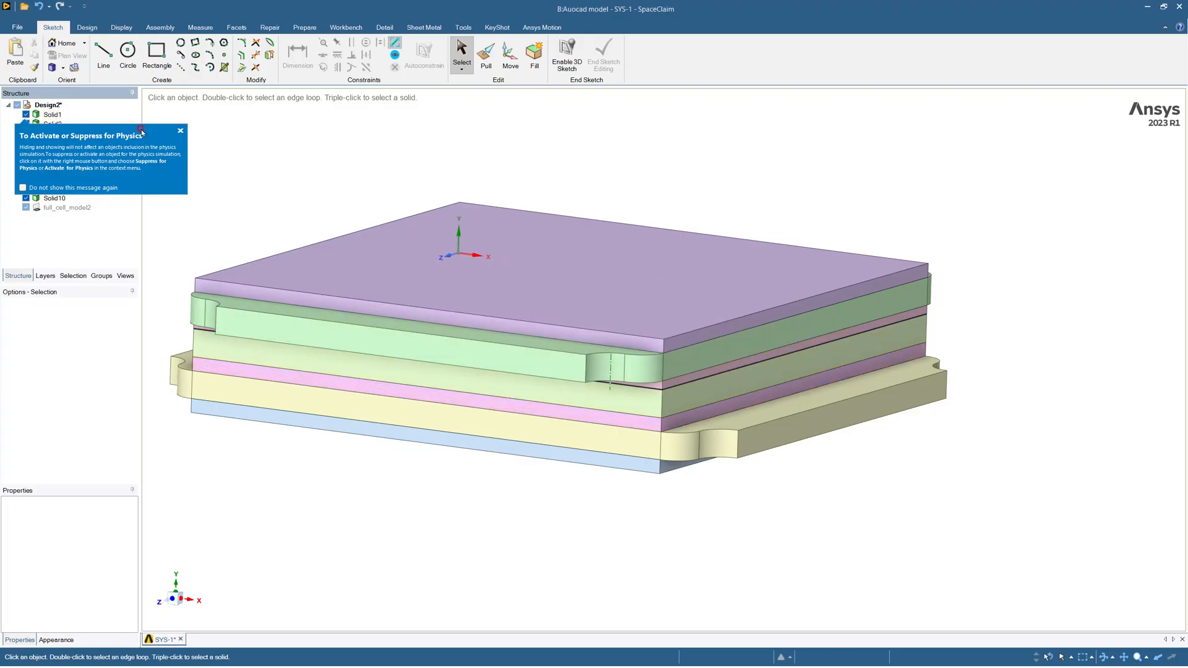
pyautogui.click(180, 131)
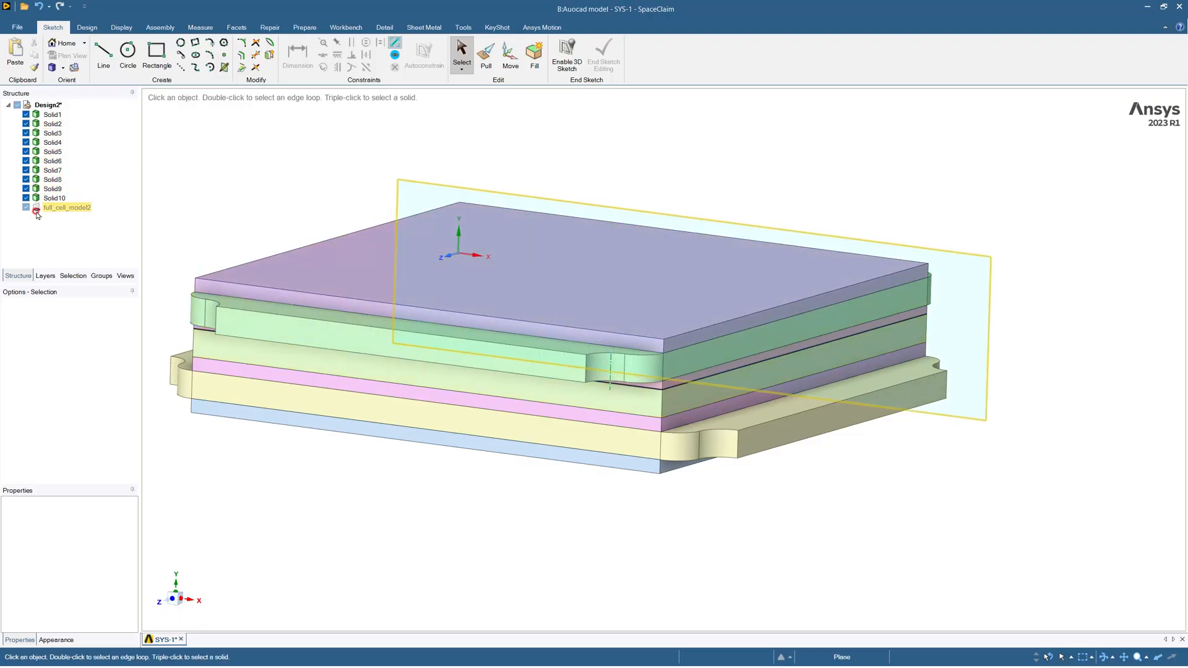
pyautogui.click(26, 114)
pyautogui.click(26, 124)
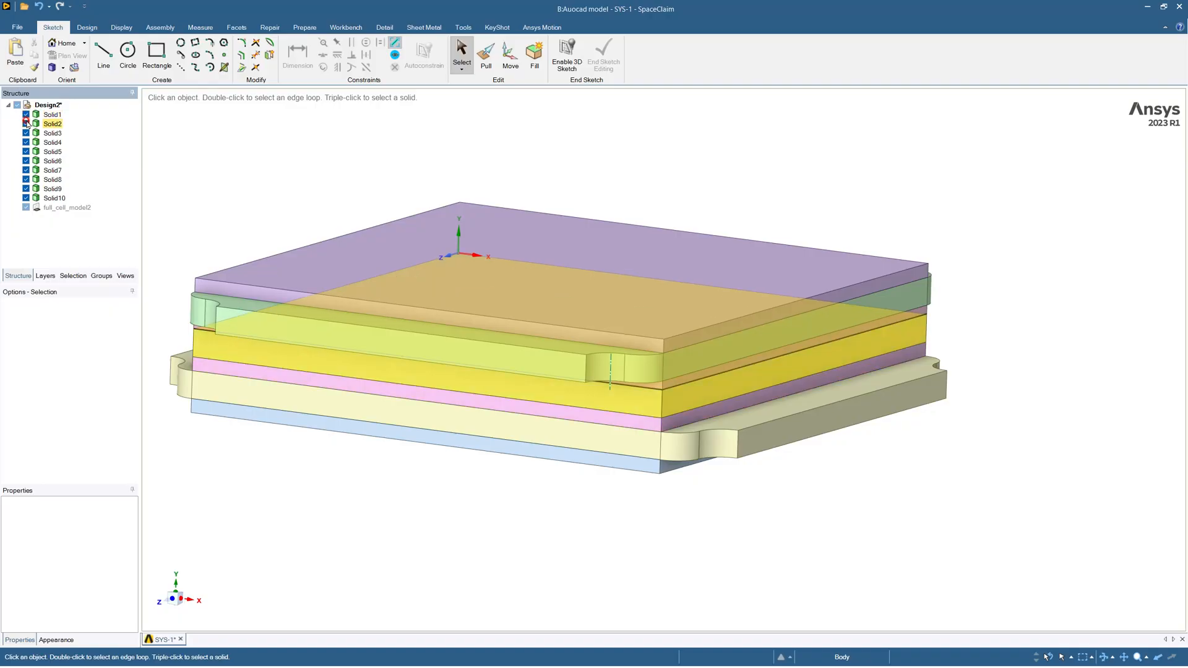
pyautogui.click(26, 133)
pyautogui.click(26, 142)
pyautogui.click(26, 152)
pyautogui.click(26, 161)
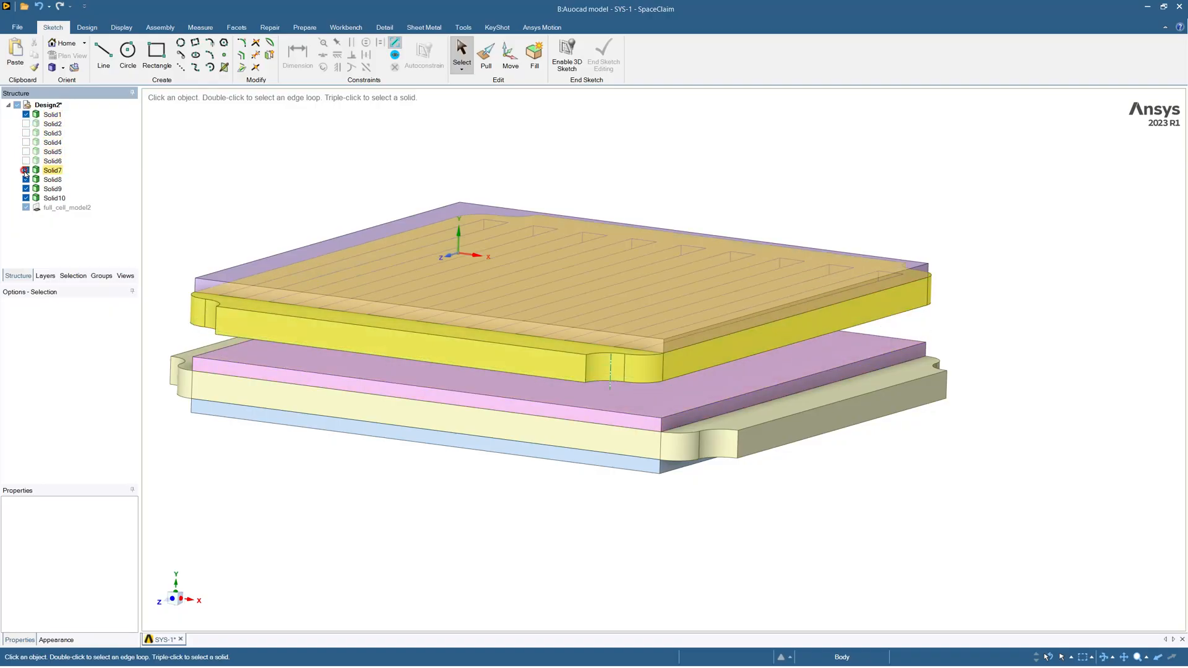
pyautogui.click(26, 171)
pyautogui.click(26, 179)
pyautogui.click(26, 189)
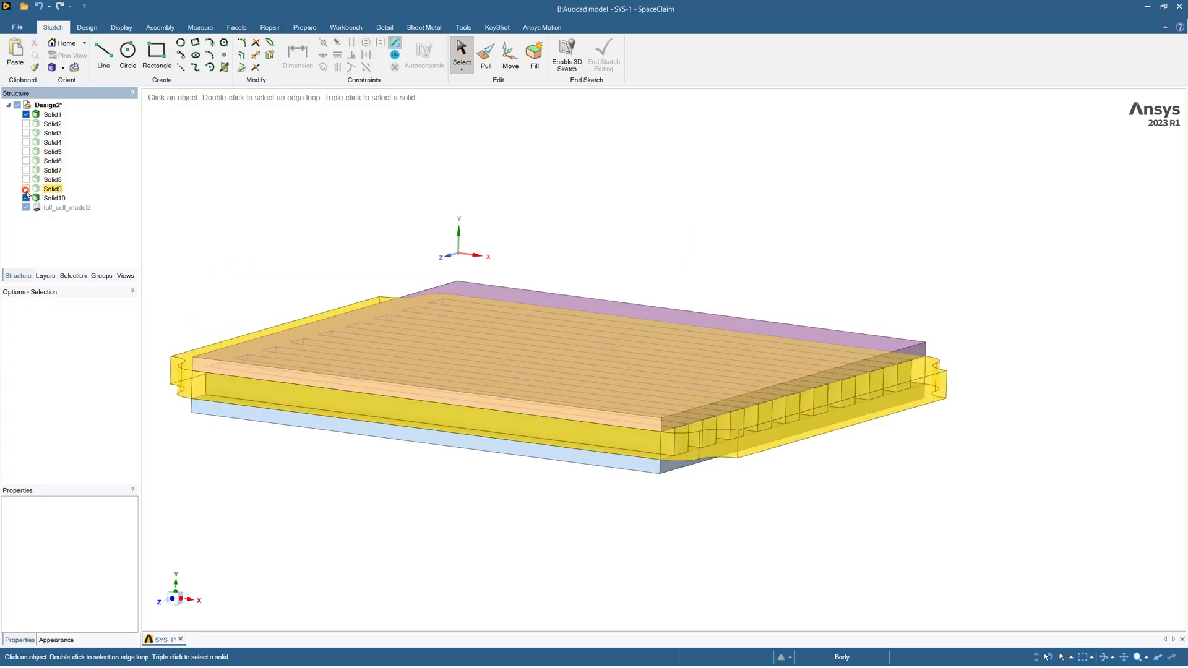
pyautogui.click(26, 198)
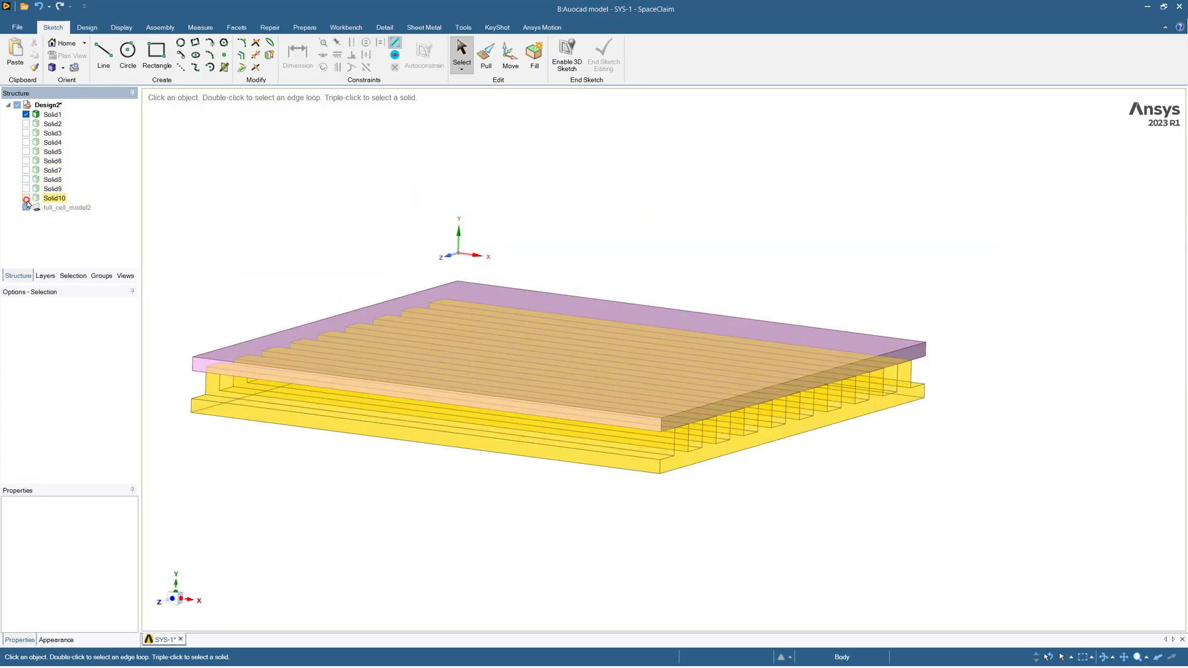
pyautogui.click(26, 115)
# Show Solid1 through Solid10 again and bring up the Workbench commands for preparing the geometry.
pyautogui.click(26, 115)
pyautogui.click(26, 124)
pyautogui.click(26, 134)
pyautogui.click(26, 142)
pyautogui.click(26, 151)
pyautogui.click(26, 161)
pyautogui.click(26, 170)
pyautogui.click(26, 180)
pyautogui.click(26, 189)
pyautogui.click(26, 198)
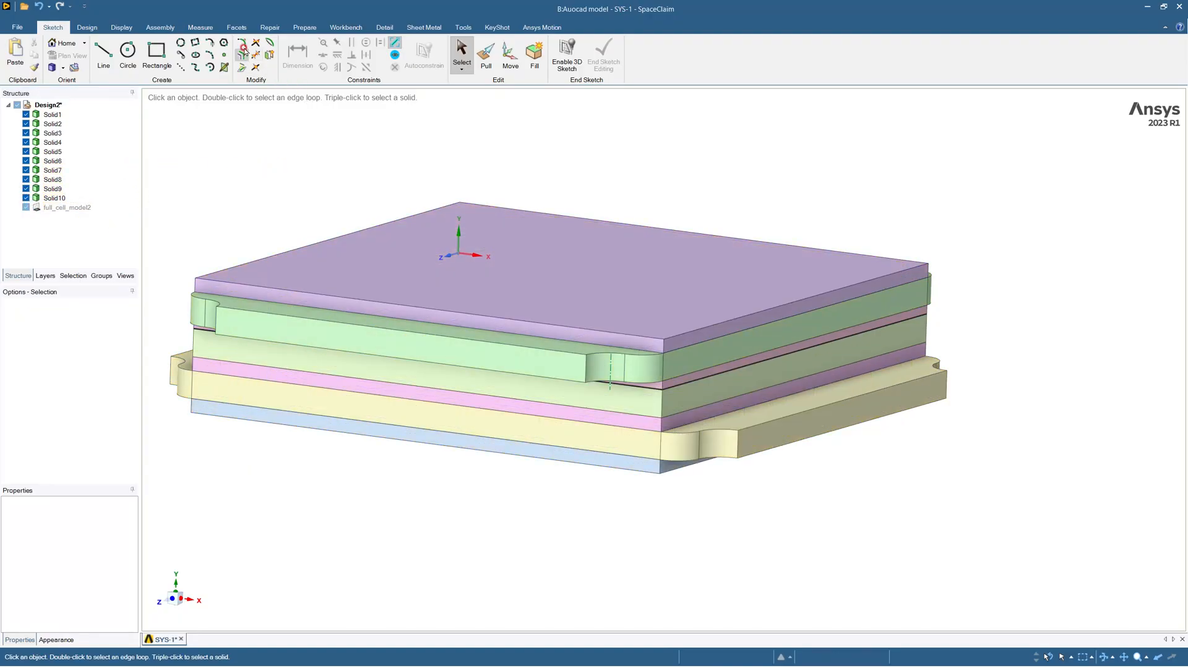
pyautogui.click(344, 28)
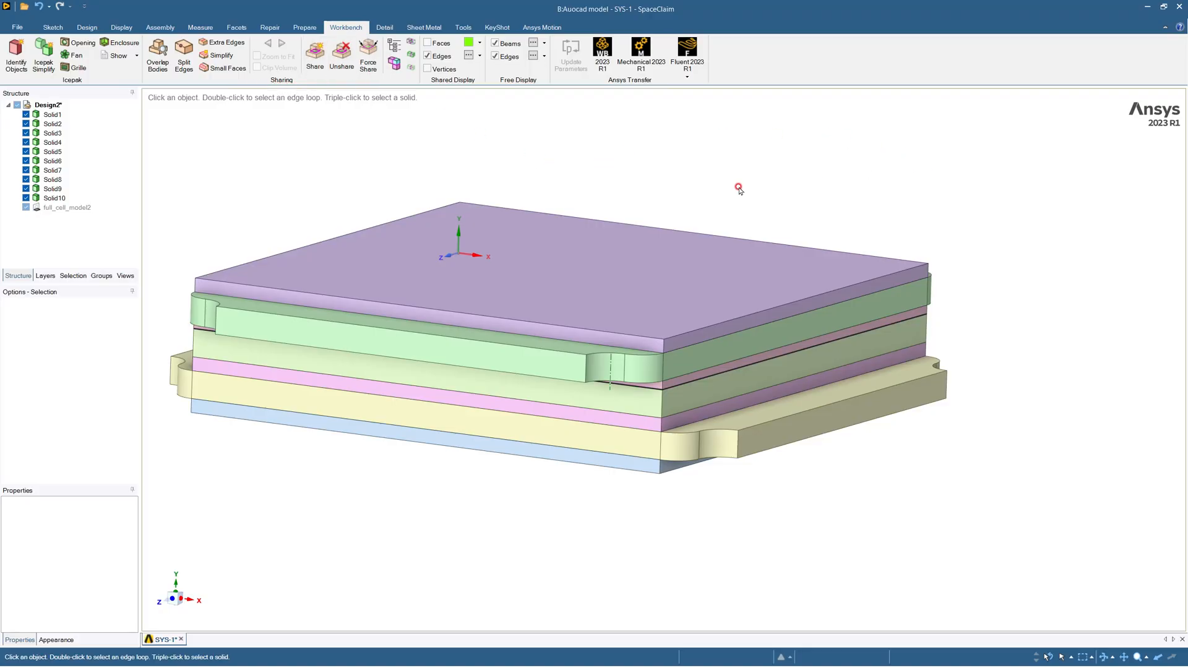
# Start a Share Topology search on the stack and hide Solid1 through Solid5 to examine the highlighted coincident faces.
pyautogui.click(317, 63)
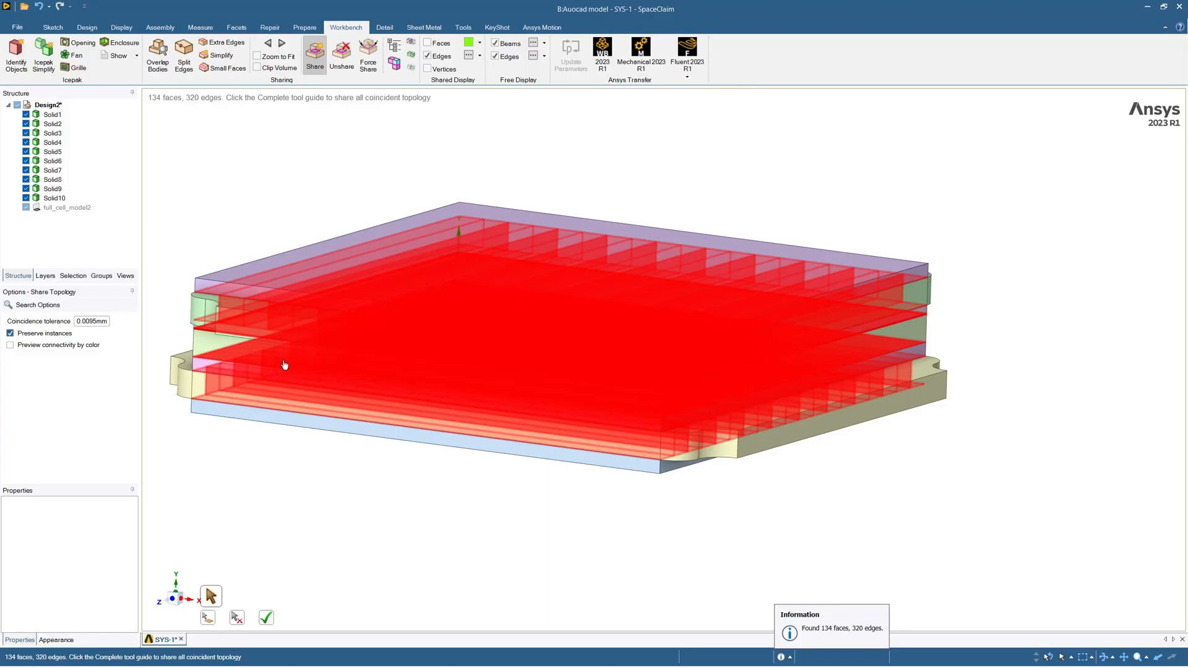
pyautogui.moveTo(283, 362); pyautogui.dragTo(241, 342, button='middle')
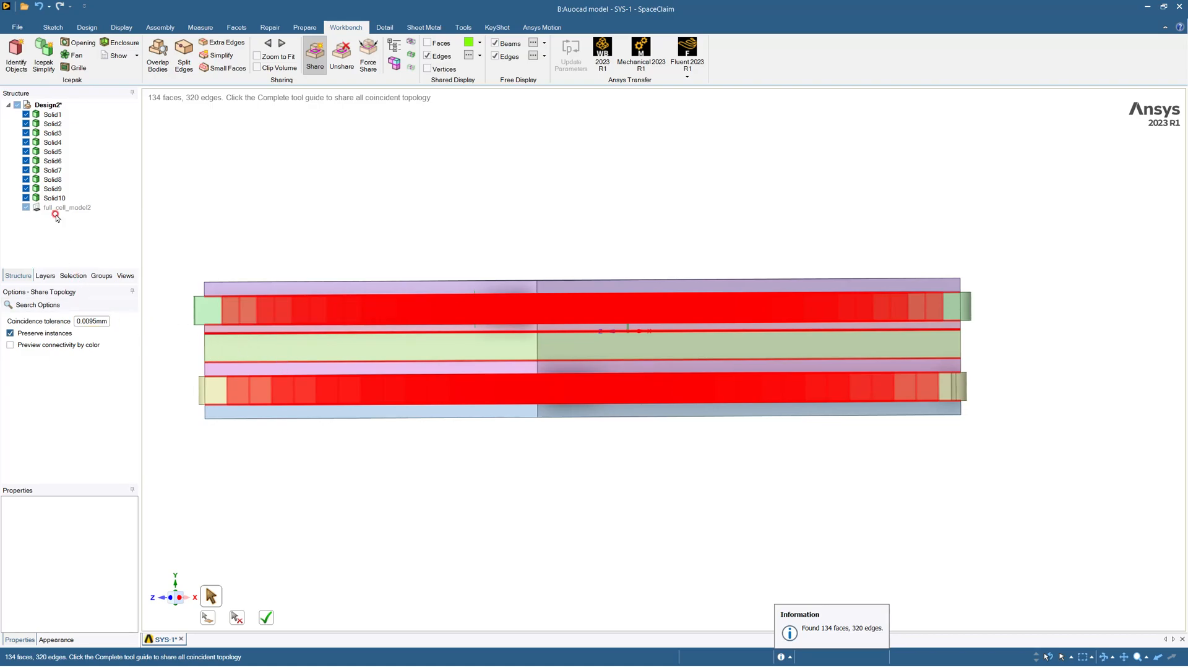
pyautogui.click(26, 115)
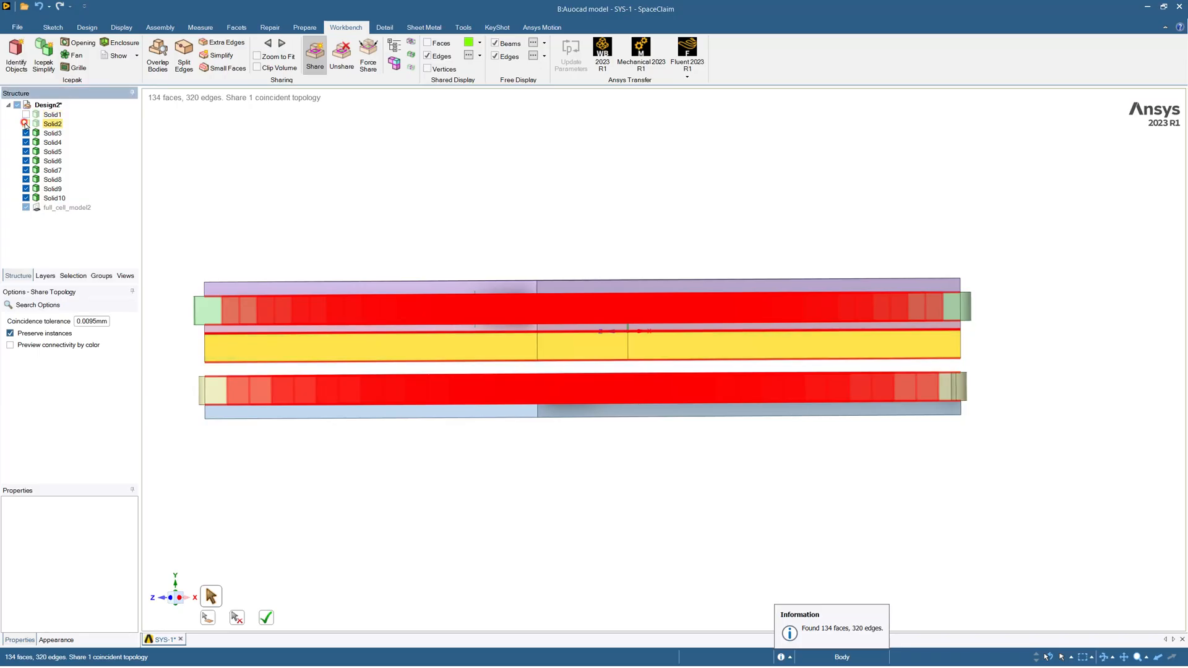
pyautogui.click(25, 124)
pyautogui.click(25, 133)
pyautogui.click(25, 142)
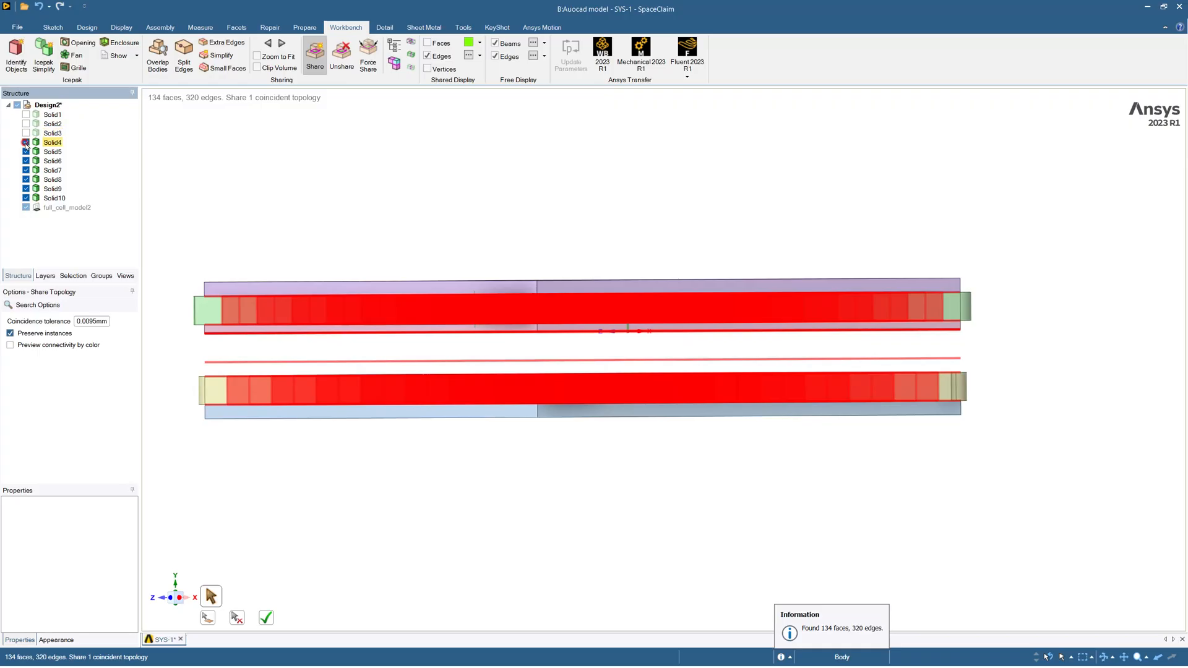
pyautogui.click(25, 152)
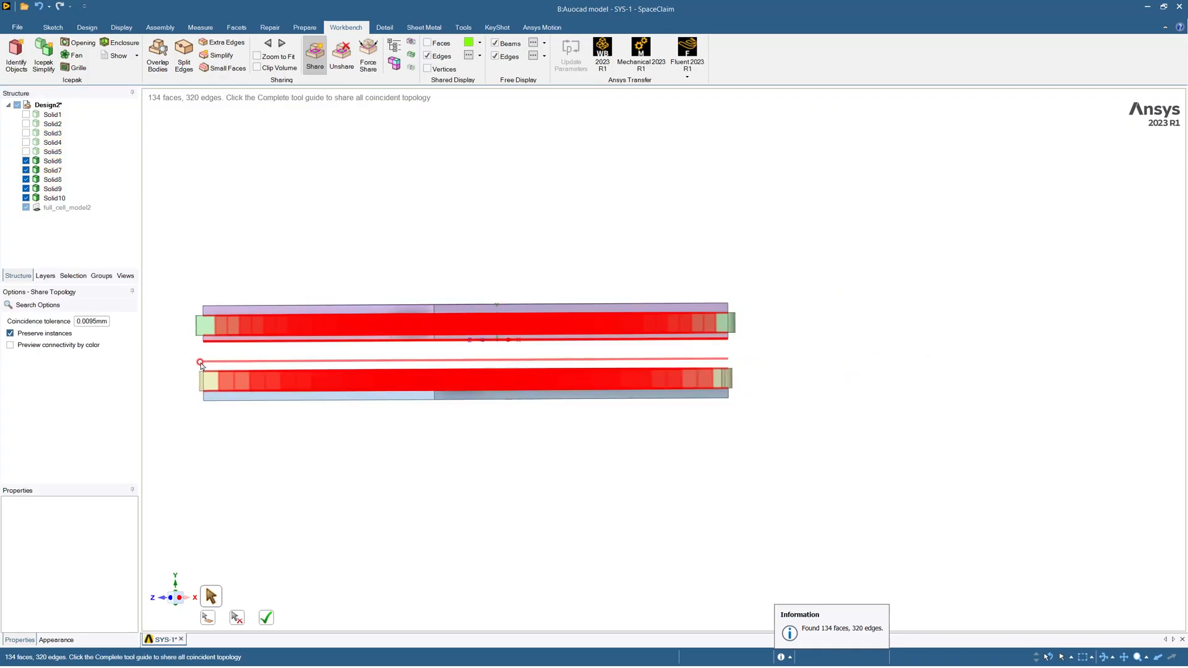
pyautogui.scroll(1, 206, 369)
pyautogui.scroll(6, 206, 368)
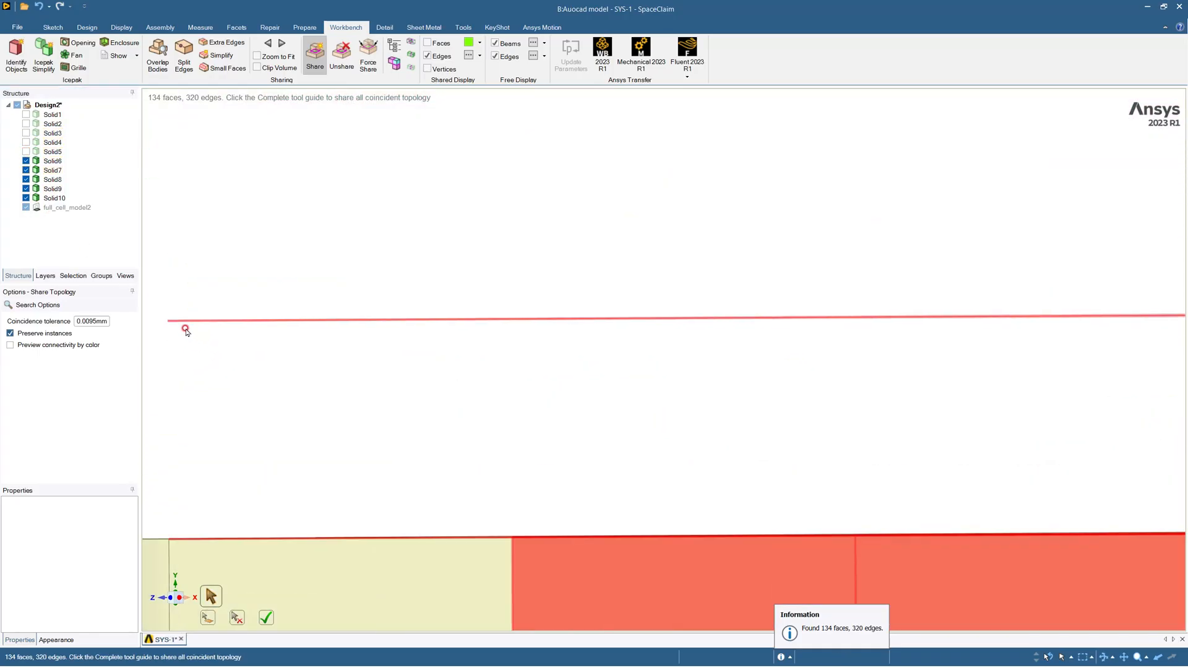
# Hide Solid6 through Solid8 and examine the highlighted coincident faces around the thin electrode and electrolyte layers.
pyautogui.click(26, 163)
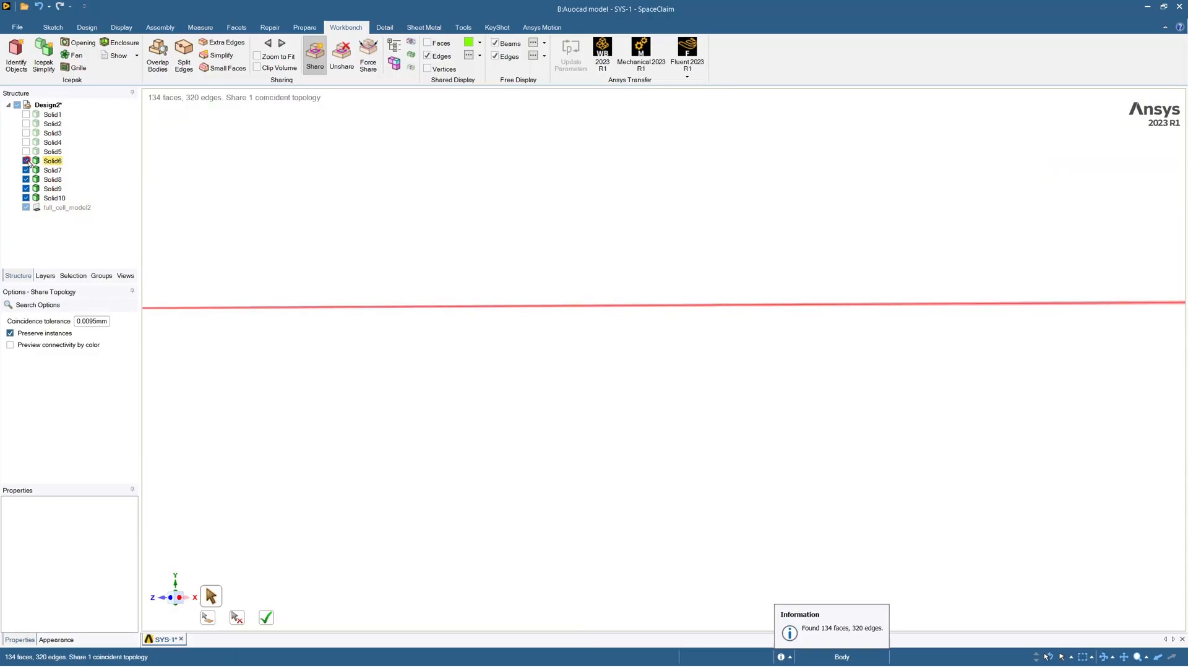
pyautogui.click(26, 161)
pyautogui.click(26, 170)
pyautogui.click(26, 180)
pyautogui.click(25, 189)
pyautogui.click(25, 198)
pyautogui.click(26, 198)
pyautogui.click(25, 189)
pyautogui.click(293, 237)
pyautogui.scroll(-5, 295, 235)
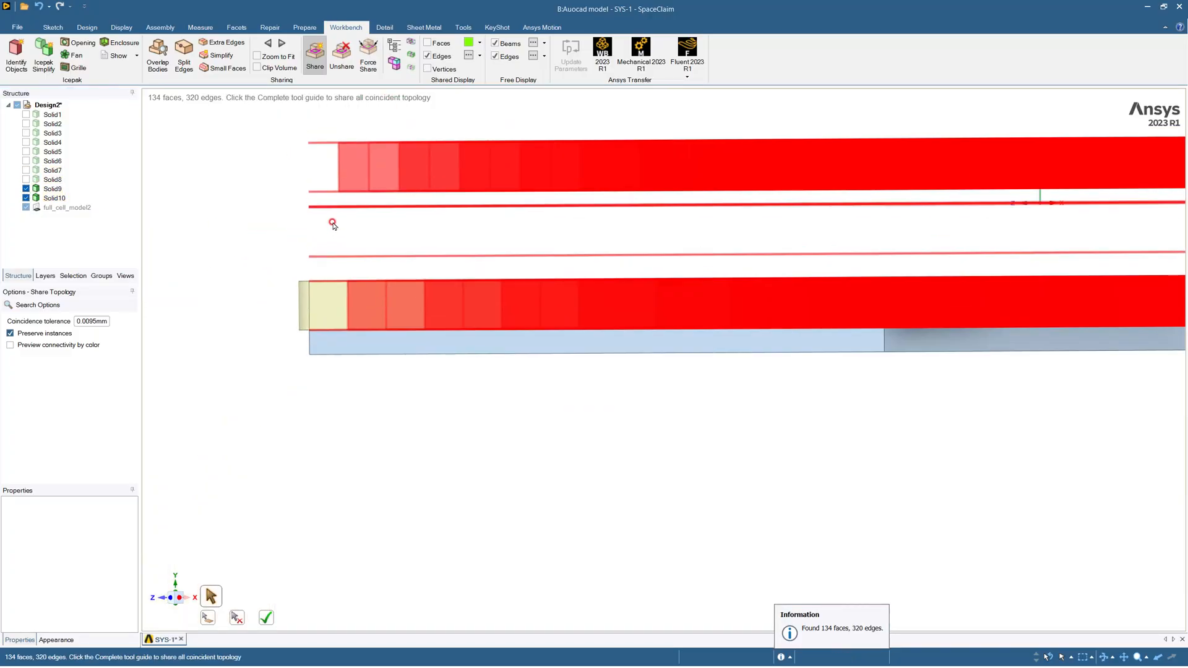
pyautogui.scroll(5, 307, 199)
pyautogui.scroll(1, 293, 201)
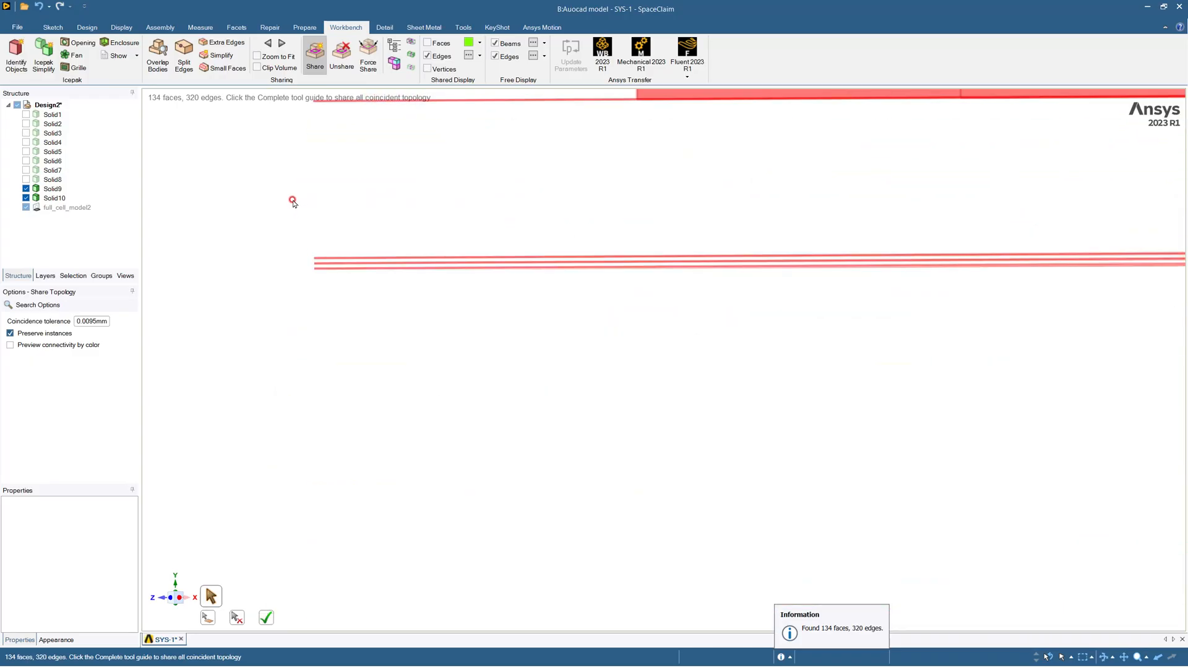
pyautogui.scroll(-5, 337, 272)
pyautogui.scroll(3, 335, 234)
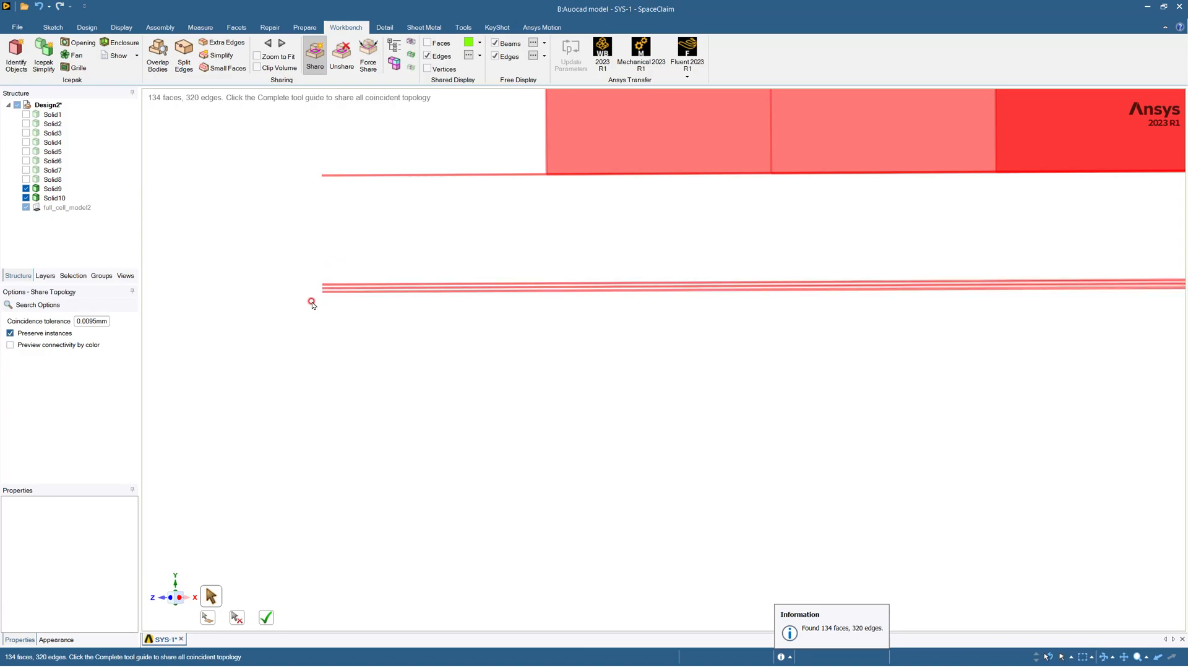
pyautogui.scroll(1, 312, 303)
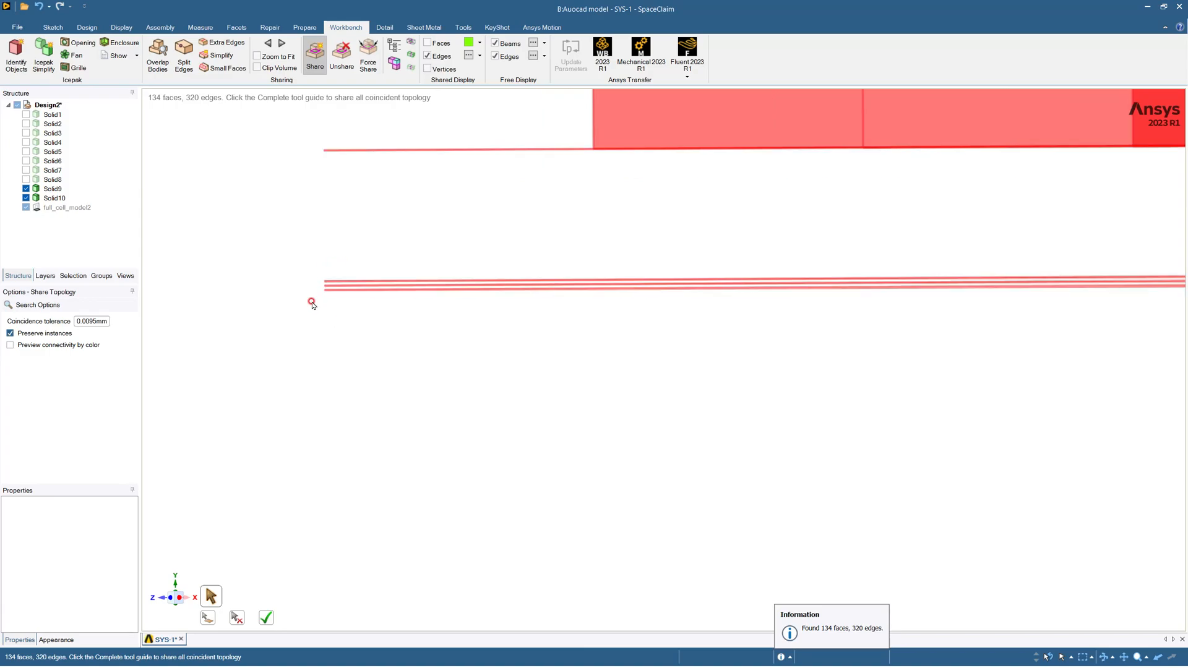
# Try a coincidence tolerance of 0.005 mm and show Solid1 through Solid8 again.
pyautogui.click(85, 320)
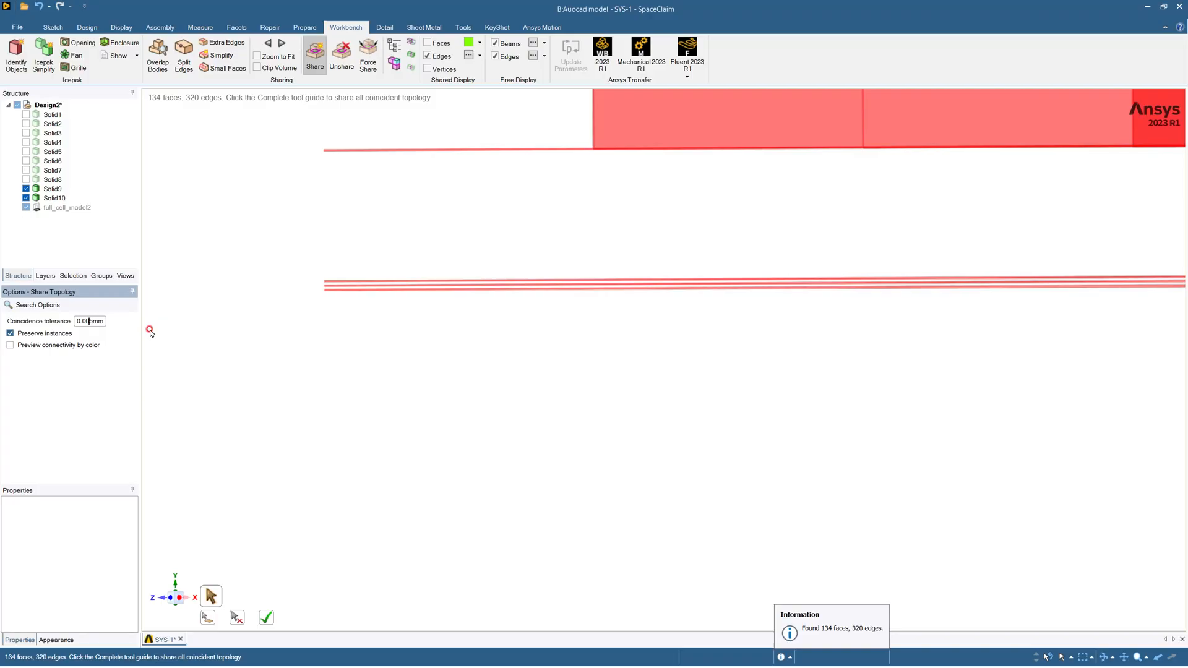
pyautogui.press('Return')
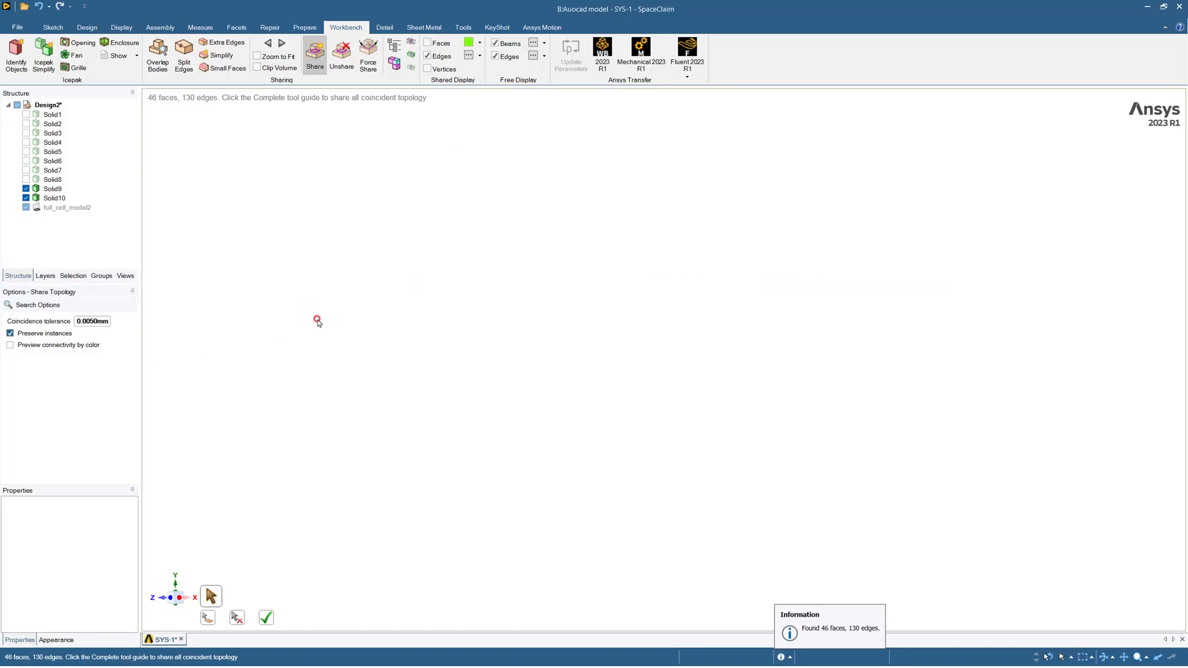
pyautogui.click(25, 114)
pyautogui.click(26, 124)
pyautogui.click(26, 133)
pyautogui.click(26, 142)
pyautogui.click(26, 151)
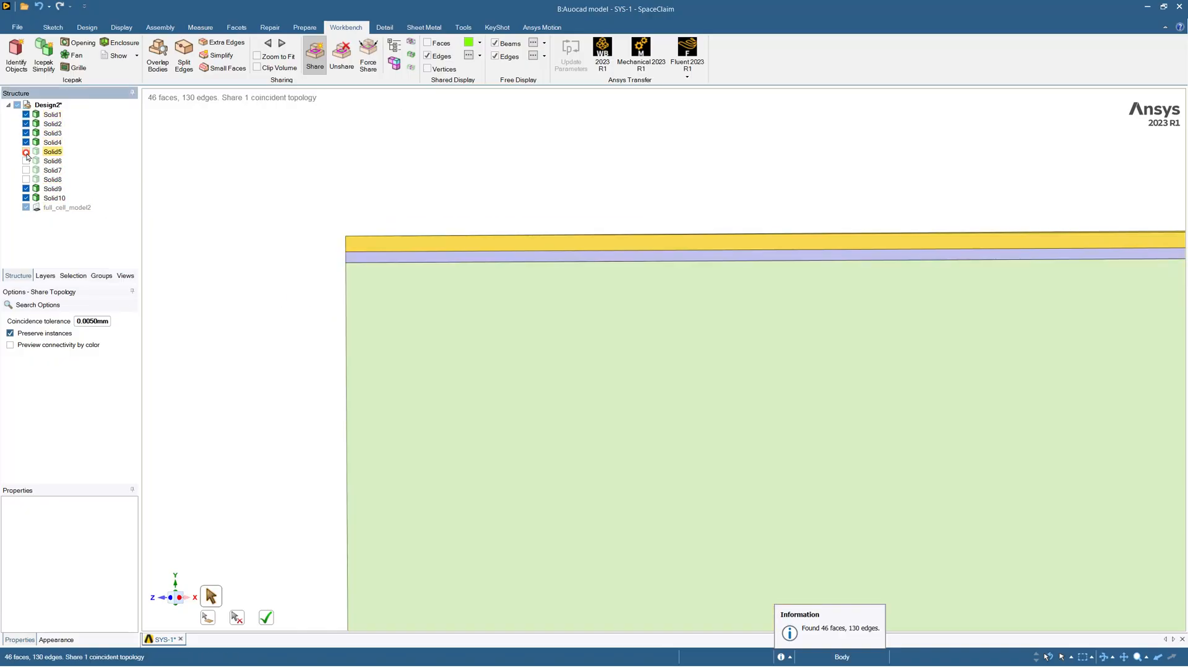
pyautogui.click(26, 161)
pyautogui.click(26, 170)
pyautogui.click(26, 179)
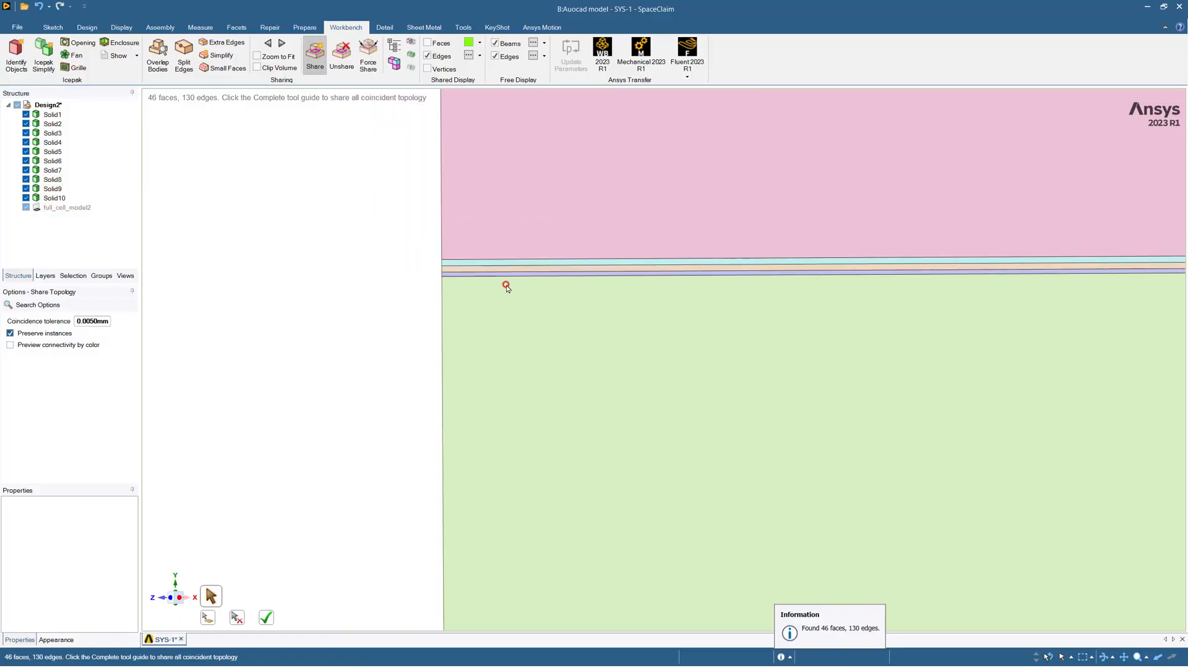
# Restart the Share search with all ten solids visible and set its coincidence tolerance to 0.005 mm.
pyautogui.scroll(-5, 504, 286)
pyautogui.moveTo(672, 345)
pyautogui.mouseDown(button='middle')
pyautogui.moveTo(625, 340)
pyautogui.moveTo(630, 325)
pyautogui.moveTo(637, 357)
pyautogui.mouseUp(button='middle')
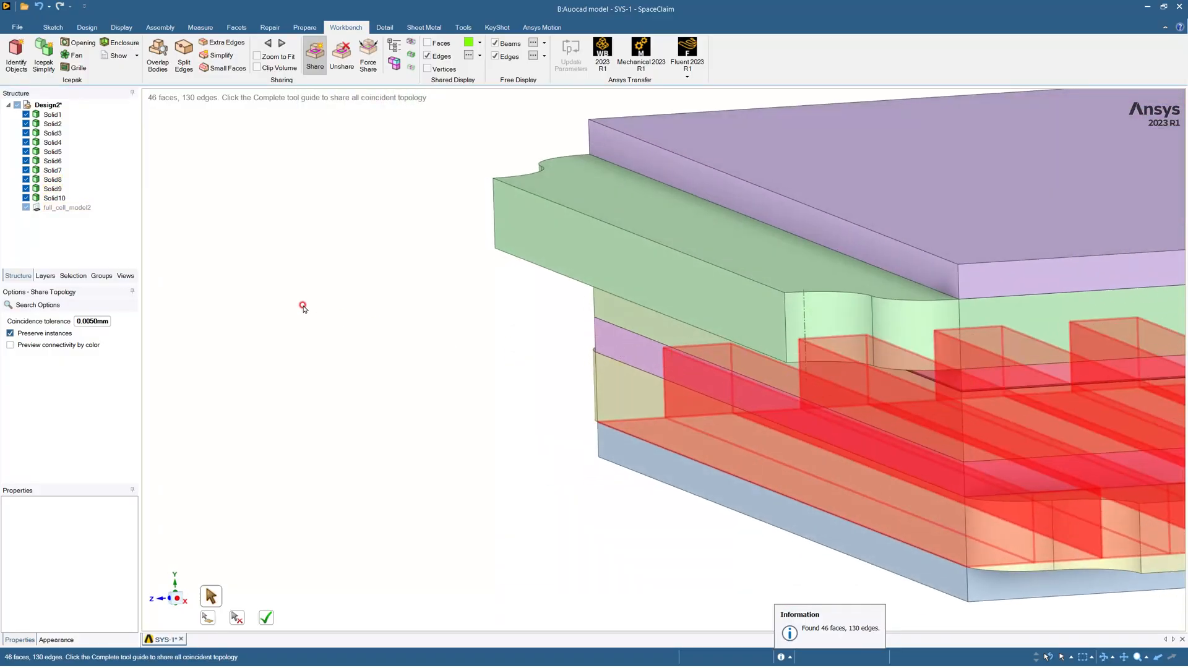
pyautogui.click(317, 69)
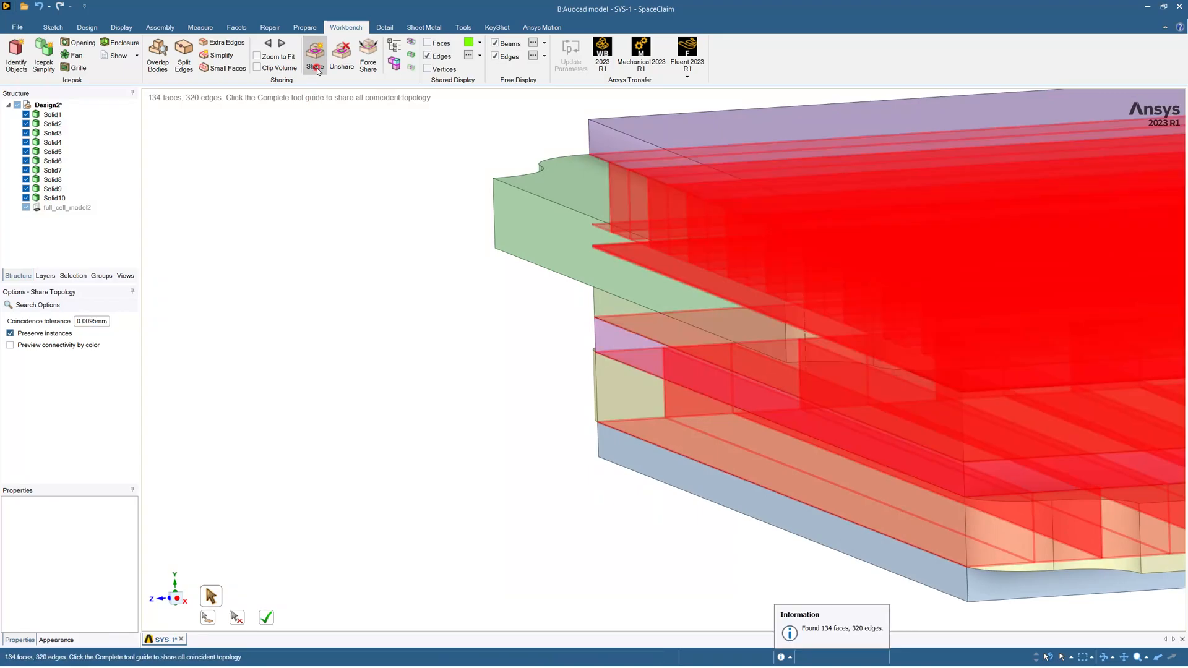
pyautogui.moveTo(666, 320)
pyautogui.mouseDown(button='middle')
pyautogui.moveTo(676, 285)
pyautogui.moveTo(695, 299)
pyautogui.moveTo(779, 302)
pyautogui.moveTo(672, 297)
pyautogui.mouseUp(button='middle')
pyautogui.scroll(3, 579, 229)
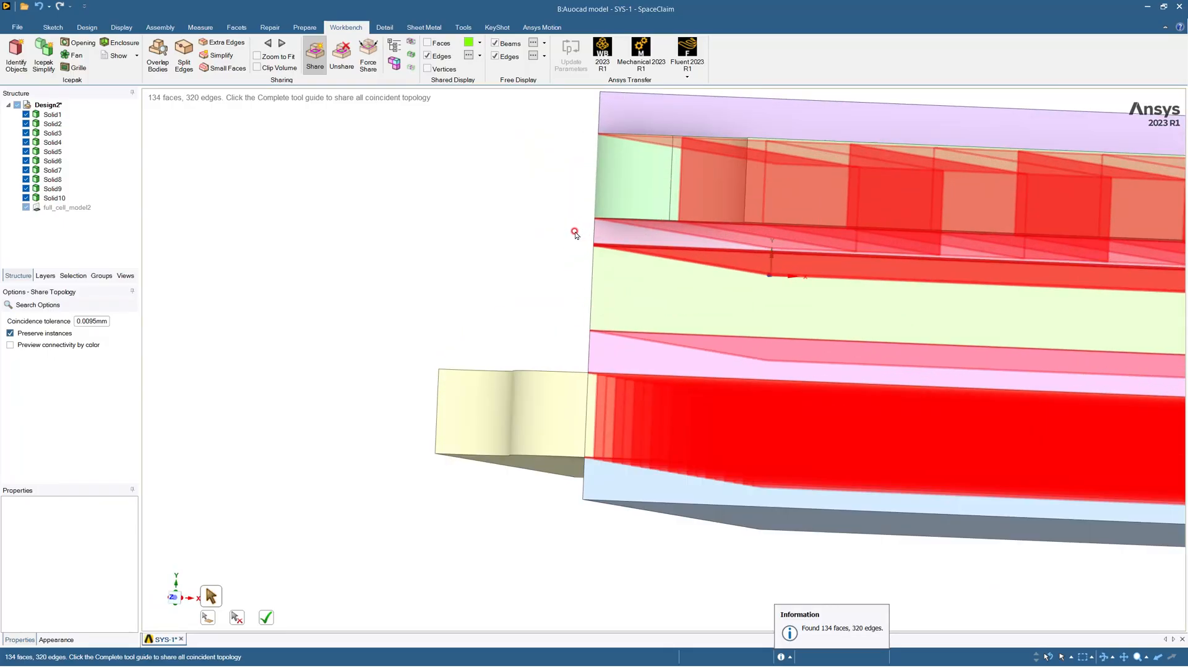
pyautogui.scroll(1, 574, 234)
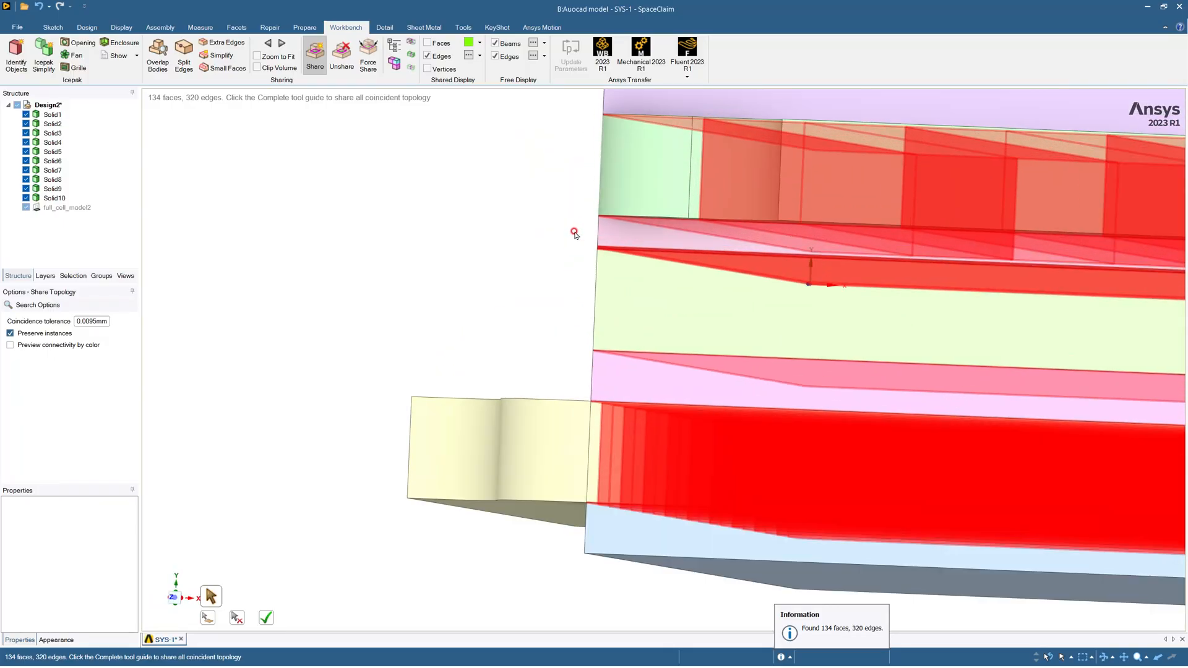
pyautogui.click(85, 316)
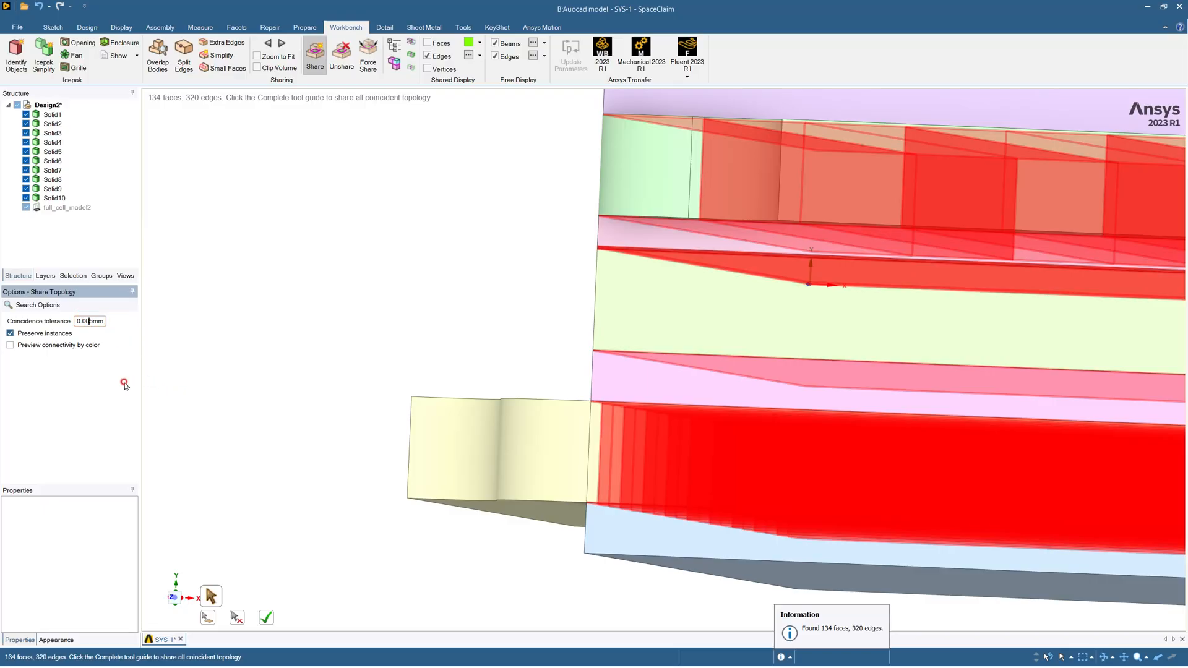
pyautogui.write('0')
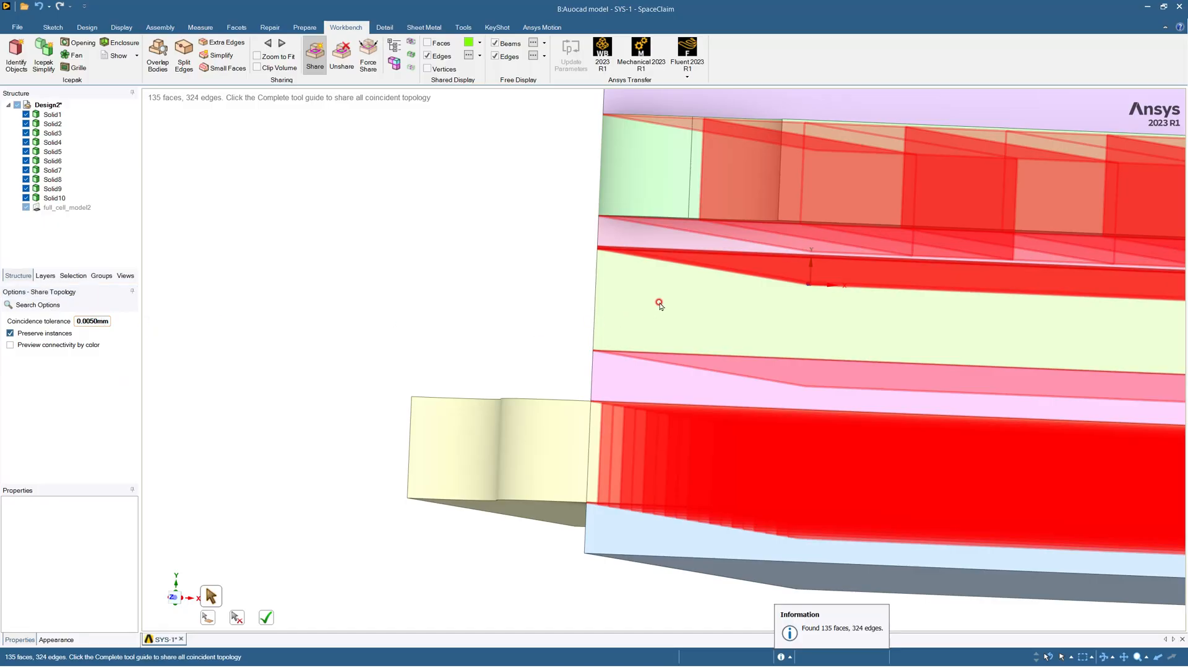
# Check the highlighted thin-layer interfaces, share all coincident topology and inspect the connected stack.
pyautogui.scroll(-3, 629, 297)
pyautogui.scroll(5, 620, 273)
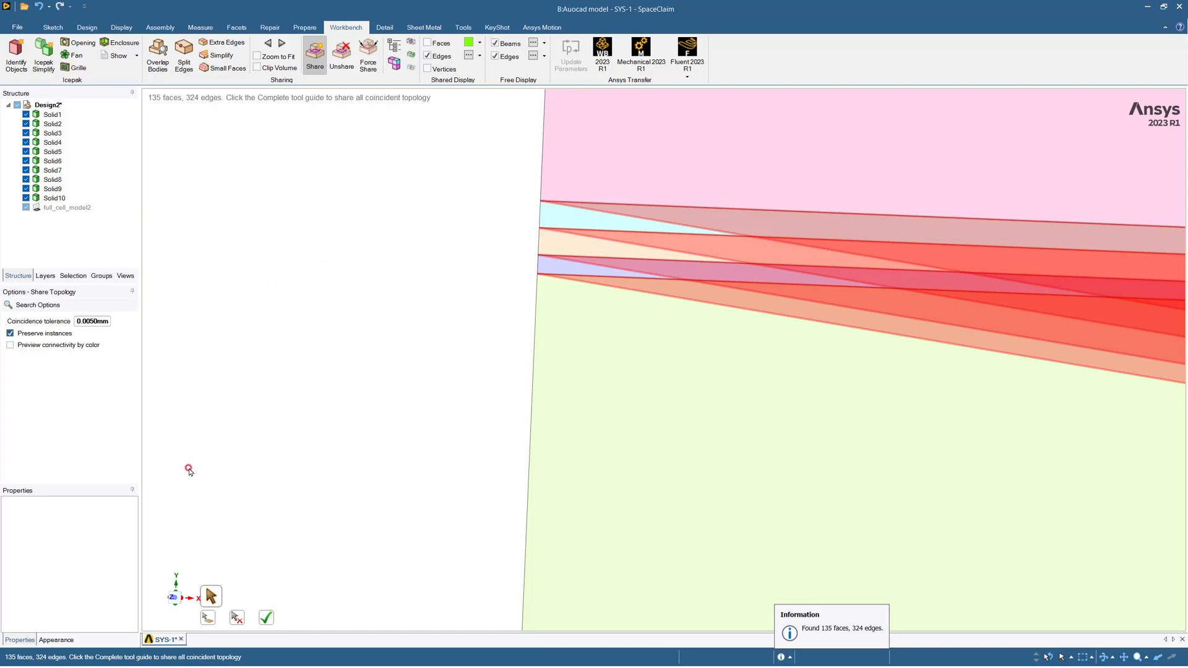
pyautogui.click(268, 619)
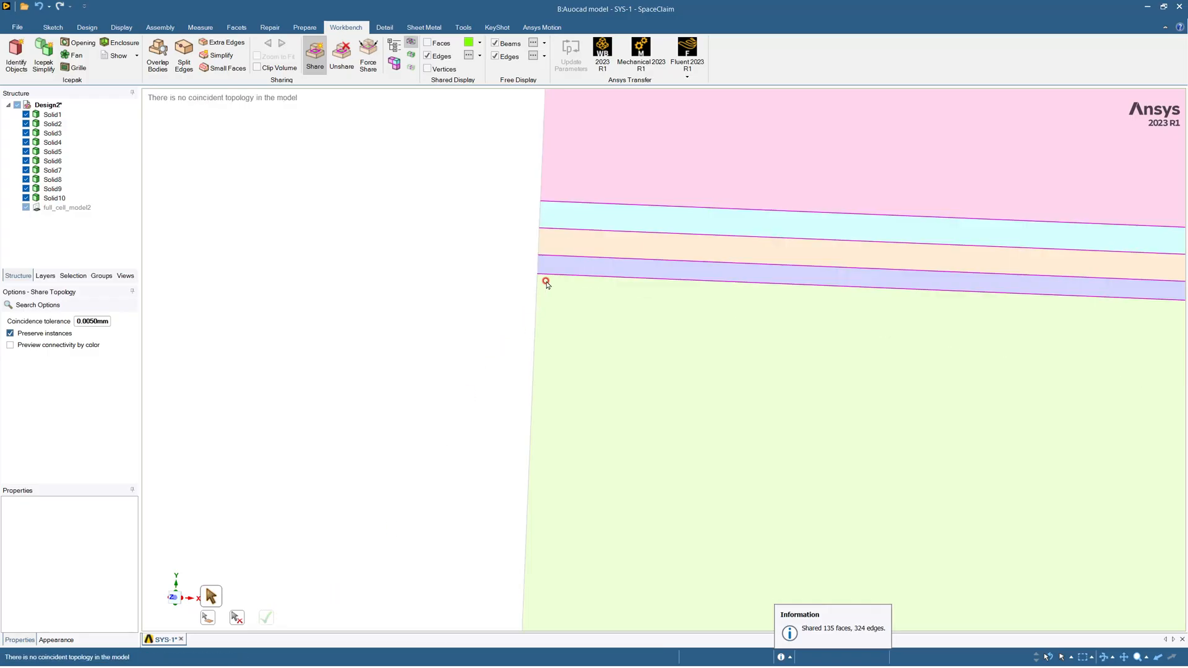
pyautogui.scroll(-2, 520, 260)
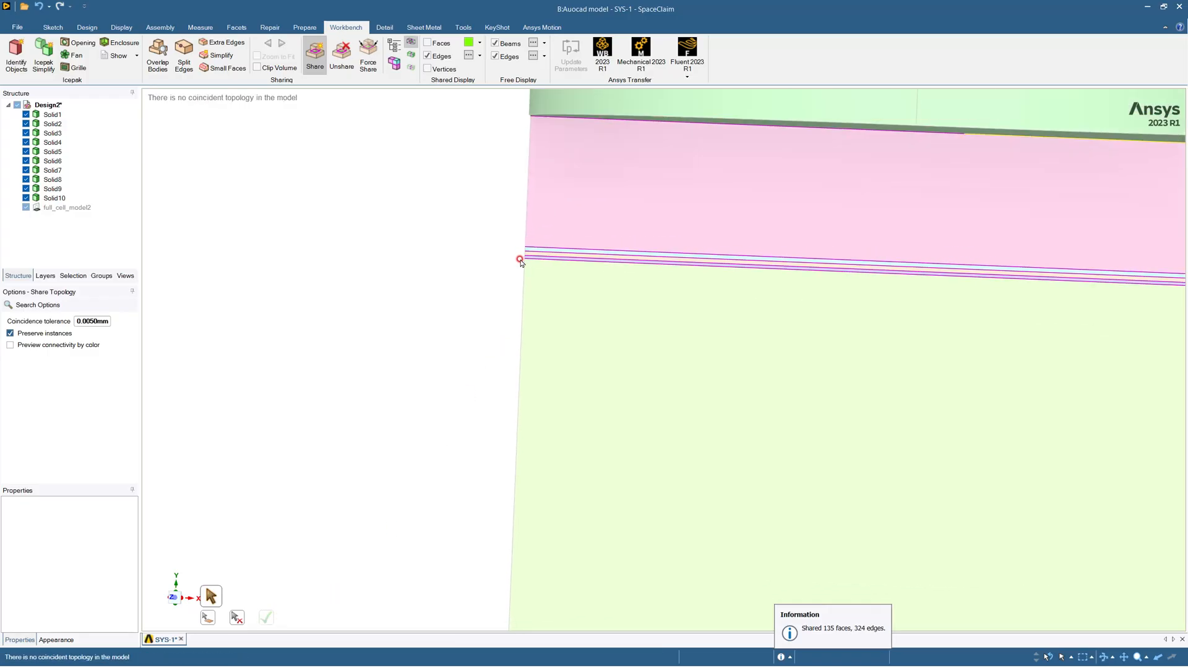
pyautogui.scroll(-1, 520, 260)
pyautogui.moveTo(496, 270); pyautogui.dragTo(469, 312, button='middle')
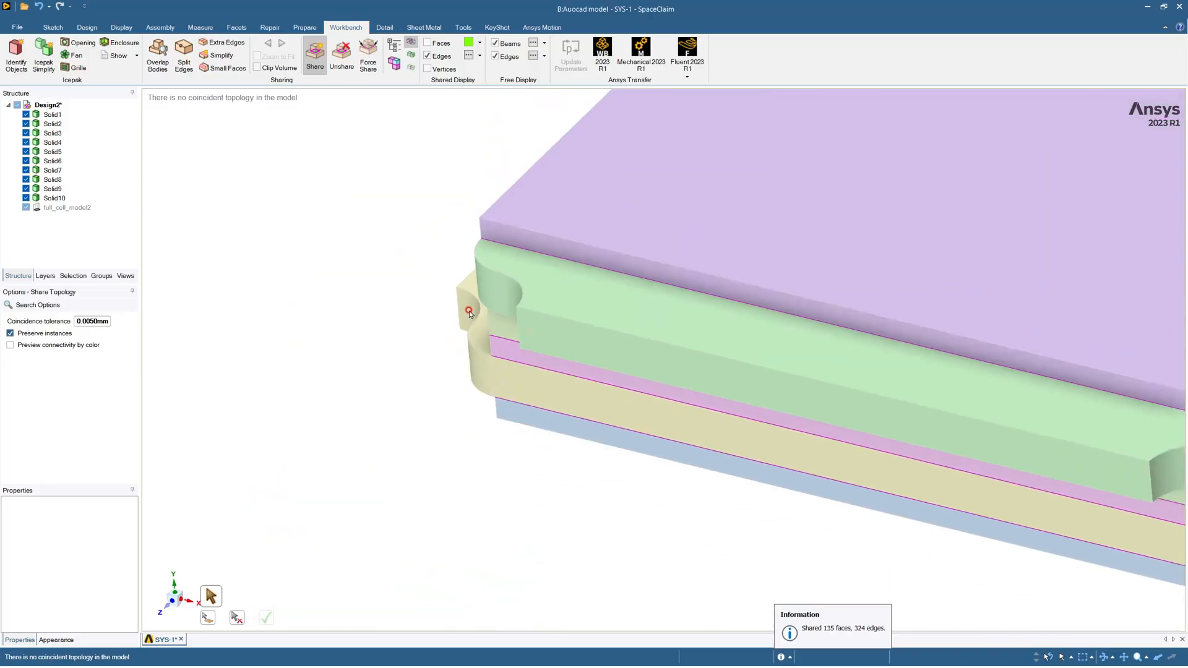
pyautogui.scroll(-5, 469, 313)
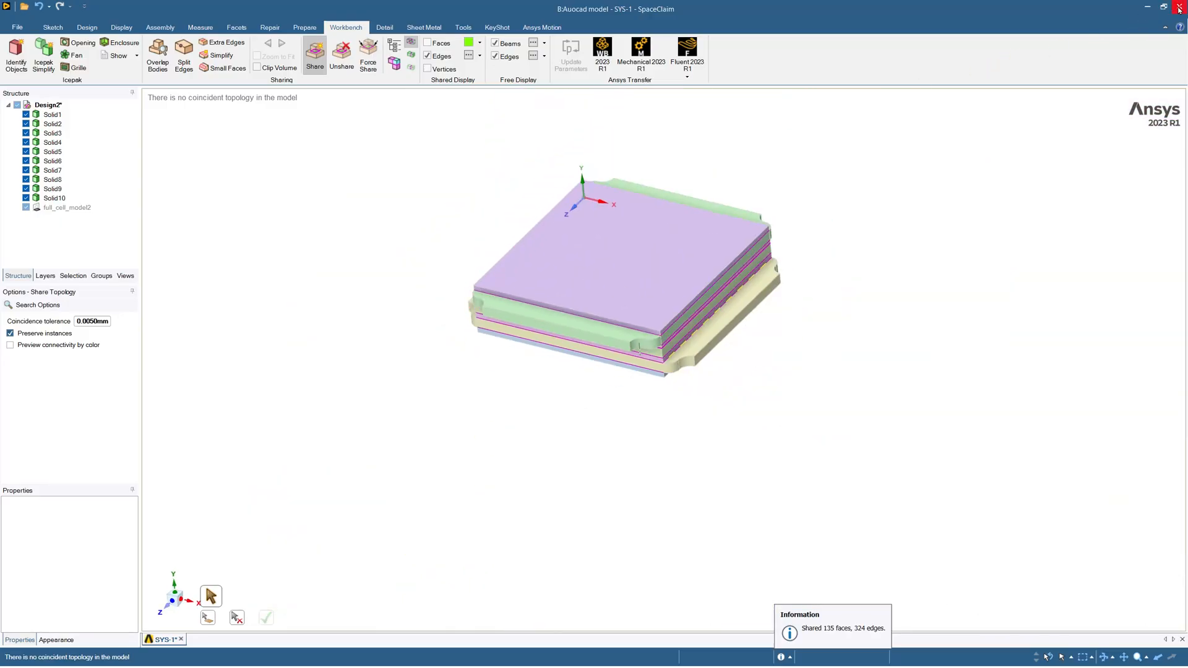
# Save the shared geometry, return to Workbench and reopen the Geometry cell of the Auocad model system.
pyautogui.hotkey('ctrl', 's')
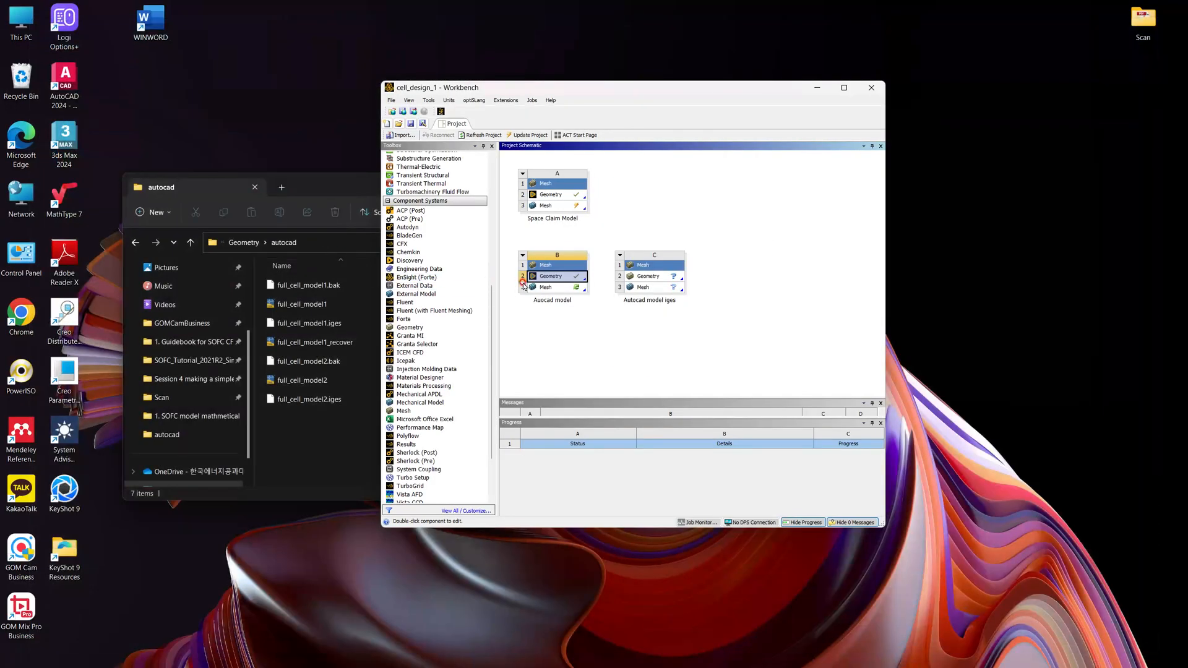
pyautogui.doubleClick(546, 278)
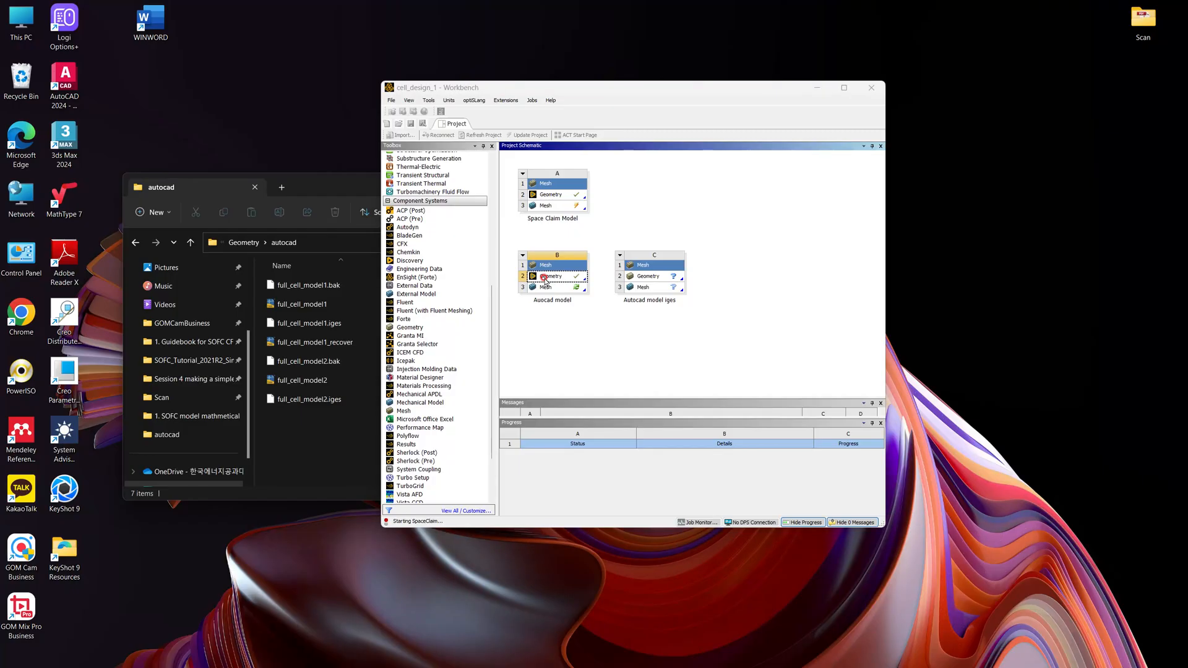
pyautogui.click(544, 279)
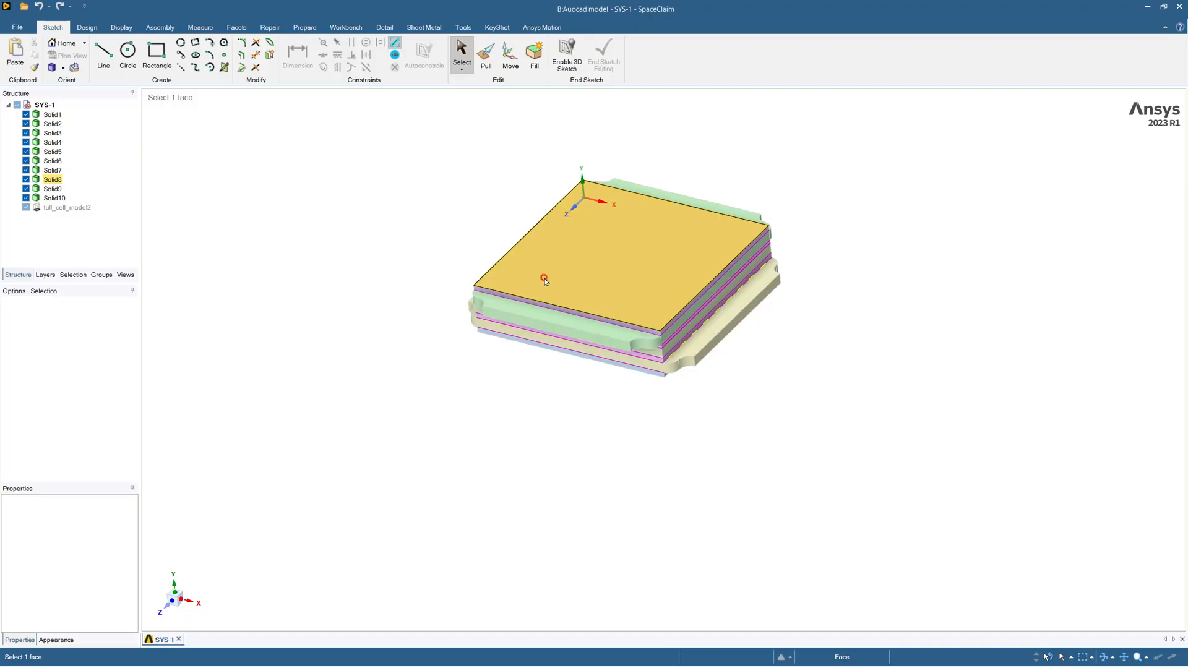
pyautogui.click(544, 280)
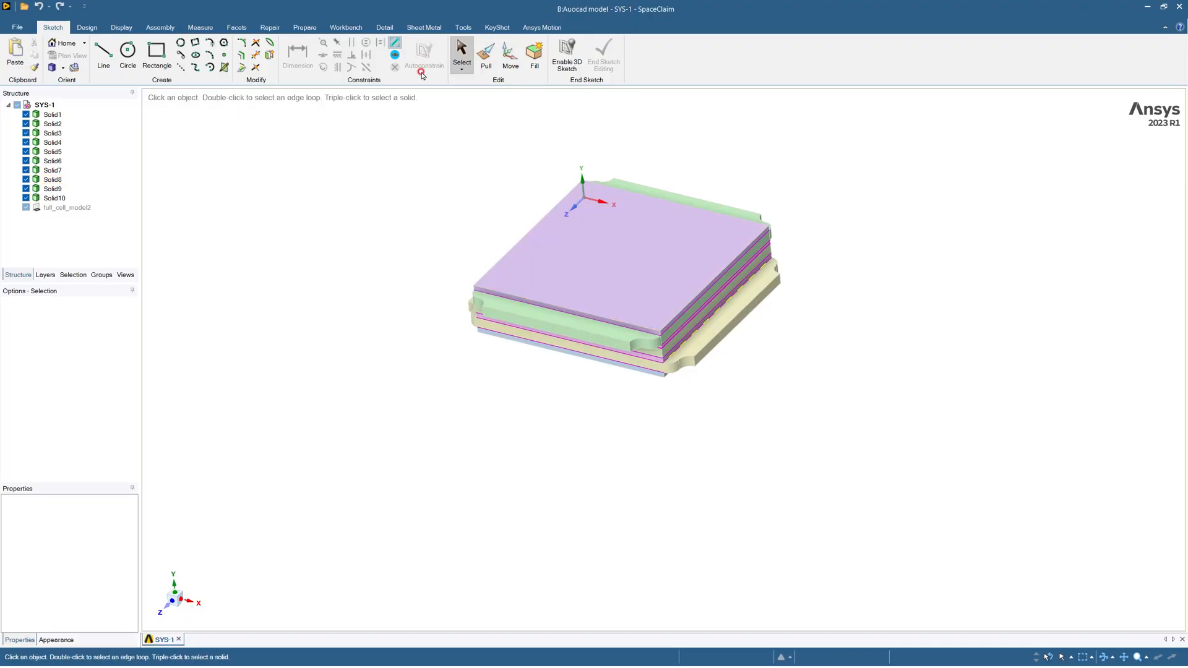
# Measure the length of the long front edge between Solid9 and the bottom plate of the stack.
pyautogui.click(194, 27)
pyautogui.click(64, 52)
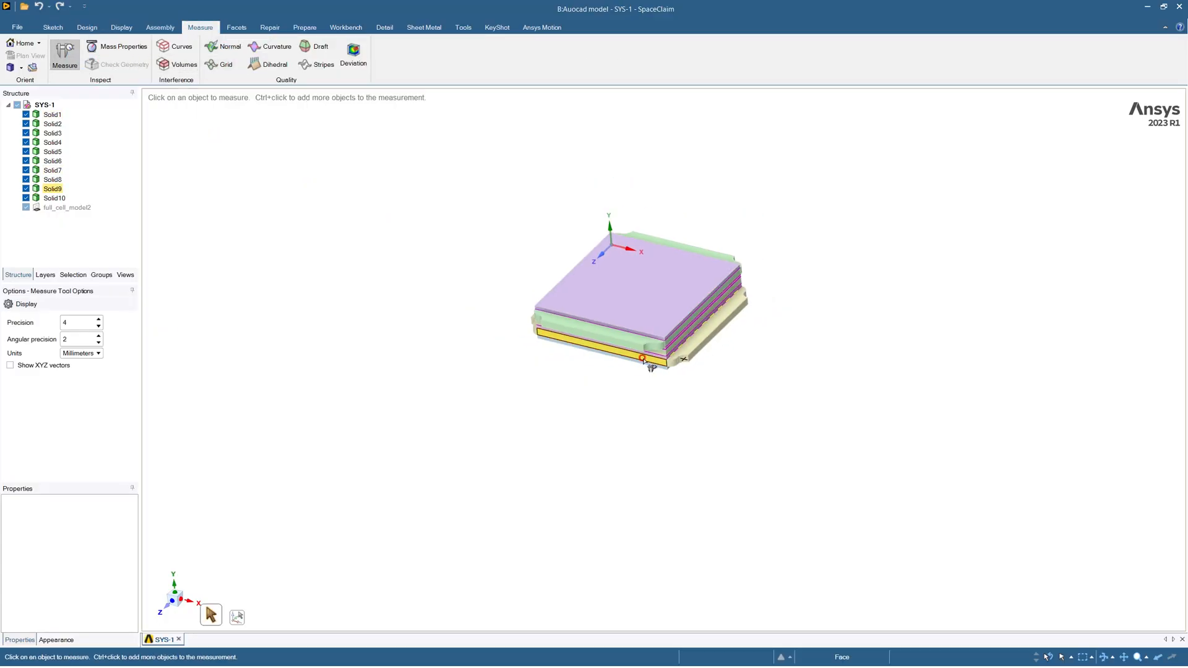
pyautogui.scroll(3, 662, 370)
pyautogui.scroll(3, 662, 370)
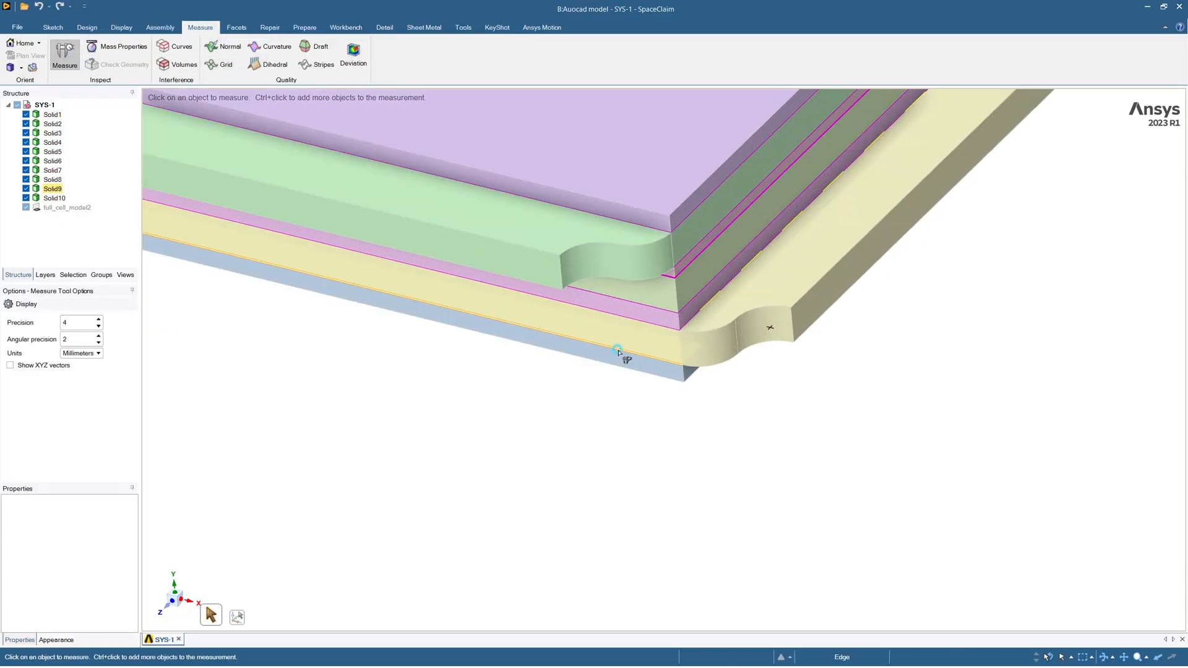
pyautogui.click(619, 352)
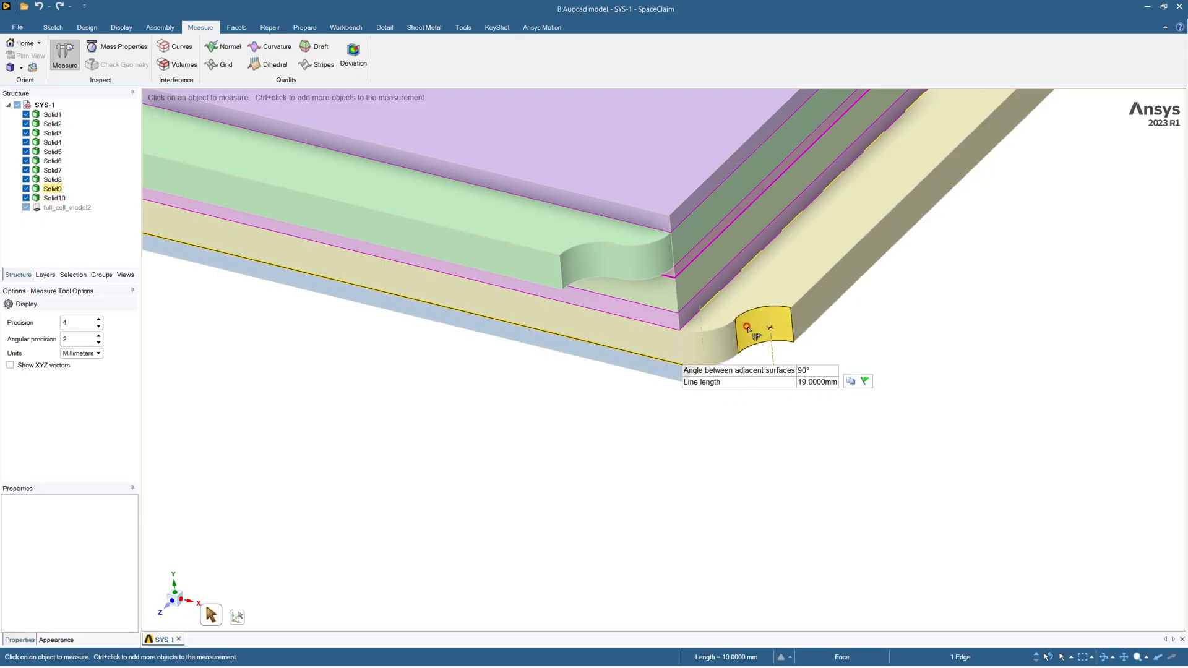
# Measure the vertical corner edges of Solid8 and Solid7 to check their thicknesses, and return to Workbench.
pyautogui.scroll(2, 678, 334)
pyautogui.click(669, 208)
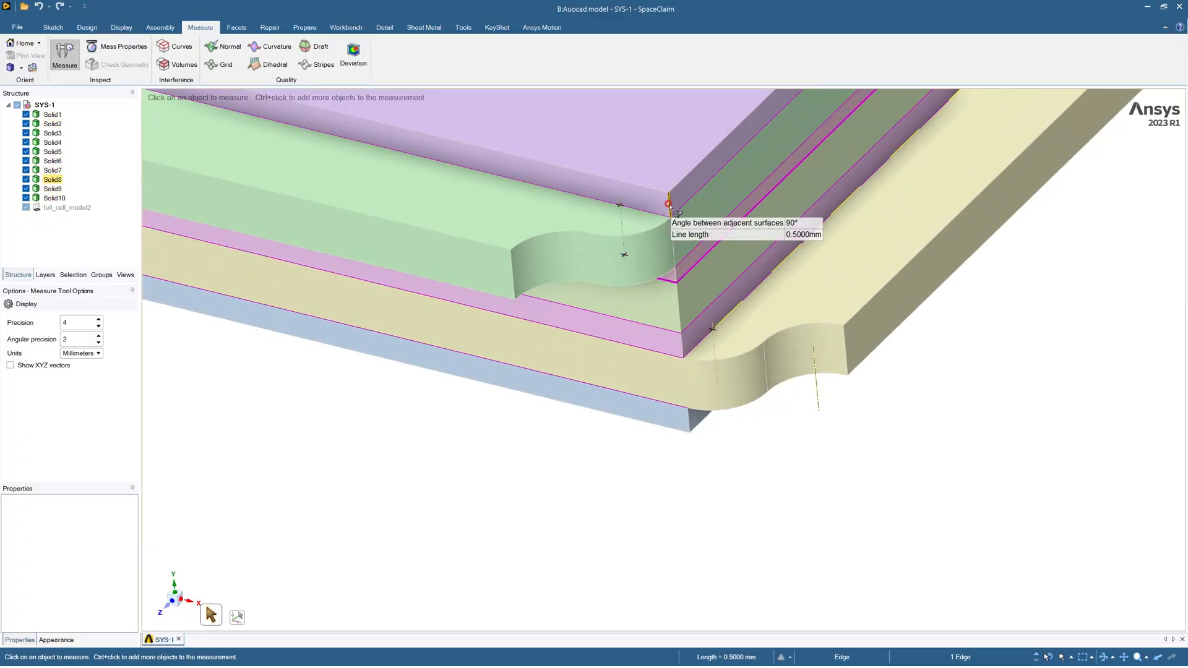
pyautogui.scroll(3, 671, 209)
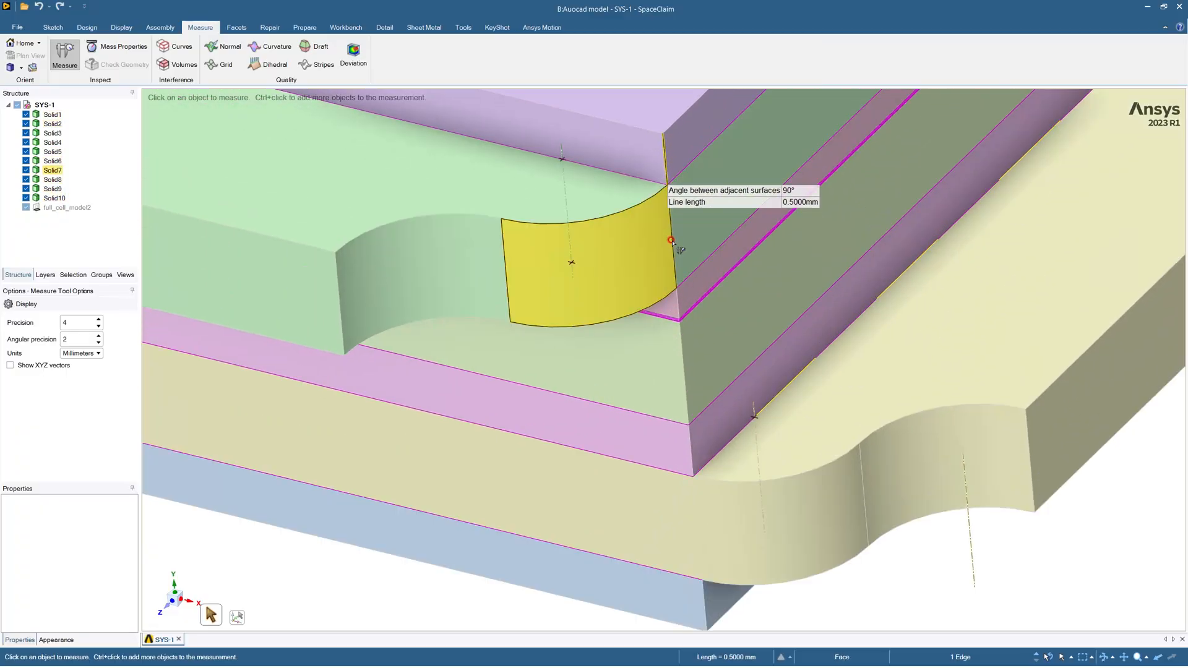
pyautogui.click(336, 304)
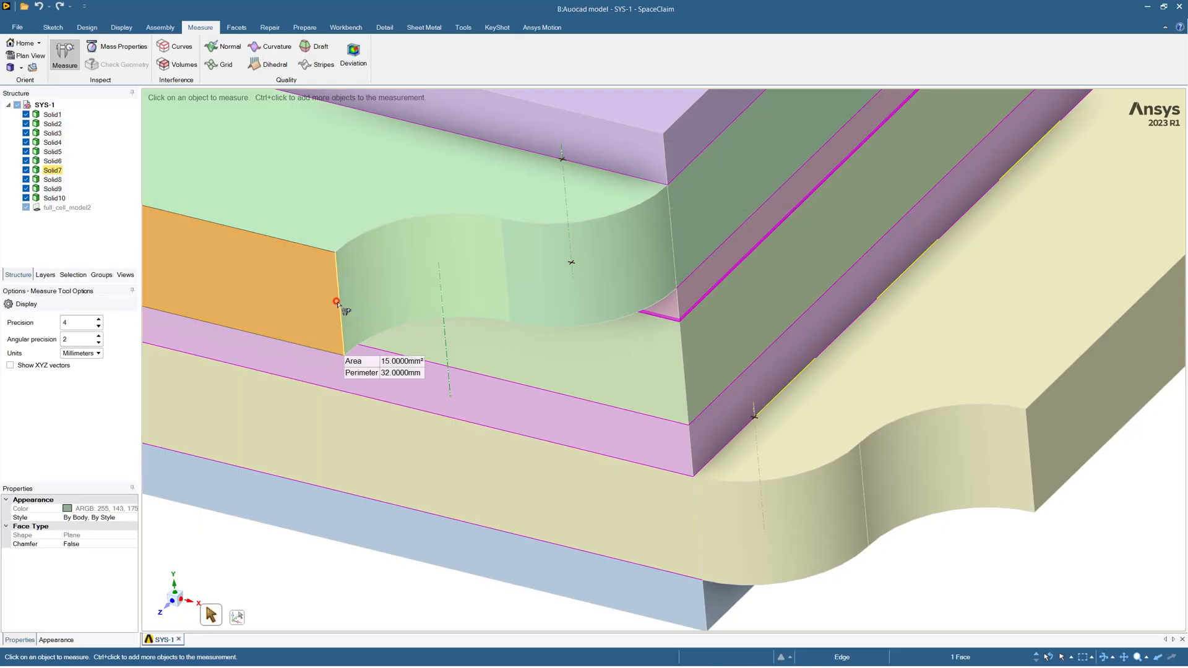
pyautogui.click(338, 304)
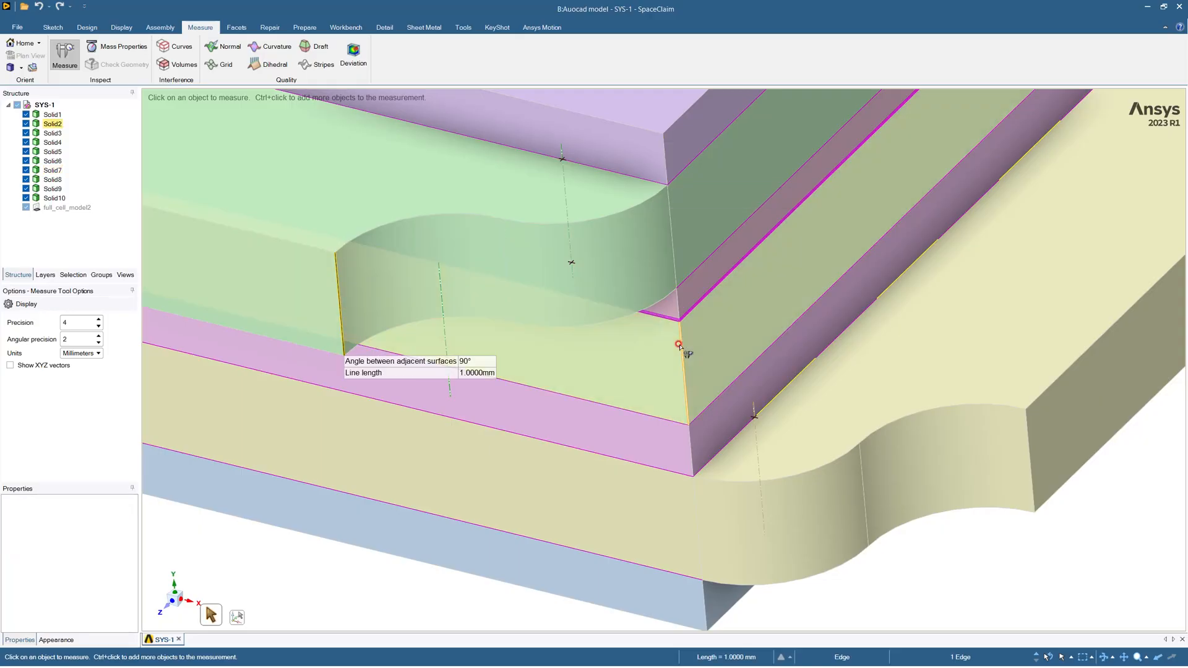
pyautogui.scroll(-6, 682, 347)
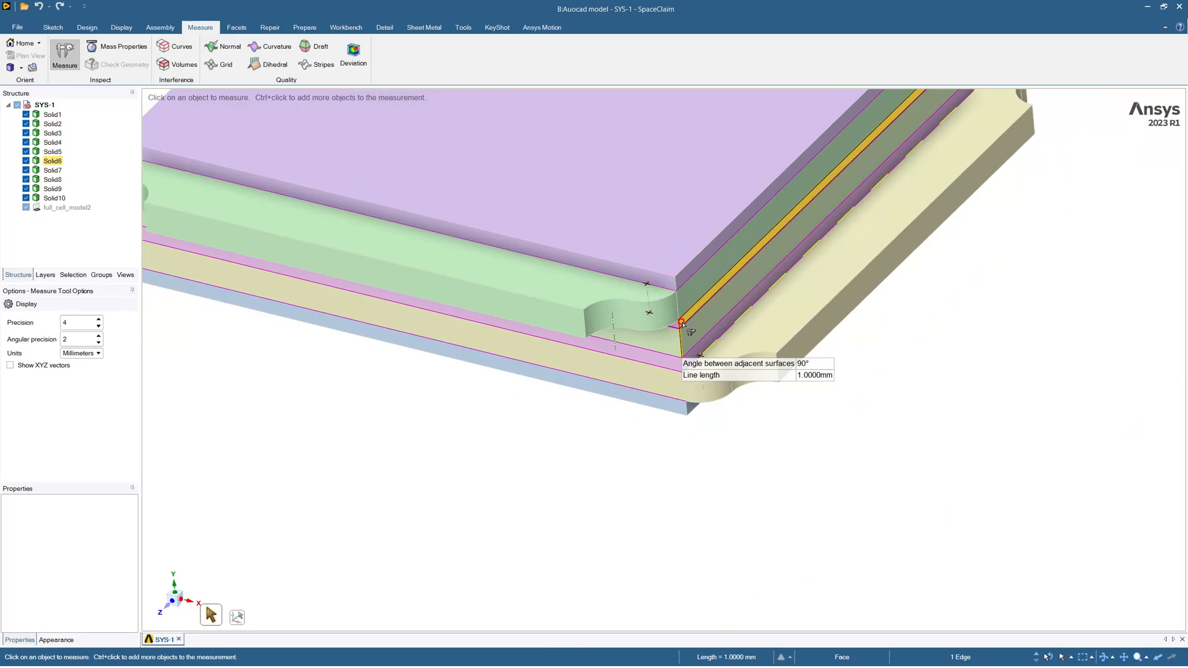
pyautogui.keyDown('ctrl'); pyautogui.moveTo(686, 272); pyautogui.dragTo(684, 308, button='middle'); pyautogui.keyUp('ctrl')
pyautogui.press('alt')
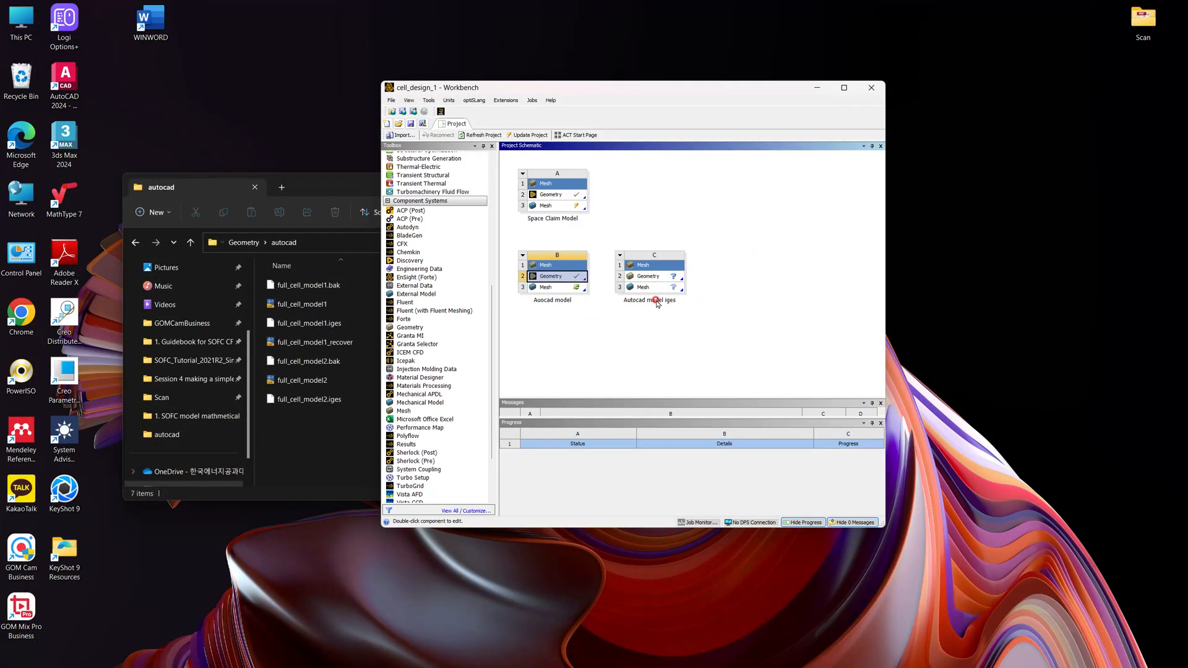
pyautogui.doubleClick(661, 280)
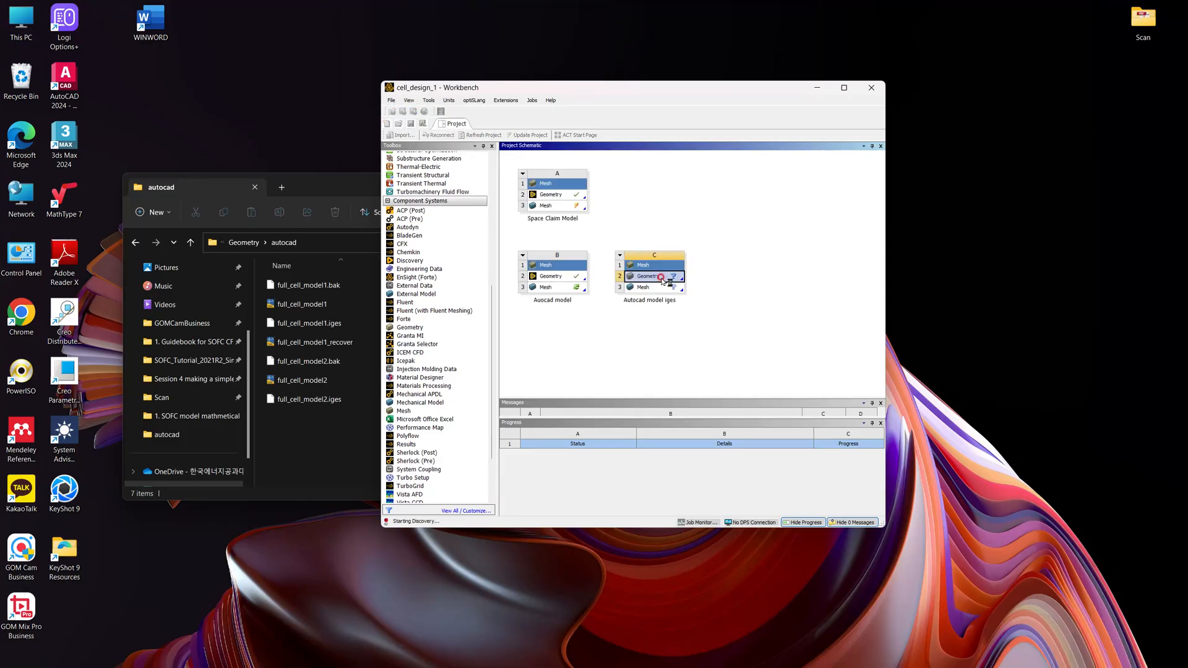
pyautogui.rightClick(663, 282)
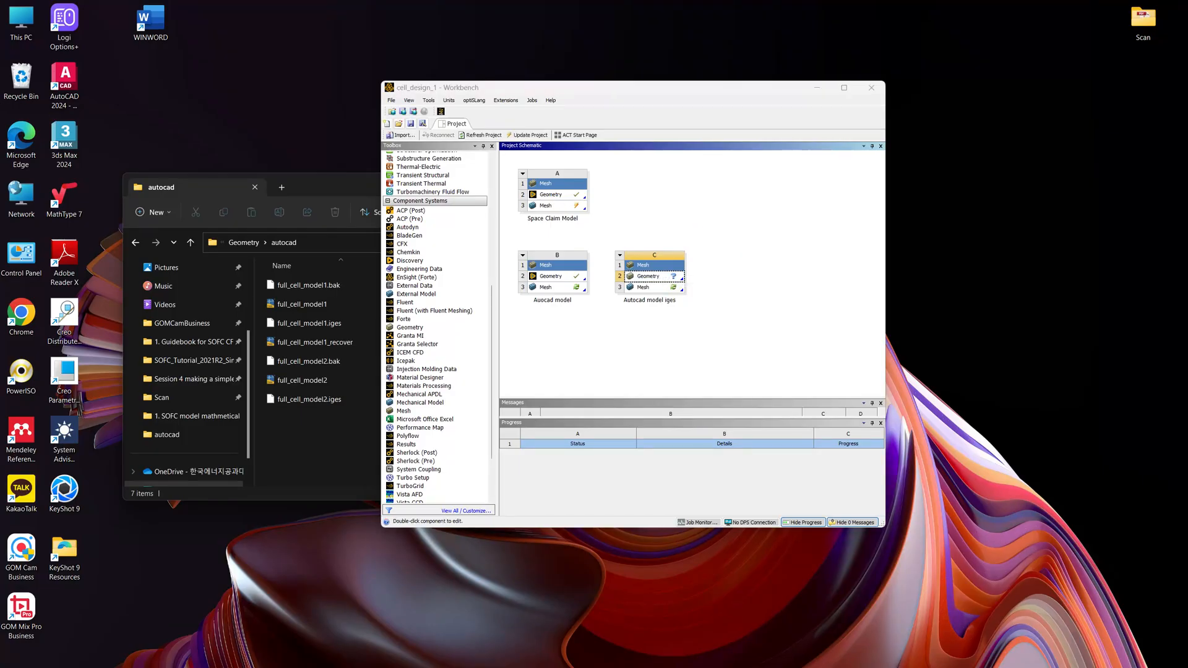
pyautogui.click(658, 278)
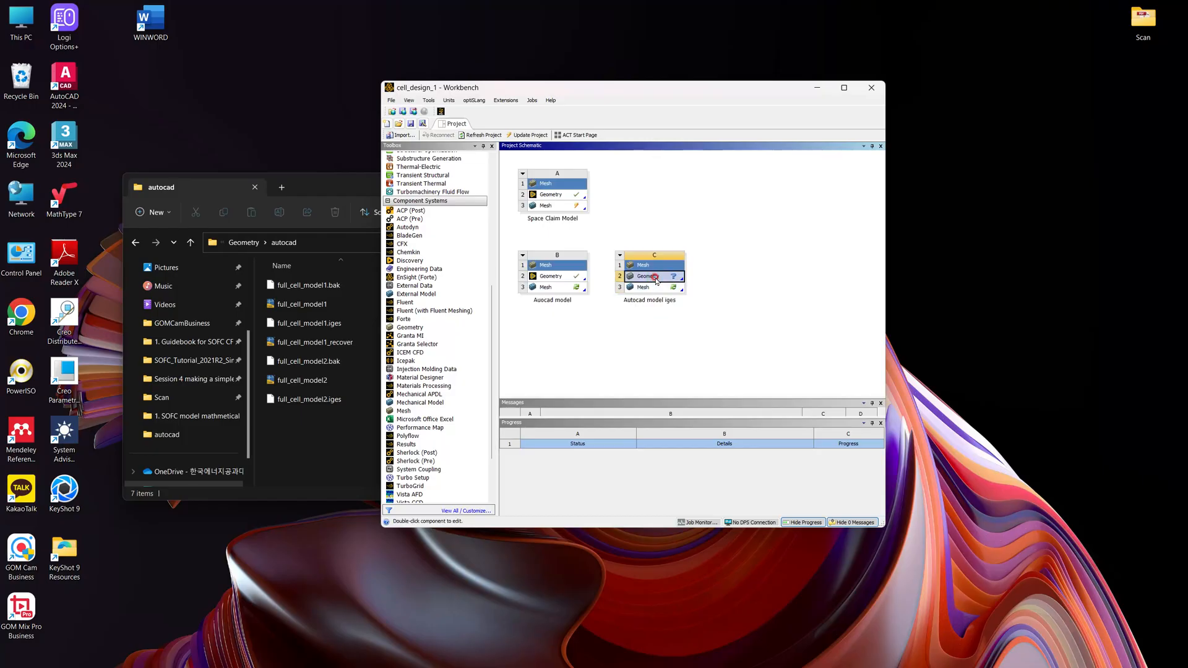
# Create a new SpaceClaim geometry for the Autocad model iges system and open full_cell_model2.iges using the All Supported Files filter.
pyautogui.rightClick(657, 280)
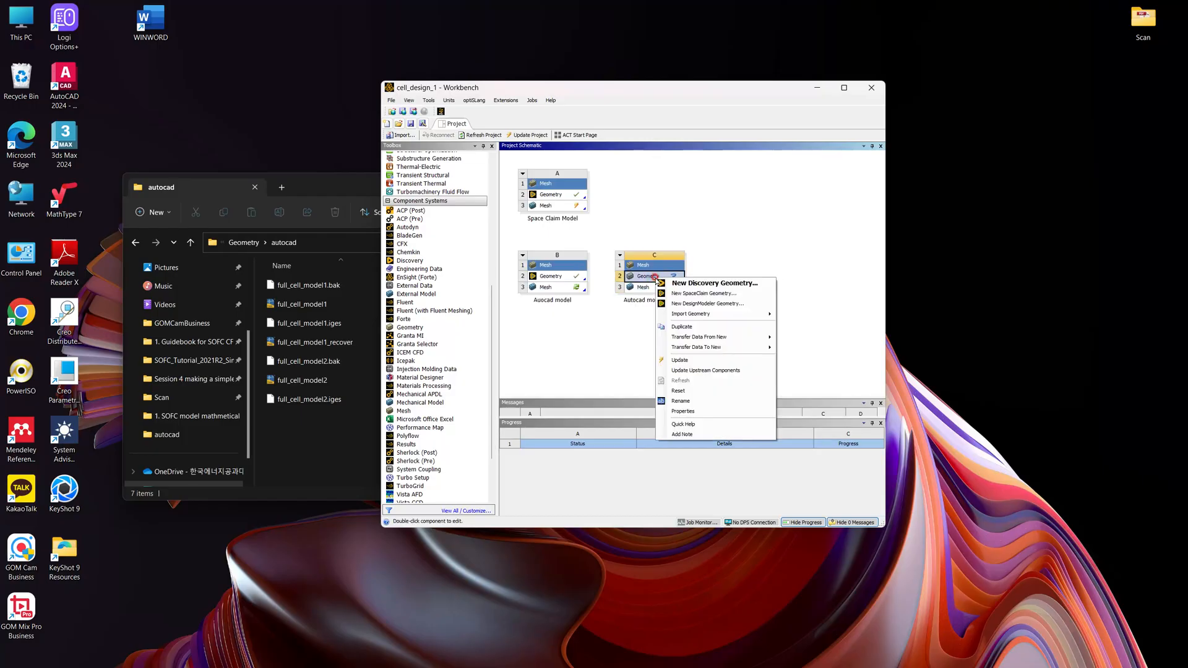
pyautogui.click(677, 296)
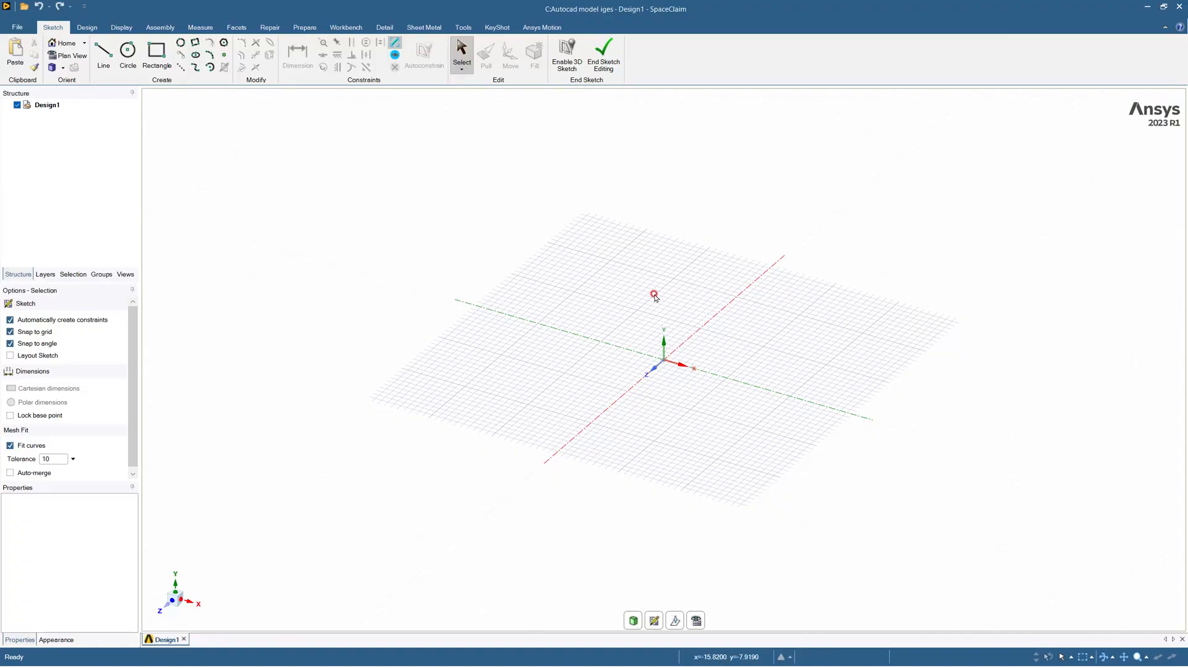
pyautogui.click(18, 28)
pyautogui.click(35, 77)
pyautogui.click(248, 161)
pyautogui.click(585, 318)
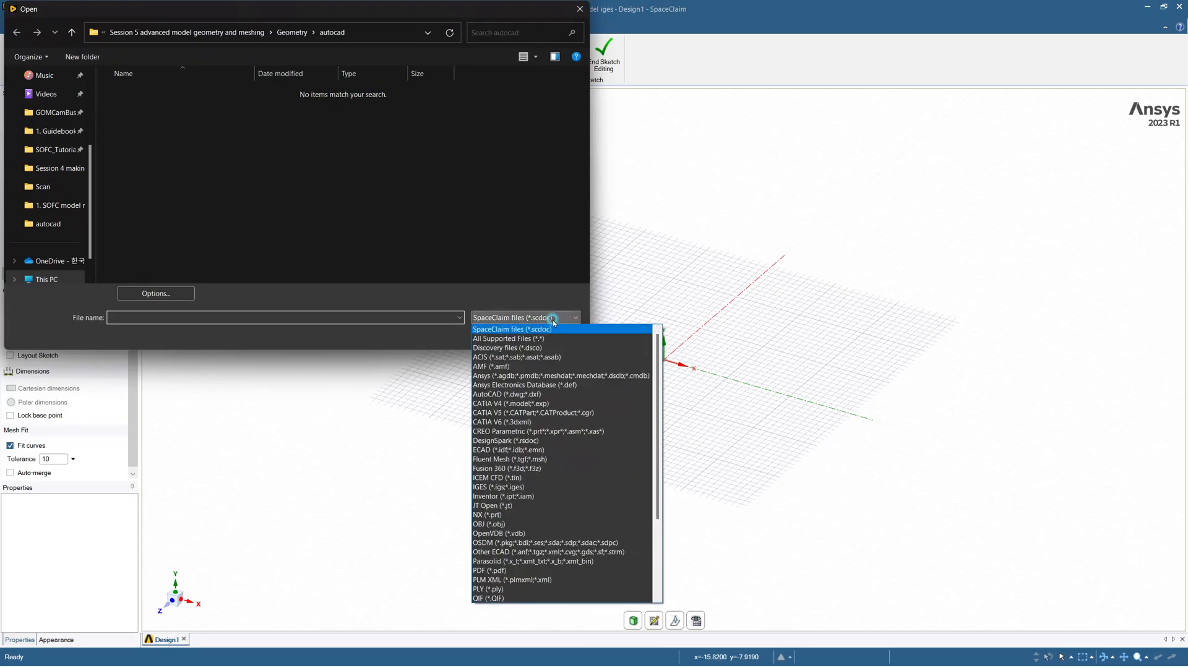
pyautogui.click(504, 338)
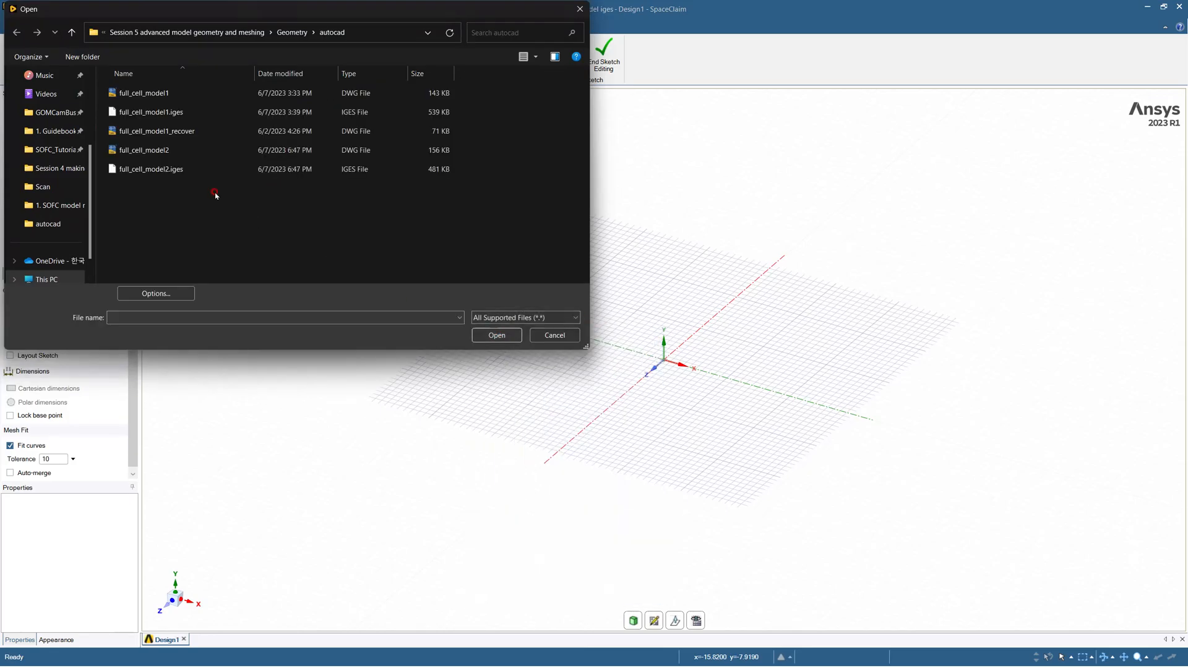
pyautogui.click(183, 169)
pyautogui.click(511, 335)
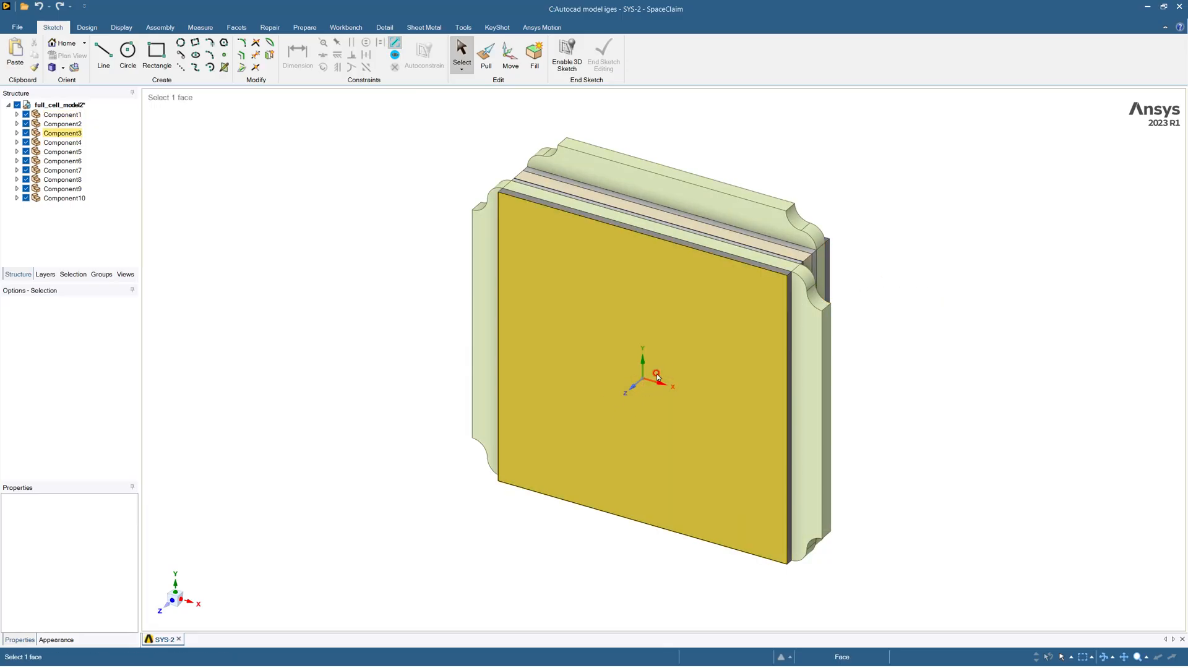
# Inspect the imported cell stack and check the solids contained in Component1, Component2 and Component3.
pyautogui.press('ctrl')
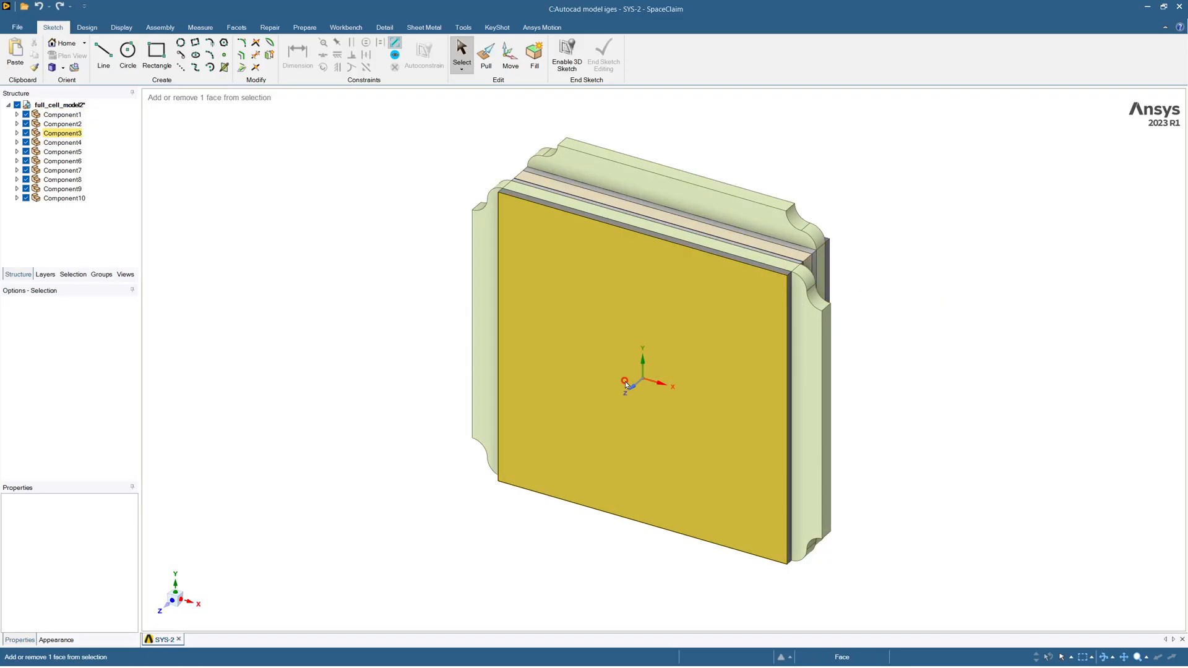
pyautogui.click(681, 360)
pyautogui.moveTo(682, 360); pyautogui.dragTo(658, 377, button='middle')
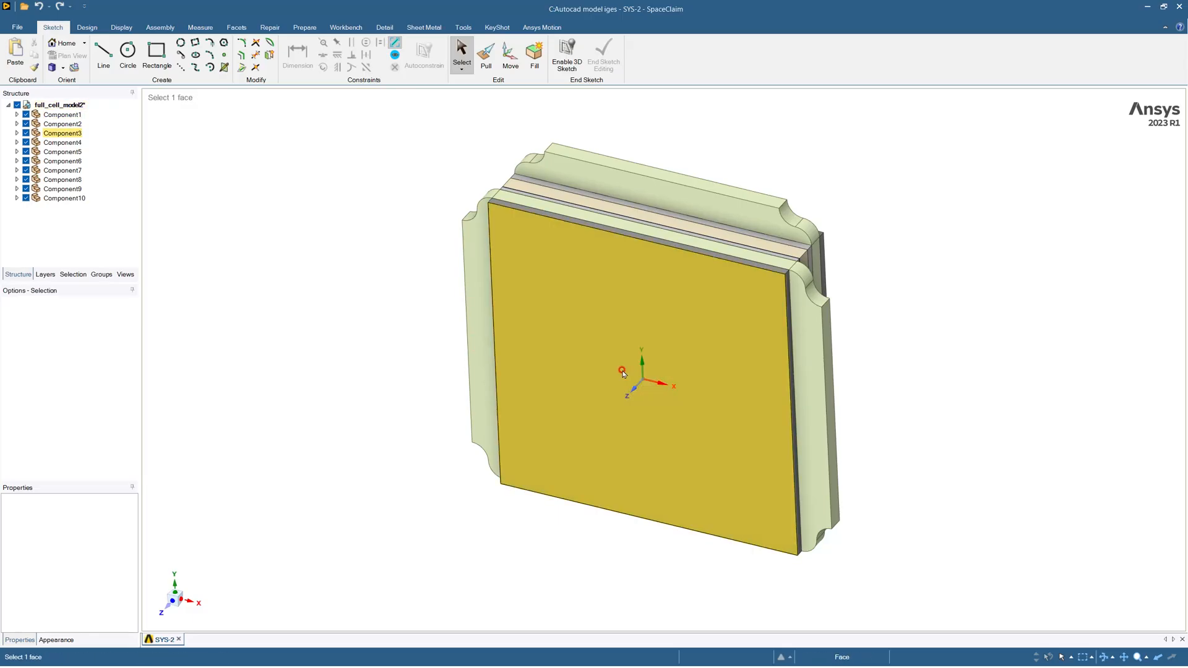
pyautogui.click(695, 376)
pyautogui.click(17, 115)
pyautogui.click(17, 133)
pyautogui.click(17, 152)
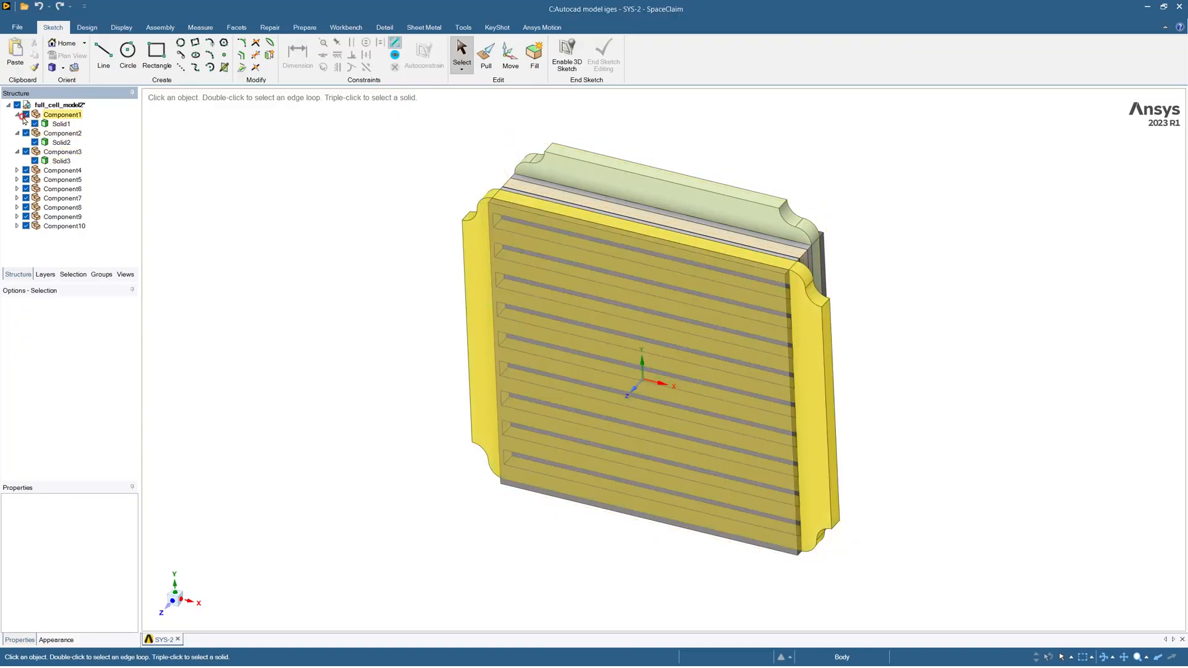
pyautogui.click(17, 115)
pyautogui.click(16, 124)
pyautogui.click(16, 133)
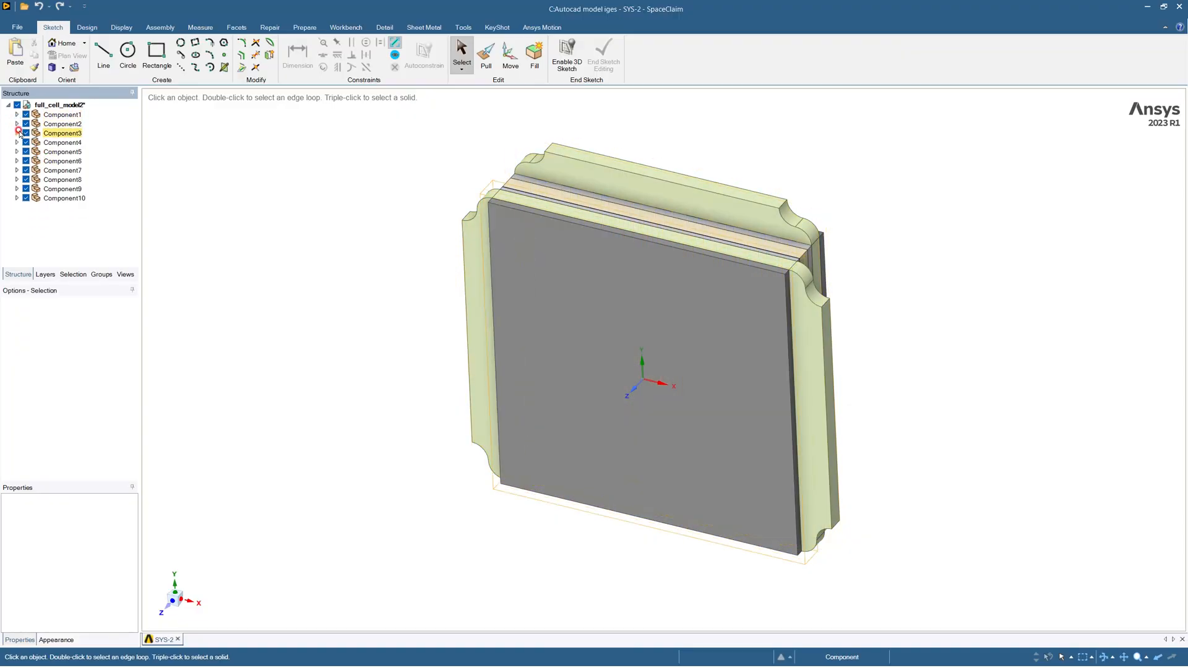
pyautogui.click(111, 217)
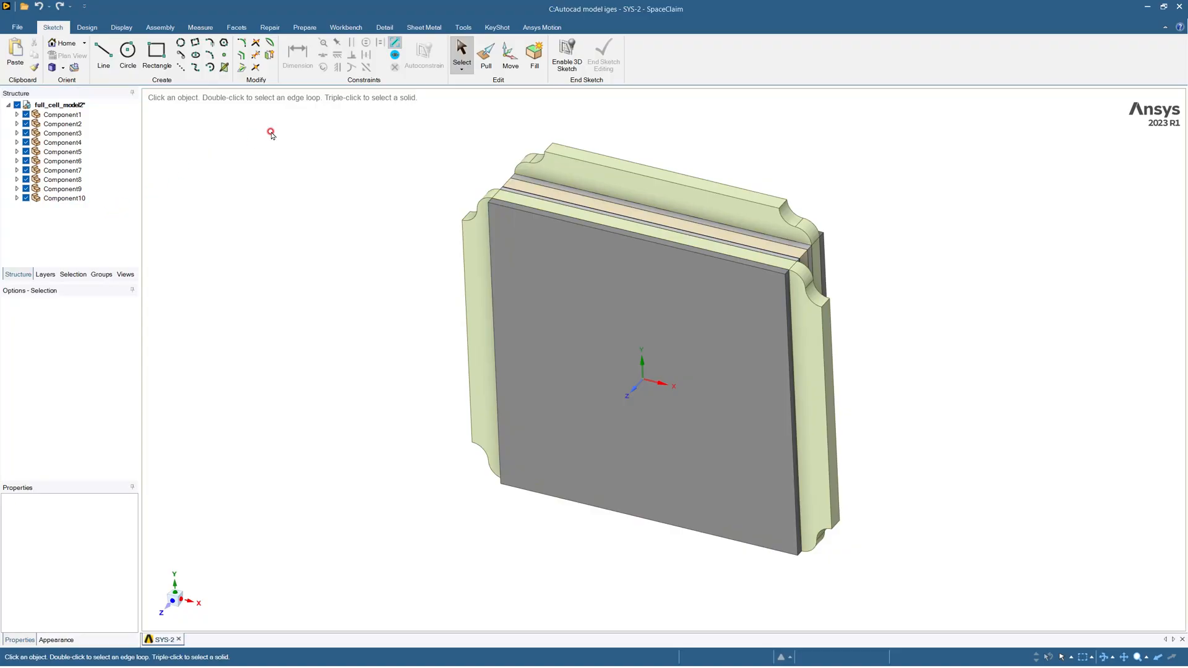
# Measure the upper and side edge lengths of the front plate to verify the imported model's scale.
pyautogui.click(123, 29)
pyautogui.click(200, 27)
pyautogui.click(73, 55)
pyautogui.click(627, 238)
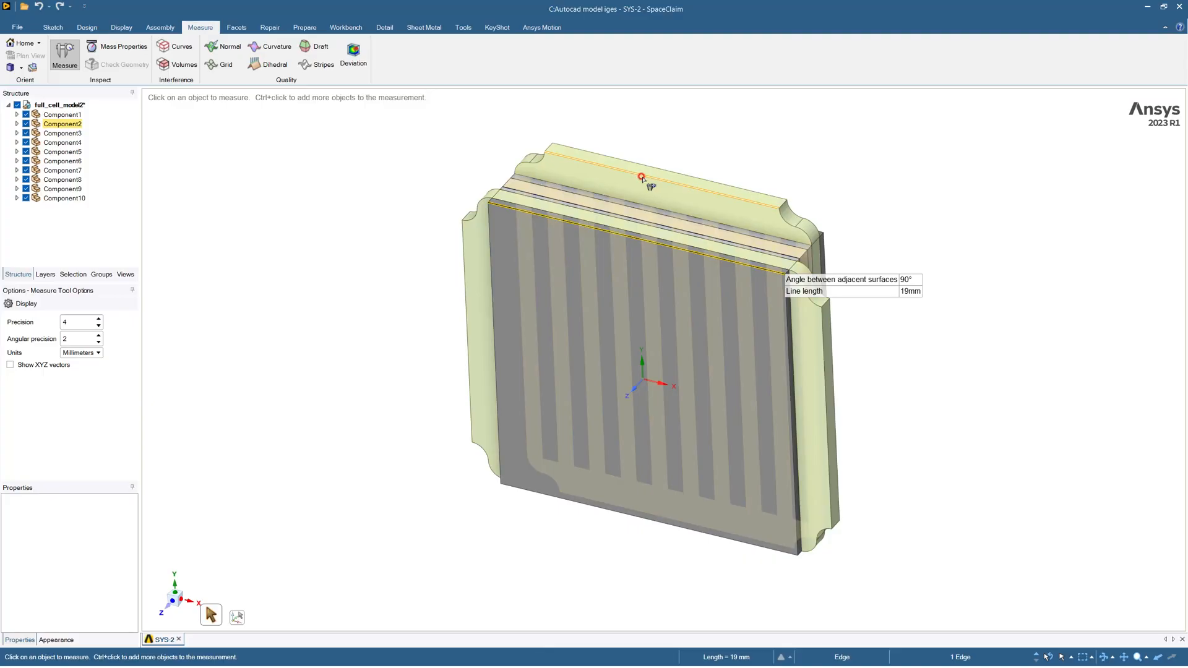
pyautogui.click(789, 407)
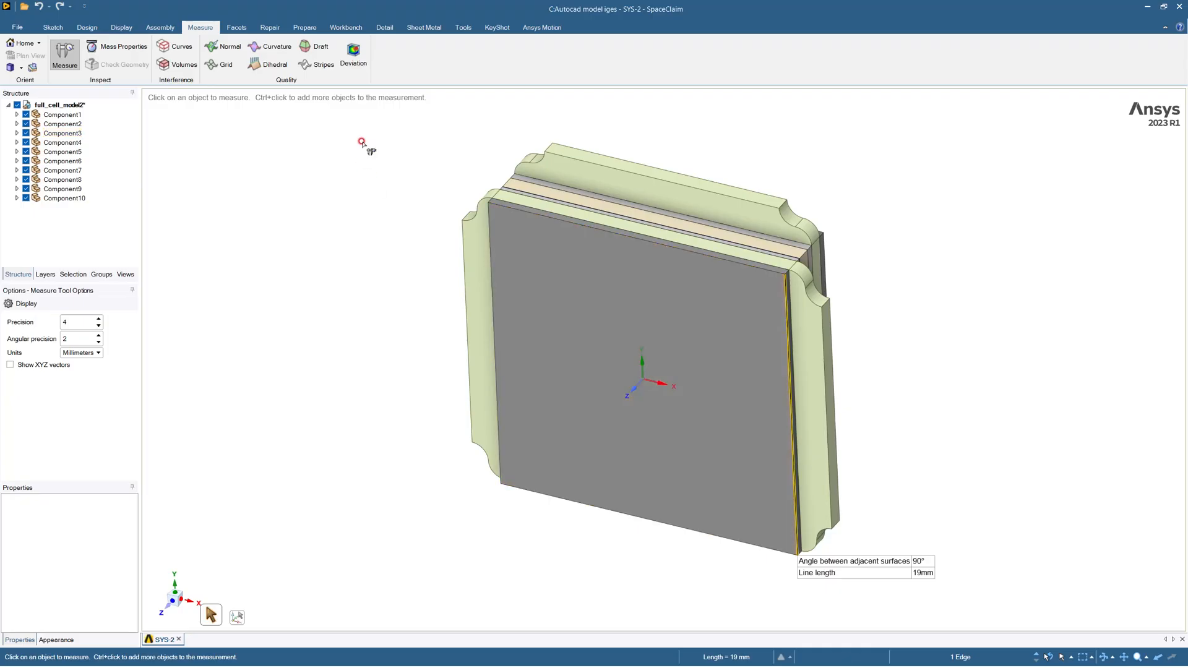
# Search the model for coincident topology with Share and set the coincidence tolerance to 0.005 mm.
pyautogui.click(344, 28)
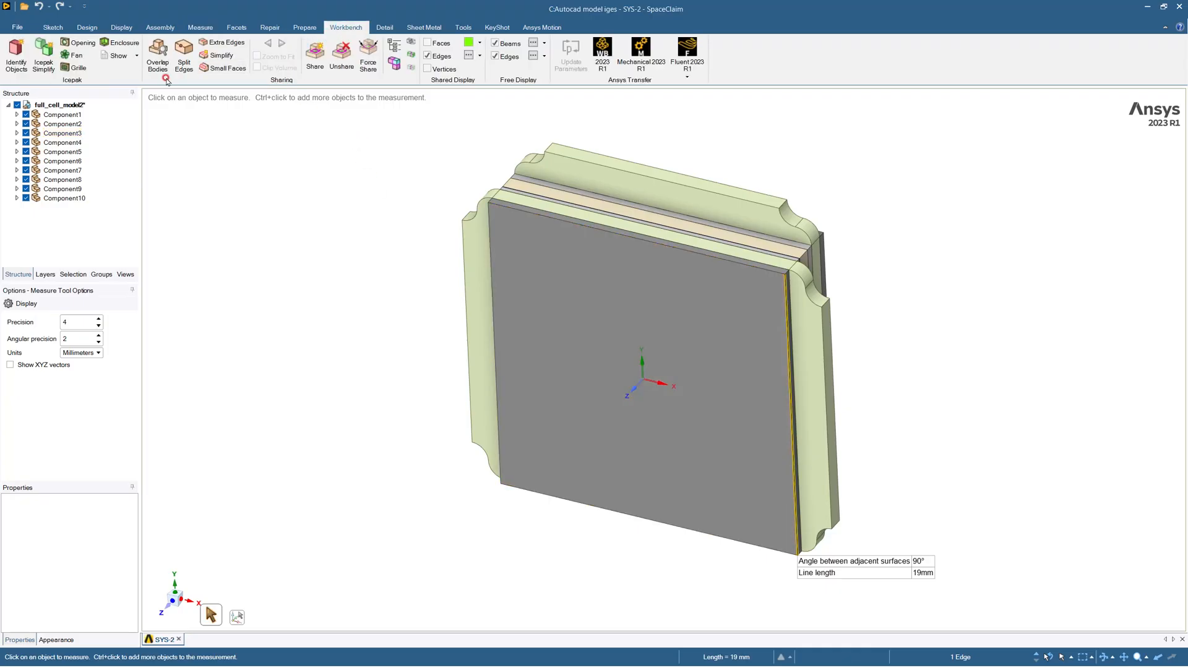
pyautogui.click(315, 56)
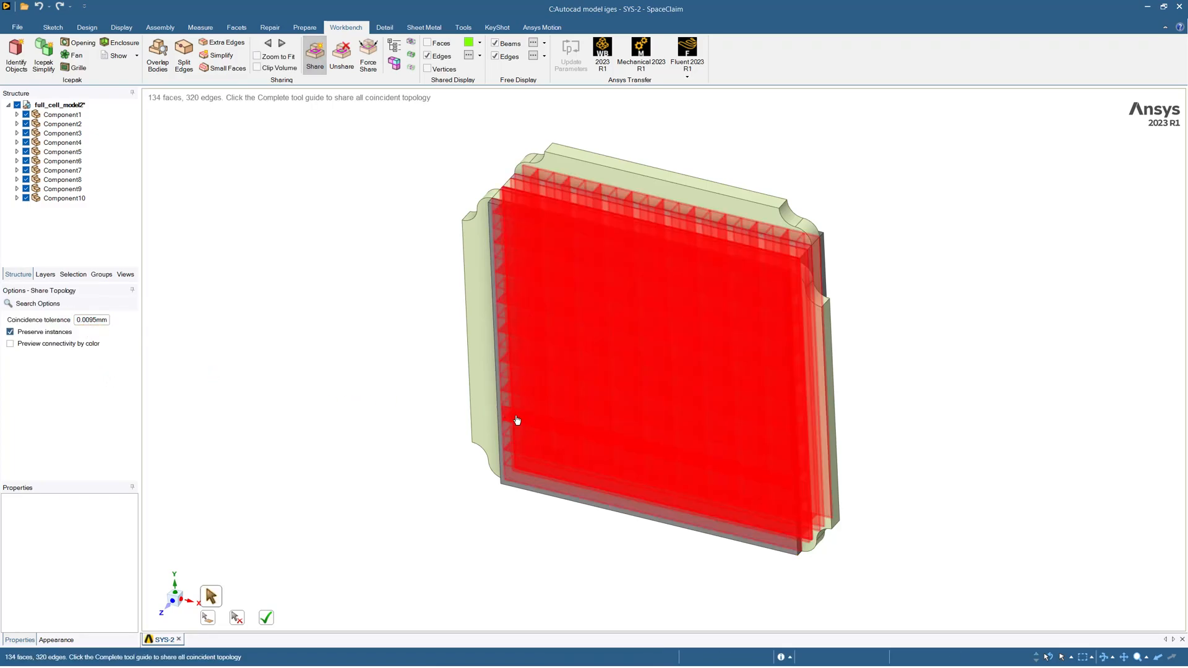
pyautogui.moveTo(429, 435); pyautogui.dragTo(351, 334, button='middle')
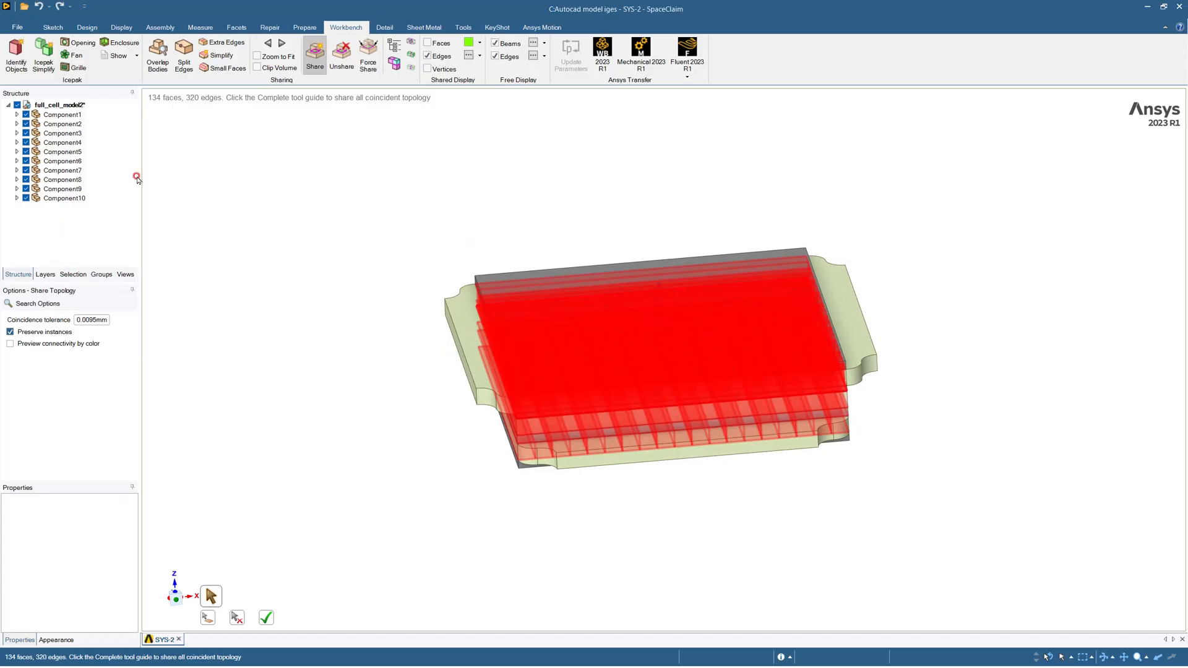
pyautogui.click(321, 63)
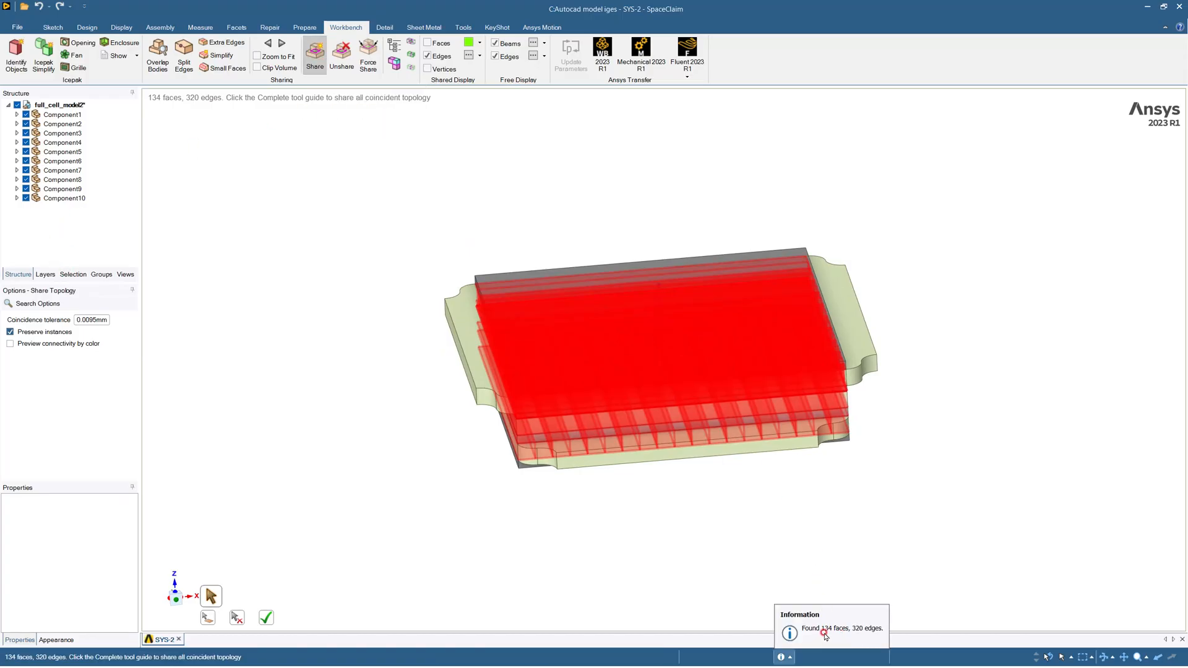
pyautogui.click(88, 320)
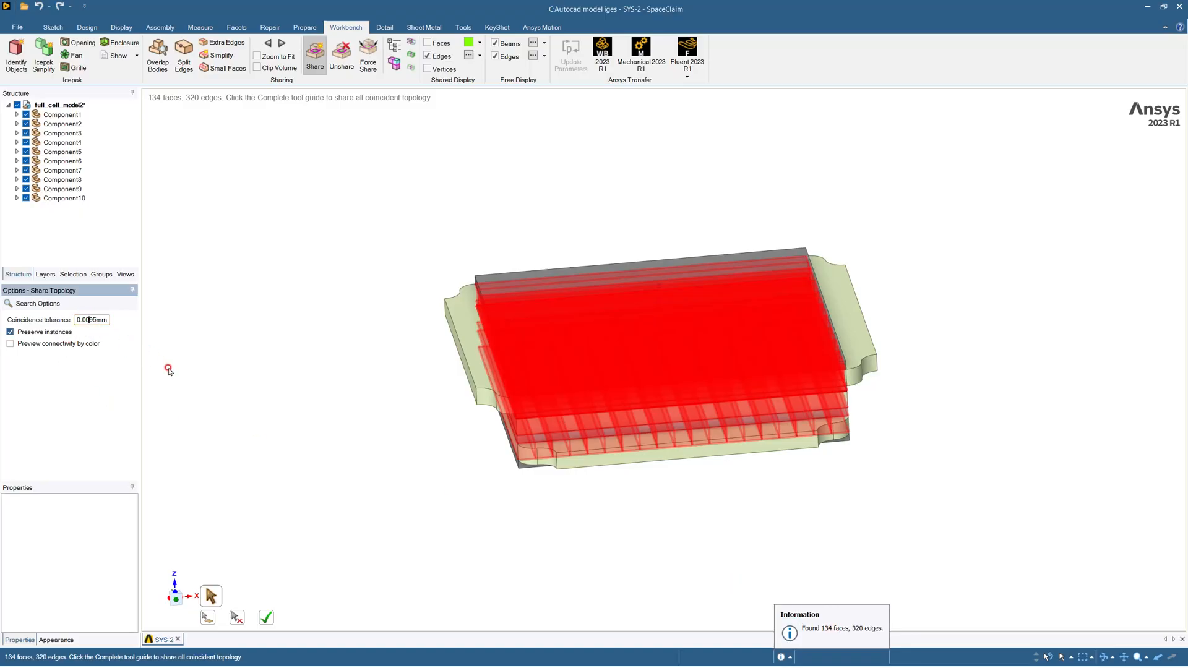
pyautogui.click(168, 369)
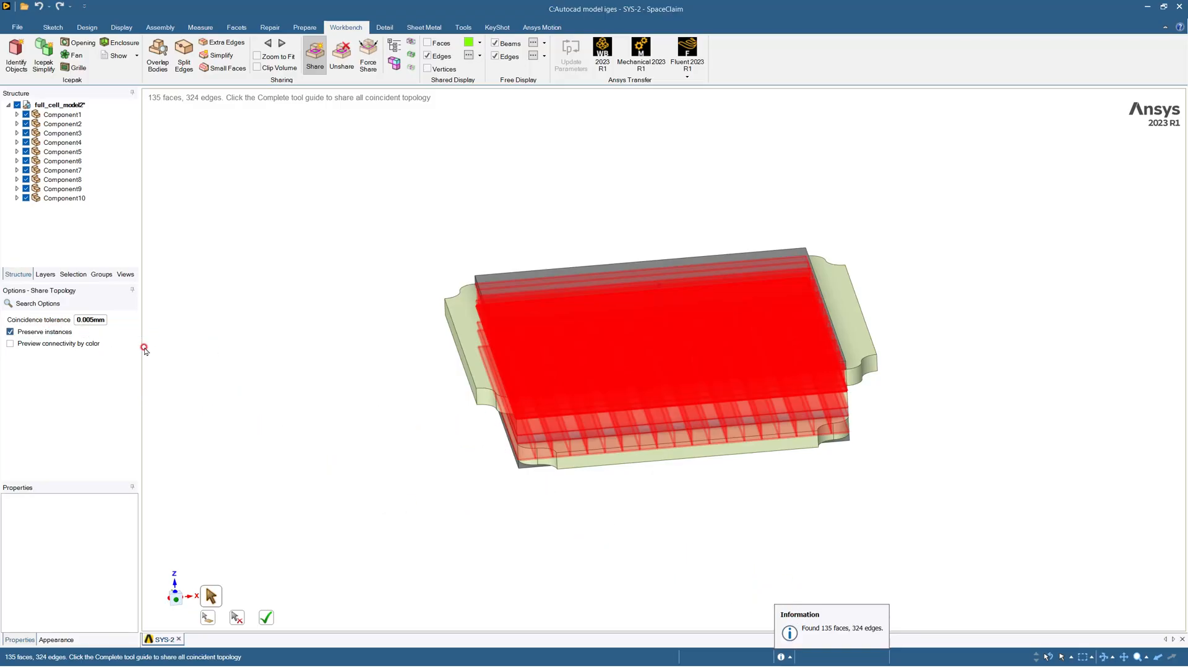
# Set the coincidence tolerance to 0.001 mm and share all coincident topology found between the components.
pyautogui.moveTo(453, 480); pyautogui.dragTo(465, 451, button='middle')
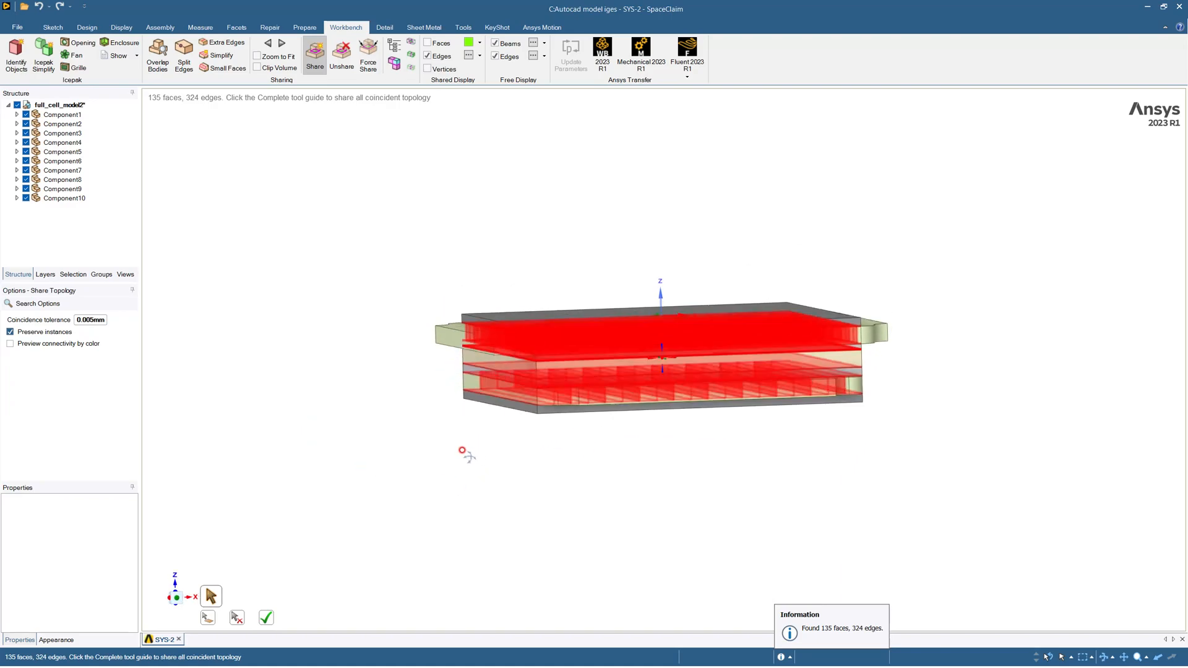
pyautogui.click(91, 320)
pyautogui.click(152, 383)
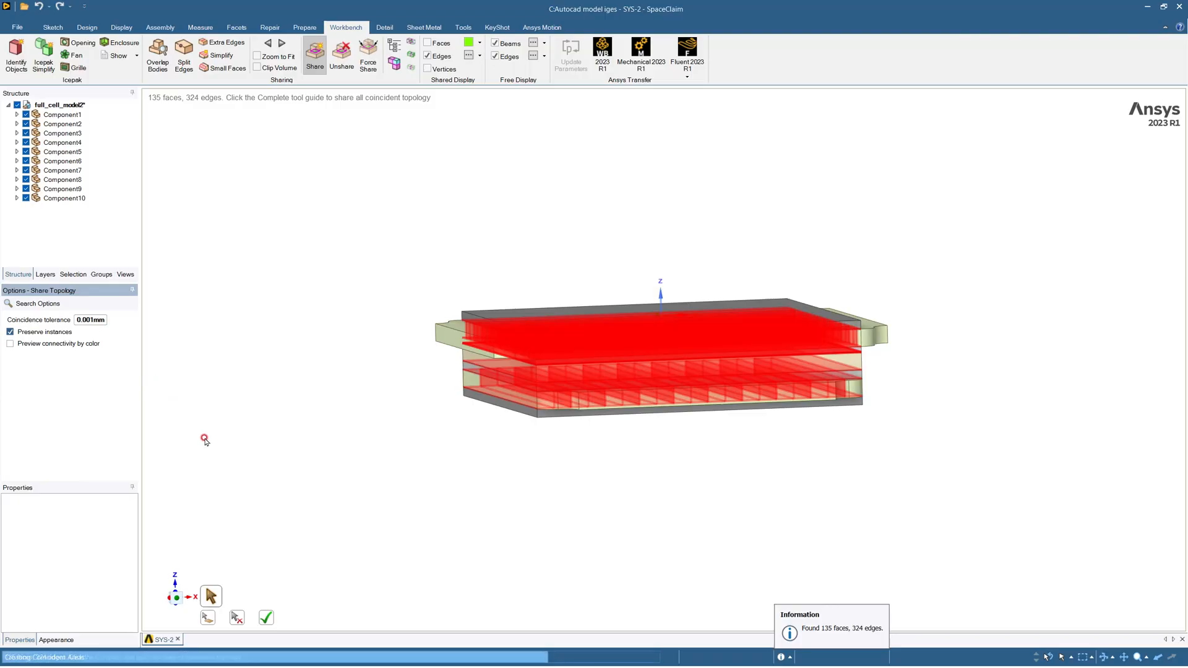
pyautogui.click(761, 617)
pyautogui.click(275, 617)
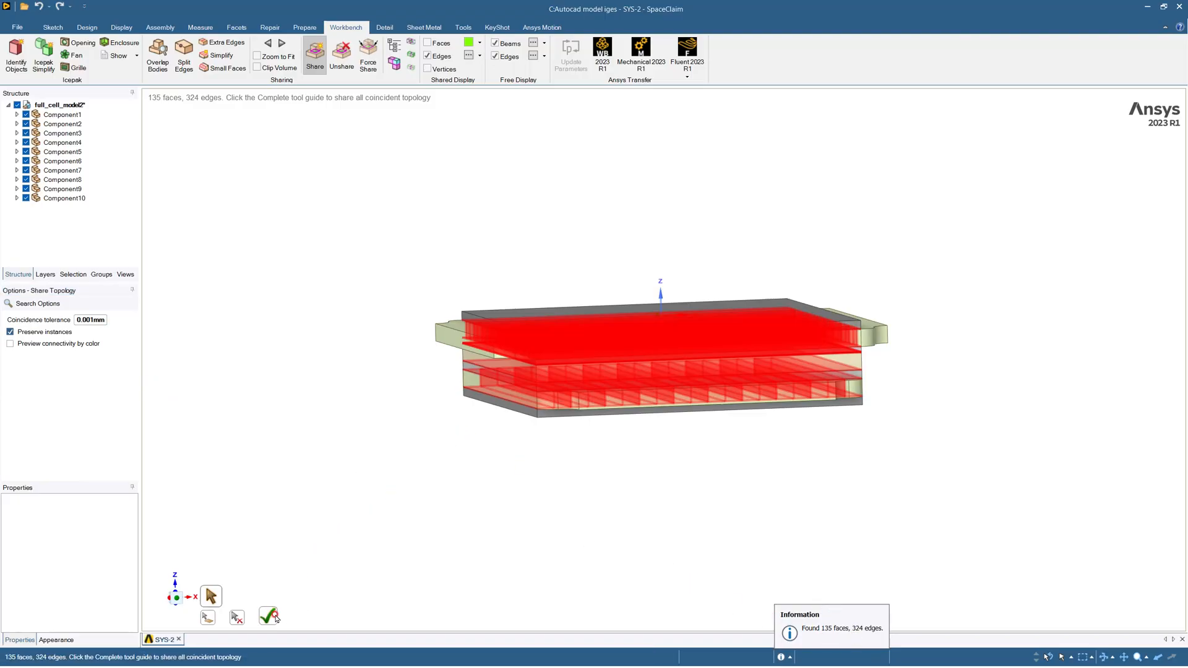
# Inspect the shared edges of the thin layers and the whole stack from several sides, and save the design.
pyautogui.click(593, 447)
pyautogui.scroll(-2, 542, 366)
pyautogui.scroll(10, 538, 362)
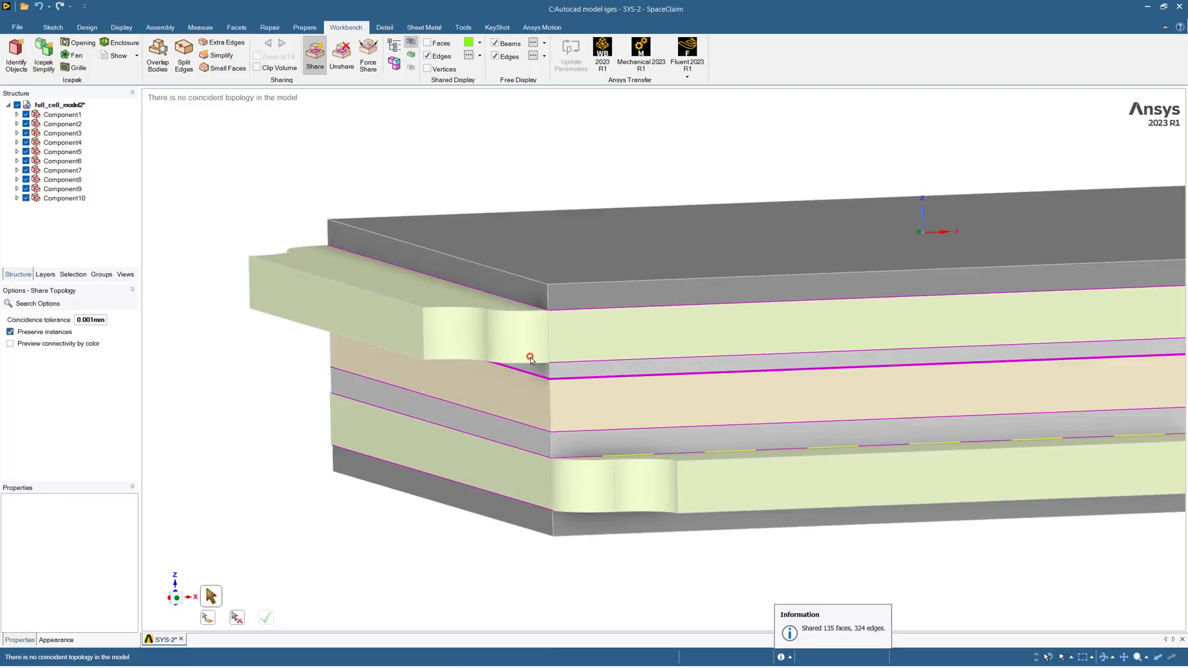
pyautogui.scroll(4, 578, 405)
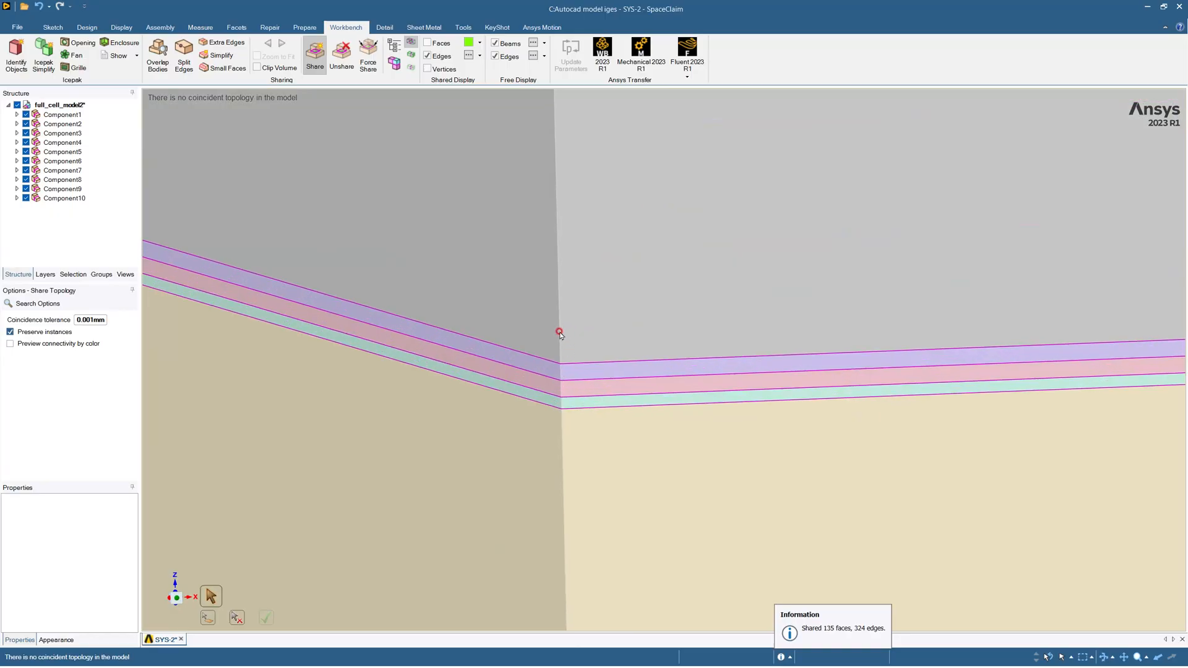
pyautogui.scroll(-12, 592, 380)
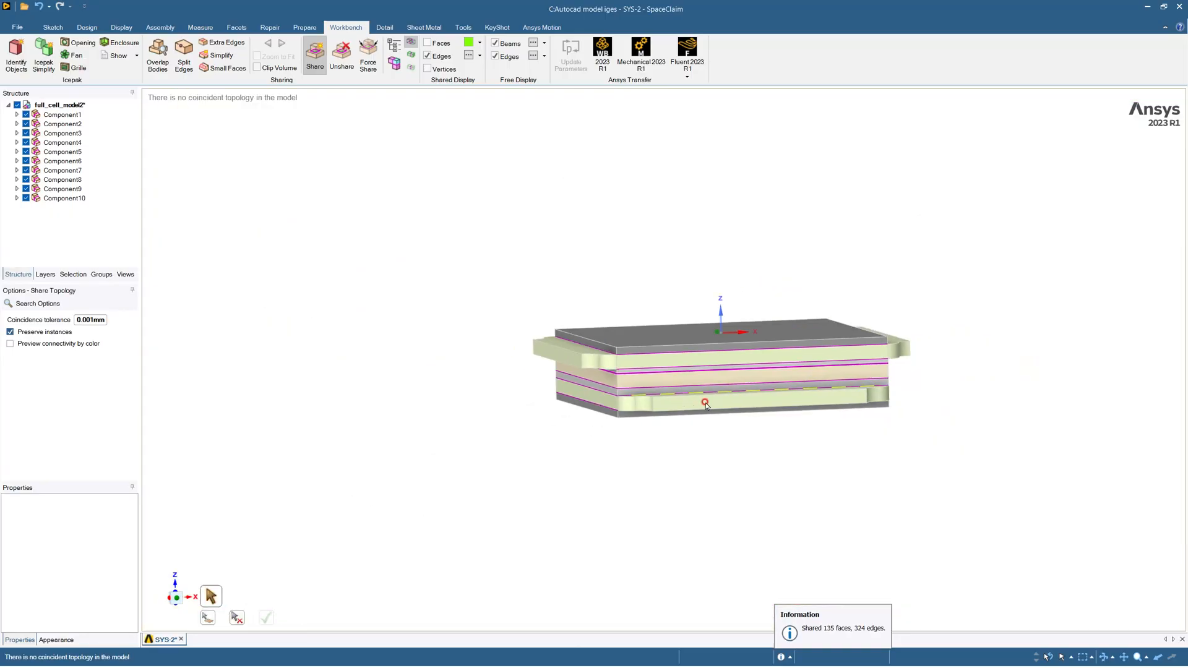
pyautogui.moveTo(695, 404); pyautogui.dragTo(749, 489, button='middle')
pyautogui.scroll(-5, 726, 398)
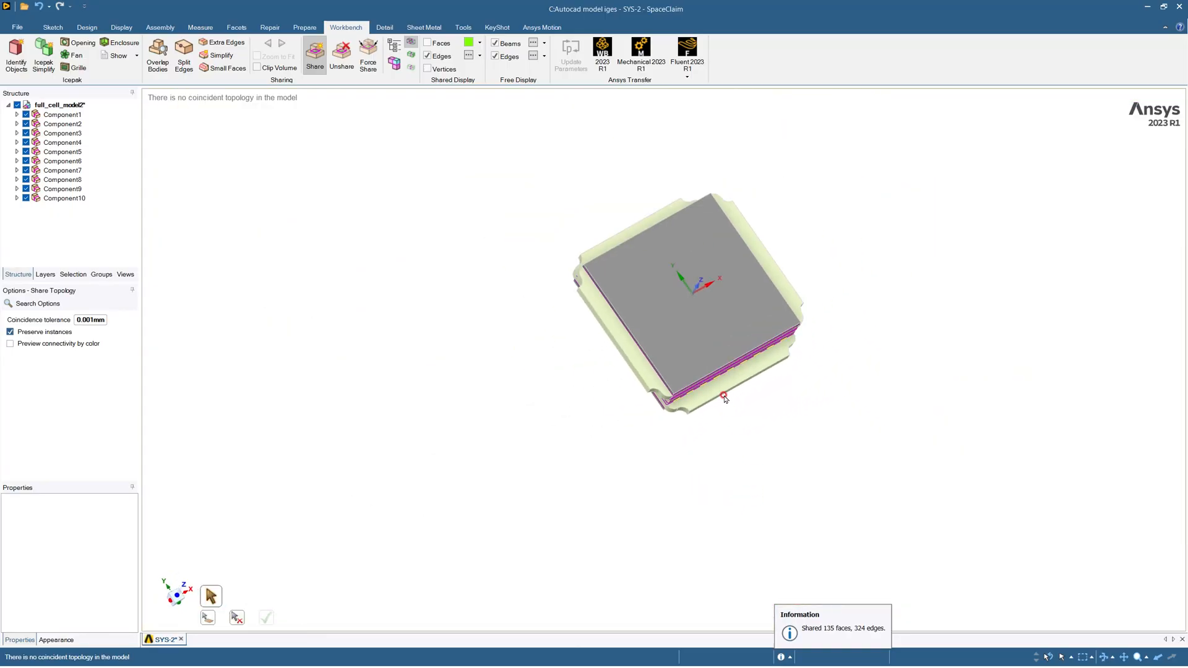
pyautogui.moveTo(705, 313); pyautogui.dragTo(708, 345, button='middle')
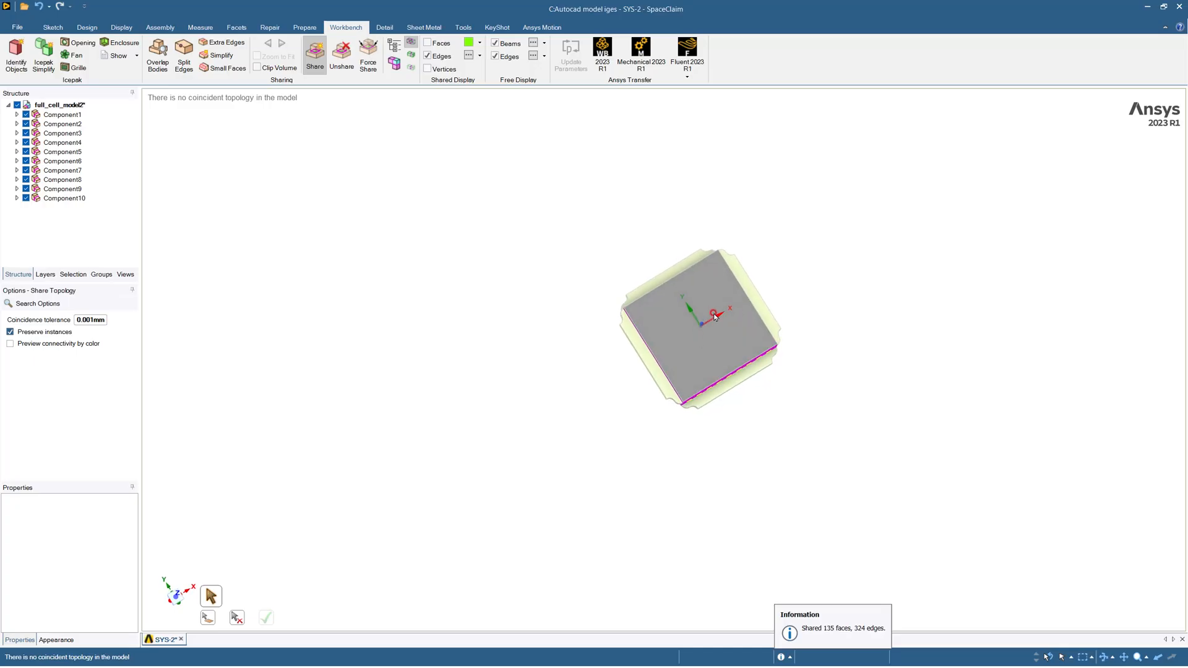
pyautogui.moveTo(689, 311); pyautogui.dragTo(679, 244, button='middle')
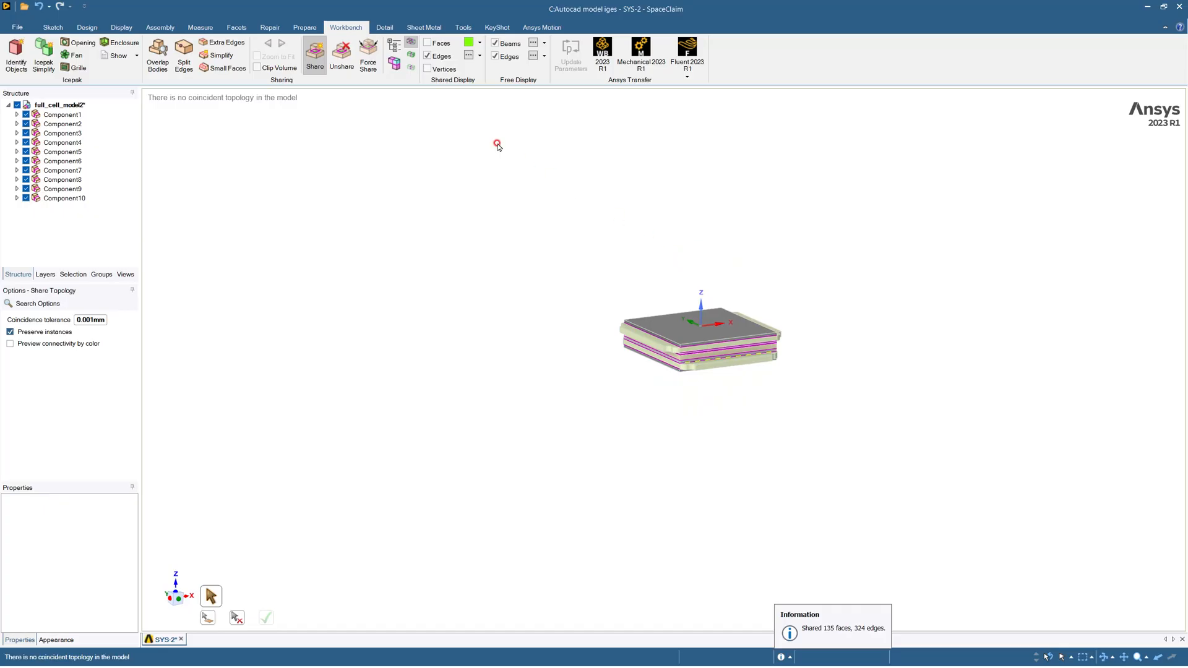
pyautogui.hotkey('ctrl', 's')
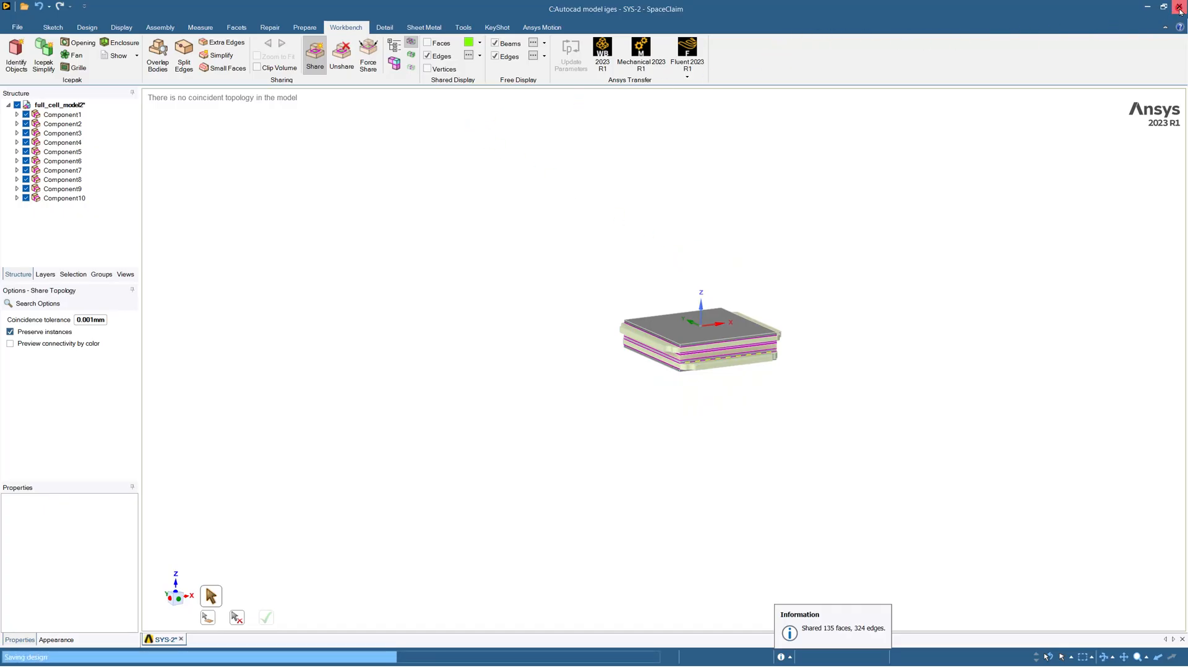